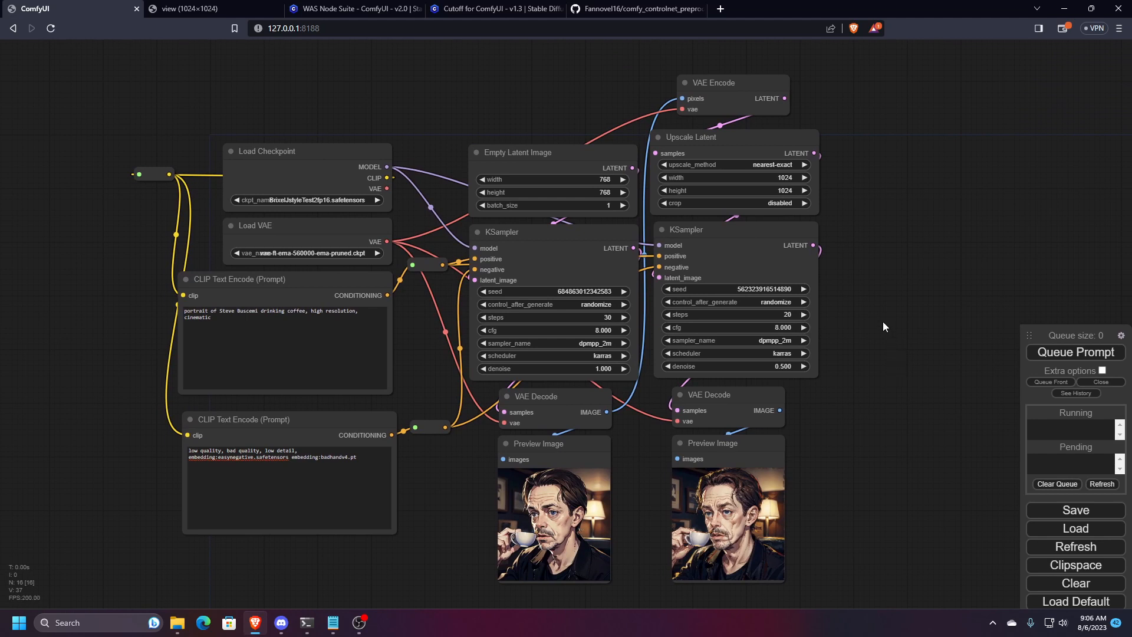
# - Examine the existing two-stage workflow, from the checkpoint, VAE and prompt nodes through both KSamplers to the image previews
pyautogui.scroll(-1, 882, 321)
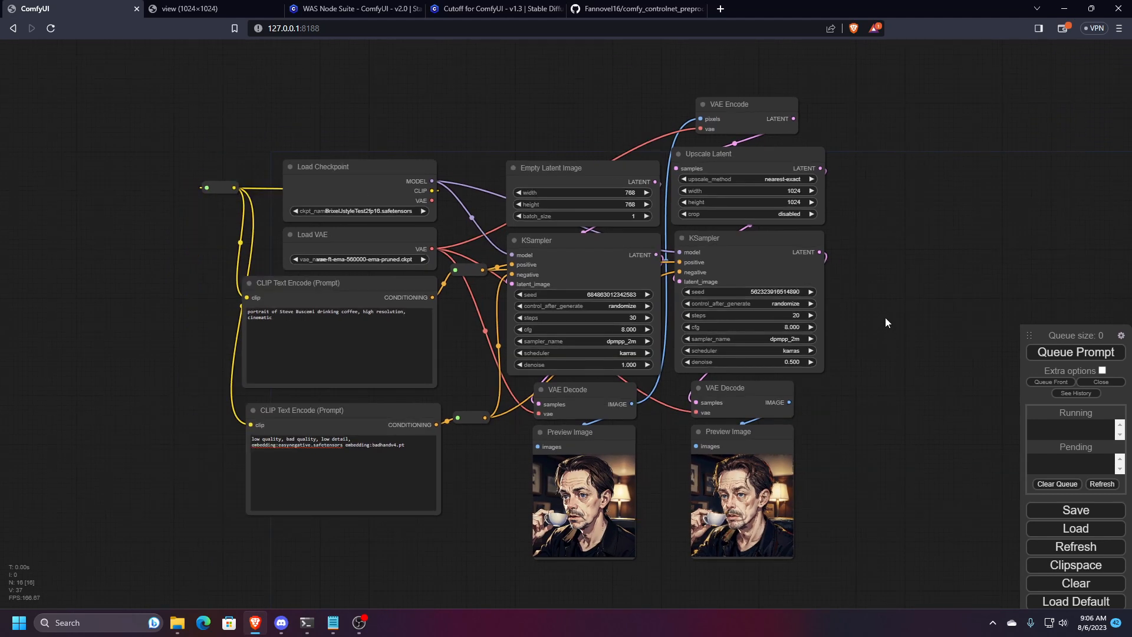
pyautogui.scroll(-1, 886, 316)
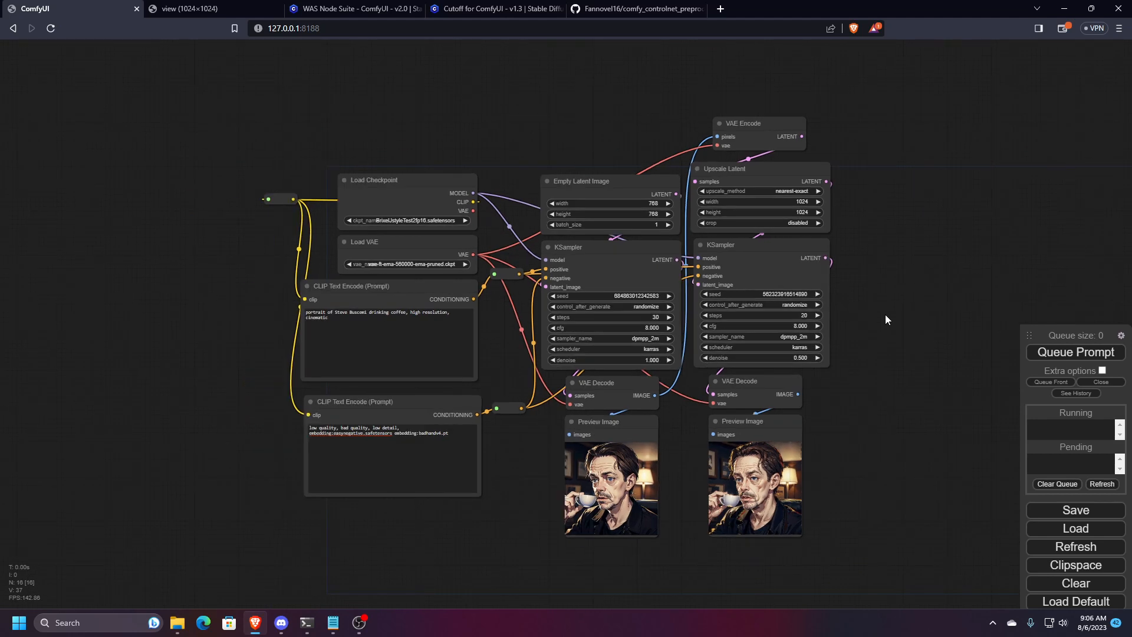
pyautogui.moveTo(885, 313); pyautogui.dragTo(844, 302)
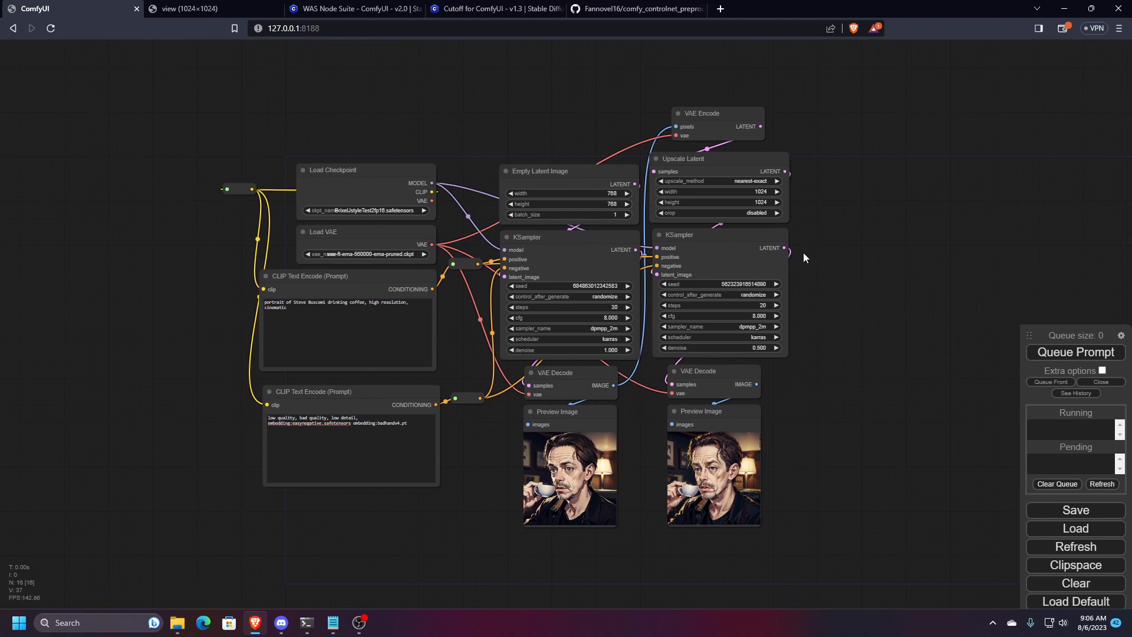
pyautogui.scroll(1, 802, 259)
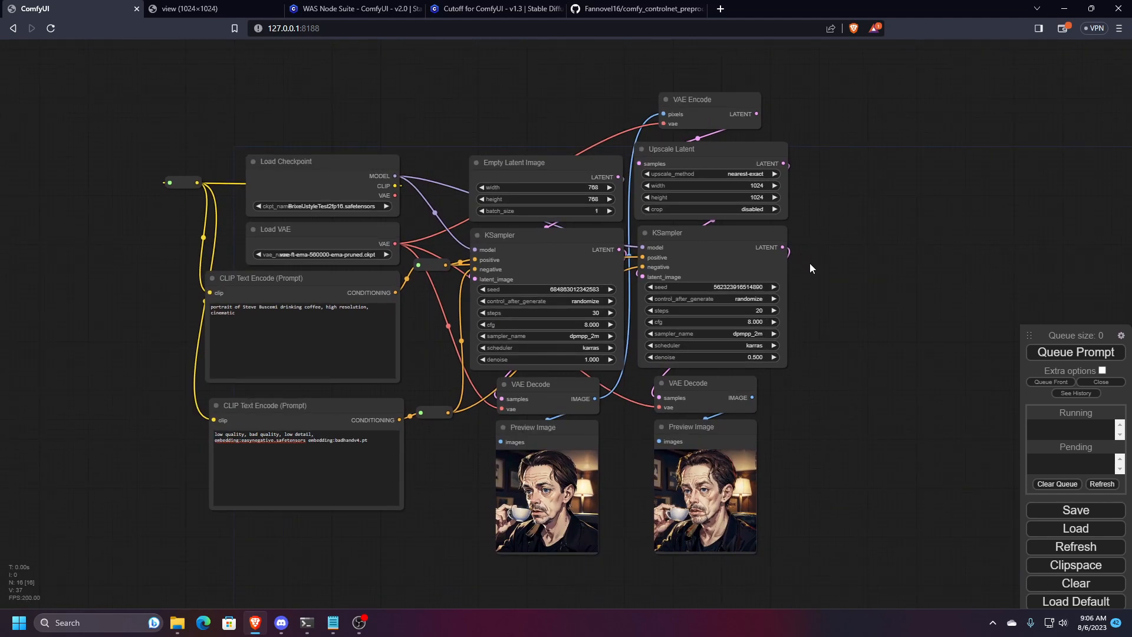
pyautogui.moveTo(811, 268); pyautogui.dragTo(826, 278)
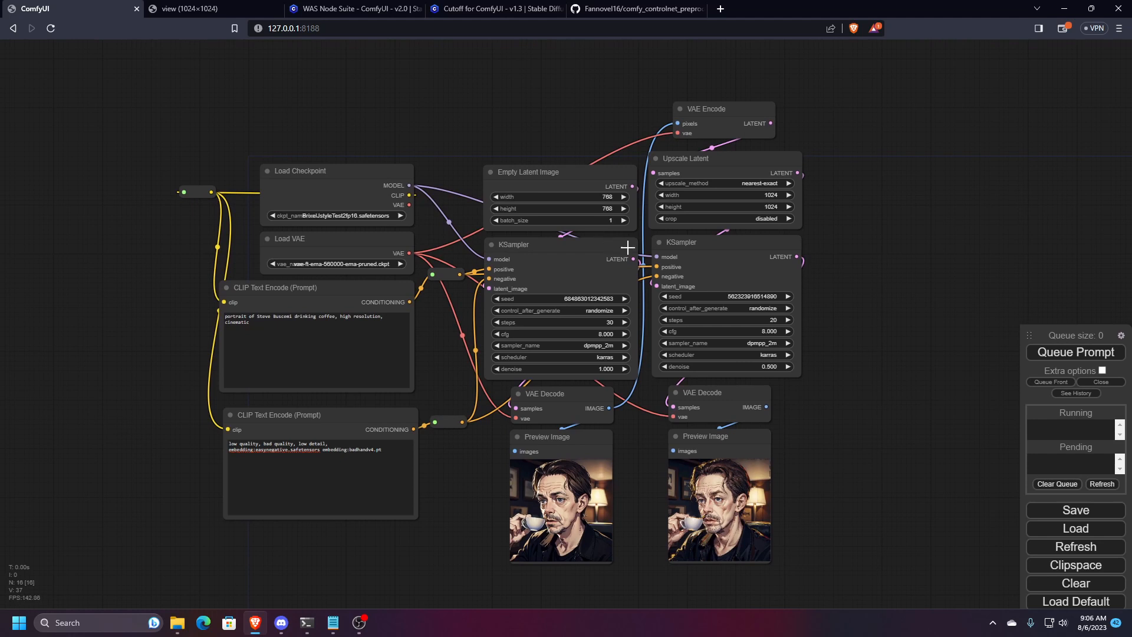
pyautogui.scroll(-1, 876, 263)
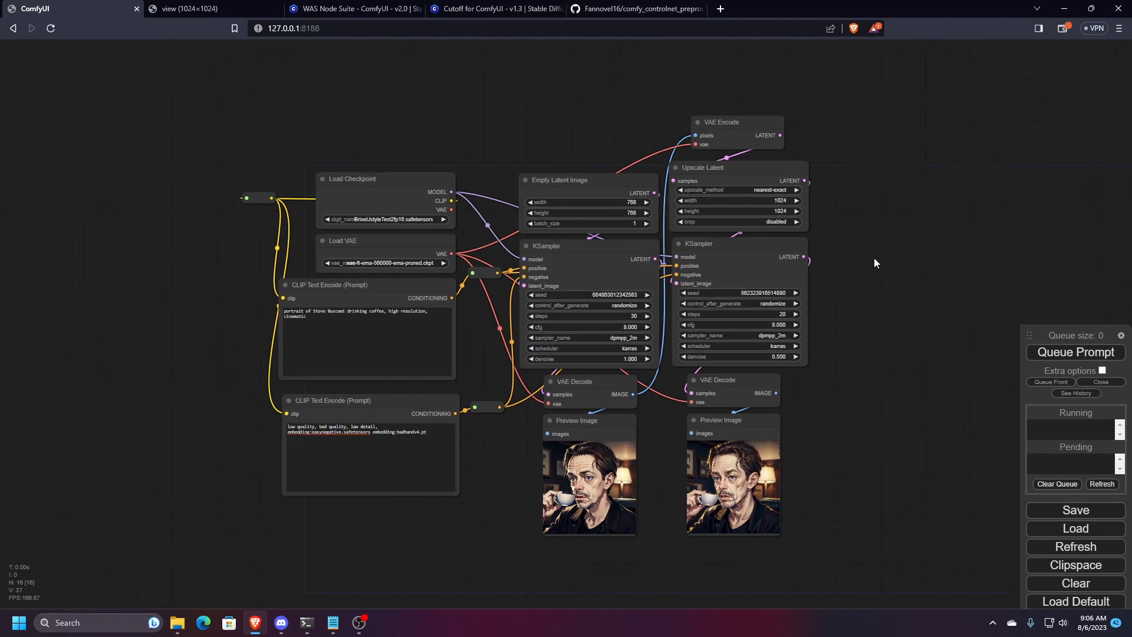
pyautogui.moveTo(858, 266); pyautogui.dragTo(821, 260)
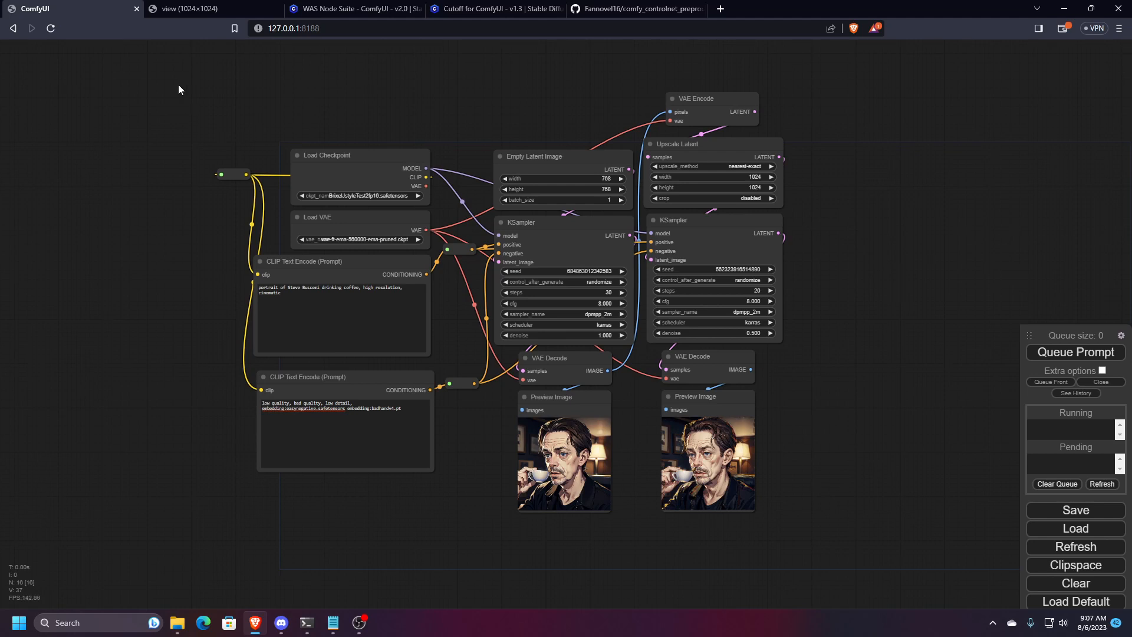
pyautogui.moveTo(179, 85); pyautogui.dragTo(190, 111)
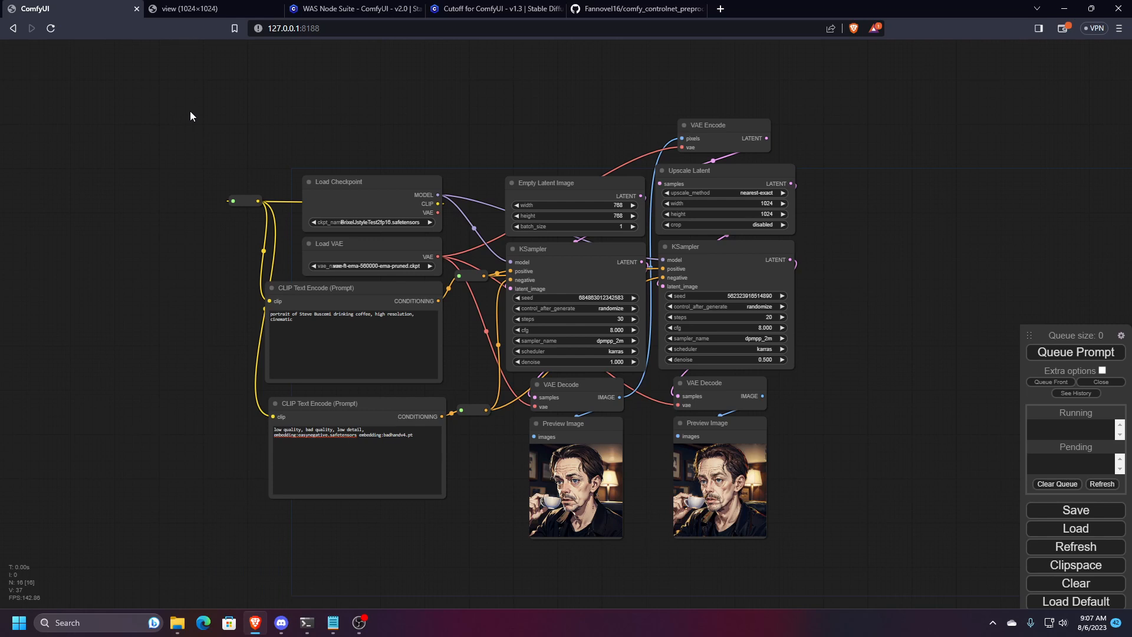
pyautogui.scroll(-1, 151, 125)
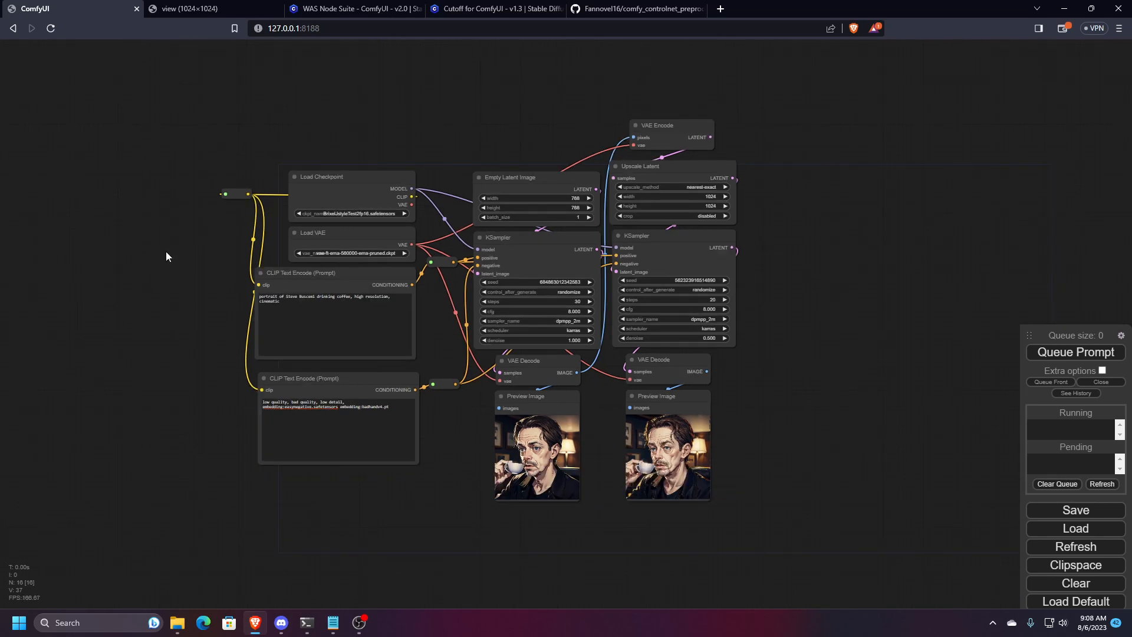
pyautogui.moveTo(169, 253); pyautogui.dragTo(192, 272)
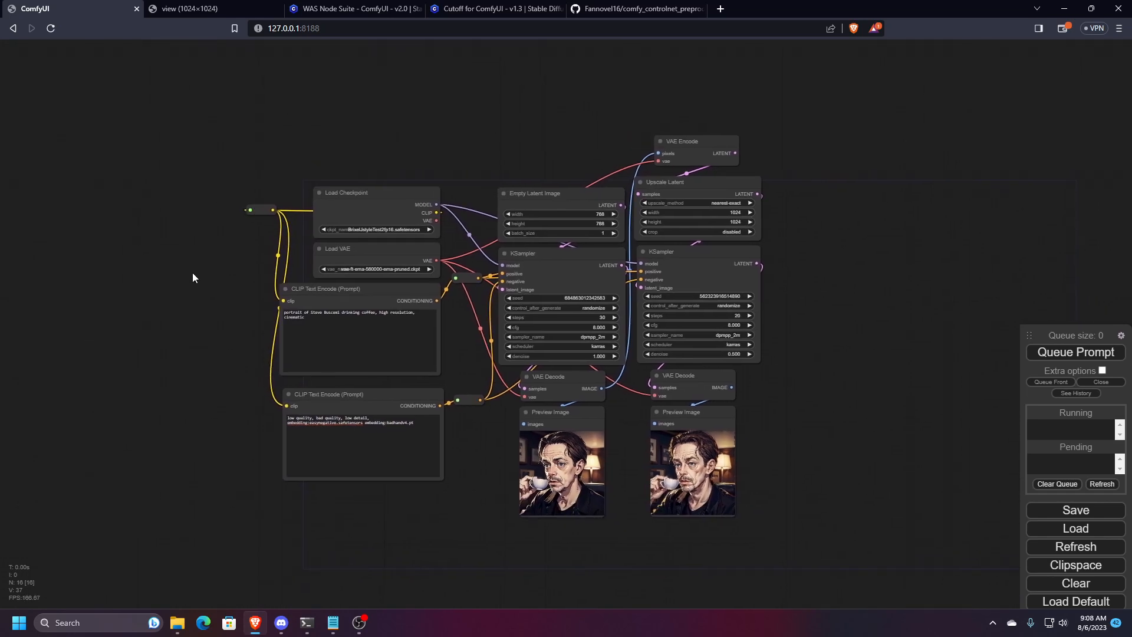
pyautogui.scroll(3, 473, 351)
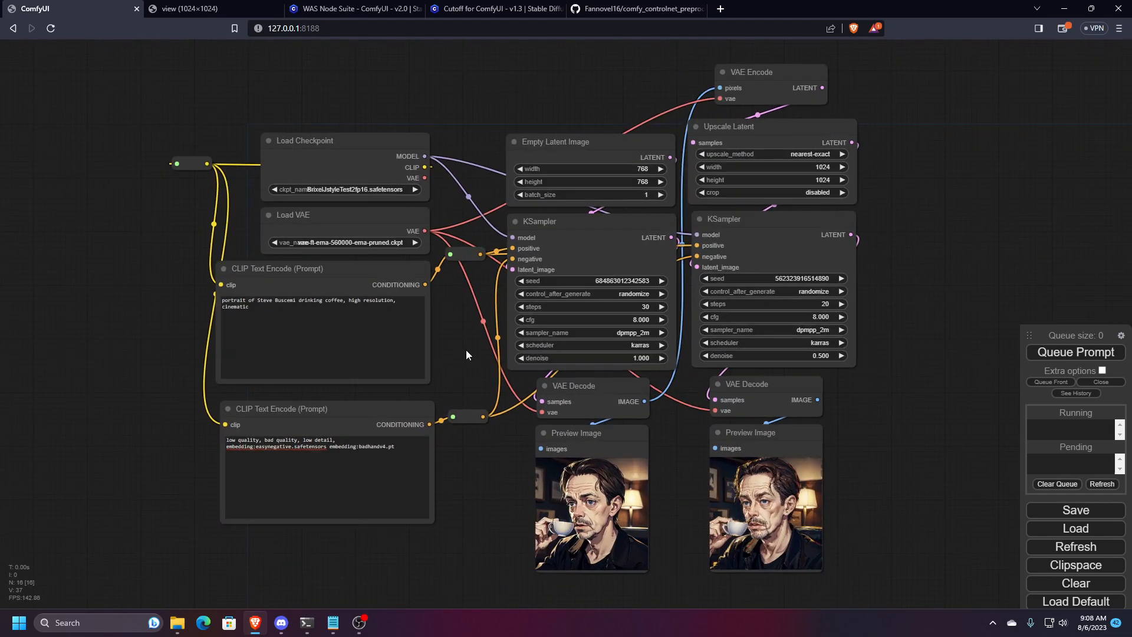
pyautogui.moveTo(447, 352); pyautogui.dragTo(414, 348)
pyautogui.scroll(-1, 414, 331)
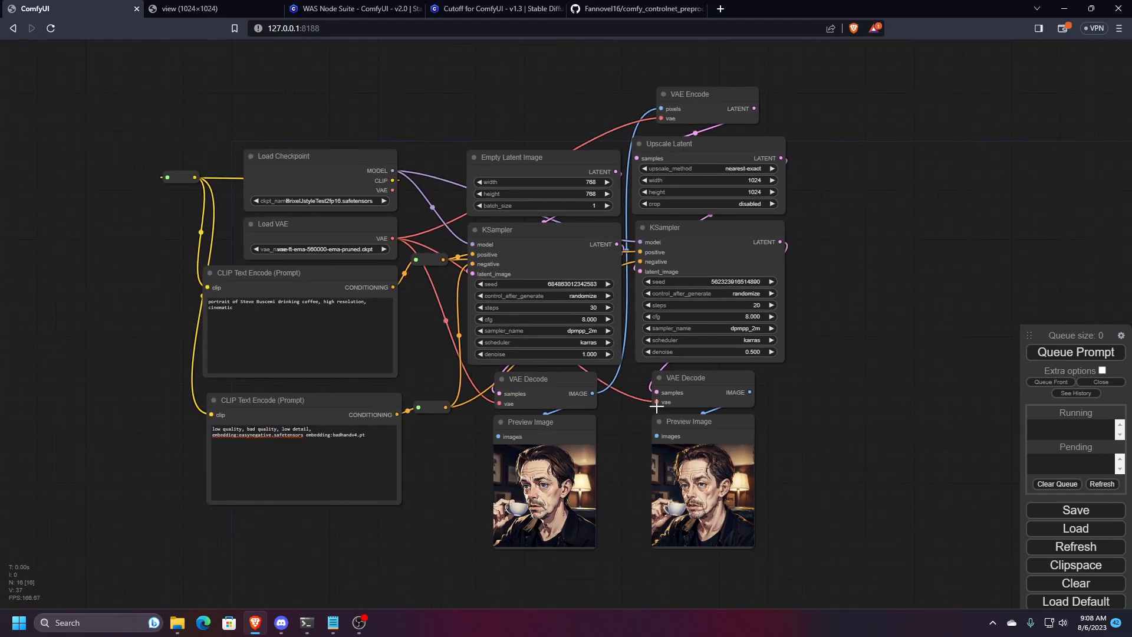
pyautogui.scroll(-2, 641, 294)
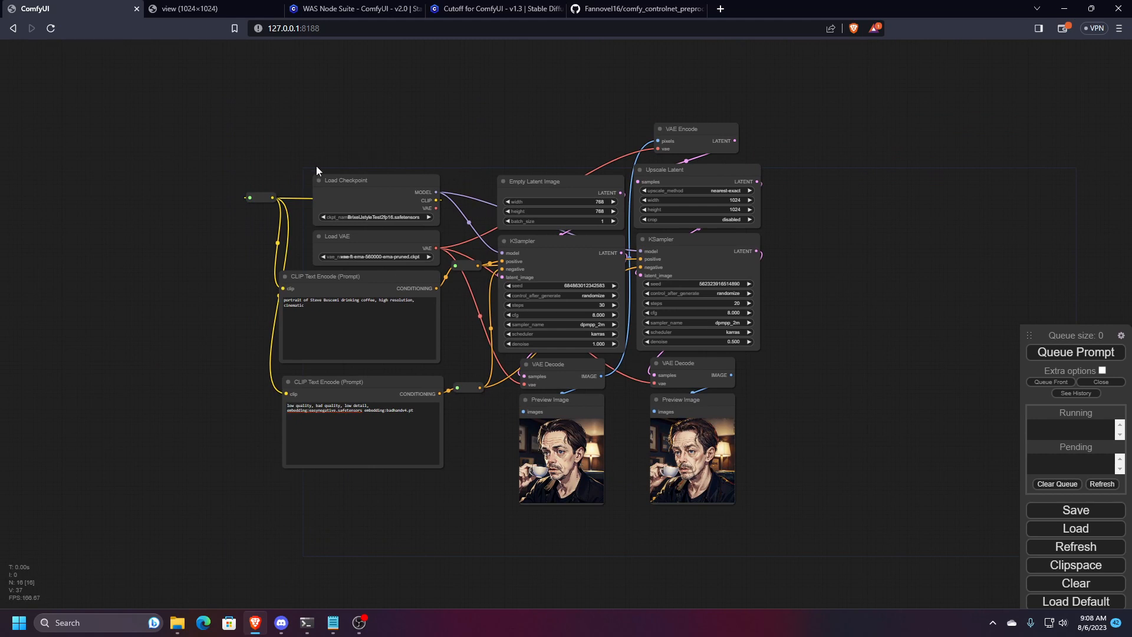
pyautogui.scroll(2, 316, 168)
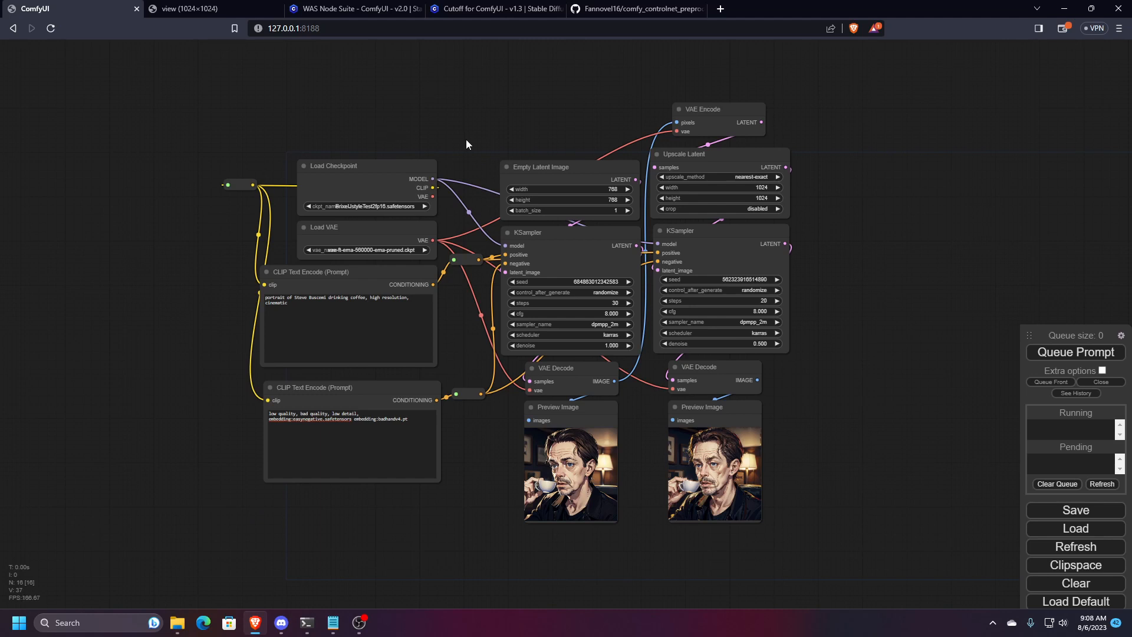
pyautogui.scroll(-1, 466, 140)
pyautogui.scroll(-3, 472, 125)
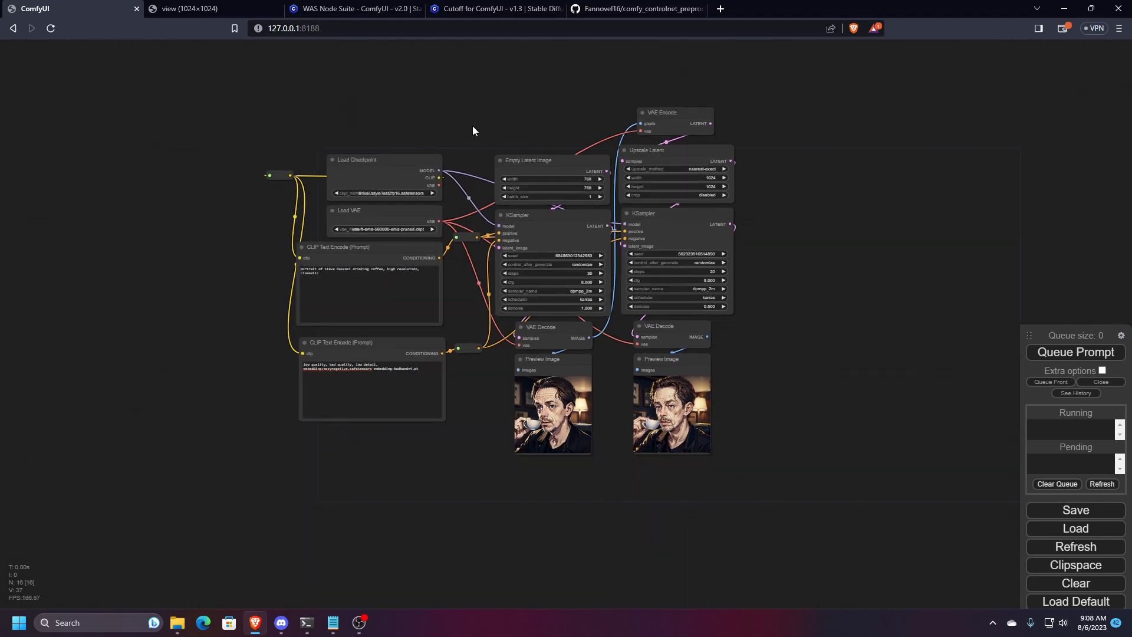
pyautogui.moveTo(459, 153); pyautogui.dragTo(331, 154)
pyautogui.moveTo(402, 133)
pyautogui.mouseDown()
pyautogui.moveTo(391, 139)
pyautogui.moveTo(419, 144)
pyautogui.mouseUp()
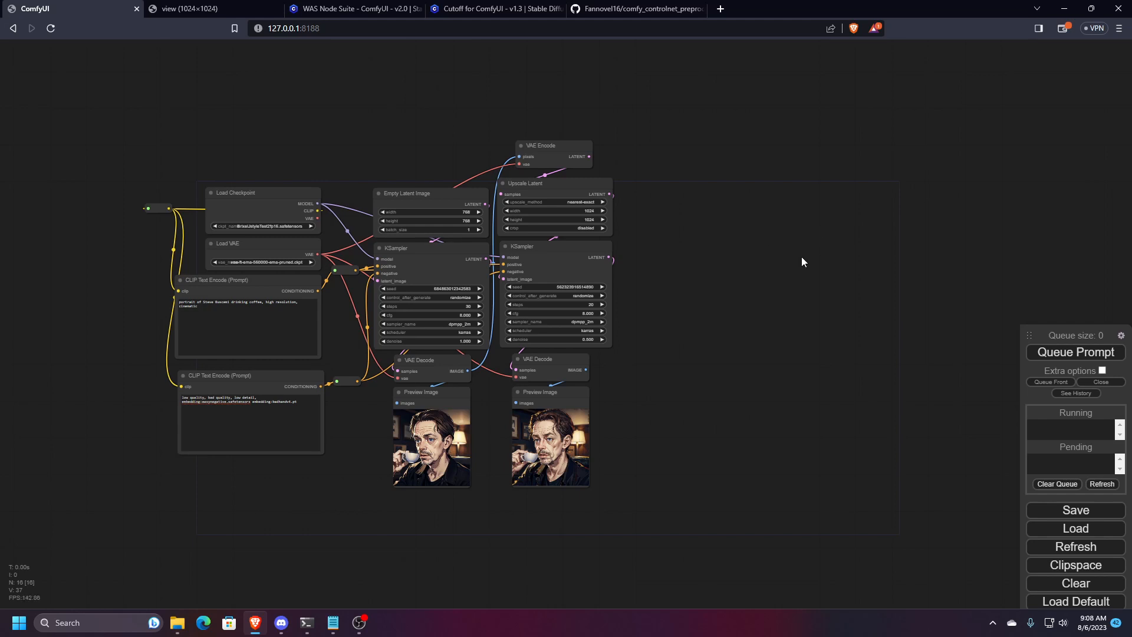
pyautogui.scroll(1, 659, 263)
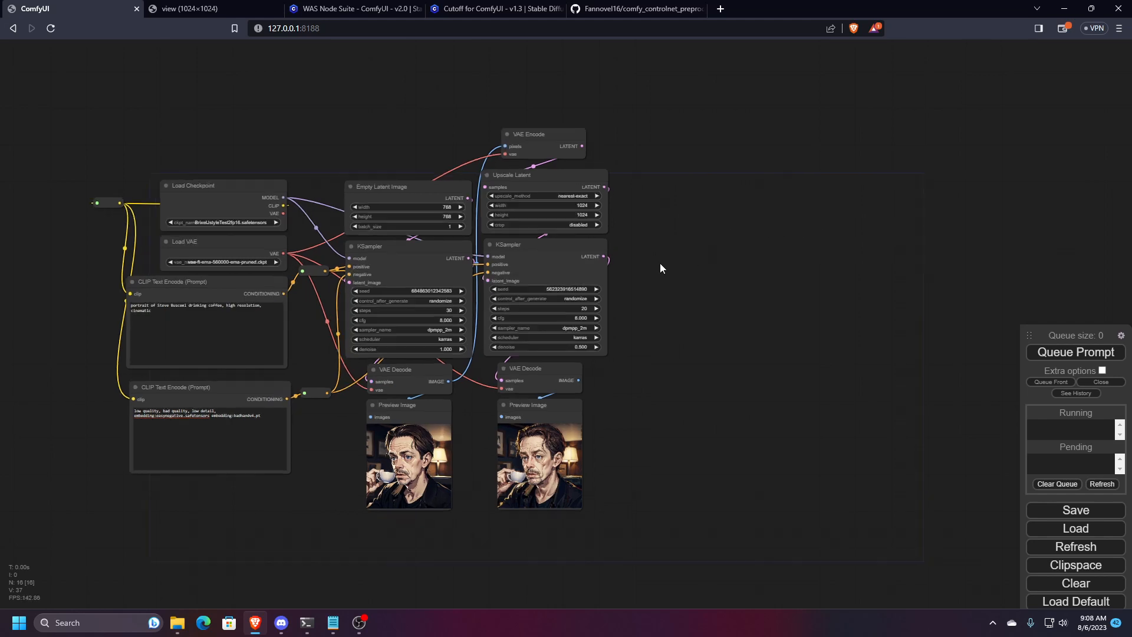
pyautogui.moveTo(660, 263); pyautogui.dragTo(674, 267)
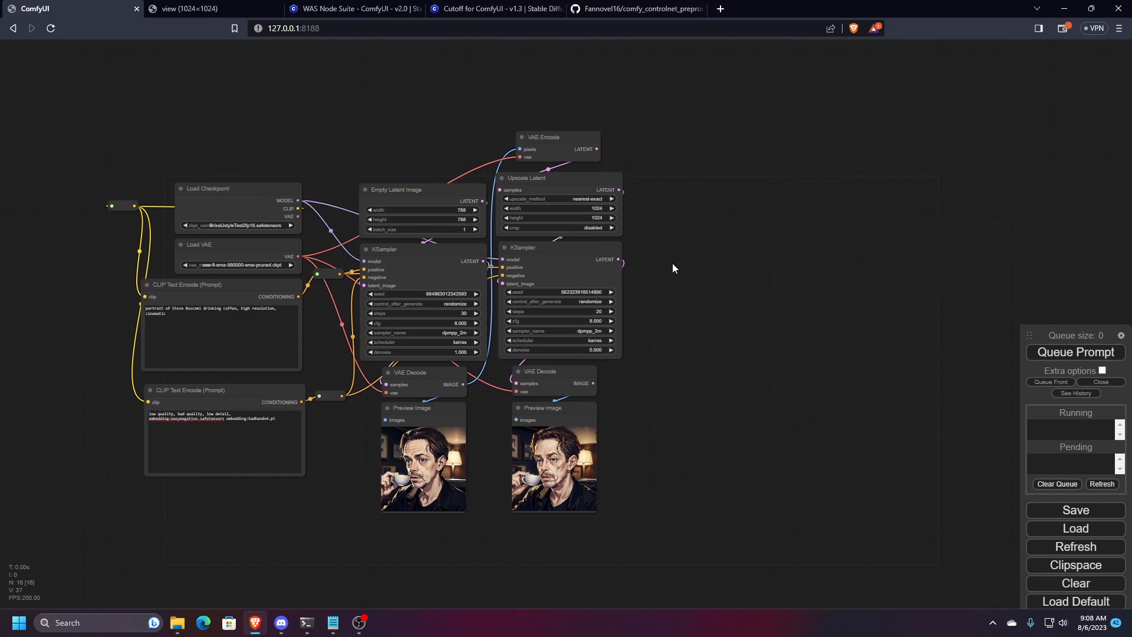
# - Browse the node categories available for adding in the empty canvas area, including loaders, conditioning, latent and image
pyautogui.moveTo(784, 241); pyautogui.dragTo(665, 244)
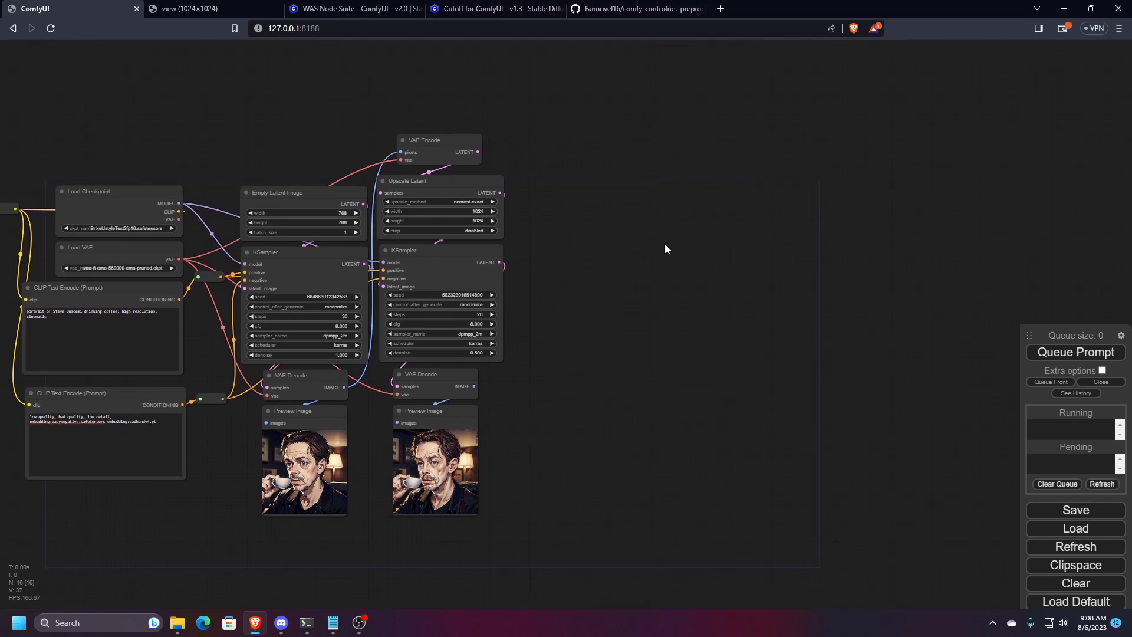
pyautogui.moveTo(558, 287); pyautogui.dragTo(695, 256)
pyautogui.moveTo(743, 317); pyautogui.dragTo(568, 298)
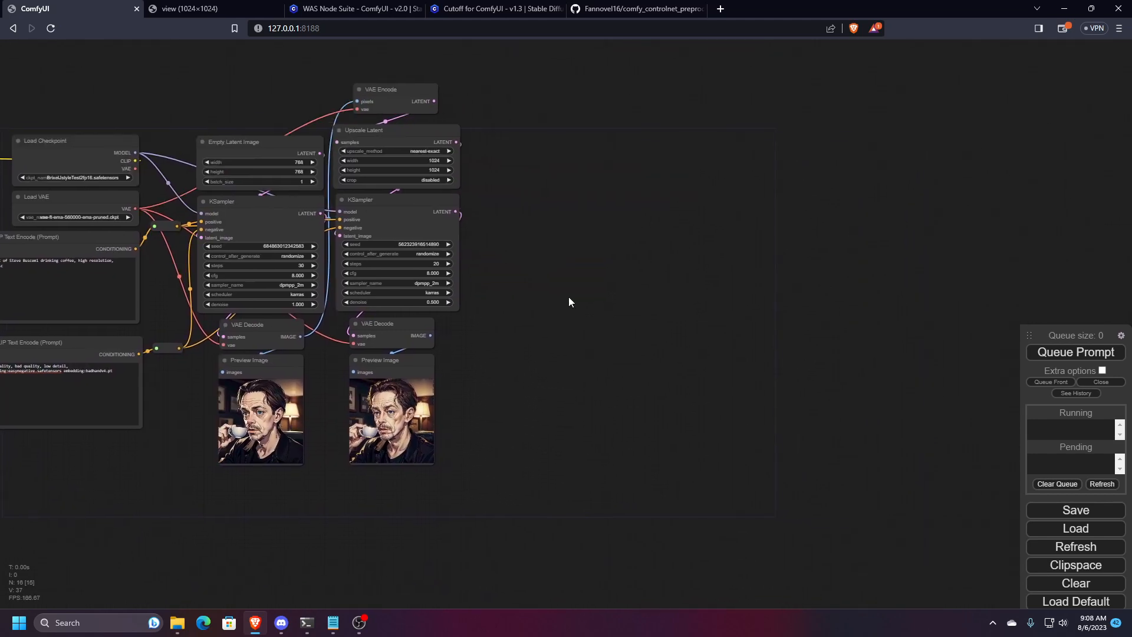
pyautogui.rightClick(747, 201)
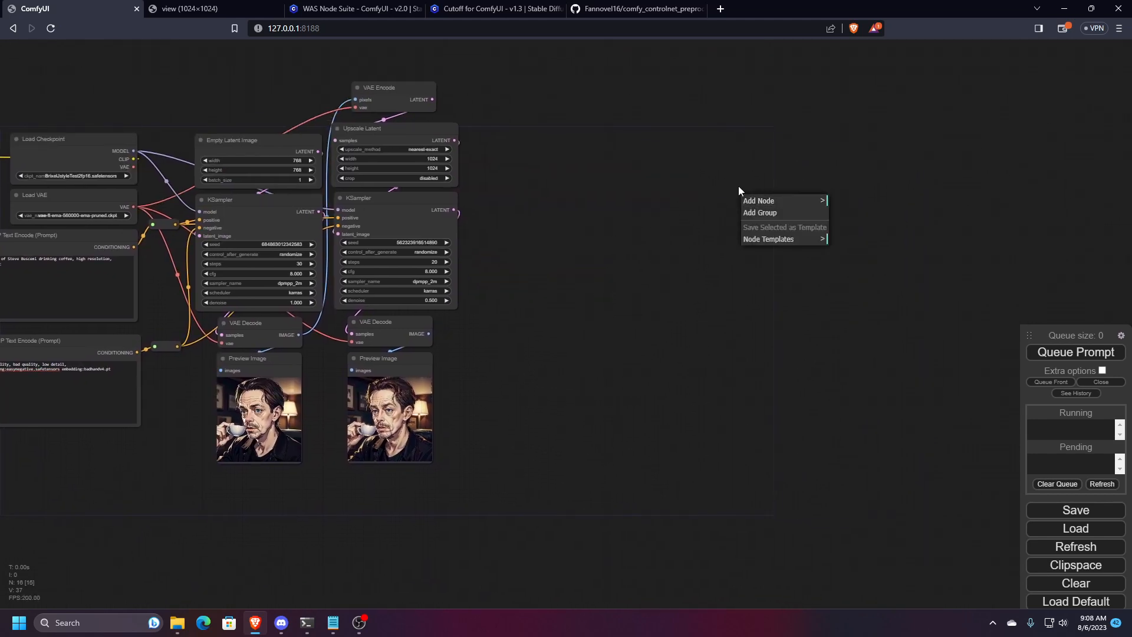
pyautogui.click(772, 203)
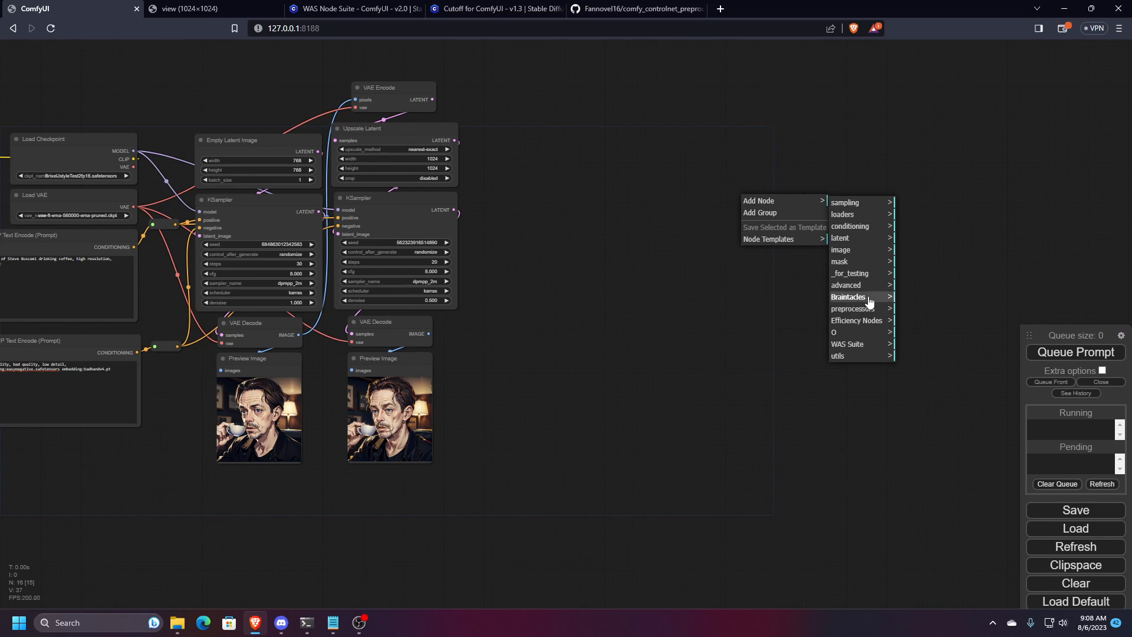
pyautogui.click(846, 203)
pyautogui.click(849, 214)
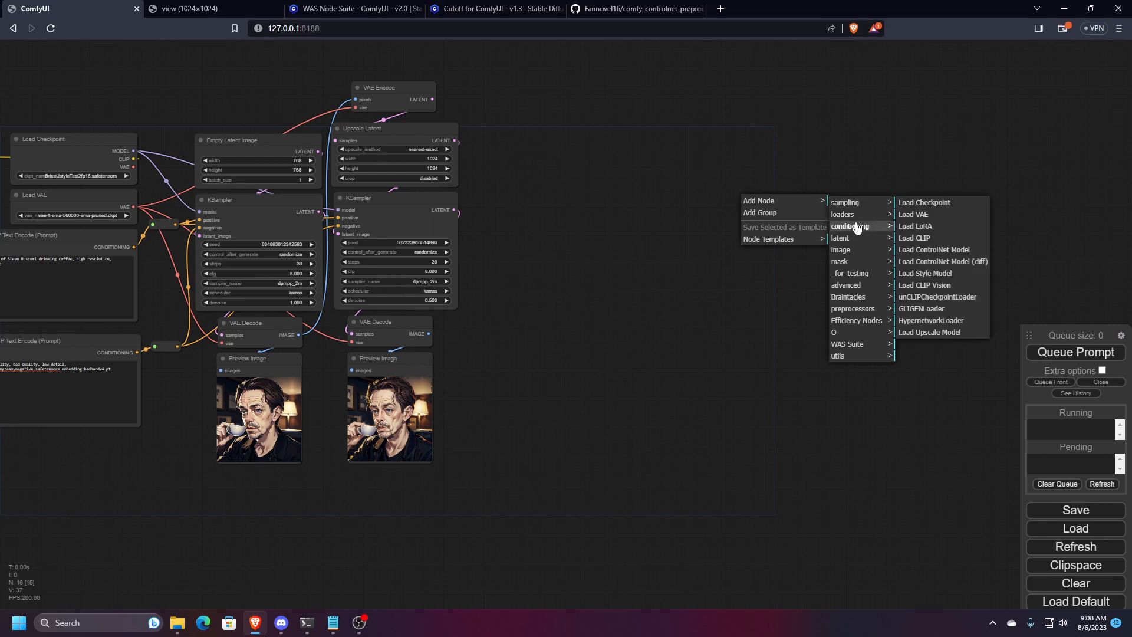
pyautogui.click(856, 226)
pyautogui.click(859, 239)
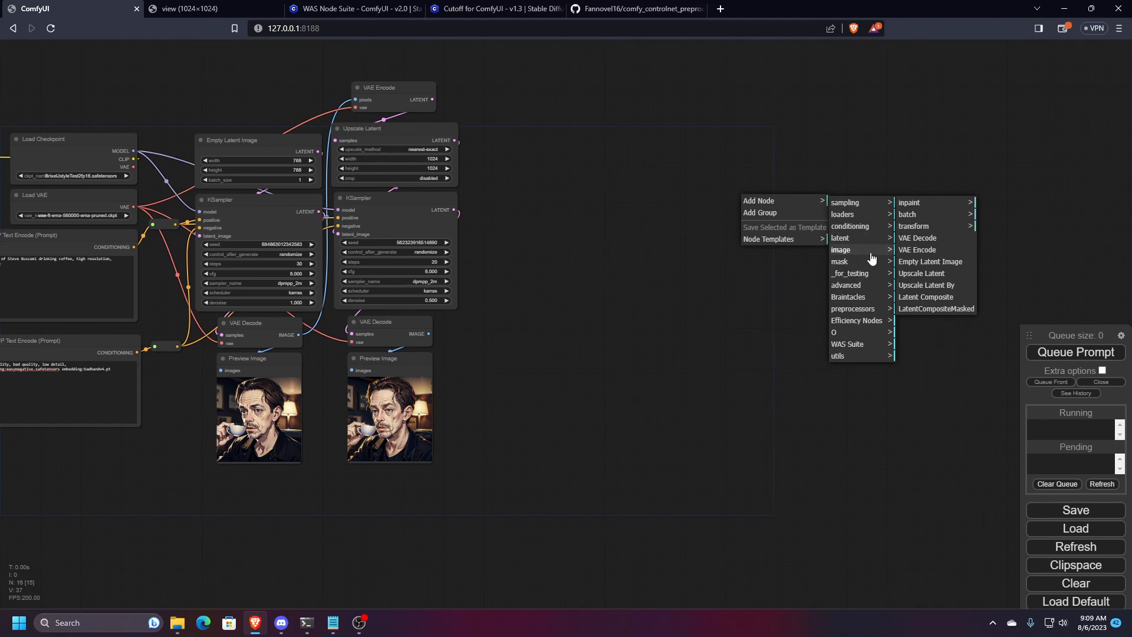
pyautogui.click(871, 259)
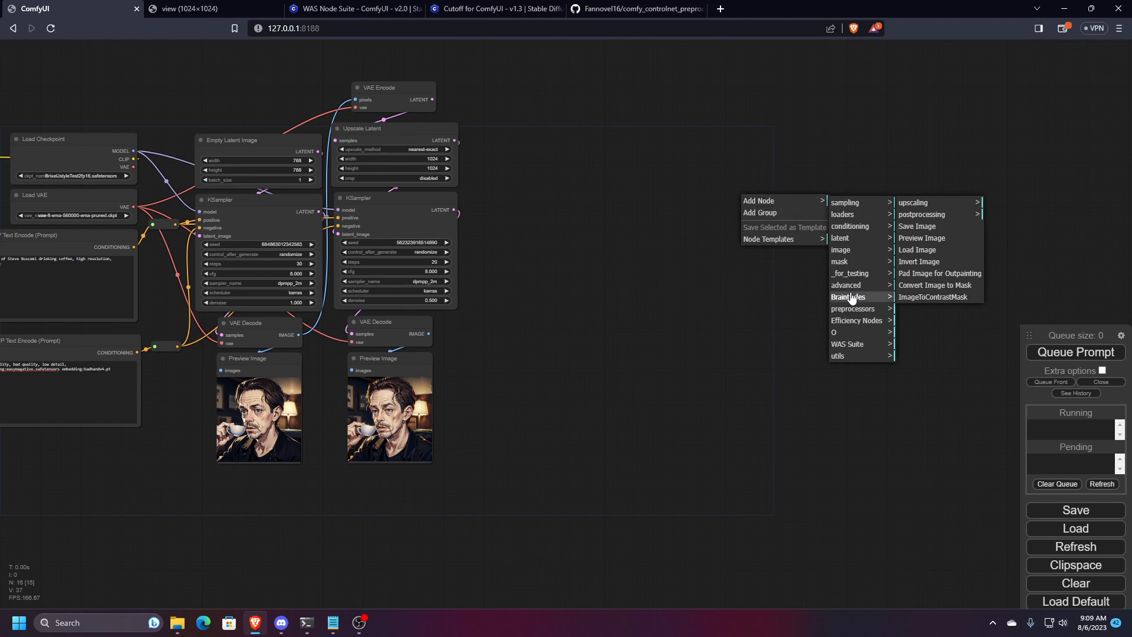
pyautogui.rightClick(608, 253)
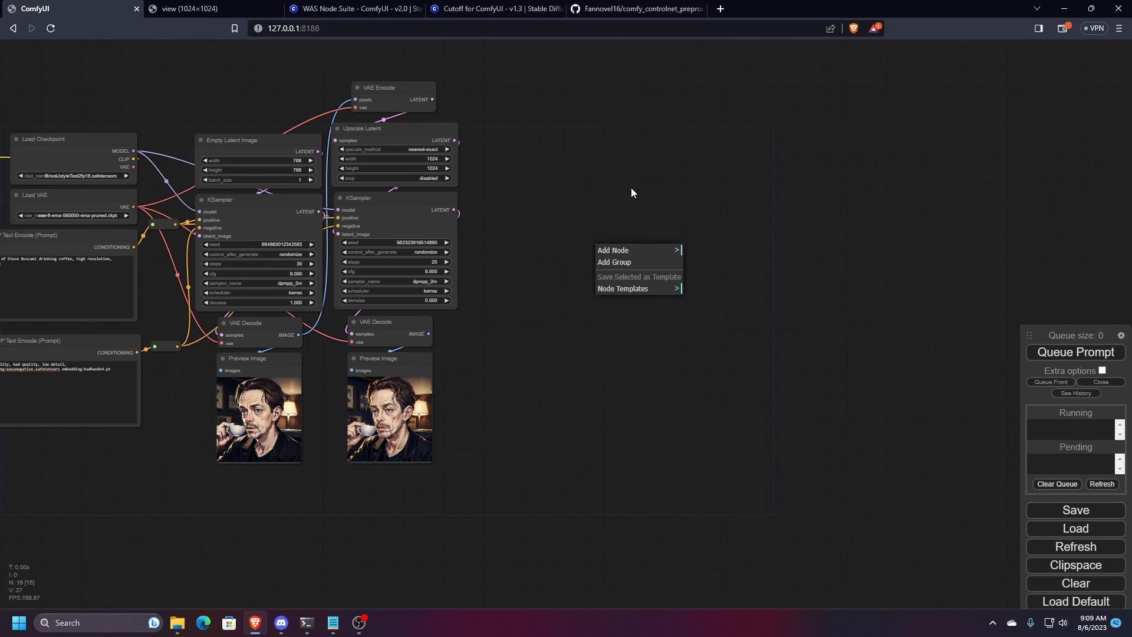
pyautogui.click(635, 252)
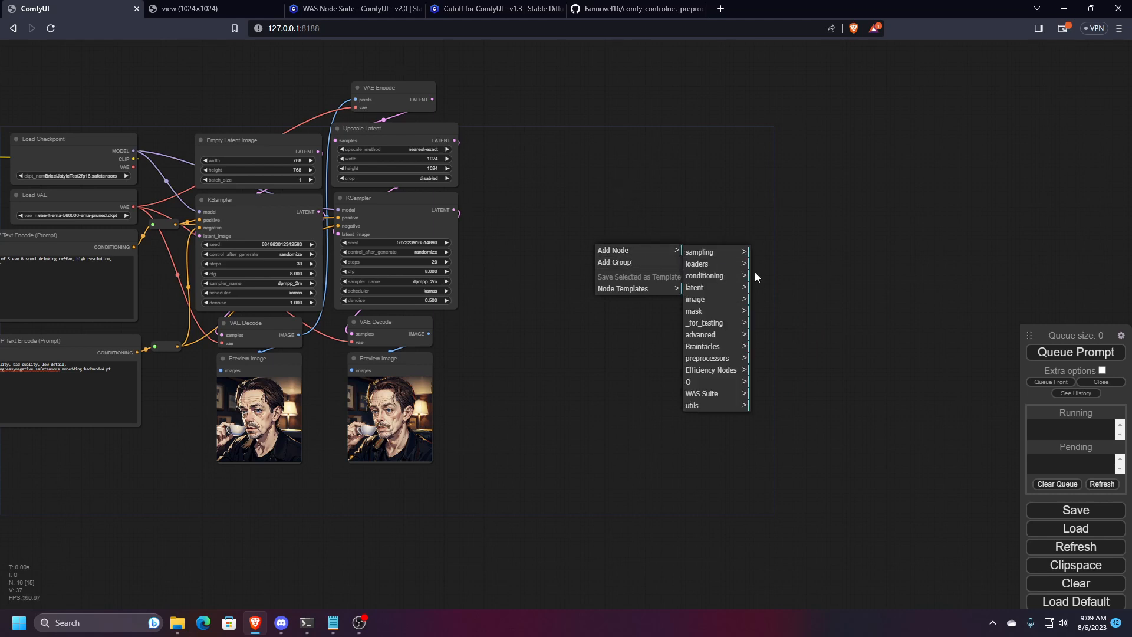
pyautogui.click(724, 300)
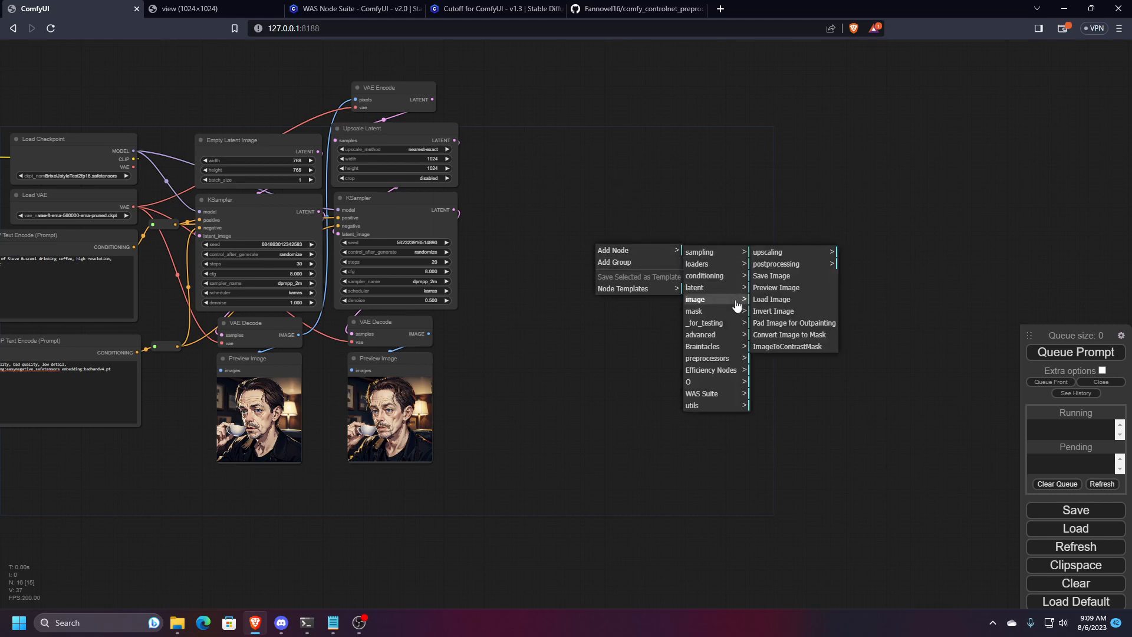
pyautogui.click(711, 266)
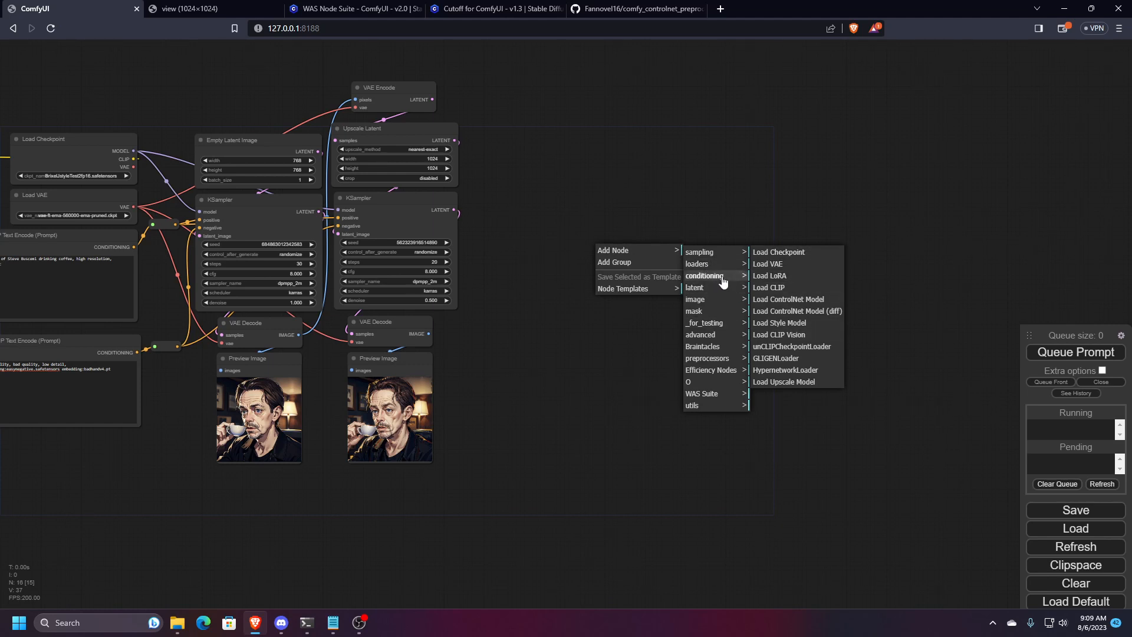
# - Search the nodes for "checkpoint" and add a CheckpointLoaderSimple node in the empty canvas area beside the existing workflow
pyautogui.doubleClick(636, 217)
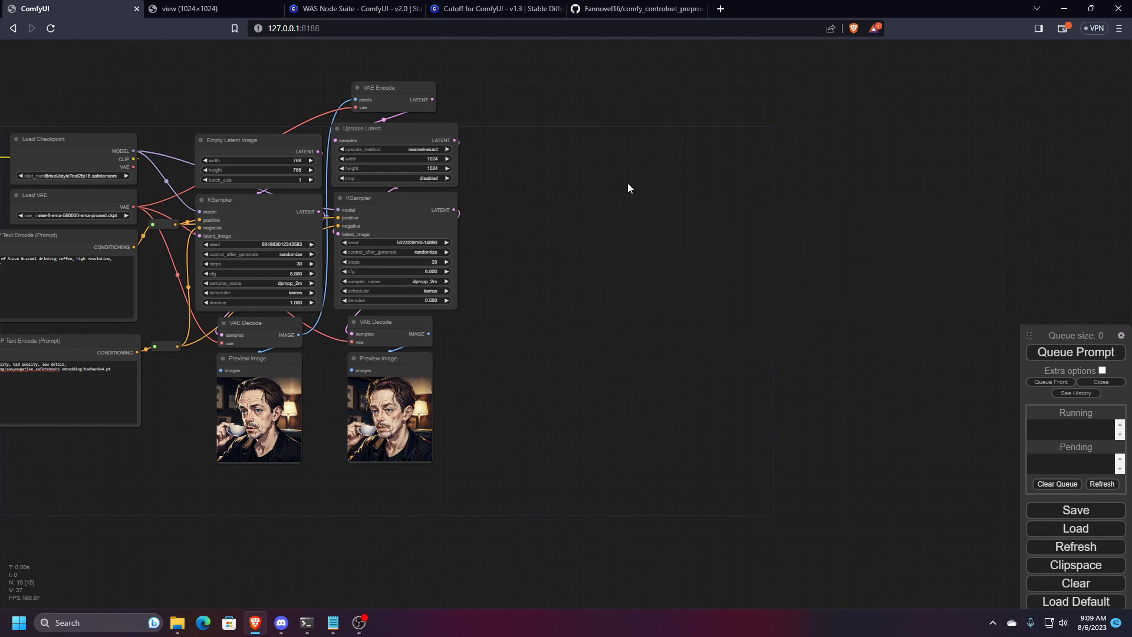
pyautogui.doubleClick(628, 187)
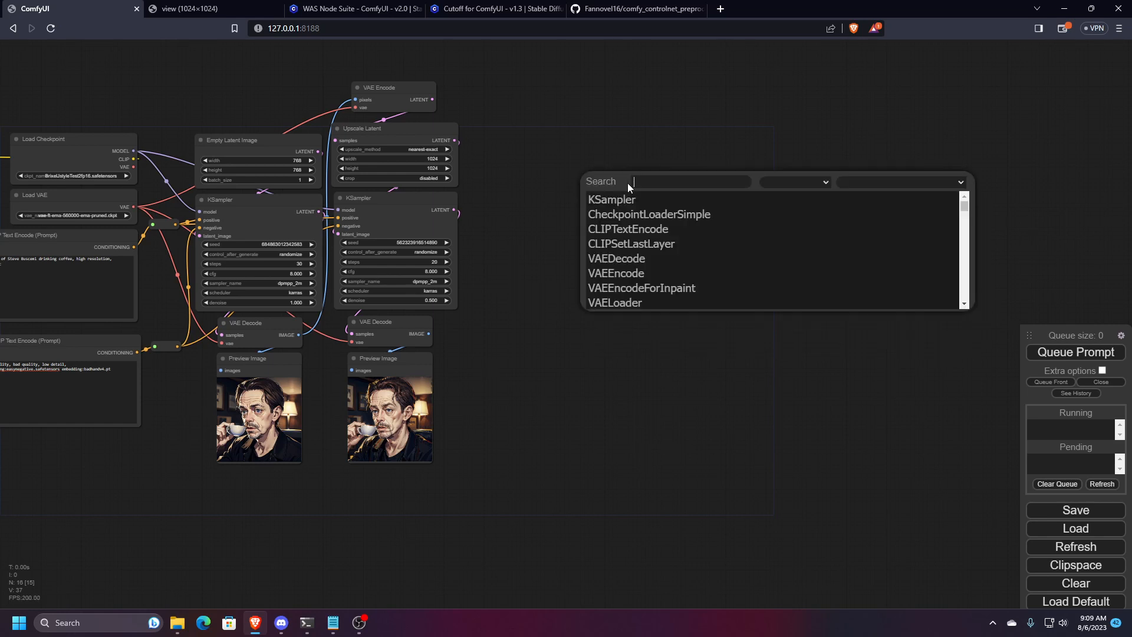
pyautogui.write('checkpoint')
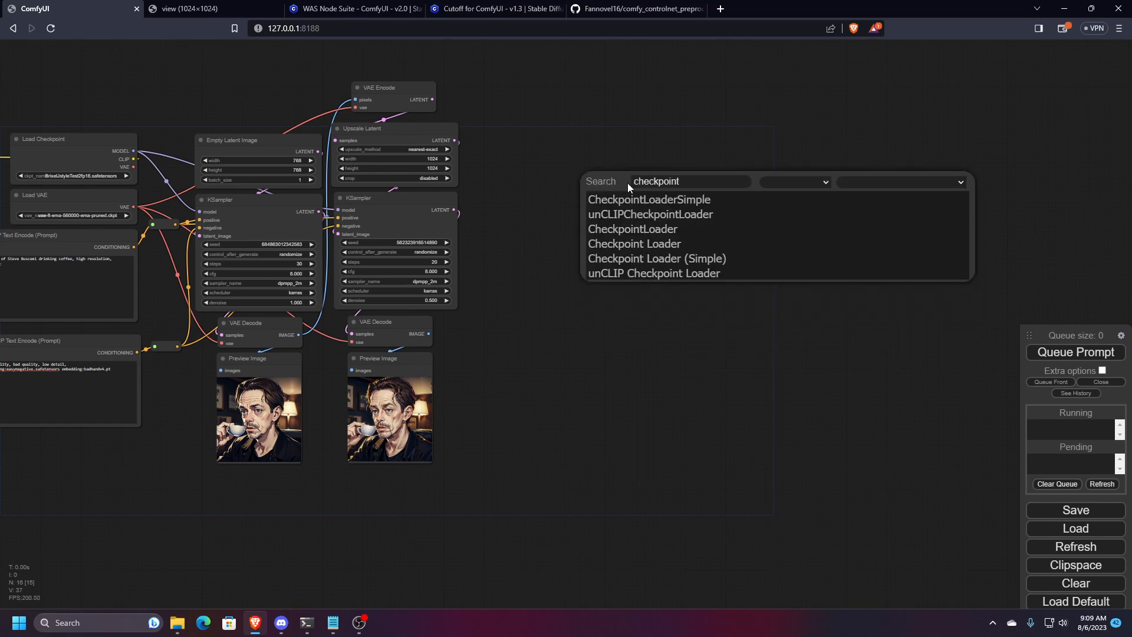
pyautogui.click(627, 201)
pyautogui.moveTo(697, 177); pyautogui.dragTo(664, 215)
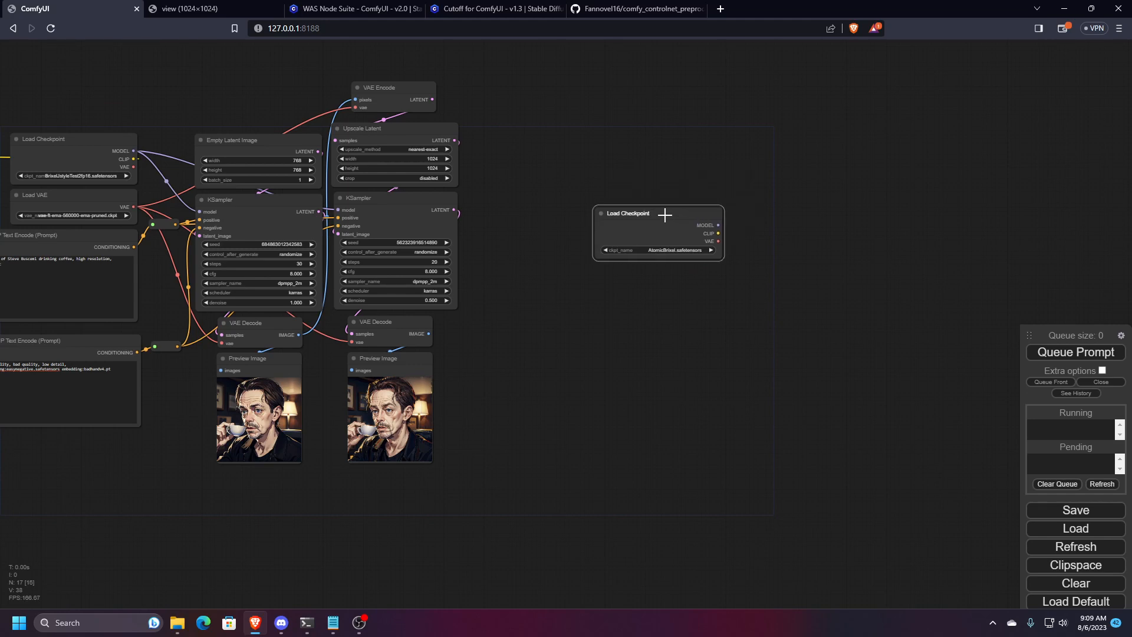
pyautogui.scroll(5, 664, 215)
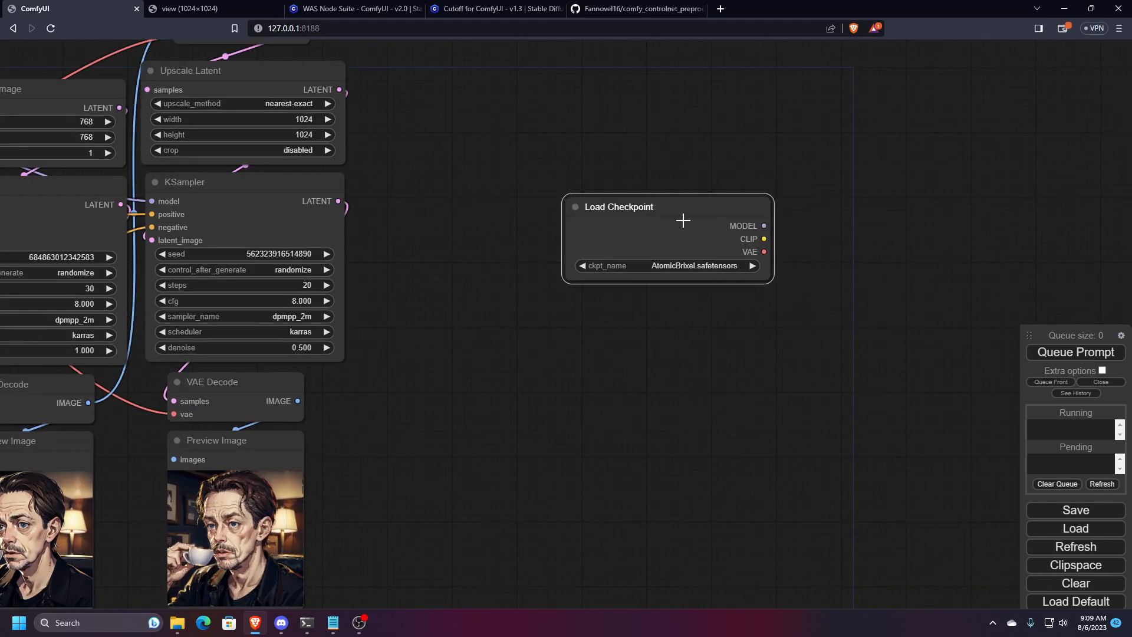
pyautogui.scroll(-5, 683, 219)
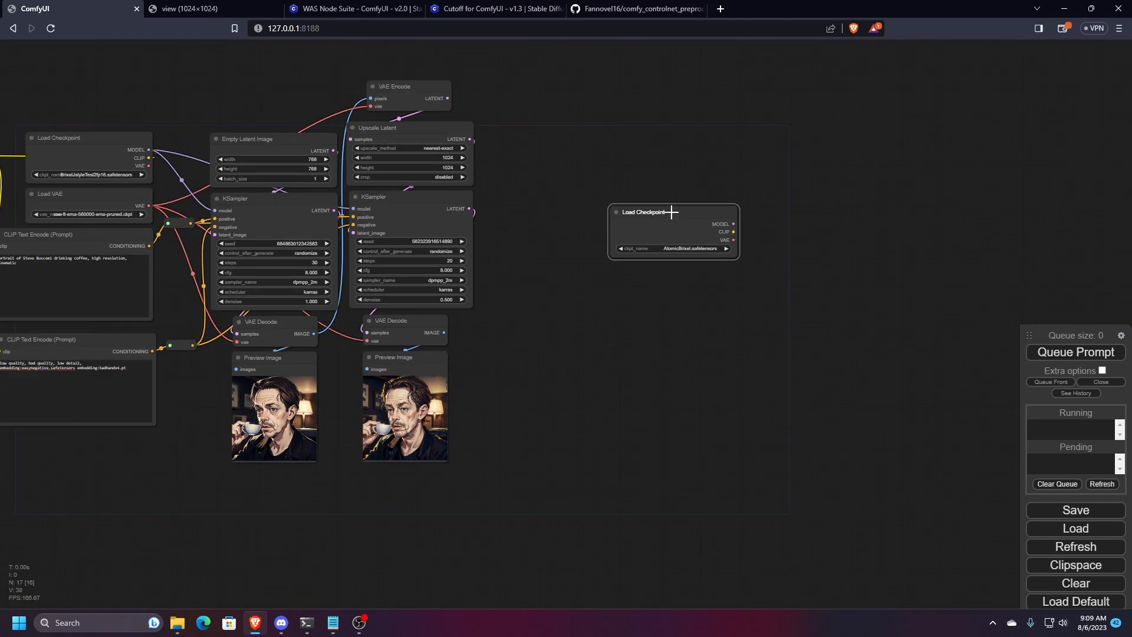
# - Delete the newly added Load Checkpoint node from the empty canvas area beside the existing workflow
pyautogui.moveTo(664, 213)
pyautogui.mouseDown()
pyautogui.moveTo(632, 240)
pyautogui.moveTo(666, 214)
pyautogui.mouseUp()
pyautogui.press('Delete')
pyautogui.scroll(-2, 703, 300)
pyautogui.moveTo(698, 292); pyautogui.dragTo(701, 323)
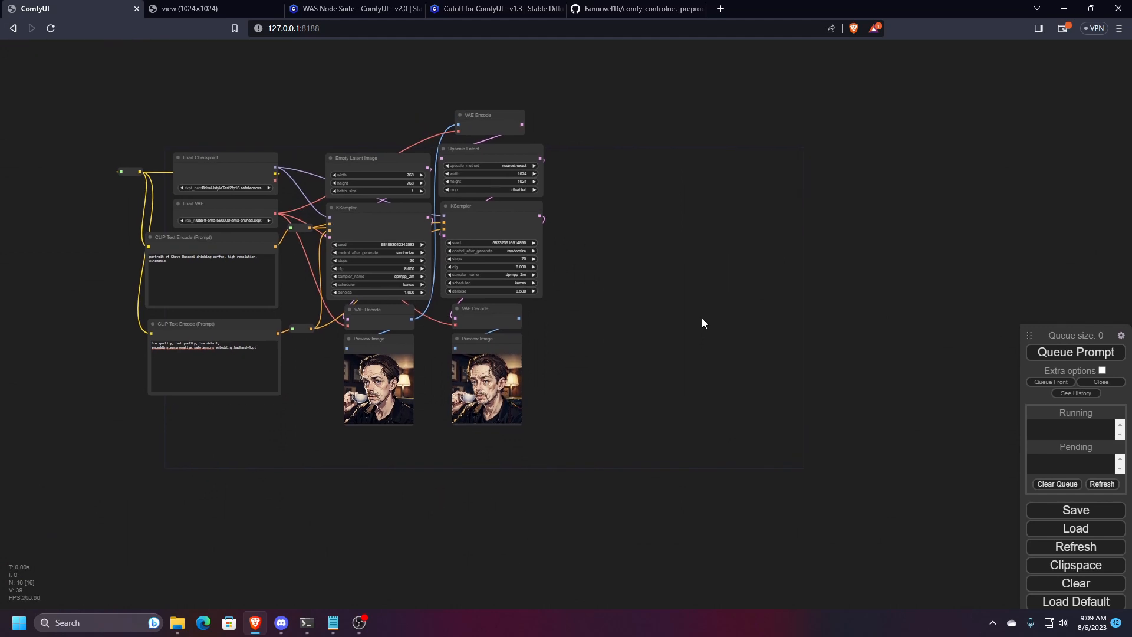
pyautogui.moveTo(648, 253); pyautogui.dragTo(717, 275)
pyautogui.scroll(1, 699, 292)
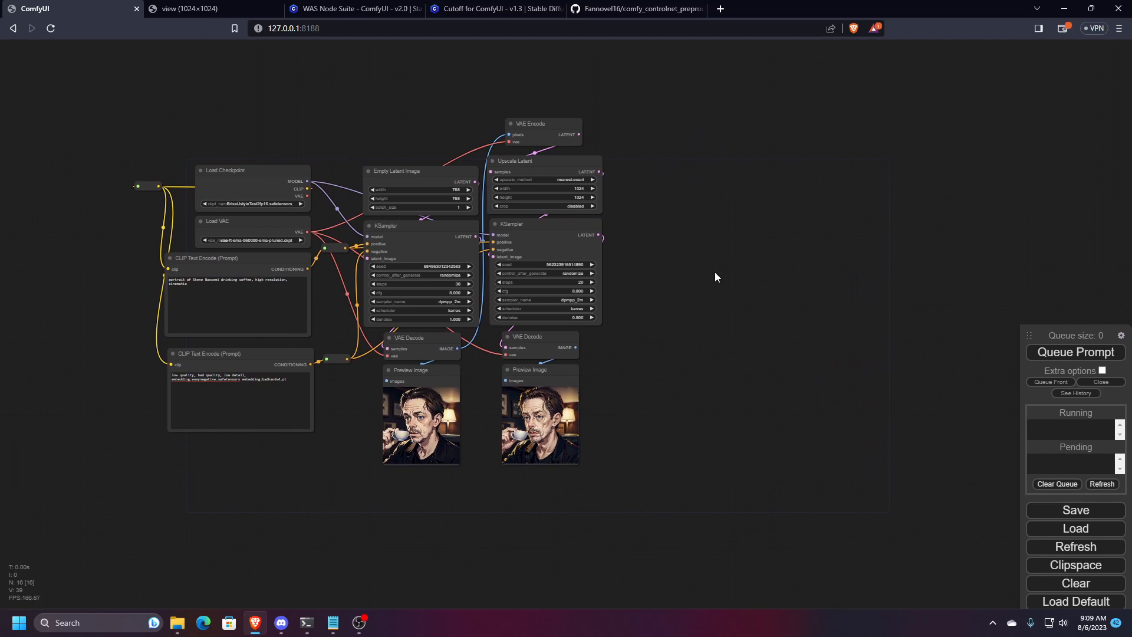
pyautogui.moveTo(759, 352); pyautogui.dragTo(745, 328)
# - Move the floating queue menu beside the workflow and review the options in its Settings dialog
pyautogui.moveTo(1078, 337); pyautogui.dragTo(802, 193)
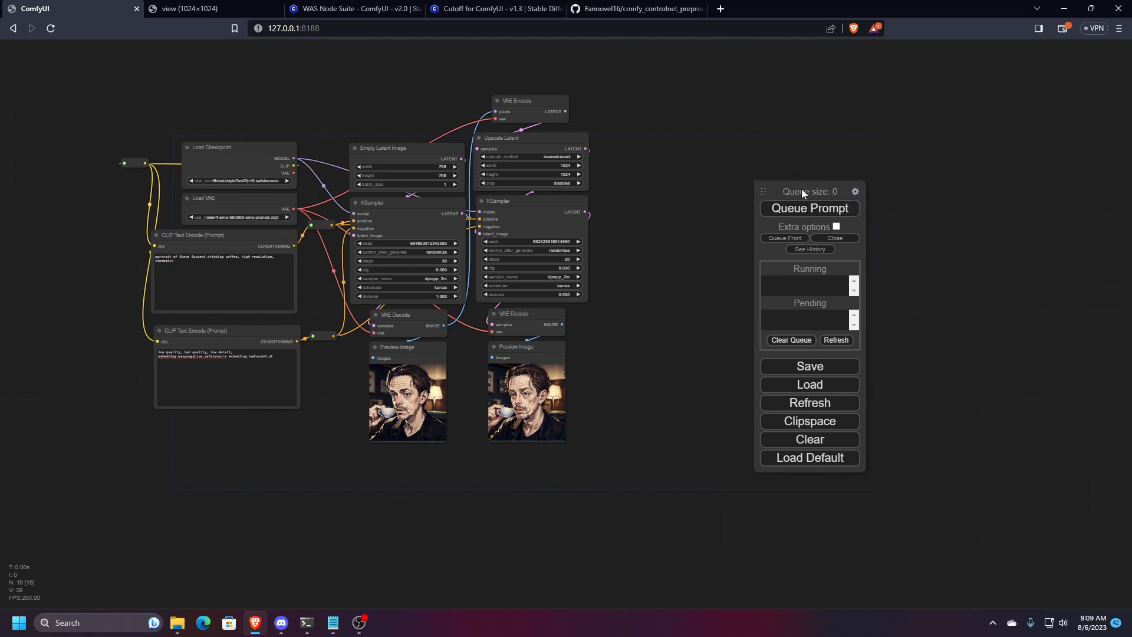
pyautogui.click(855, 192)
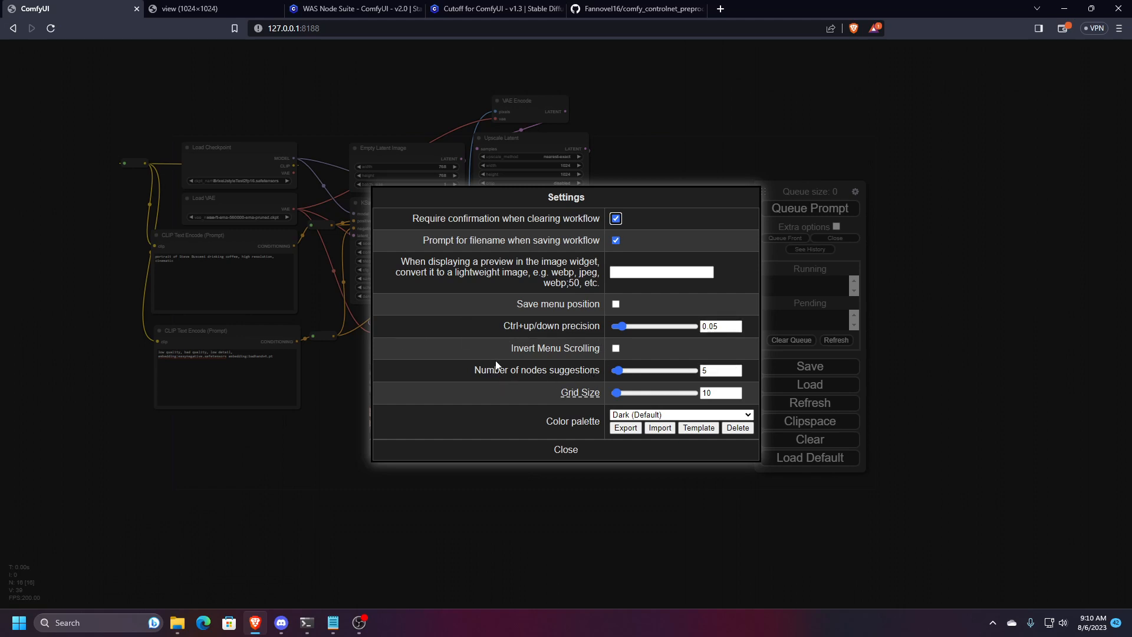
pyautogui.click(566, 449)
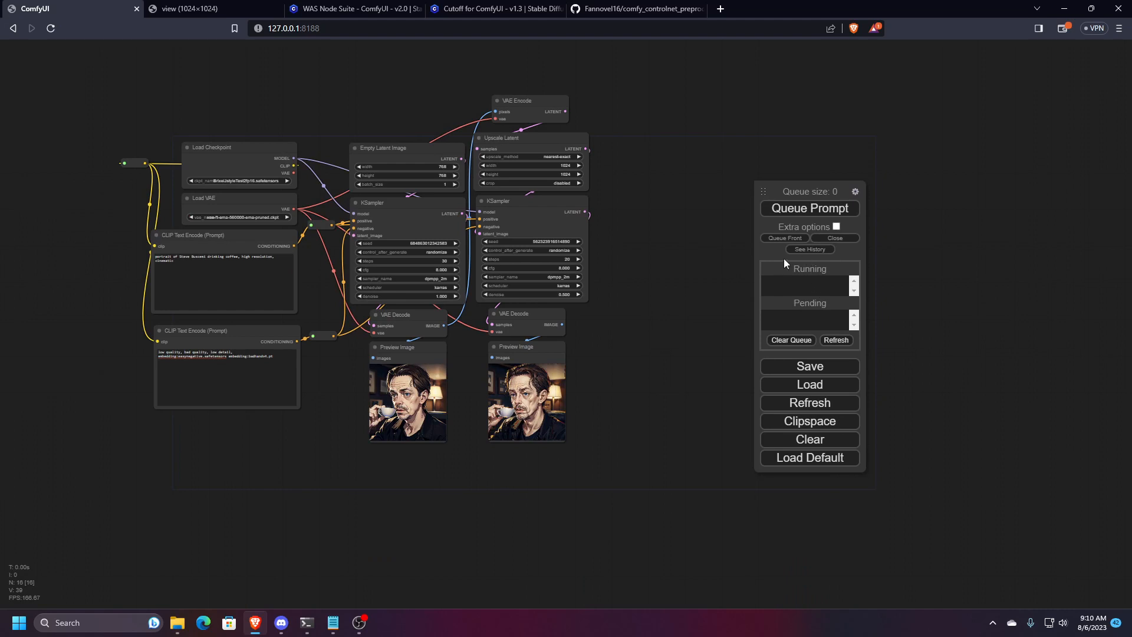
pyautogui.moveTo(794, 188); pyautogui.dragTo(807, 175)
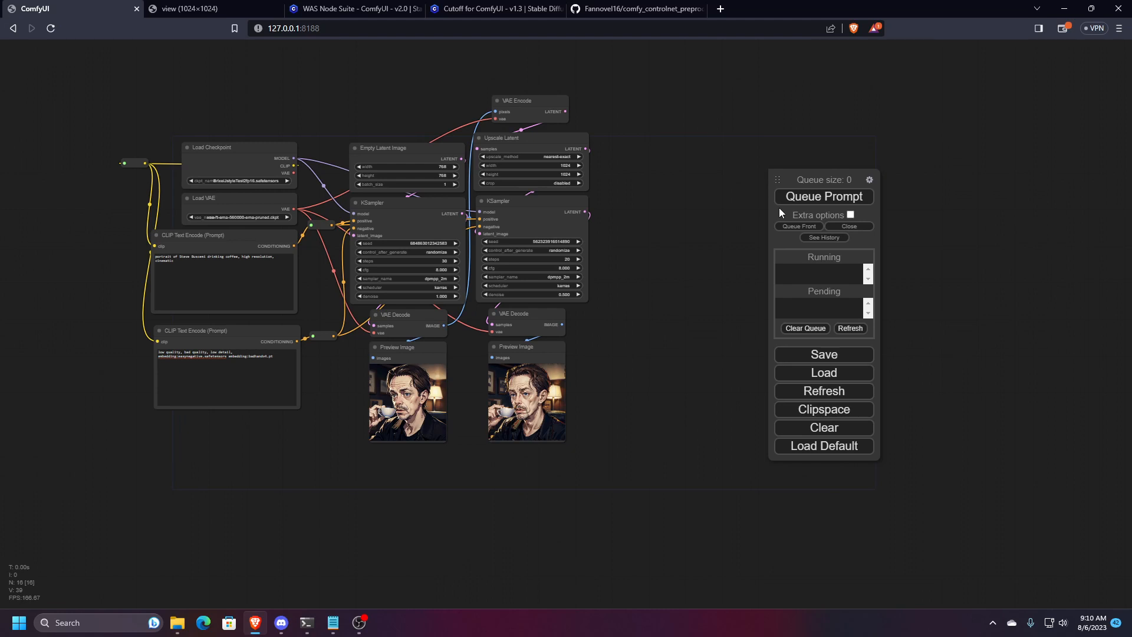
# - Show the extra queue options, keep the batch count at 1 and enable automatic queueing of prompts
pyautogui.click(850, 215)
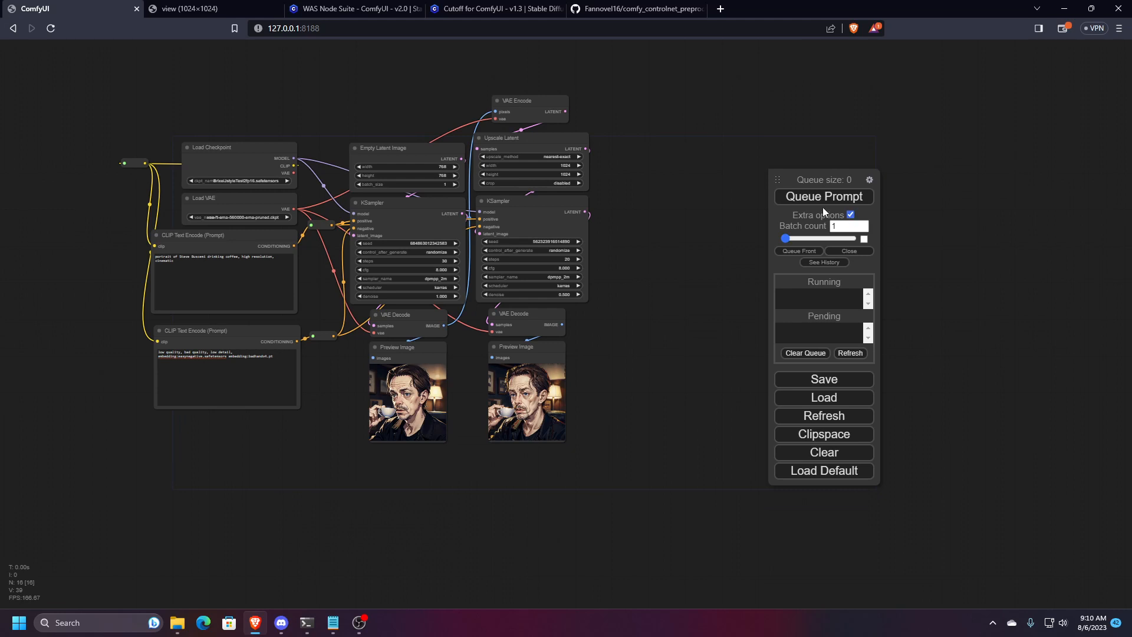
pyautogui.click(850, 215)
pyautogui.click(850, 214)
pyautogui.moveTo(785, 240)
pyautogui.mouseDown()
pyautogui.moveTo(813, 242)
pyautogui.moveTo(789, 242)
pyautogui.mouseUp()
pyautogui.moveTo(786, 242); pyautogui.dragTo(733, 247)
pyautogui.click(864, 240)
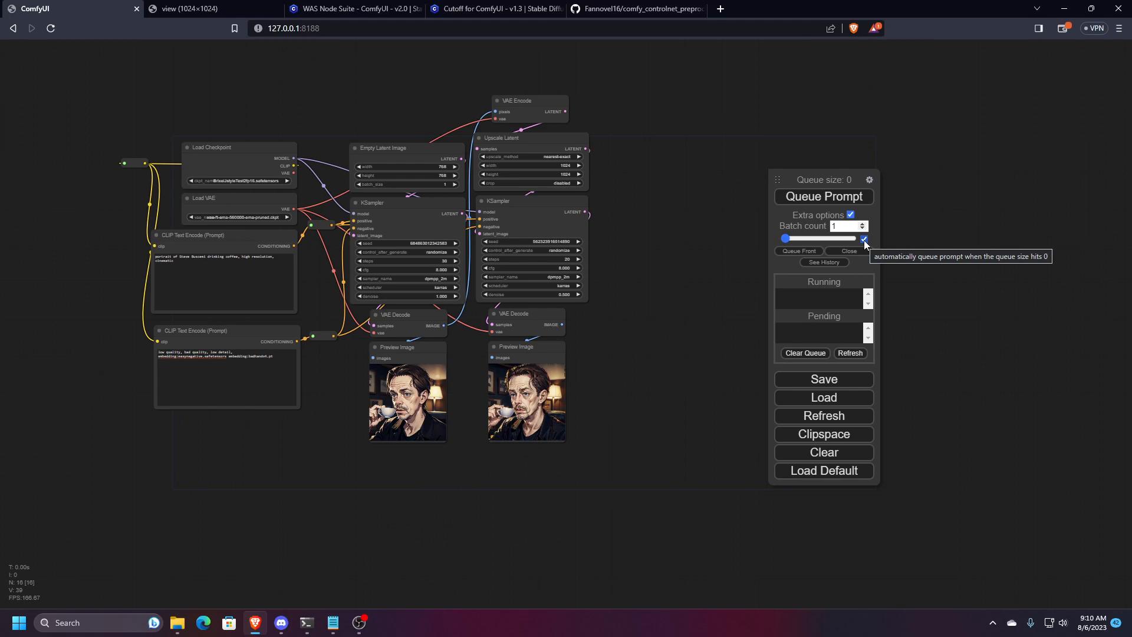
# - Queue the prompt, cancel the running generations and switch automatic queueing off and back on
pyautogui.scroll(1, 624, 255)
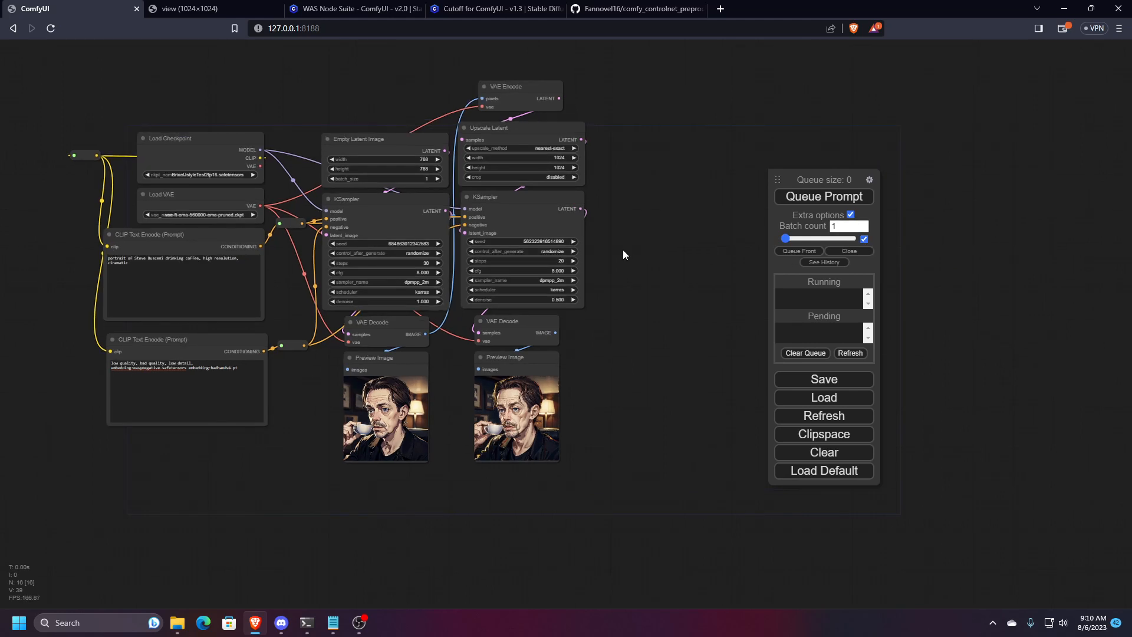
pyautogui.click(801, 196)
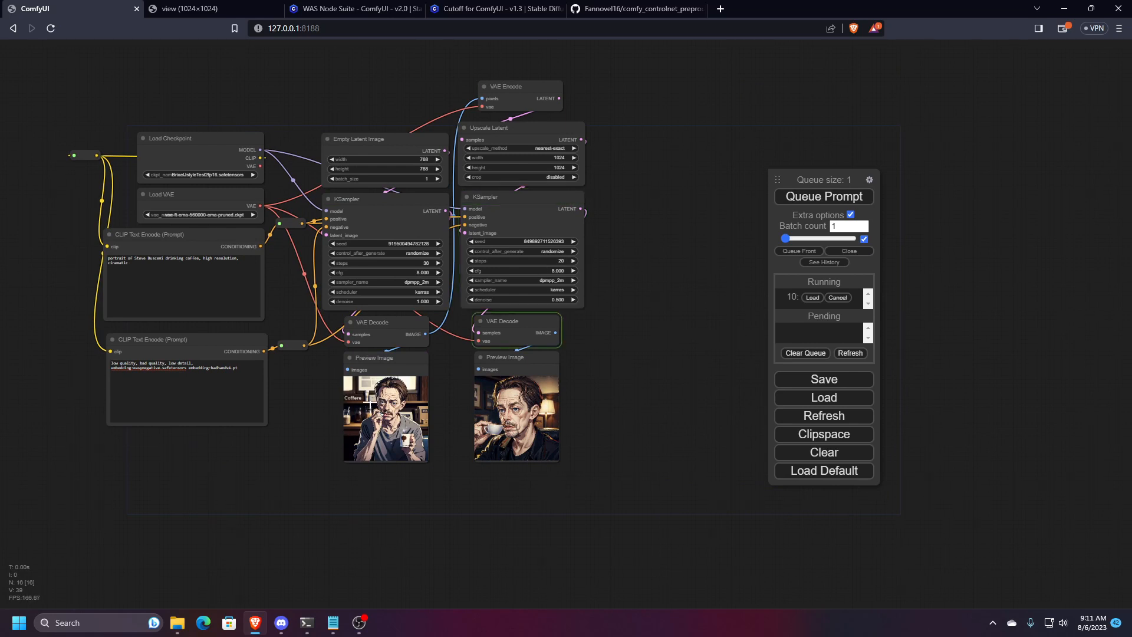
pyautogui.click(835, 297)
pyautogui.click(864, 239)
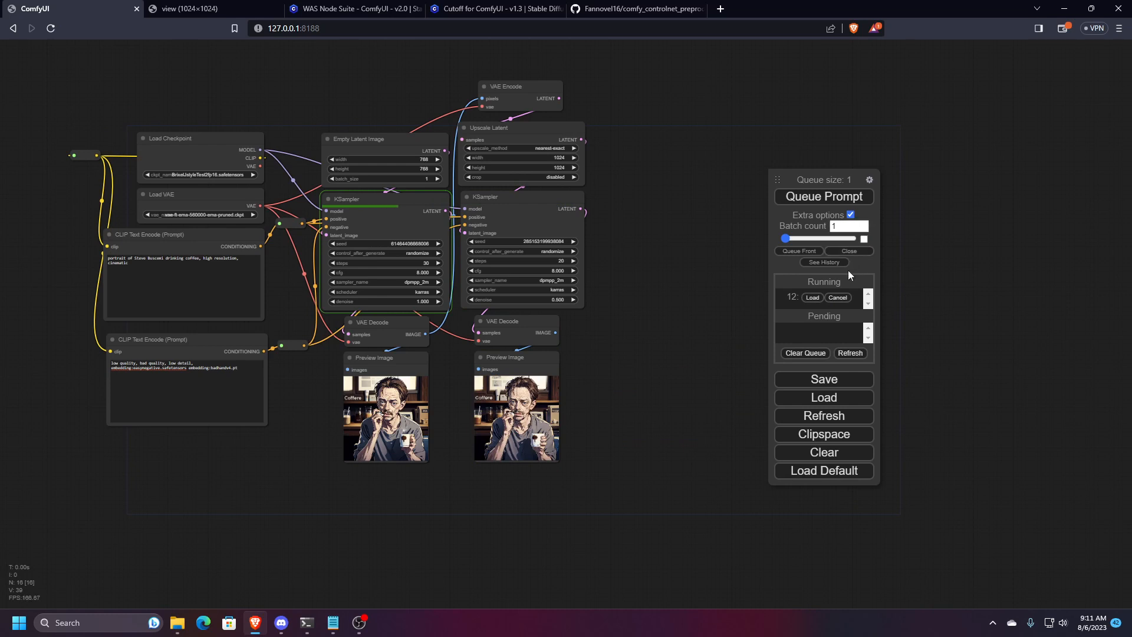
pyautogui.click(836, 298)
pyautogui.click(863, 239)
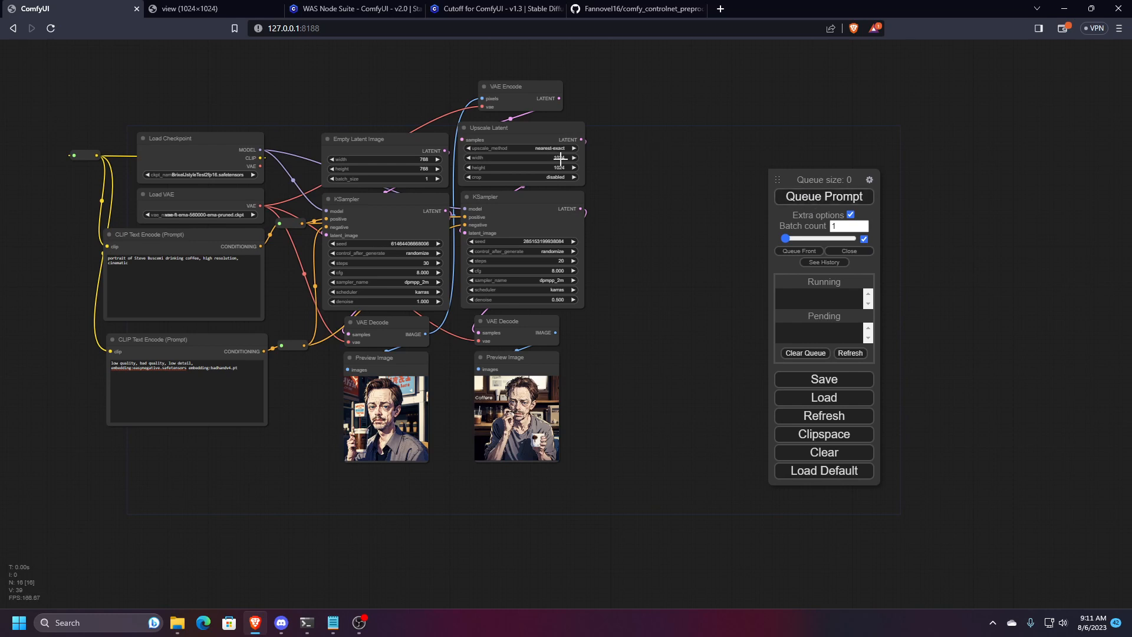
# - Move the queue menu farther from the nodes, queue the prompt again and cancel two successive running generations
pyautogui.moveTo(819, 175); pyautogui.dragTo(964, 179)
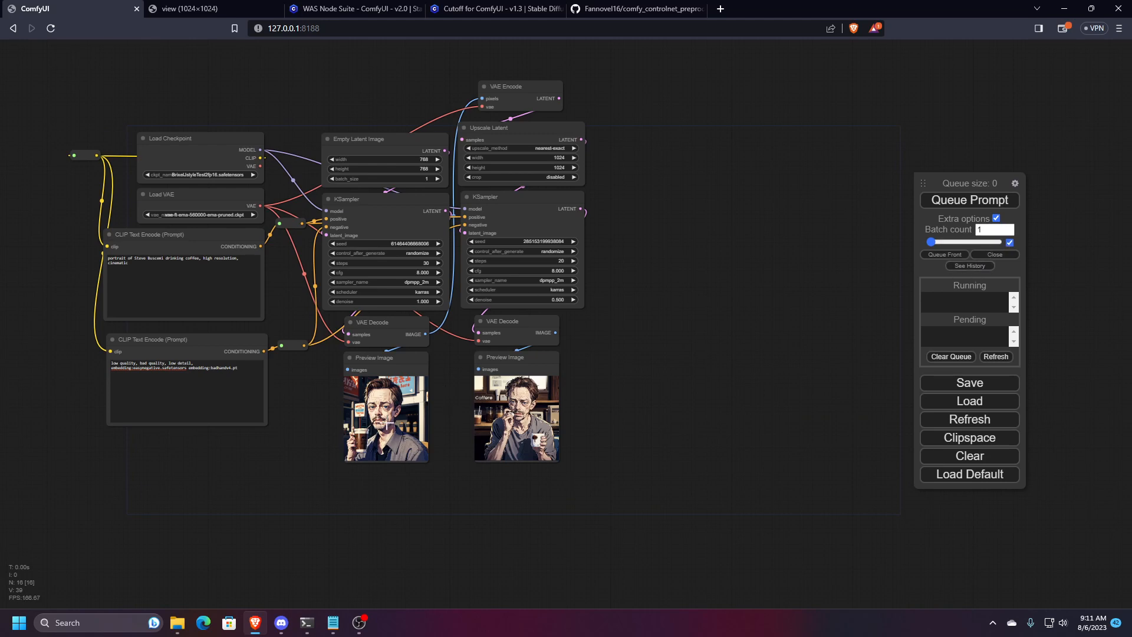
pyautogui.scroll(7, 372, 409)
pyautogui.click(962, 201)
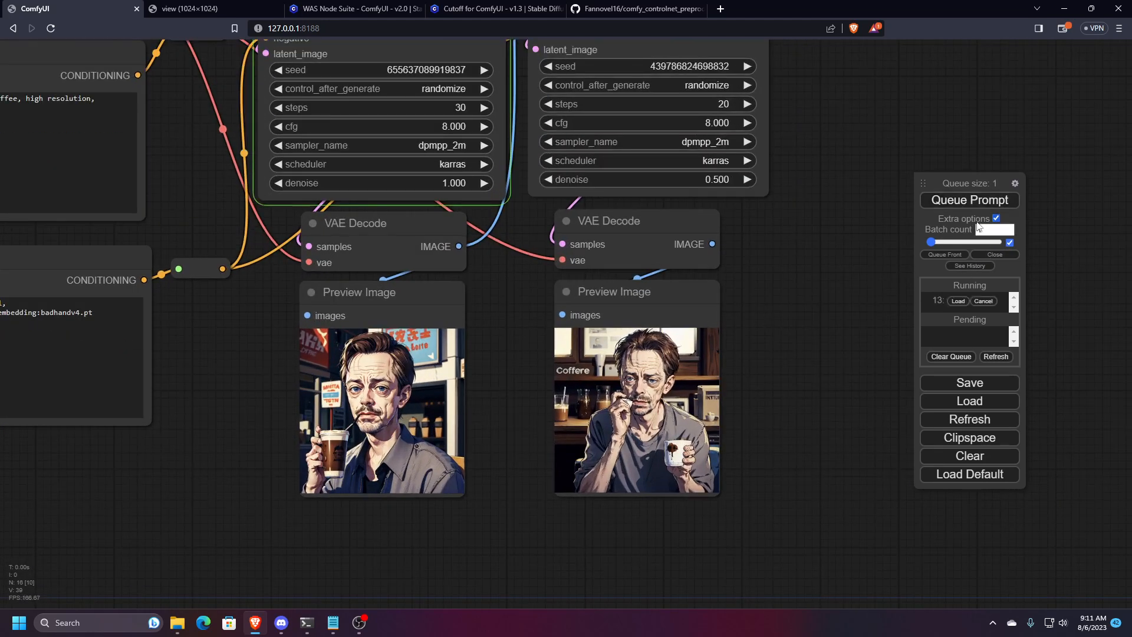
pyautogui.scroll(-1, 844, 207)
pyautogui.scroll(-1, 844, 213)
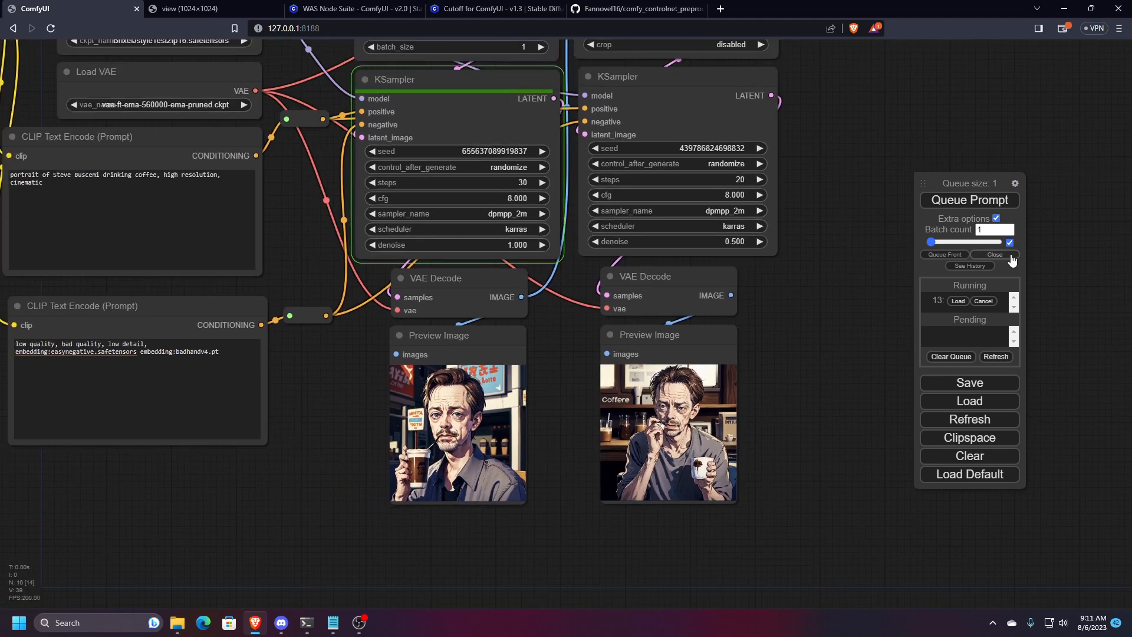
pyautogui.click(984, 301)
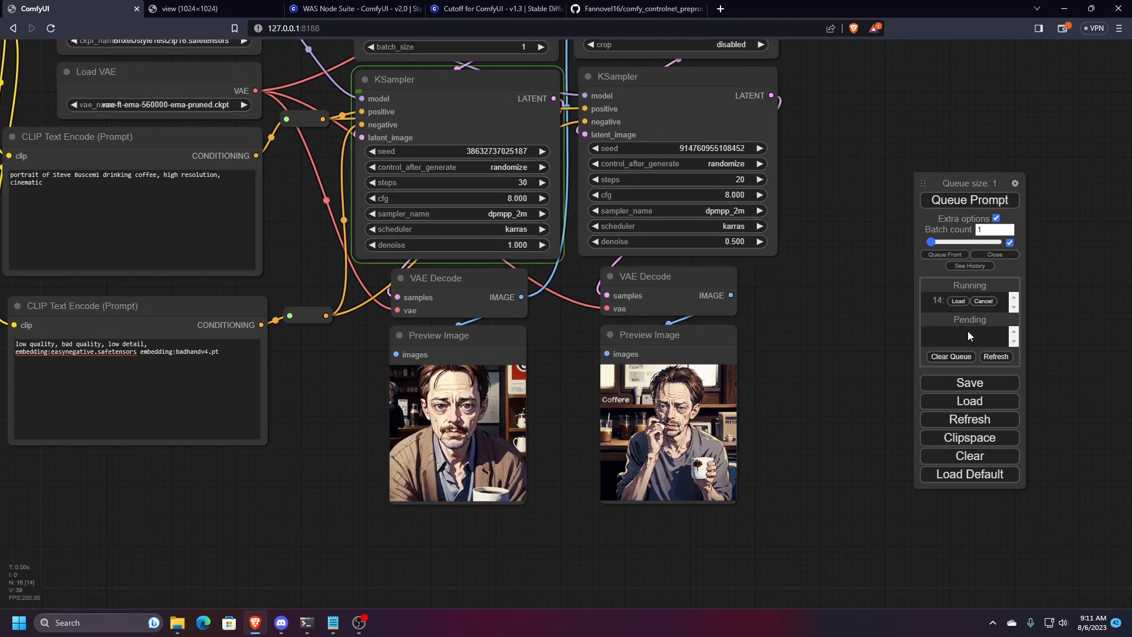
pyautogui.click(982, 302)
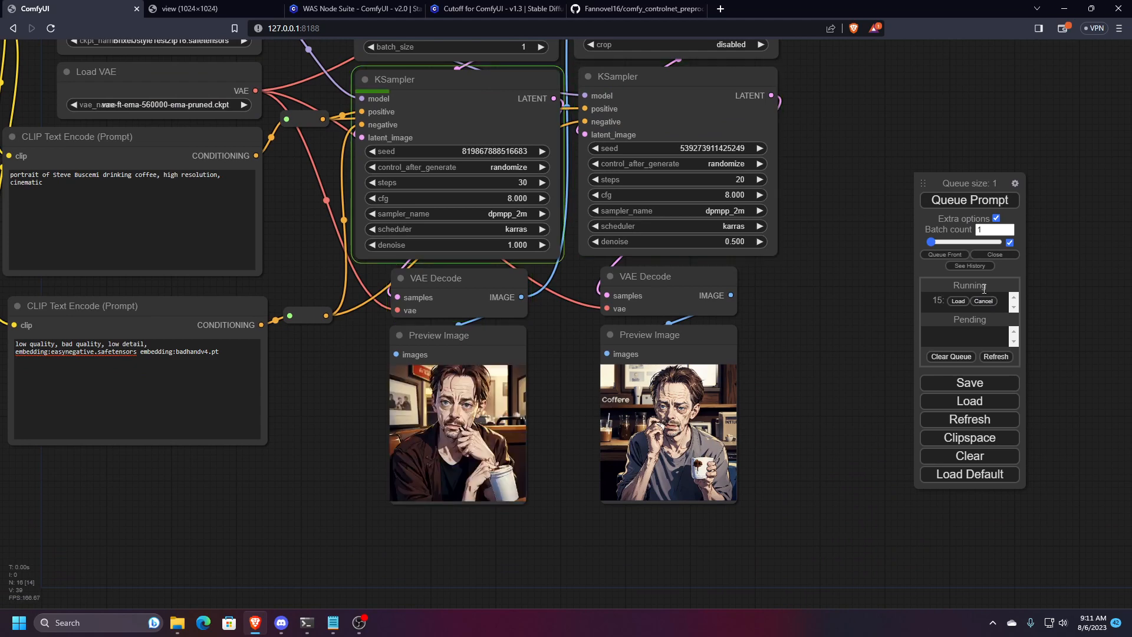
# - Turn off automatic queueing and move the queue menu well clear of the workflow nodes
pyautogui.click(1009, 243)
pyautogui.scroll(-8, 811, 250)
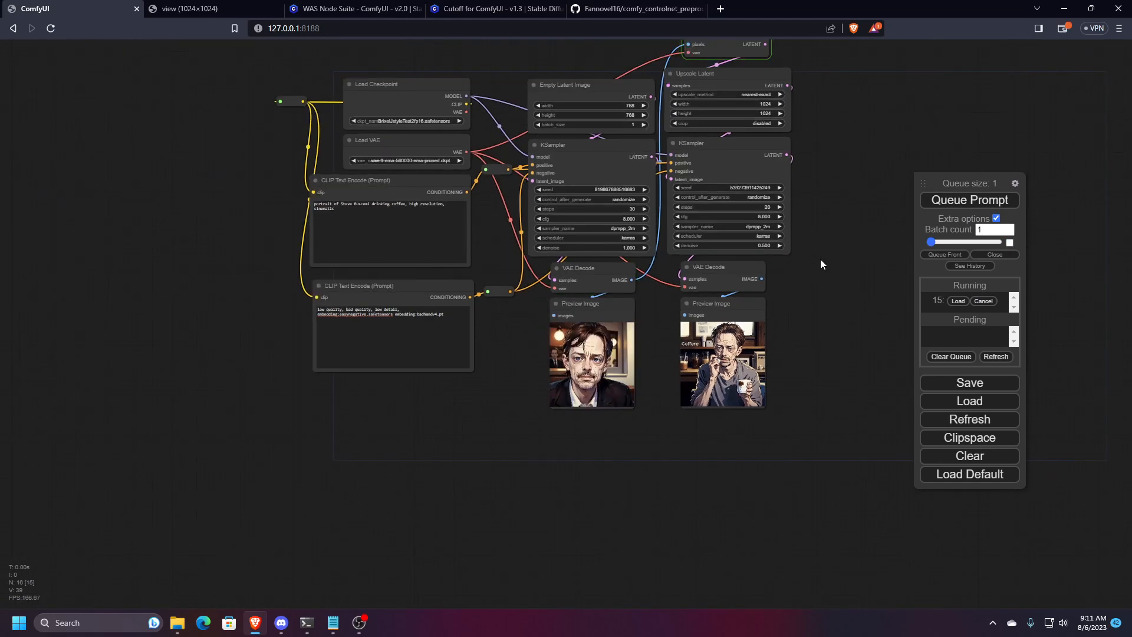
pyautogui.moveTo(821, 263); pyautogui.dragTo(754, 299)
pyautogui.scroll(4, 608, 348)
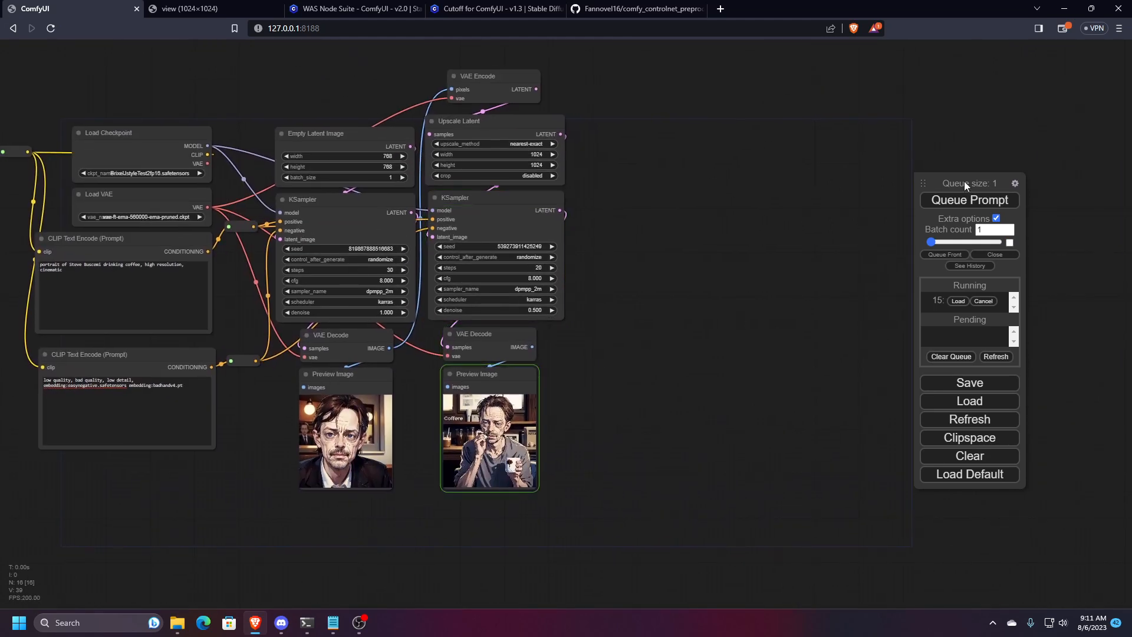
pyautogui.moveTo(1004, 180); pyautogui.dragTo(985, 221)
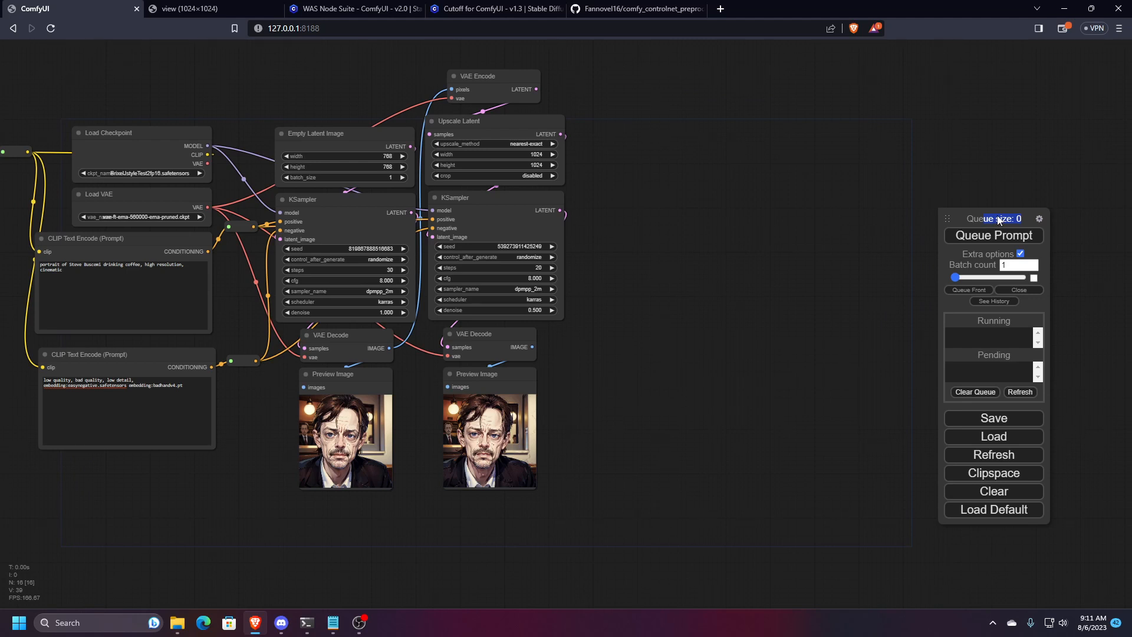
pyautogui.moveTo(995, 218); pyautogui.dragTo(1073, 299)
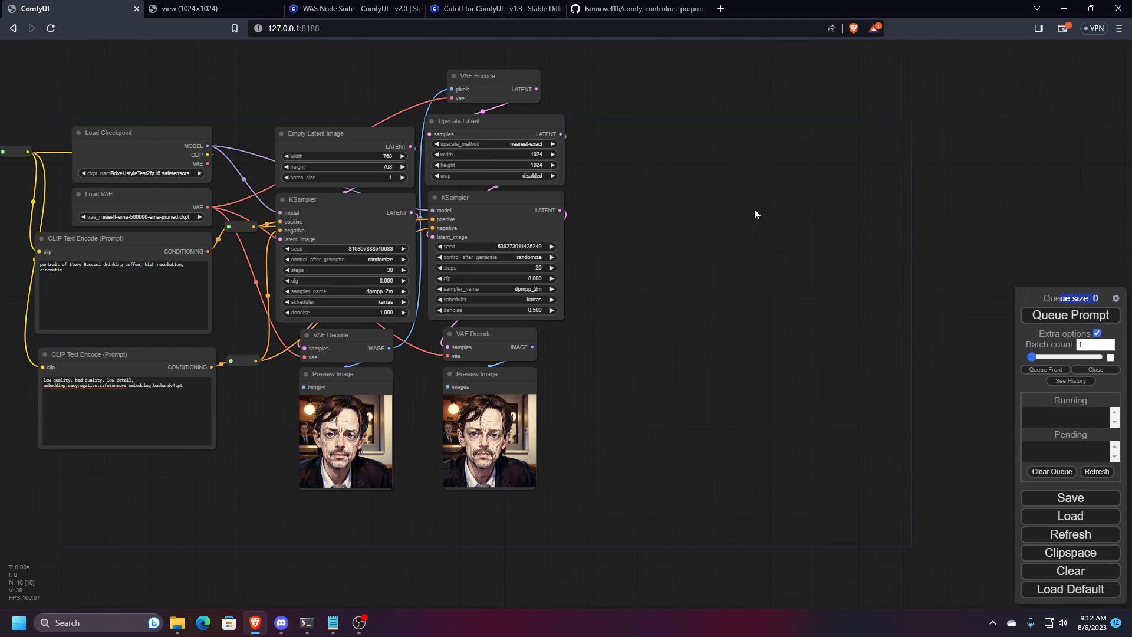
pyautogui.scroll(-2, 701, 214)
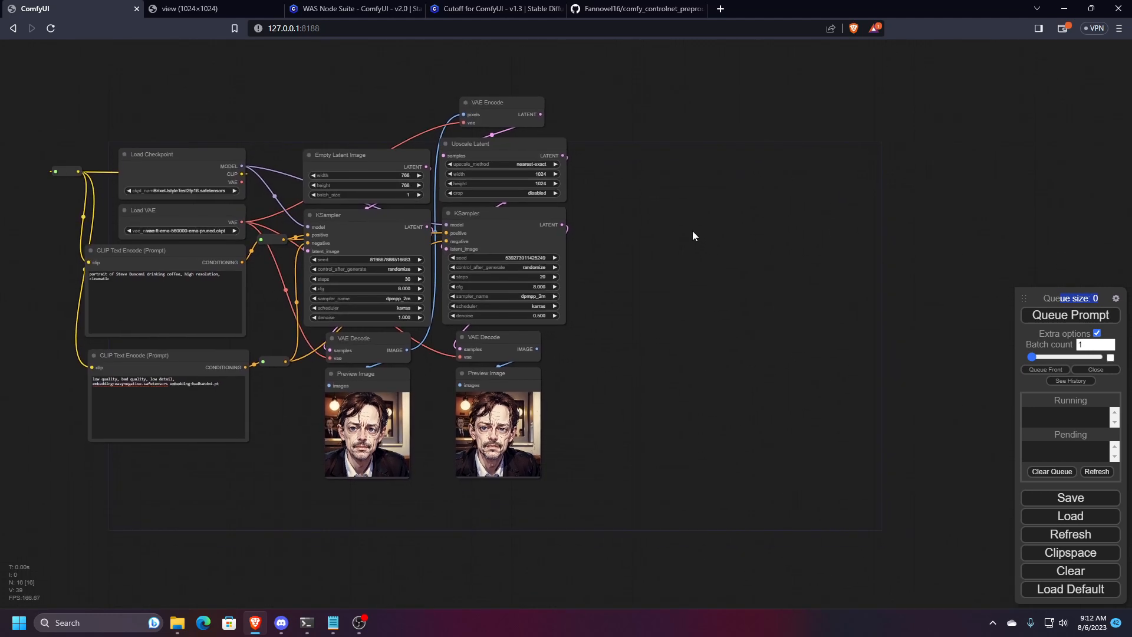
pyautogui.moveTo(664, 177); pyautogui.dragTo(832, 221)
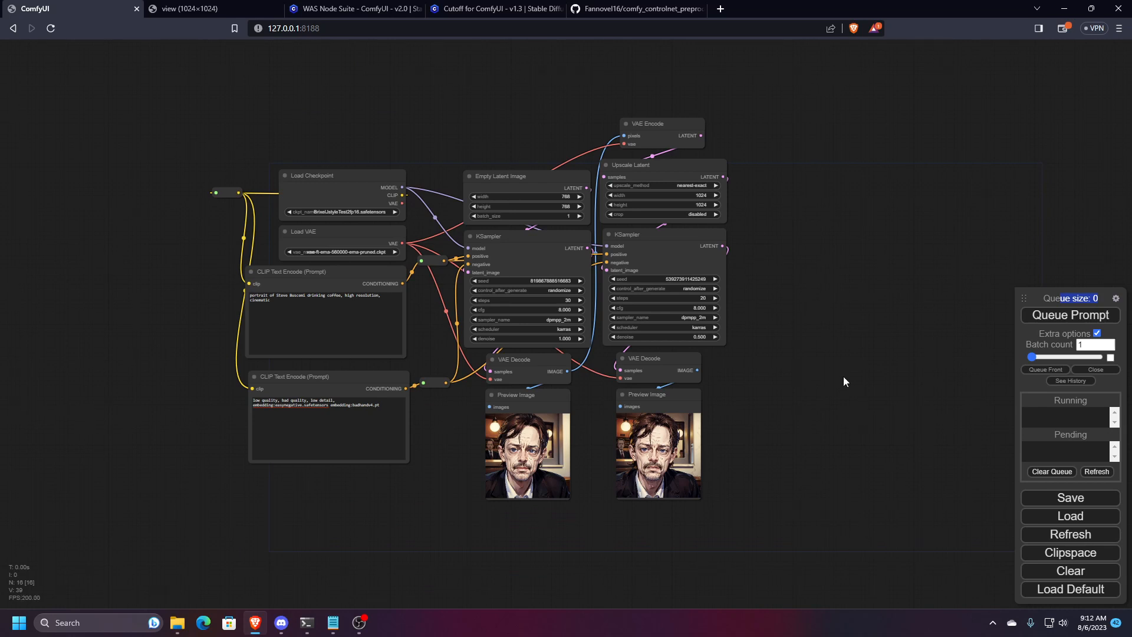
pyautogui.moveTo(841, 379)
pyautogui.mouseDown()
pyautogui.moveTo(817, 376)
pyautogui.moveTo(857, 382)
pyautogui.mouseUp()
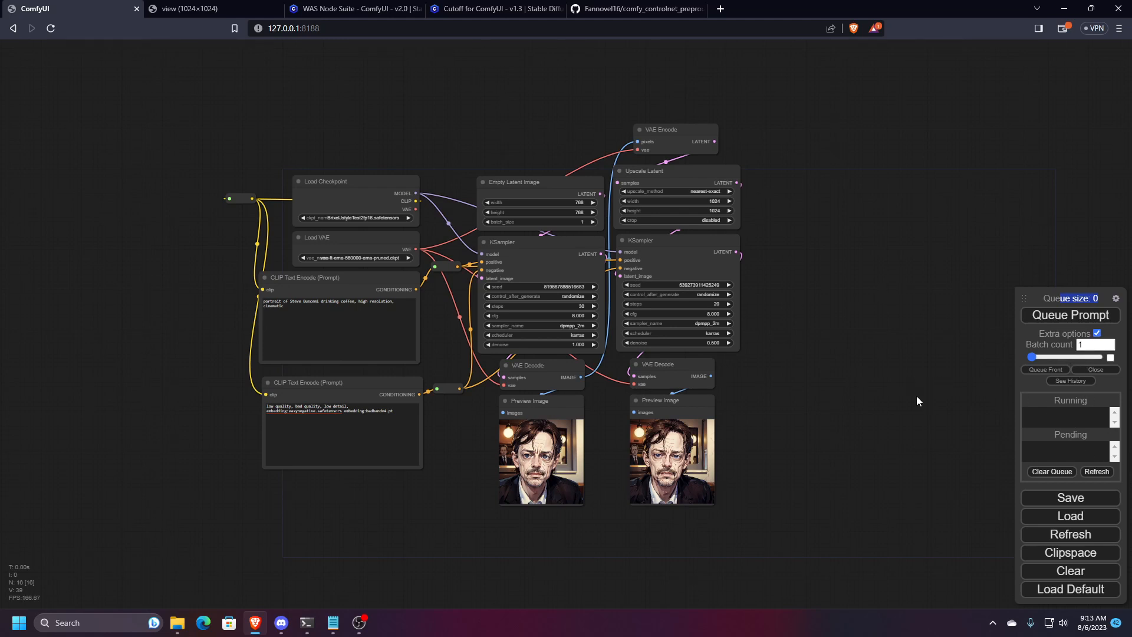
pyautogui.moveTo(845, 402); pyautogui.dragTo(816, 394)
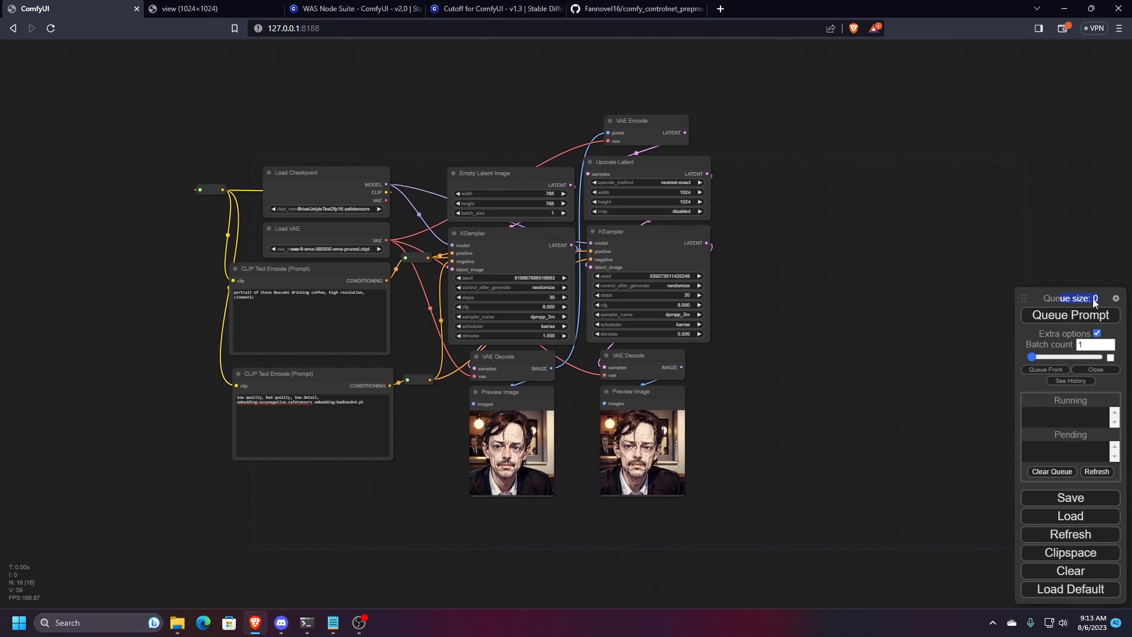
# - Queue a single generation, then hide the queue list, move the menu closer to the nodes and show the list again
pyautogui.moveTo(831, 346); pyautogui.dragTo(972, 288)
pyautogui.scroll(5, 830, 311)
pyautogui.click(1051, 317)
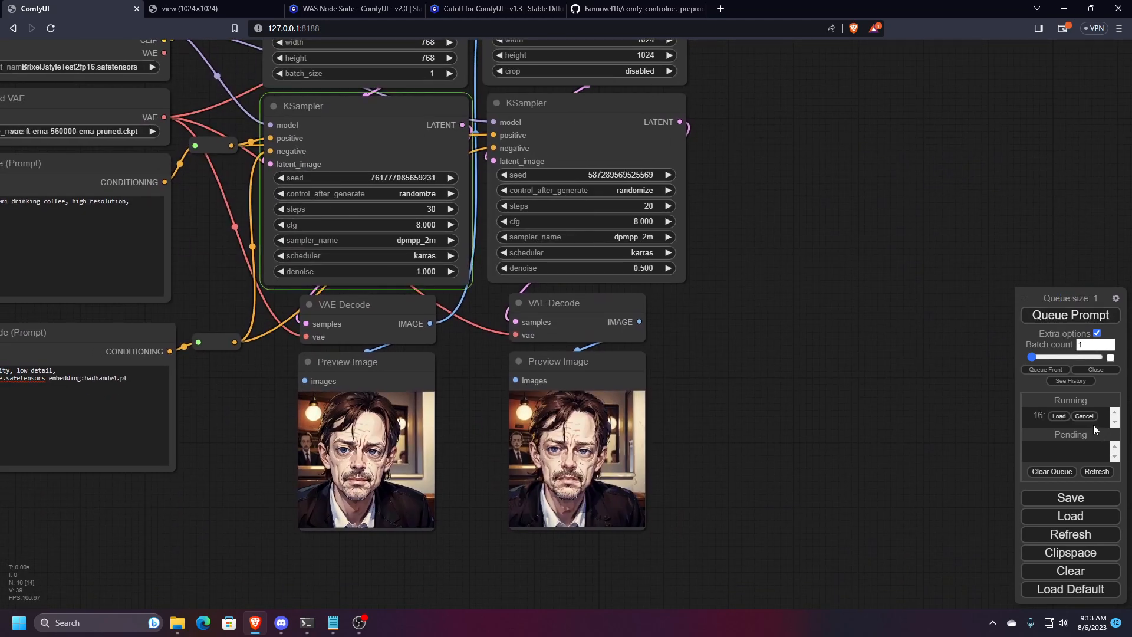
pyautogui.click(1097, 333)
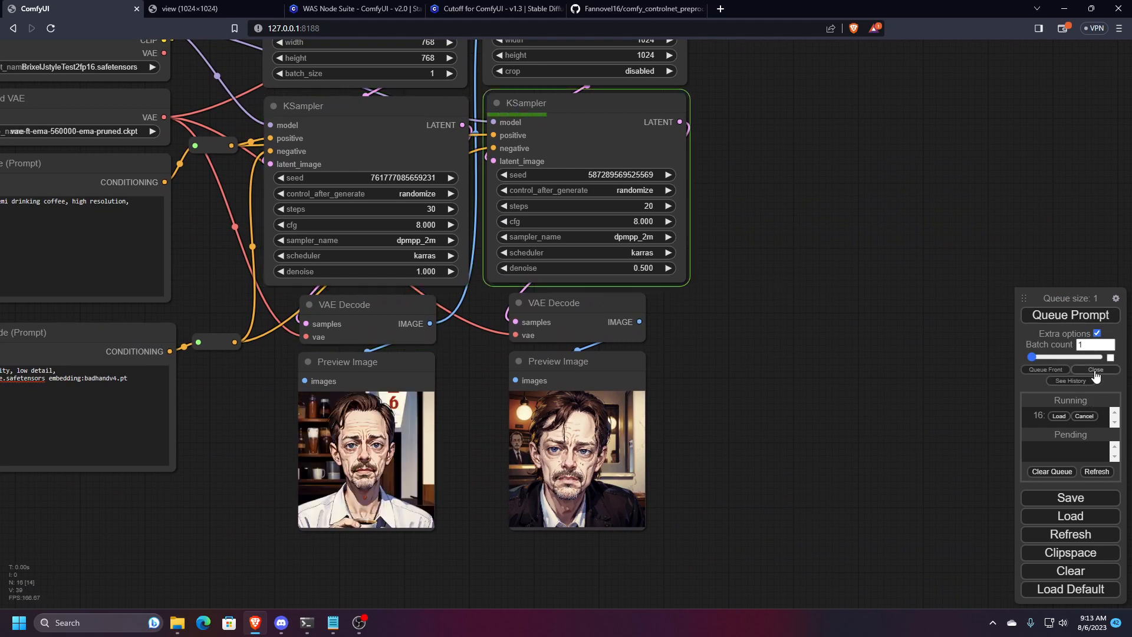
pyautogui.click(1096, 371)
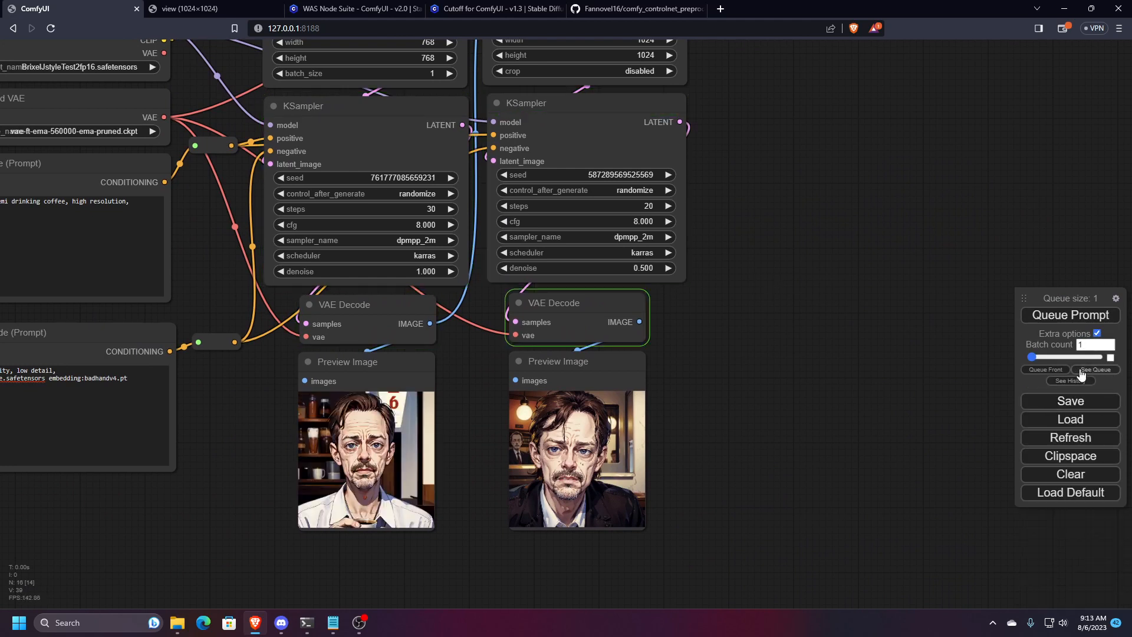
pyautogui.moveTo(1097, 375); pyautogui.dragTo(875, 336)
pyautogui.click(874, 331)
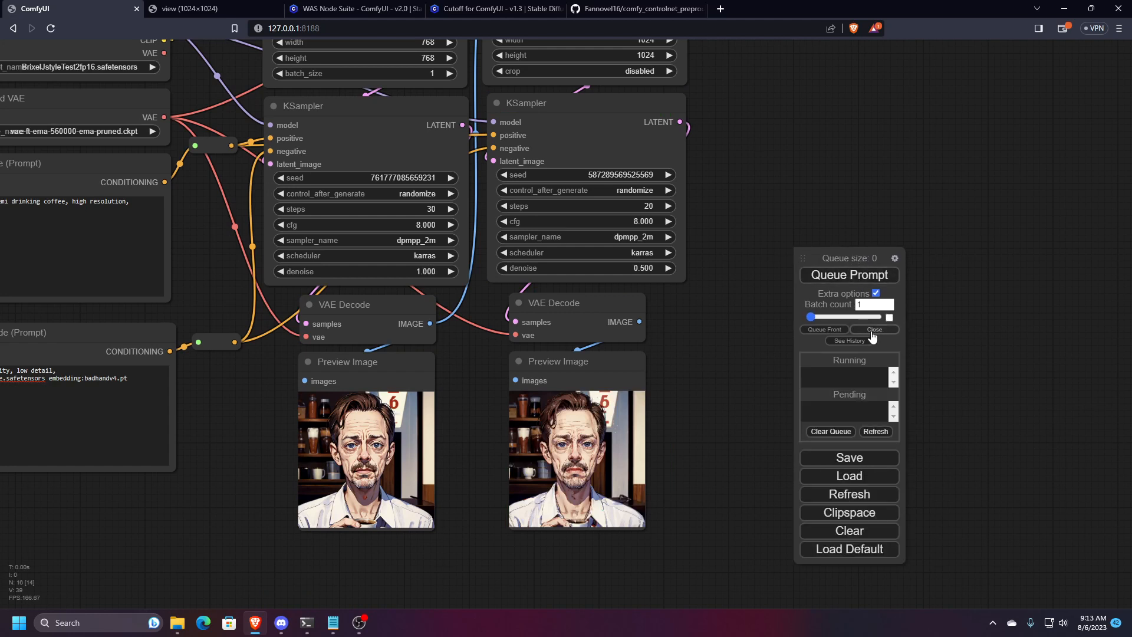
# - Queue another prompt, cancel it while it is running and move the queue menu away from the nodes again
pyautogui.click(849, 276)
pyautogui.click(862, 377)
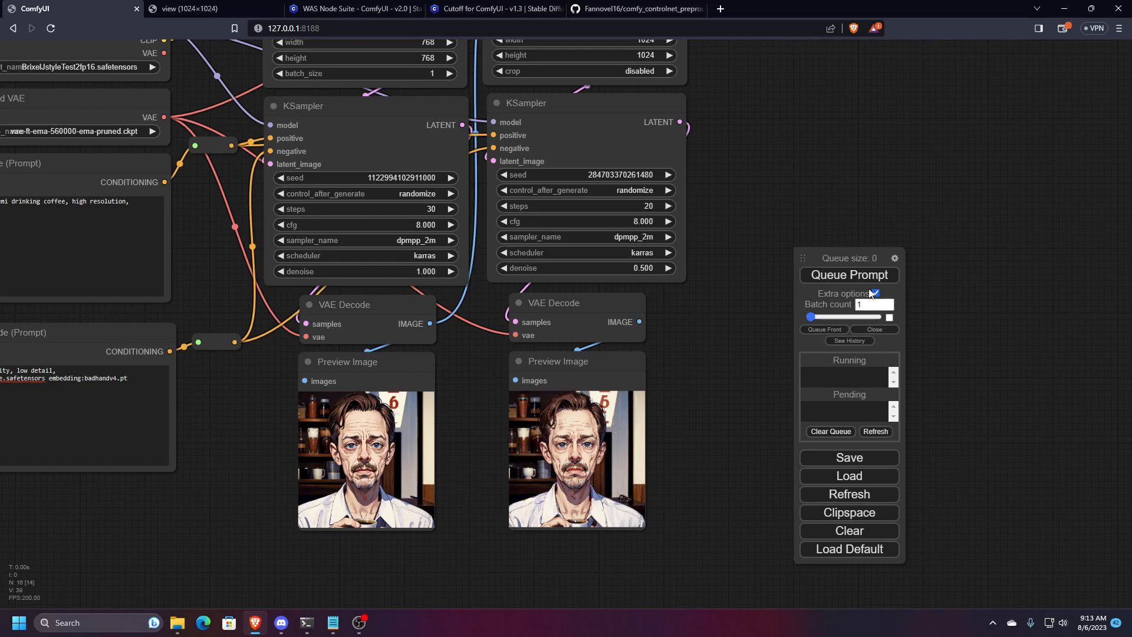
pyautogui.moveTo(844, 260); pyautogui.dragTo(1047, 293)
# - Examine the VAE Encode, Upscale Latent and KSampler nodes and the overall layout of the two-stage workflow
pyautogui.scroll(-5, 943, 330)
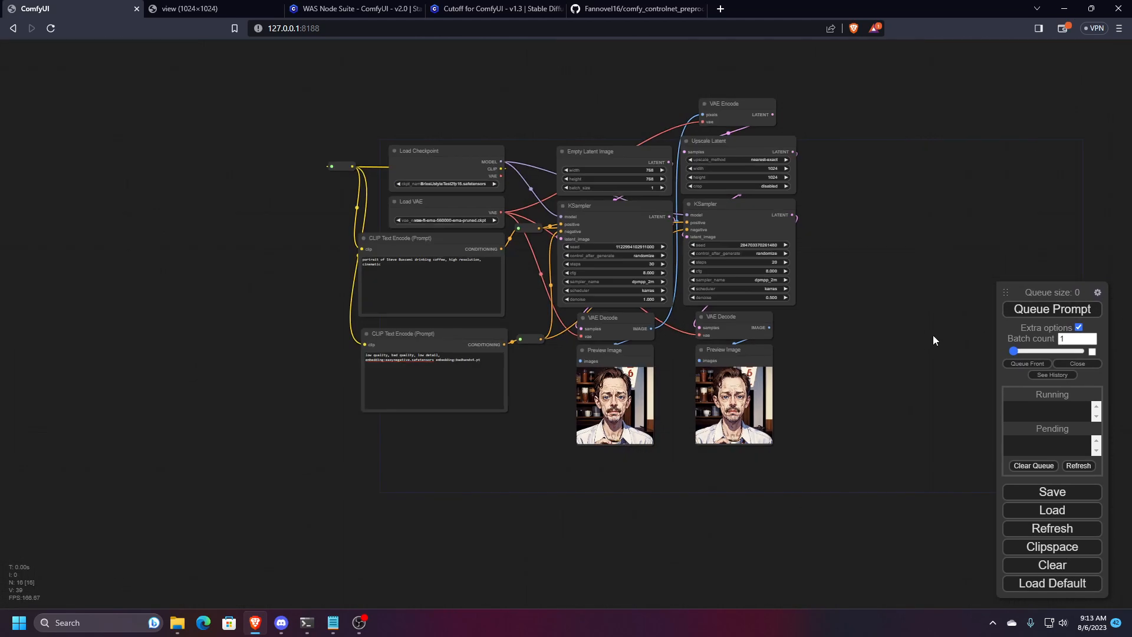
pyautogui.scroll(5, 701, 236)
pyautogui.scroll(-4, 663, 207)
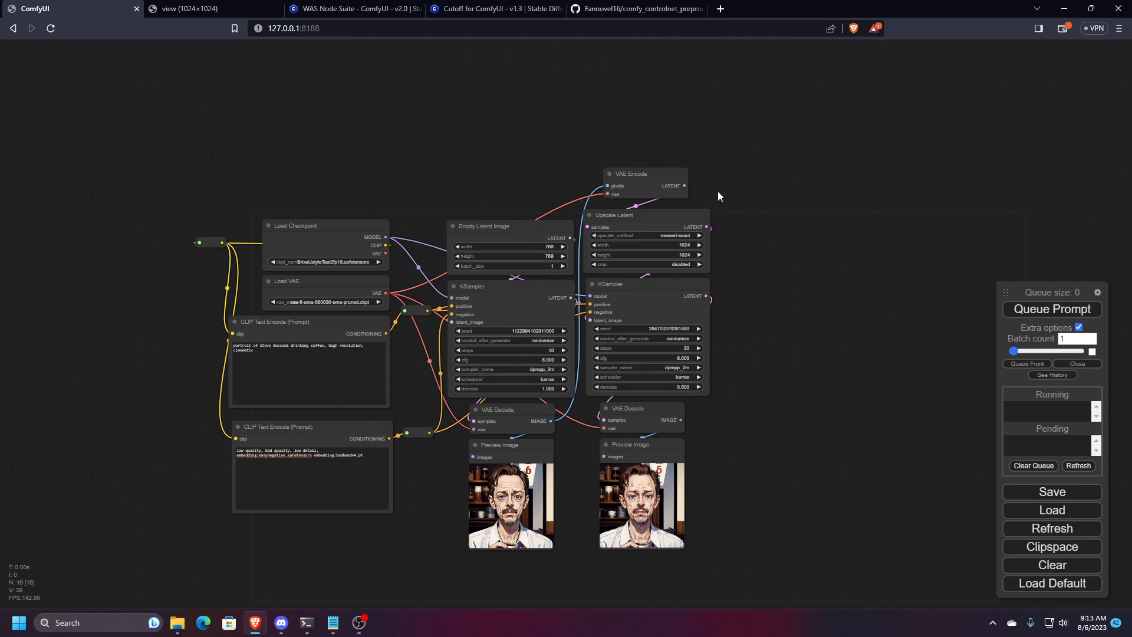
pyautogui.scroll(8, 642, 175)
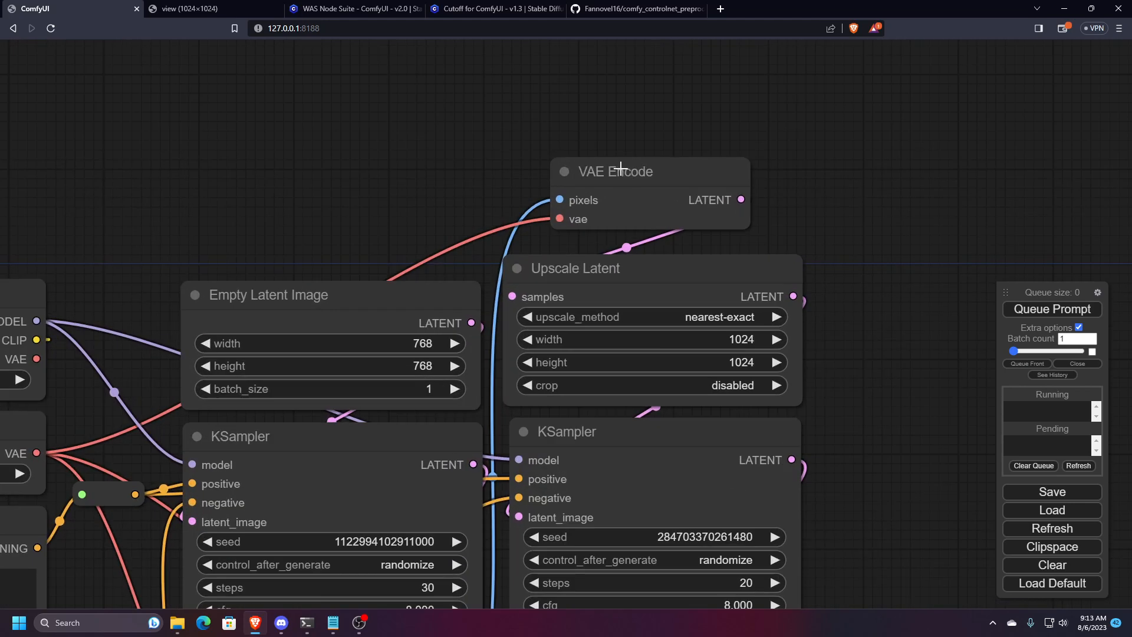
pyautogui.scroll(-4, 693, 199)
pyautogui.scroll(-5, 778, 249)
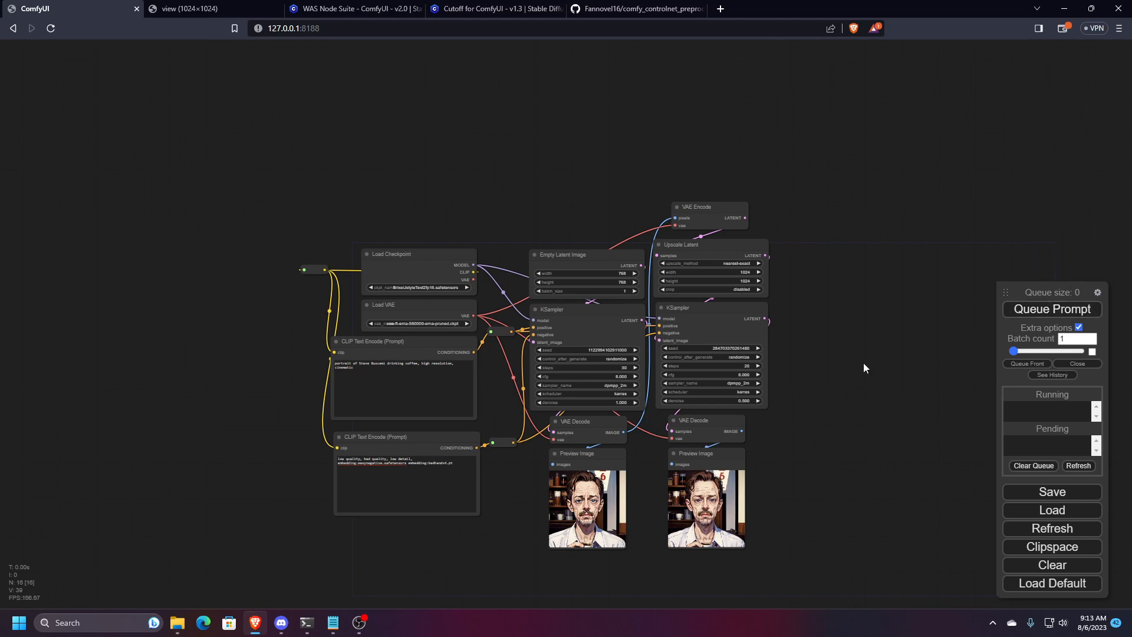
pyautogui.moveTo(1035, 292); pyautogui.dragTo(1050, 296)
pyautogui.moveTo(843, 363); pyautogui.dragTo(860, 310)
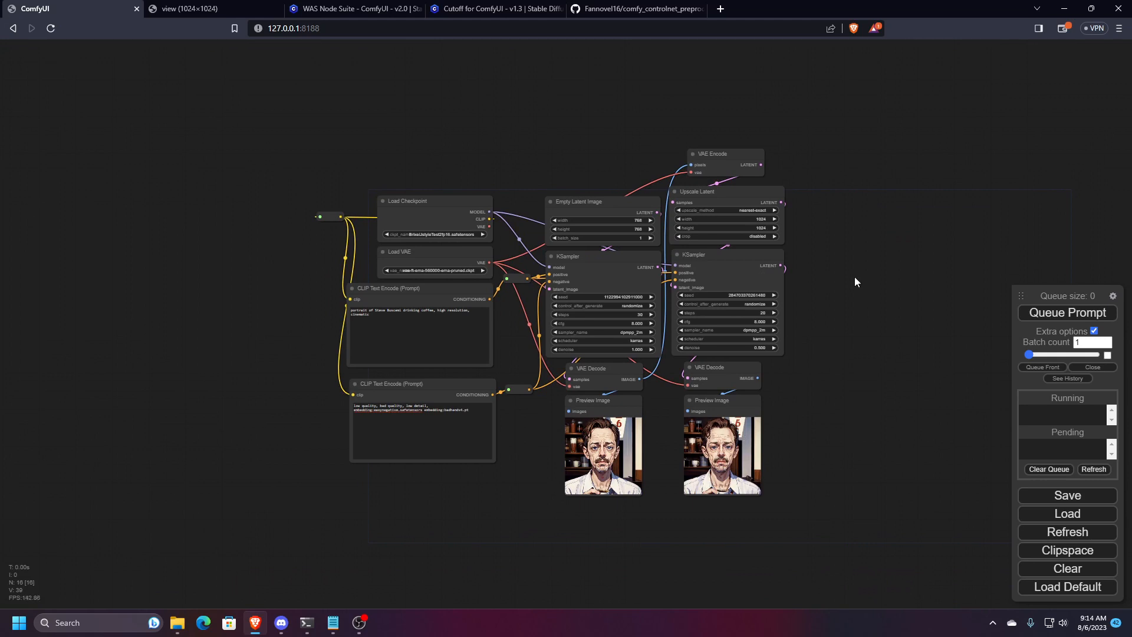
# - Compare the preview images of the first and second generation stages up close
pyautogui.moveTo(852, 261); pyautogui.dragTo(765, 295)
pyautogui.scroll(-1, 765, 291)
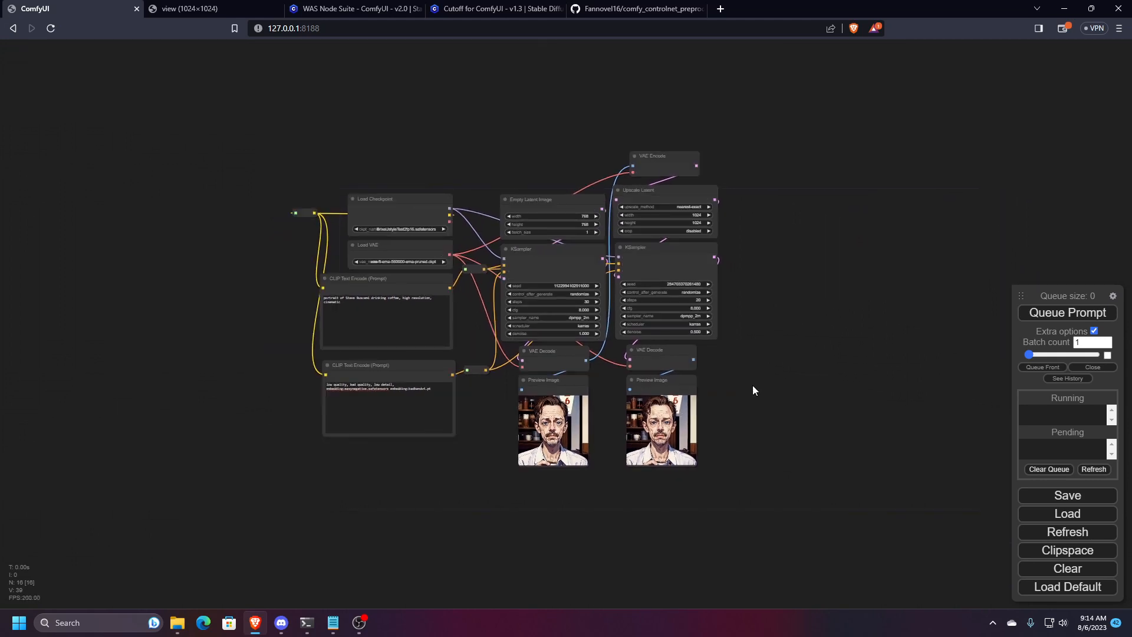
pyautogui.scroll(15, 675, 462)
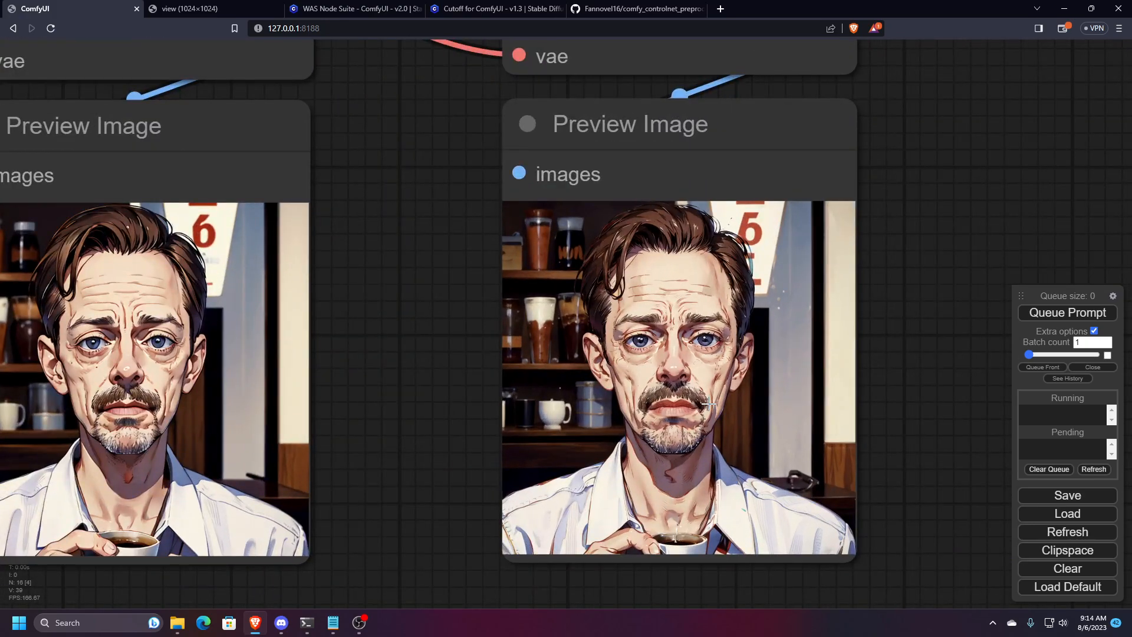
pyautogui.scroll(2, 694, 390)
pyautogui.scroll(-2, 691, 386)
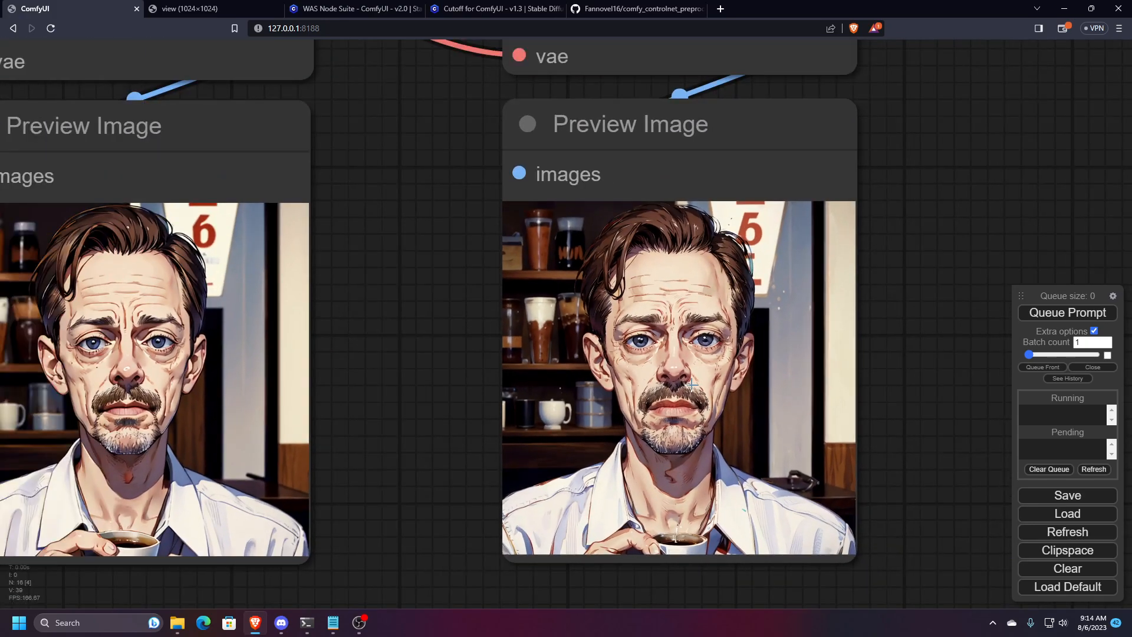
pyautogui.scroll(1, 688, 382)
pyautogui.scroll(-9, 686, 383)
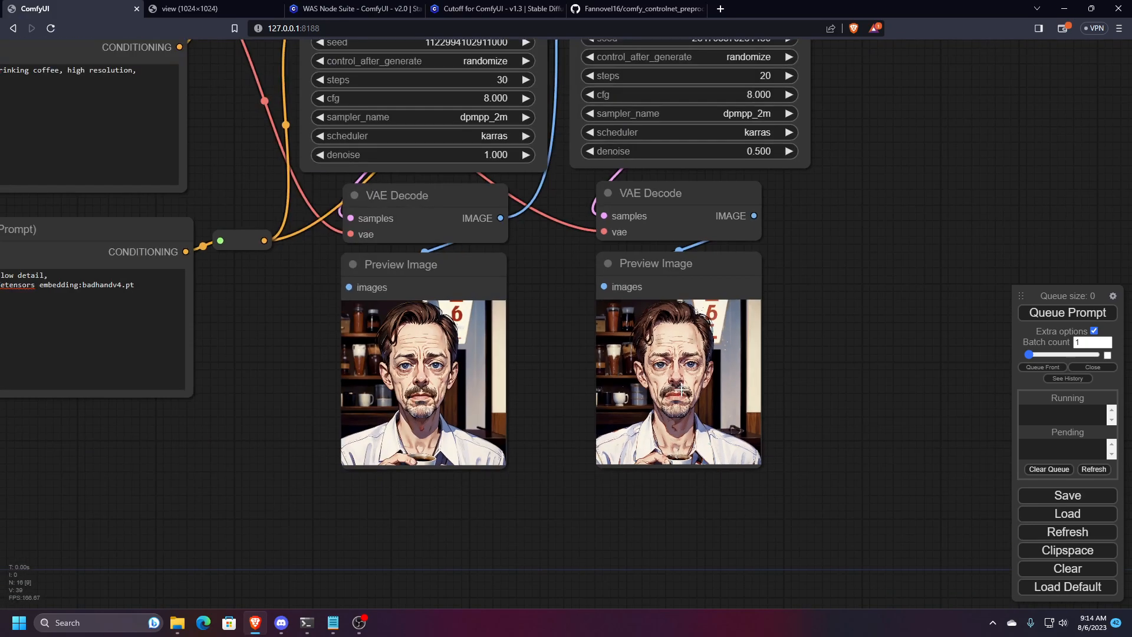
pyautogui.scroll(-9, 663, 389)
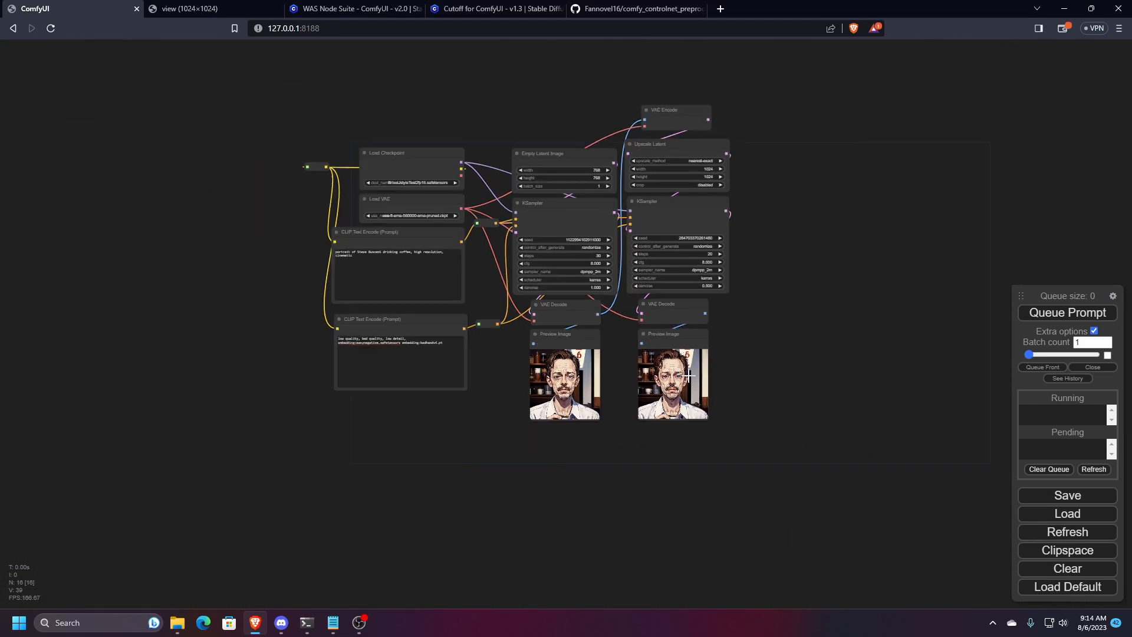
# - Delete all nodes of the workflow and restore it by dropping the generated 1024×1024 image from the other browser tab onto the empty canvas
pyautogui.moveTo(765, 471); pyautogui.dragTo(272, 80)
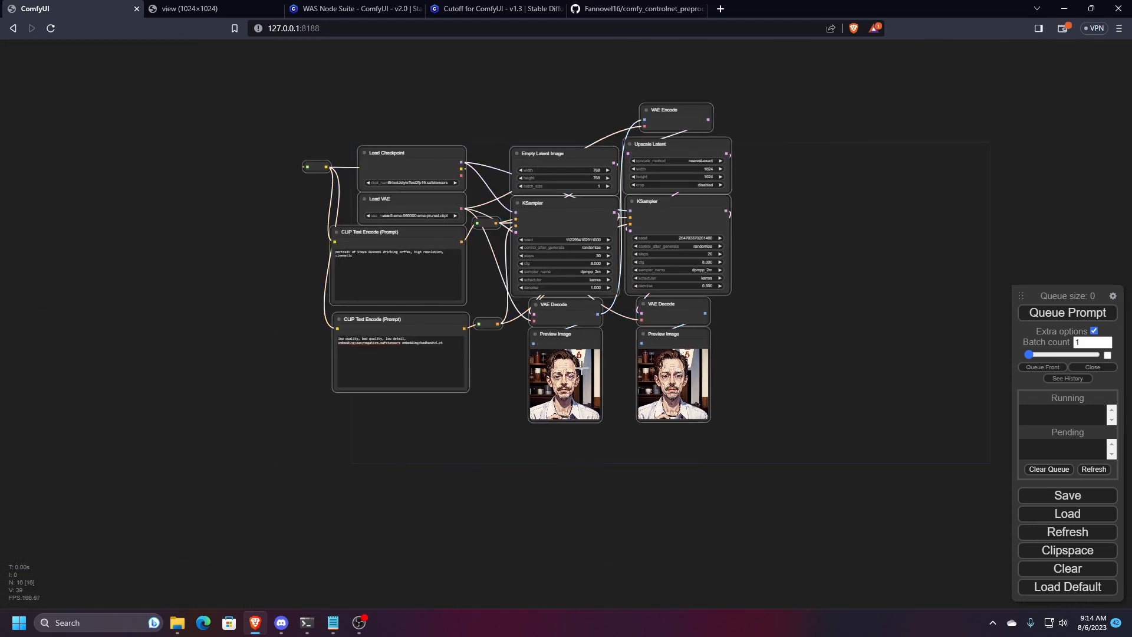
pyautogui.press('Delete')
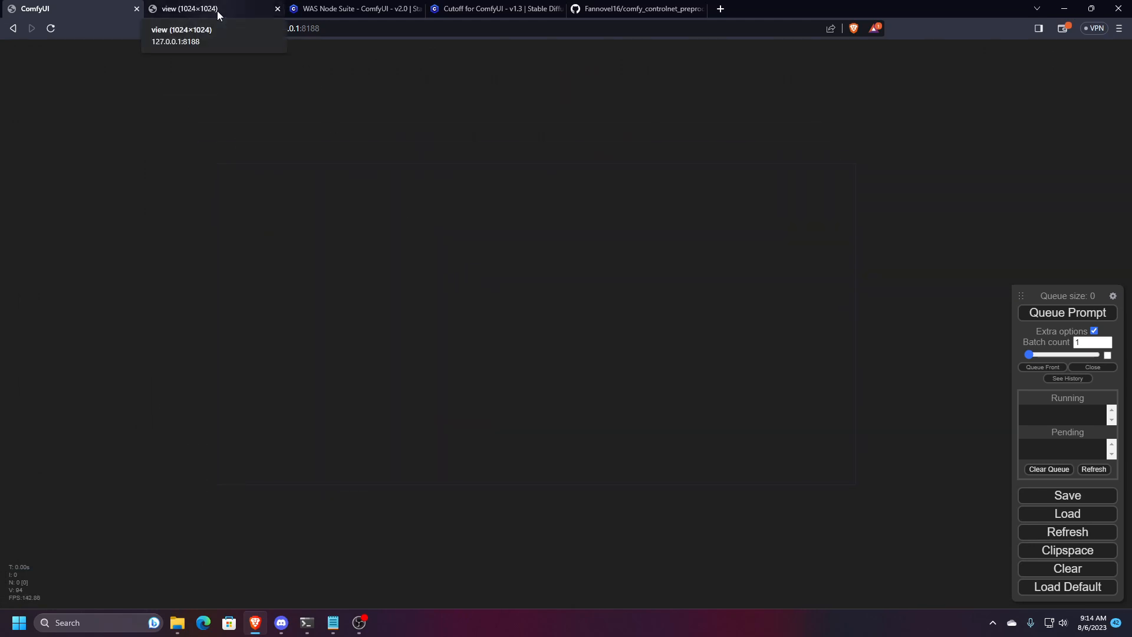
pyautogui.click(194, 9)
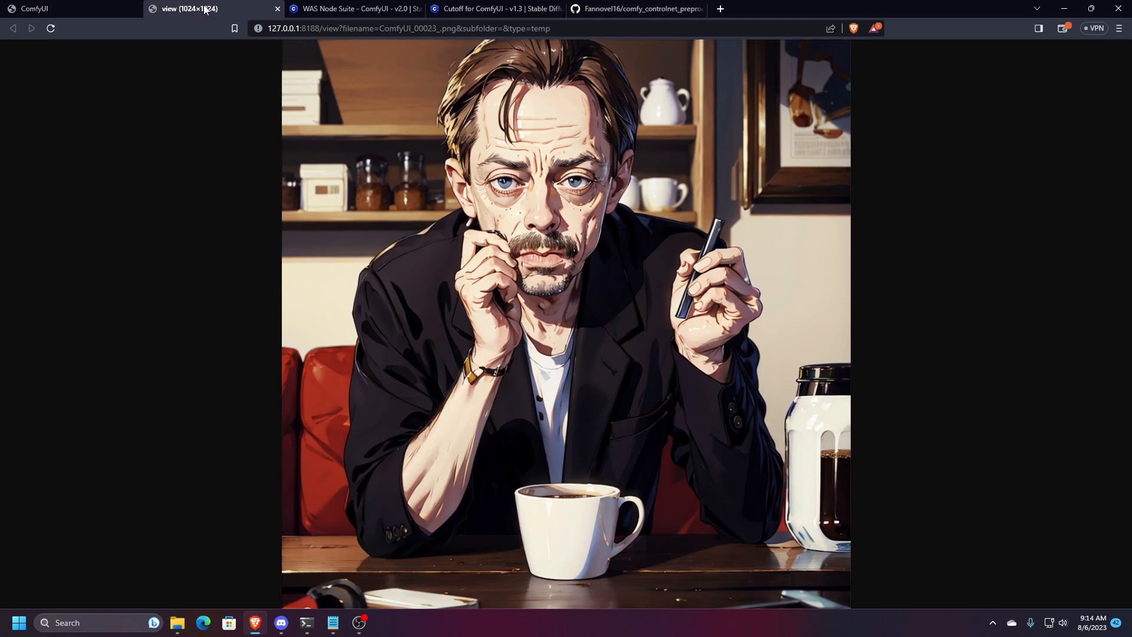
pyautogui.moveTo(206, 8); pyautogui.dragTo(1131, 44)
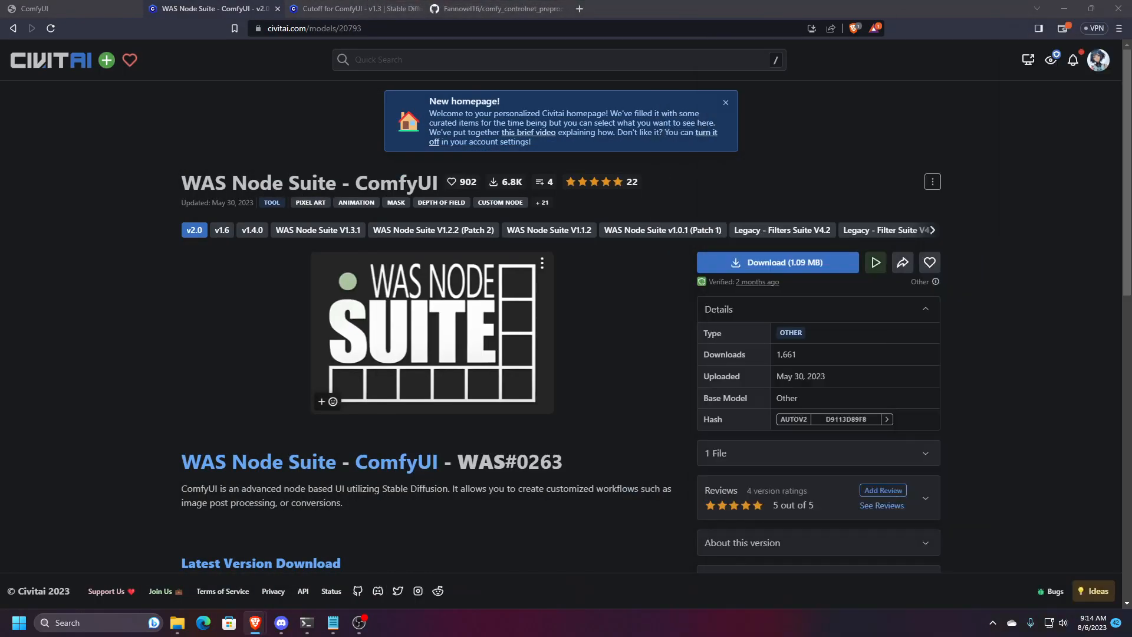
pyautogui.click(36, 9)
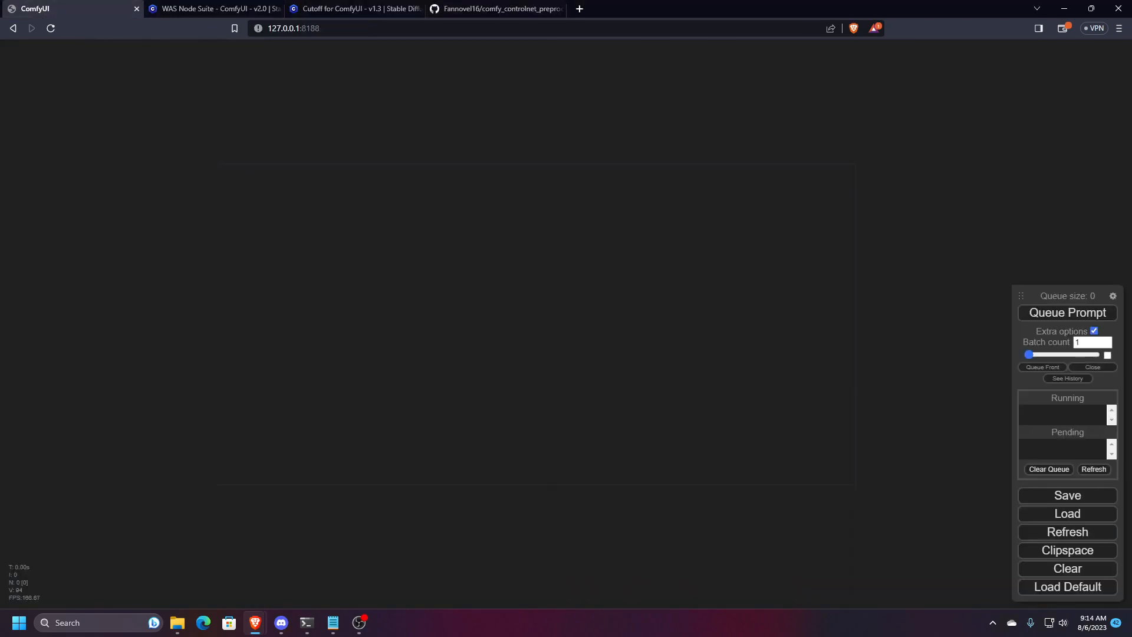
pyautogui.moveTo(1131, 324); pyautogui.dragTo(446, 323)
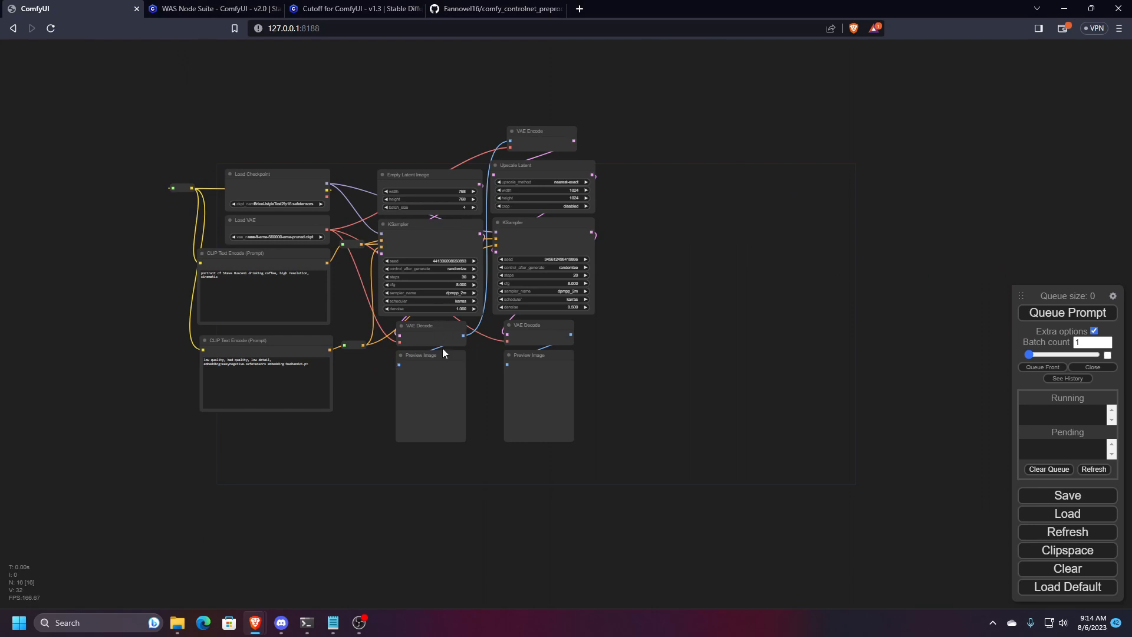
# - Look over the overall layout of the restored two-stage workflow, from the checkpoint loader to the preview nodes
pyautogui.scroll(5, 443, 351)
pyautogui.moveTo(519, 381); pyautogui.dragTo(639, 454)
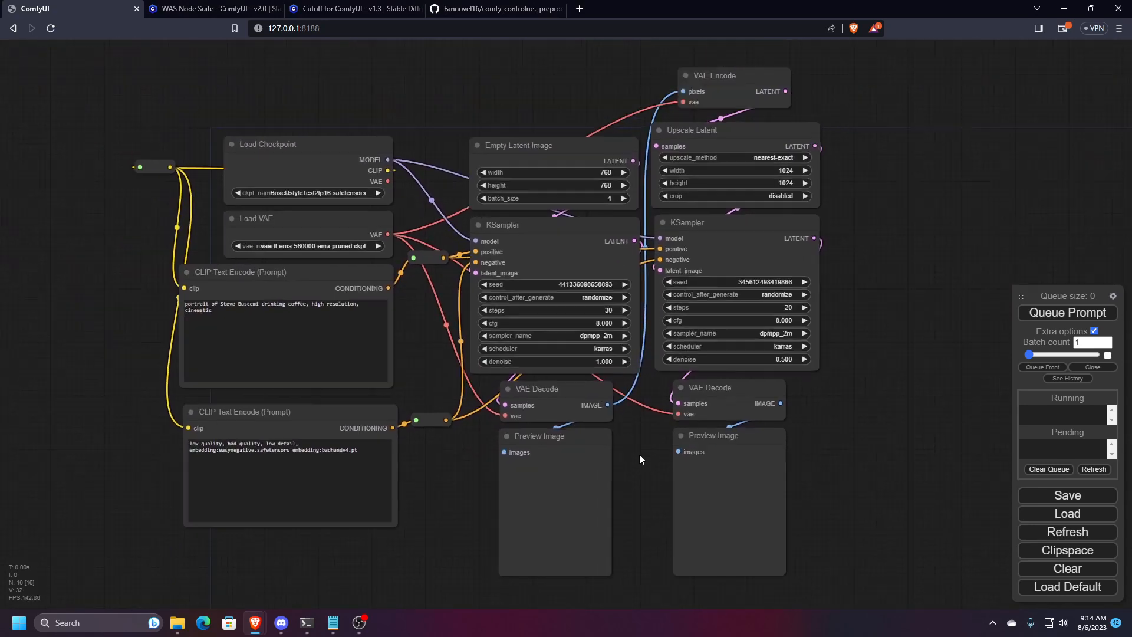
pyautogui.scroll(-1, 639, 454)
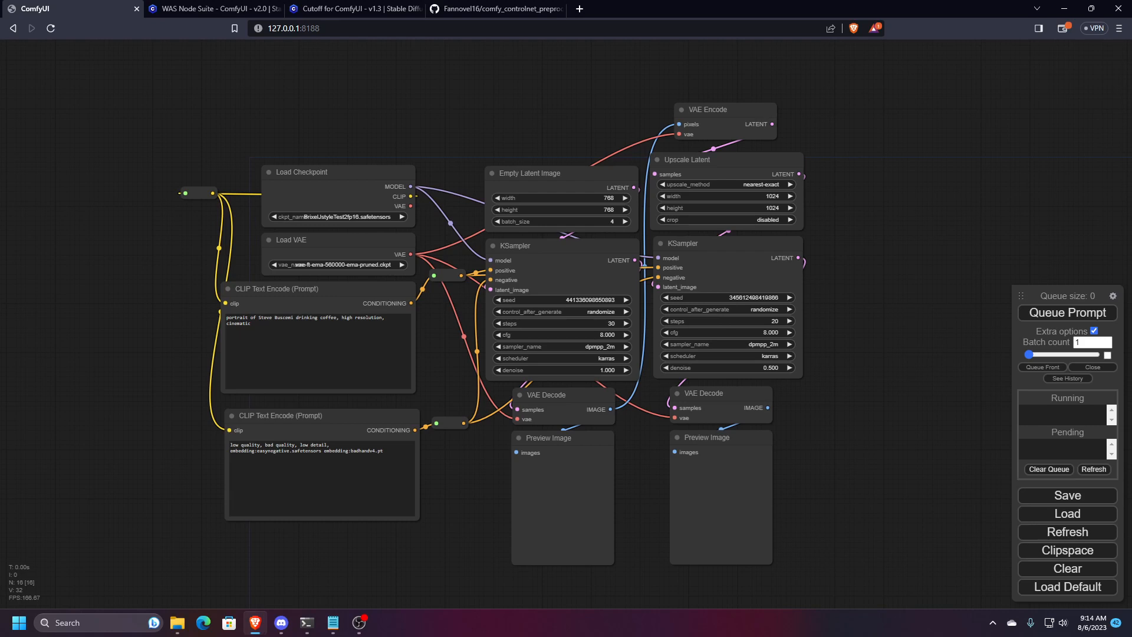
pyautogui.scroll(-3, 637, 425)
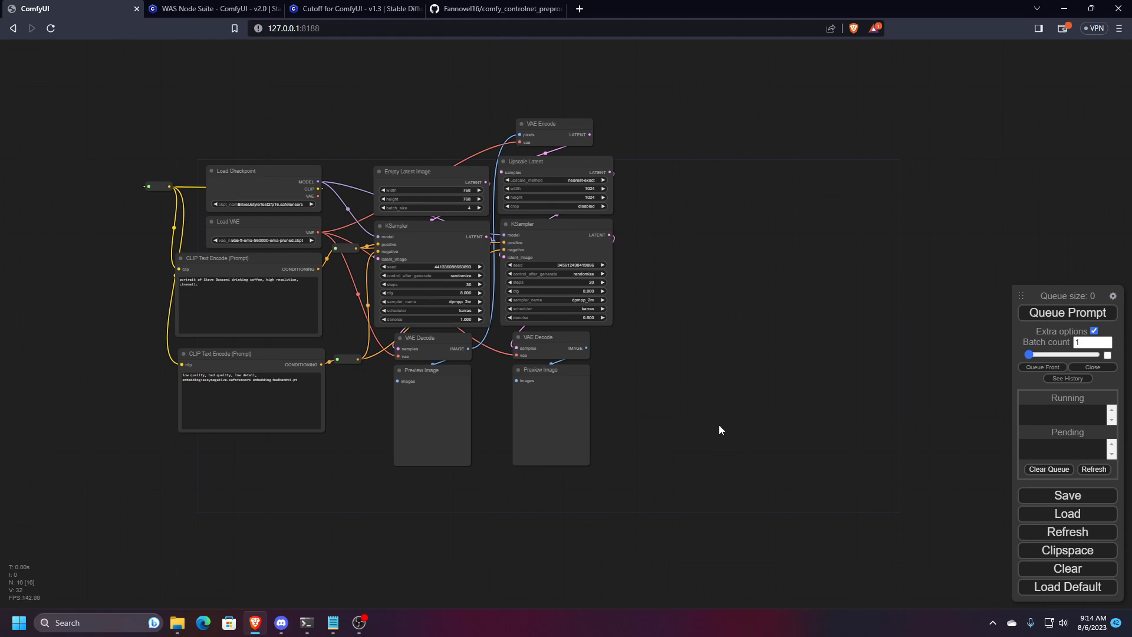
pyautogui.scroll(2, 580, 272)
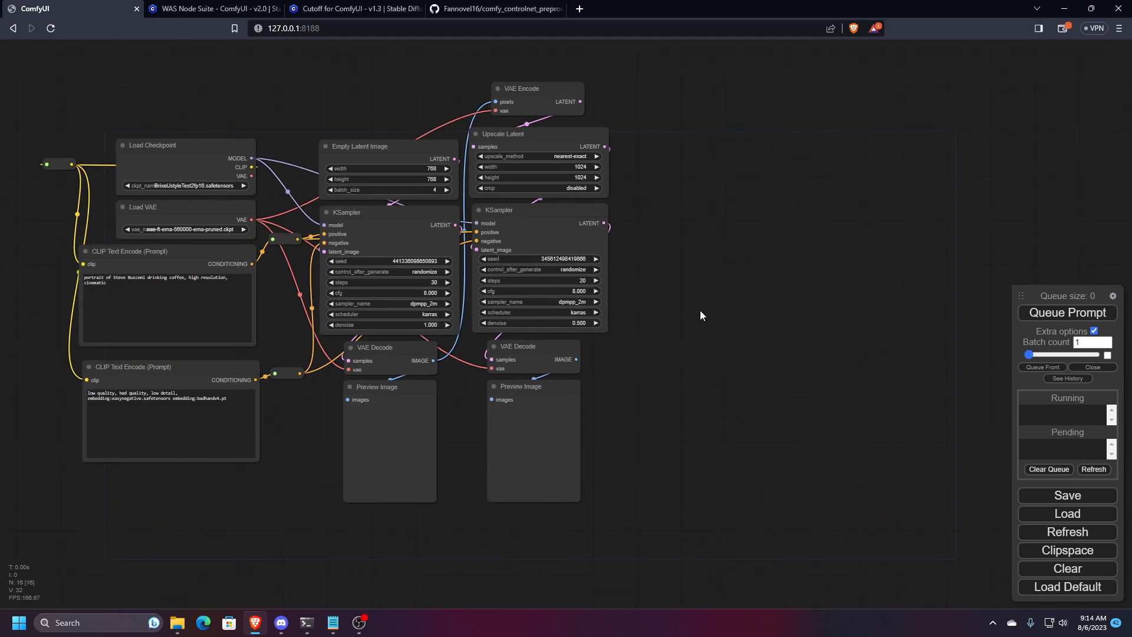
pyautogui.moveTo(699, 310); pyautogui.dragTo(874, 345)
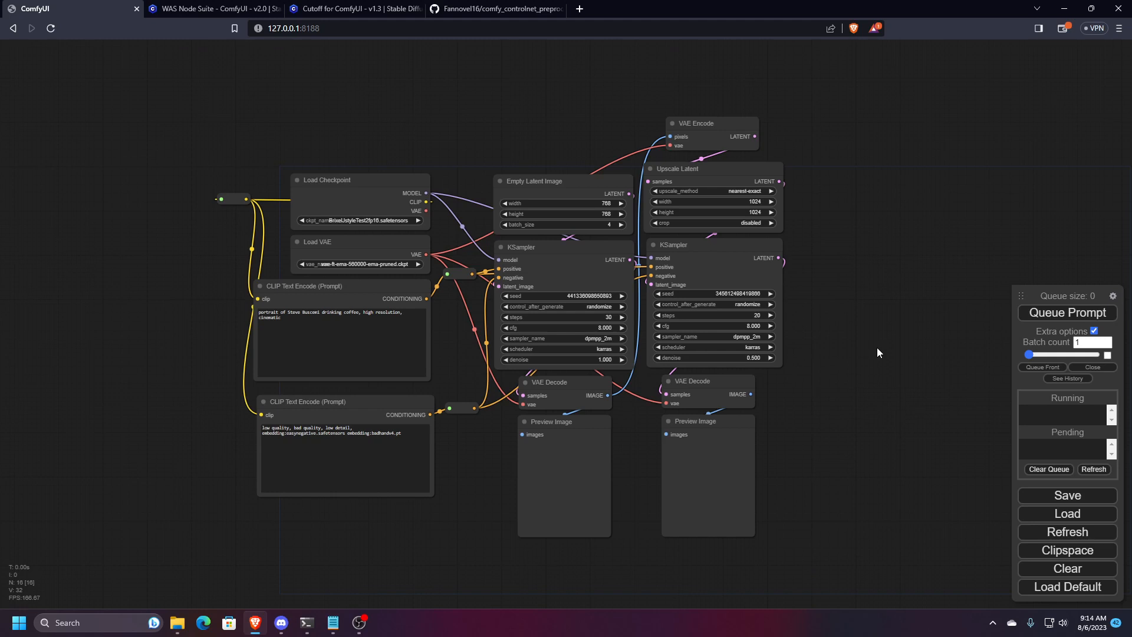
pyautogui.moveTo(876, 347); pyautogui.dragTo(853, 339)
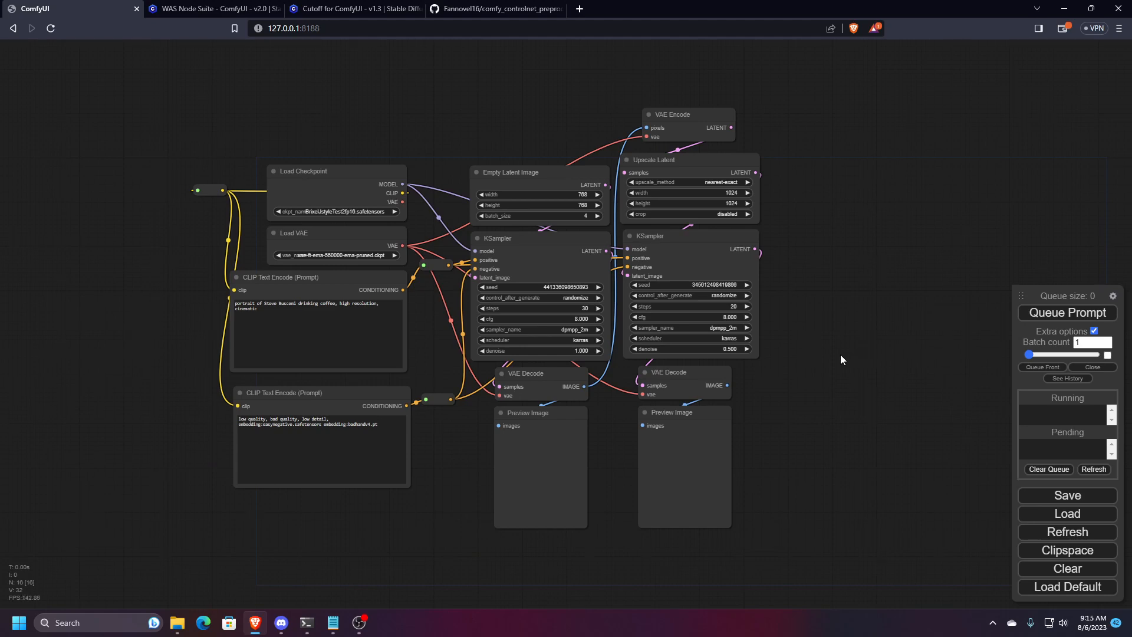
# - Examine the settings of the Empty Latent Image, Upscale Latent and both KSampler nodes in the restored workflow
pyautogui.scroll(8, 539, 285)
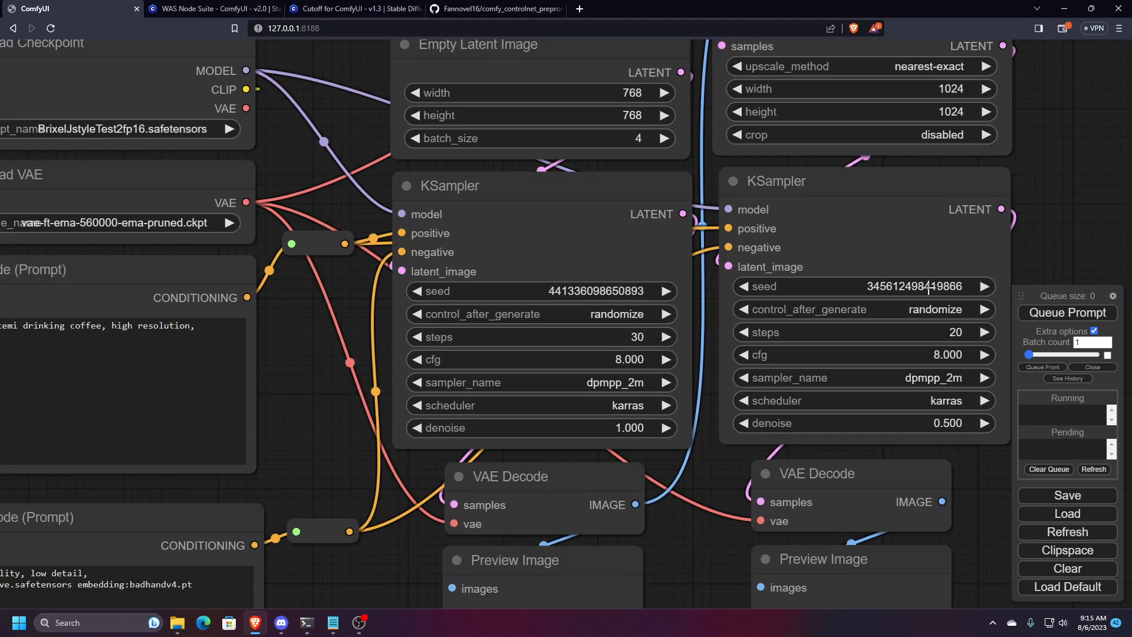
pyautogui.scroll(-5, 571, 334)
pyautogui.scroll(4, 572, 333)
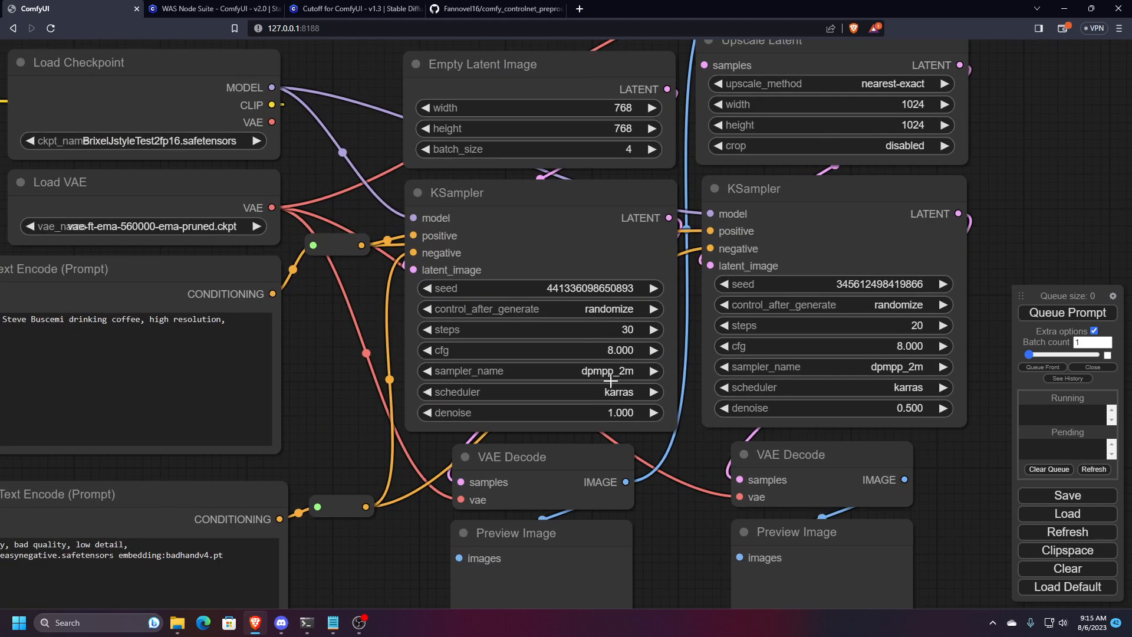
pyautogui.scroll(-6, 991, 366)
pyautogui.scroll(-2, 991, 366)
pyautogui.moveTo(983, 436); pyautogui.dragTo(780, 407)
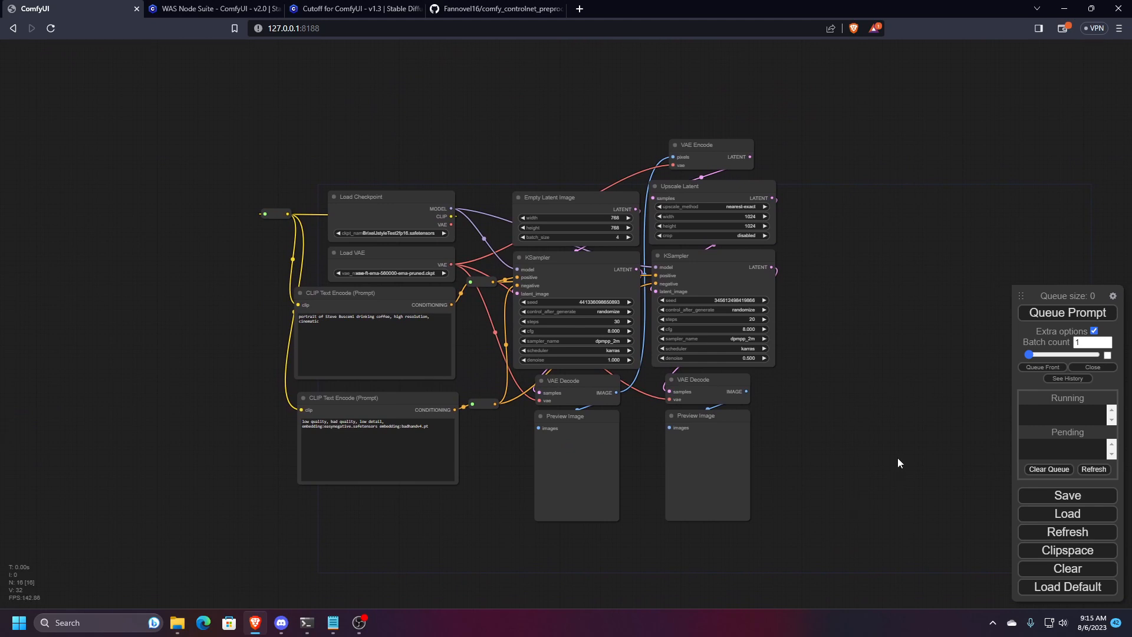
pyautogui.moveTo(832, 353); pyautogui.dragTo(755, 378)
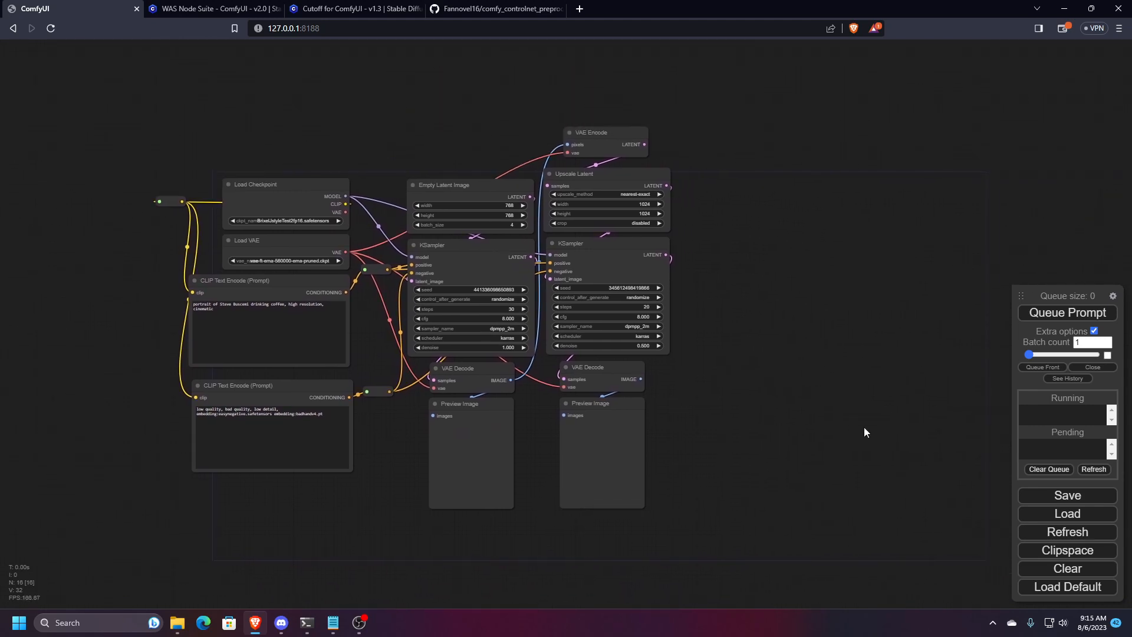
pyautogui.moveTo(804, 443); pyautogui.dragTo(859, 448)
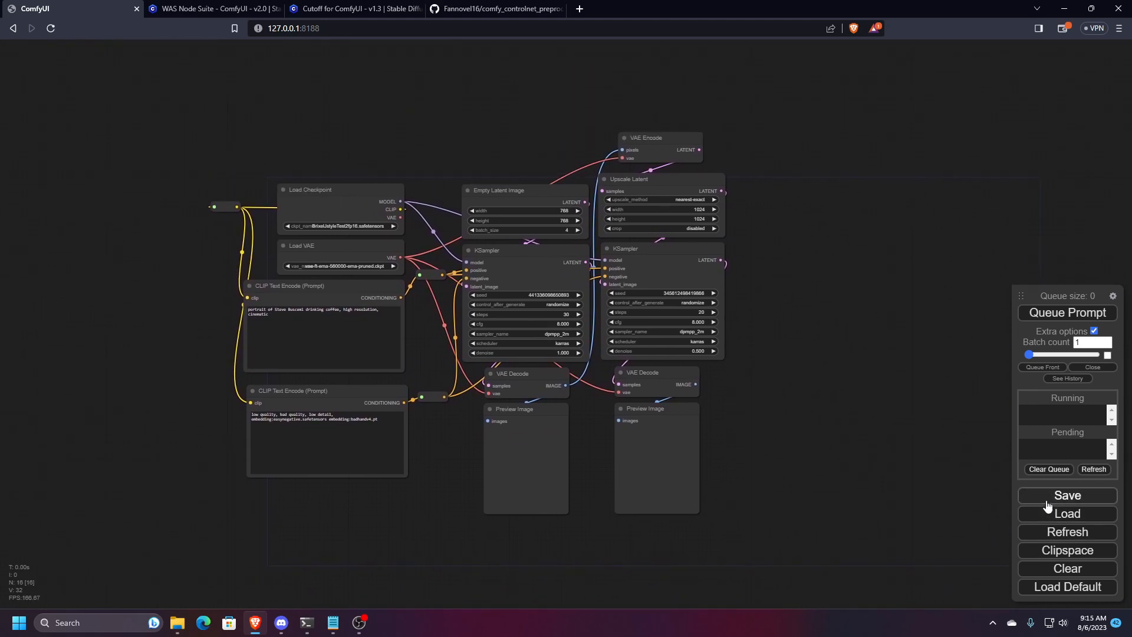
# - Move the queue menu closer to the nodes and save the workflow as a JSON file named buscemi in the Downloads folder
pyautogui.moveTo(1050, 291); pyautogui.dragTo(945, 241)
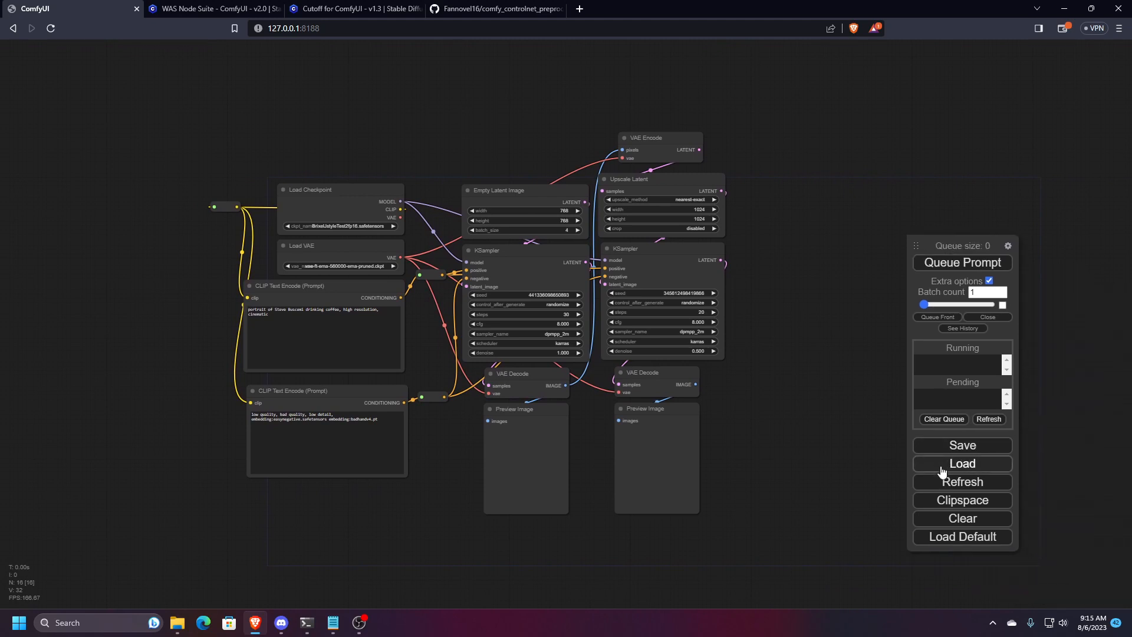
pyautogui.click(951, 449)
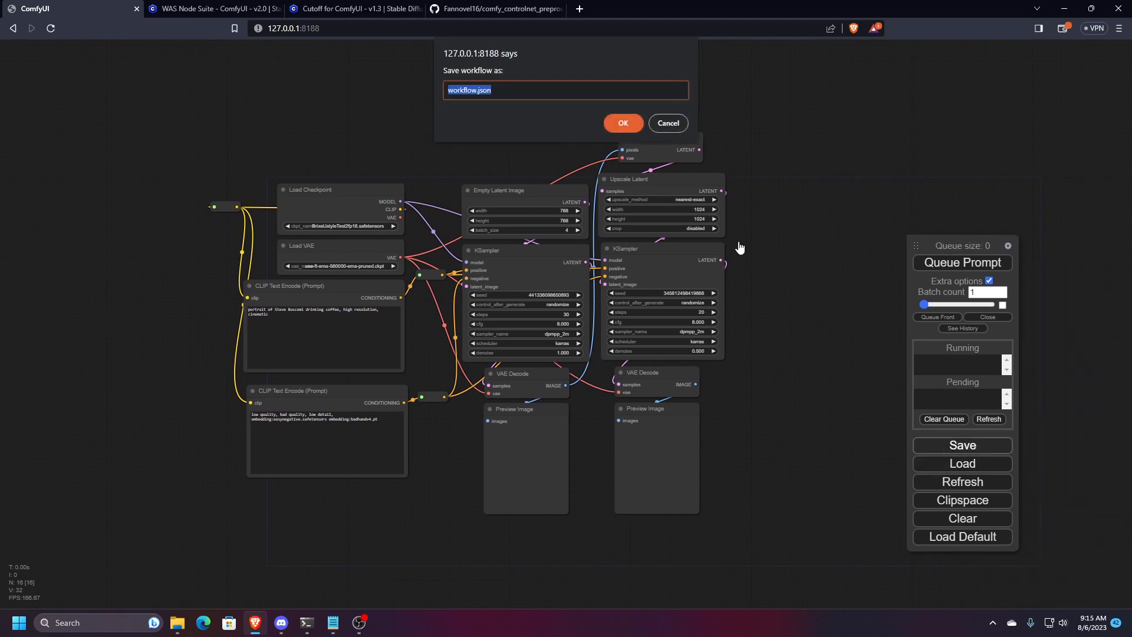
pyautogui.write('buscemi')
pyautogui.click(623, 121)
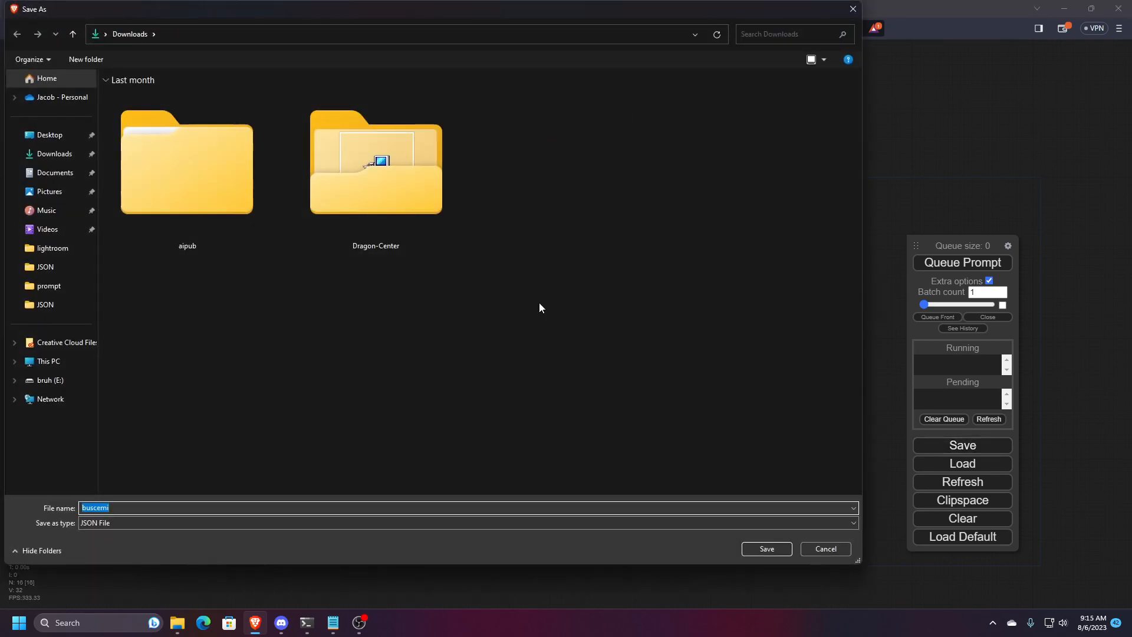
pyautogui.click(745, 548)
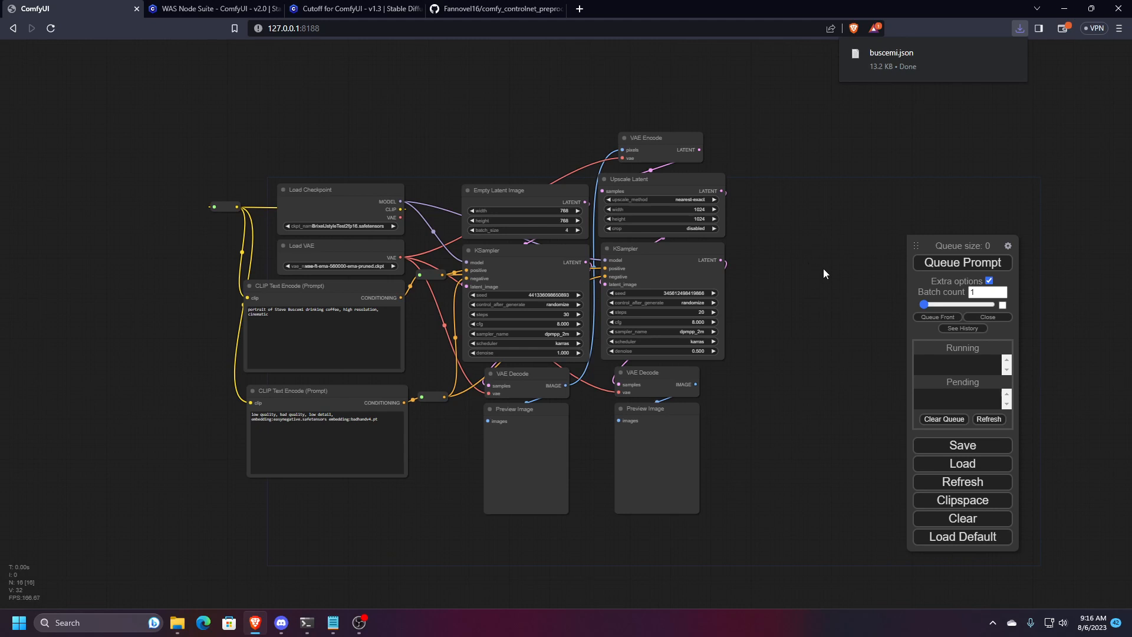
# - Load the upscalingworkflow_controlnet file from the Pixel_Workflows folder and look over its grouped nodes
pyautogui.moveTo(801, 281); pyautogui.dragTo(754, 270)
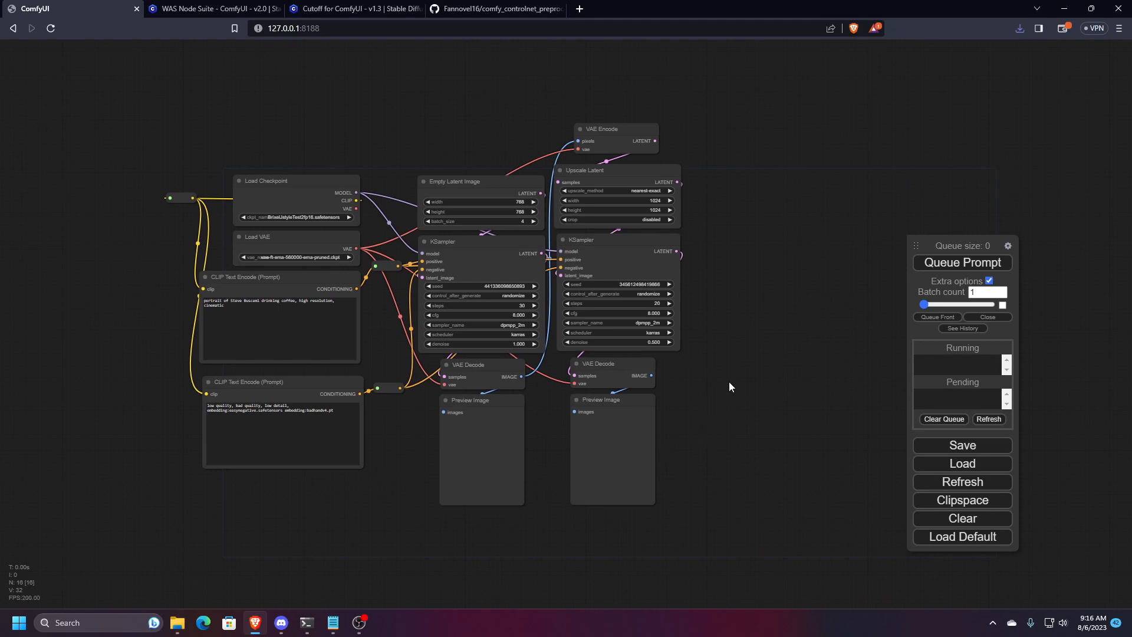
pyautogui.scroll(-2, 731, 358)
pyautogui.moveTo(731, 357); pyautogui.dragTo(667, 345)
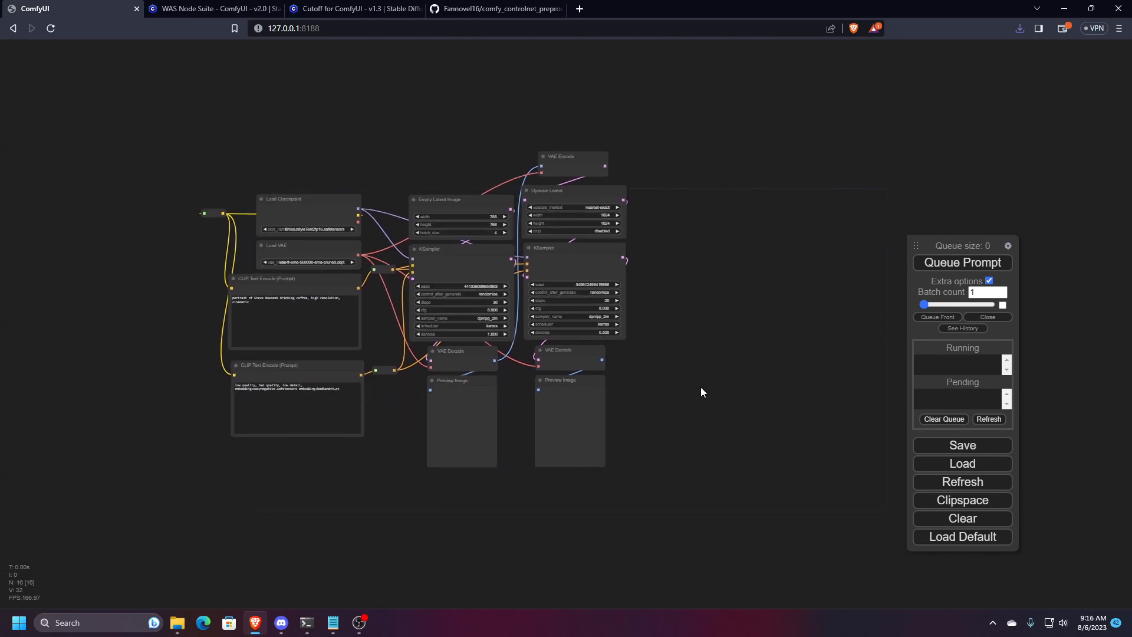
pyautogui.click(946, 462)
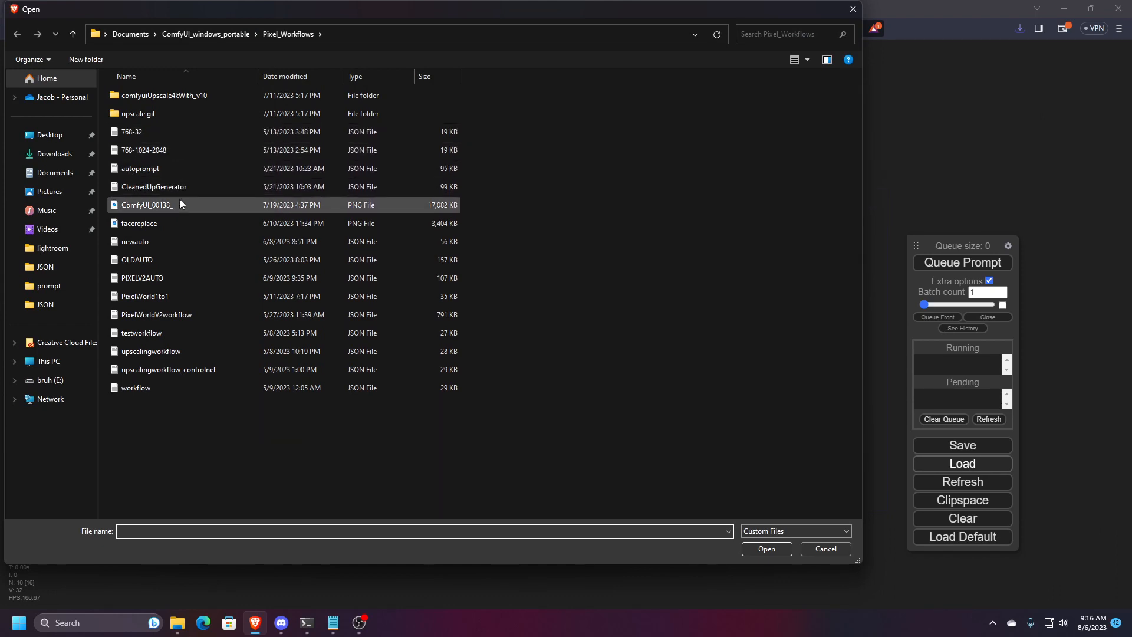
pyautogui.doubleClick(158, 363)
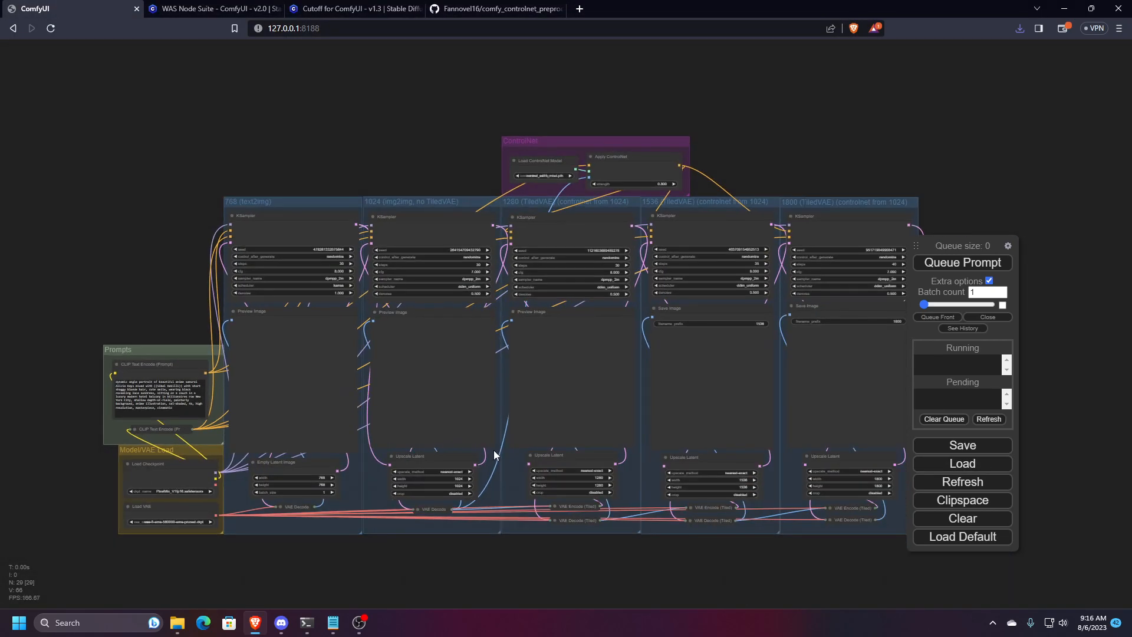
pyautogui.moveTo(568, 597); pyautogui.dragTo(495, 572)
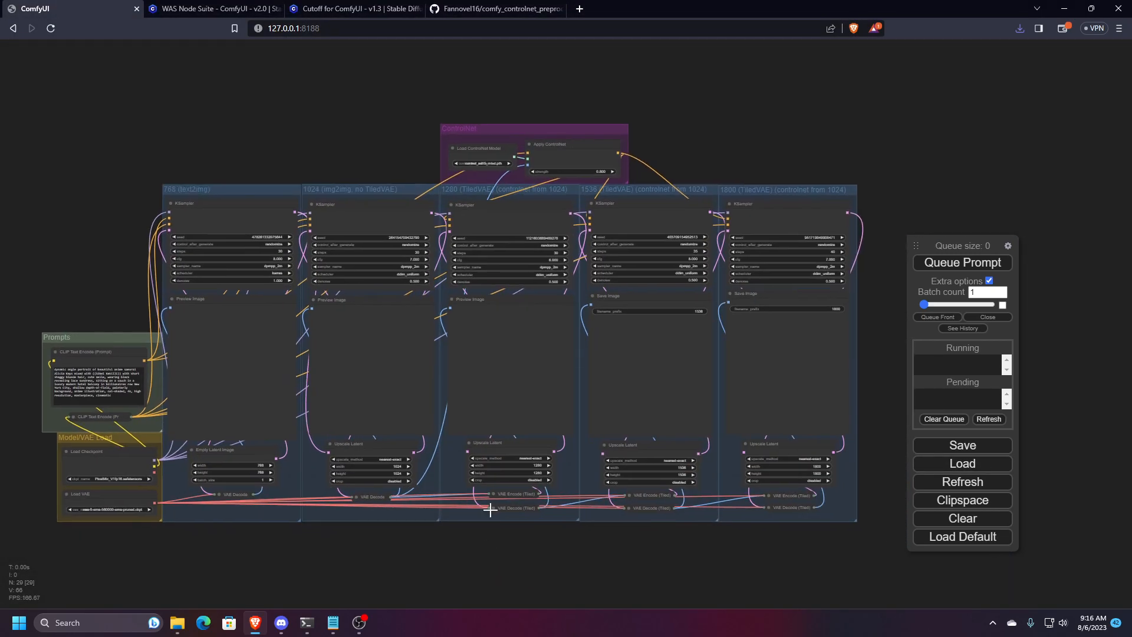
pyautogui.scroll(1, 498, 504)
pyautogui.scroll(-2, 450, 412)
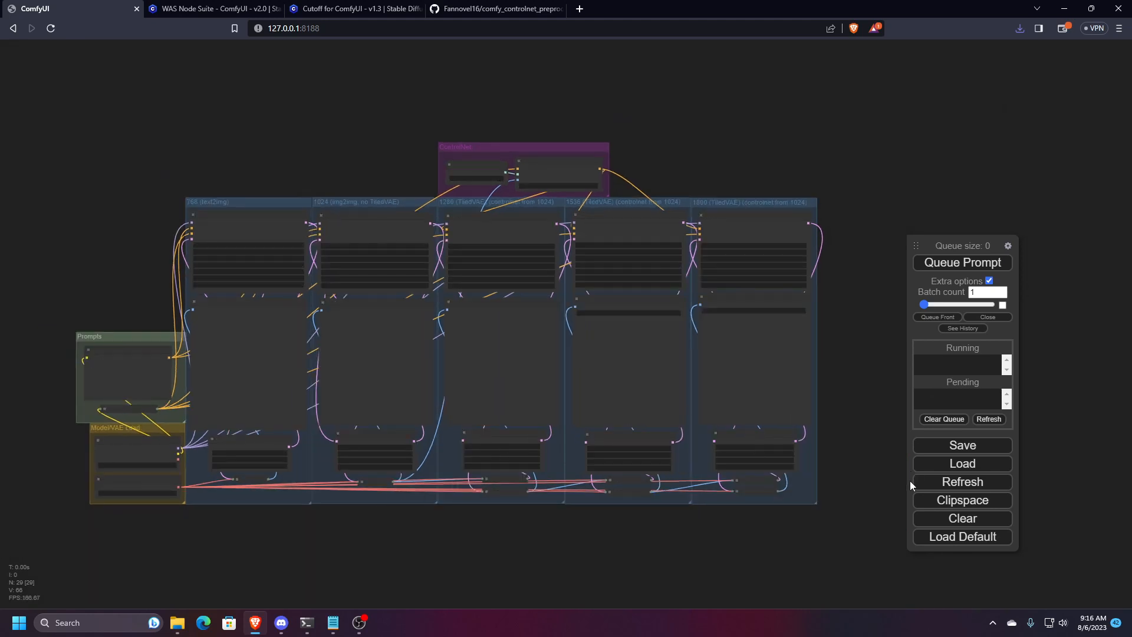
# - Clear the entire workflow from the canvas, confirm it and move the queue menu farther out of the way
pyautogui.click(944, 525)
pyautogui.click(619, 93)
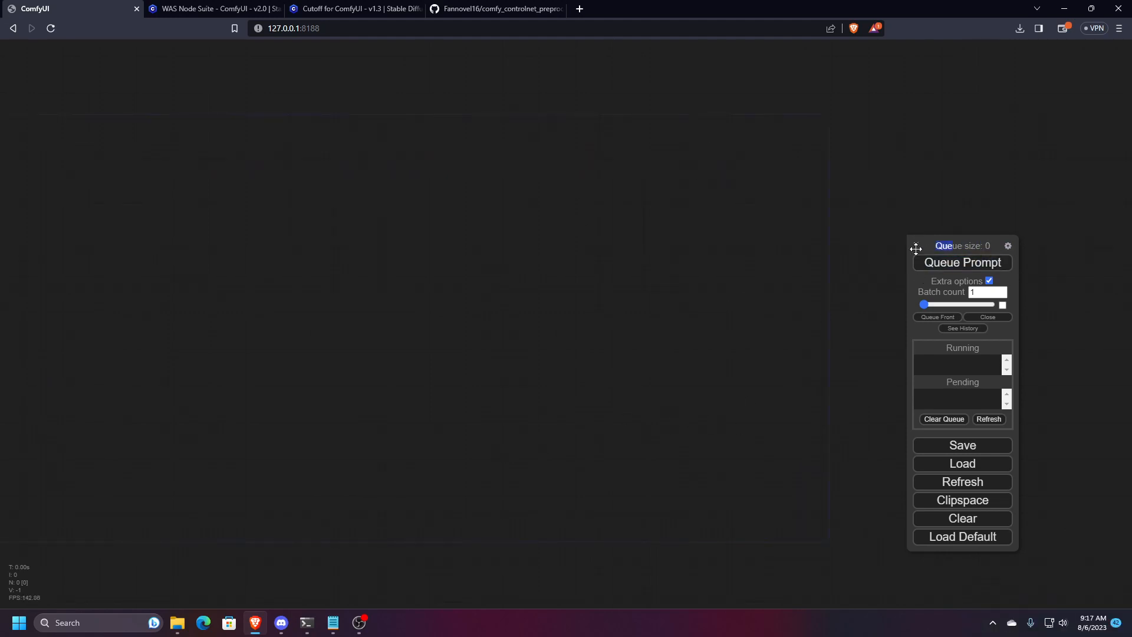
pyautogui.moveTo(915, 245); pyautogui.dragTo(1006, 293)
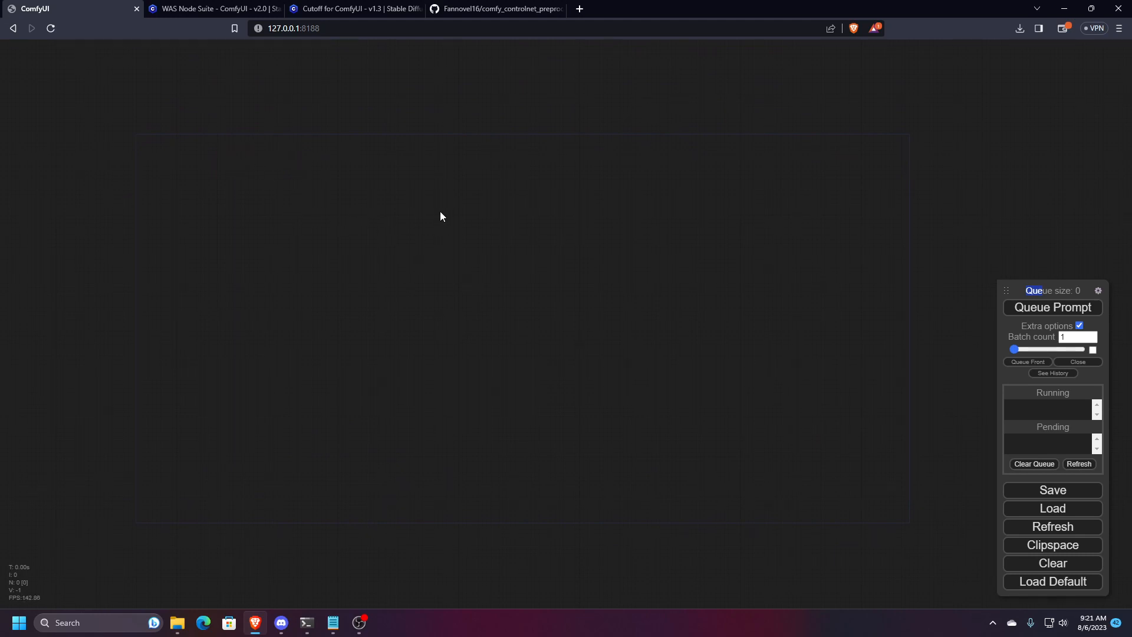
# - Add a Load Checkpoint node from the loaders category and place it near the upper-left corner of the workflow area
pyautogui.rightClick(287, 205)
pyautogui.click(301, 204)
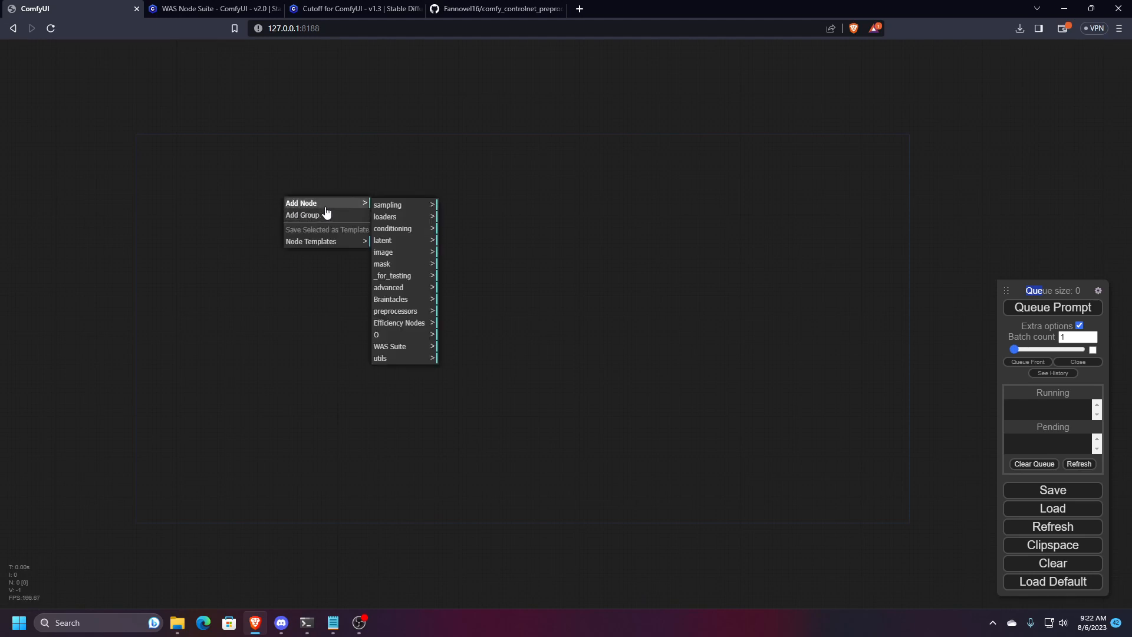
pyautogui.click(380, 218)
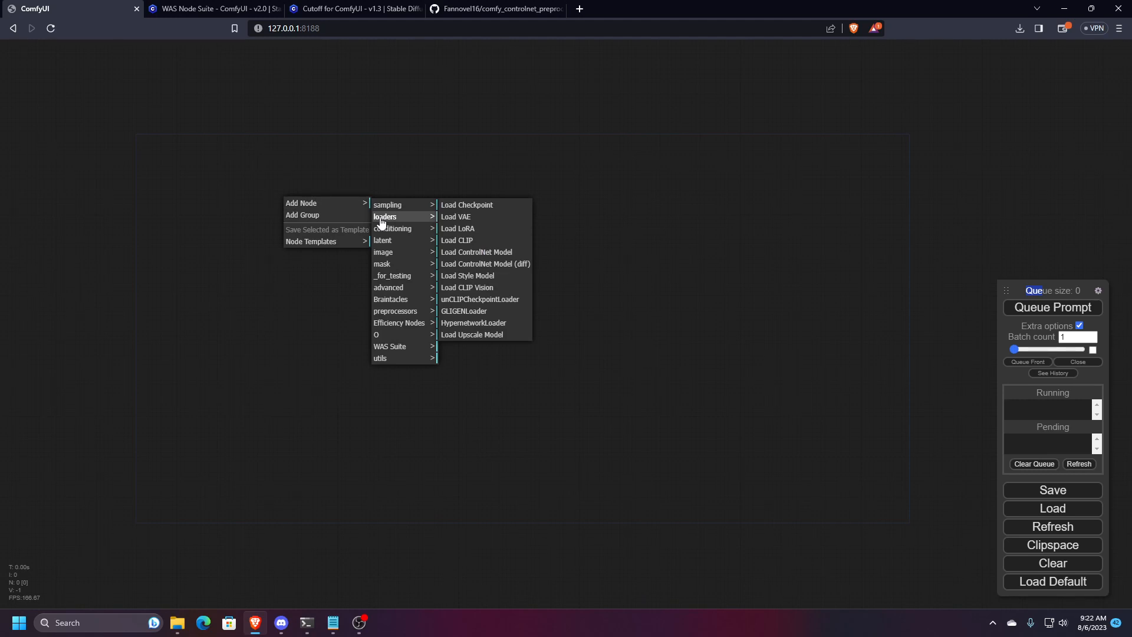
pyautogui.click(455, 206)
pyautogui.moveTo(360, 205); pyautogui.dragTo(211, 154)
# - Set the Load Checkpoint node's model to brikxelmix_v10.safetensors
pyautogui.scroll(3, 185, 210)
pyautogui.click(221, 150)
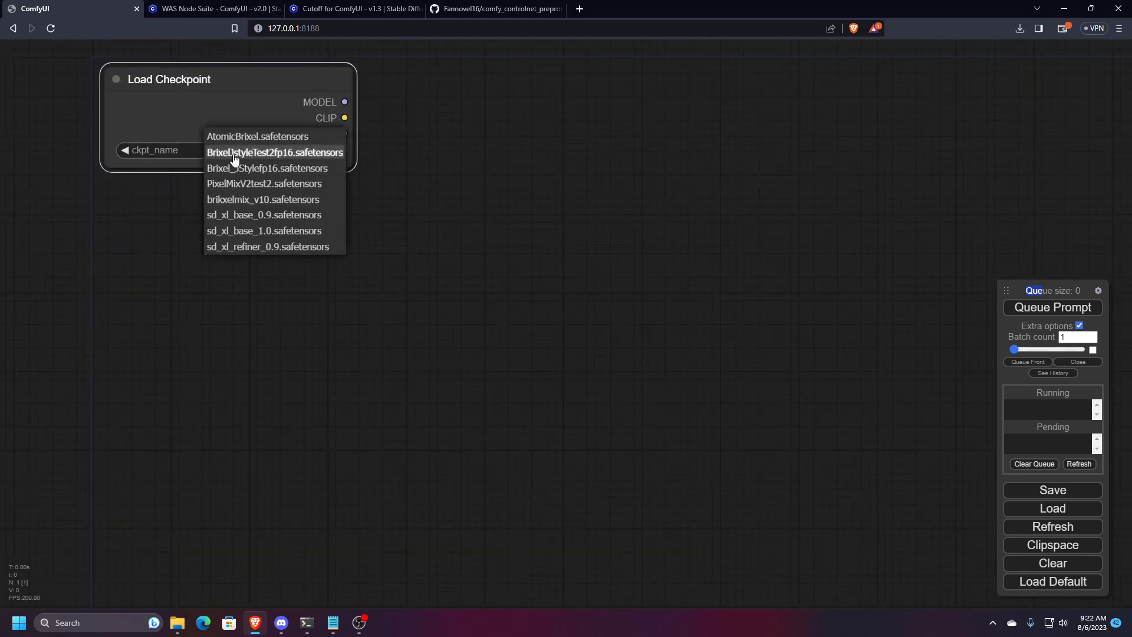
pyautogui.click(240, 200)
pyautogui.scroll(-5, 224, 209)
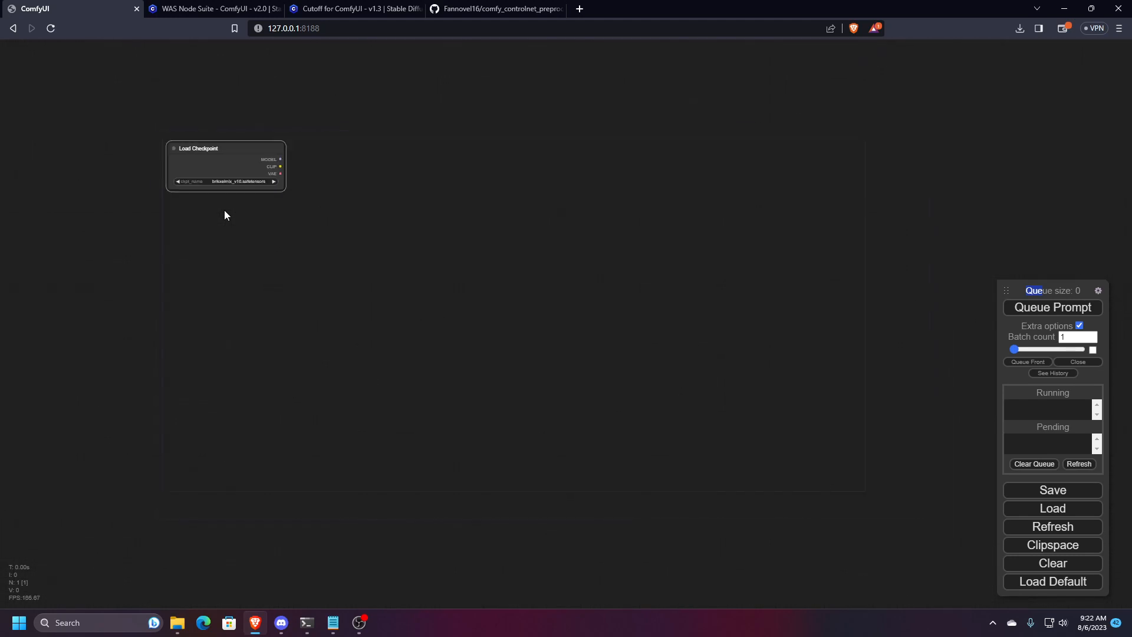
pyautogui.scroll(2, 211, 195)
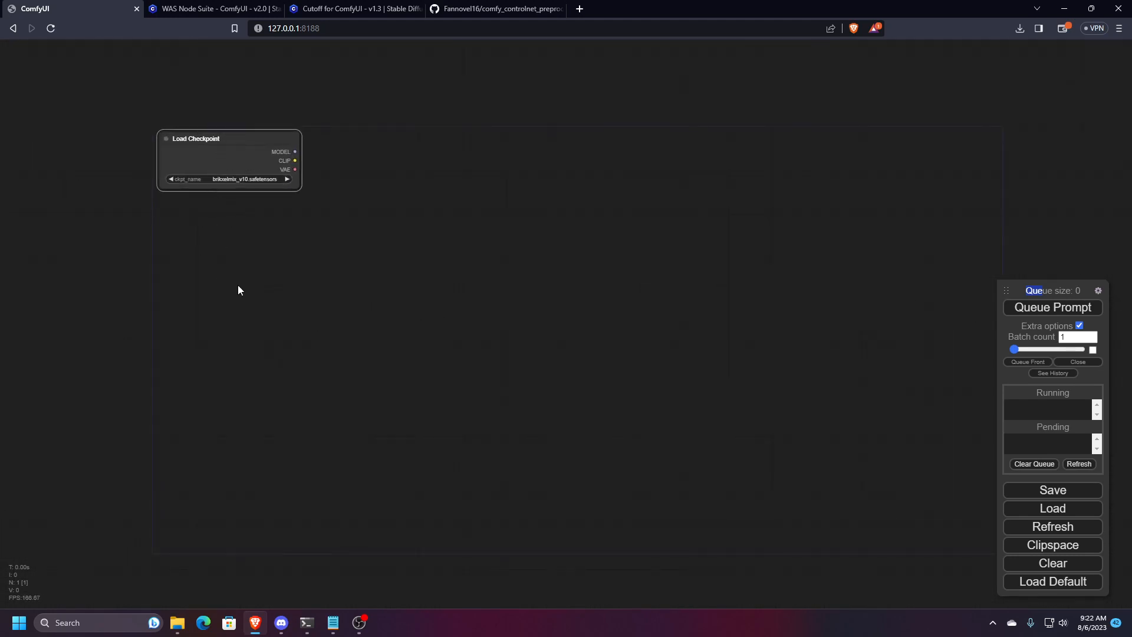
# - Add a Load VAE node from the loaders category and align it directly beneath the Load Checkpoint node
pyautogui.rightClick(219, 266)
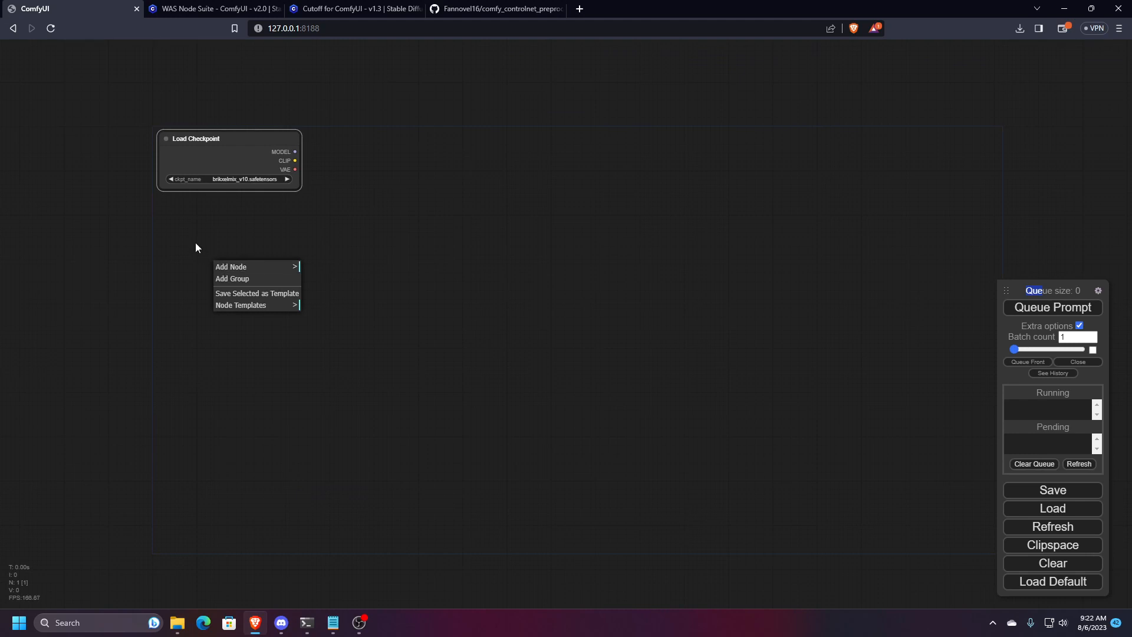
pyautogui.click(256, 267)
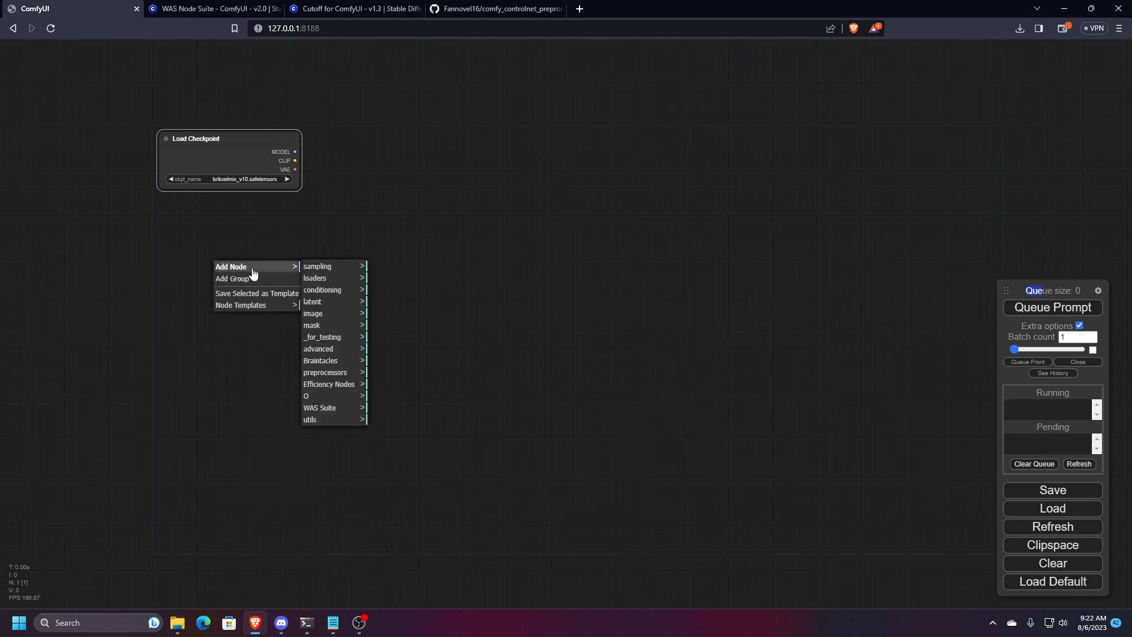
pyautogui.click(307, 279)
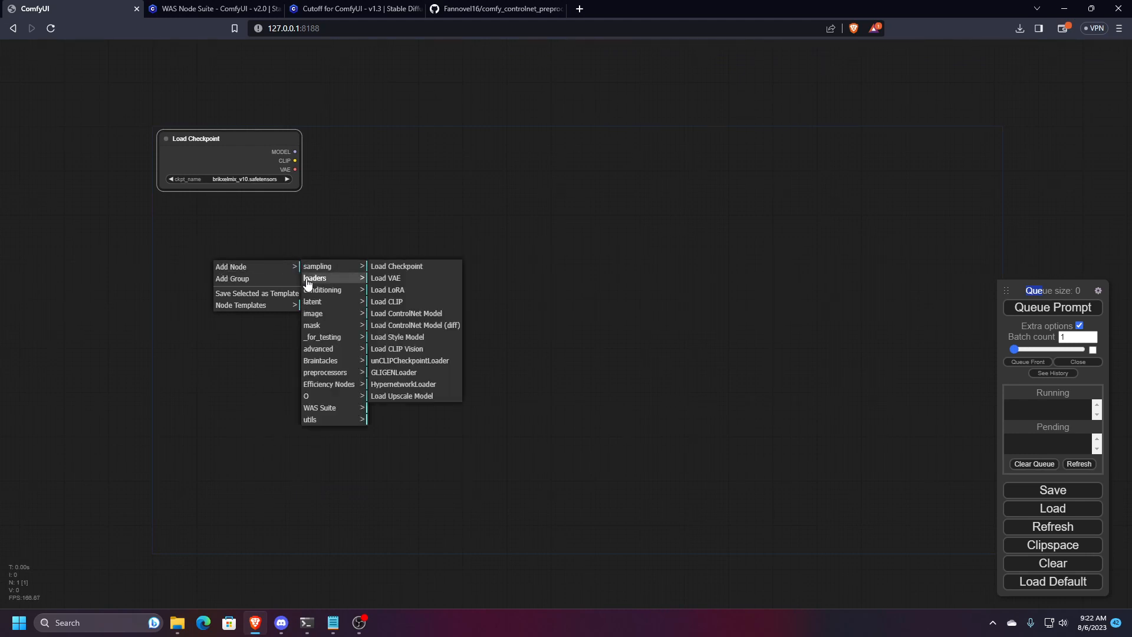
pyautogui.click(392, 280)
pyautogui.moveTo(301, 254); pyautogui.dragTo(242, 212)
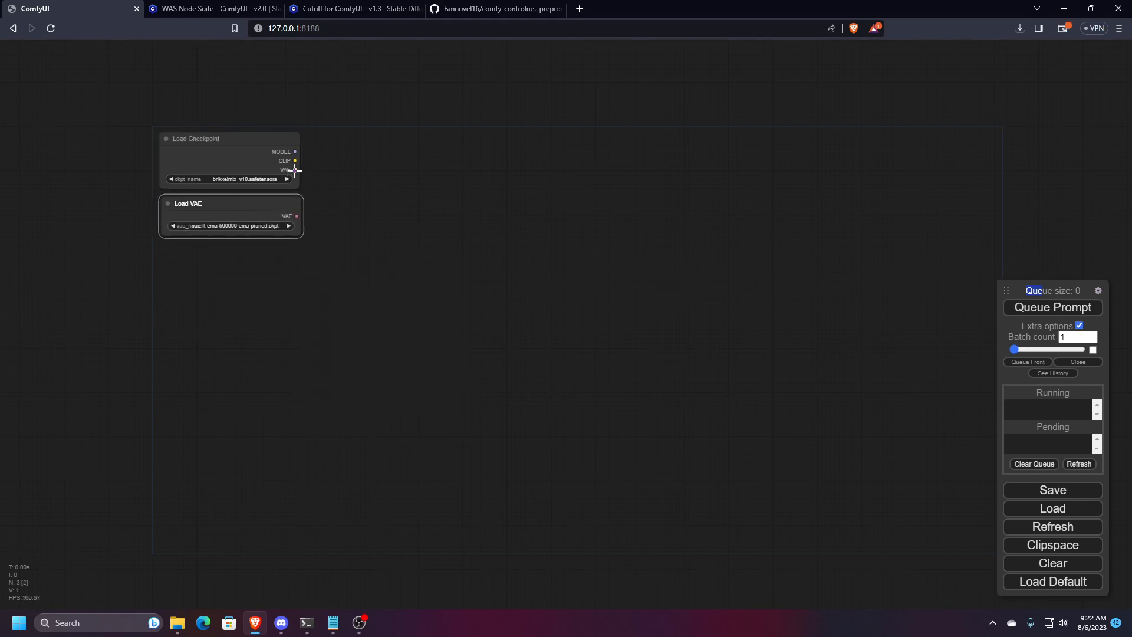
pyautogui.moveTo(294, 170); pyautogui.dragTo(354, 172)
pyautogui.click(225, 160)
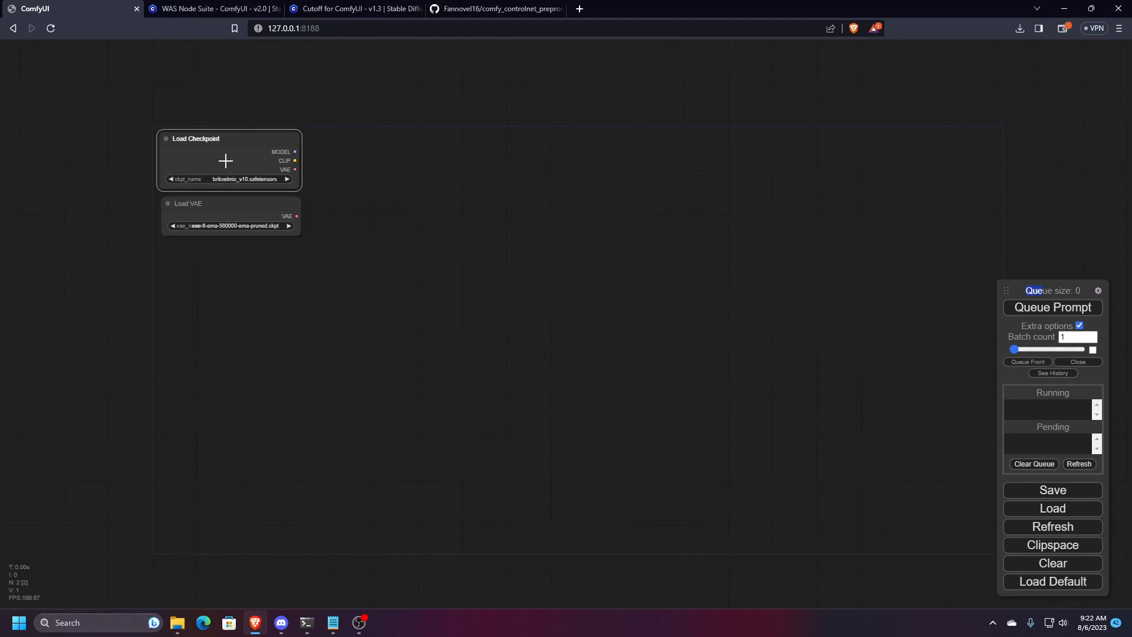
pyautogui.moveTo(239, 207); pyautogui.dragTo(240, 205)
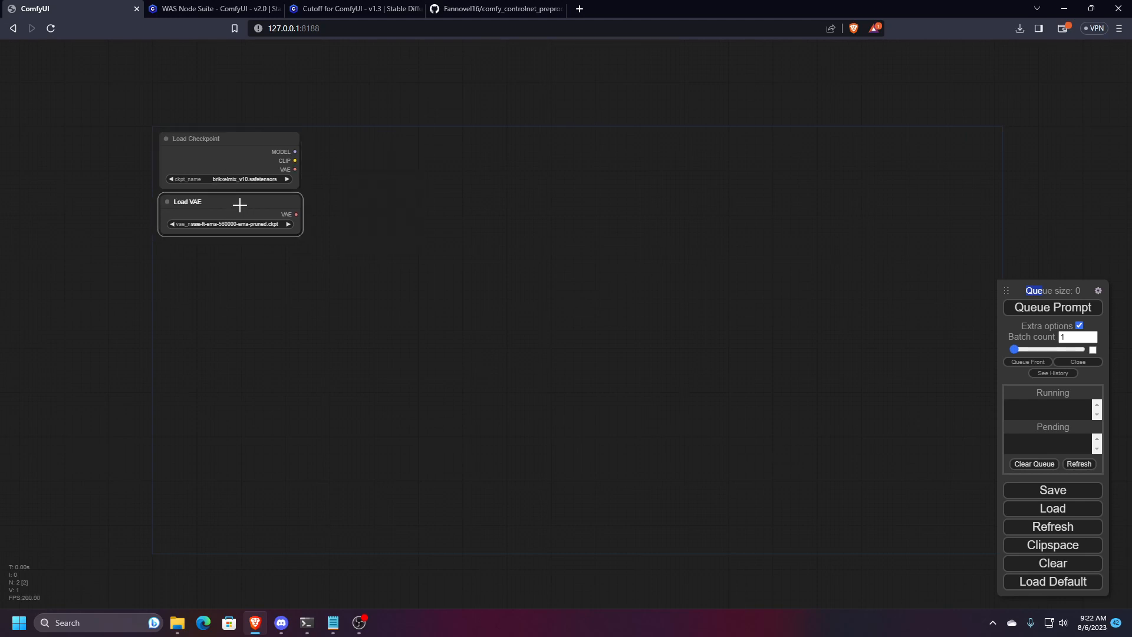
pyautogui.scroll(3, 239, 205)
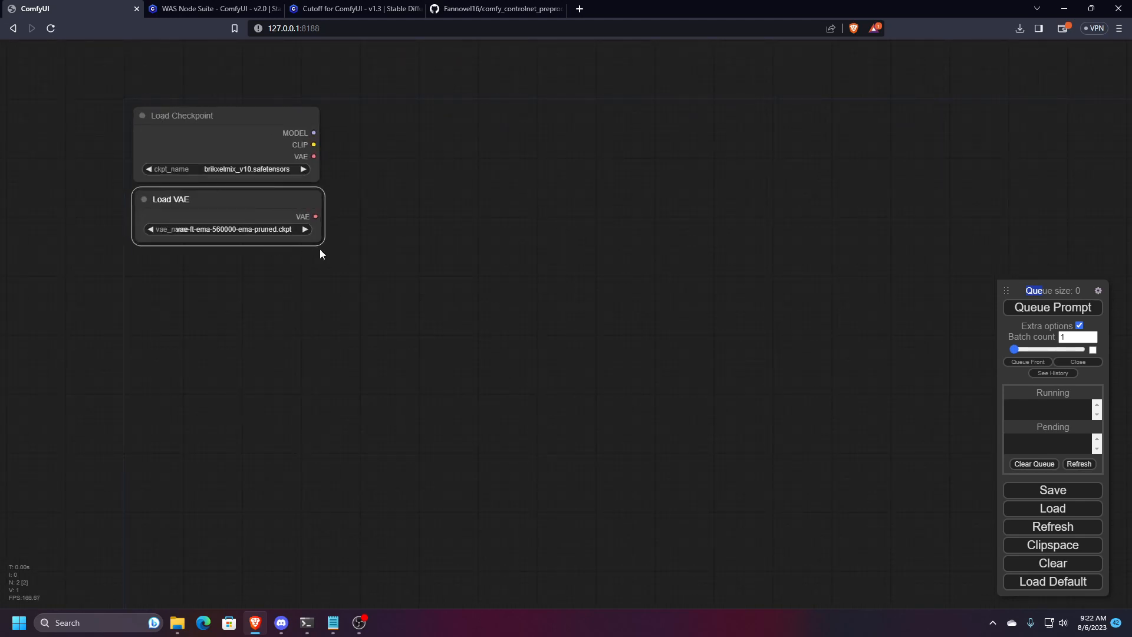
pyautogui.scroll(-4, 320, 254)
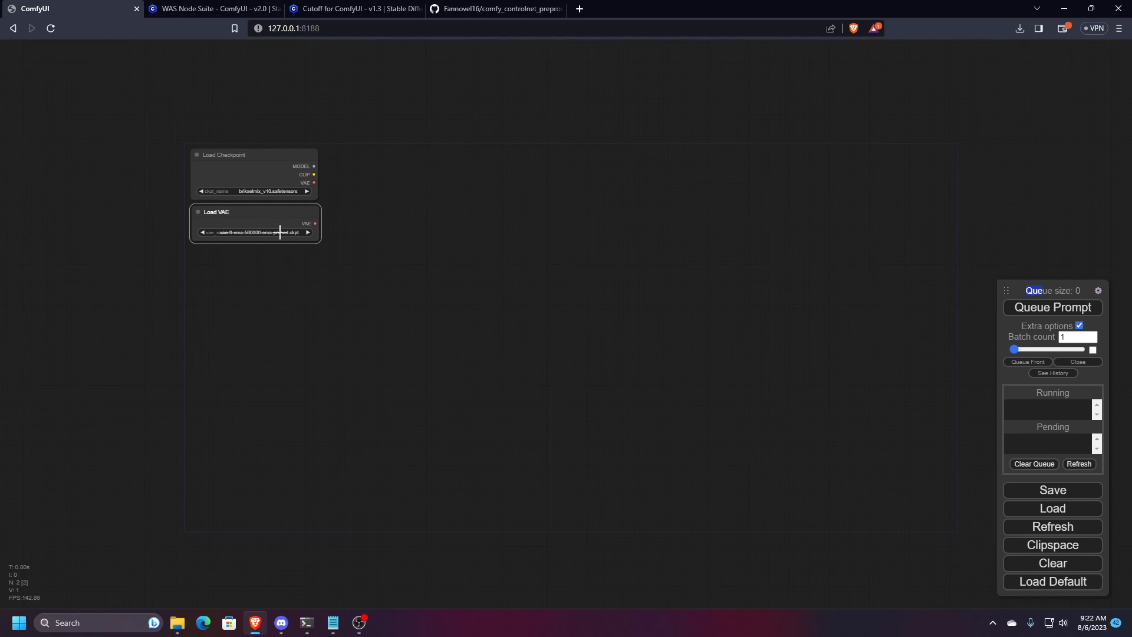
pyautogui.click(303, 255)
pyautogui.moveTo(278, 217); pyautogui.dragTo(277, 217)
pyautogui.moveTo(299, 278); pyautogui.dragTo(318, 271)
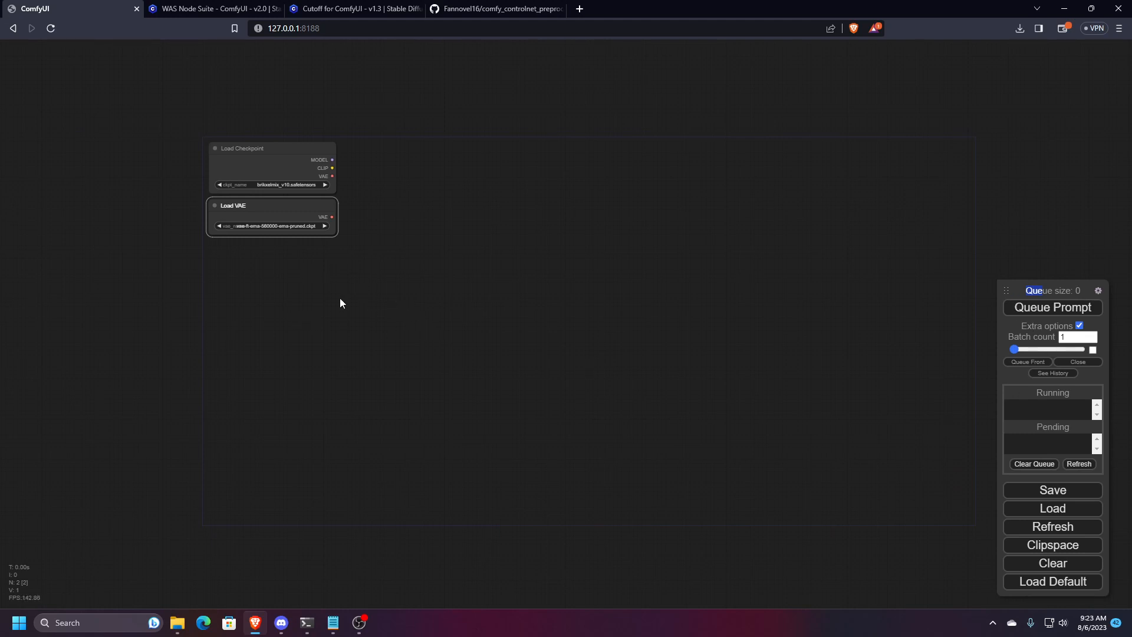
pyautogui.scroll(3, 651, 542)
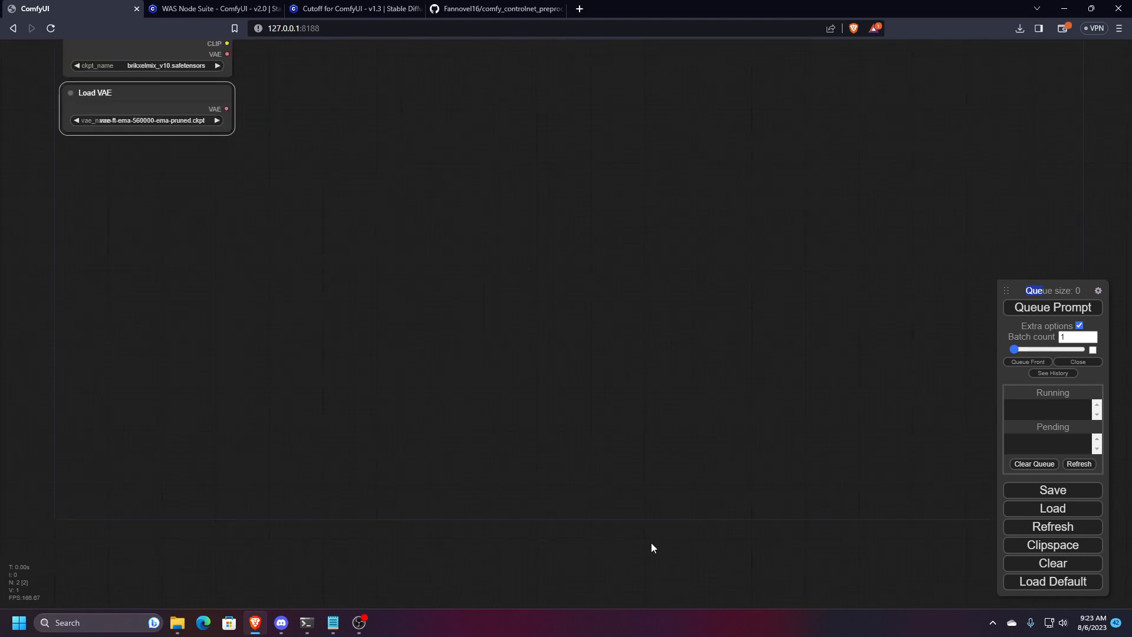
pyautogui.moveTo(478, 404); pyautogui.dragTo(482, 458)
pyautogui.scroll(2, 328, 291)
pyautogui.moveTo(328, 291); pyautogui.dragTo(361, 293)
pyautogui.scroll(10, 361, 292)
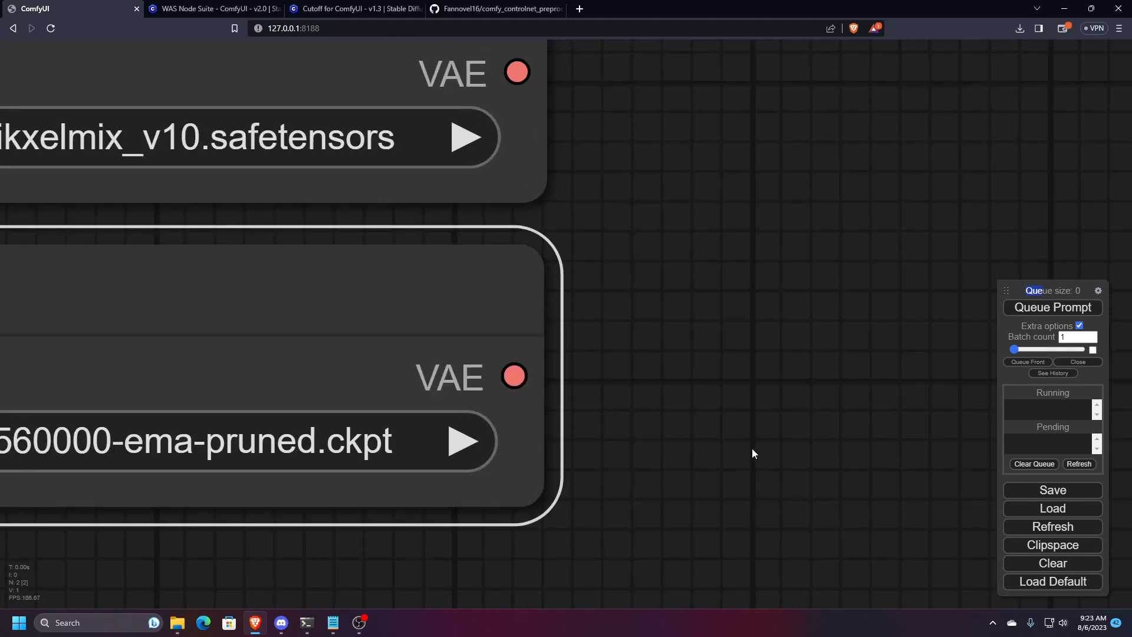
pyautogui.scroll(-10, 742, 435)
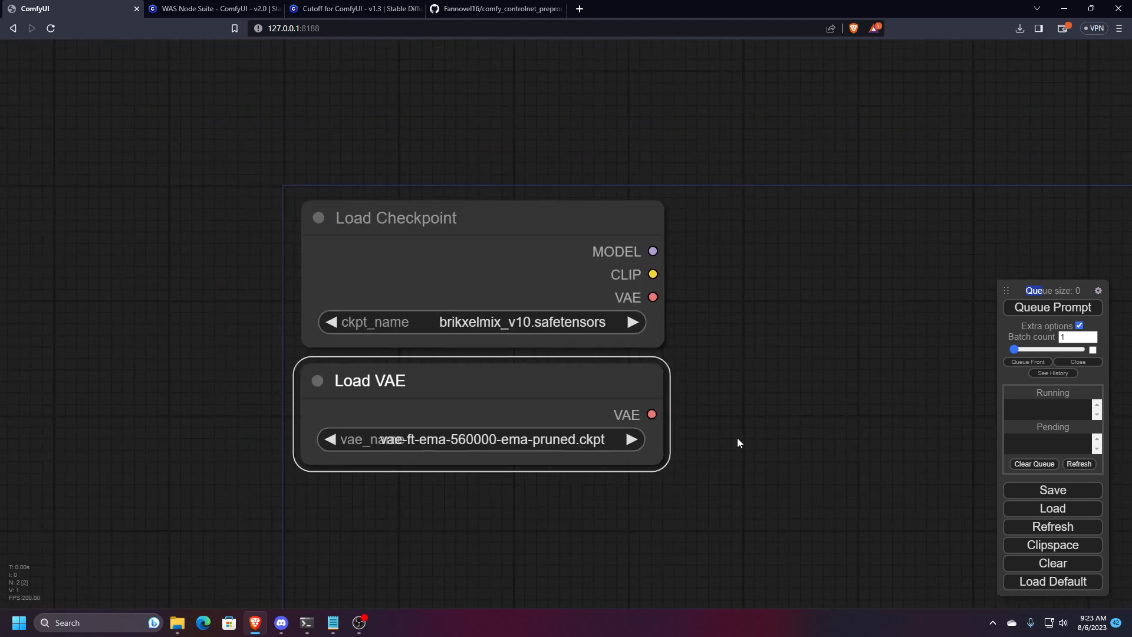
pyautogui.scroll(2, 737, 438)
pyautogui.scroll(-1, 601, 405)
pyautogui.scroll(-3, 601, 405)
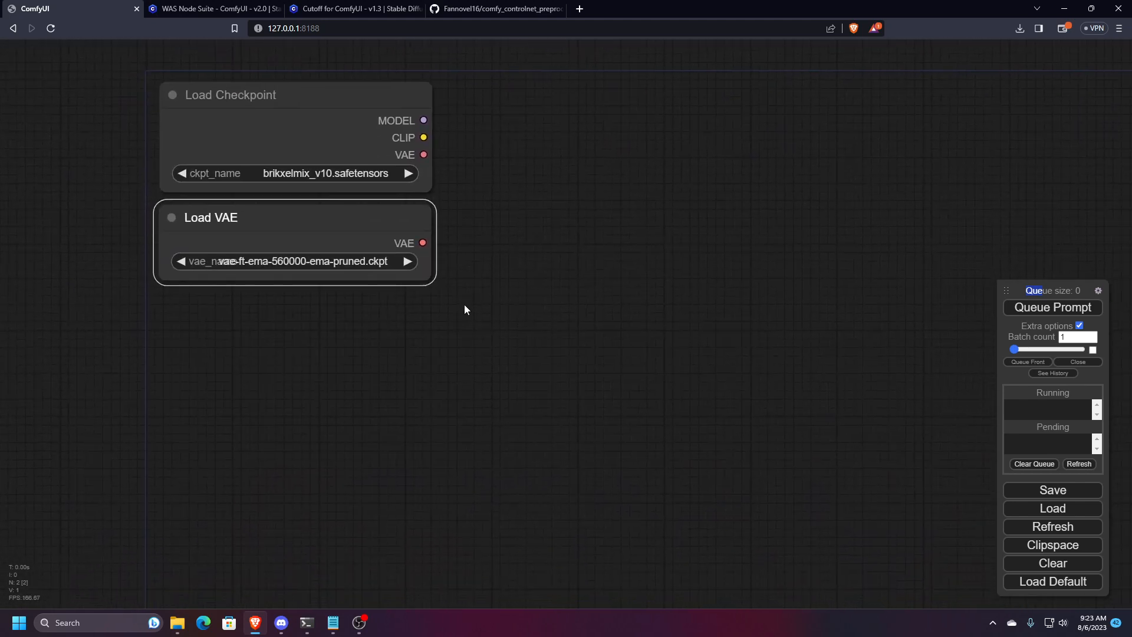
pyautogui.moveTo(452, 384); pyautogui.dragTo(511, 339)
pyautogui.scroll(-3, 508, 341)
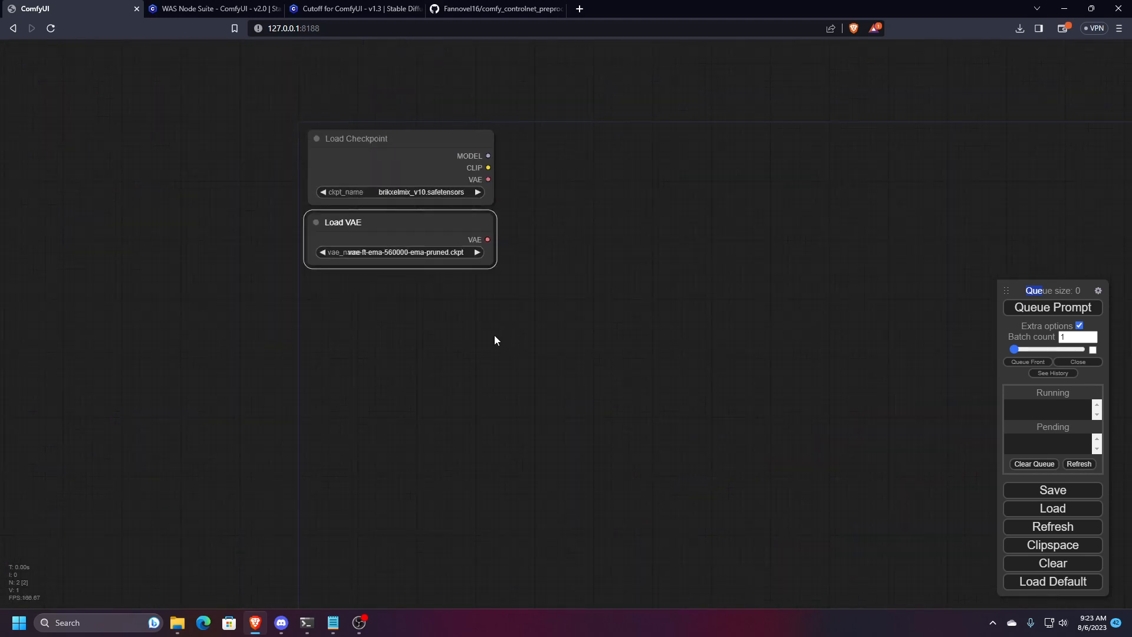
# - Add a CLIP Text Encode (Prompt) node from the conditioning category and place it directly beneath the Load VAE node
pyautogui.doubleClick(327, 353)
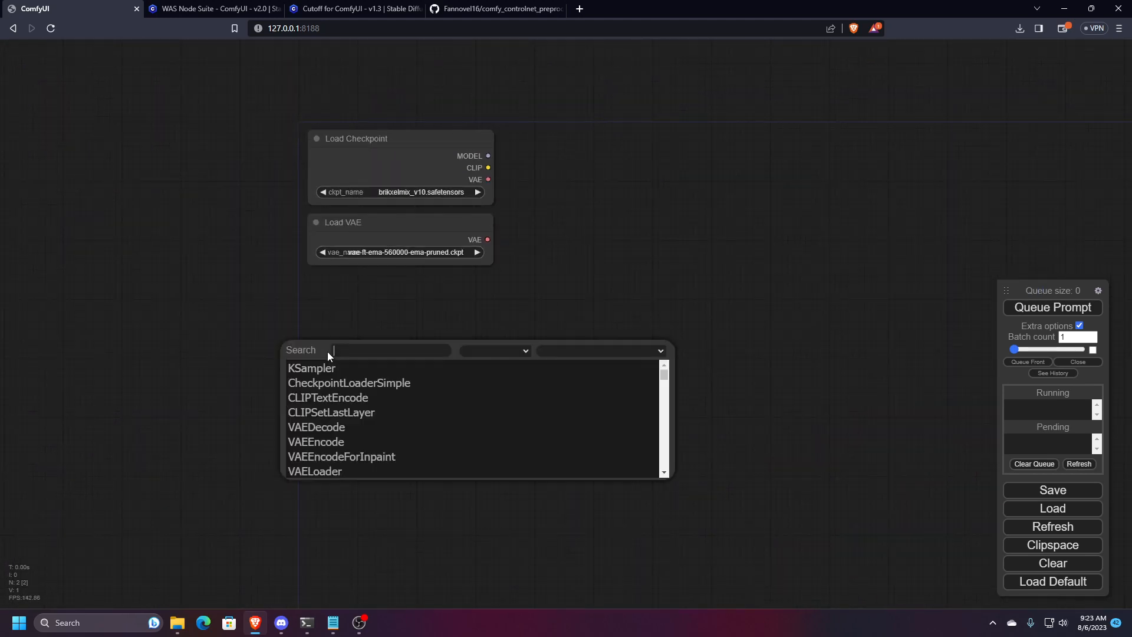
pyautogui.rightClick(326, 311)
pyautogui.click(354, 317)
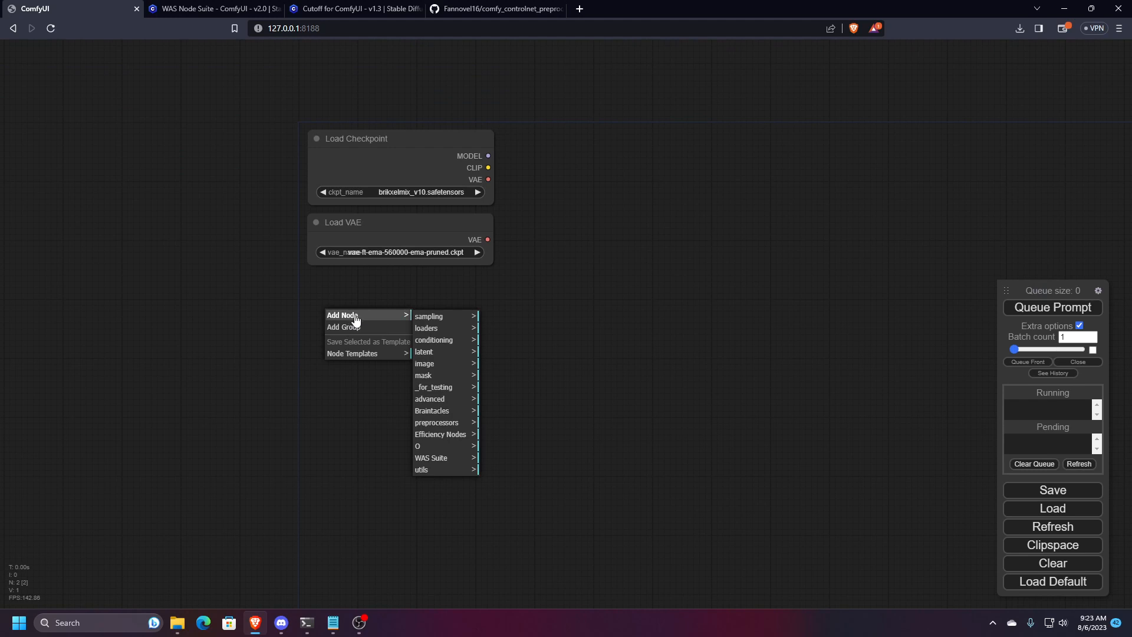
pyautogui.click(434, 340)
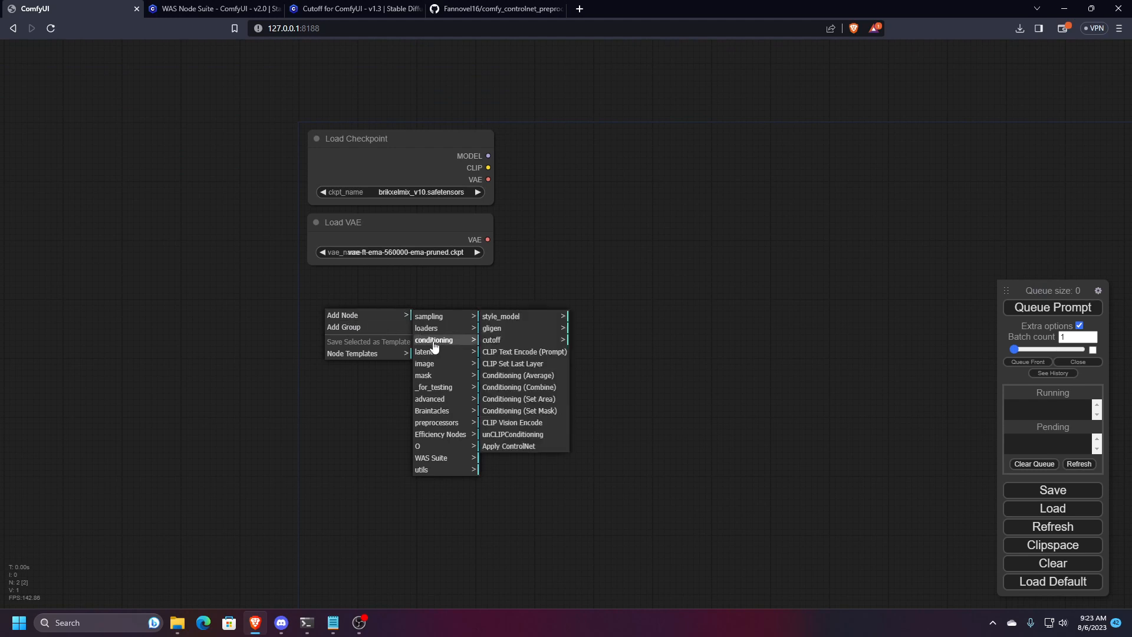
pyautogui.click(509, 354)
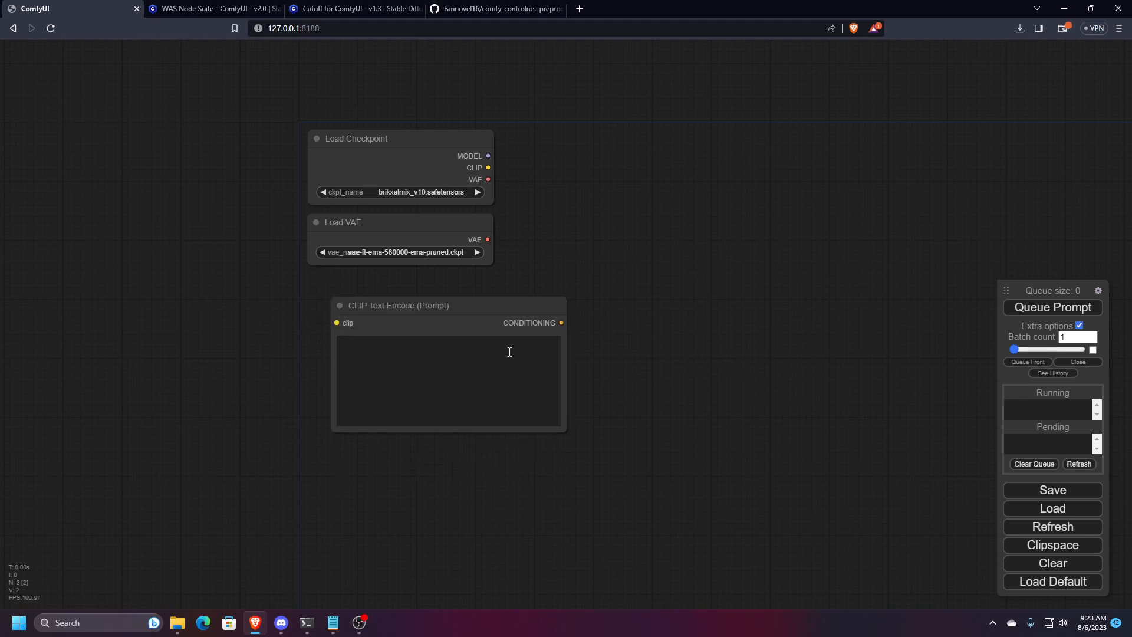
pyautogui.moveTo(469, 320); pyautogui.dragTo(438, 290)
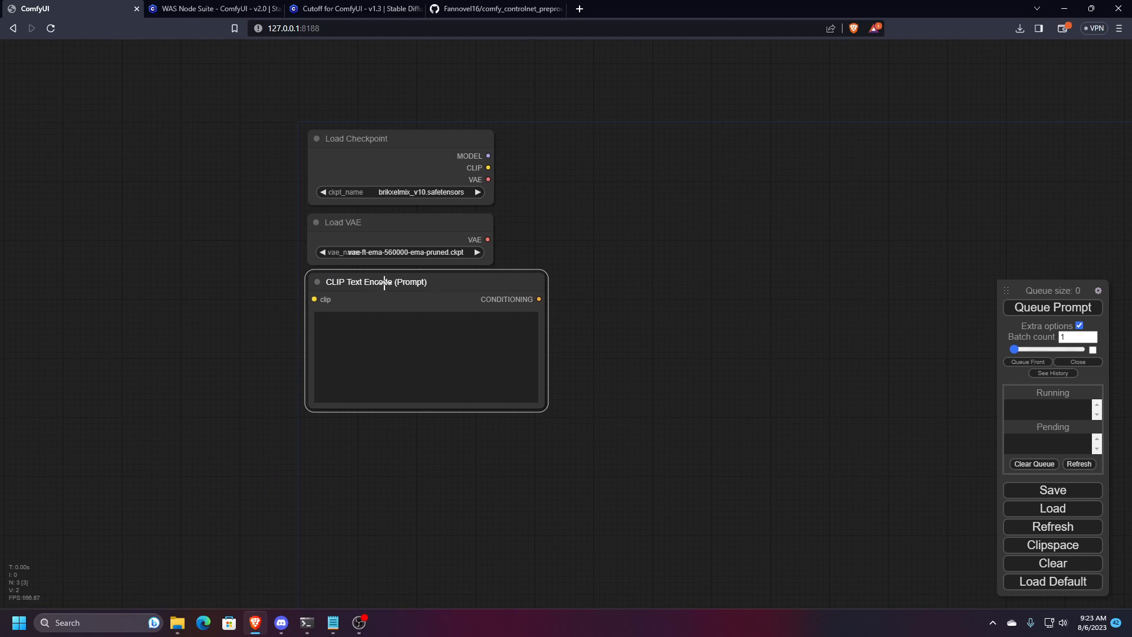
# - Clone the CLIP Text Encode (Prompt) node and place the copy directly beneath the original
pyautogui.rightClick(383, 224)
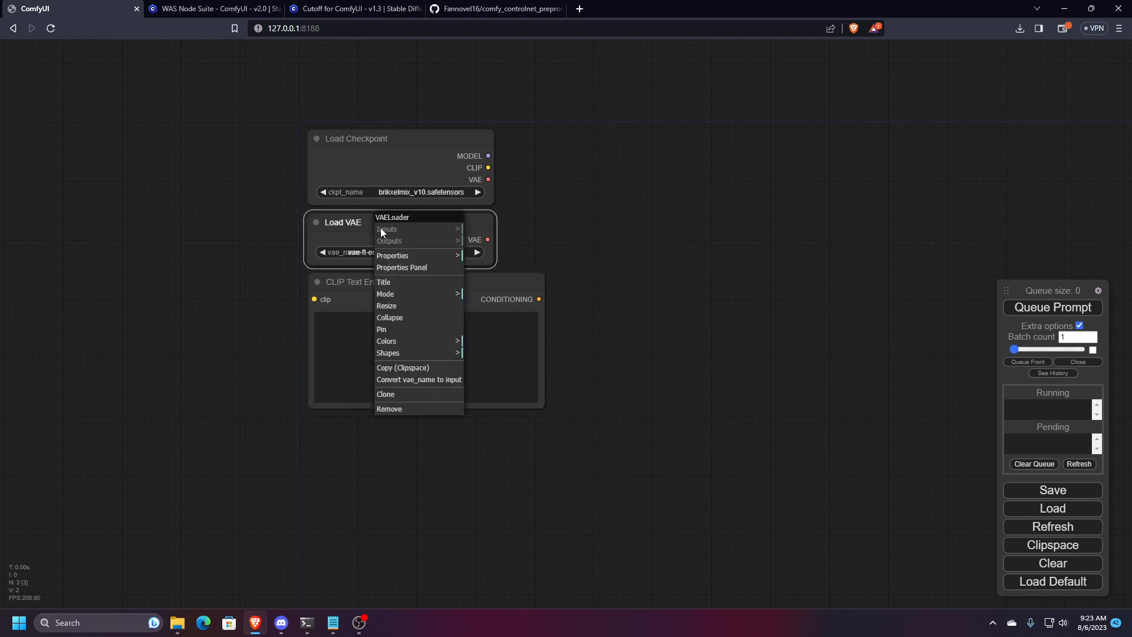
pyautogui.click(351, 297)
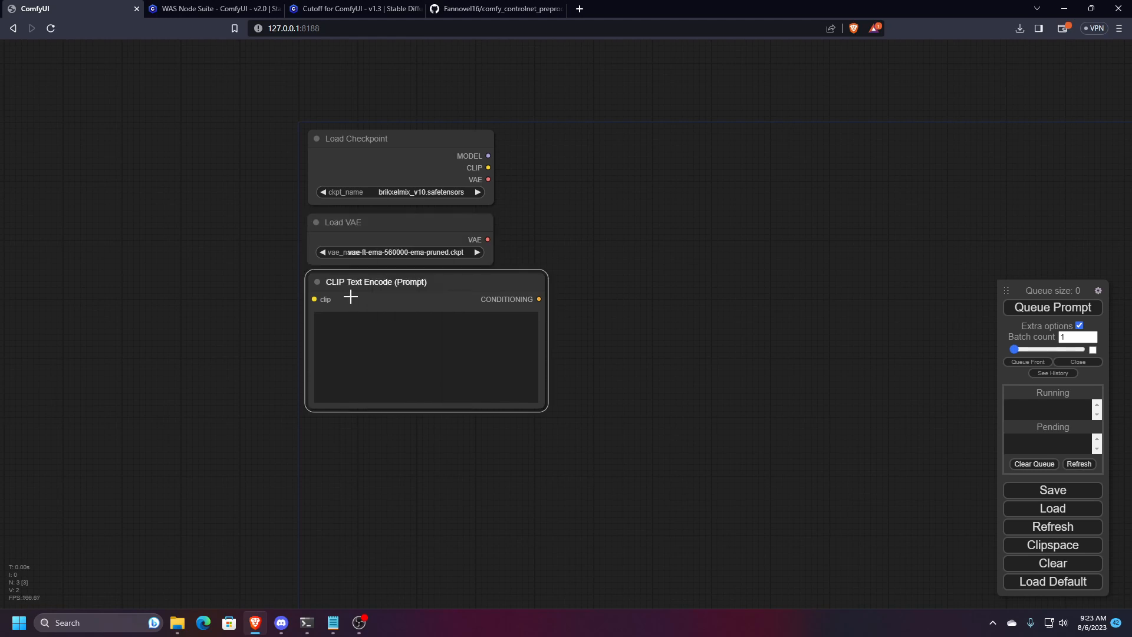
pyautogui.rightClick(367, 289)
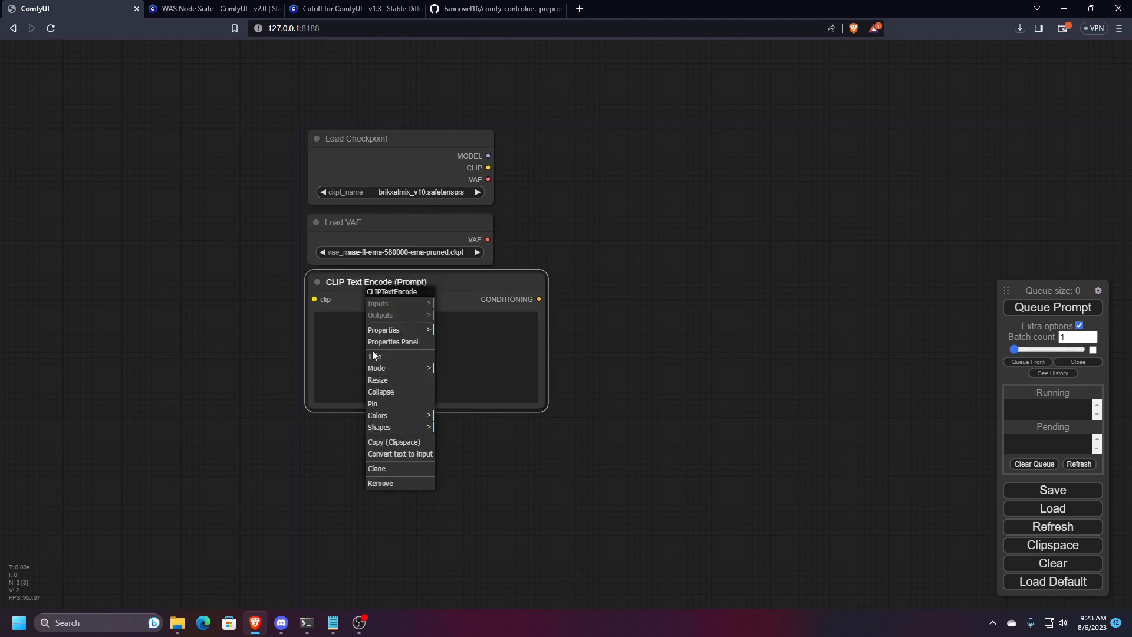
pyautogui.click(378, 469)
pyautogui.moveTo(388, 292); pyautogui.dragTo(387, 435)
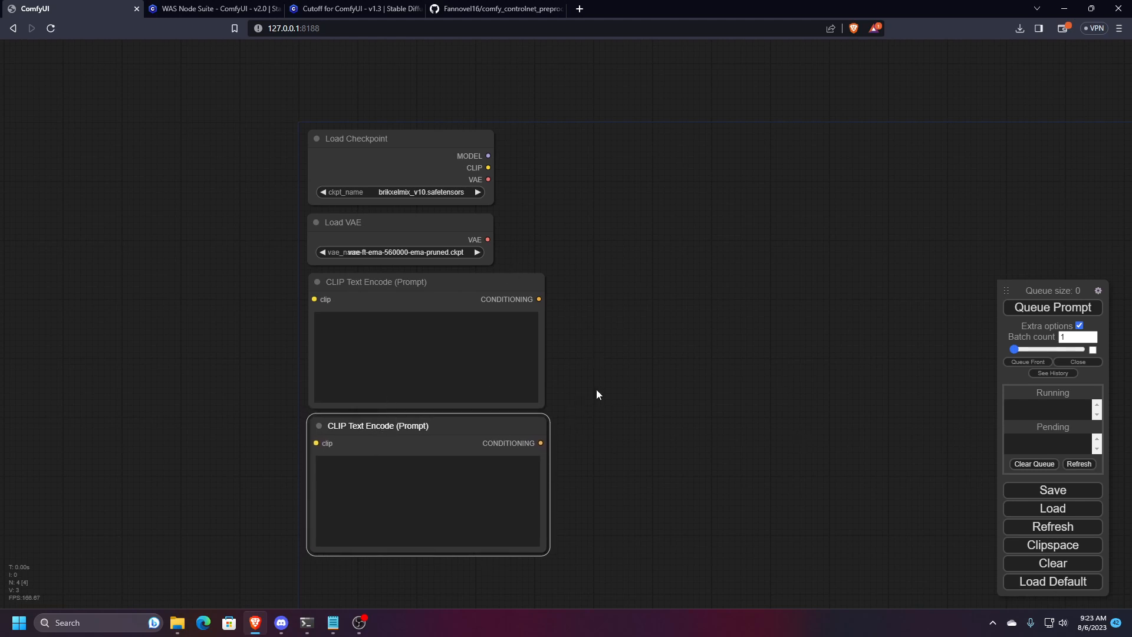
# - Duplicate the lower CLIP Text Encode (Prompt) node below itself and delete the extra copy
pyautogui.moveTo(596, 389); pyautogui.dragTo(648, 312)
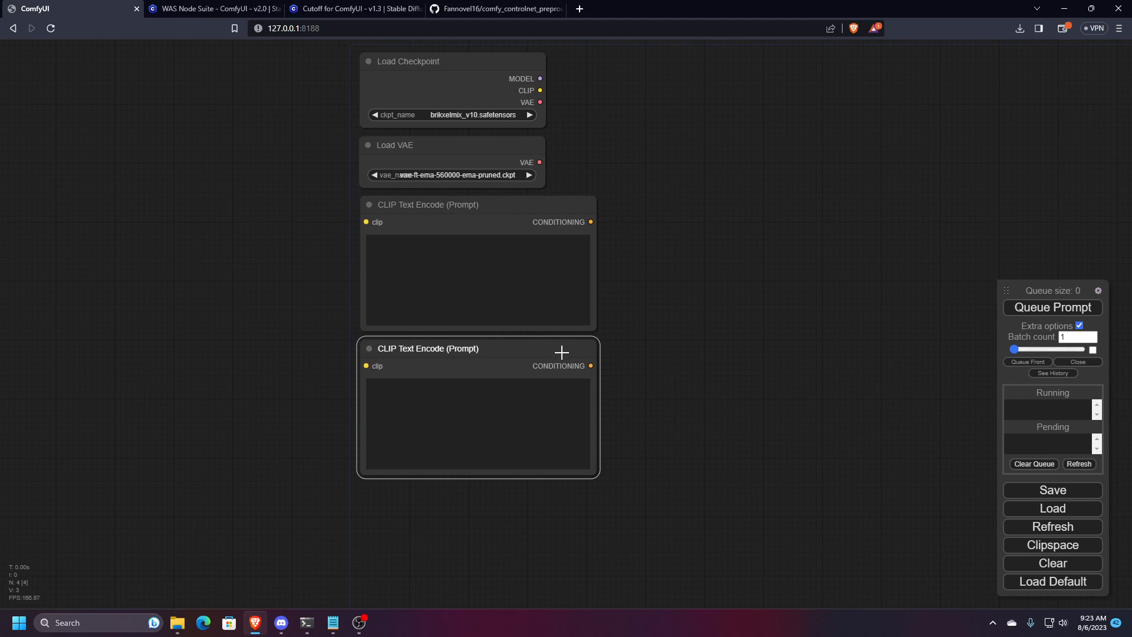
pyautogui.moveTo(470, 366); pyautogui.dragTo(470, 500)
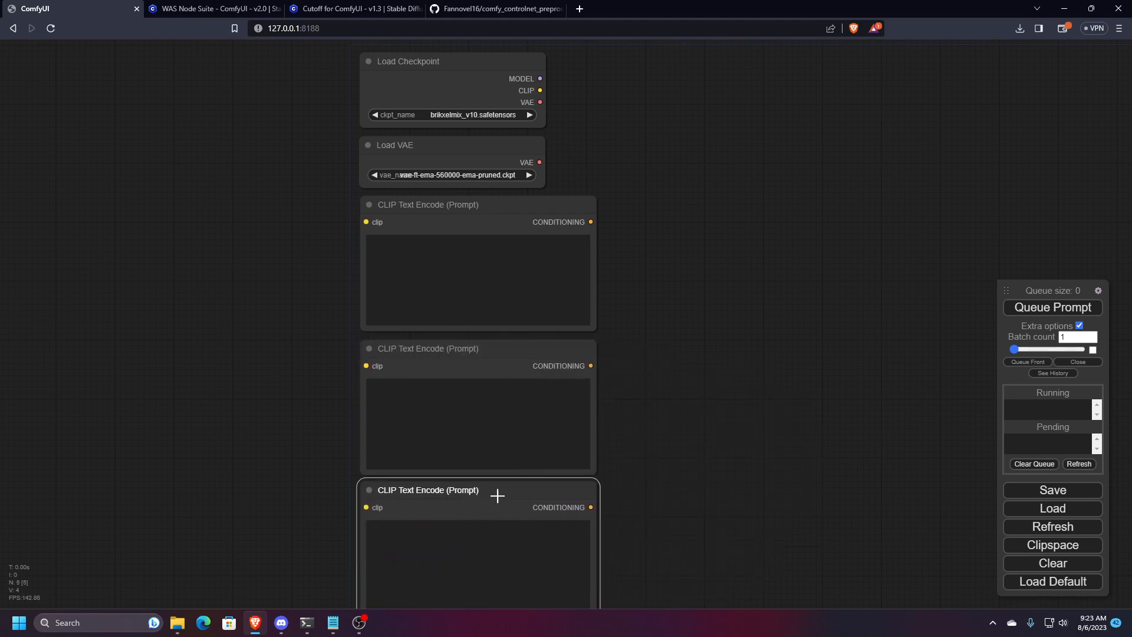
pyautogui.press('Delete')
# - Connect the Load Checkpoint node's CLIP output to the clip inputs of both CLIP Text Encode (Prompt) nodes
pyautogui.scroll(-3, 589, 164)
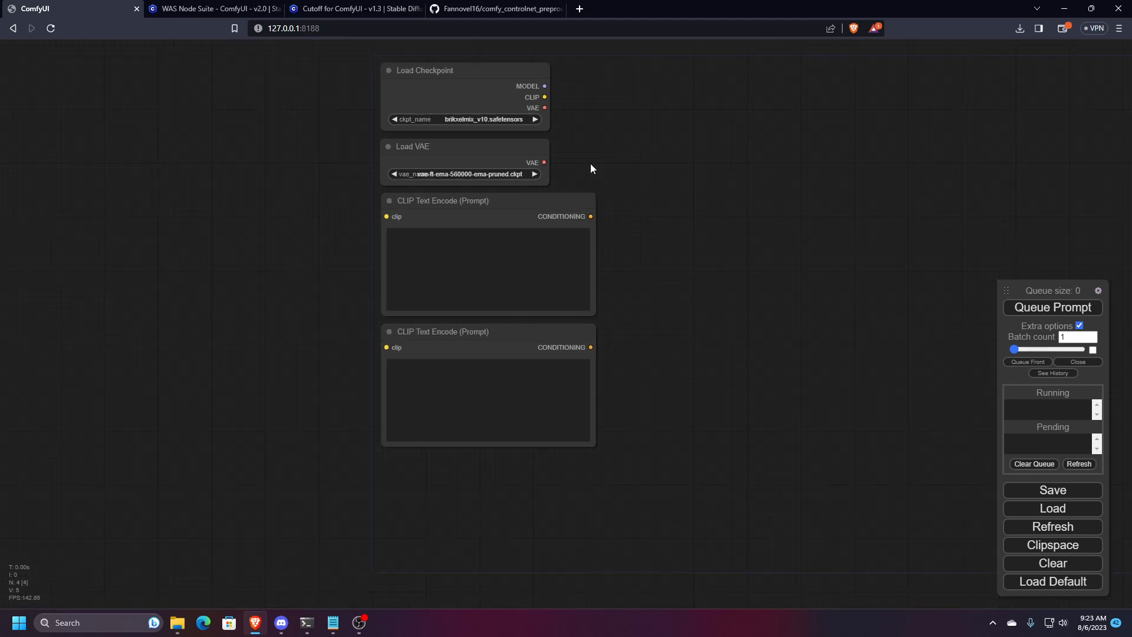
pyautogui.scroll(2, 495, 163)
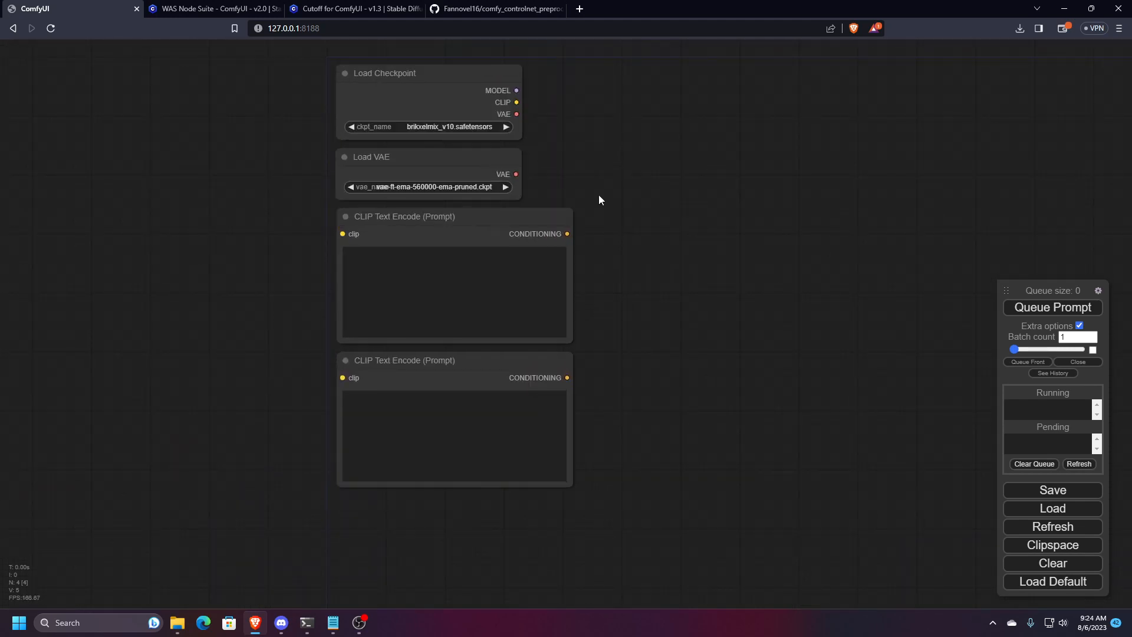
pyautogui.moveTo(628, 240); pyautogui.dragTo(648, 285)
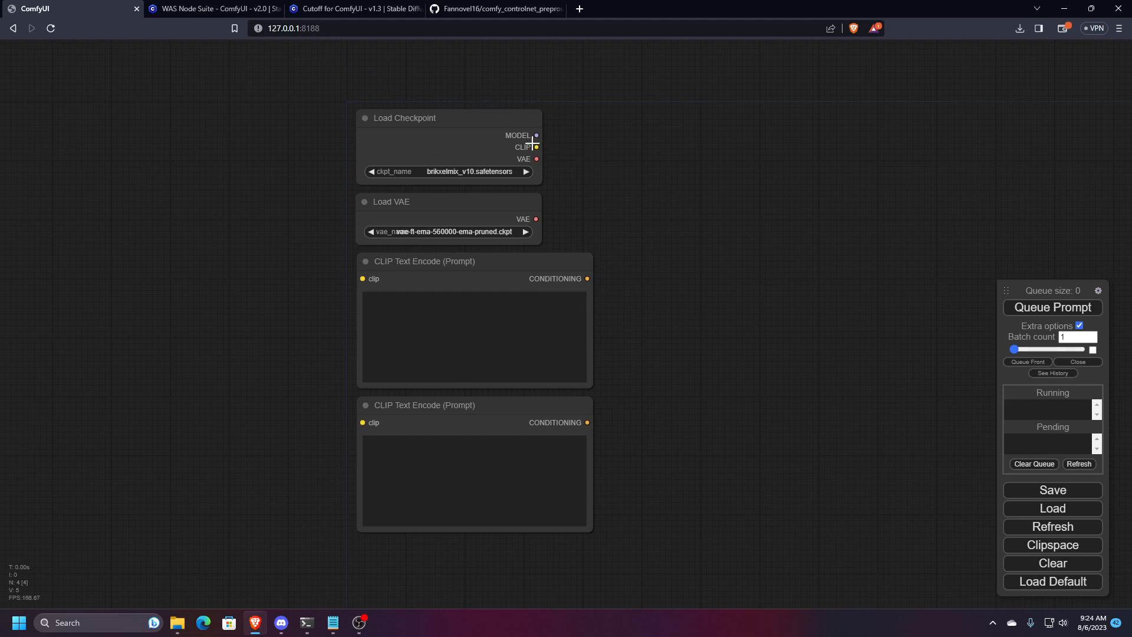
pyautogui.moveTo(536, 145); pyautogui.dragTo(362, 278)
pyautogui.moveTo(363, 422); pyautogui.dragTo(534, 147)
# - Add an Empty Latent Image node and place it to the right of the Load Checkpoint node
pyautogui.scroll(-2, 667, 371)
pyautogui.moveTo(663, 367); pyautogui.dragTo(448, 321)
pyautogui.scroll(-1, 537, 320)
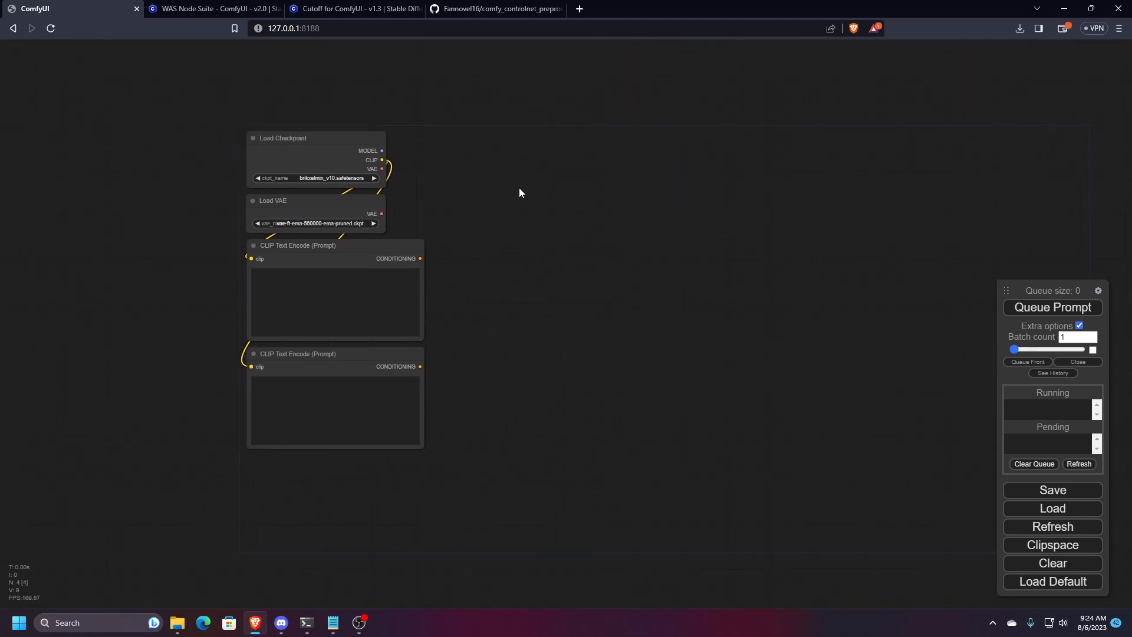
pyautogui.doubleClick(521, 167)
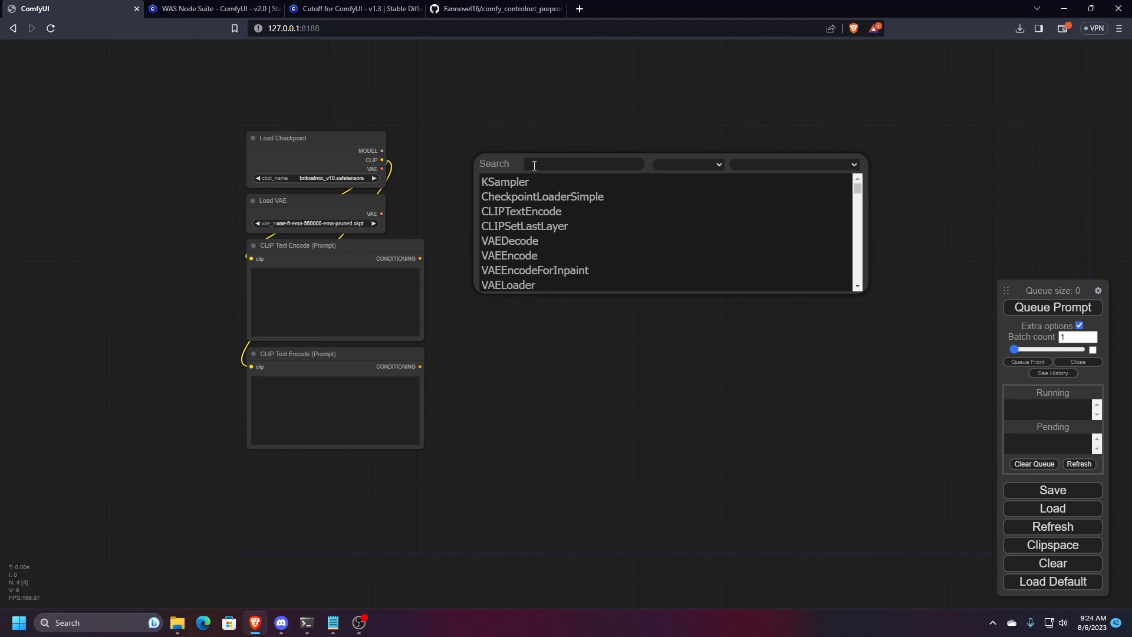
pyautogui.write('empty')
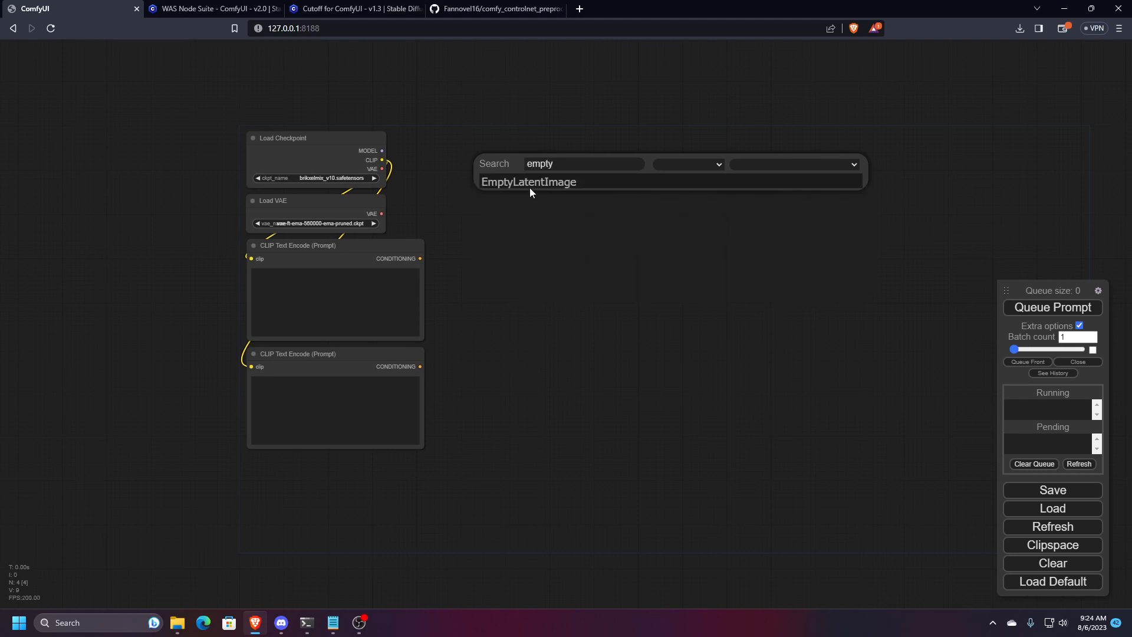
pyautogui.click(532, 183)
pyautogui.moveTo(554, 169); pyautogui.dragTo(491, 152)
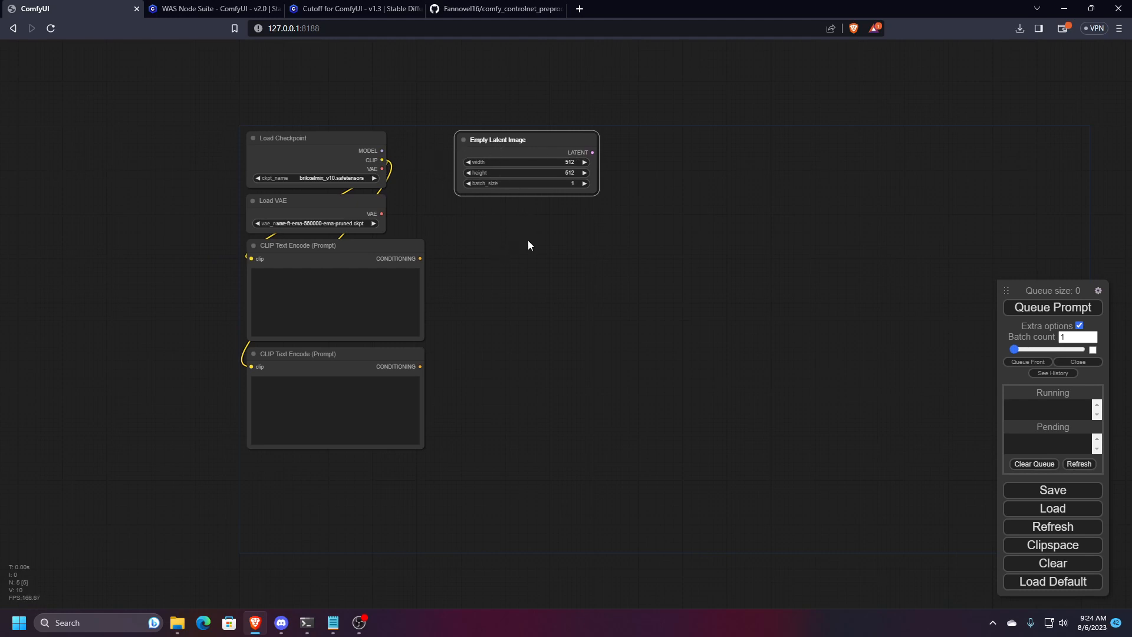
# - Add a KSampler node and place it directly beneath the Empty Latent Image node
pyautogui.doubleClick(543, 258)
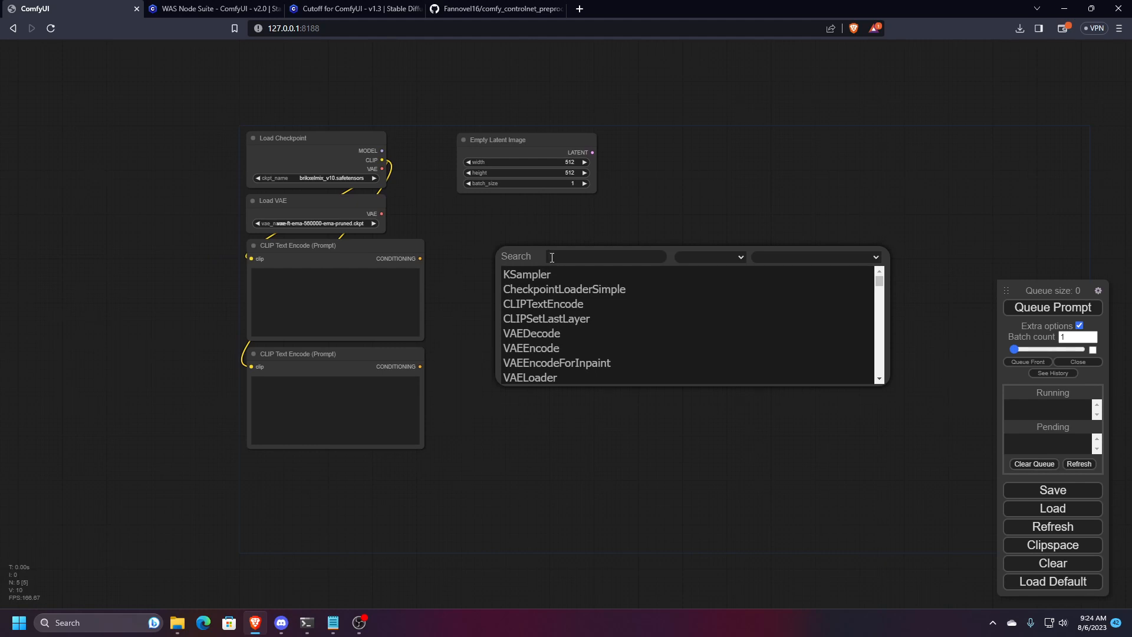
pyautogui.click(611, 274)
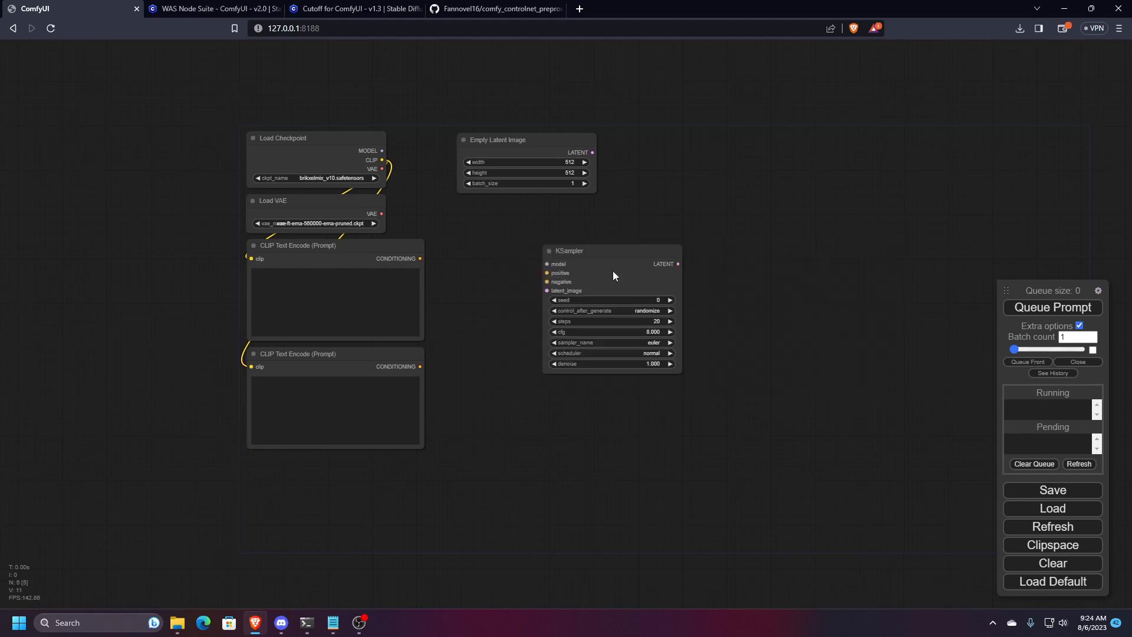
pyautogui.moveTo(613, 271); pyautogui.dragTo(517, 209)
# - Connect the checkpoint's MODEL output to the KSampler's model input, and the upper and lower prompt nodes' CONDITIONING outputs to positive and negative
pyautogui.scroll(2, 427, 201)
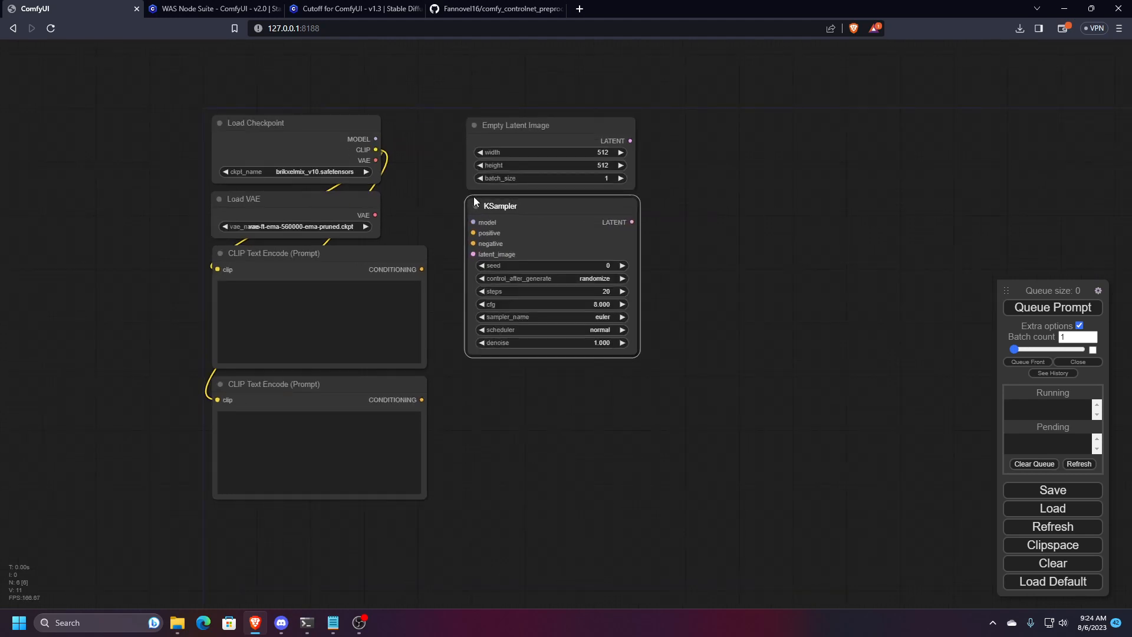
pyautogui.scroll(1, 432, 200)
pyautogui.moveTo(436, 203); pyautogui.dragTo(452, 230)
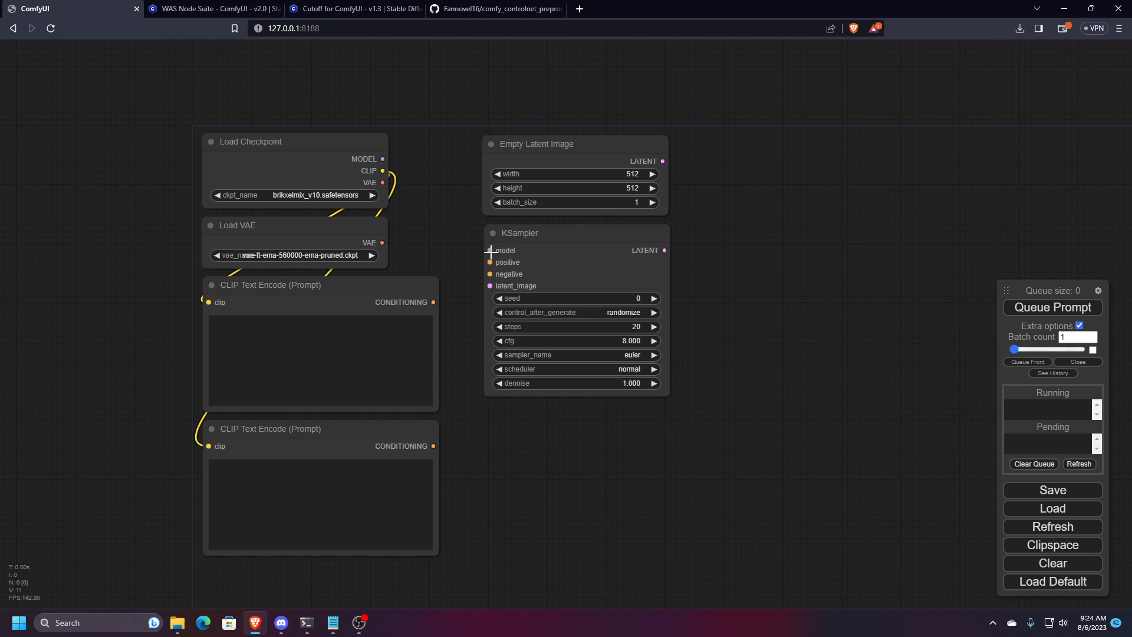
pyautogui.moveTo(490, 249); pyautogui.dragTo(384, 159)
pyautogui.moveTo(490, 262); pyautogui.dragTo(434, 303)
pyautogui.moveTo(490, 274); pyautogui.dragTo(432, 445)
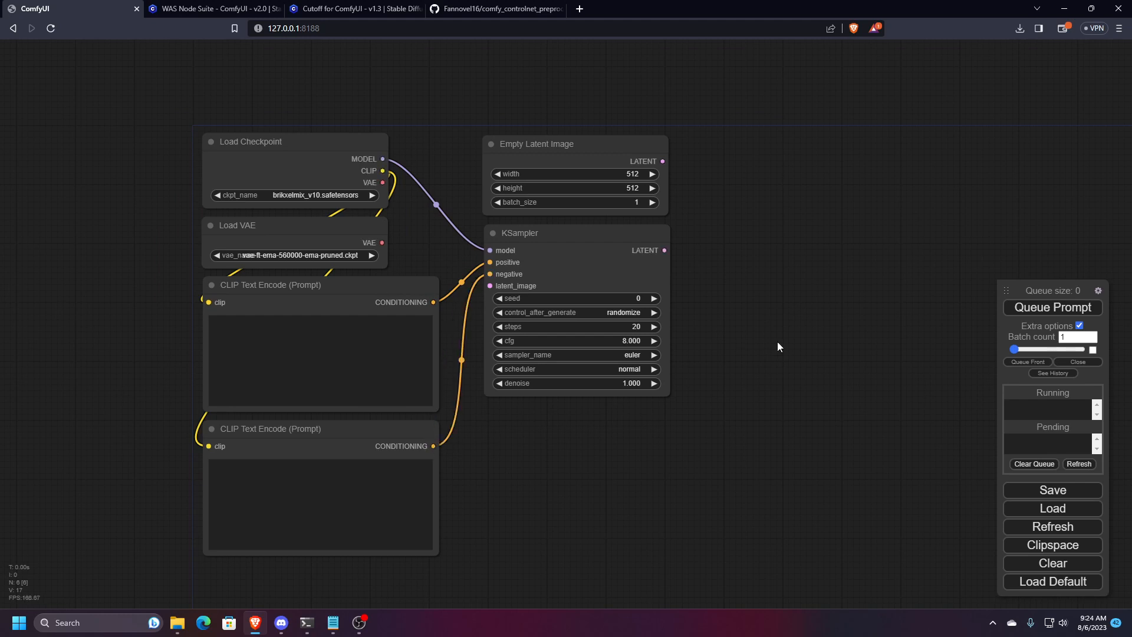
# - Connect the Empty Latent Image node's LATENT output to the KSampler's latent_image input, nudging both nodes into alignment
pyautogui.moveTo(618, 244); pyautogui.dragTo(617, 242)
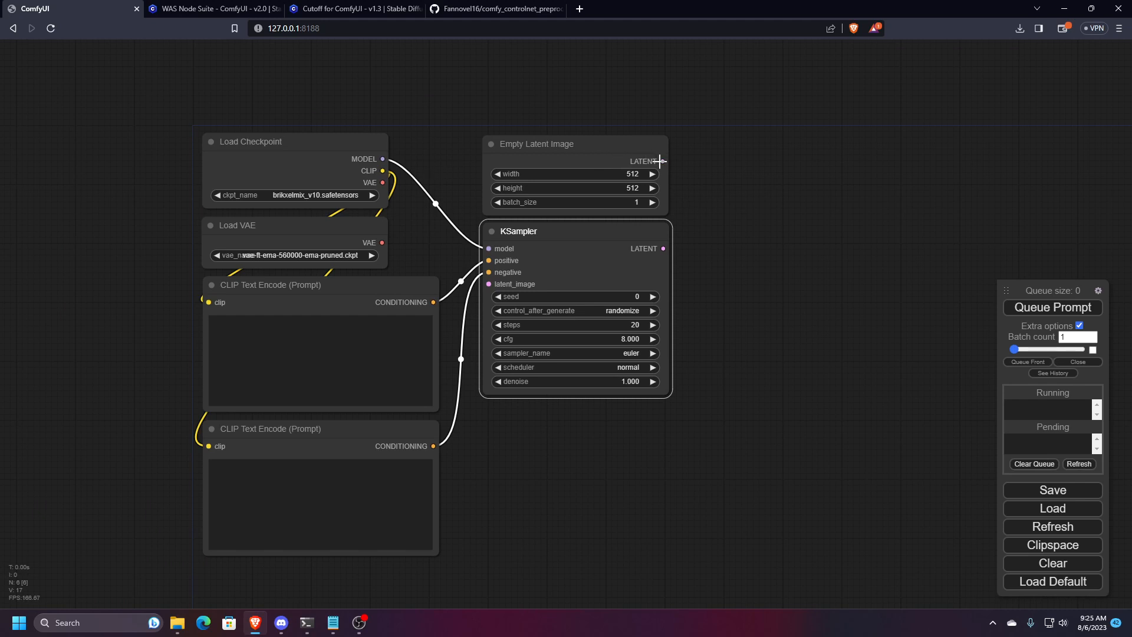
pyautogui.moveTo(662, 162); pyautogui.dragTo(489, 287)
pyautogui.moveTo(566, 152)
pyautogui.mouseDown()
pyautogui.moveTo(566, 78)
pyautogui.moveTo(564, 152)
pyautogui.mouseUp()
# - Add a VAE Decode node from the latent category and place it directly beneath the KSampler node
pyautogui.scroll(-2, 665, 412)
pyautogui.moveTo(593, 455); pyautogui.dragTo(606, 338)
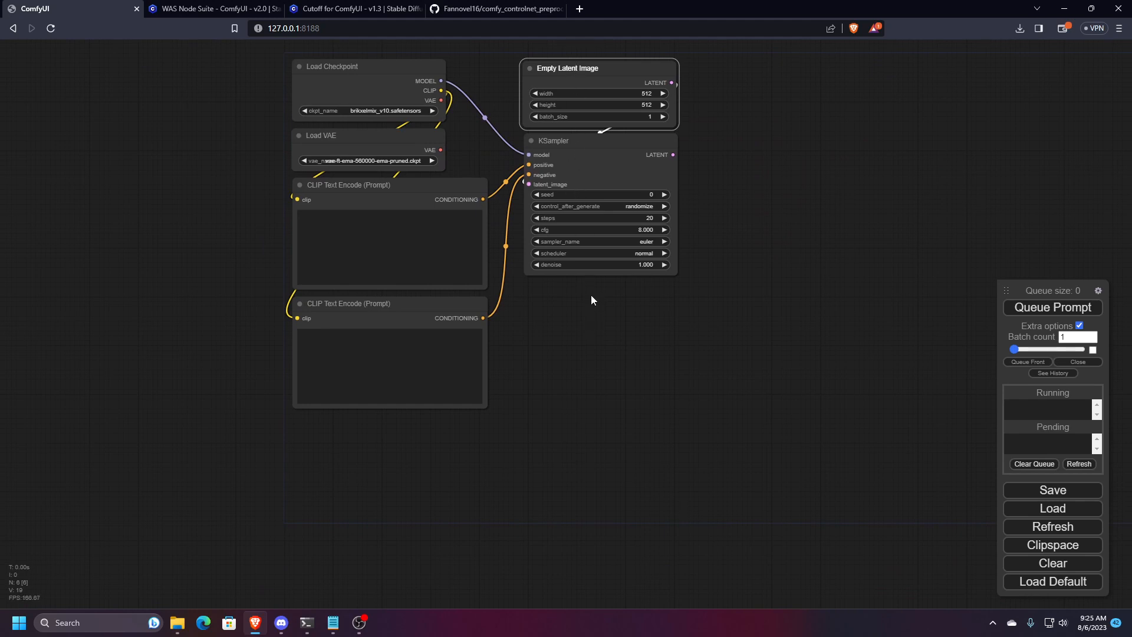
pyautogui.rightClick(582, 328)
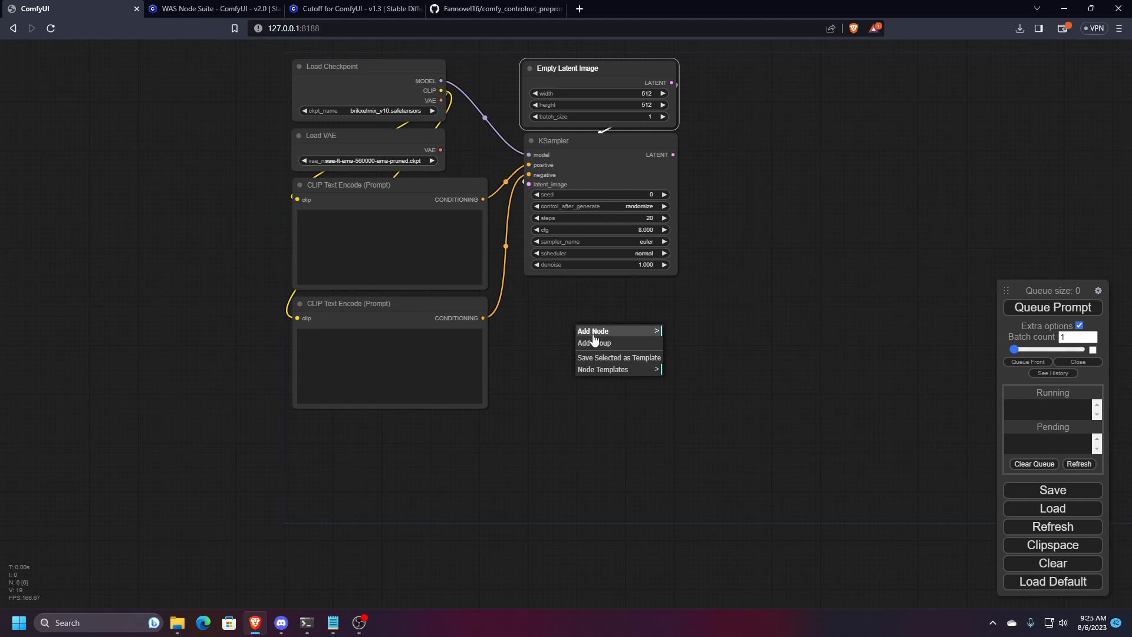
pyautogui.click(592, 332)
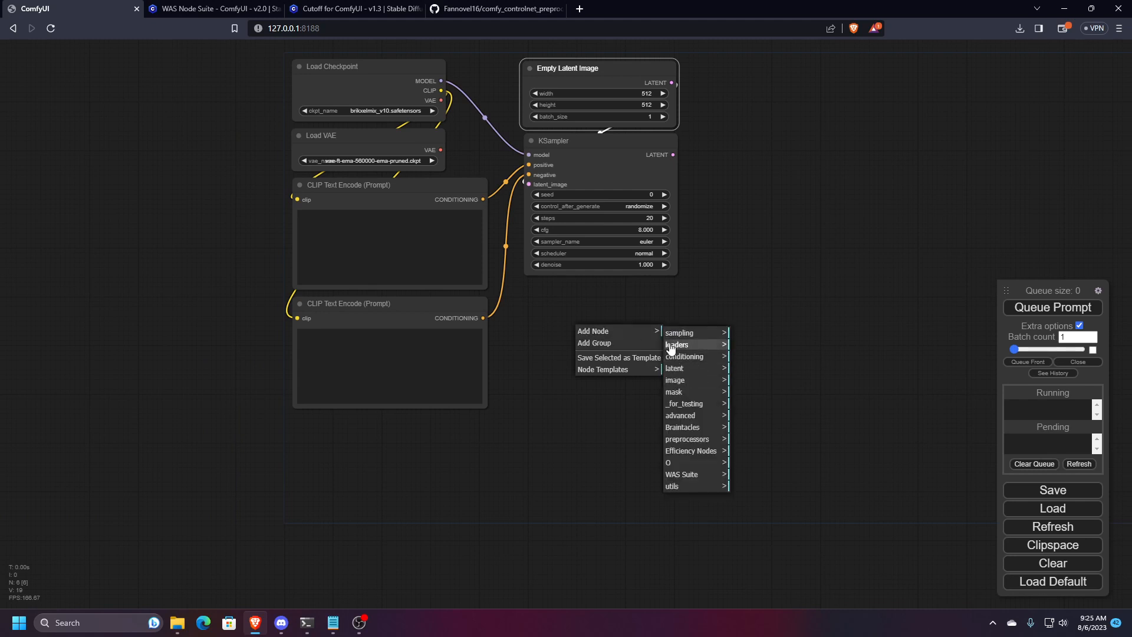
pyautogui.click(672, 369)
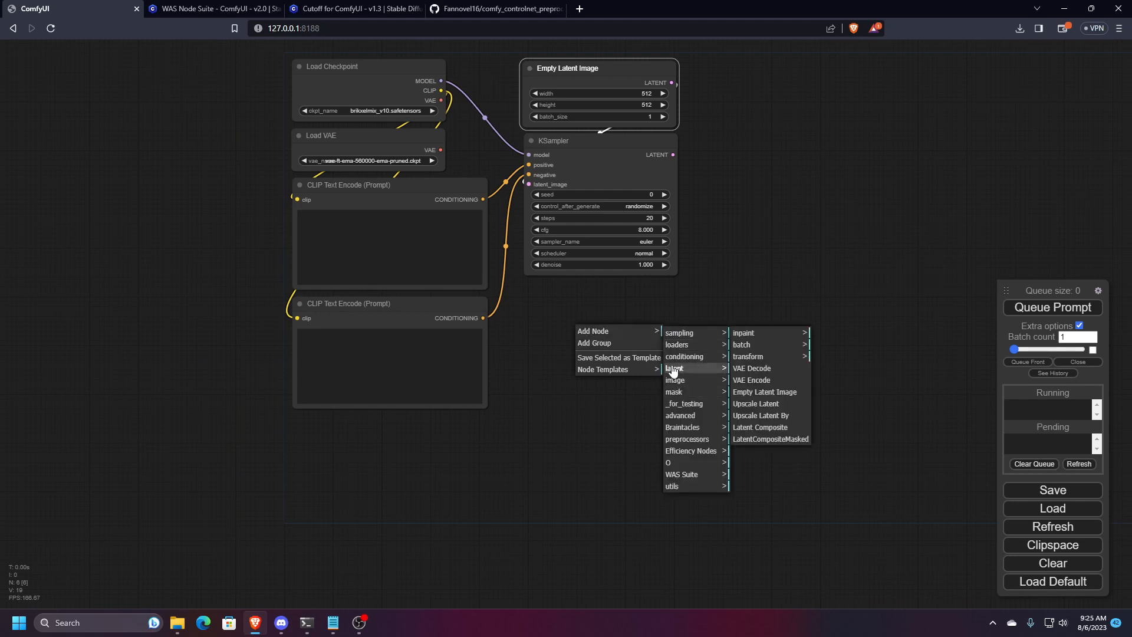
pyautogui.click(762, 373)
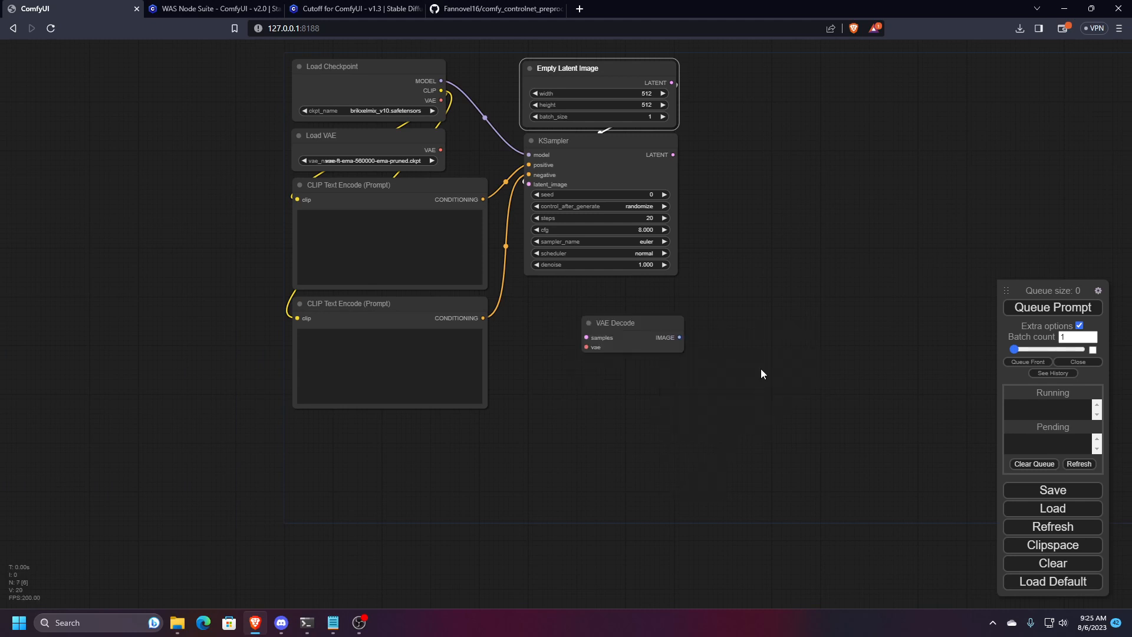
pyautogui.moveTo(622, 318); pyautogui.dragTo(594, 289)
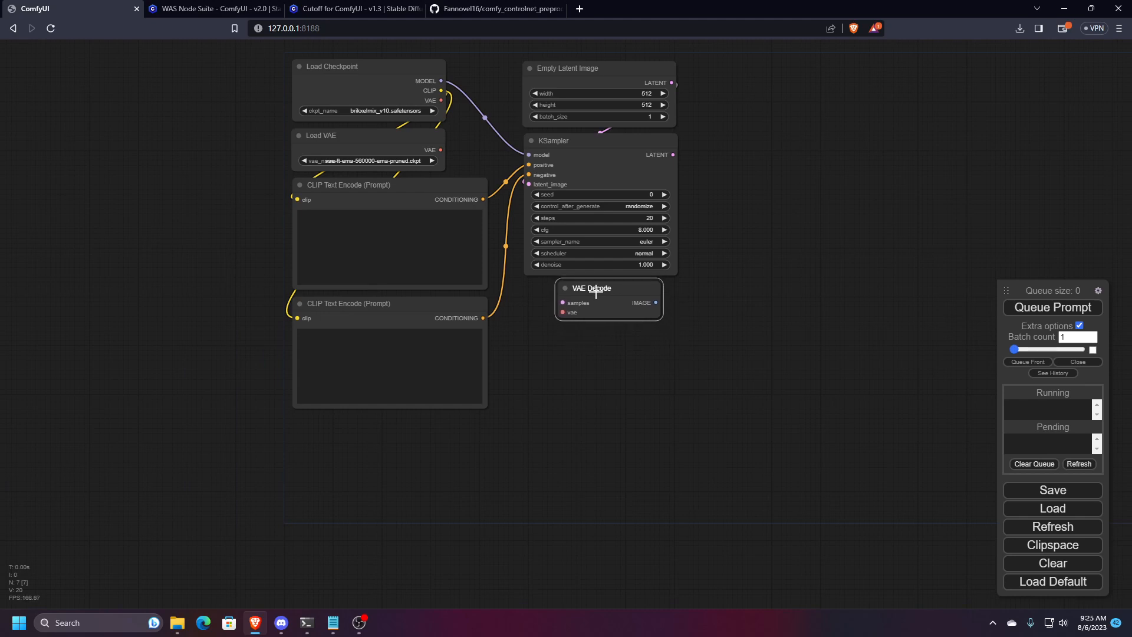
# - Nudge the VAE Decode node slightly left beneath the KSampler and fine-tune the Empty Latent Image node's position above it
pyautogui.scroll(5, 596, 233)
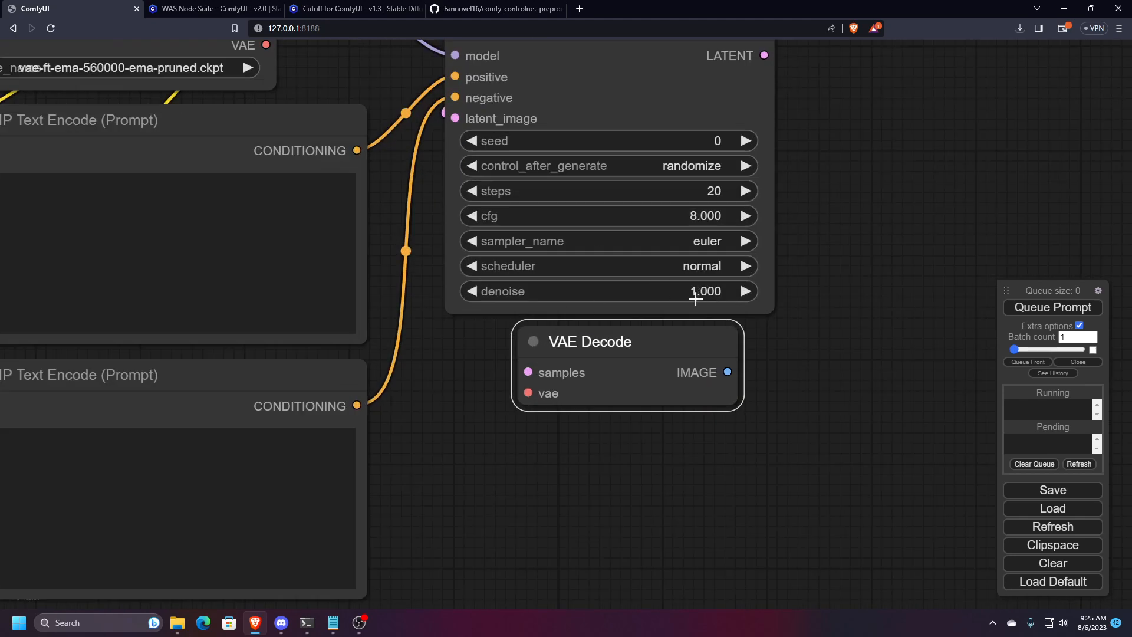
pyautogui.scroll(-4, 707, 306)
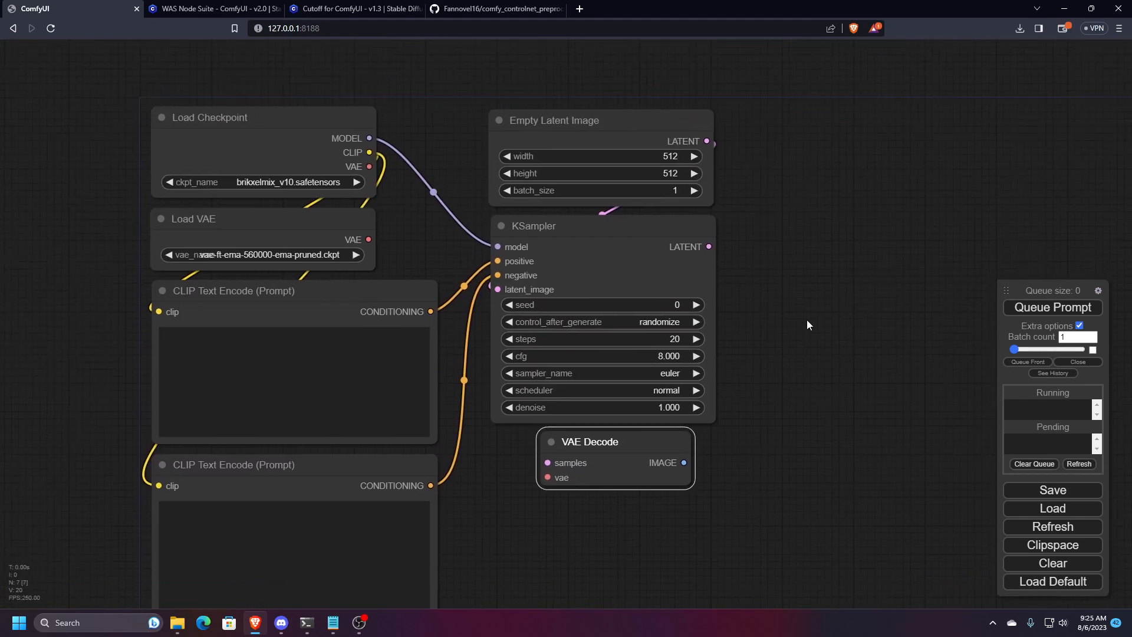
pyautogui.scroll(-1, 802, 330)
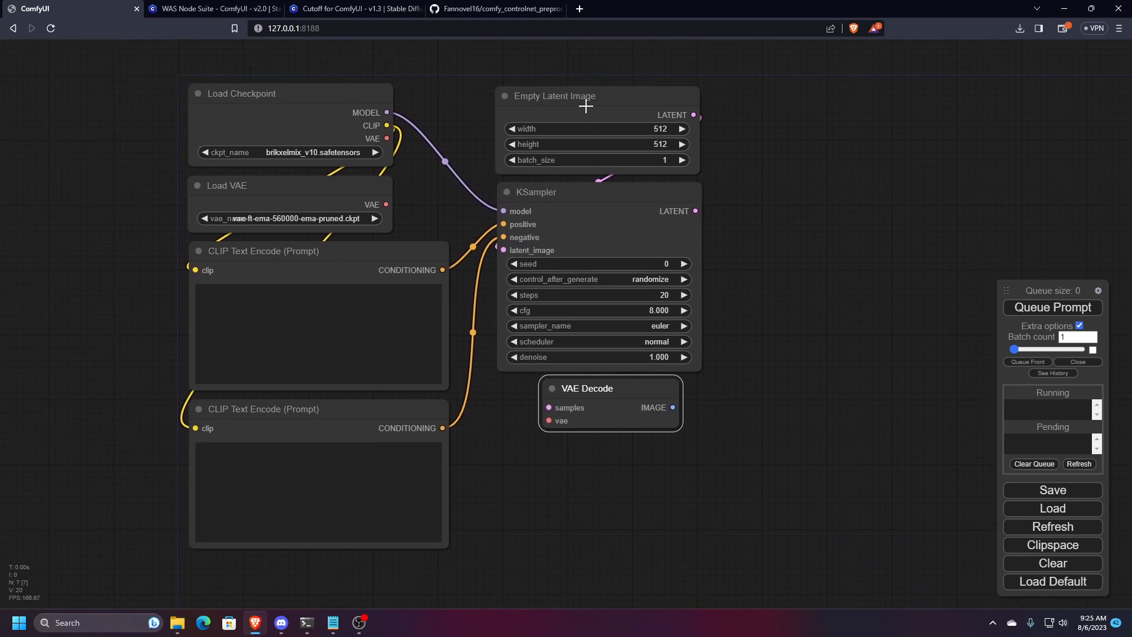
pyautogui.click(587, 95)
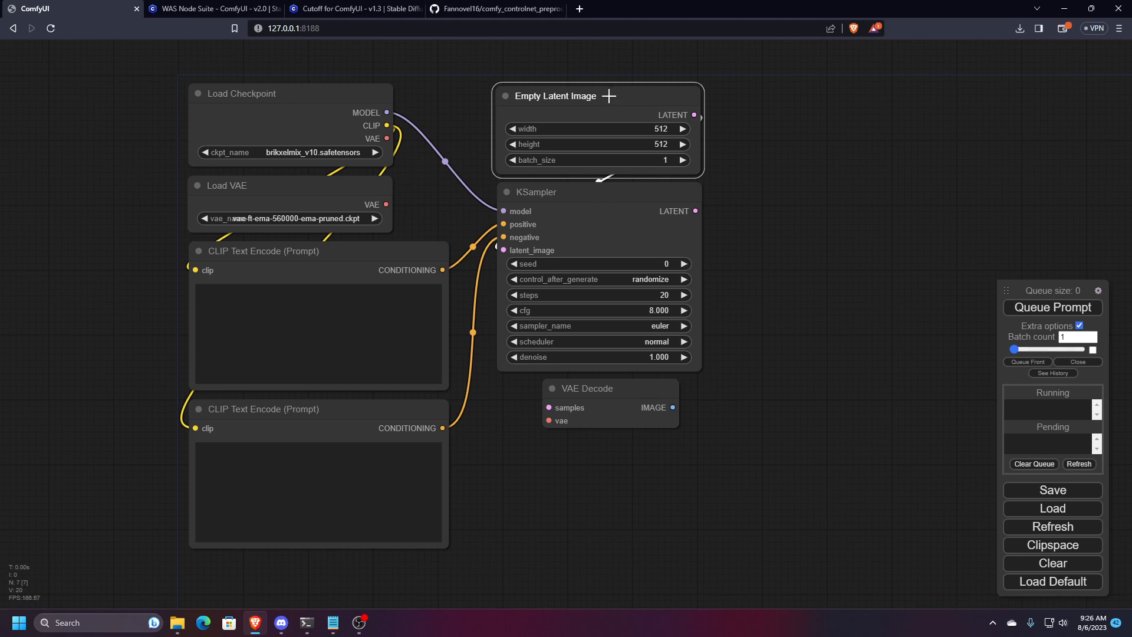
pyautogui.moveTo(607, 95); pyautogui.dragTo(607, 94)
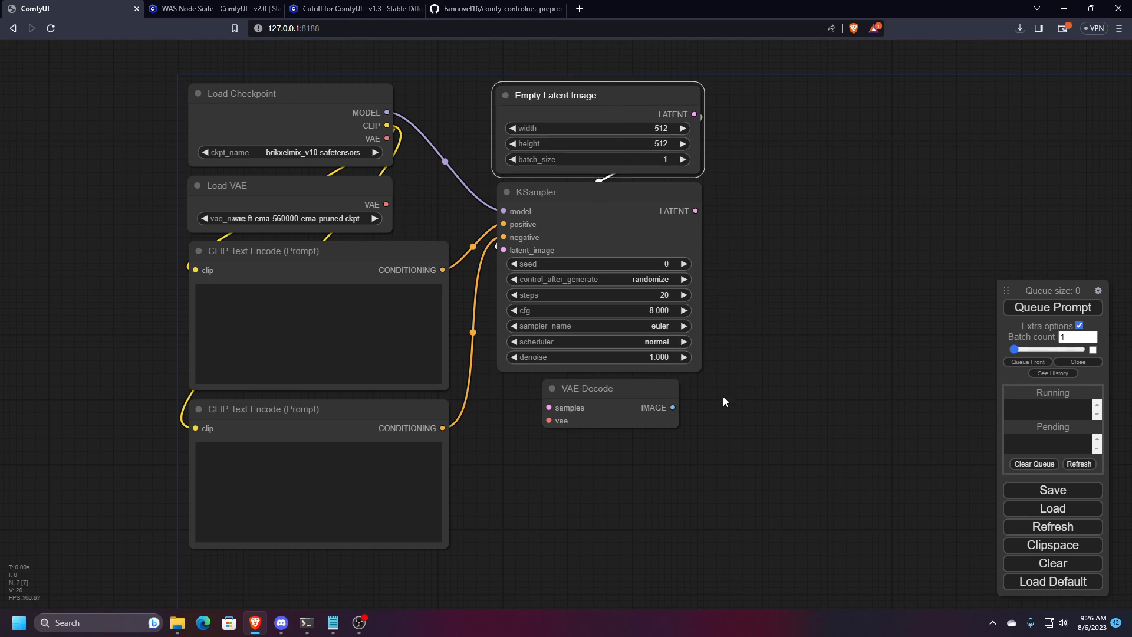
pyautogui.moveTo(606, 391); pyautogui.dragTo(598, 391)
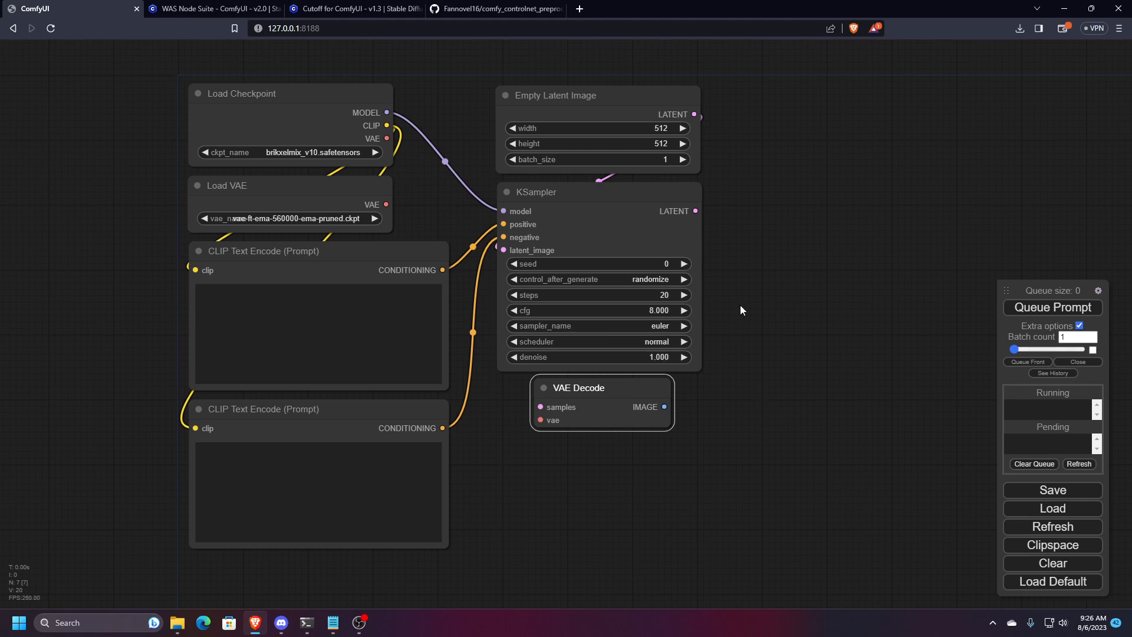
pyautogui.click(721, 378)
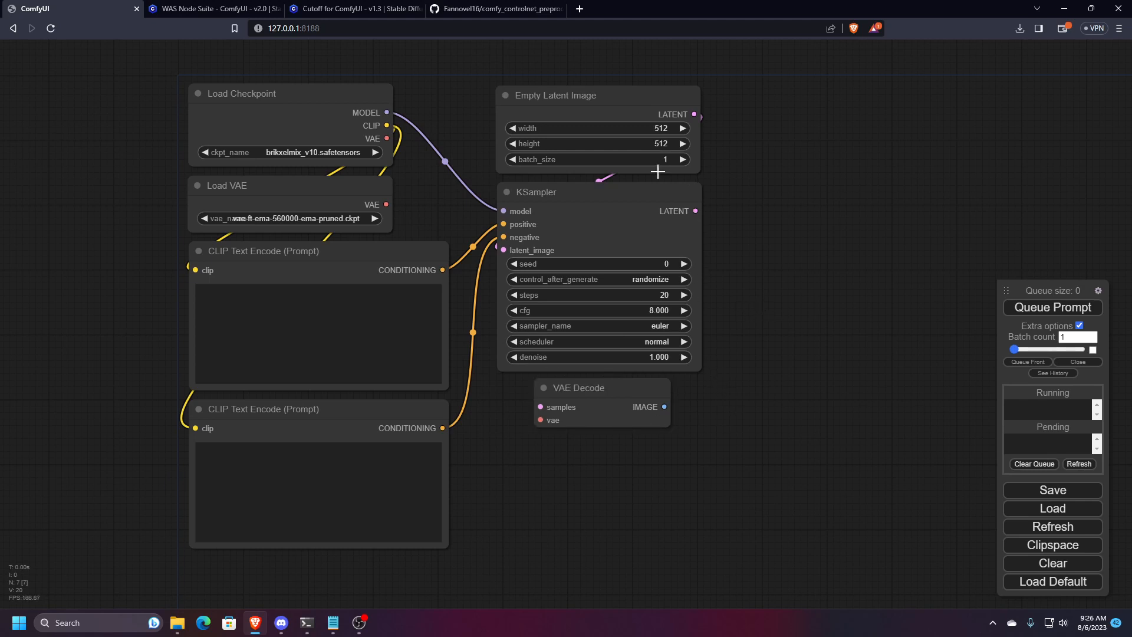
pyautogui.moveTo(640, 111); pyautogui.dragTo(643, 113)
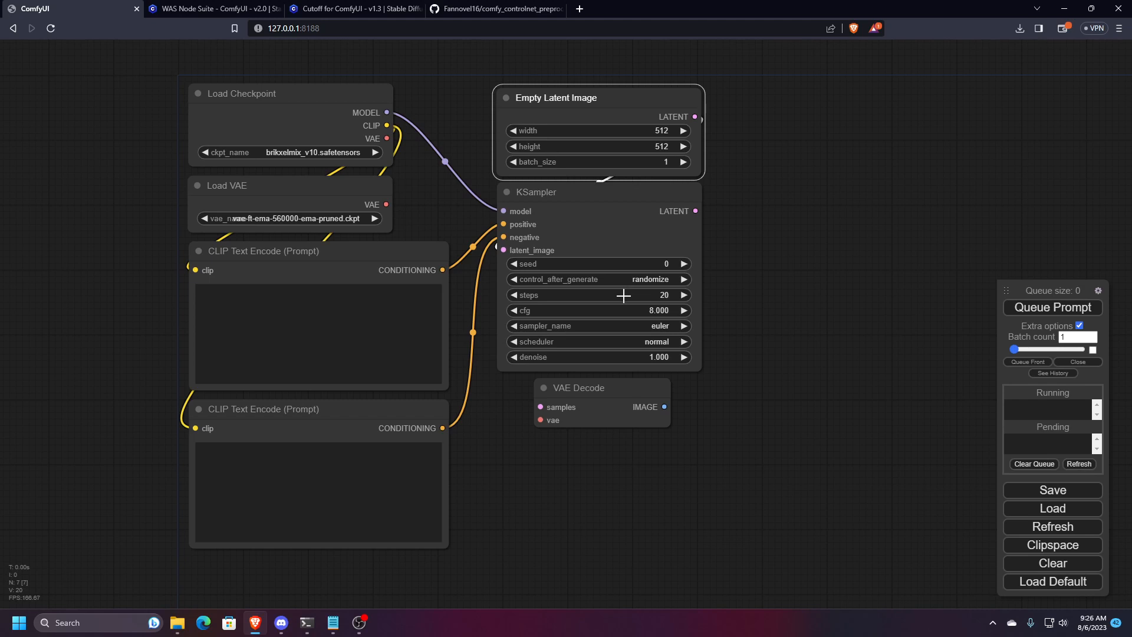
# - Connect the KSampler's LATENT output to the VAE Decode samples input and the Load VAE node's VAE output to its vae input
pyautogui.scroll(1, 621, 313)
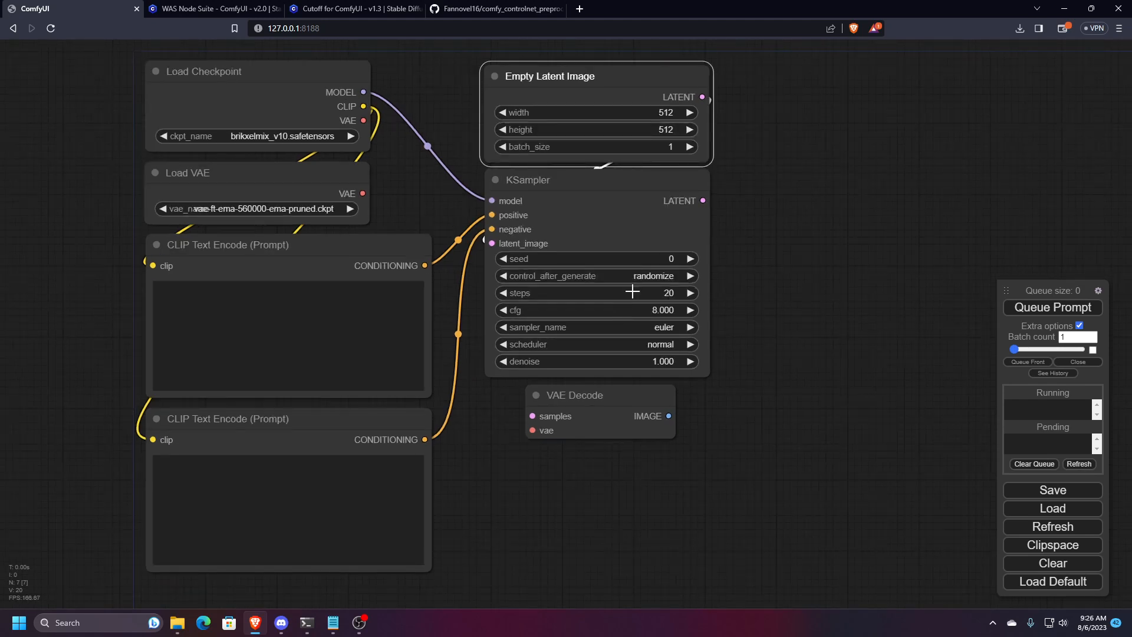
pyautogui.scroll(-3, 787, 443)
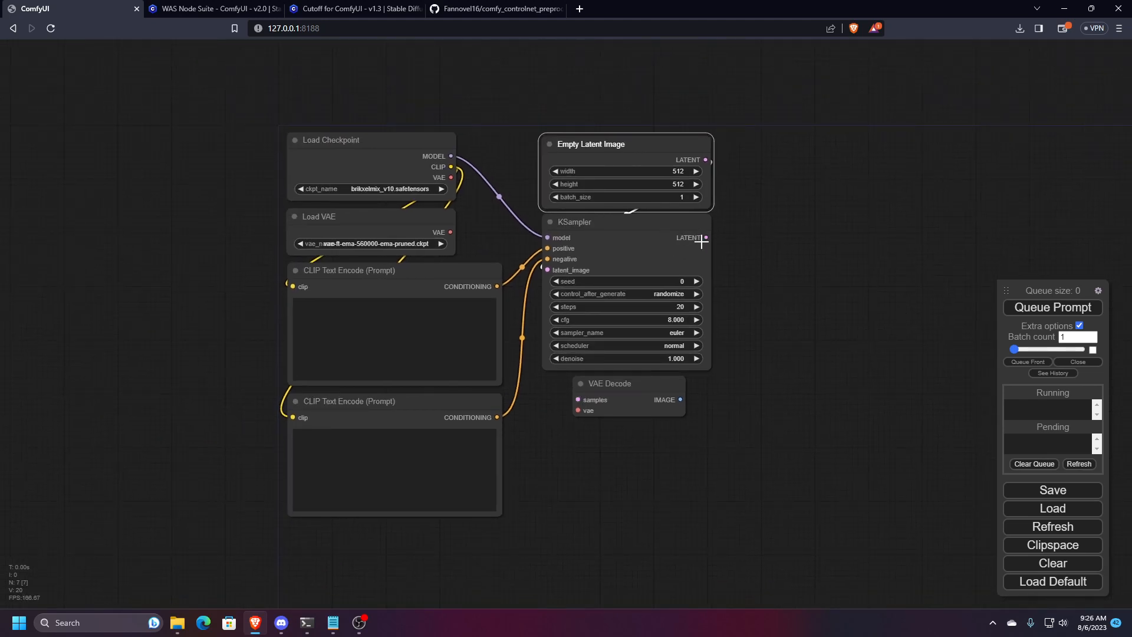
pyautogui.moveTo(705, 237); pyautogui.dragTo(450, 232)
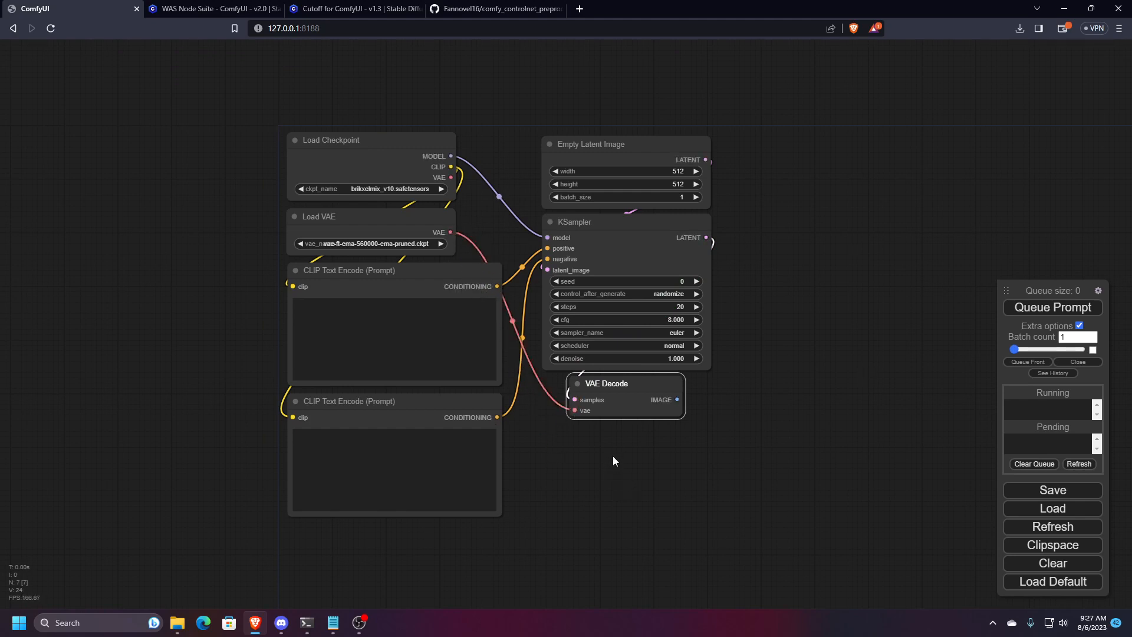
# - Add a Save Image node beneath VAE Decode fed by its IMAGE output, and delete it again
pyautogui.moveTo(656, 496); pyautogui.dragTo(639, 423)
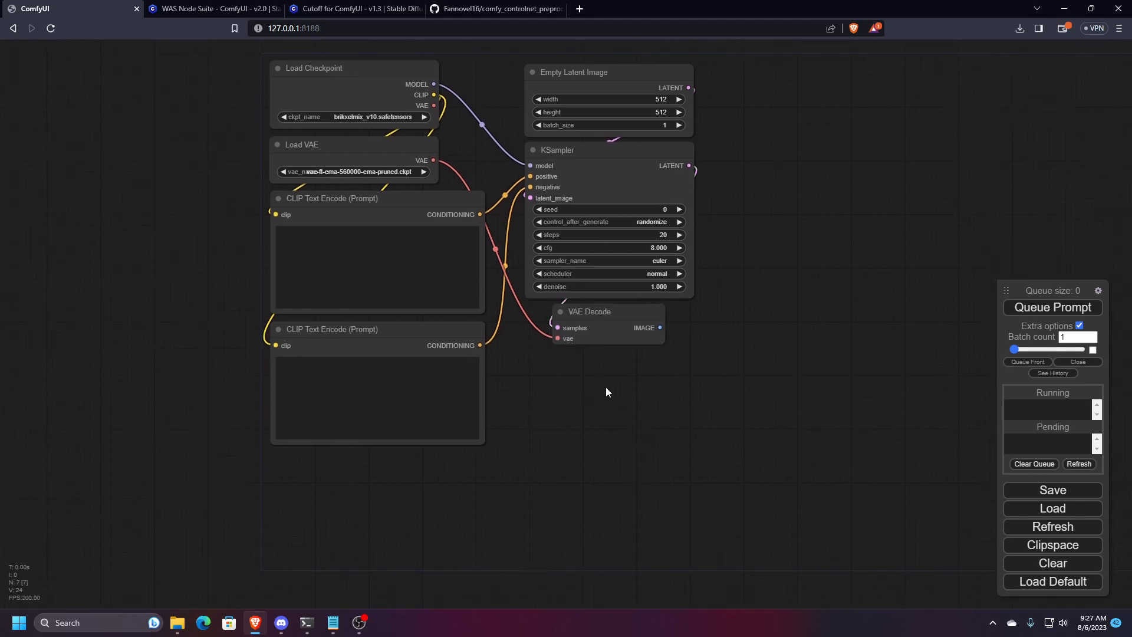
pyautogui.moveTo(659, 328); pyautogui.dragTo(607, 391)
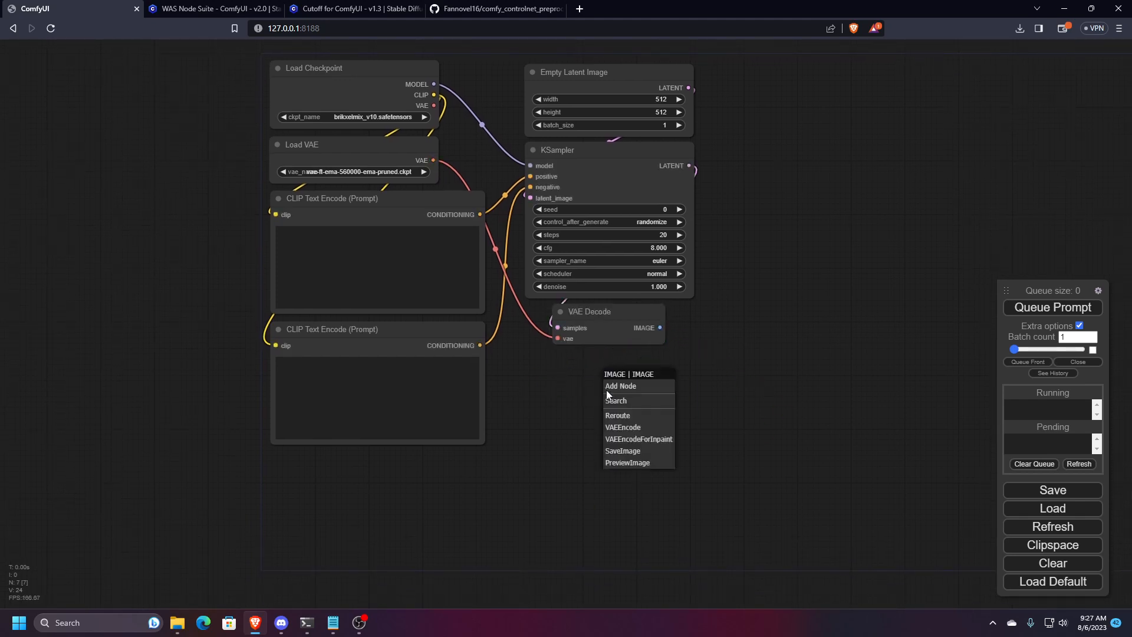
pyautogui.doubleClick(571, 408)
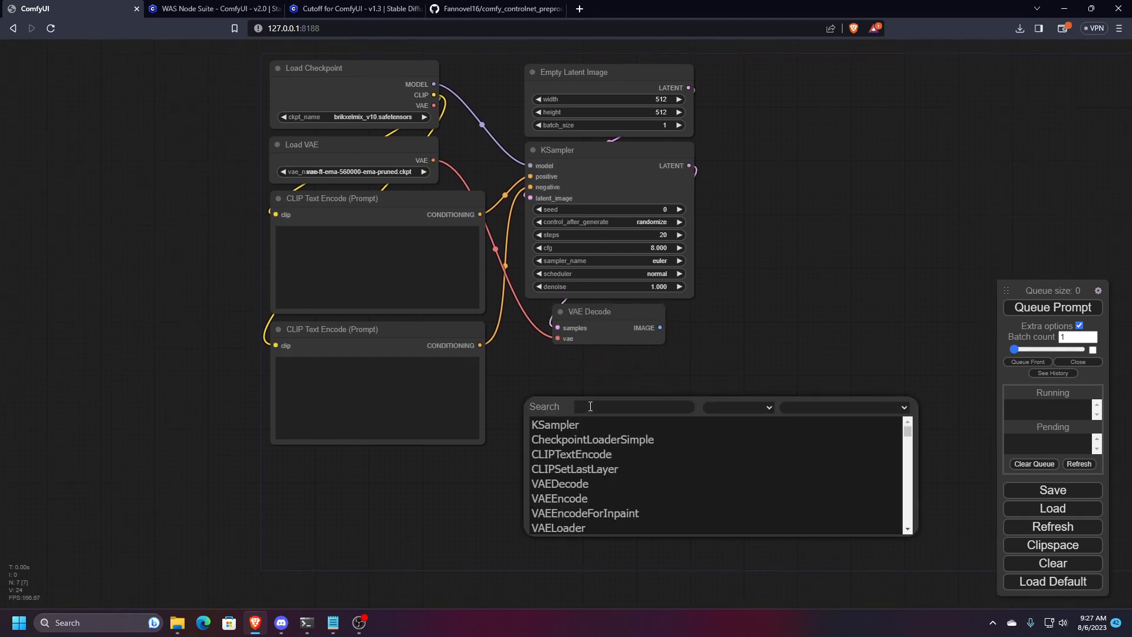
pyautogui.write('save')
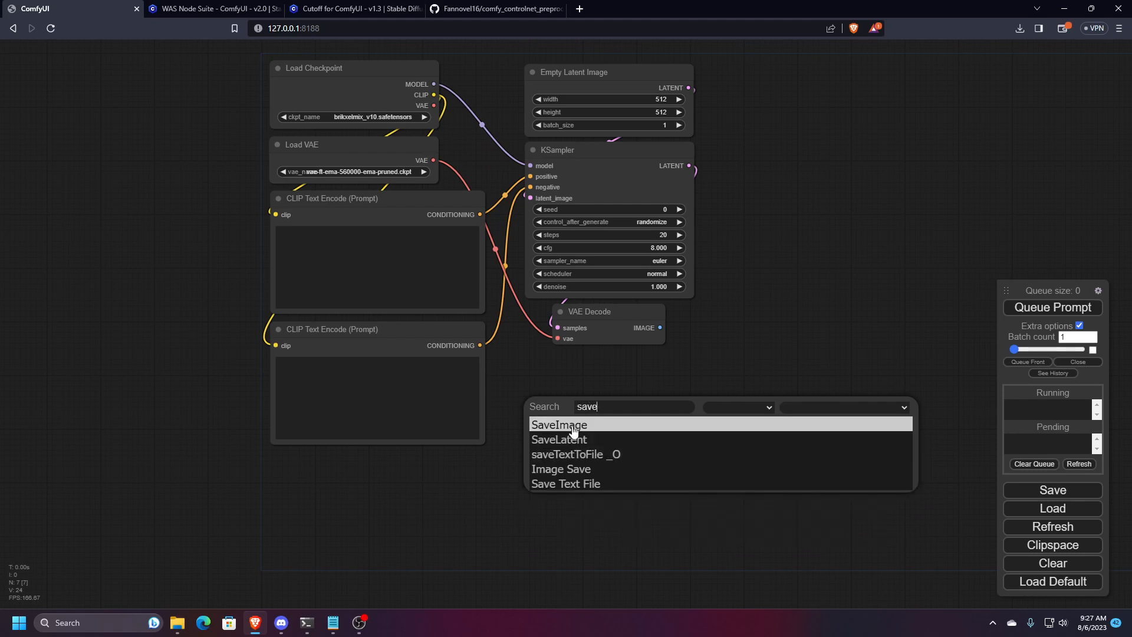
pyautogui.click(582, 427)
pyautogui.moveTo(677, 421); pyautogui.dragTo(631, 382)
pyautogui.moveTo(532, 380); pyautogui.dragTo(663, 328)
pyautogui.press('Delete')
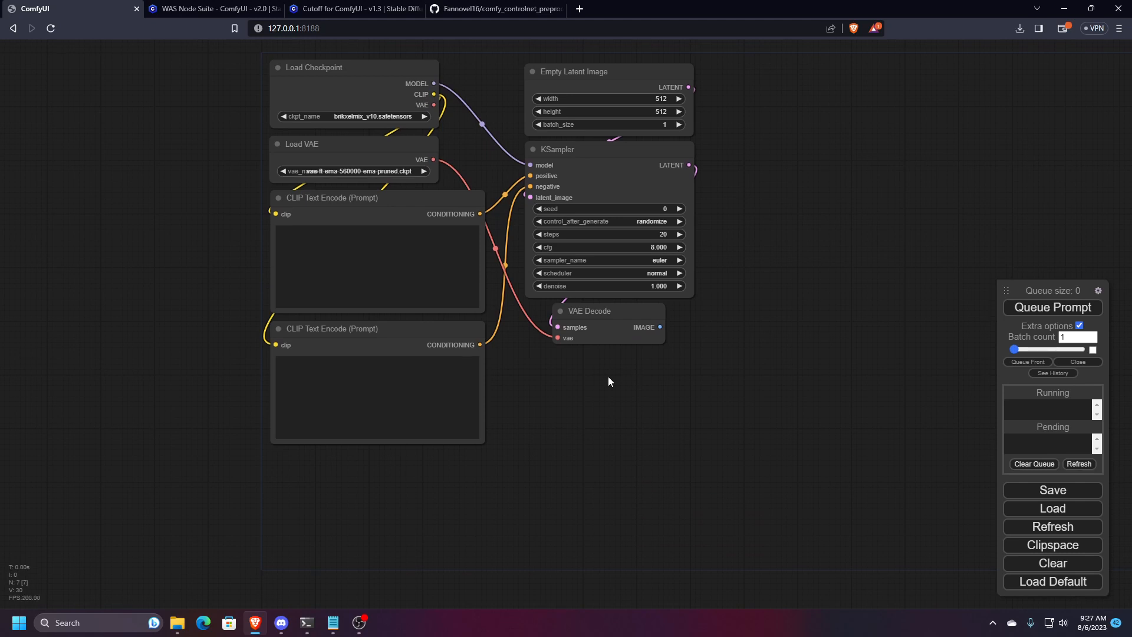
# - Add a Preview Image node directly beneath VAE Decode and connect it to the VAE Decode IMAGE output
pyautogui.doubleClick(607, 376)
pyautogui.write('preview')
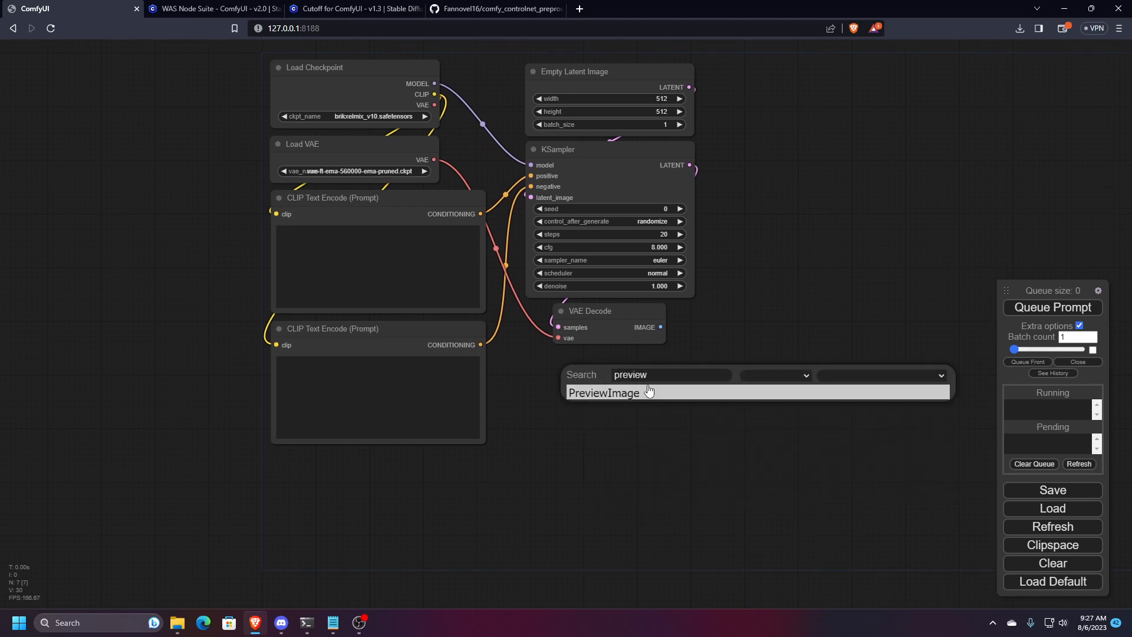
pyautogui.click(649, 392)
pyautogui.moveTo(621, 366)
pyautogui.mouseDown()
pyautogui.moveTo(571, 366)
pyautogui.moveTo(661, 324)
pyautogui.moveTo(640, 365)
pyautogui.mouseUp()
pyautogui.scroll(-3, 708, 348)
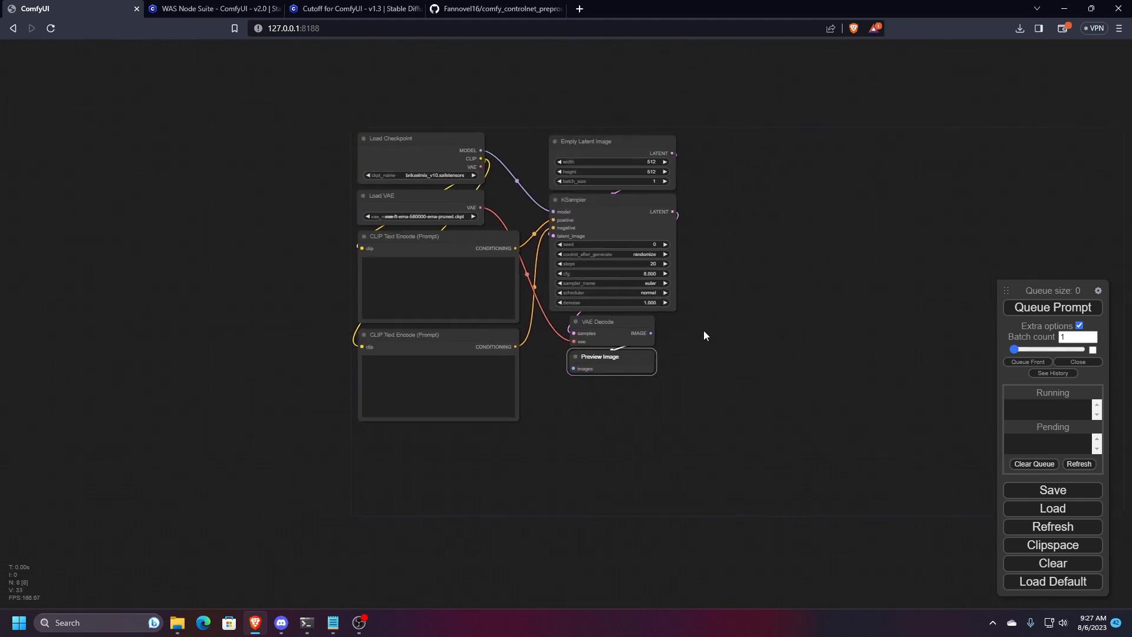
pyautogui.click(703, 334)
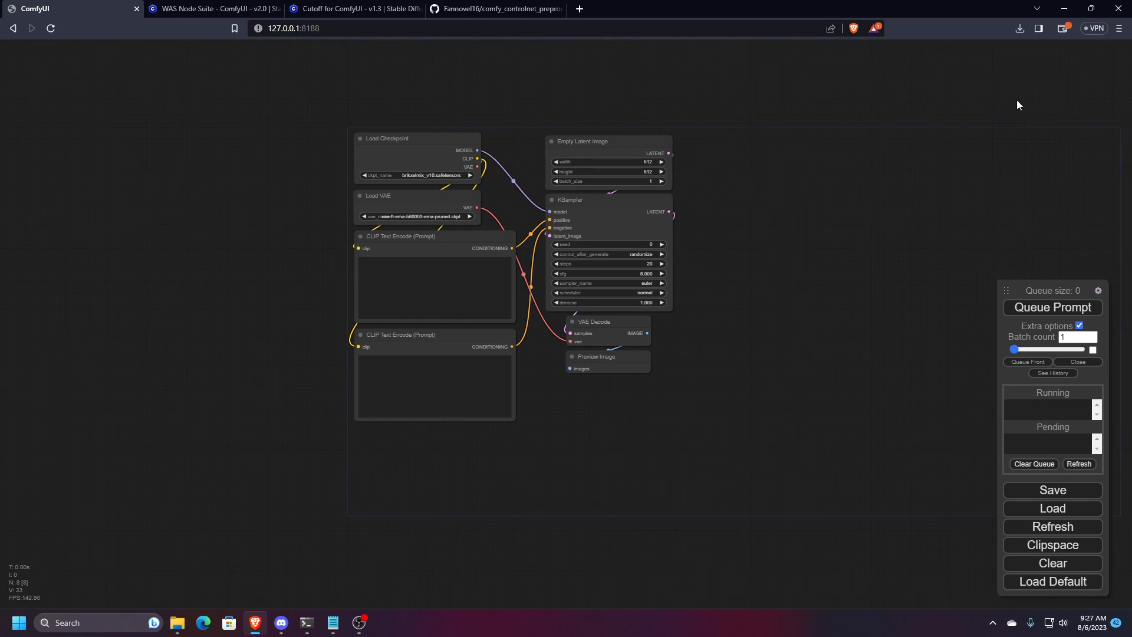
pyautogui.scroll(2, 593, 380)
pyautogui.scroll(3, 593, 384)
pyautogui.moveTo(625, 387); pyautogui.dragTo(616, 424)
pyautogui.click(607, 378)
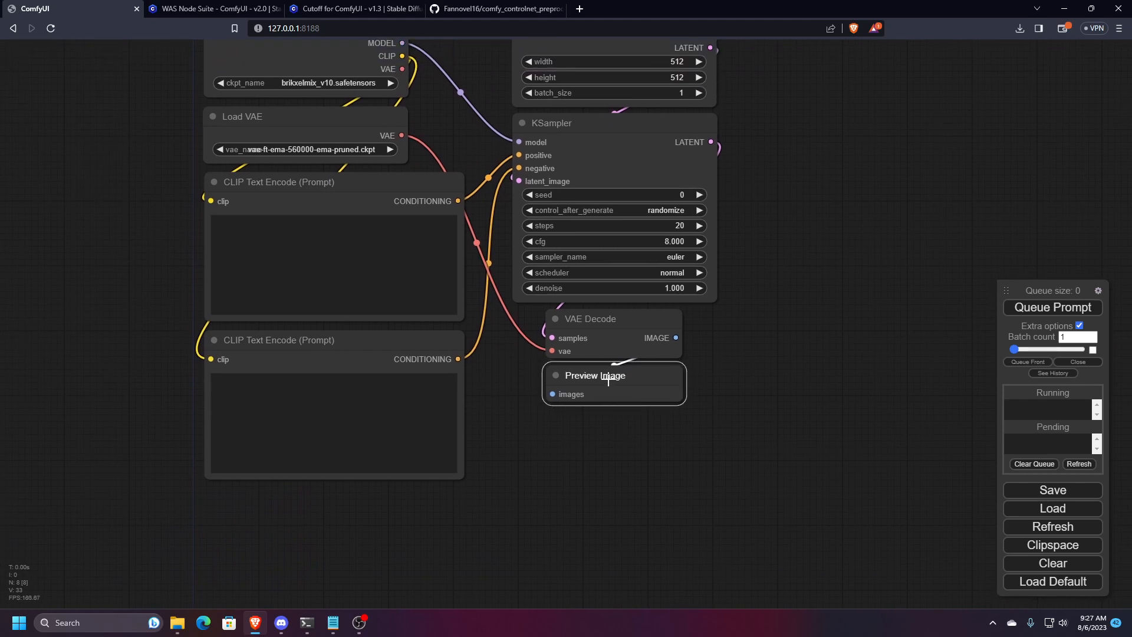
pyautogui.scroll(-3, 732, 422)
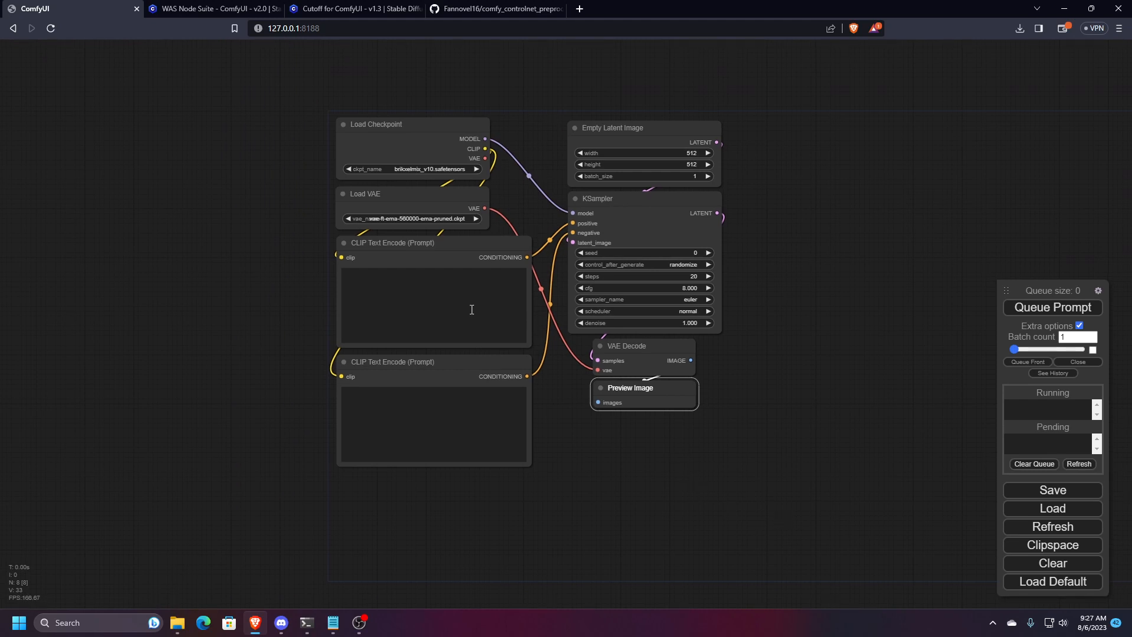
# - Enter "nsfw, nudity, low quality, bad quality" as the negative prompt in the lower CLIP Text Encode node
pyautogui.click(367, 403)
pyautogui.scroll(2, 650, 229)
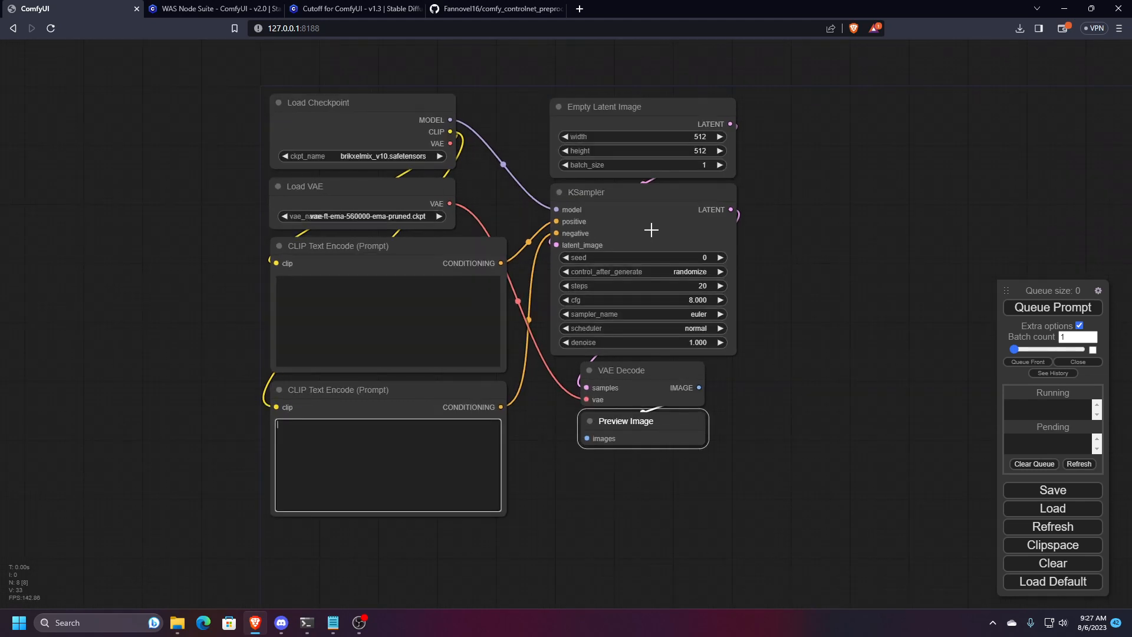
pyautogui.moveTo(513, 434); pyautogui.dragTo(684, 418)
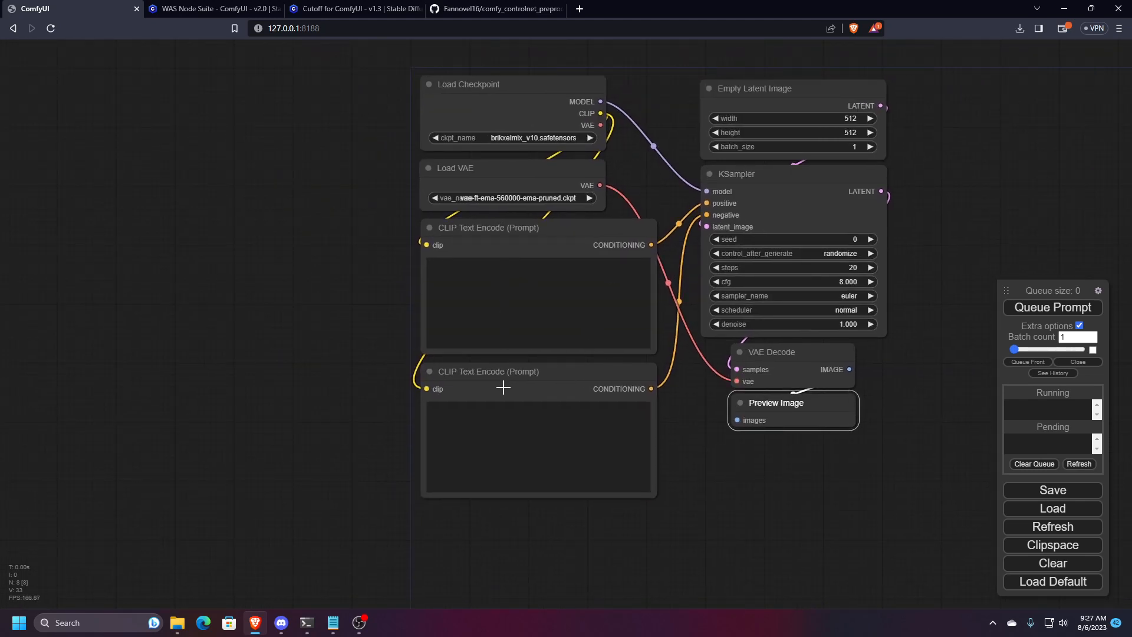
pyautogui.click(490, 438)
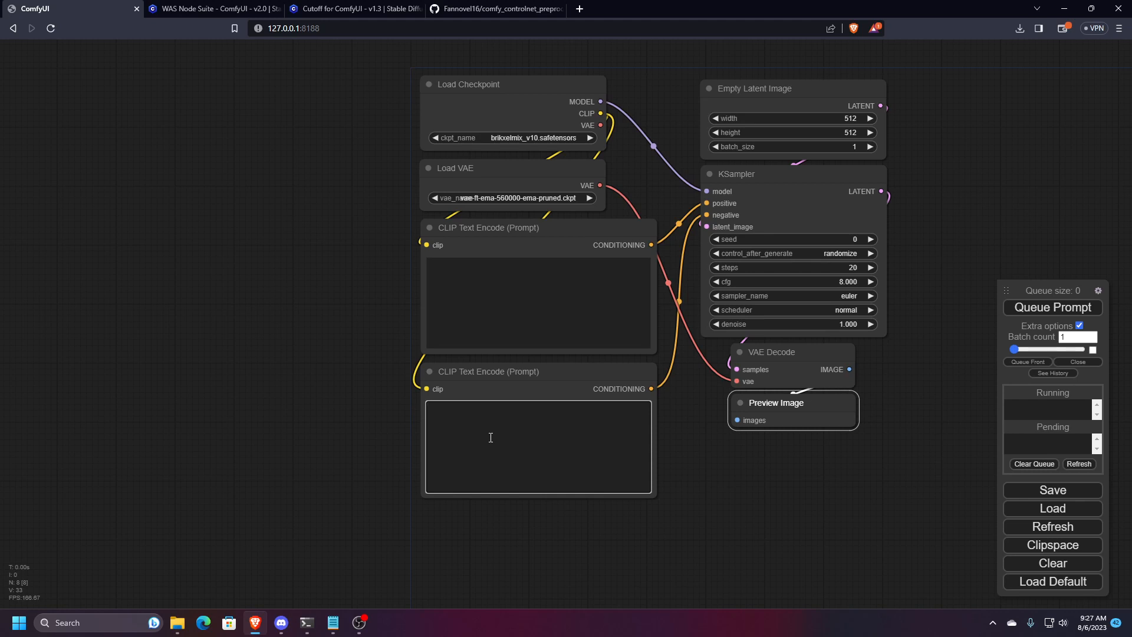
pyautogui.scroll(6, 492, 422)
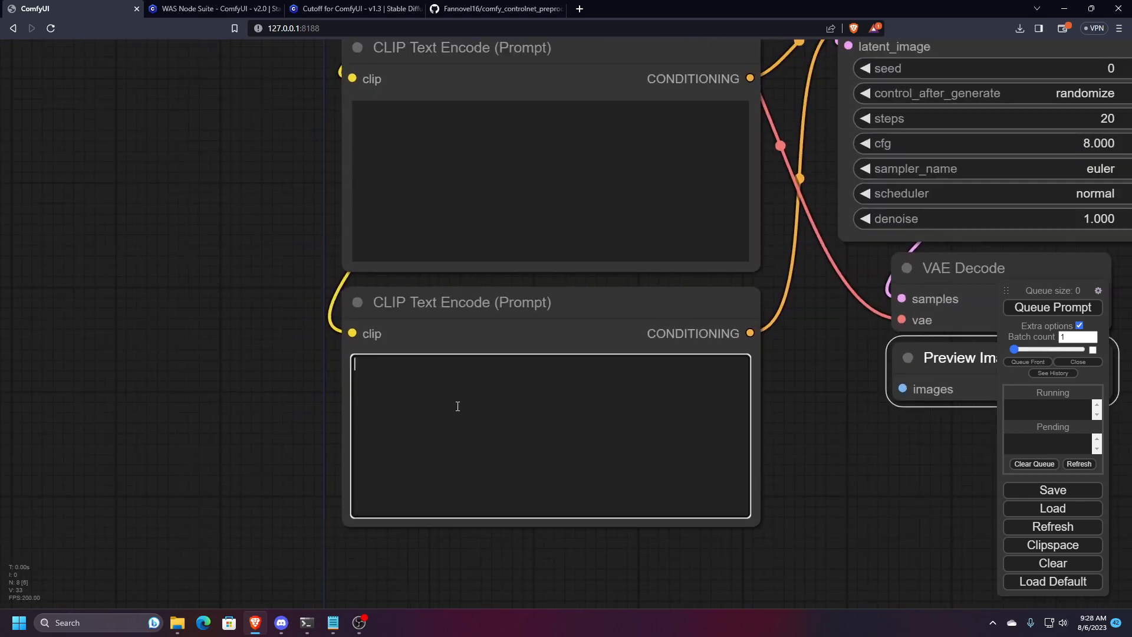
pyautogui.write('nsfw, nudity, low quality')
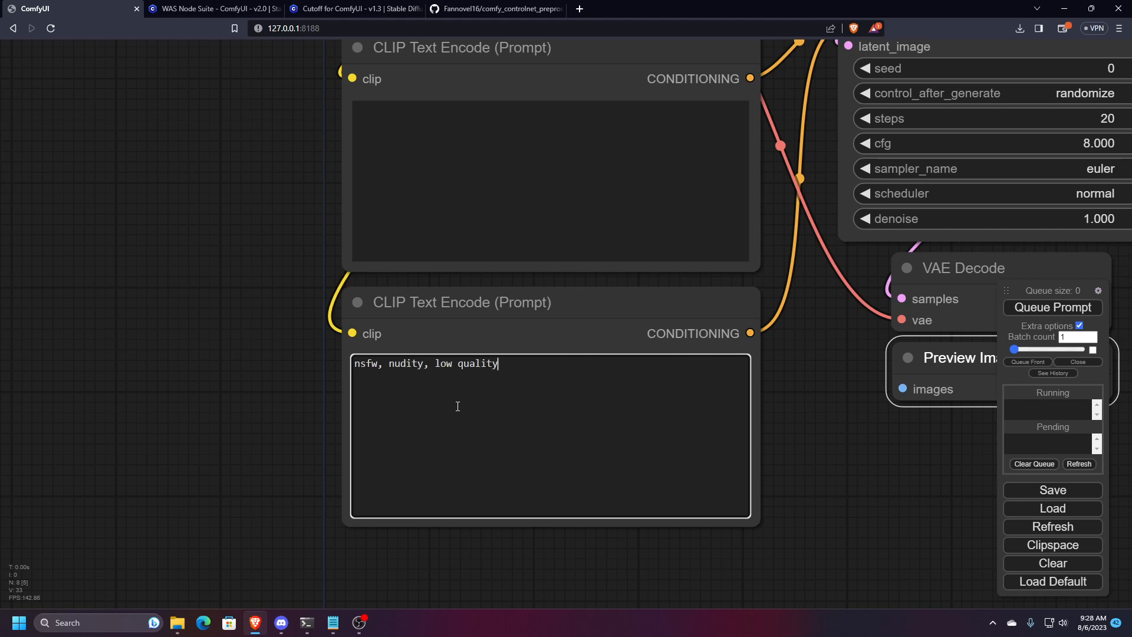
pyautogui.write(', bad quality')
pyautogui.click(184, 304)
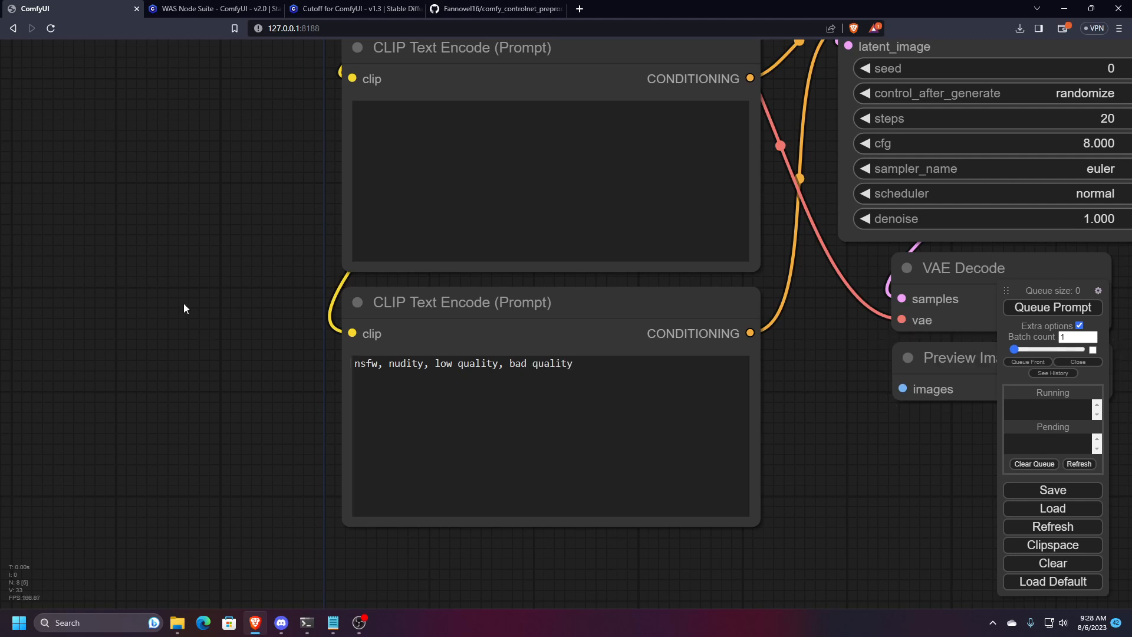
# - Enter "portrait of Anthony Hopkins as a baker, high resolution, cinematic, detailed" as the positive prompt in the upper CLIP Text Encode node
pyautogui.scroll(-3, 222, 245)
pyautogui.click(371, 261)
pyautogui.write('portrait of')
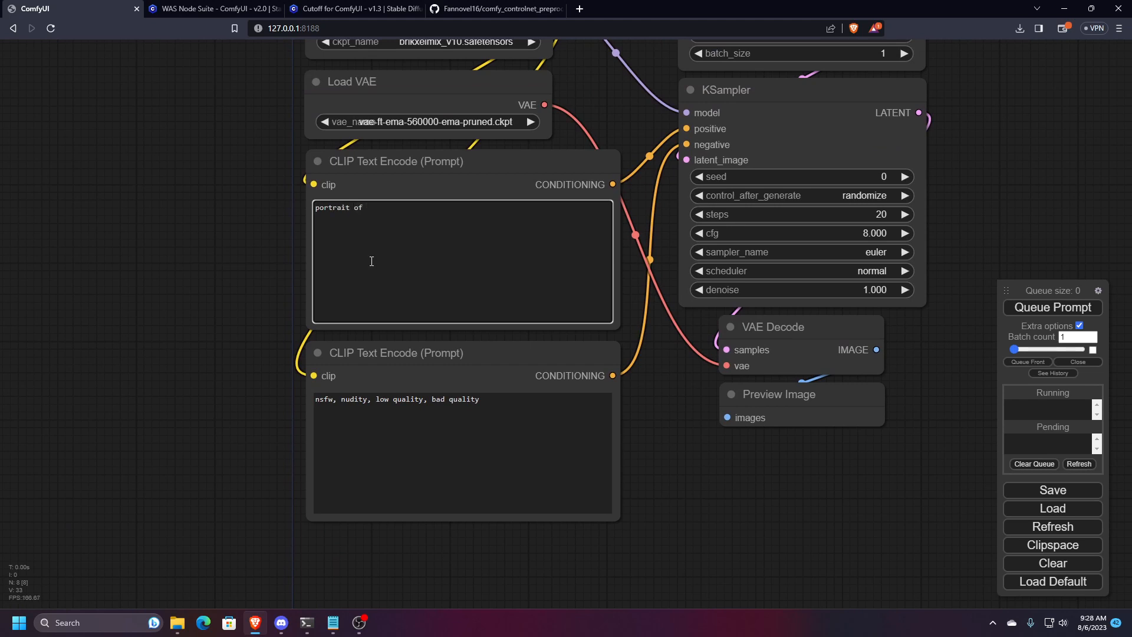
pyautogui.scroll(2, 276, 241)
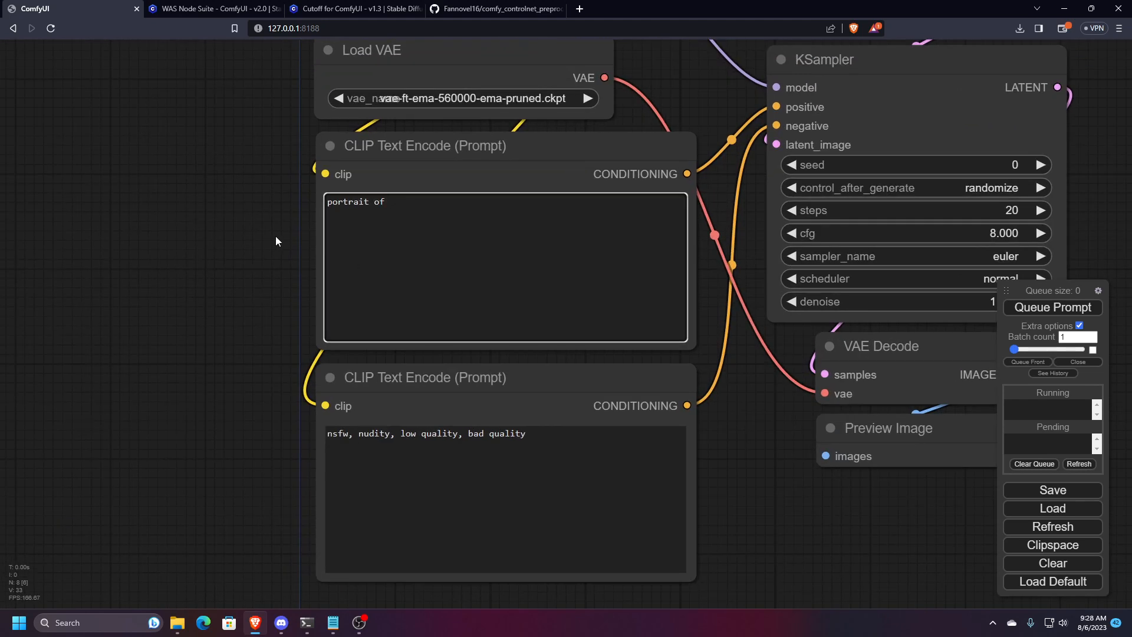
pyautogui.write('of Anthony Hopkins,')
pyautogui.press('BackSpace')
pyautogui.press('BackSpace')
pyautogui.write('as a baker, high resolution, cinematic, ')
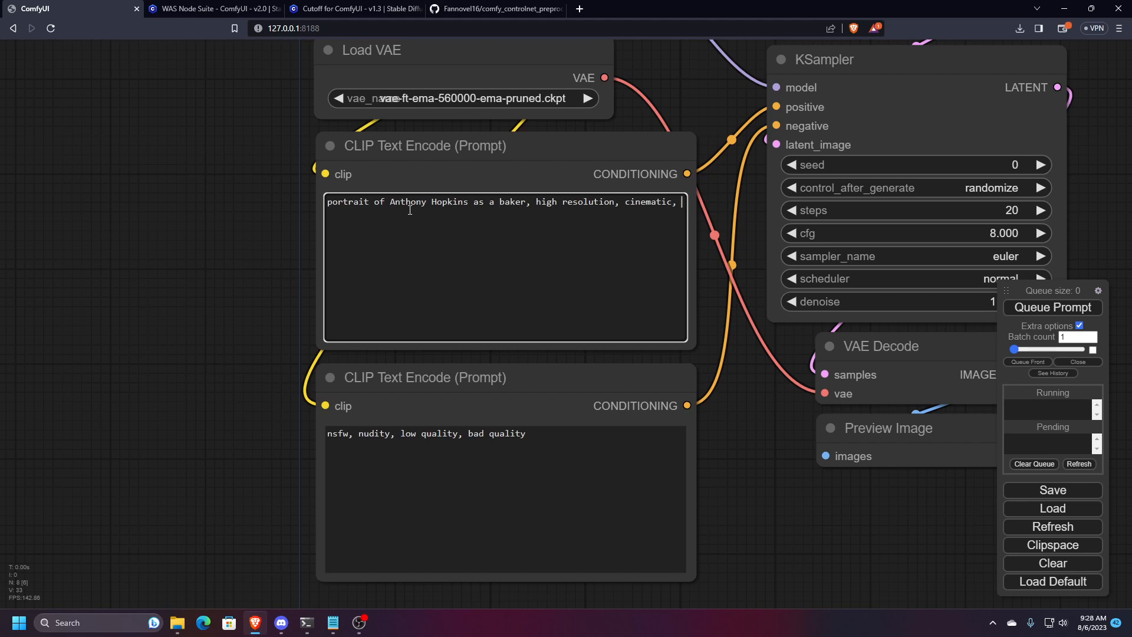
pyautogui.write('detailed')
# - Queue the prompt to generate a first image with the completed workflow
pyautogui.scroll(-4, 787, 518)
pyautogui.moveTo(786, 521); pyautogui.dragTo(547, 501)
pyautogui.scroll(4, 554, 507)
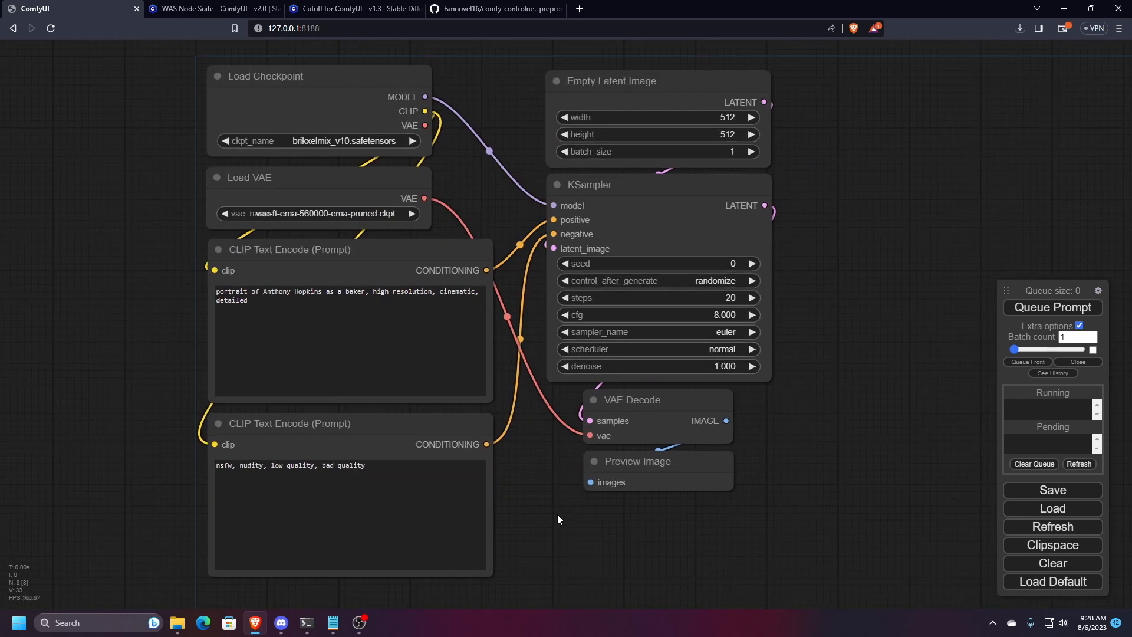
pyautogui.click(1017, 306)
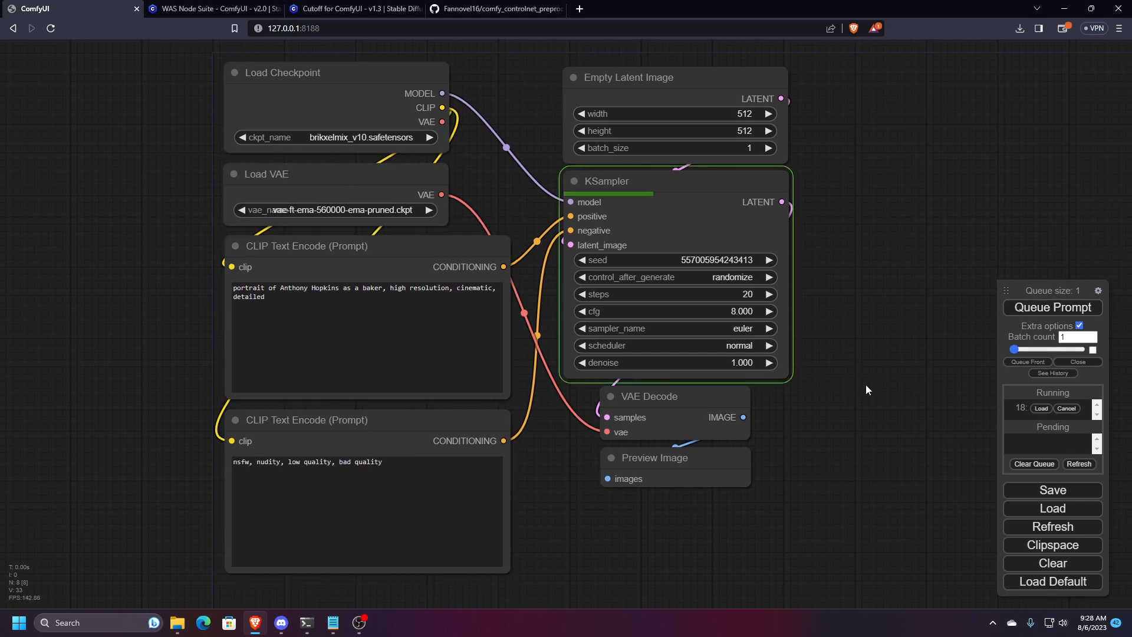
# - Examine the generated portrait in the Preview Image node up close and in the context of the workflow
pyautogui.scroll(8, 758, 413)
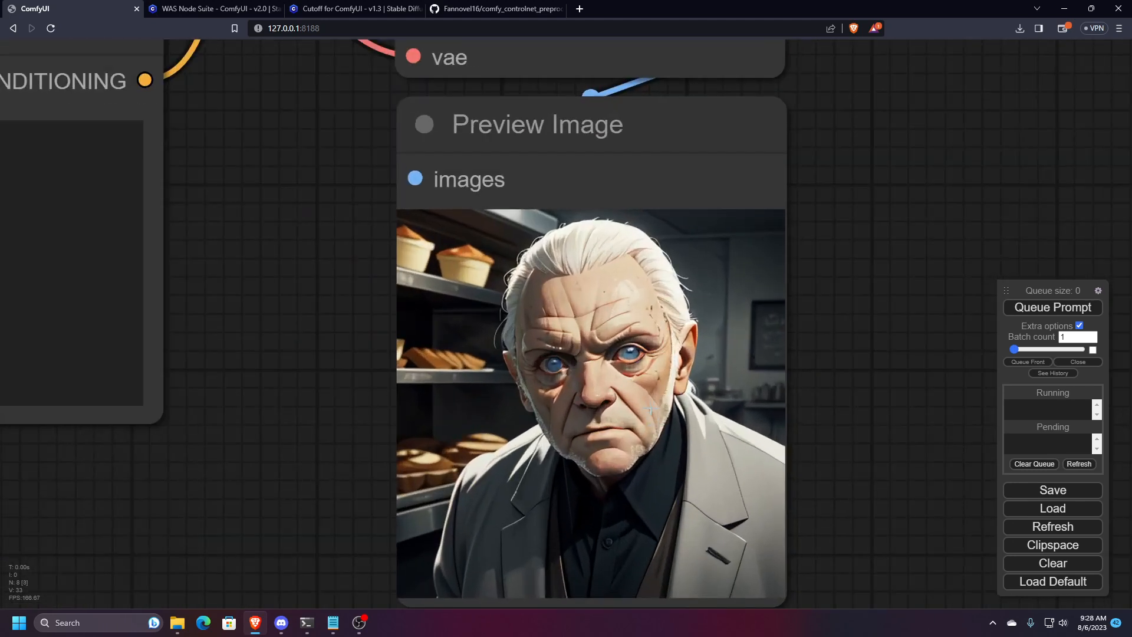
pyautogui.scroll(-1, 651, 408)
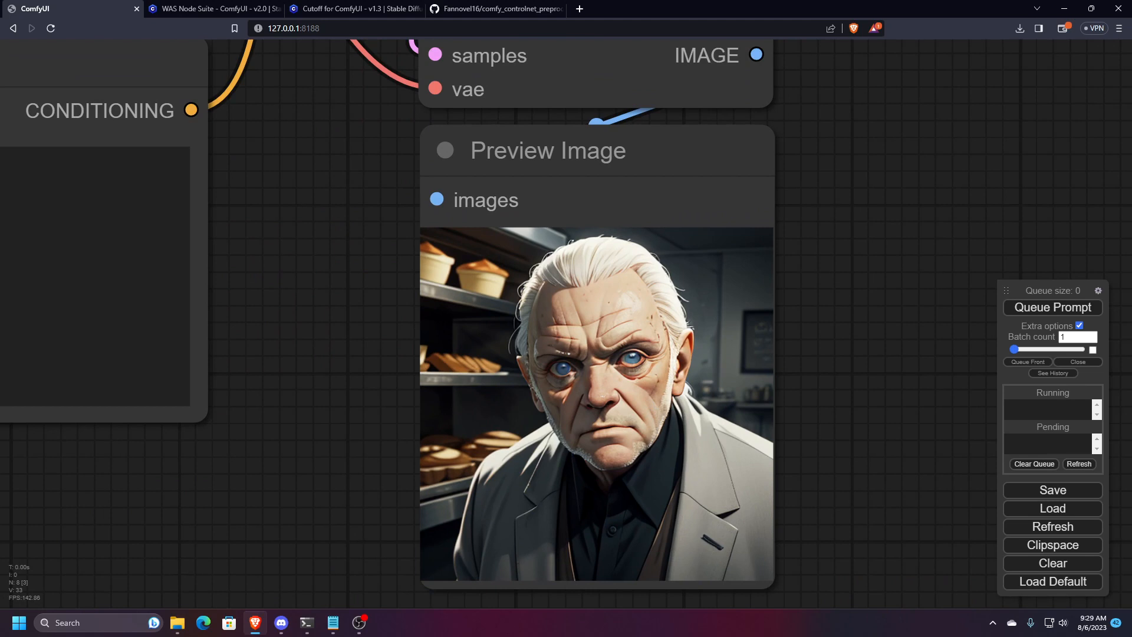
pyautogui.scroll(-3, 712, 372)
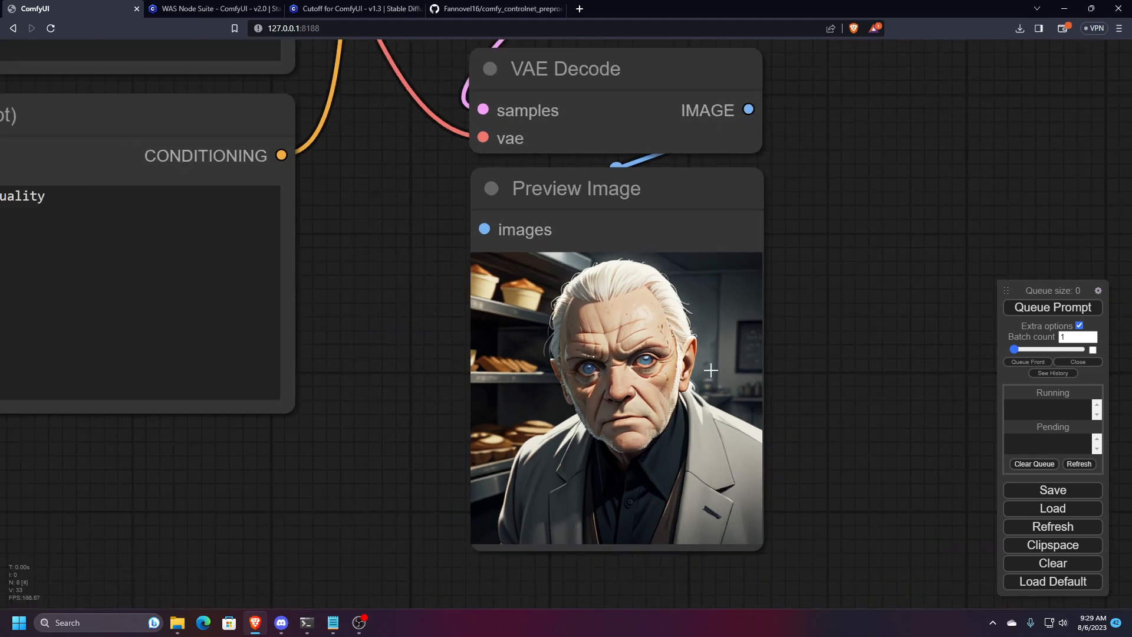
pyautogui.scroll(2, 712, 373)
pyautogui.scroll(-1, 712, 372)
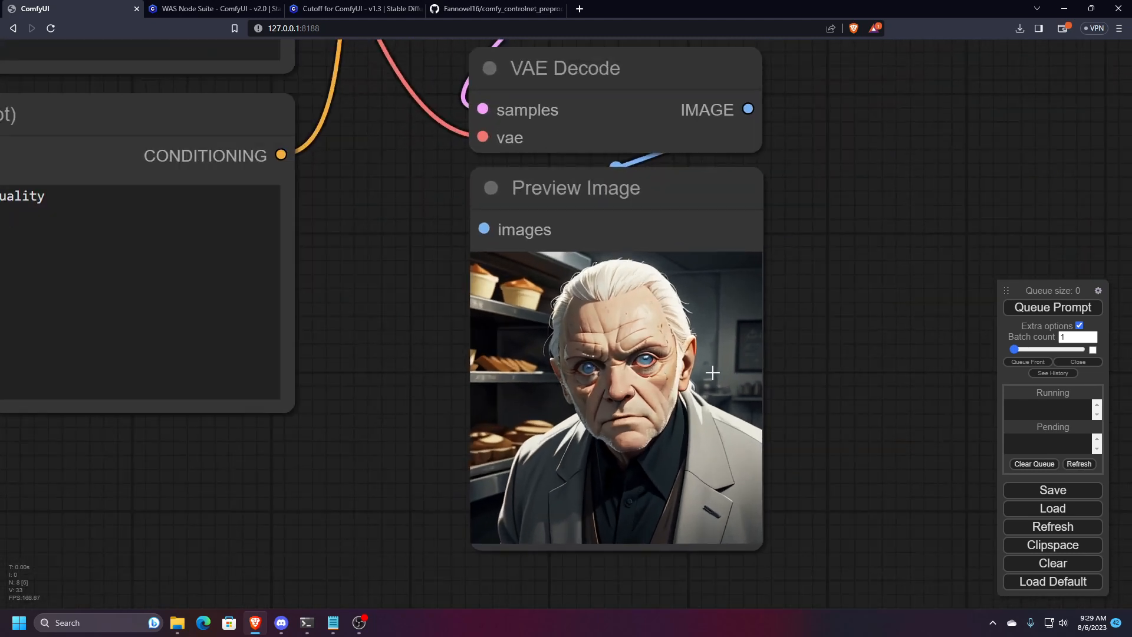
pyautogui.scroll(2, 712, 373)
pyautogui.scroll(-3, 688, 374)
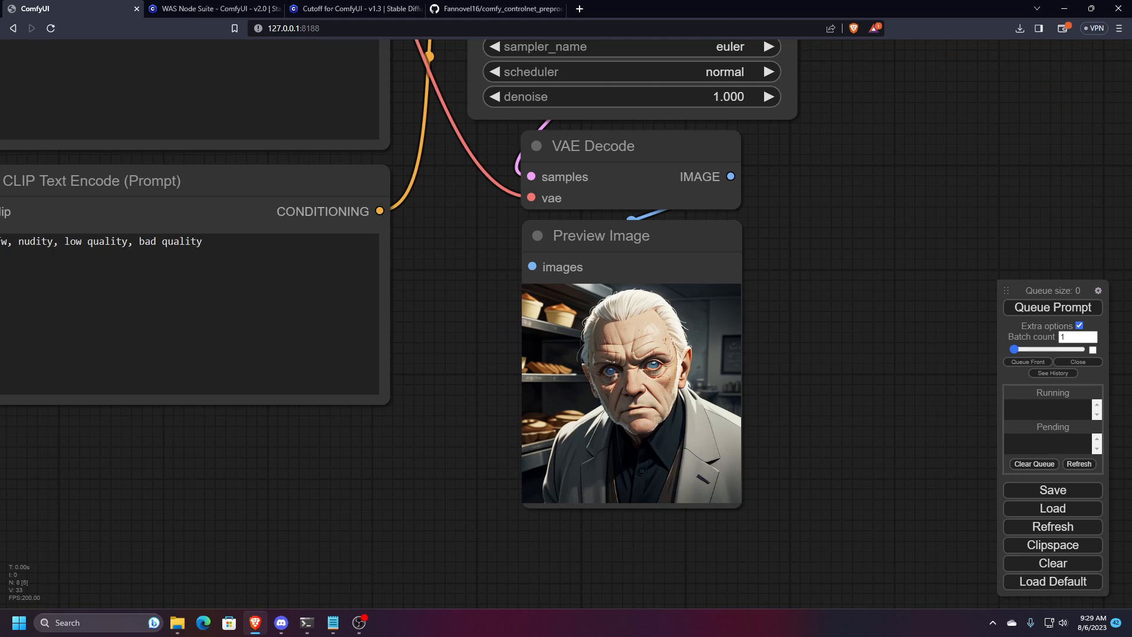
pyautogui.scroll(-4, 831, 323)
pyautogui.scroll(3, 847, 372)
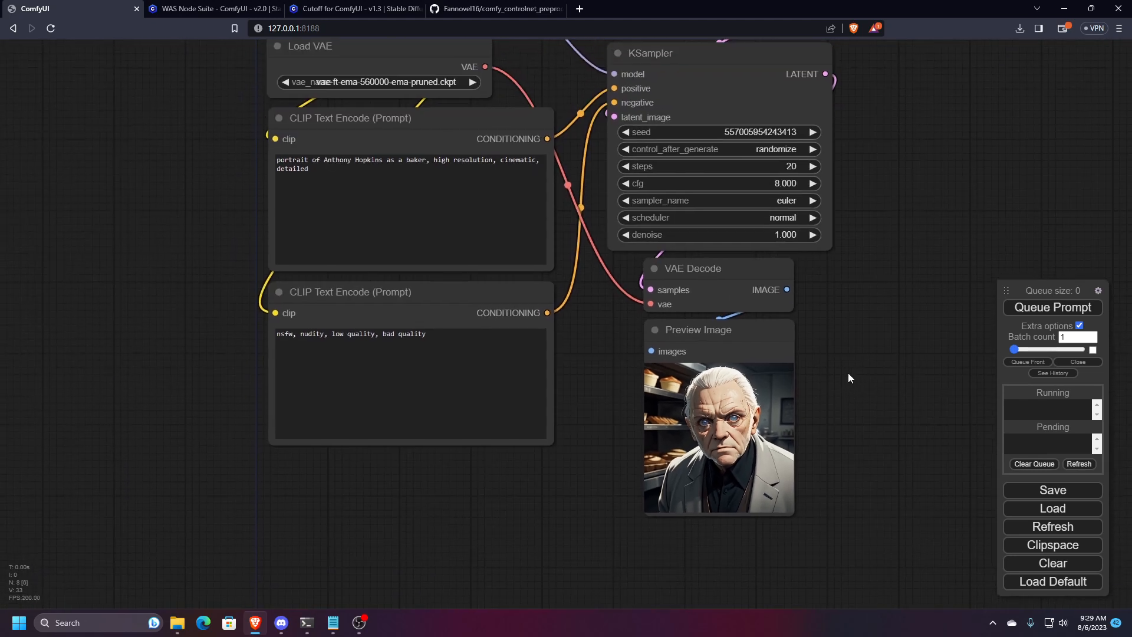
pyautogui.moveTo(841, 368); pyautogui.dragTo(737, 418)
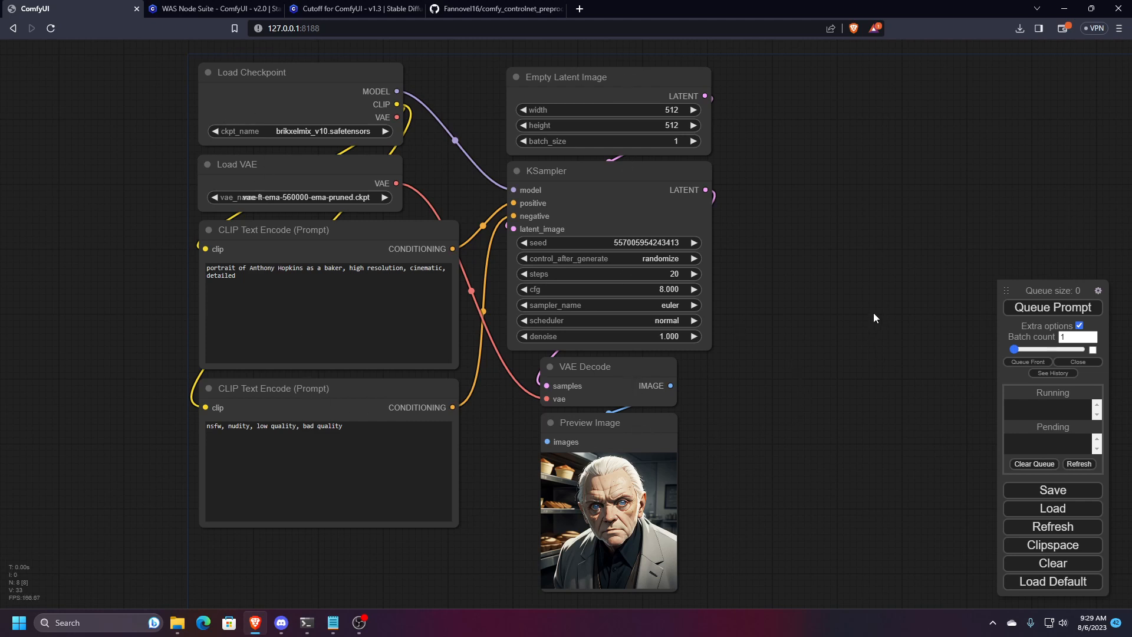
# - Set the Empty Latent Image node's batch_size to 4
pyautogui.scroll(2, 775, 372)
pyautogui.scroll(-1, 766, 331)
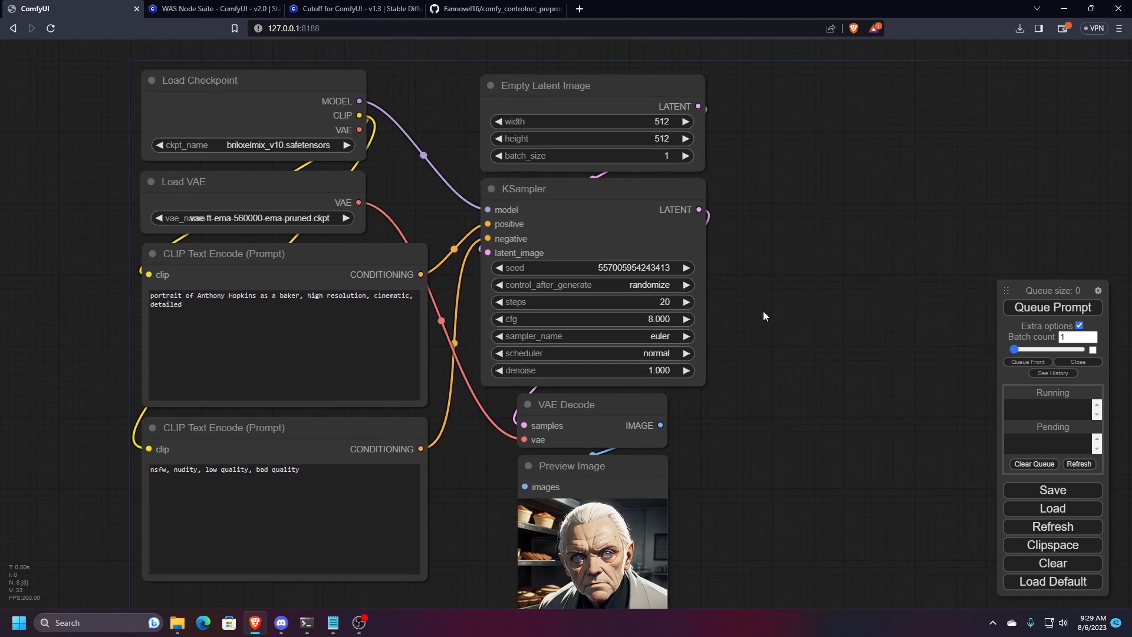
pyautogui.scroll(1, 753, 168)
pyautogui.moveTo(754, 169); pyautogui.dragTo(778, 178)
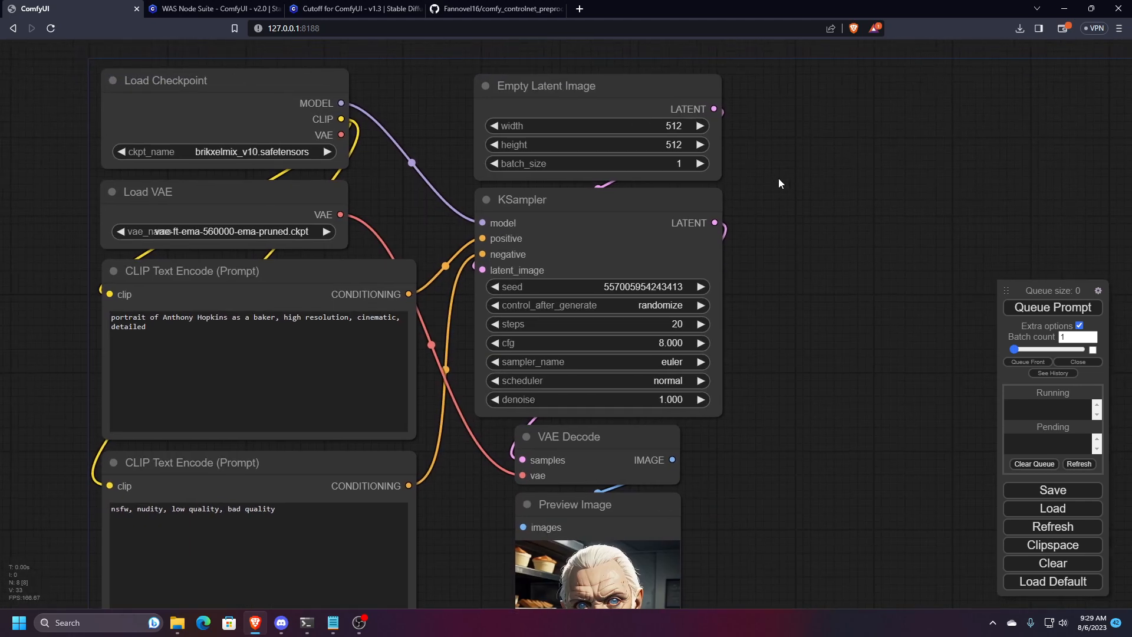
pyautogui.scroll(1, 646, 128)
pyautogui.scroll(1, 646, 127)
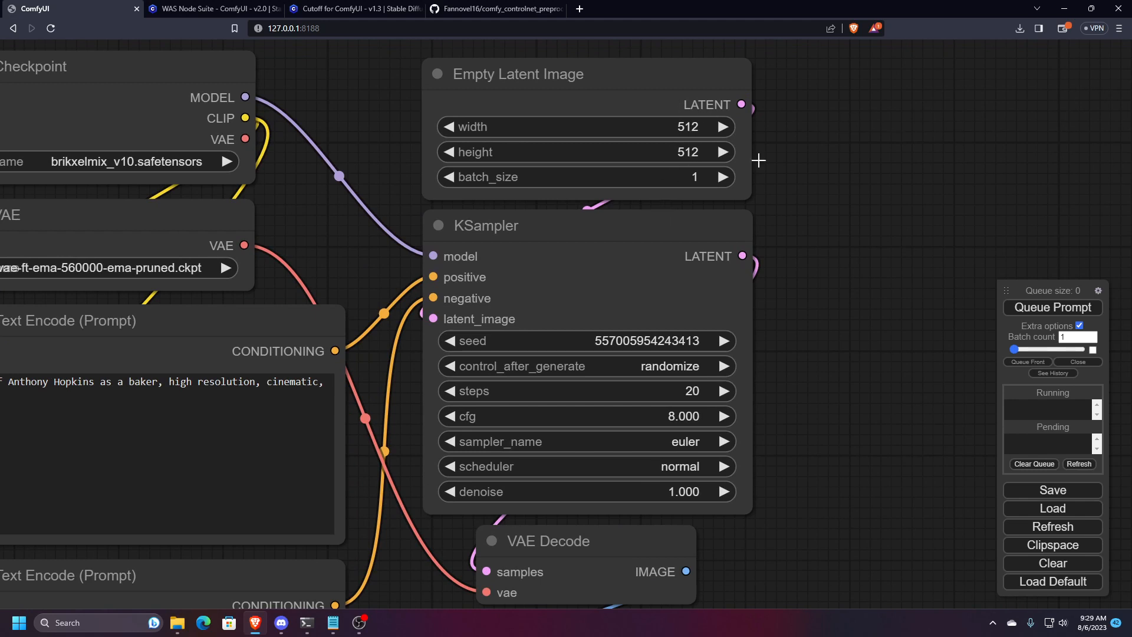
pyautogui.moveTo(799, 219); pyautogui.dragTo(769, 202)
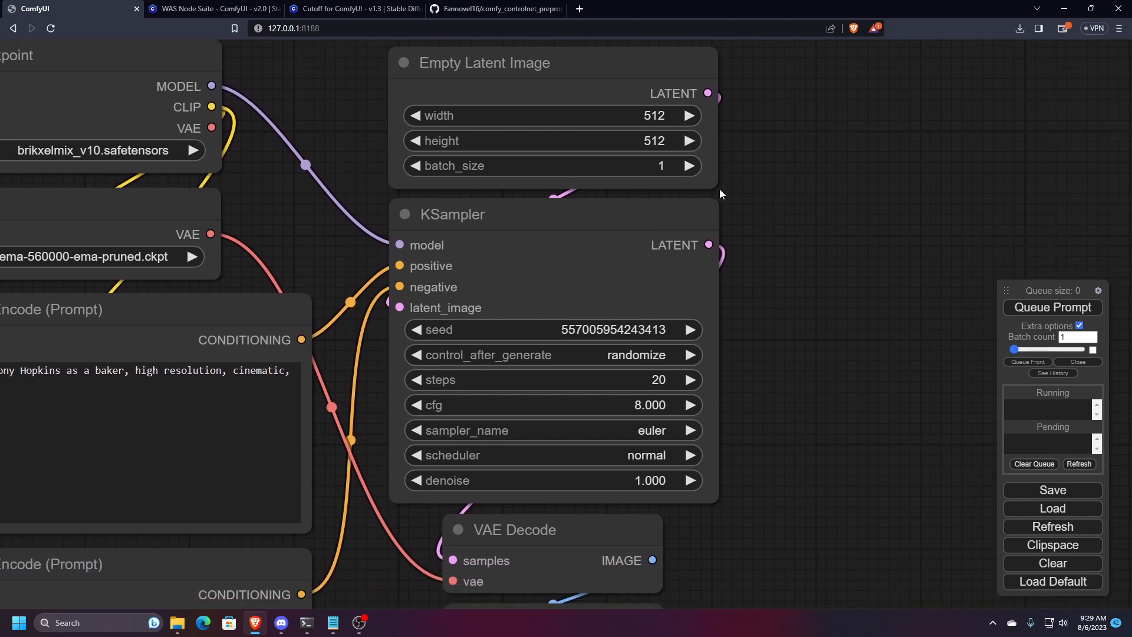
pyautogui.click(690, 166)
pyautogui.click(689, 166)
pyautogui.click(690, 166)
pyautogui.click(802, 244)
# - Queue the prompt again to generate a batch of images
pyautogui.scroll(-4, 803, 247)
pyautogui.moveTo(835, 393); pyautogui.dragTo(787, 262)
pyautogui.click(1052, 307)
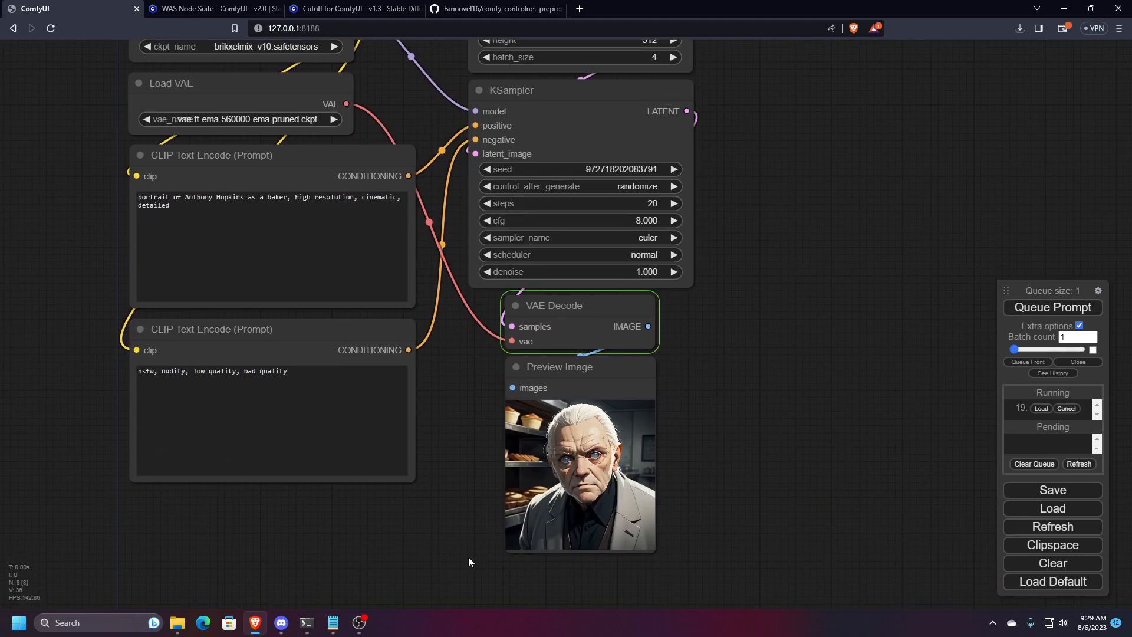
# - Enlarge one image of the batch in the Preview Image node, return to the grid and compare all the results
pyautogui.scroll(4, 468, 556)
pyautogui.click(713, 383)
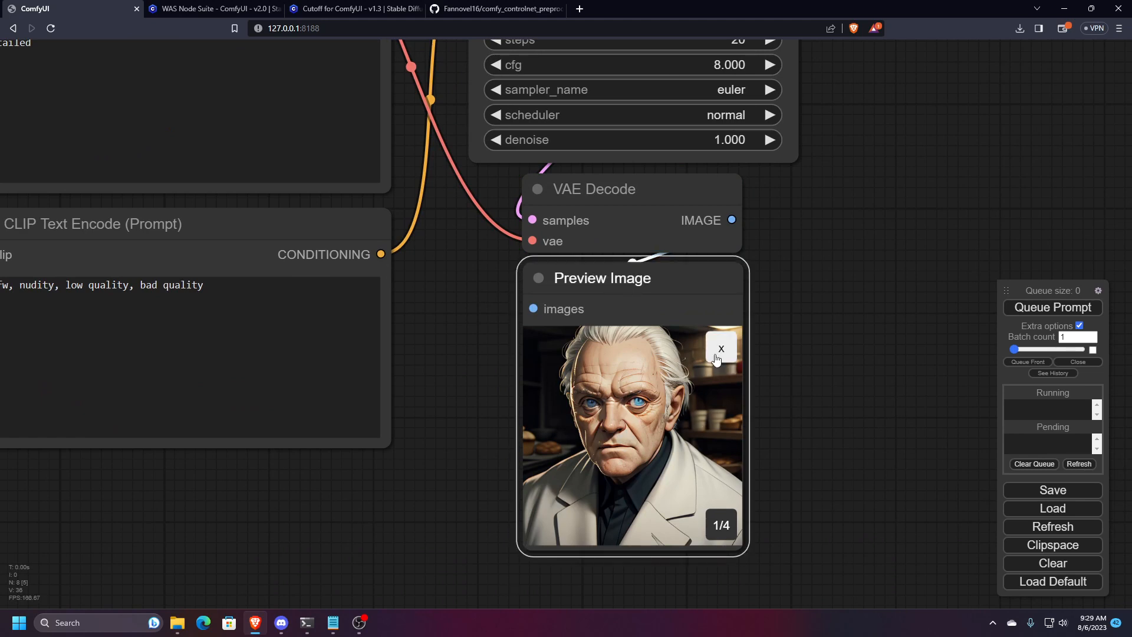
pyautogui.scroll(3, 708, 322)
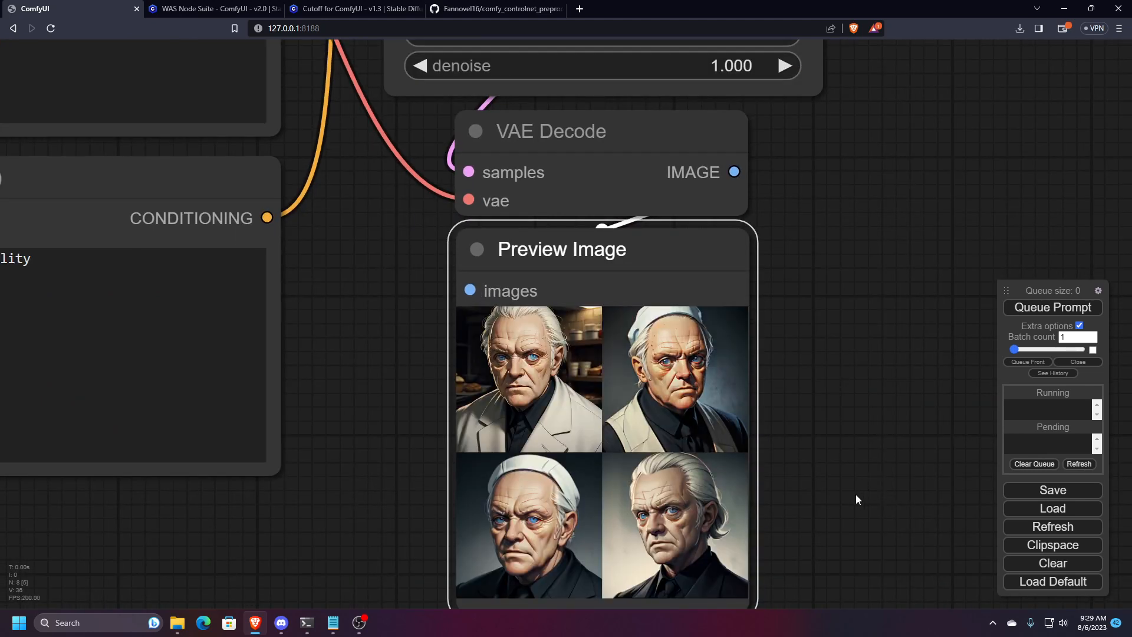
pyautogui.moveTo(854, 494); pyautogui.dragTo(850, 421)
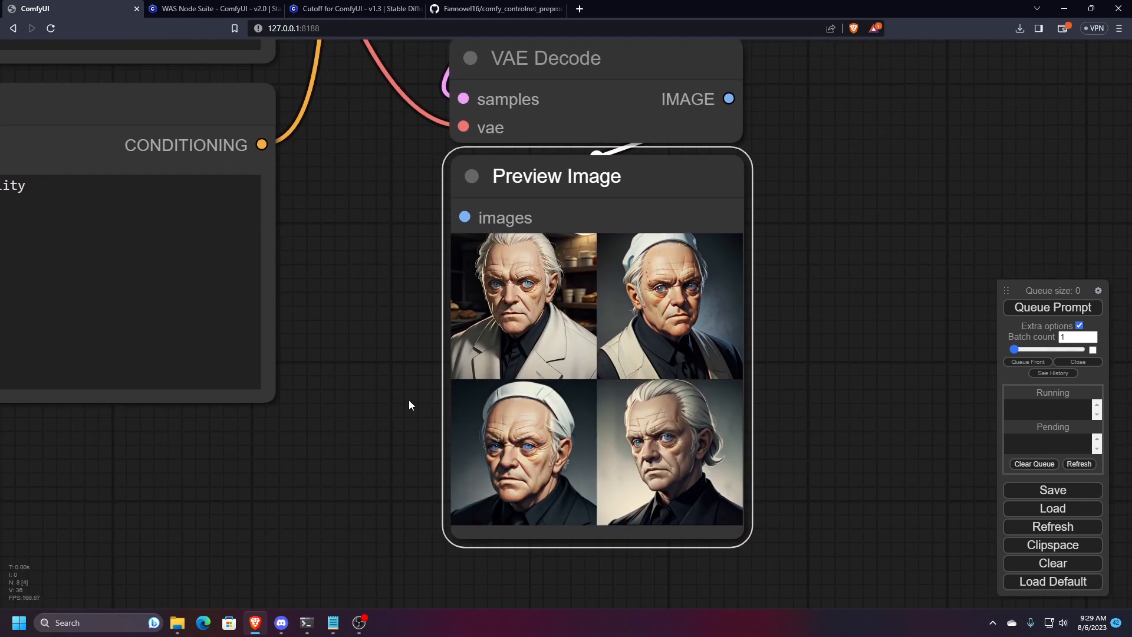
pyautogui.scroll(-7, 879, 422)
# - Set the Empty Latent Image node's batch_size back to 1
pyautogui.moveTo(881, 322); pyautogui.dragTo(770, 430)
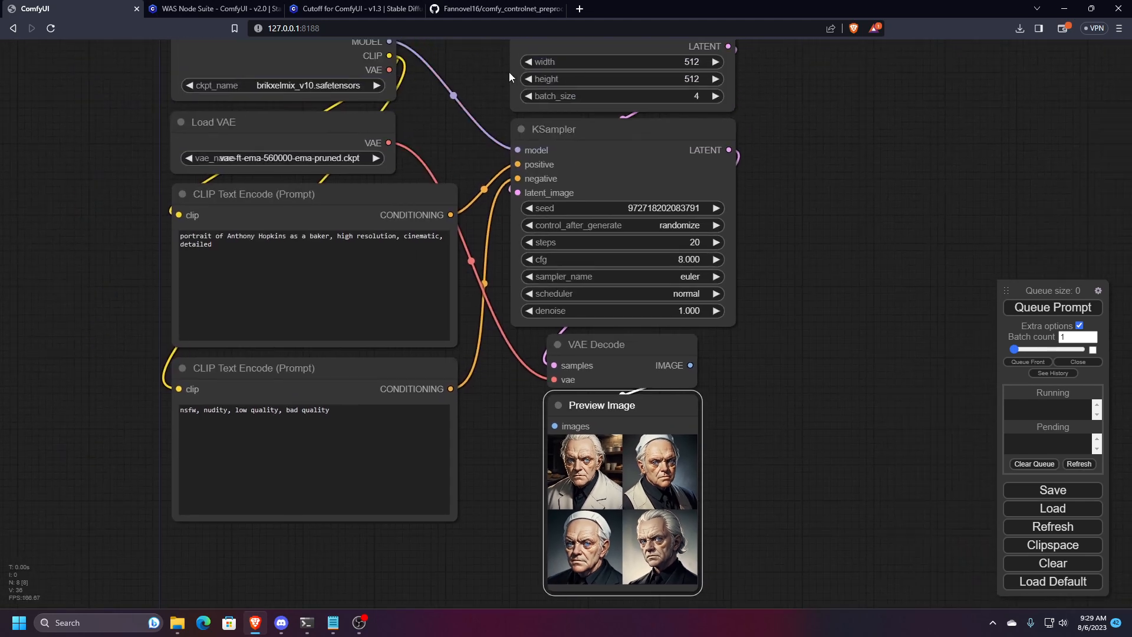
pyautogui.click(529, 96)
pyautogui.click(529, 96)
pyautogui.click(529, 96)
pyautogui.click(863, 249)
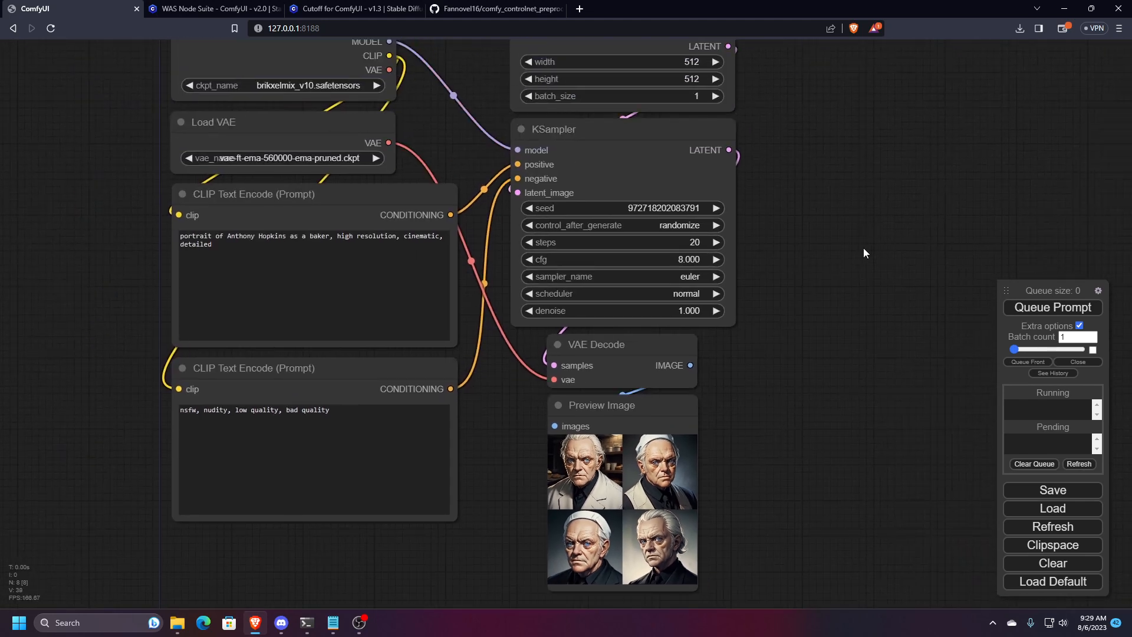
# - Set the KSampler node's steps to 30
pyautogui.scroll(-1, 762, 311)
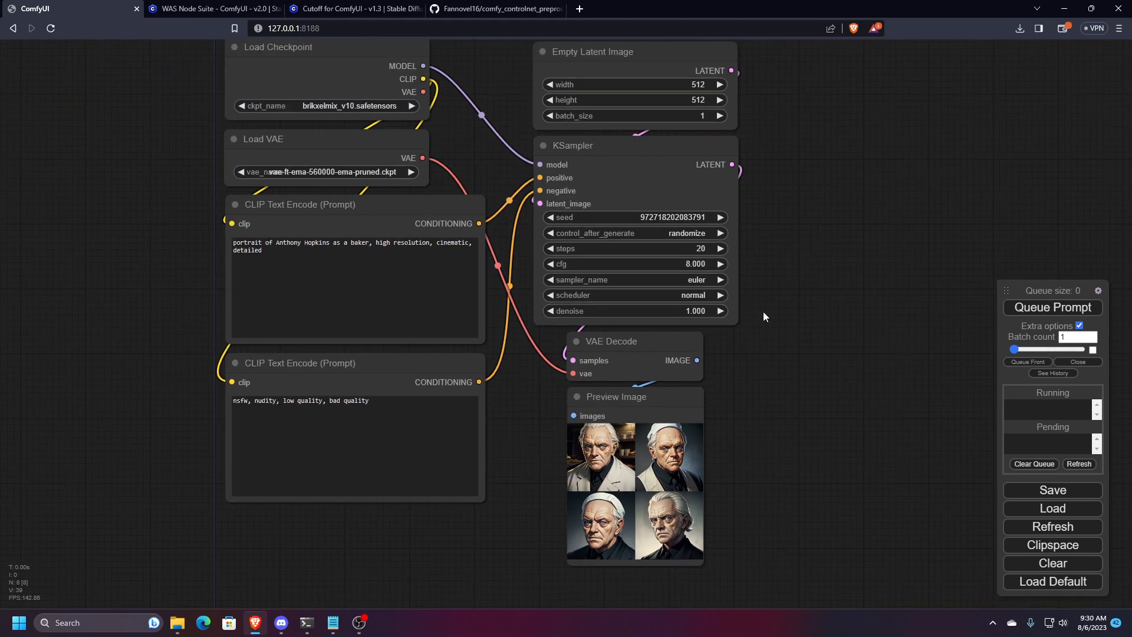
pyautogui.moveTo(762, 312); pyautogui.dragTo(737, 334)
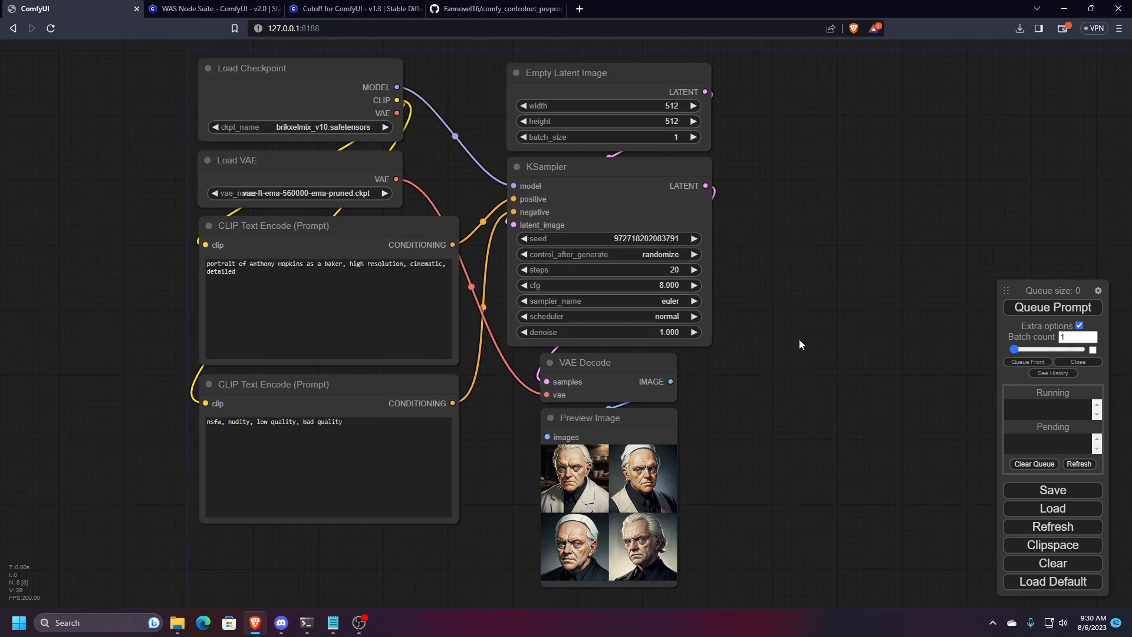
pyautogui.scroll(3, 724, 270)
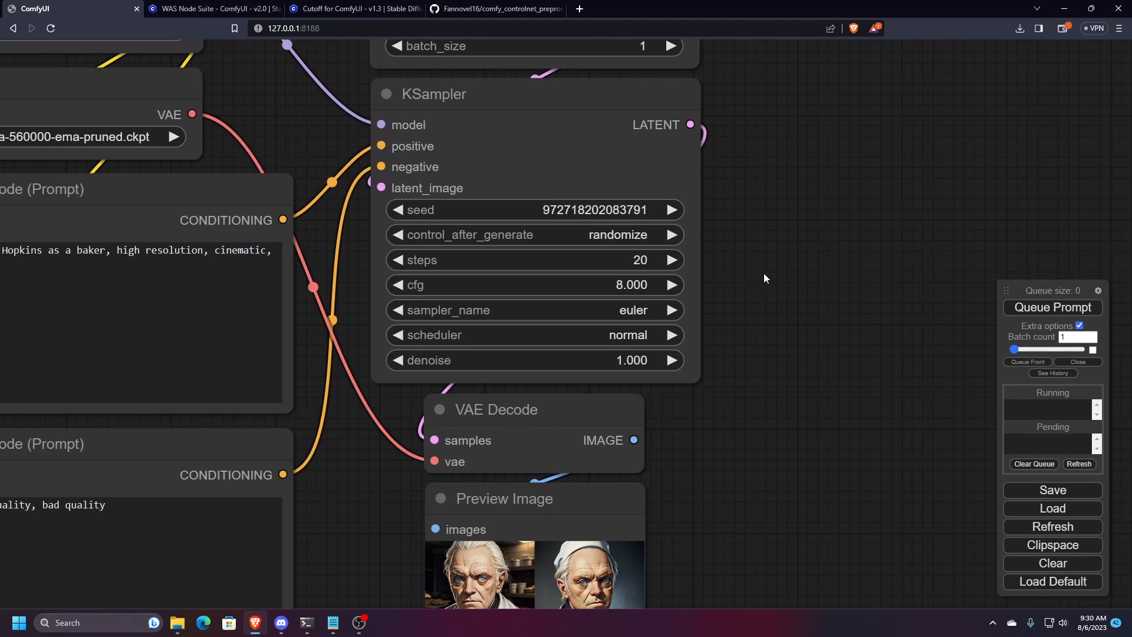
pyautogui.moveTo(788, 254); pyautogui.dragTo(793, 301)
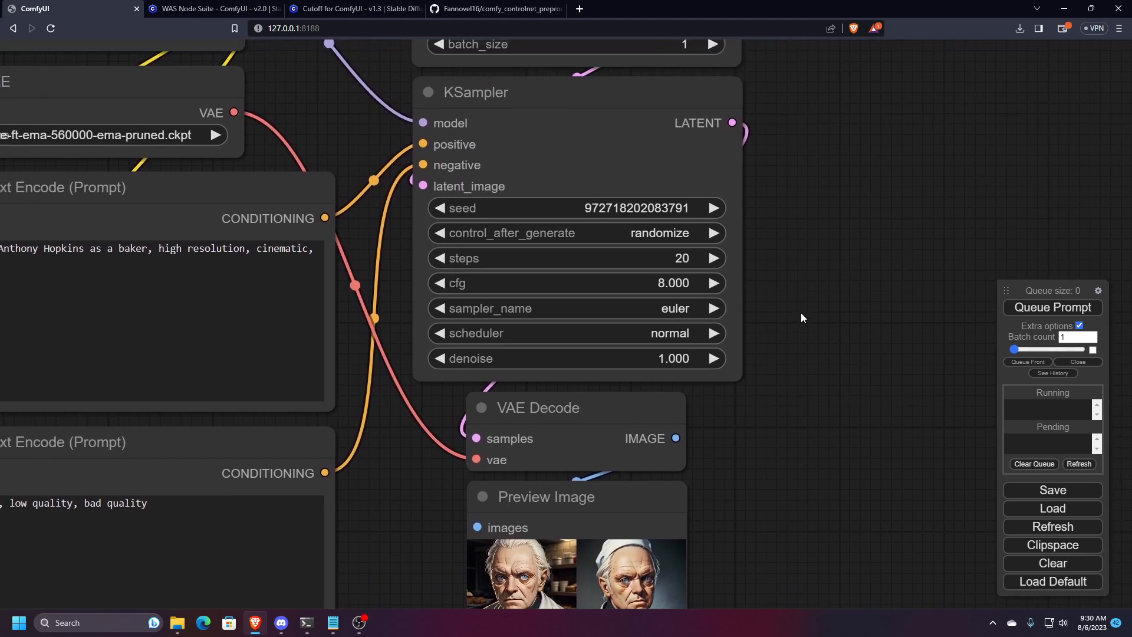
pyautogui.click(659, 259)
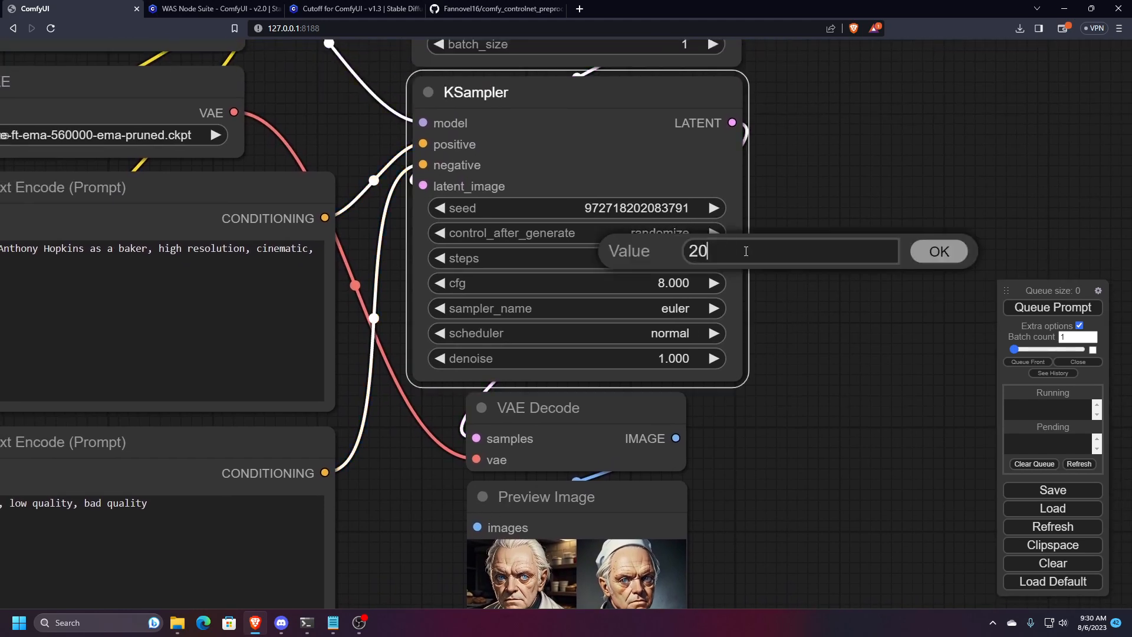
pyautogui.write('30')
pyautogui.press('Return')
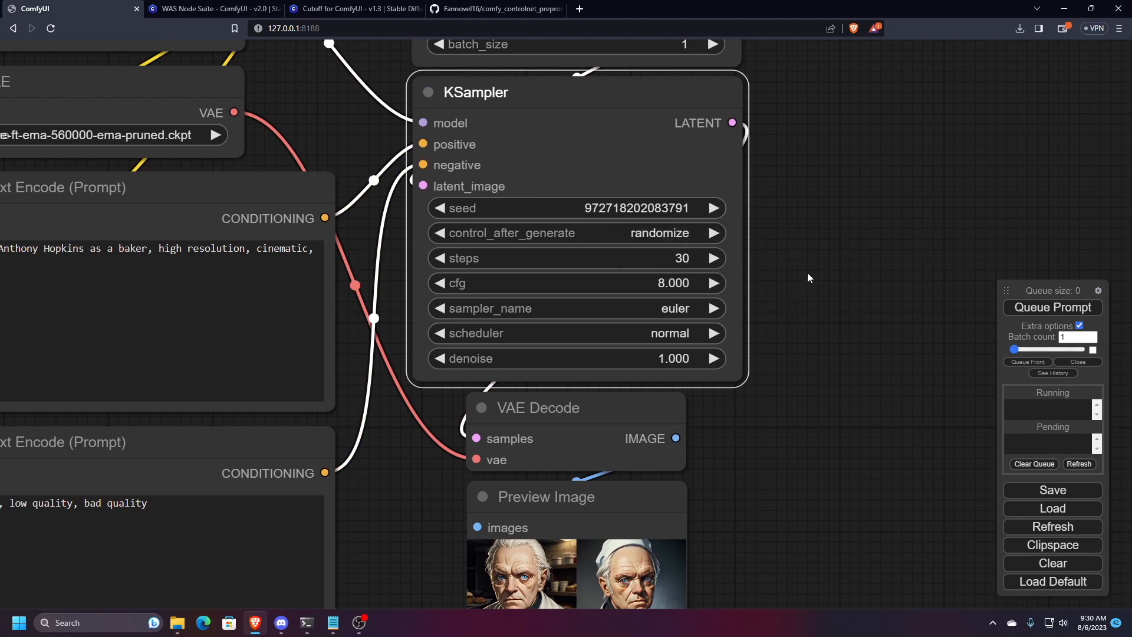
# - Set the KSampler node's sampler_name to dpmpp_2m and its scheduler to karras
pyautogui.click(667, 309)
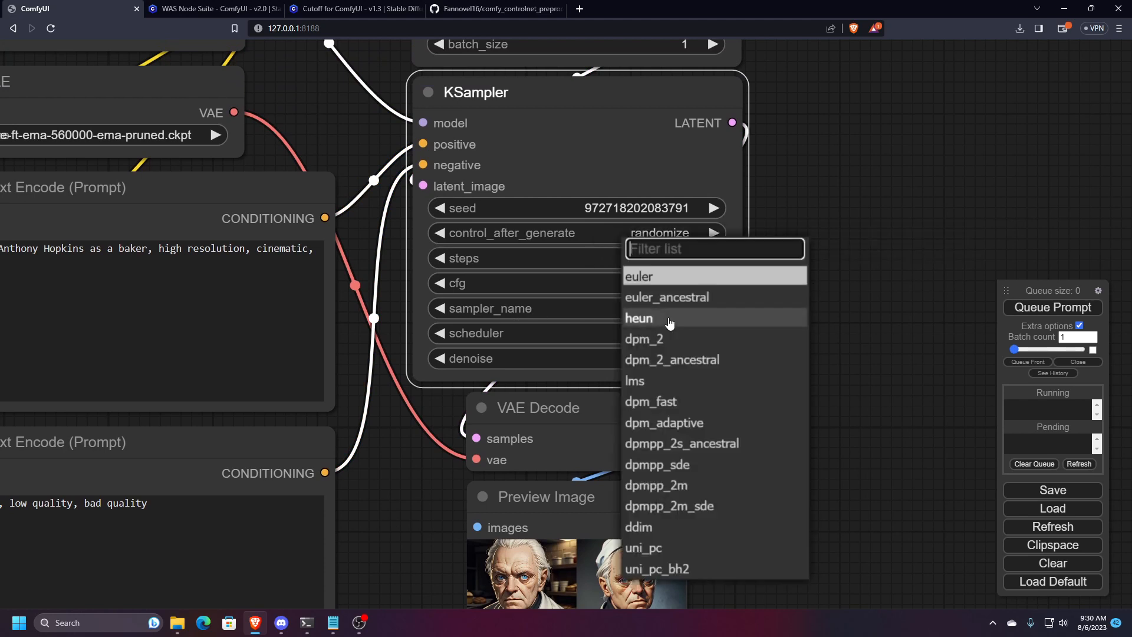
pyautogui.click(670, 484)
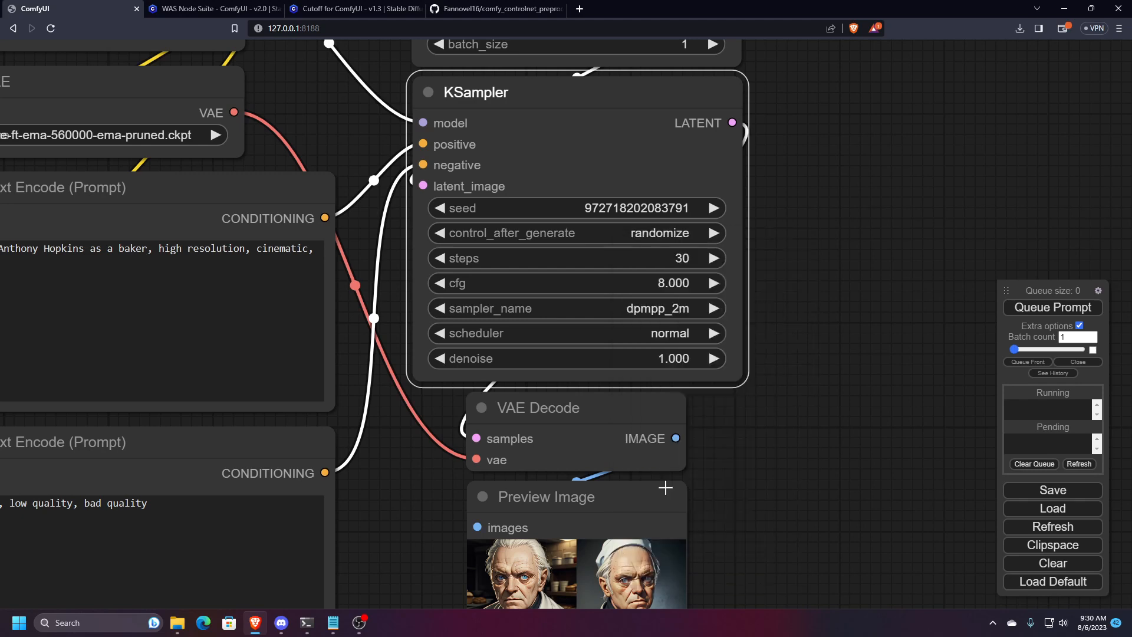
pyautogui.click(672, 334)
pyautogui.click(665, 337)
# - Queue the prompt with the new sampler settings and inspect the generated portrait in the Preview Image node
pyautogui.scroll(-5, 825, 361)
pyautogui.click(1009, 307)
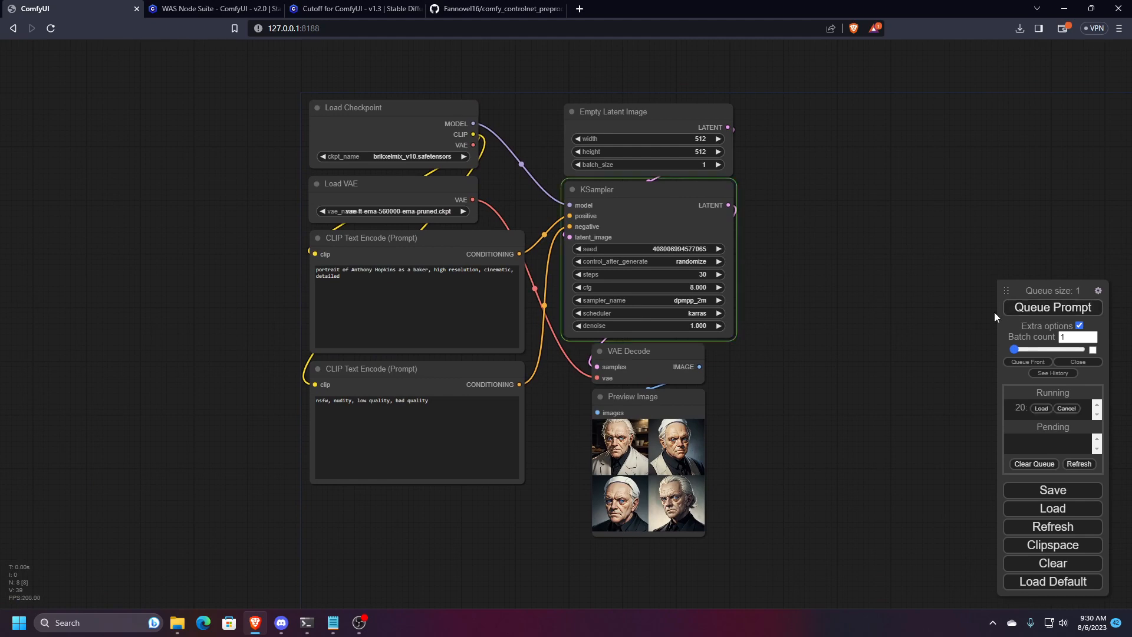
pyautogui.moveTo(787, 328); pyautogui.dragTo(755, 281)
pyautogui.scroll(6, 634, 430)
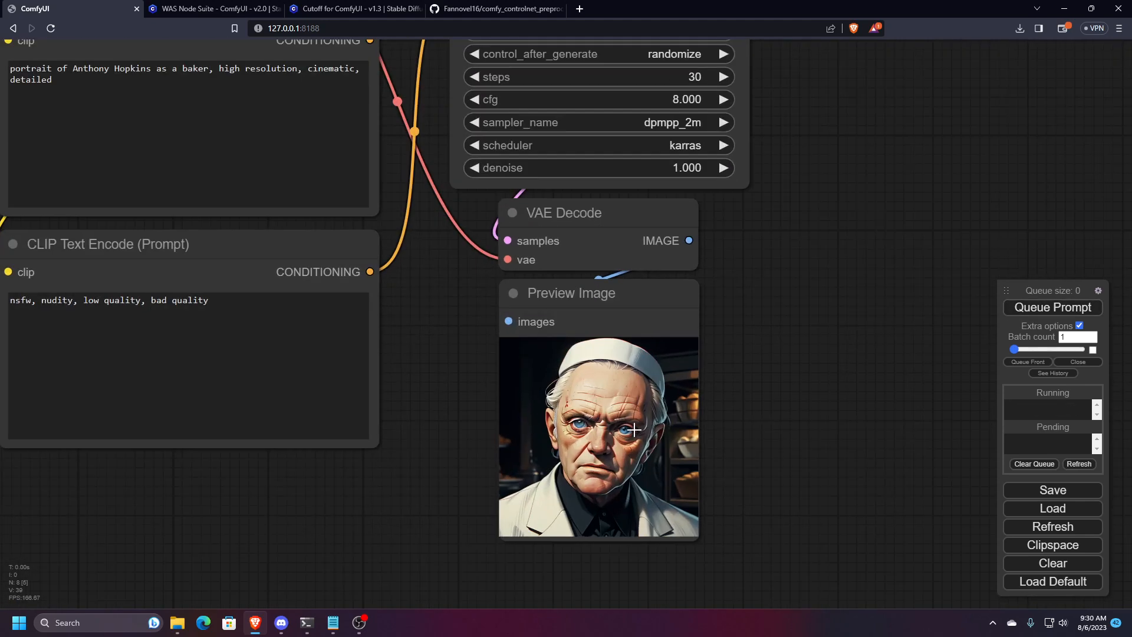
pyautogui.scroll(7, 634, 430)
pyautogui.scroll(-3, 626, 406)
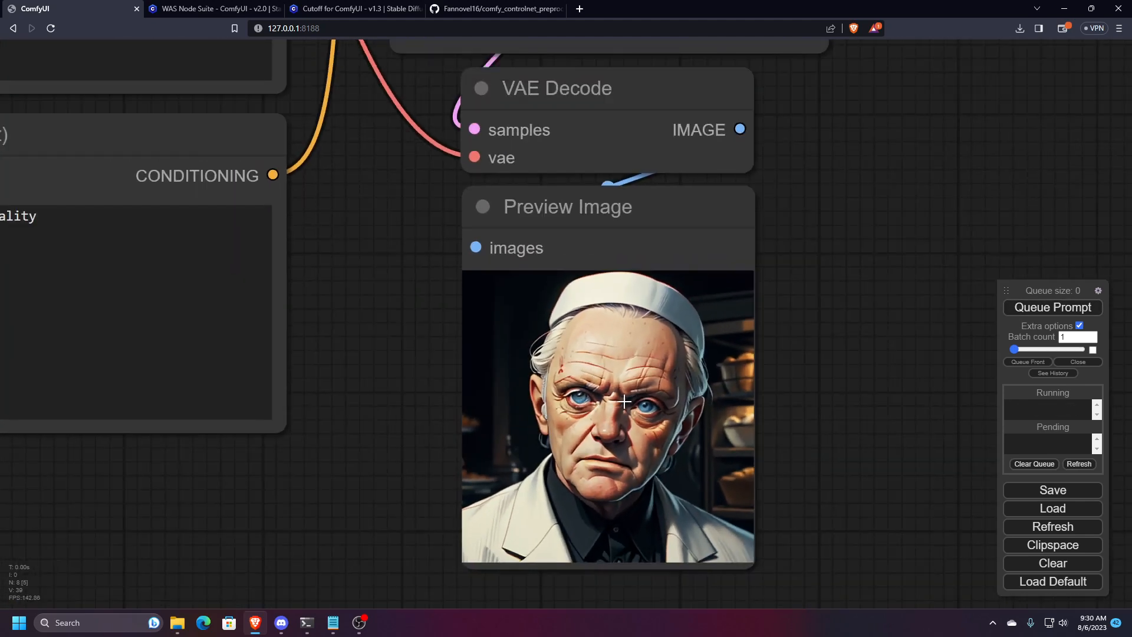
pyautogui.scroll(-4, 624, 401)
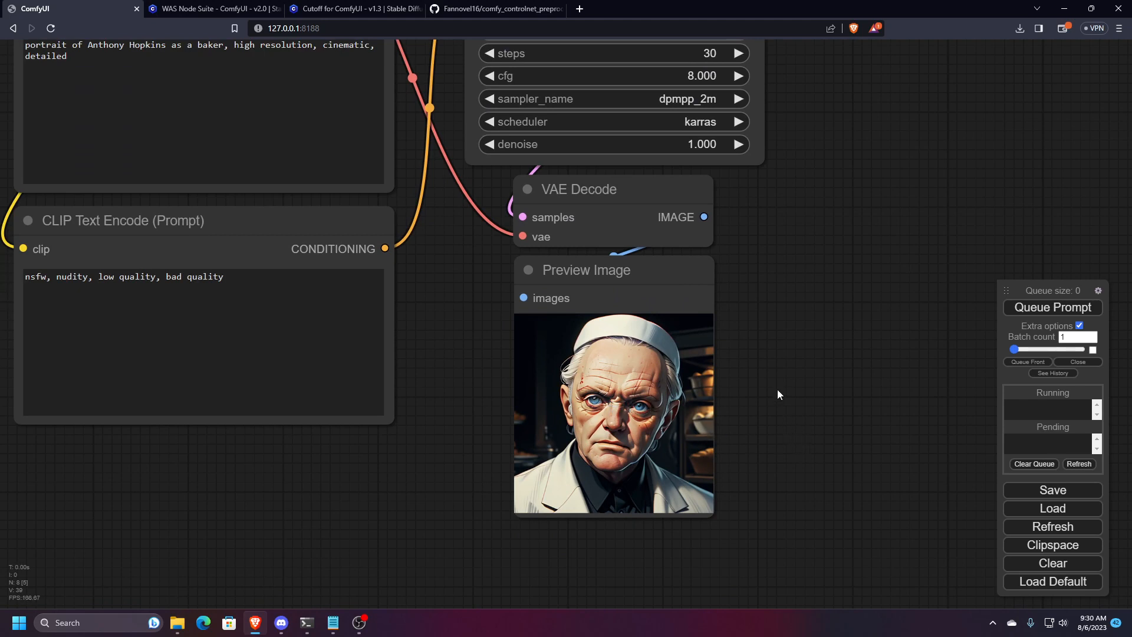
pyautogui.scroll(-3, 777, 388)
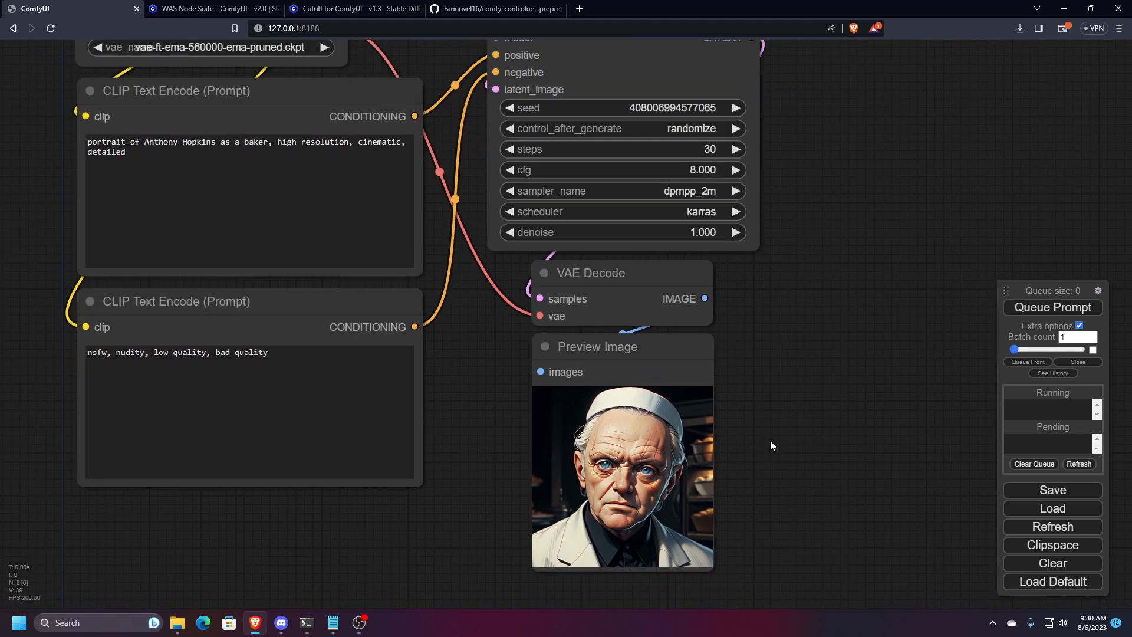
# - Set both the width and the height of the Empty Latent Image node to 768
pyautogui.moveTo(772, 299); pyautogui.dragTo(772, 372)
pyautogui.click(691, 93)
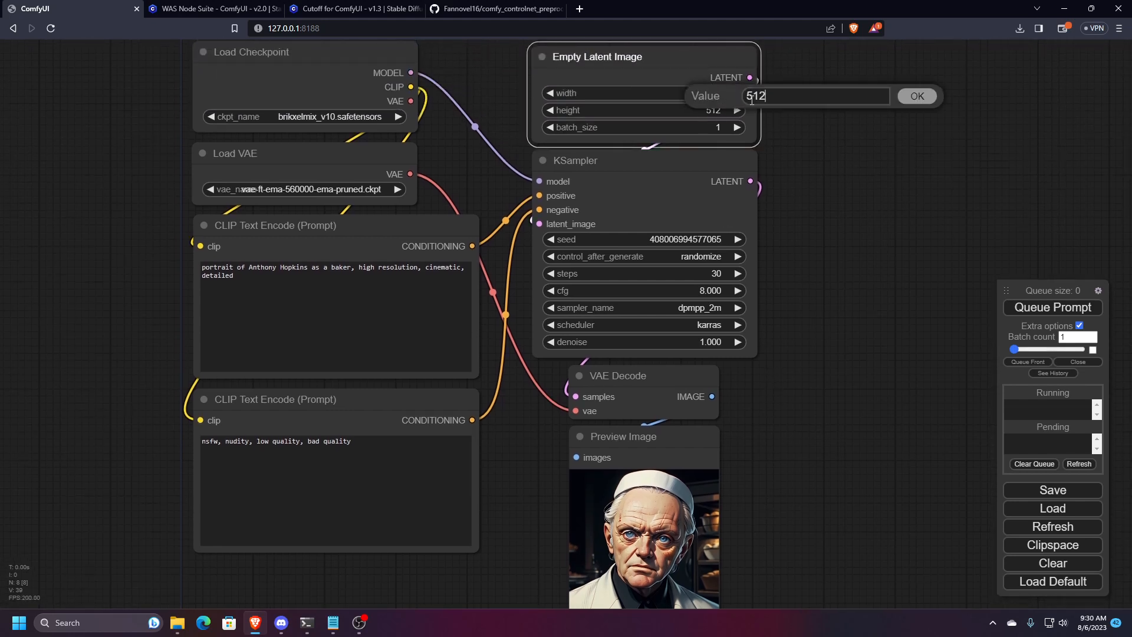
pyautogui.write('768')
pyautogui.press('Return')
pyautogui.click(705, 103)
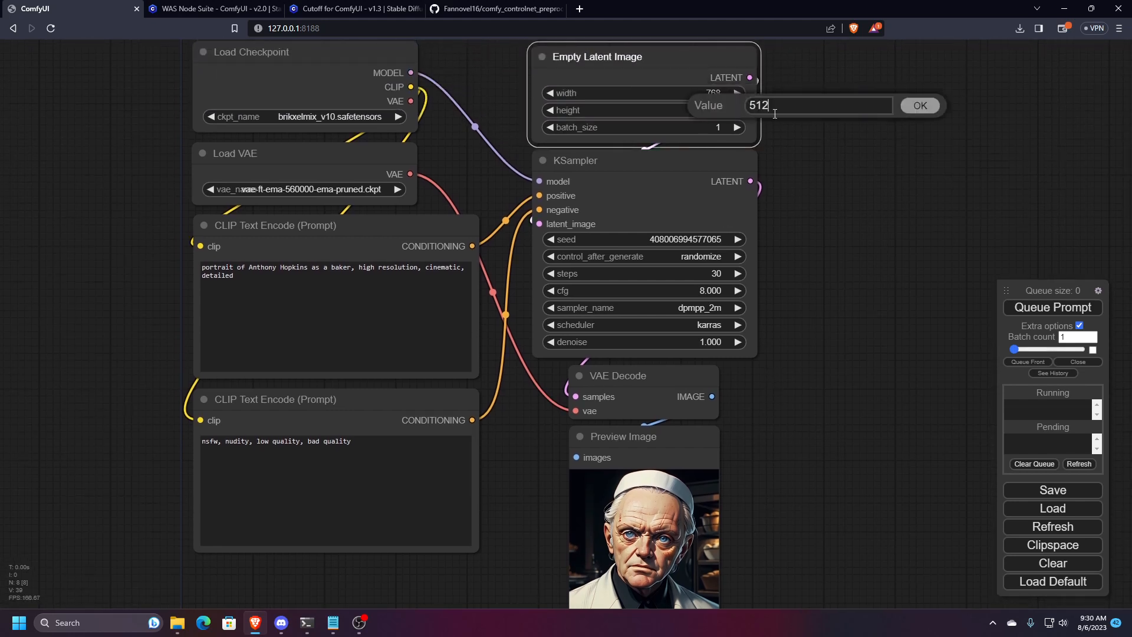
pyautogui.write('768')
pyautogui.press('Return')
# - Queue the prompt at the larger image size and inspect the new result in the Preview Image node
pyautogui.moveTo(793, 420); pyautogui.dragTo(775, 349)
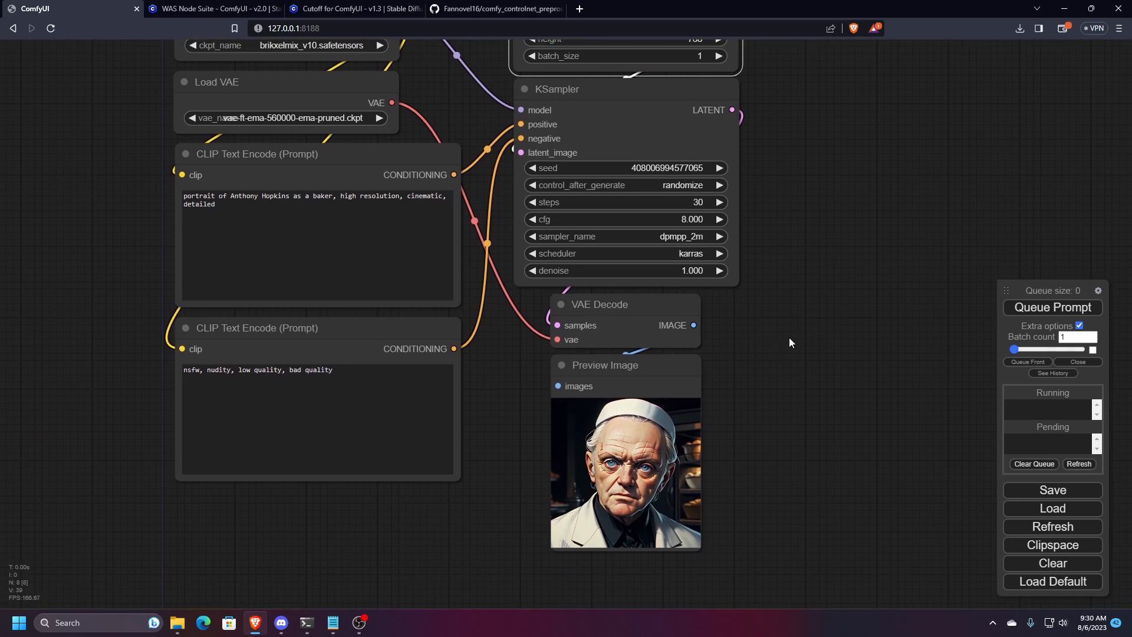
pyautogui.click(1014, 307)
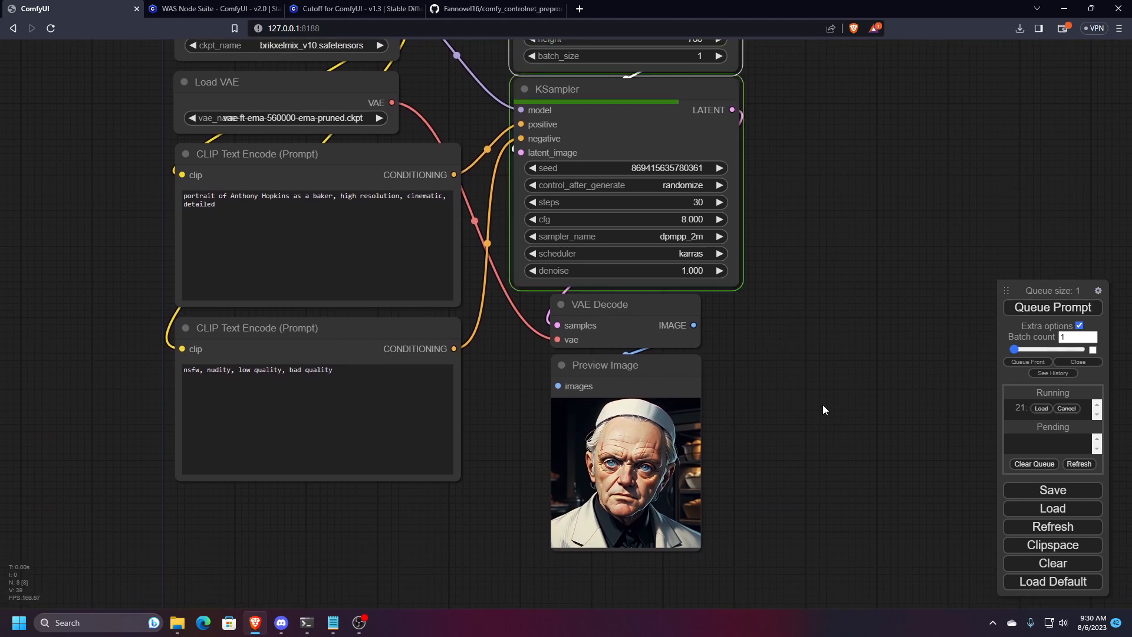
pyautogui.scroll(6, 724, 490)
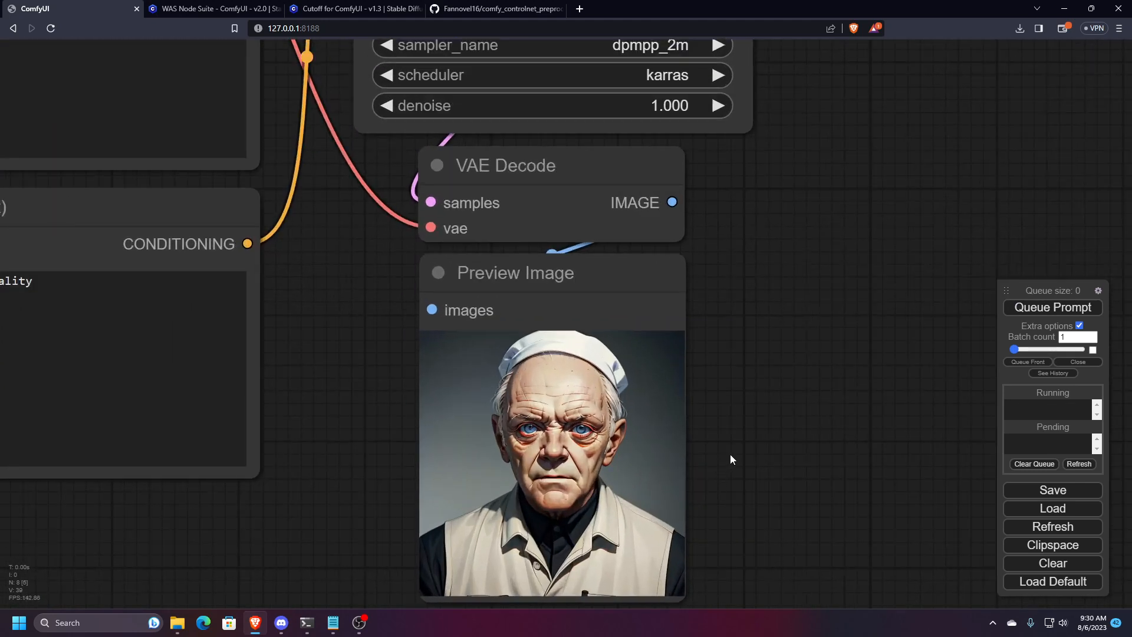
pyautogui.scroll(-2, 766, 442)
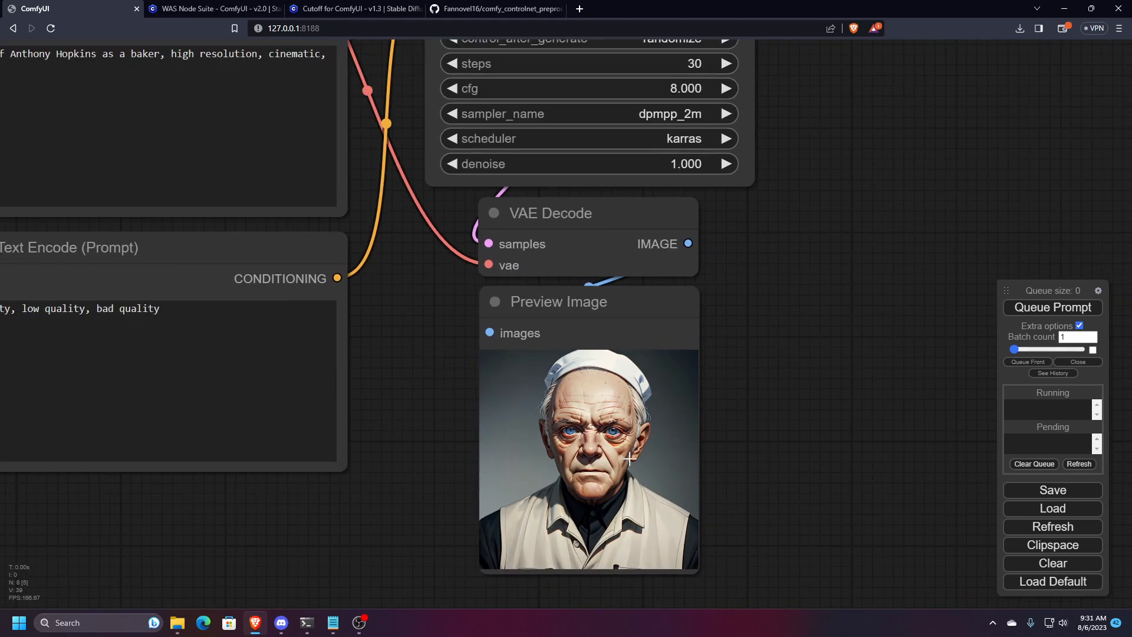
pyautogui.scroll(-4, 604, 466)
pyautogui.scroll(-4, 757, 448)
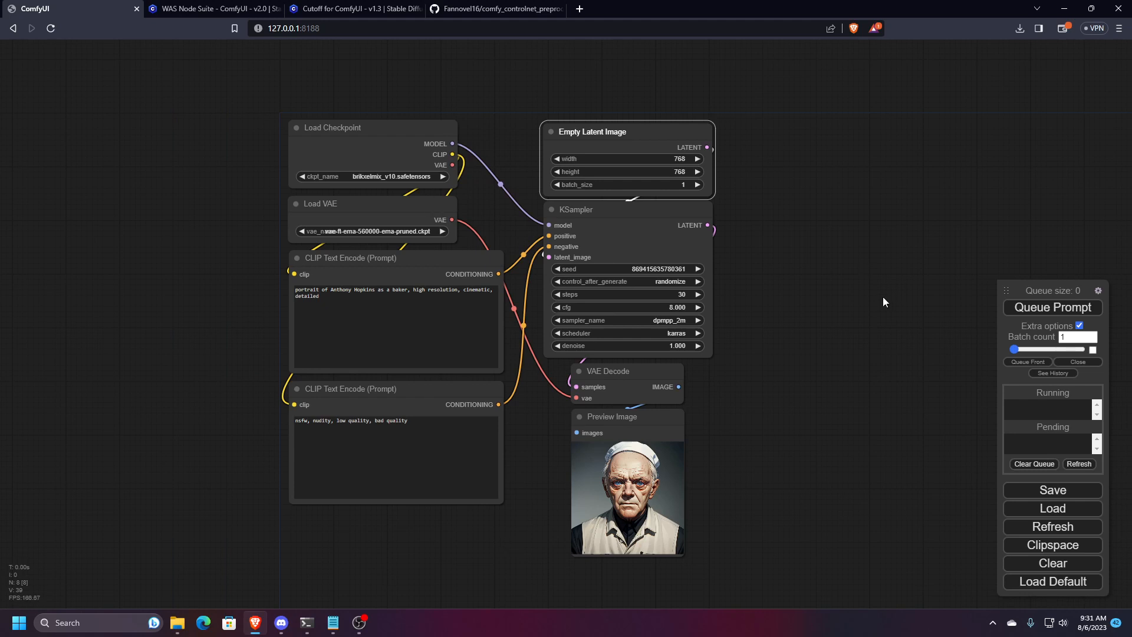
# - Move the Empty Latent Image node slightly farther above the KSampler node
pyautogui.moveTo(760, 363); pyautogui.dragTo(701, 366)
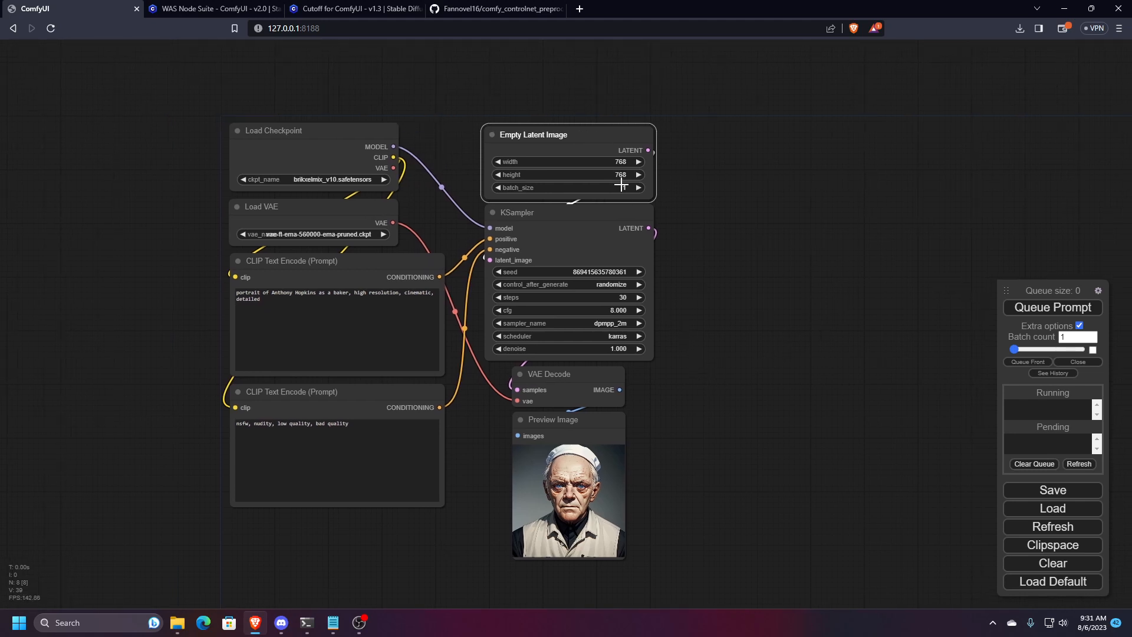
pyautogui.moveTo(588, 134); pyautogui.dragTo(587, 128)
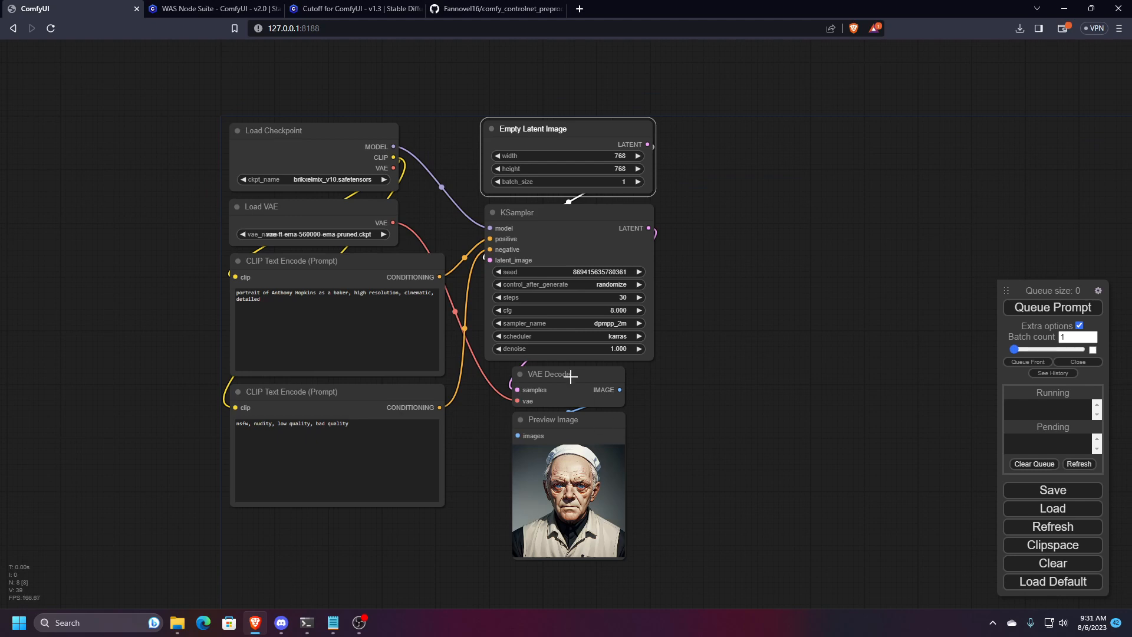
pyautogui.moveTo(692, 365); pyautogui.dragTo(557, 348)
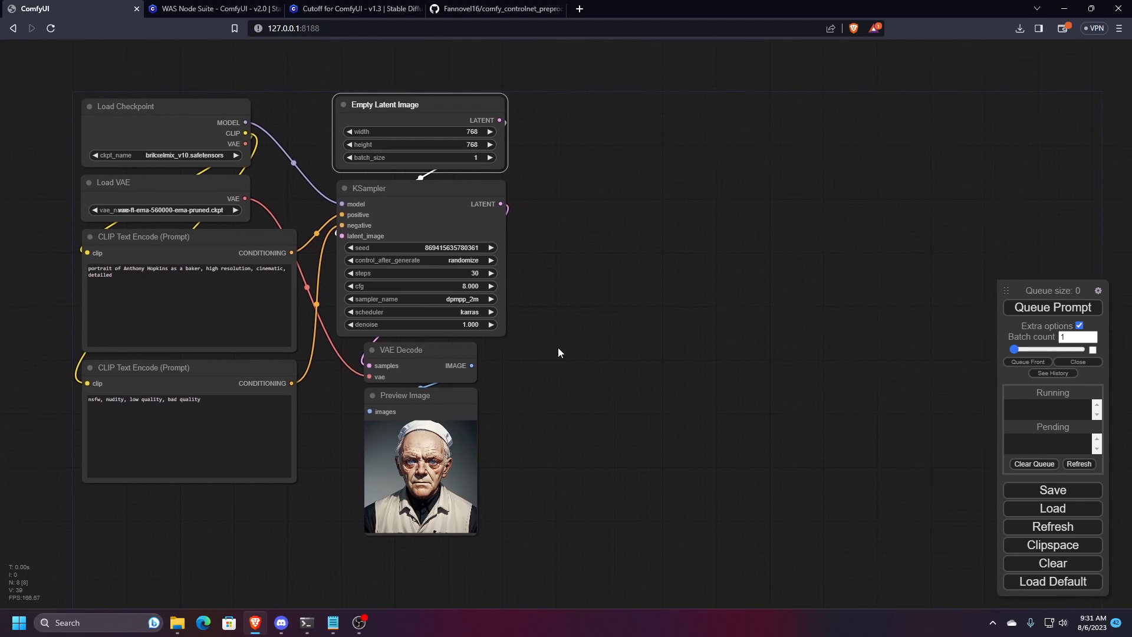
# - Examine the VAE Decode node and its connections to the KSampler, Load VAE and Preview Image nodes
pyautogui.scroll(-2, 531, 333)
pyautogui.scroll(1, 530, 333)
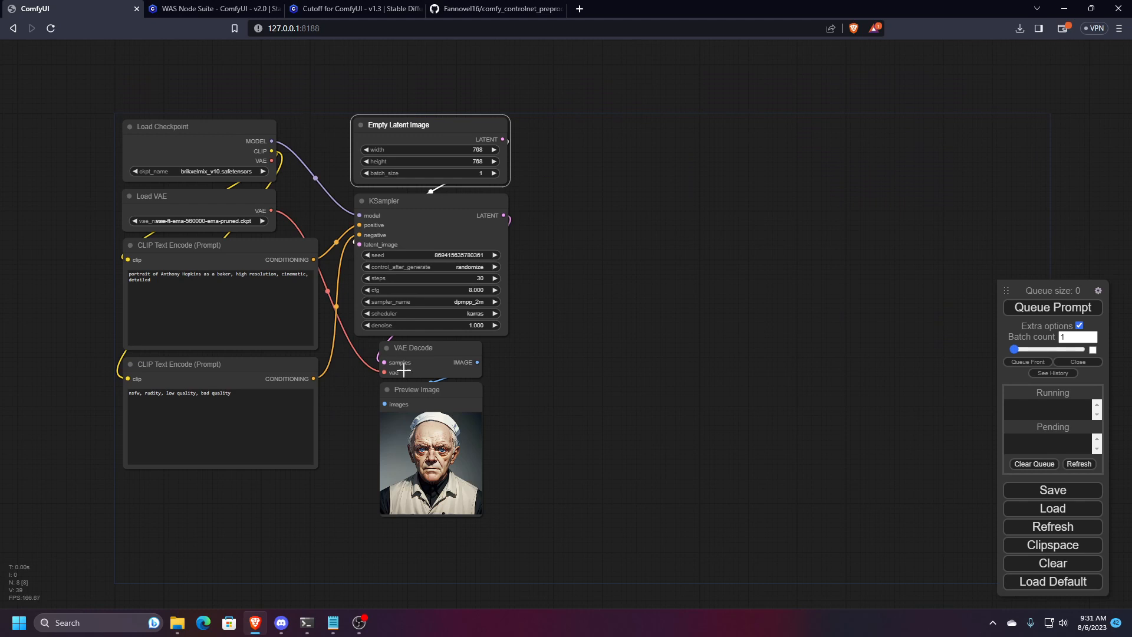
pyautogui.scroll(2, 404, 372)
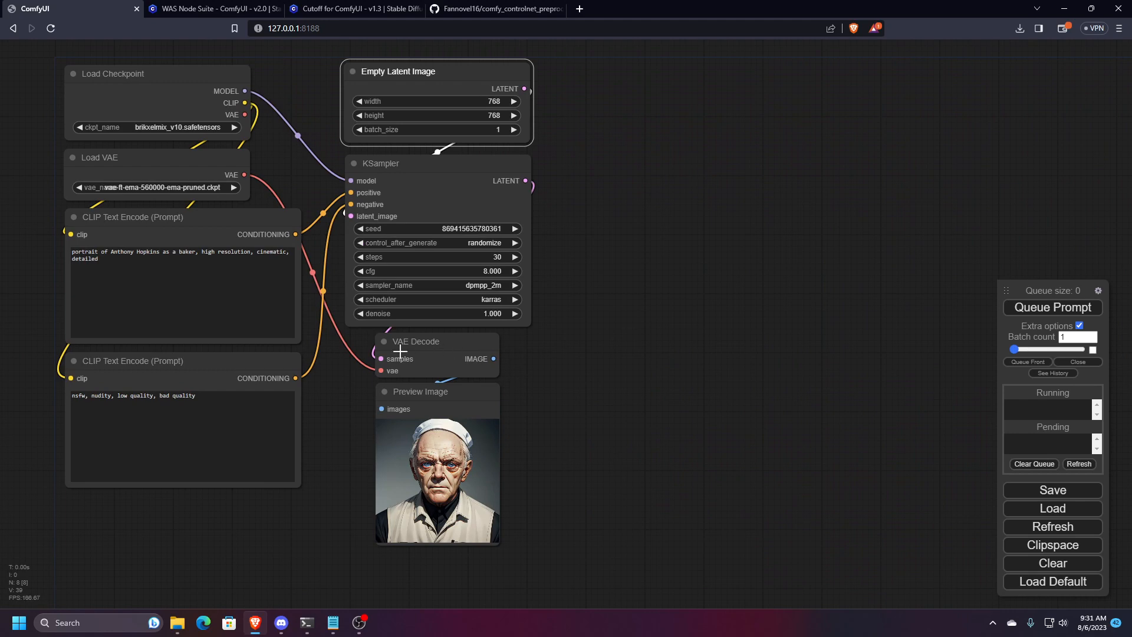
pyautogui.scroll(2, 401, 357)
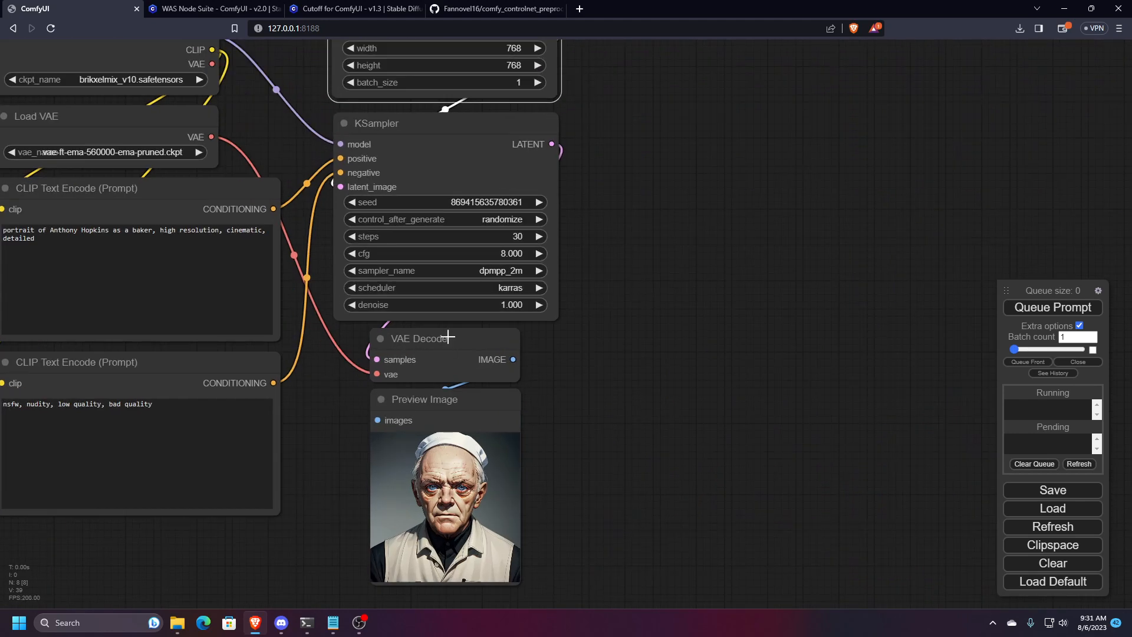
pyautogui.scroll(2, 449, 338)
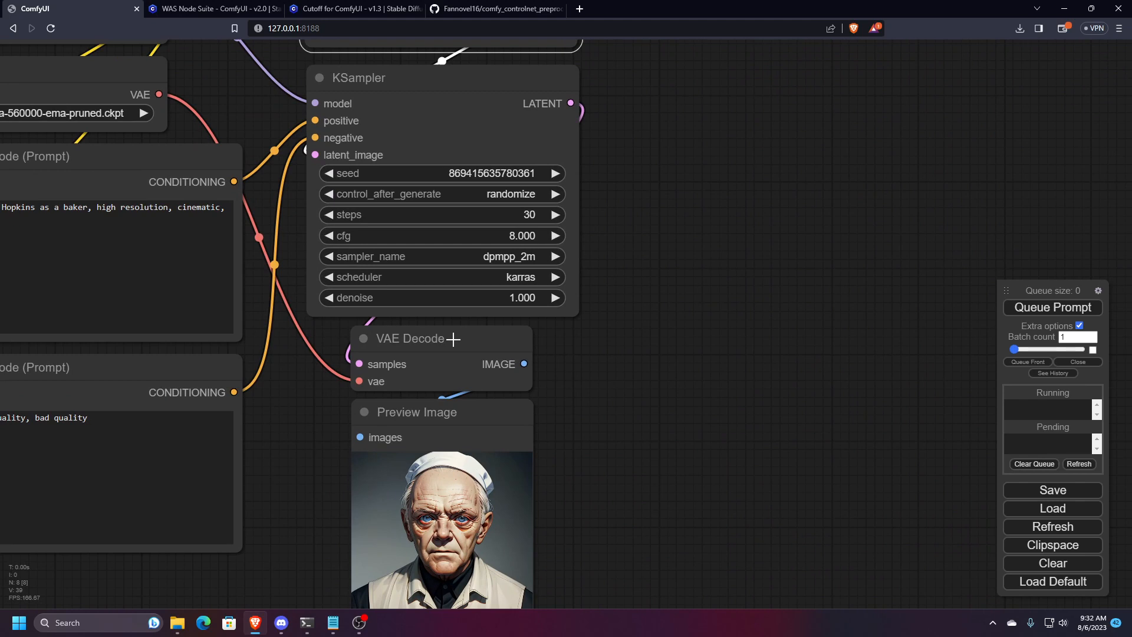
pyautogui.scroll(5, 406, 362)
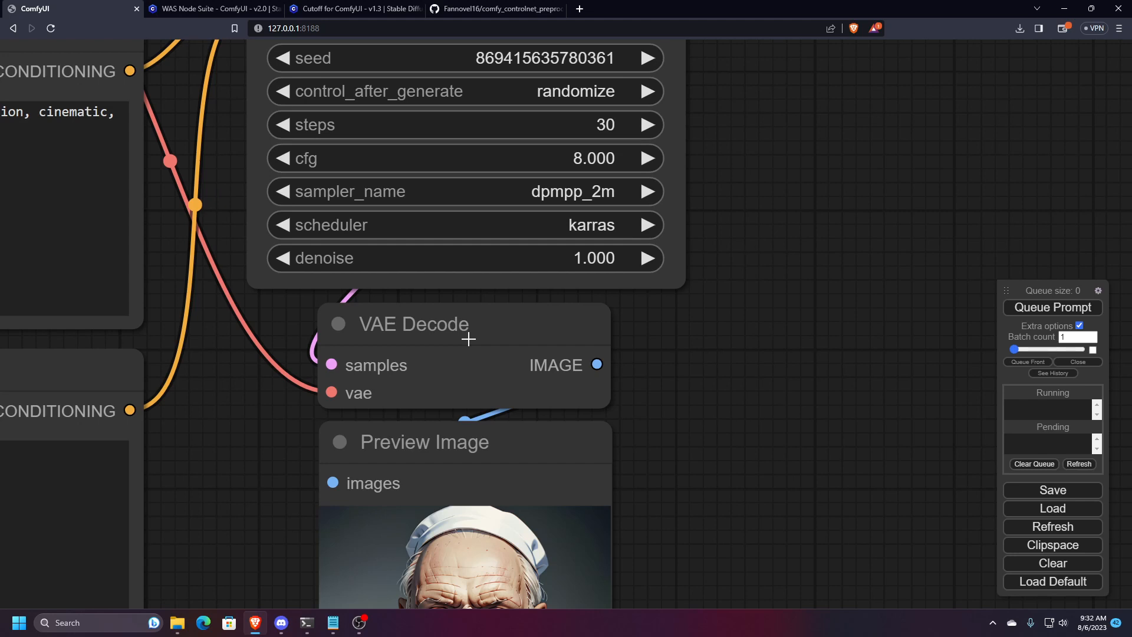
pyautogui.scroll(-8, 468, 339)
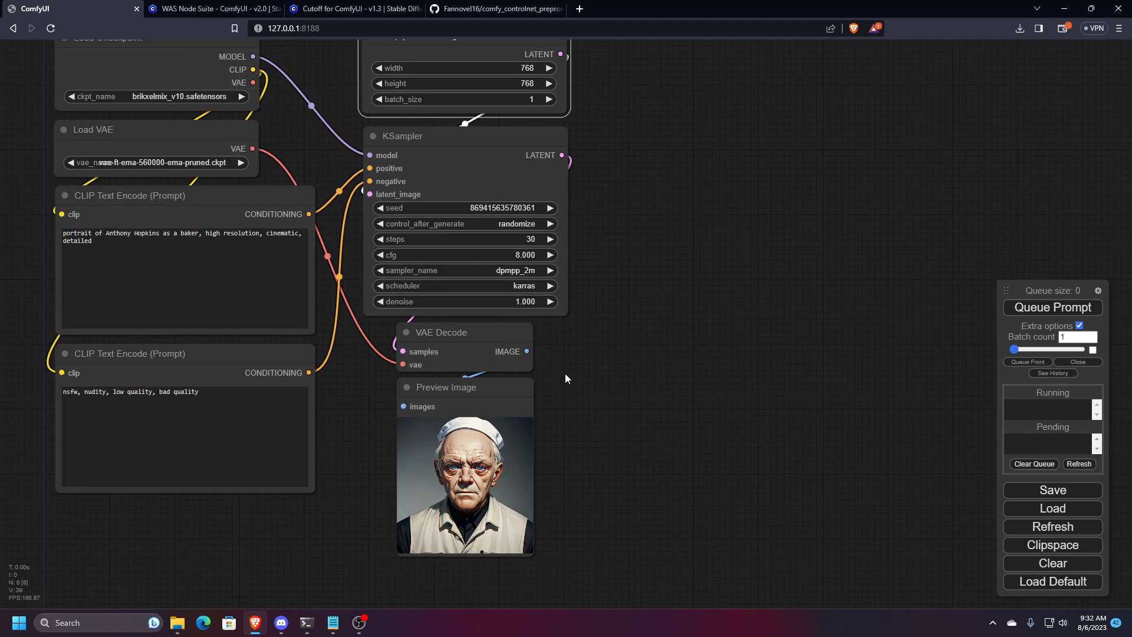
pyautogui.moveTo(565, 373); pyautogui.dragTo(565, 402)
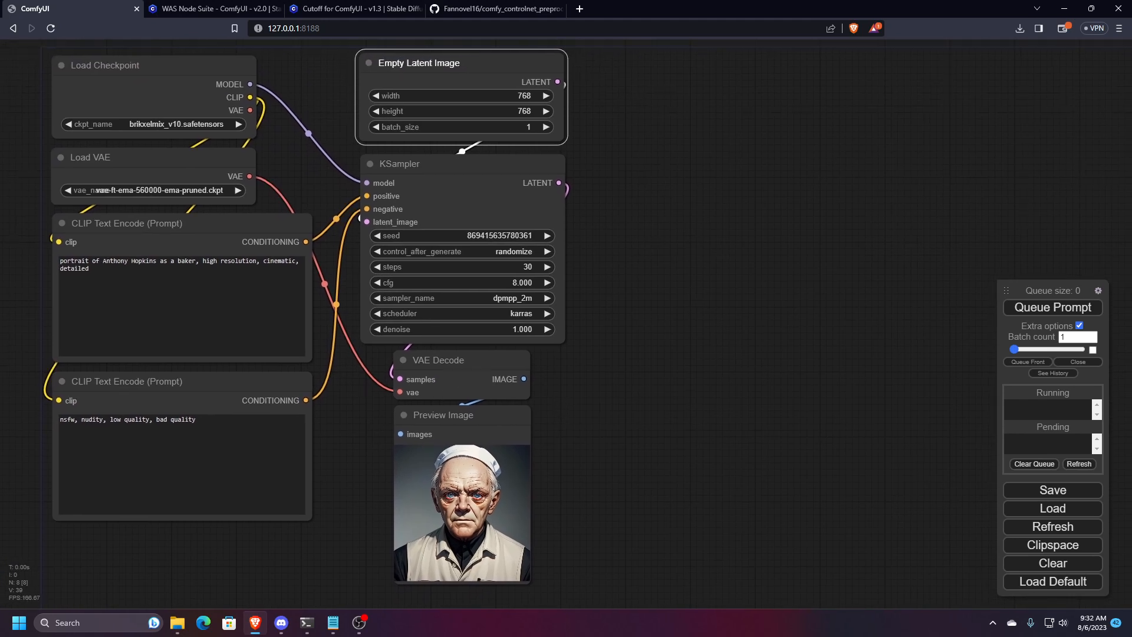
pyautogui.moveTo(0, 93); pyautogui.dragTo(0, 118)
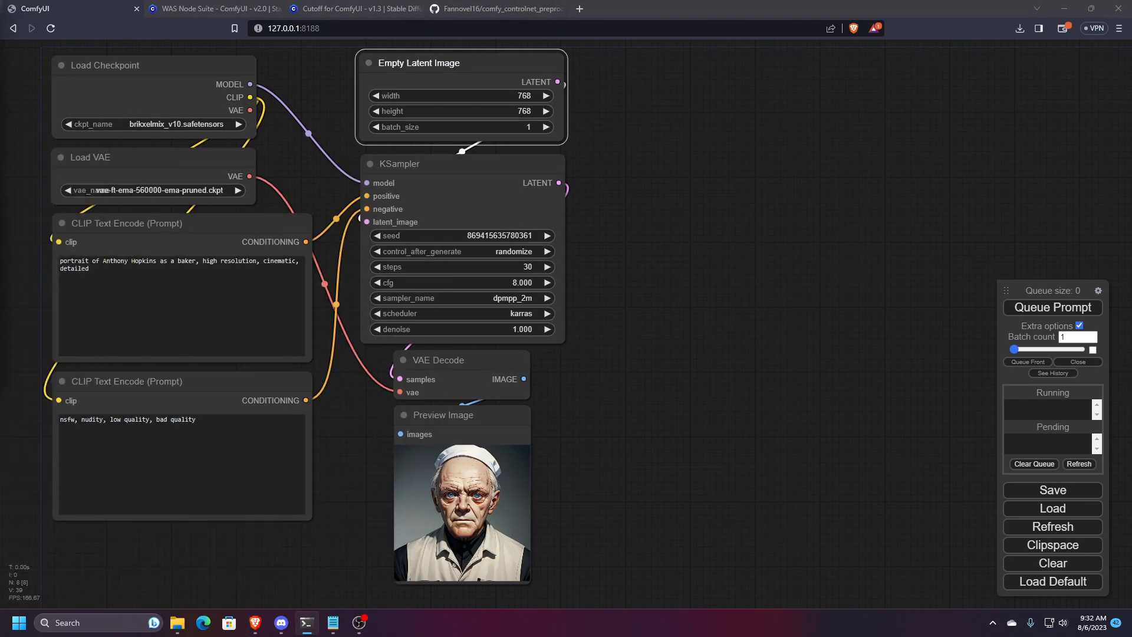
# - Search the node list for vae and add a VAE Decode (Tiled) node beside the existing VAE Decode node
pyautogui.click(437, 375)
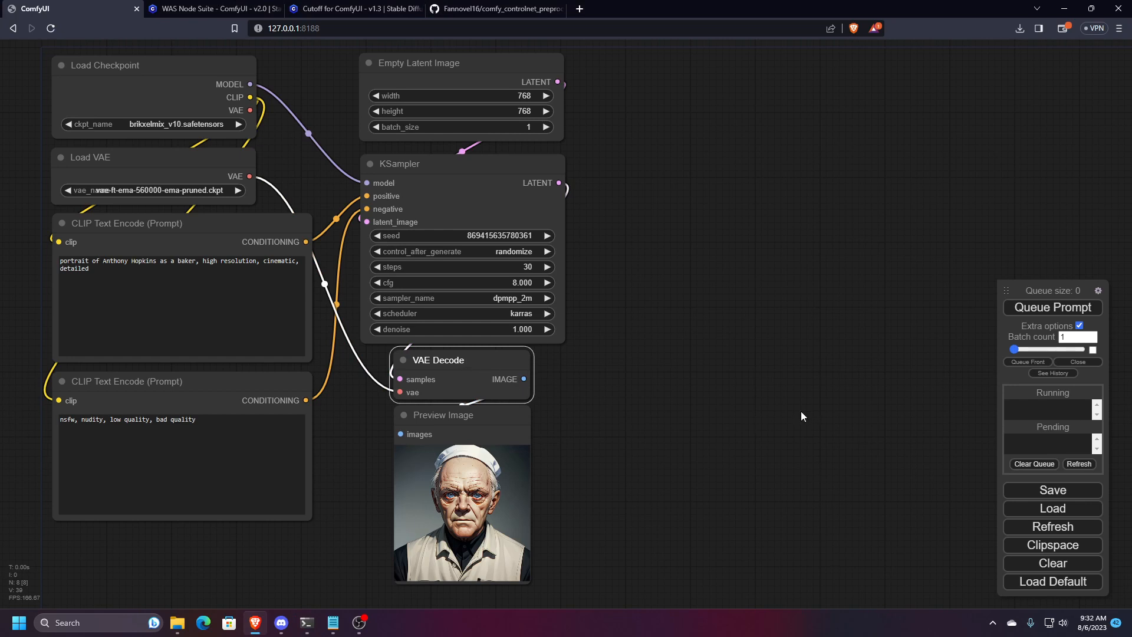
pyautogui.doubleClick(580, 388)
pyautogui.write('vae')
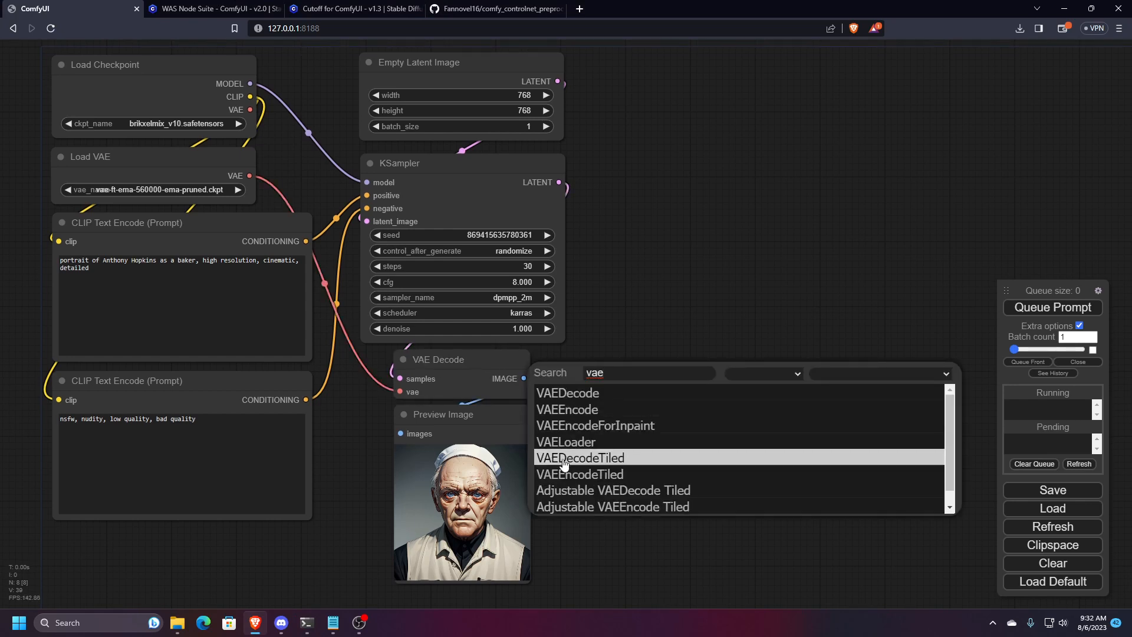
pyautogui.click(566, 458)
pyautogui.click(623, 366)
pyautogui.scroll(4, 623, 367)
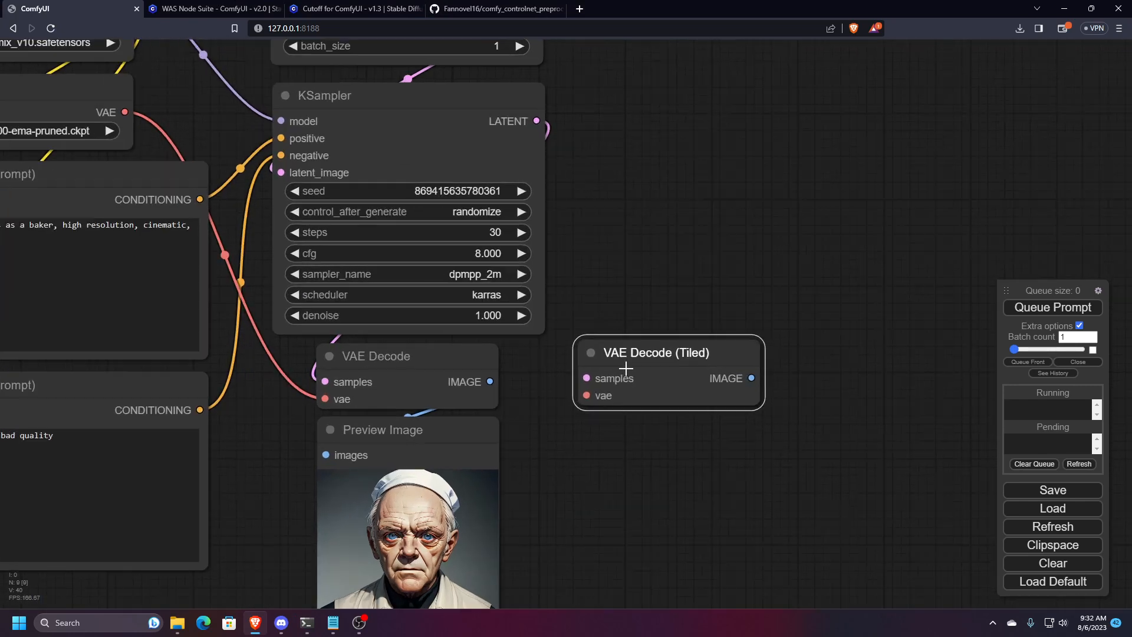
pyautogui.scroll(-6, 625, 366)
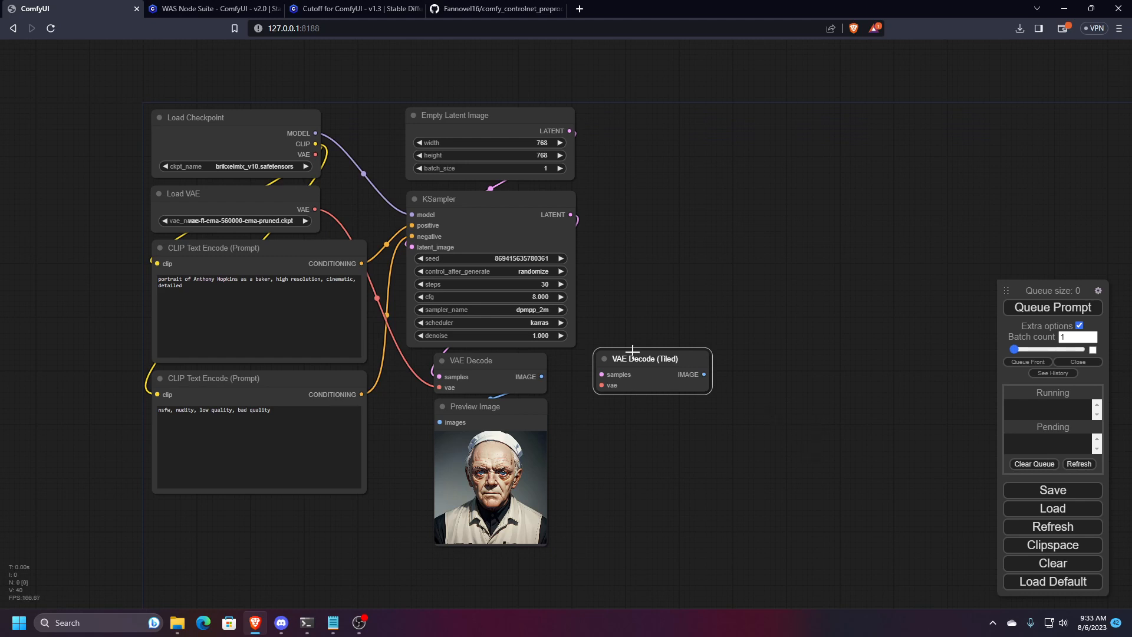
# - Remove the unconnected VAE Decode (Tiled) node from the canvas
pyautogui.moveTo(684, 359); pyautogui.dragTo(735, 359)
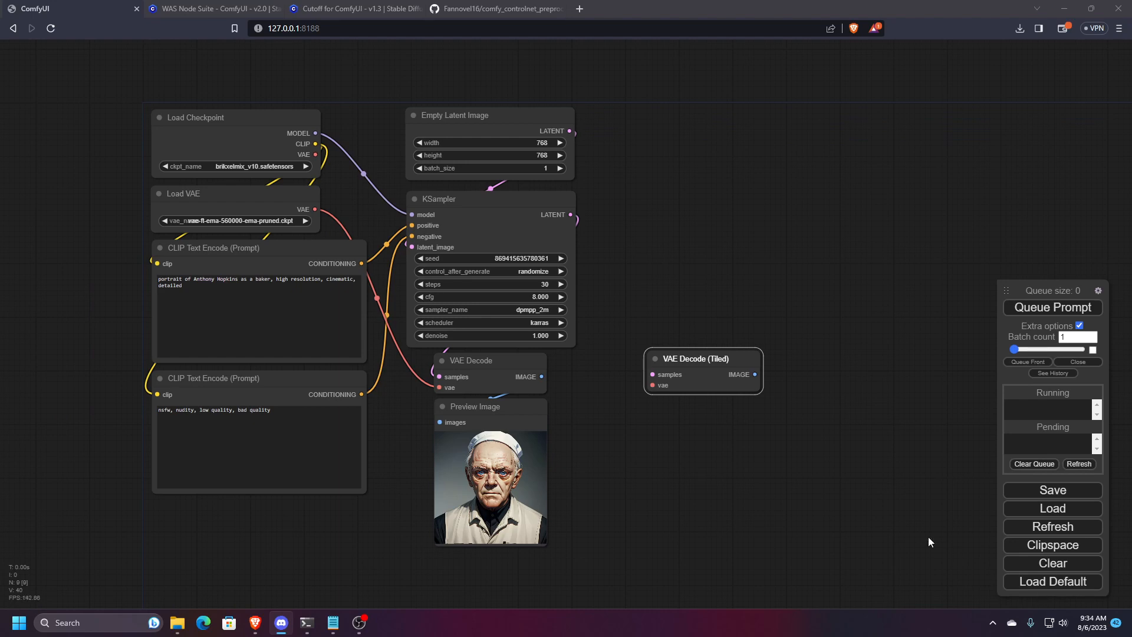
pyautogui.click(780, 389)
pyautogui.scroll(3, 781, 389)
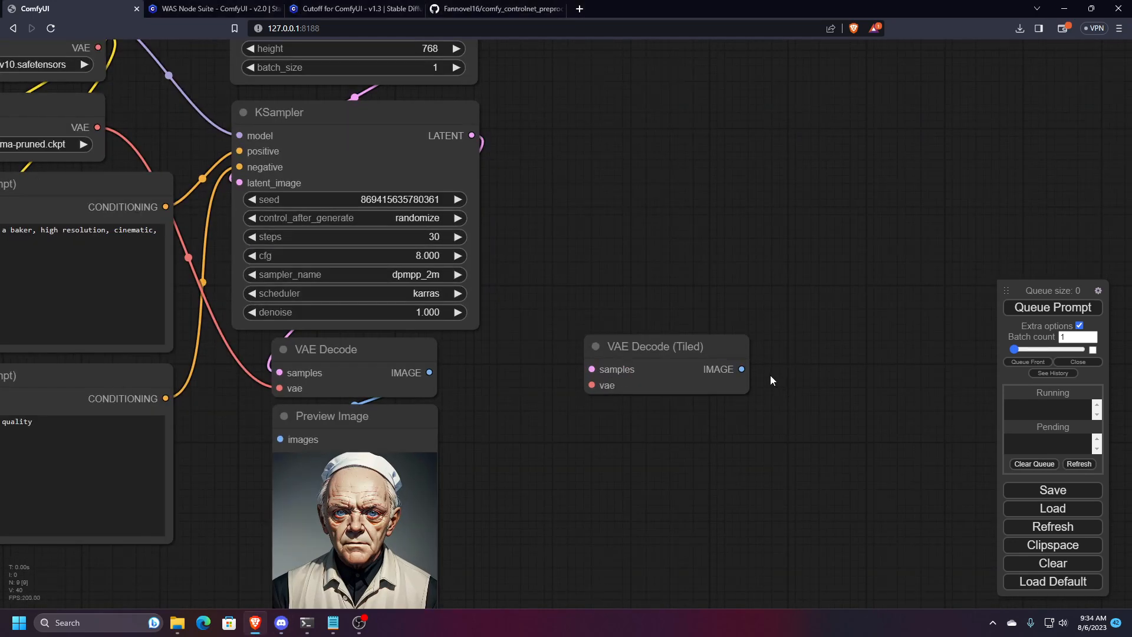
pyautogui.scroll(-1, 770, 380)
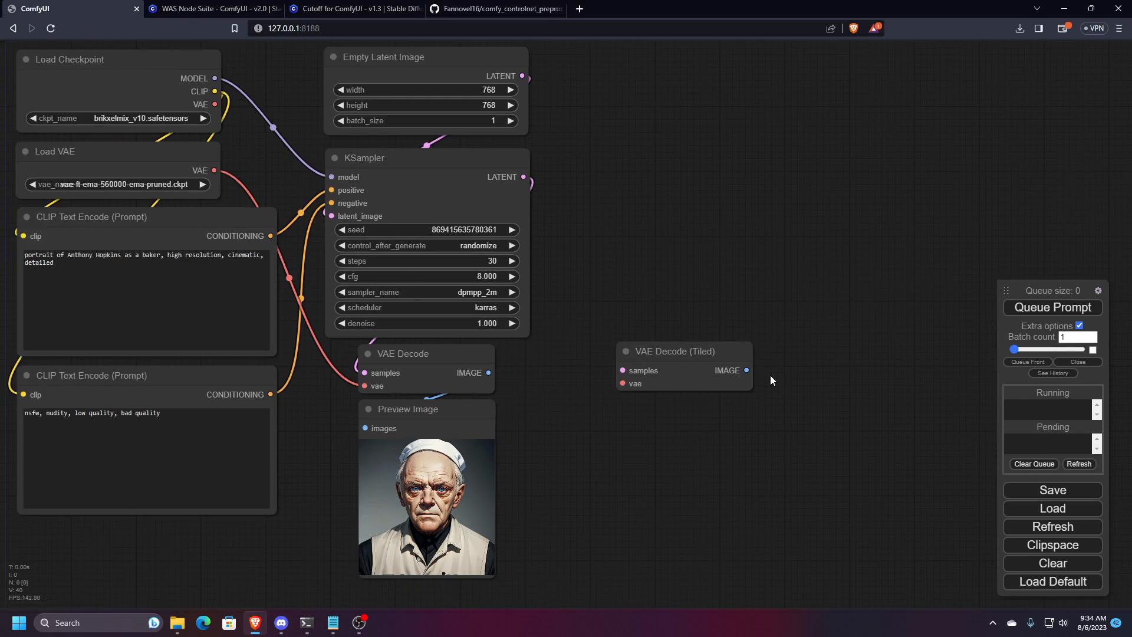
pyautogui.click(695, 351)
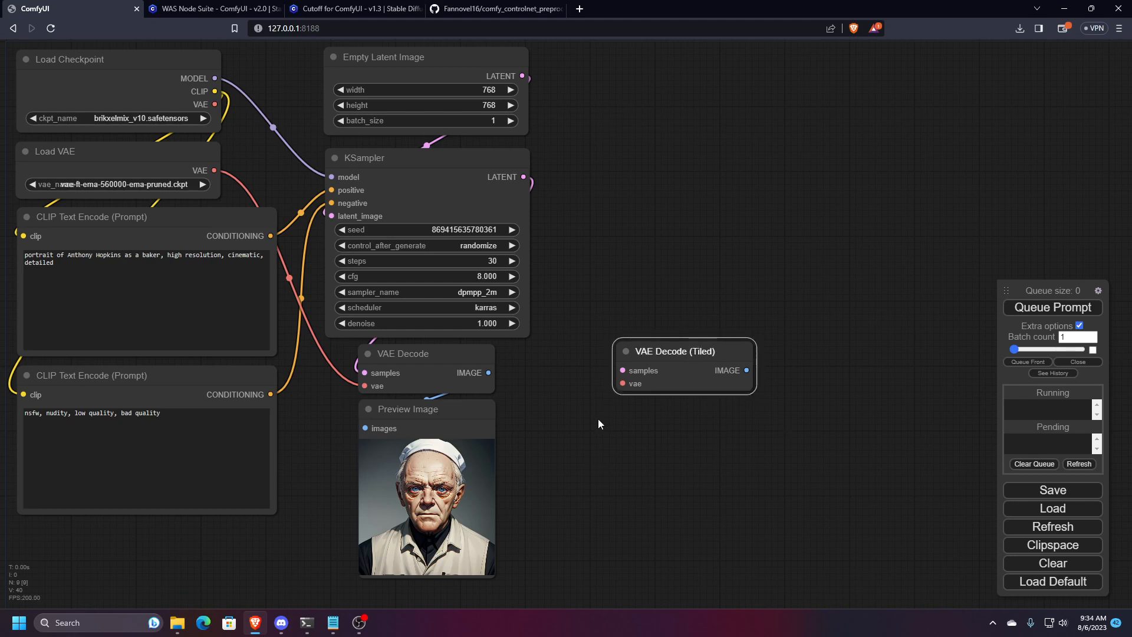
pyautogui.press('Delete')
# - Examine the baker portrait in the Preview Image node up close and within the whole workflow
pyautogui.scroll(-3, 613, 447)
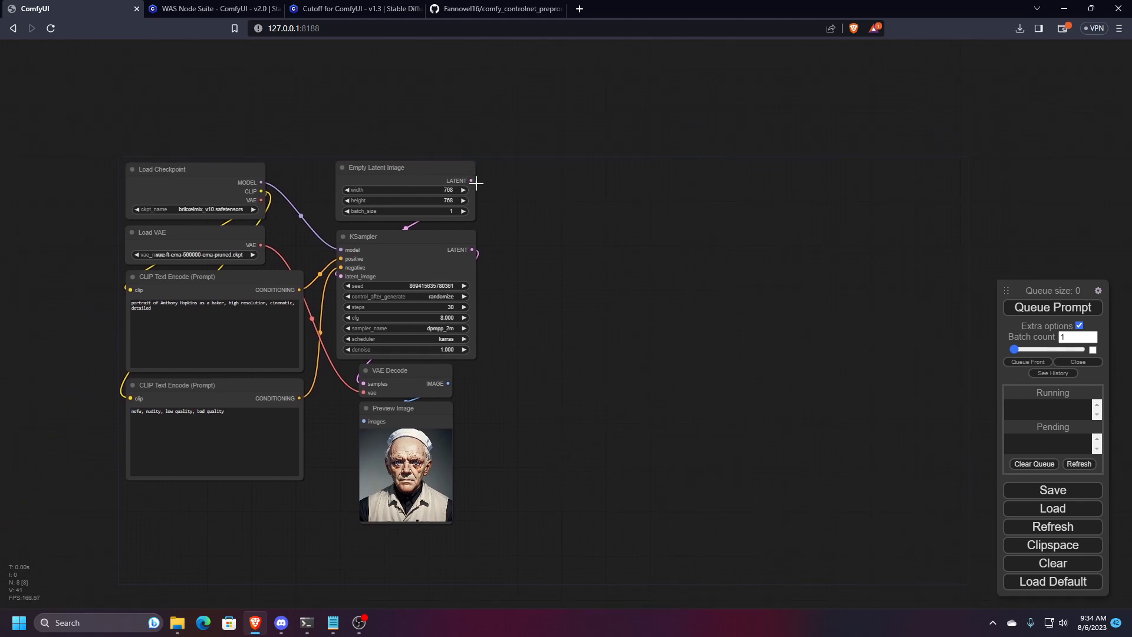
pyautogui.scroll(3, 525, 235)
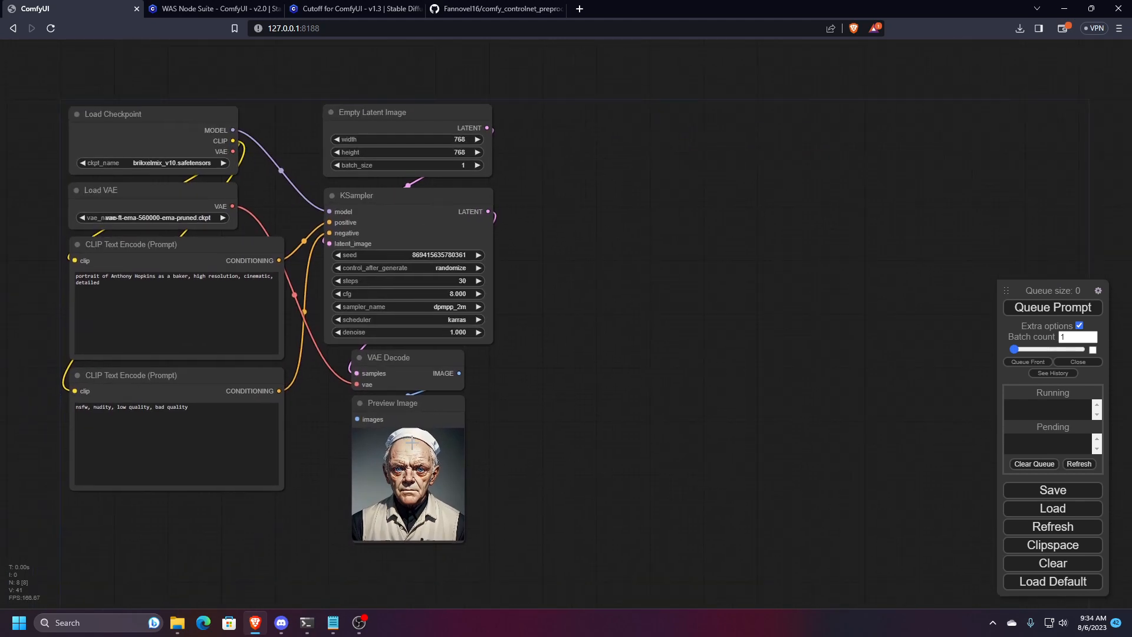
pyautogui.scroll(5, 410, 518)
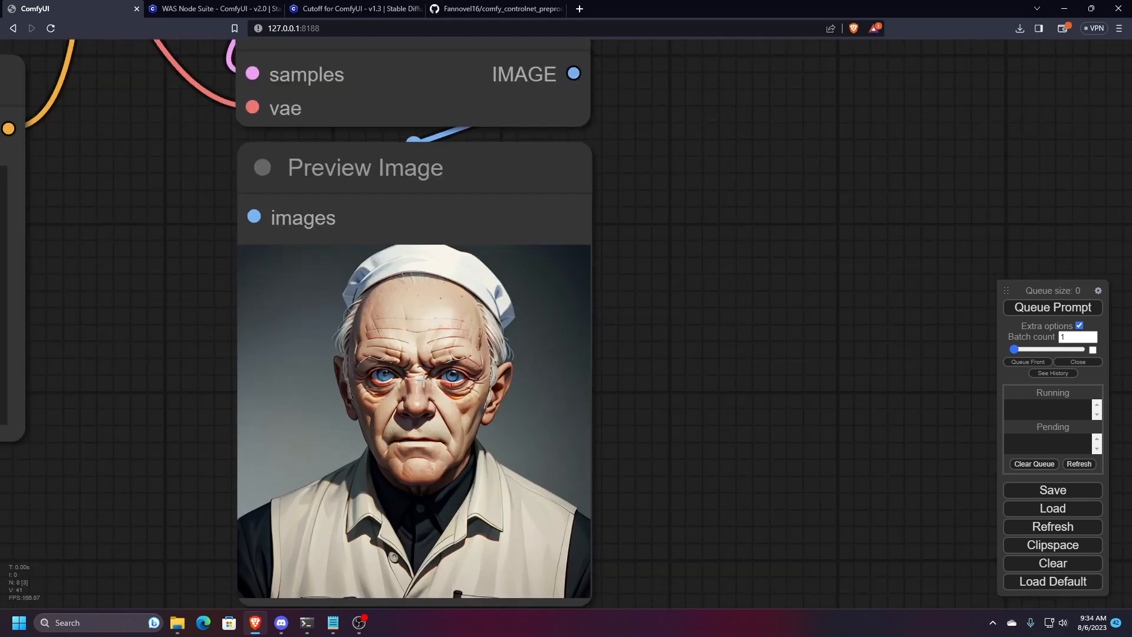
pyautogui.scroll(8, 422, 380)
pyautogui.scroll(-12, 419, 423)
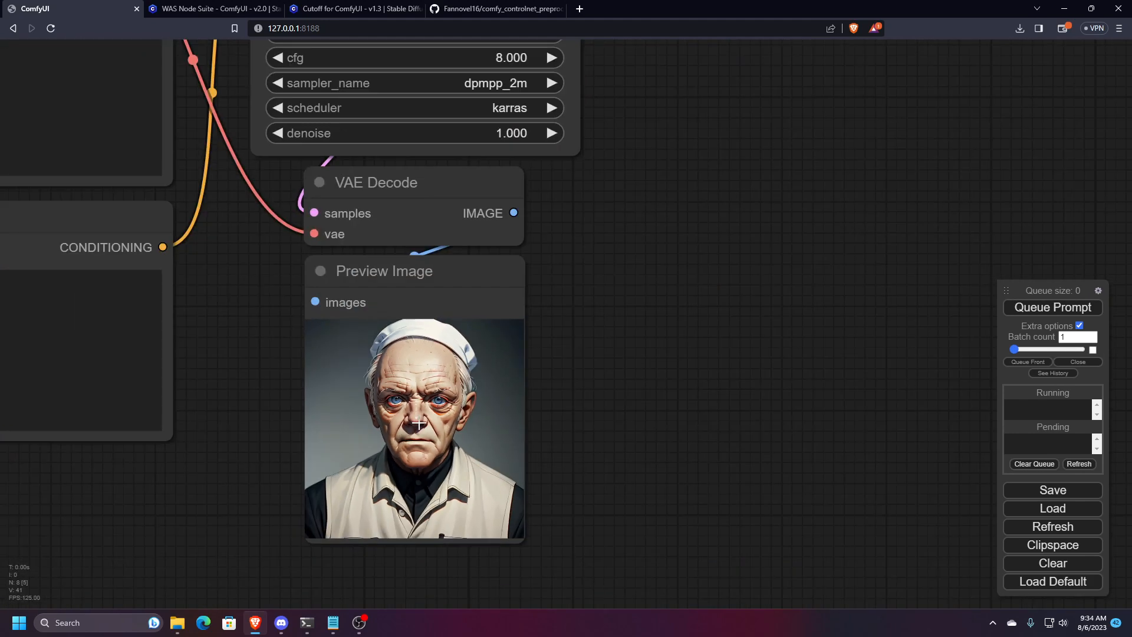
pyautogui.scroll(-5, 419, 423)
pyautogui.moveTo(584, 320); pyautogui.dragTo(559, 406)
pyautogui.scroll(-2, 609, 392)
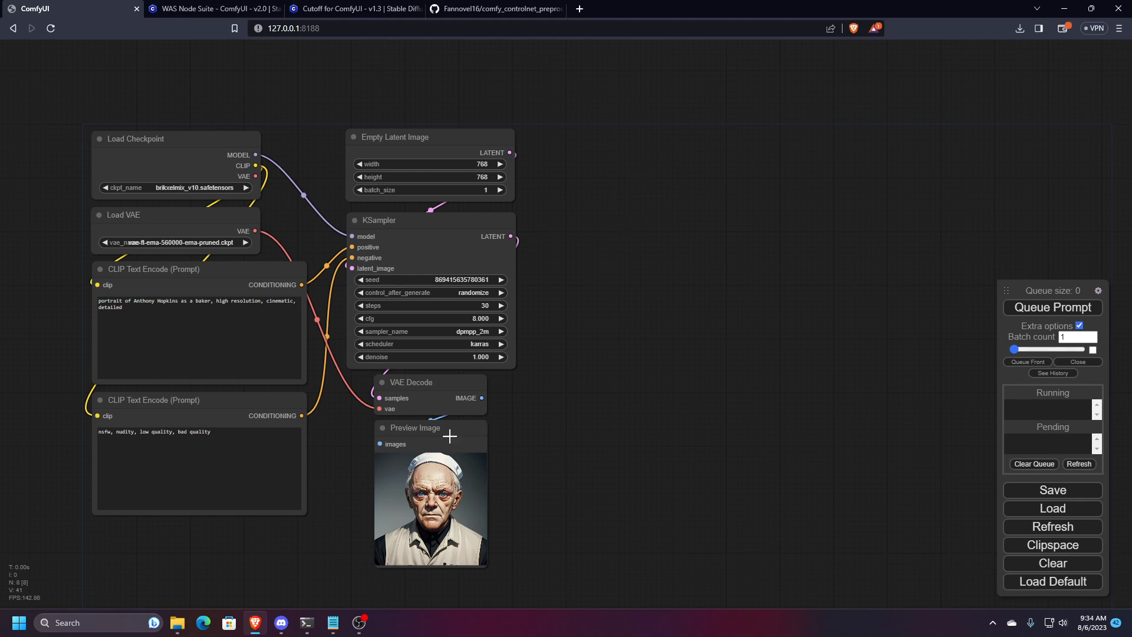
# - Duplicate the KSampler node and place the copy directly beside the original
pyautogui.rightClick(443, 227)
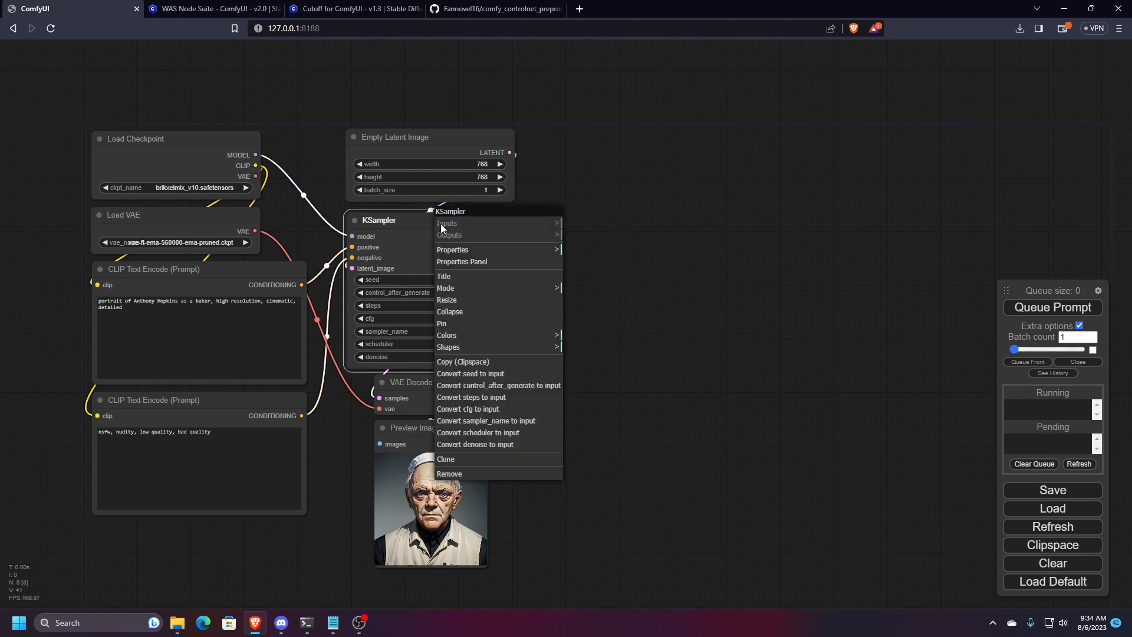
pyautogui.click(420, 222)
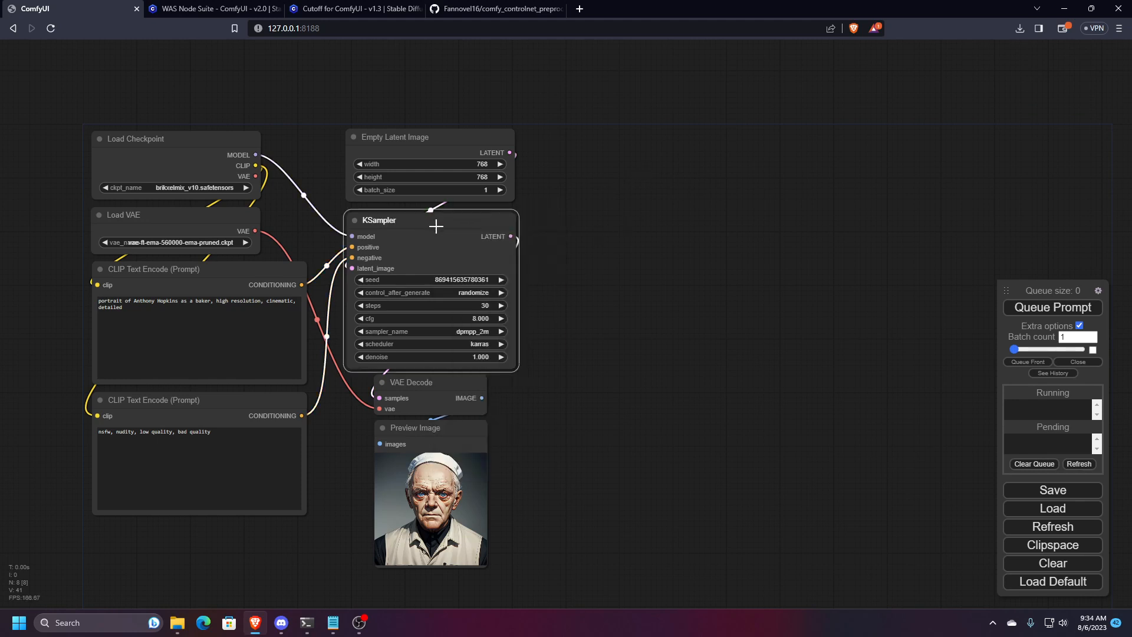
pyautogui.moveTo(437, 226)
pyautogui.mouseDown()
pyautogui.moveTo(639, 222)
pyautogui.moveTo(612, 222)
pyautogui.mouseUp()
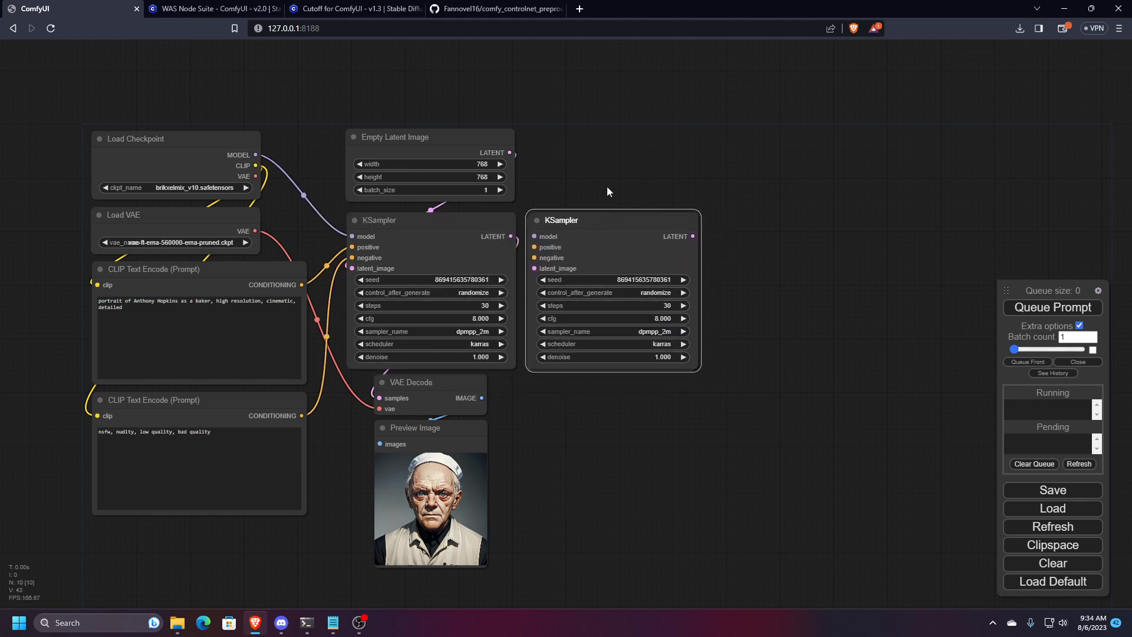
pyautogui.click(565, 400)
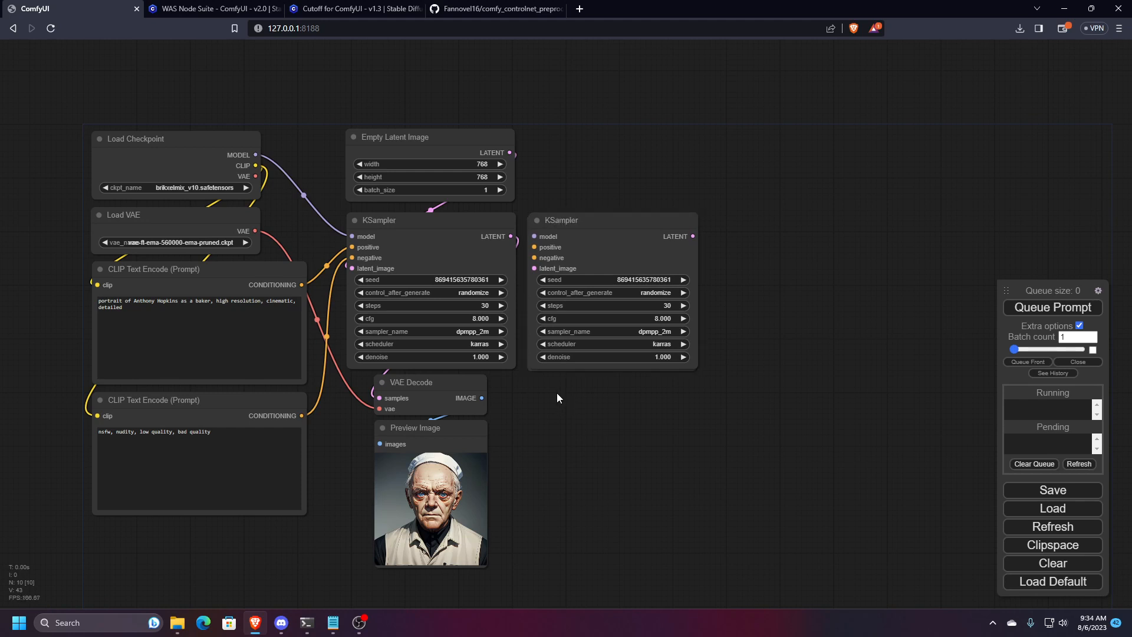
# - Duplicate VAE Decode and Preview Image below the second KSampler, wiring the decoder to Load VAE, that sampler's latent output and the new preview
pyautogui.moveTo(418, 385); pyautogui.dragTo(593, 385)
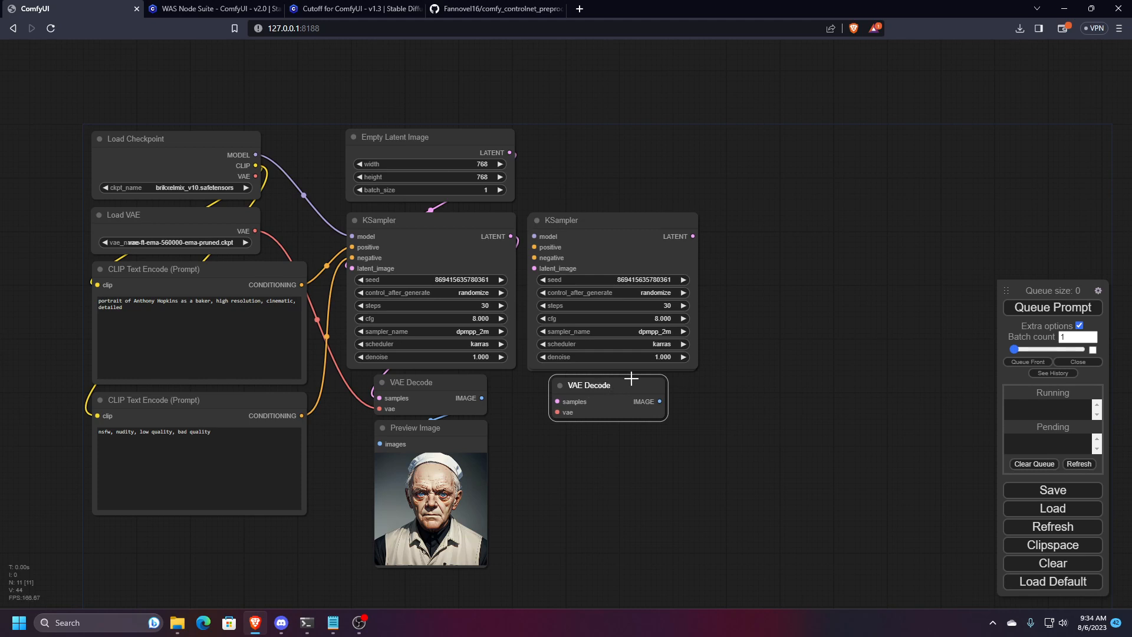
pyautogui.click(637, 197)
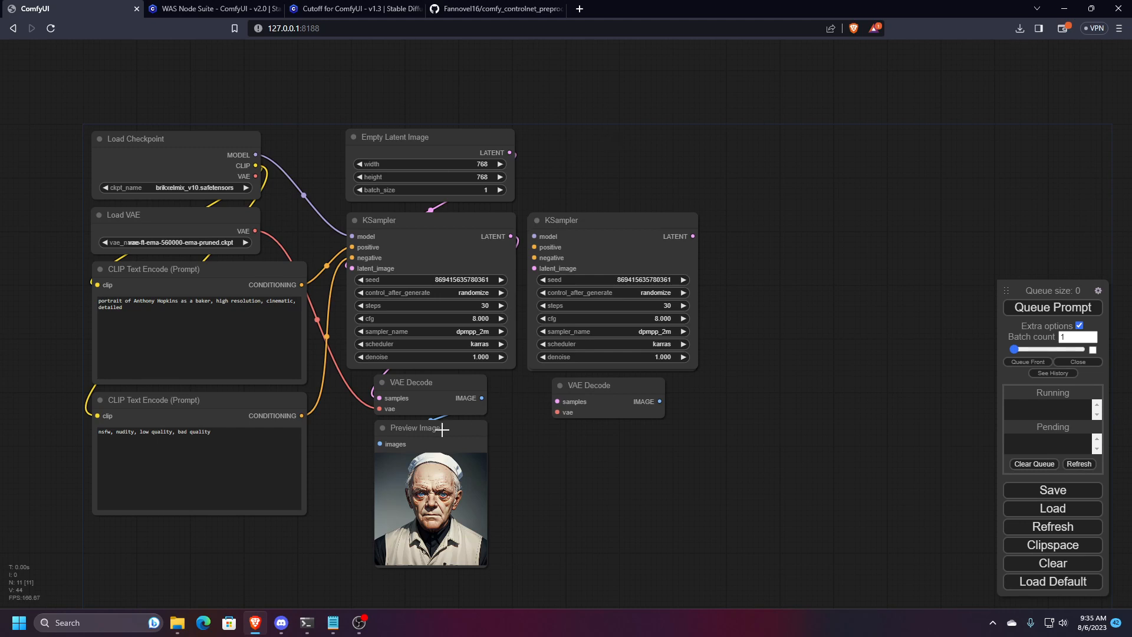
pyautogui.moveTo(442, 429)
pyautogui.mouseDown()
pyautogui.moveTo(617, 441)
pyautogui.moveTo(598, 428)
pyautogui.moveTo(659, 401)
pyautogui.mouseUp()
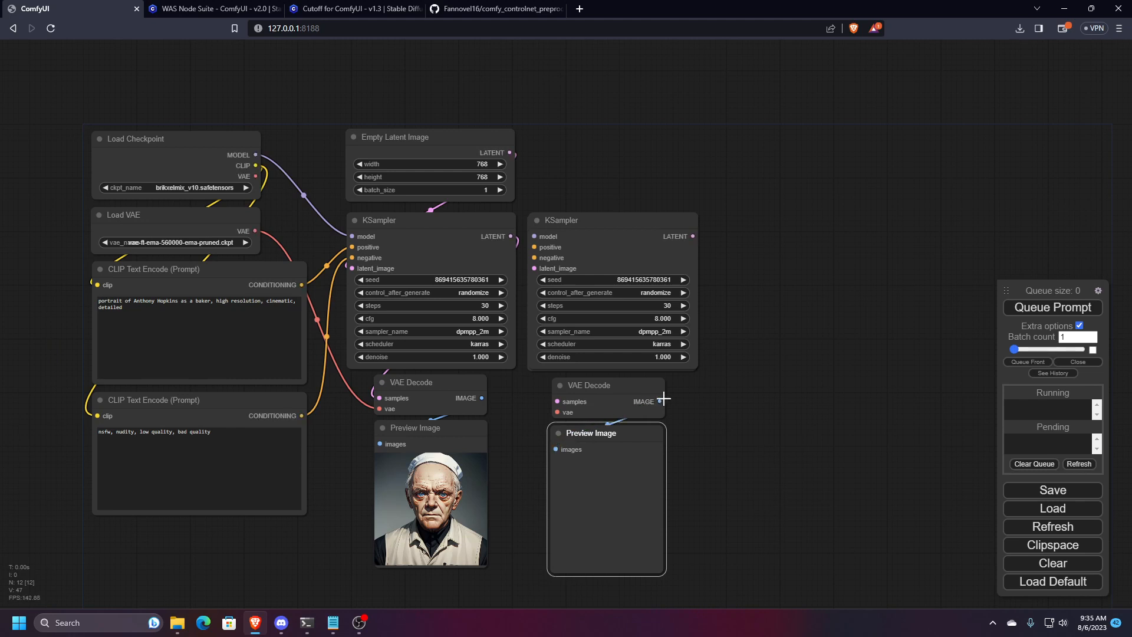
pyautogui.moveTo(557, 412); pyautogui.dragTo(256, 230)
pyautogui.moveTo(557, 401); pyautogui.dragTo(693, 236)
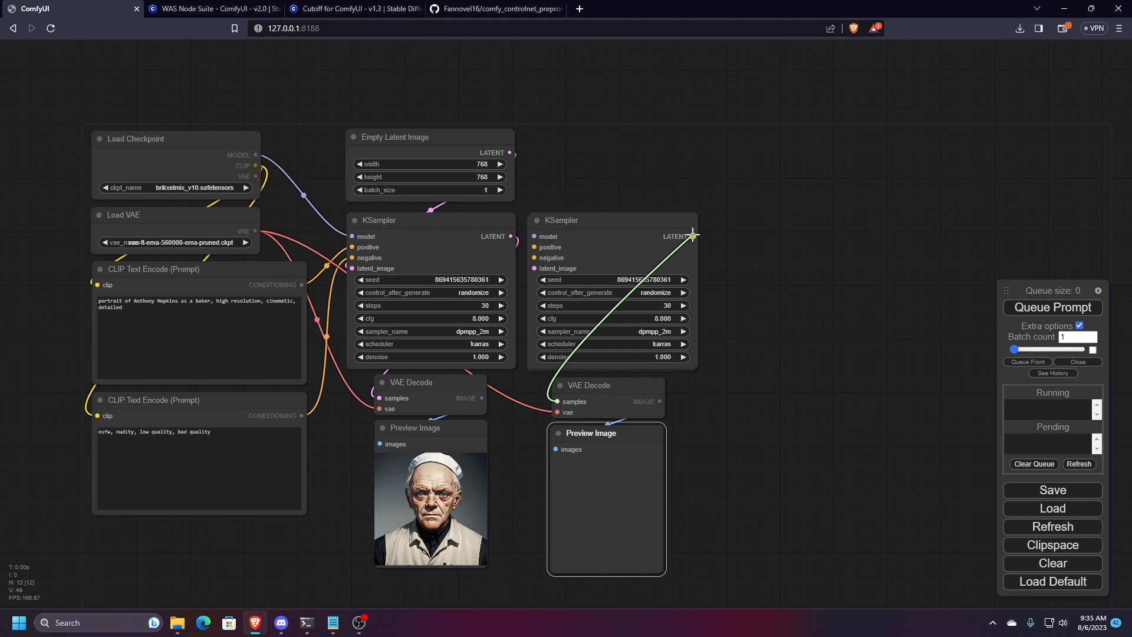
# - Connect the second KSampler's model input to Load Checkpoint and its positive and negative inputs to the matching CLIP Text Encode nodes
pyautogui.click(661, 223)
pyautogui.moveTo(537, 236); pyautogui.dragTo(254, 155)
pyautogui.moveTo(534, 249); pyautogui.dragTo(301, 285)
pyautogui.moveTo(534, 257); pyautogui.dragTo(302, 415)
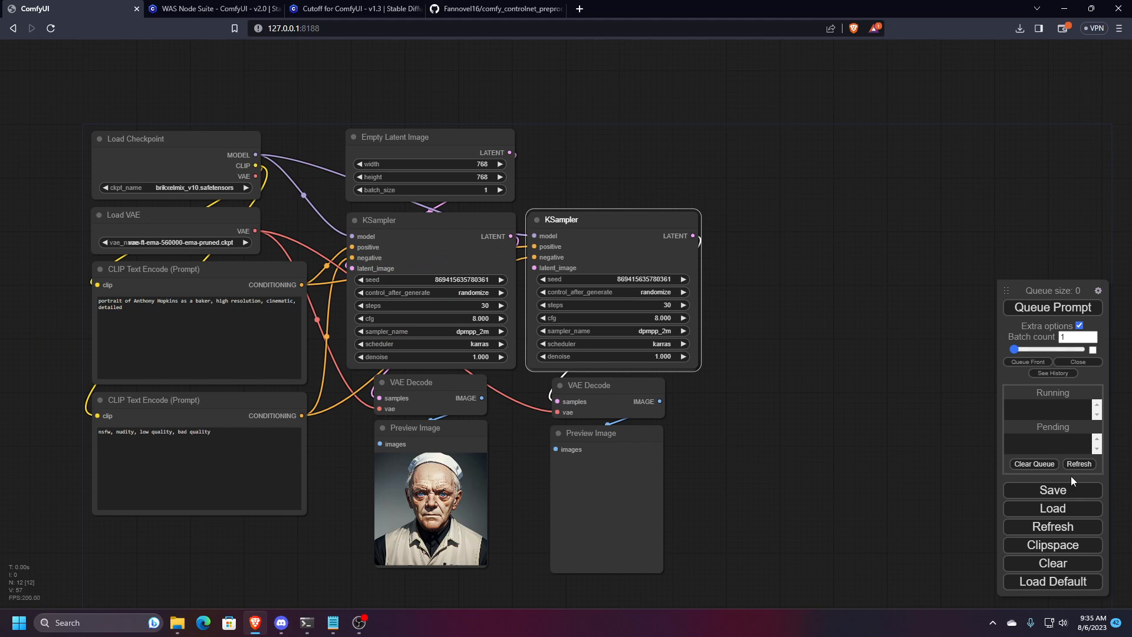
# - Review the second KSampler, VAE Decode and Preview Image chain alongside the original chain
pyautogui.scroll(-2, 765, 462)
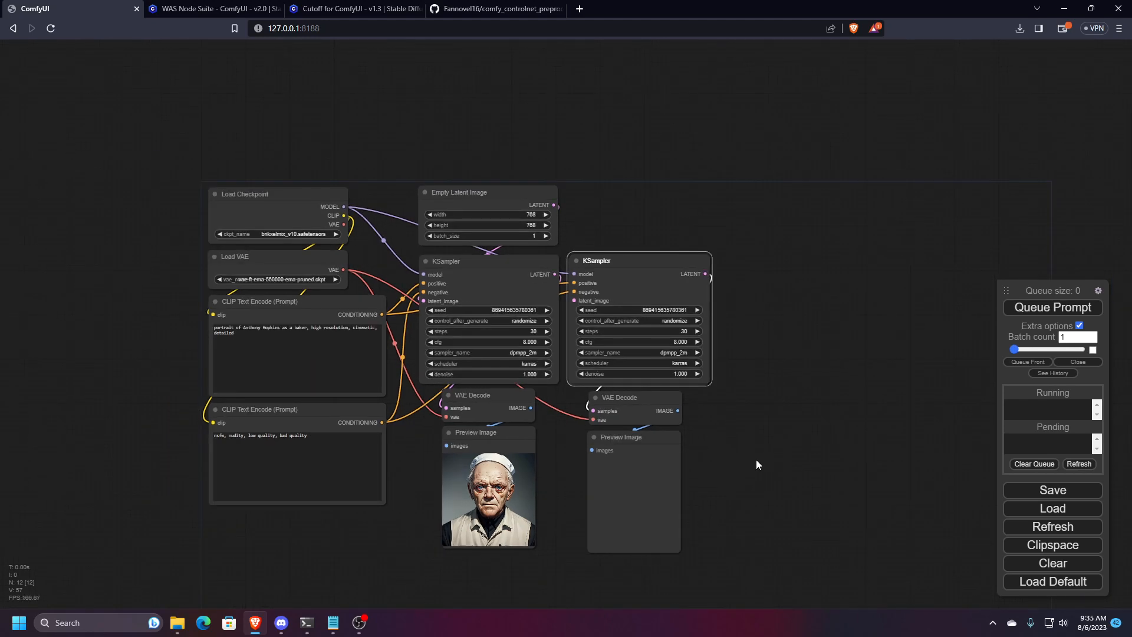
pyautogui.moveTo(756, 465); pyautogui.dragTo(669, 453)
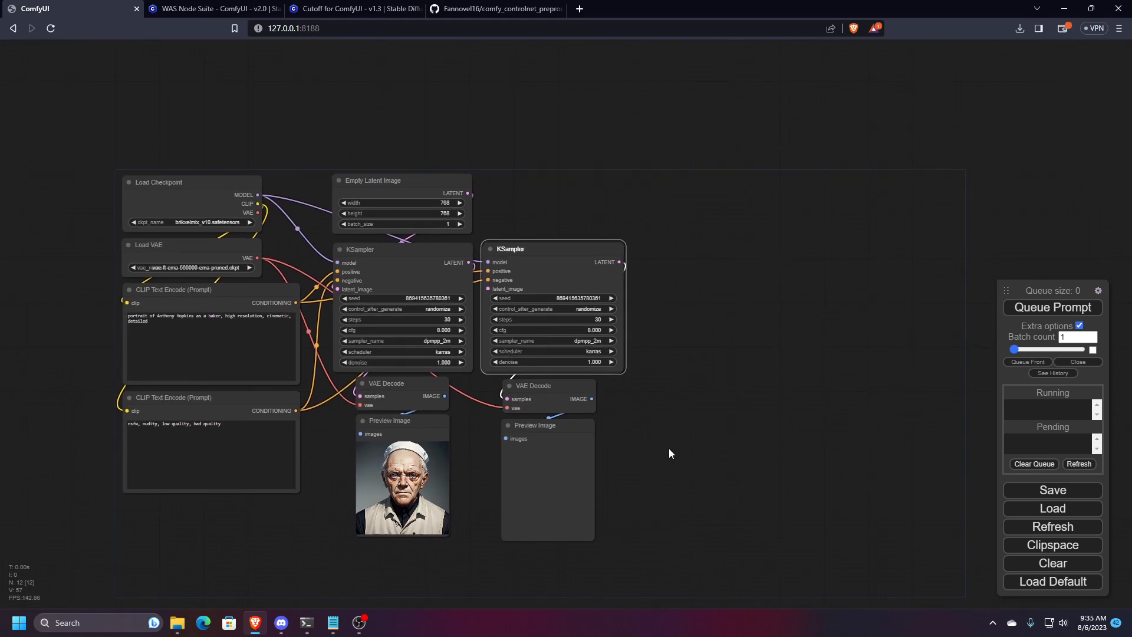
pyautogui.scroll(-2, 649, 439)
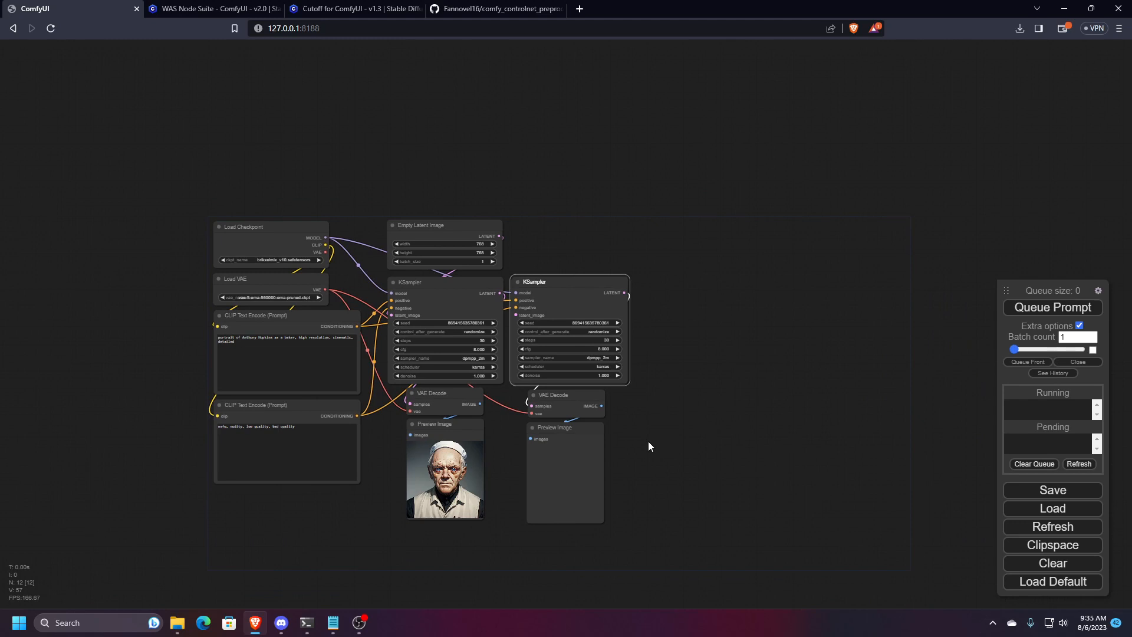
pyautogui.scroll(1, 649, 441)
pyautogui.scroll(1, 648, 441)
pyautogui.moveTo(644, 440); pyautogui.dragTo(708, 440)
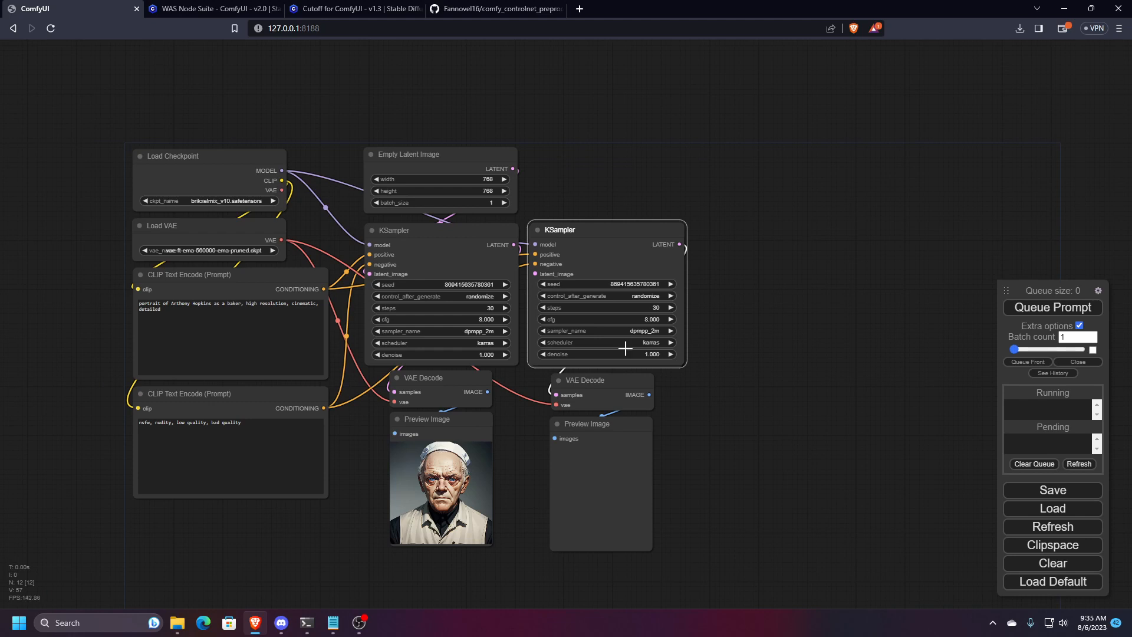
pyautogui.scroll(-1, 787, 357)
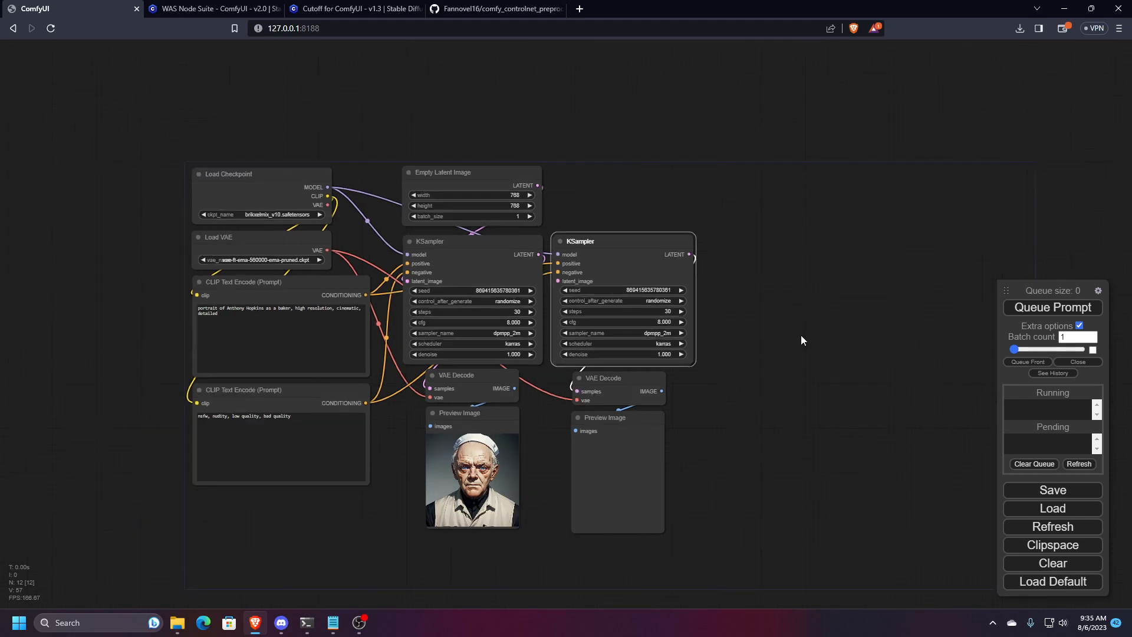
pyautogui.moveTo(759, 366); pyautogui.dragTo(645, 371)
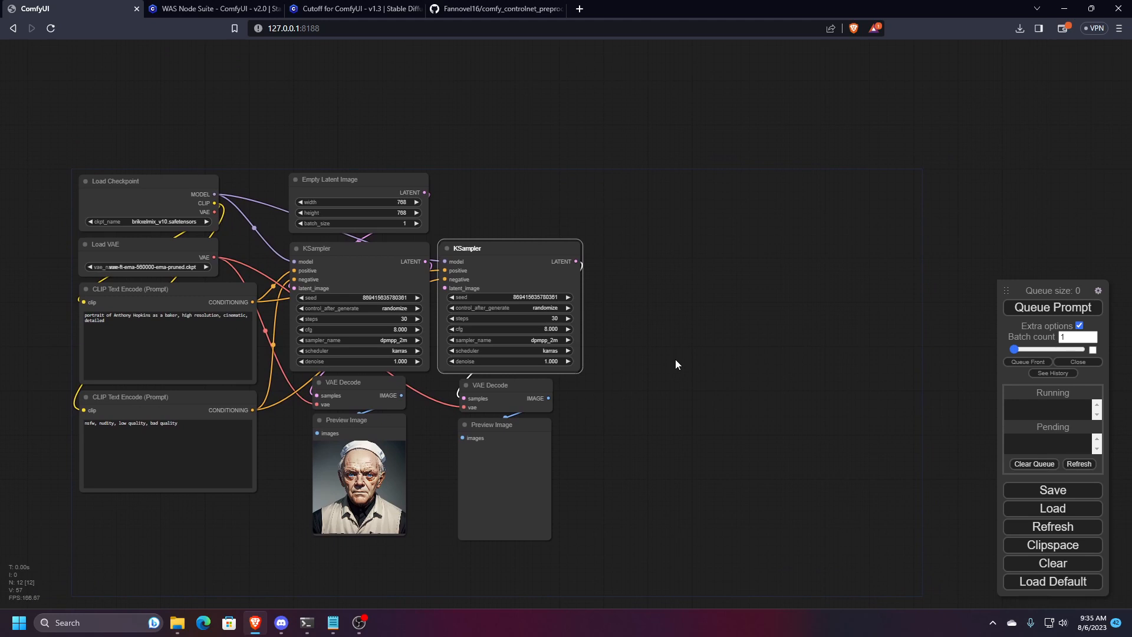
# - Search the node list for vae and add a VAE Encode node above the second KSampler
pyautogui.moveTo(555, 200); pyautogui.dragTo(592, 195)
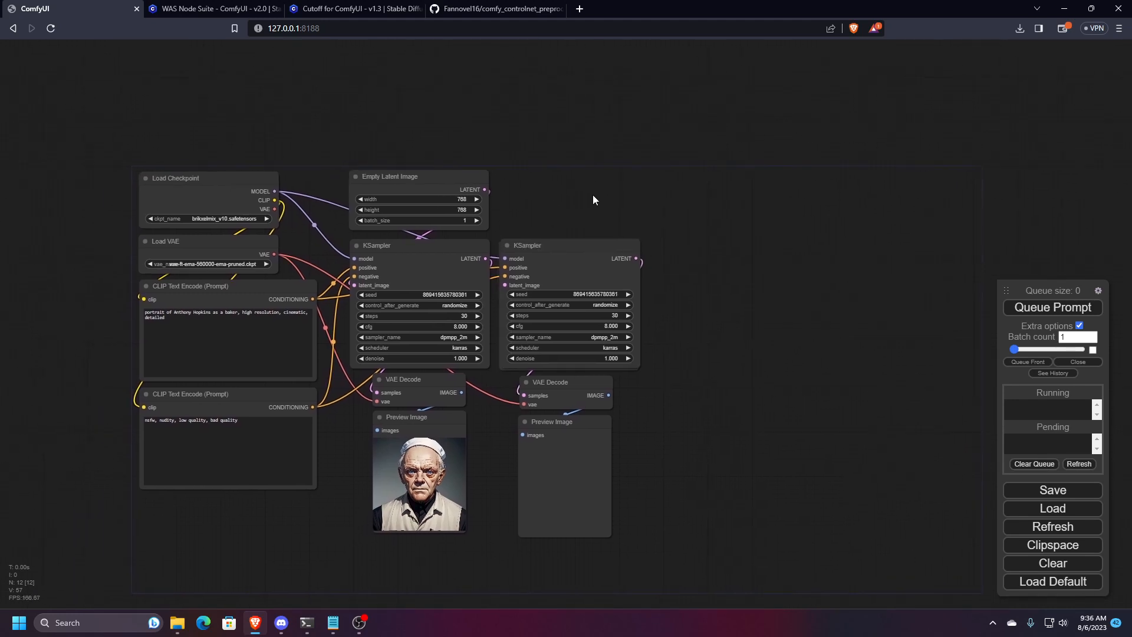
pyautogui.moveTo(555, 155); pyautogui.dragTo(588, 195)
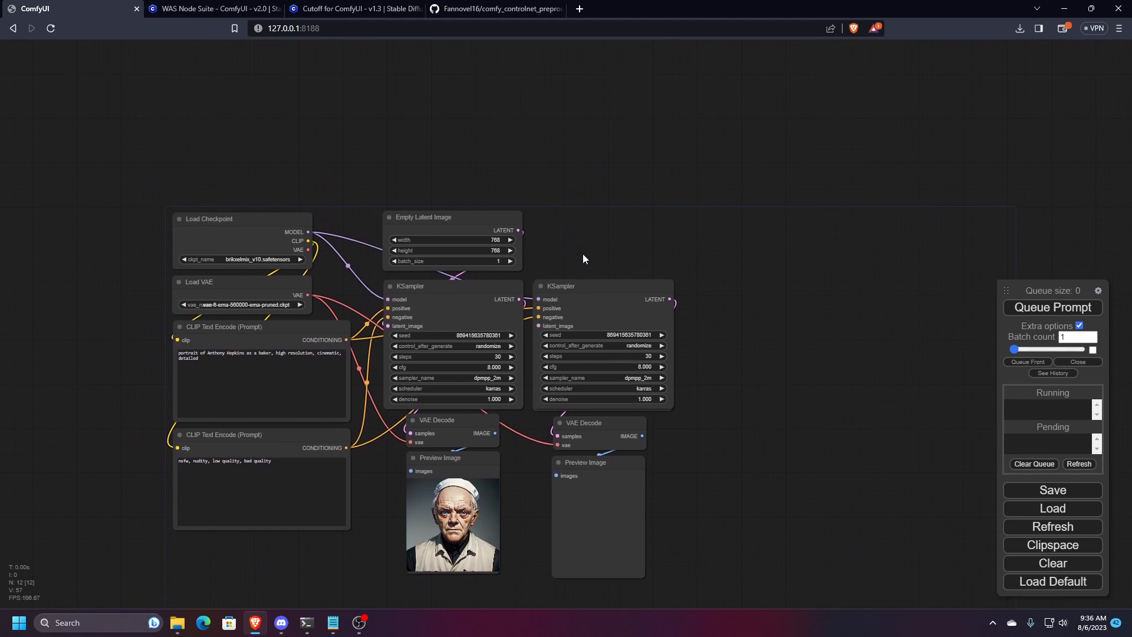
pyautogui.doubleClick(593, 149)
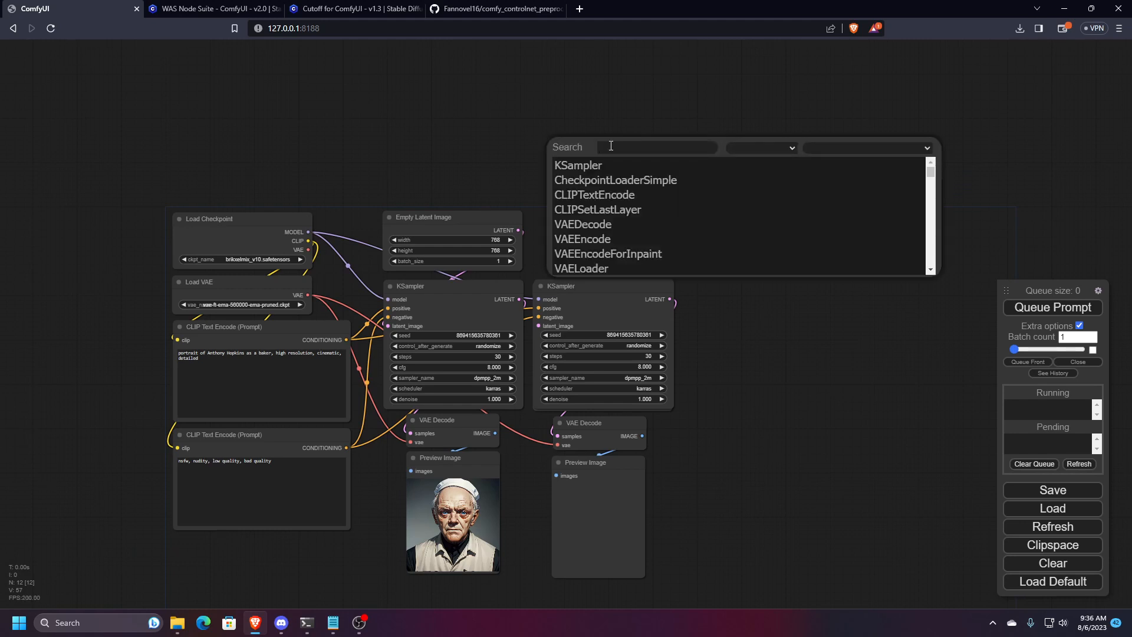
pyautogui.write('vae')
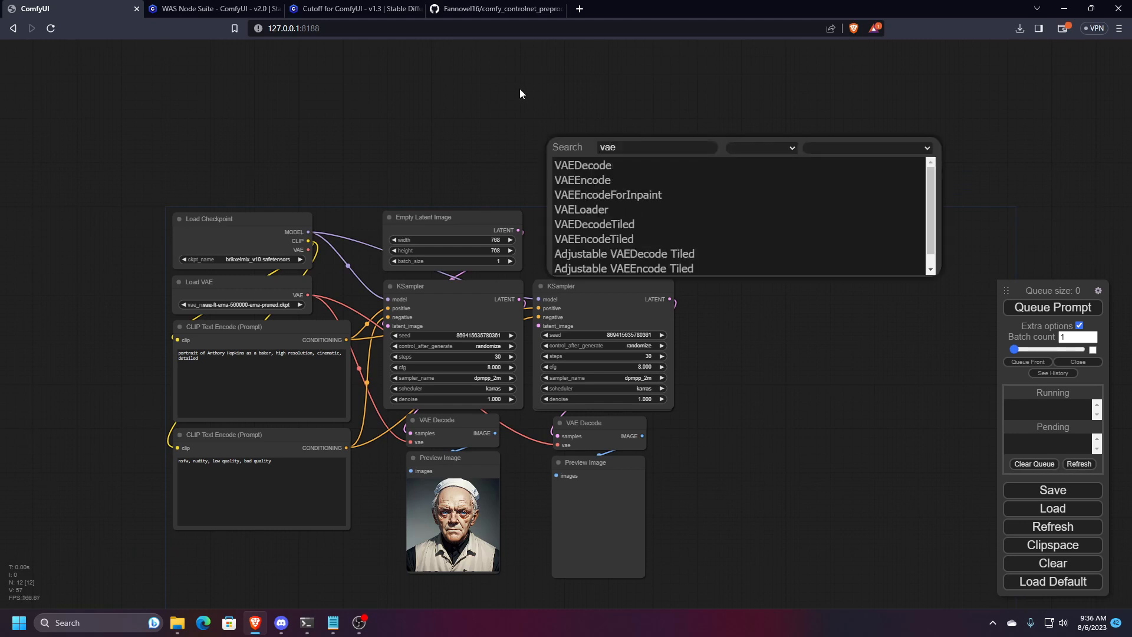
pyautogui.click(595, 177)
# - Connect VAE Encode's pixels to the first VAE Decode's image output and its vae to Load VAE, leaving its latent output unlinked
pyautogui.moveTo(607, 160); pyautogui.dragTo(495, 433)
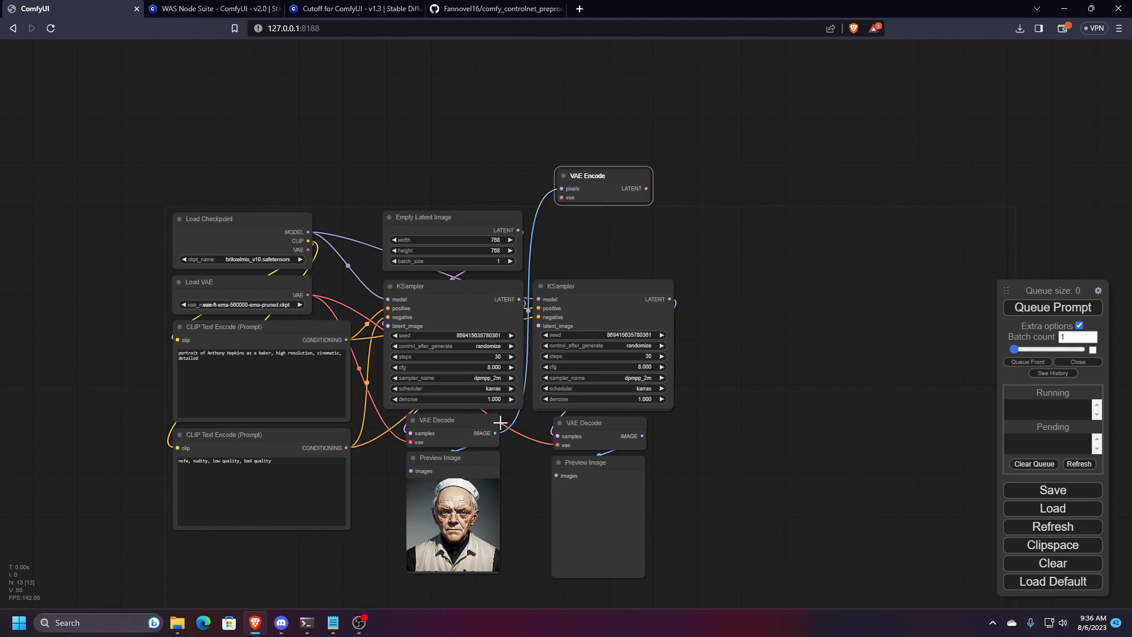
pyautogui.click(566, 190)
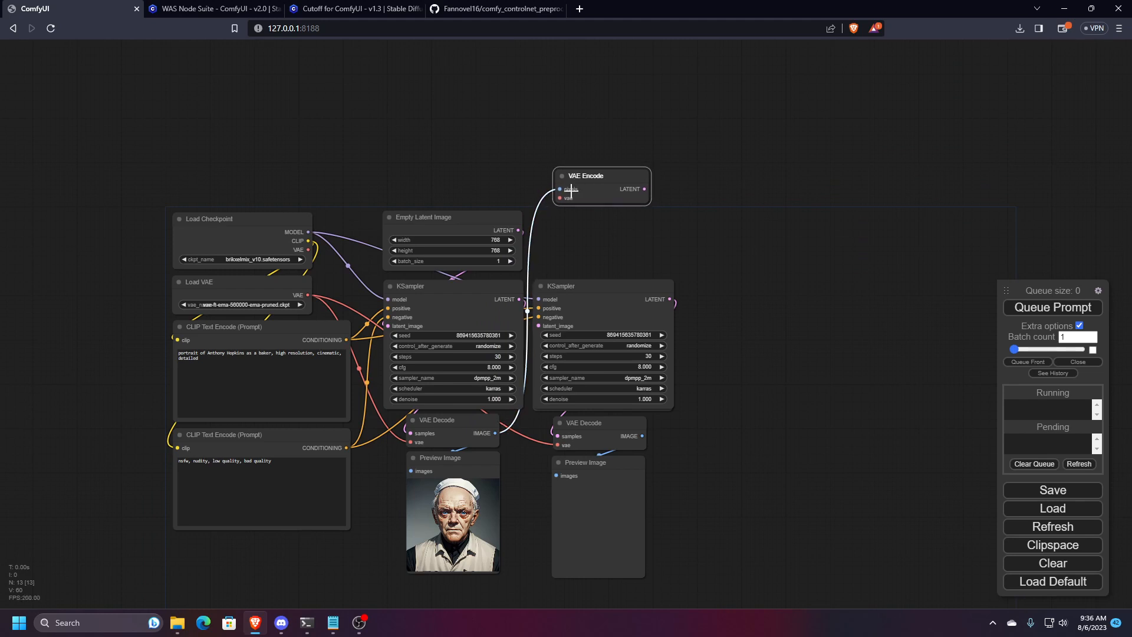
pyautogui.moveTo(563, 196); pyautogui.dragTo(308, 295)
pyautogui.moveTo(645, 188); pyautogui.dragTo(555, 307)
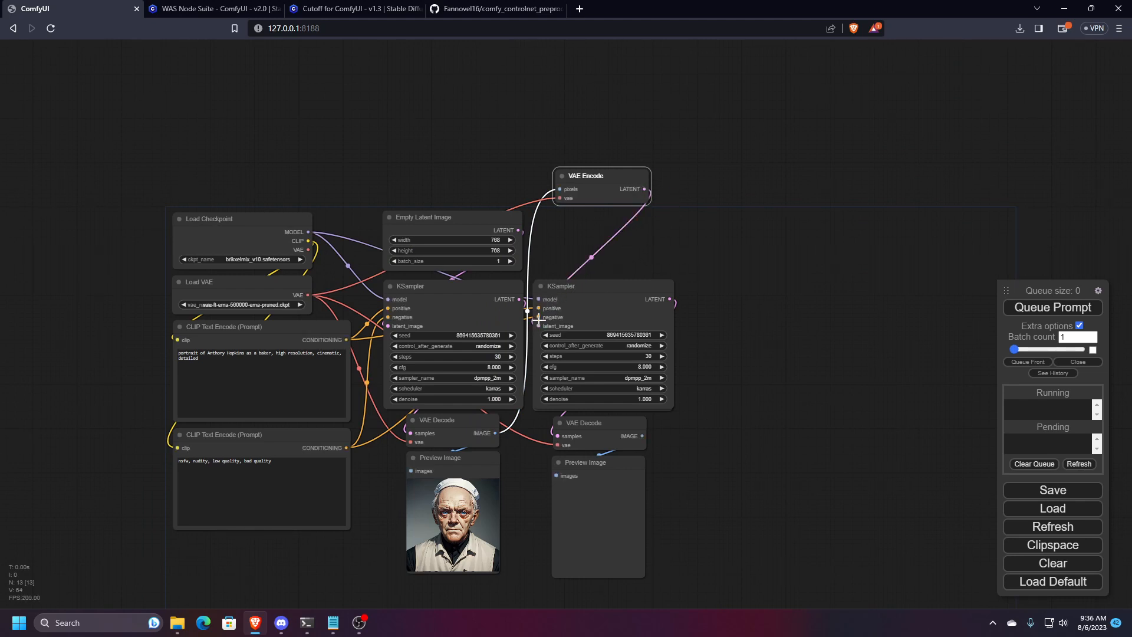
pyautogui.moveTo(539, 325); pyautogui.dragTo(672, 177)
# - Search the node list for upscale and add an Upscale Latent node between VAE Encode and the second KSampler, moving VAE Encode up
pyautogui.doubleClick(587, 230)
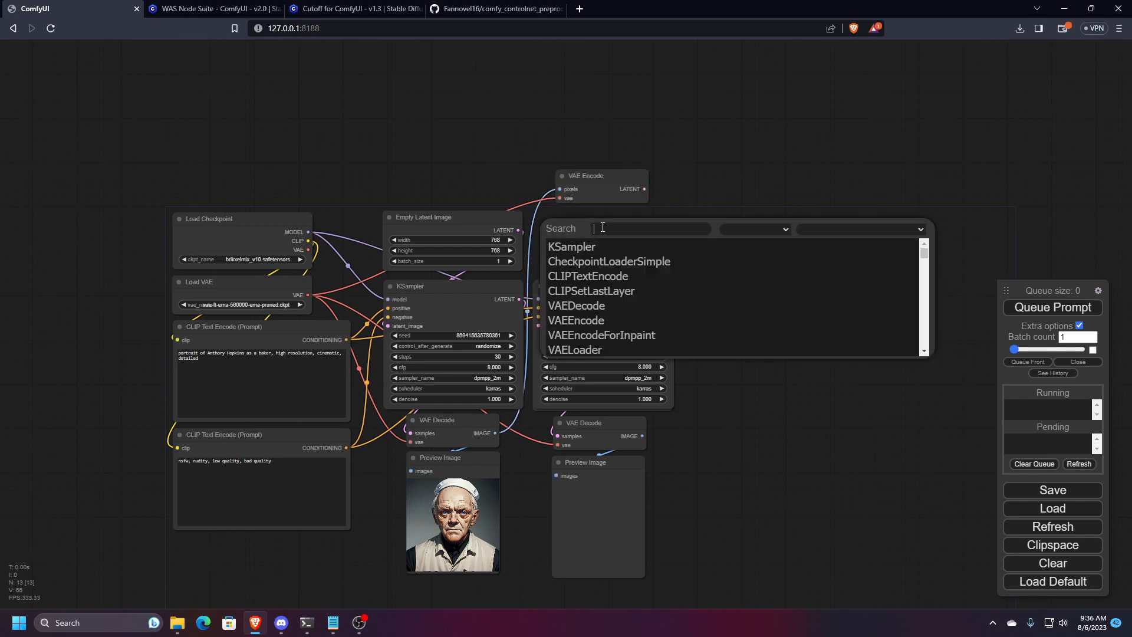
pyautogui.write('pscale')
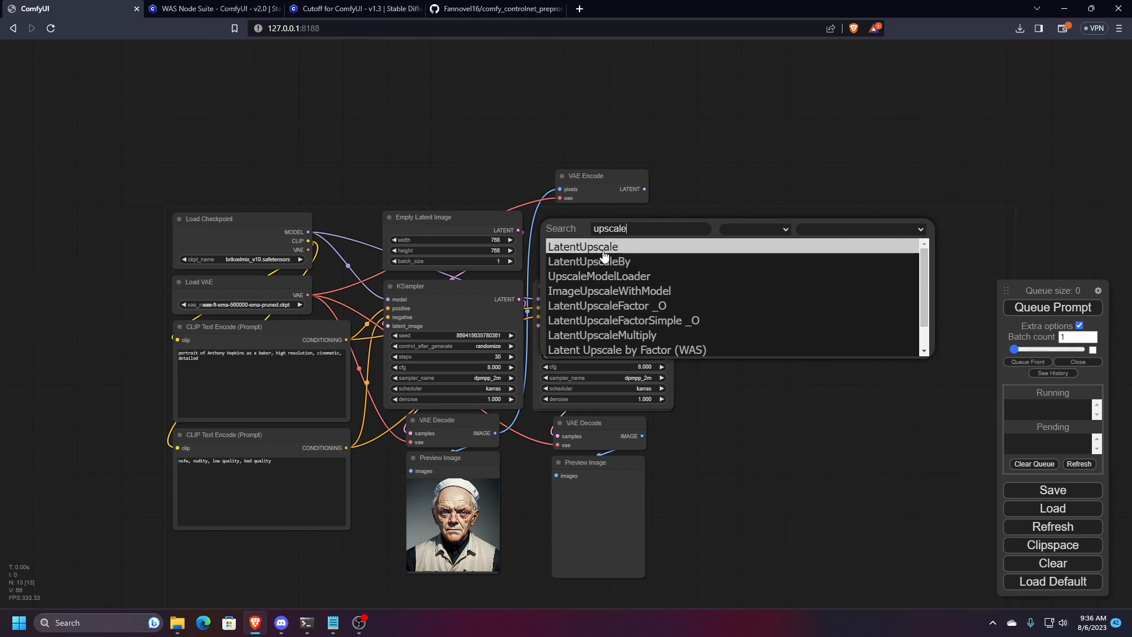
pyautogui.click(604, 253)
pyautogui.moveTo(592, 176); pyautogui.dragTo(594, 147)
pyautogui.moveTo(629, 222); pyautogui.dragTo(578, 207)
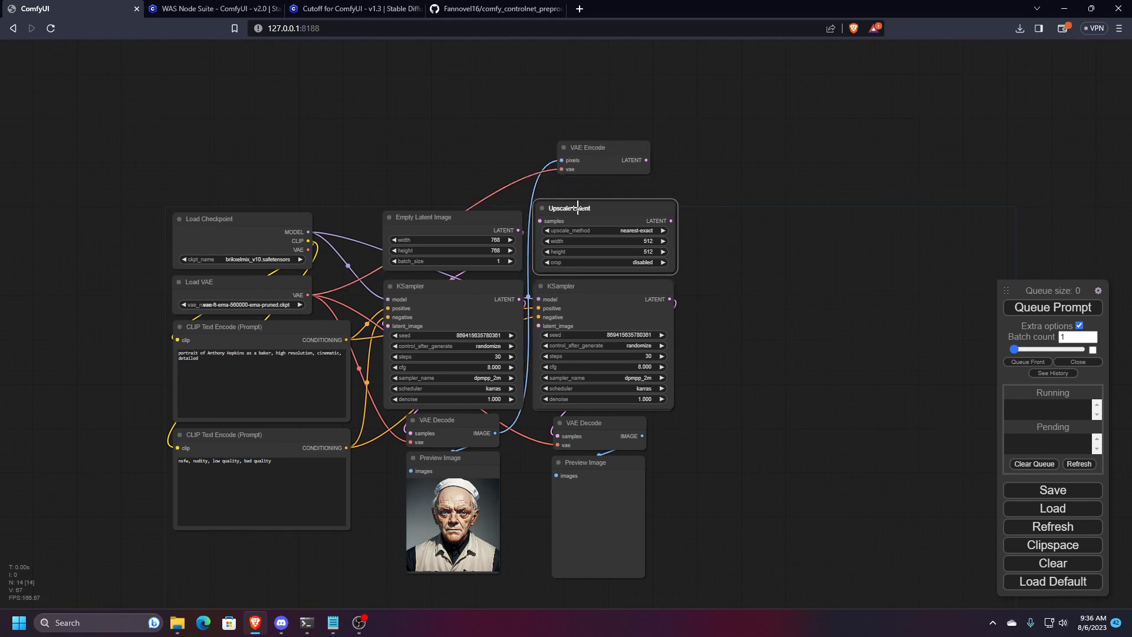
pyautogui.scroll(4, 462, 168)
pyautogui.moveTo(465, 159); pyautogui.dragTo(429, 67)
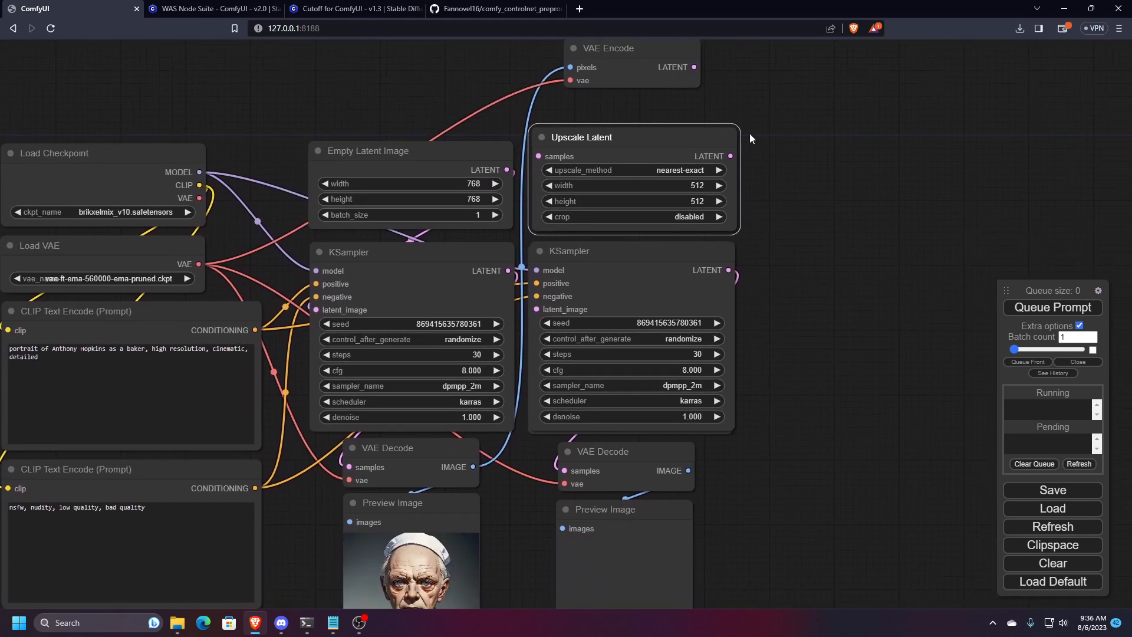
# - Set the Upscale Latent node's width and height to 1024
pyautogui.click(692, 185)
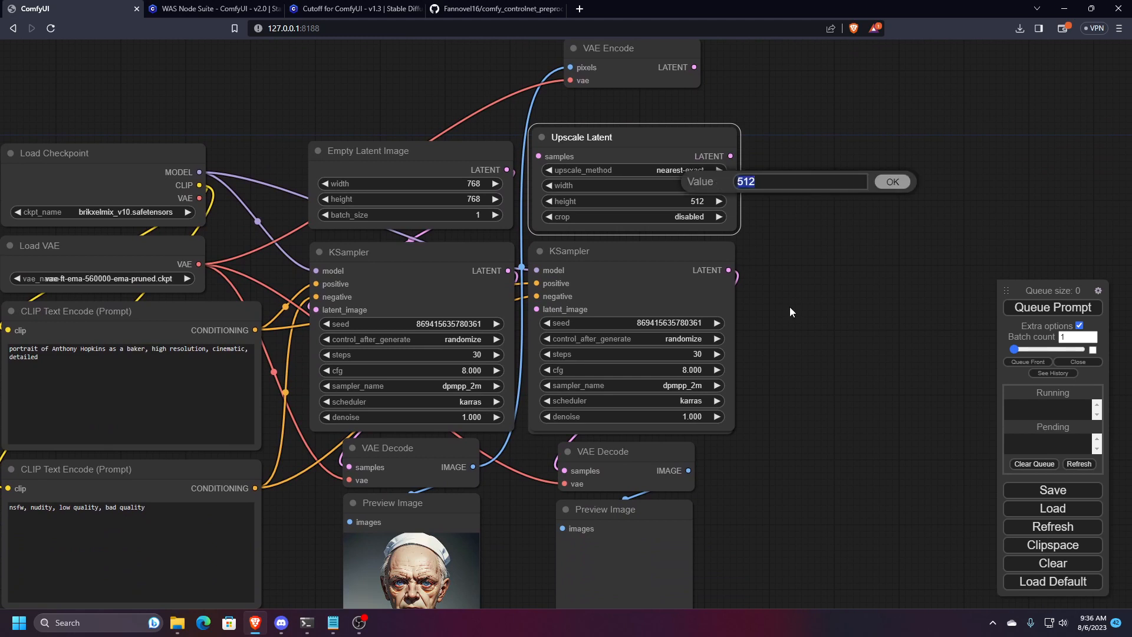
pyautogui.write('1024')
pyautogui.press('Return')
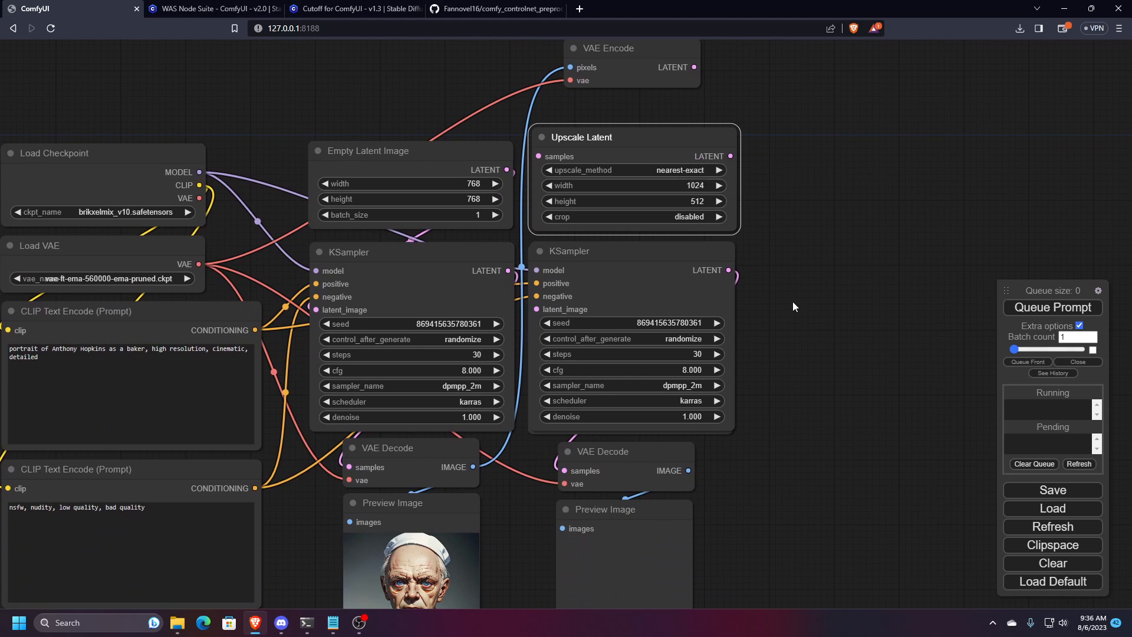
pyautogui.click(696, 201)
pyautogui.doubleClick(755, 204)
pyautogui.write('1024')
pyautogui.press('Return')
# - Connect VAE Encode's latent to Upscale Latent's samples, and Upscale Latent's output to the second KSampler's latent_image
pyautogui.moveTo(671, 105); pyautogui.dragTo(705, 143)
pyautogui.moveTo(729, 105); pyautogui.dragTo(573, 195)
pyautogui.moveTo(765, 194); pyautogui.dragTo(571, 348)
# - Queue the prompt and compare the first and second preview images
pyautogui.scroll(-5, 773, 295)
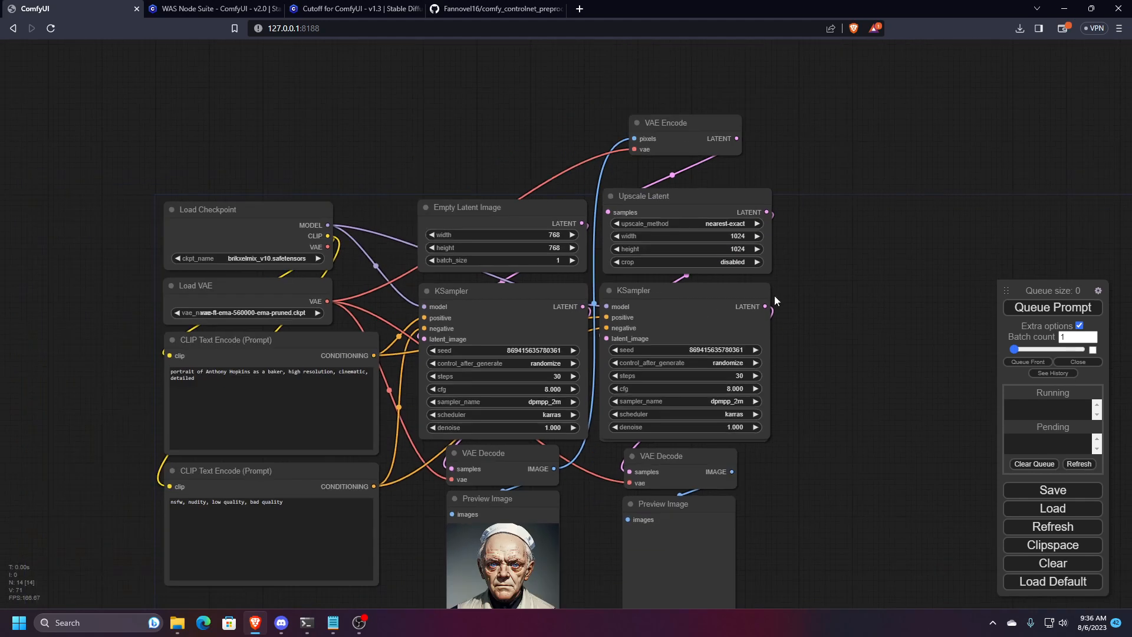
pyautogui.moveTo(798, 260); pyautogui.dragTo(796, 288)
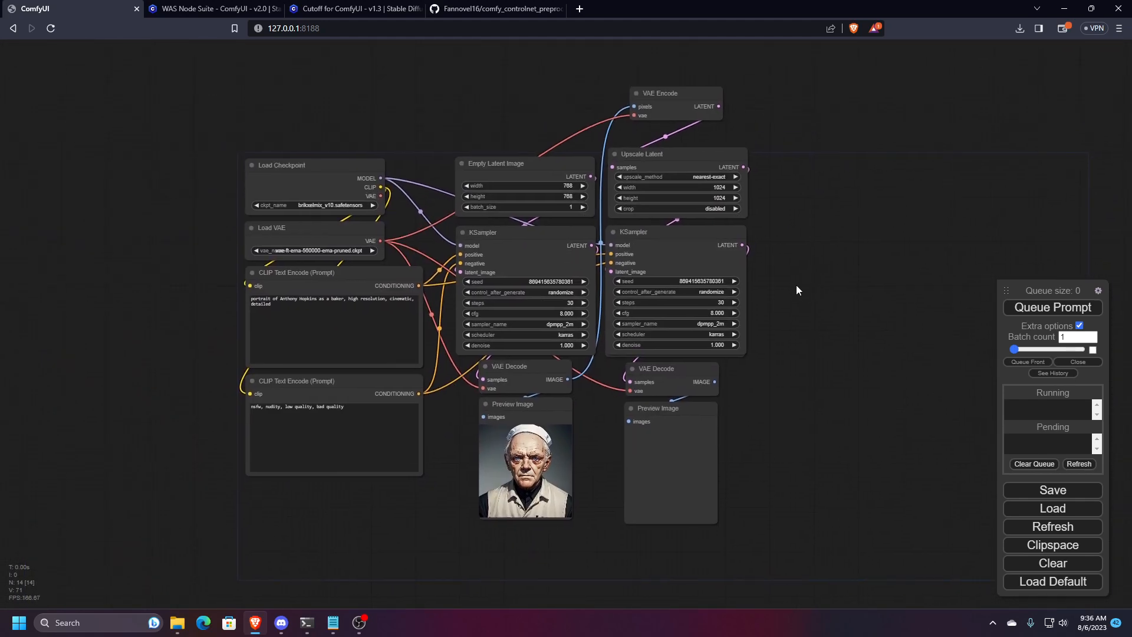
pyautogui.click(1042, 306)
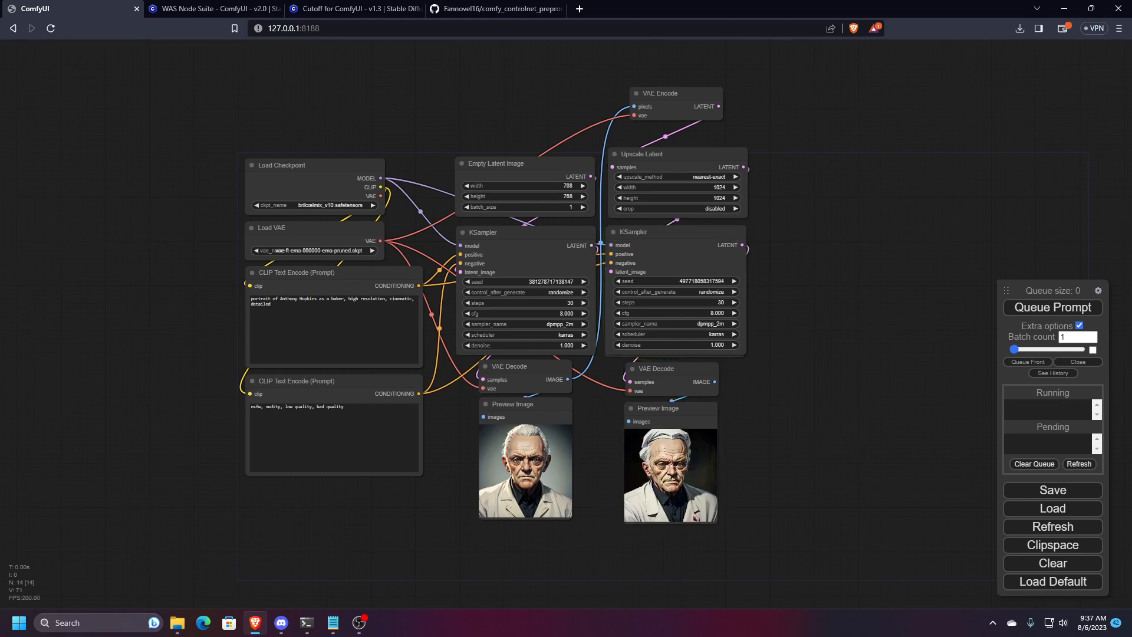
pyautogui.scroll(5, 618, 524)
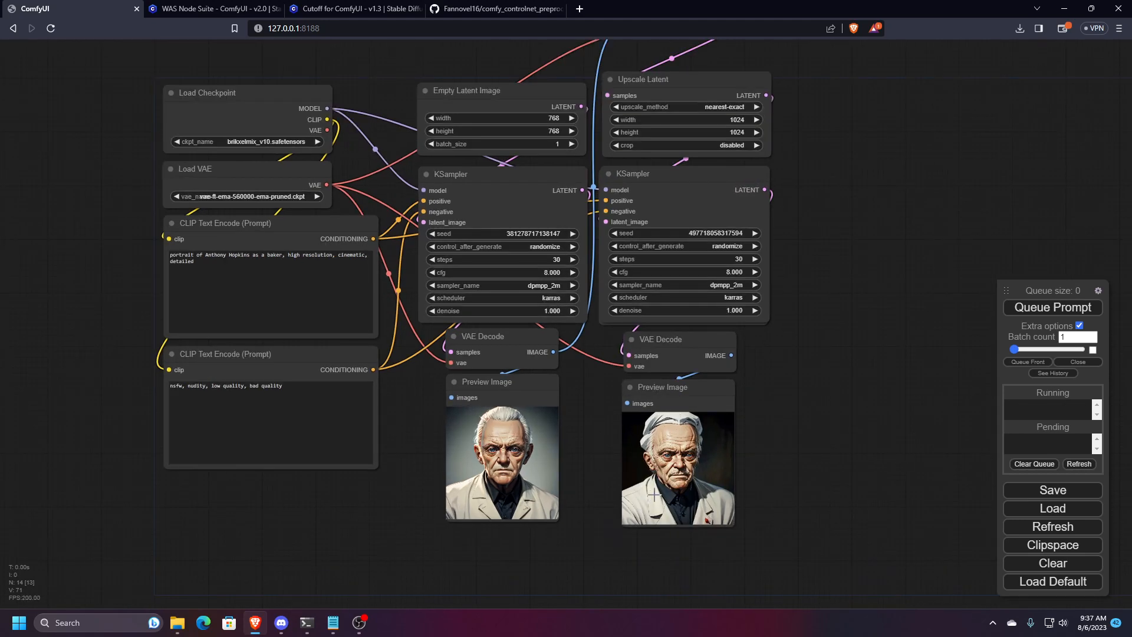
pyautogui.scroll(3, 690, 504)
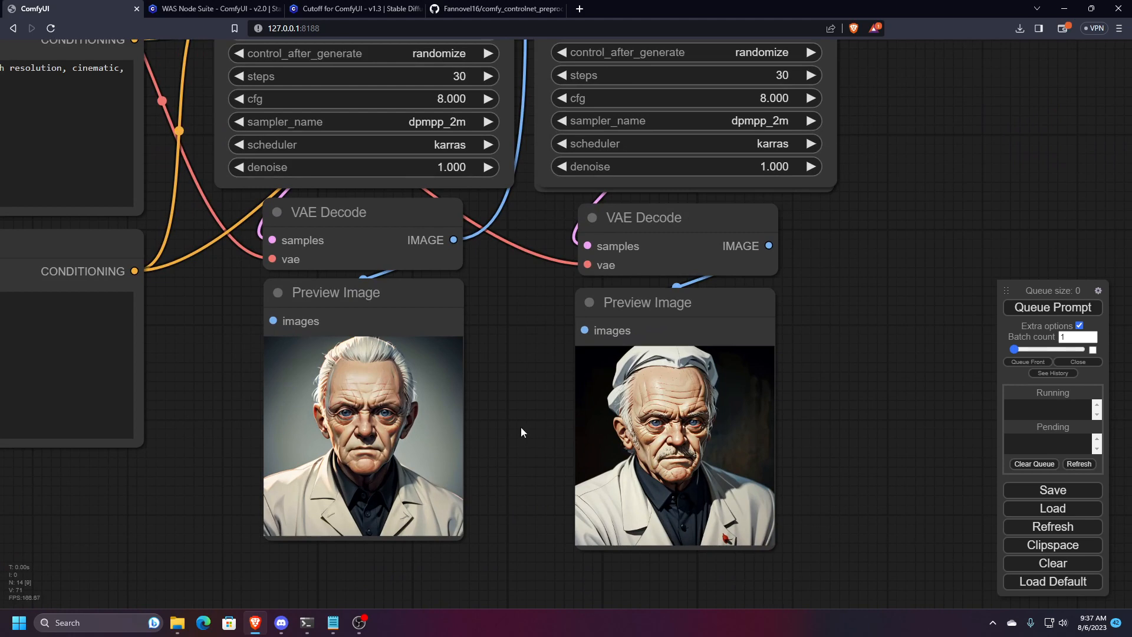
pyautogui.scroll(-2, 486, 412)
pyautogui.moveTo(507, 373); pyautogui.dragTo(521, 422)
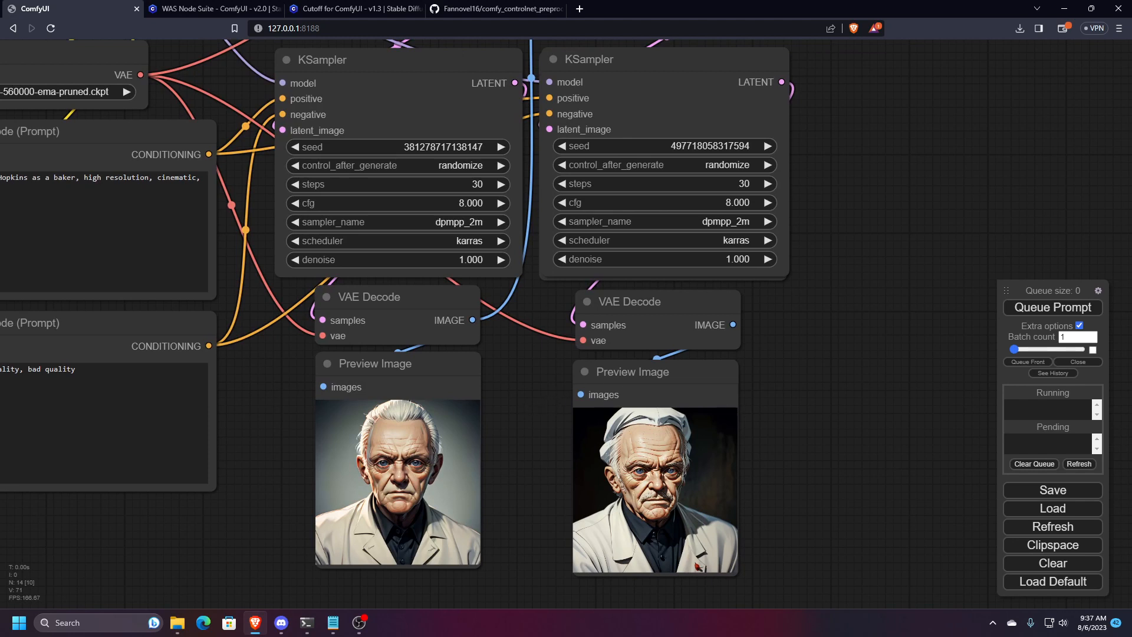
# - Set the second KSampler's denoise to 0.5 and queue the prompt again
pyautogui.click(733, 260)
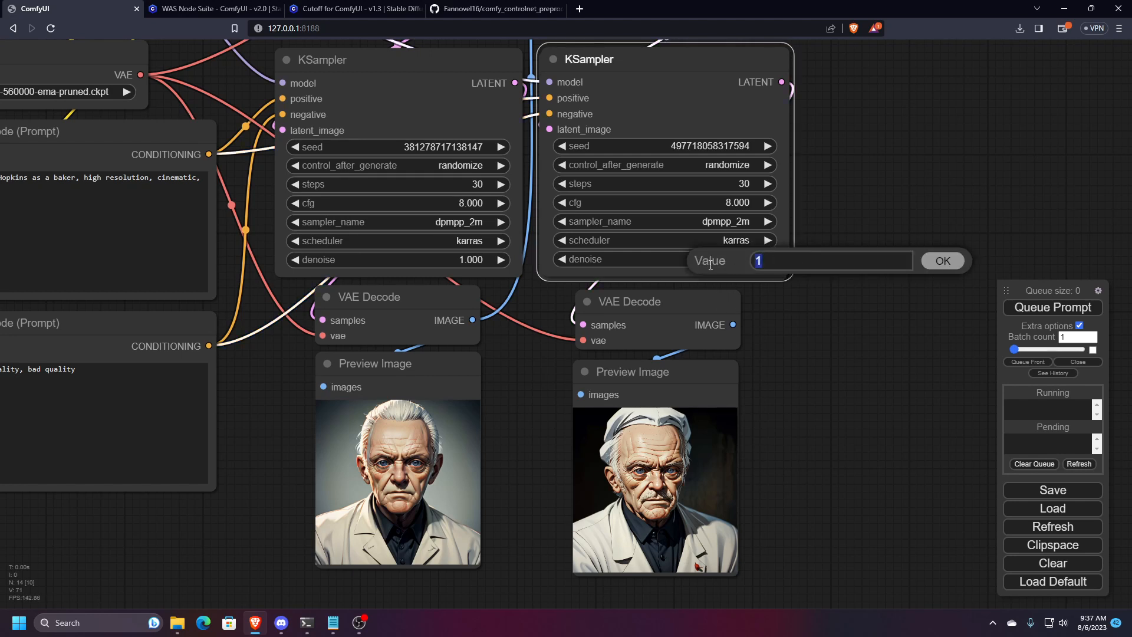
pyautogui.write('0.5')
pyautogui.press('Return')
pyautogui.scroll(-3, 842, 295)
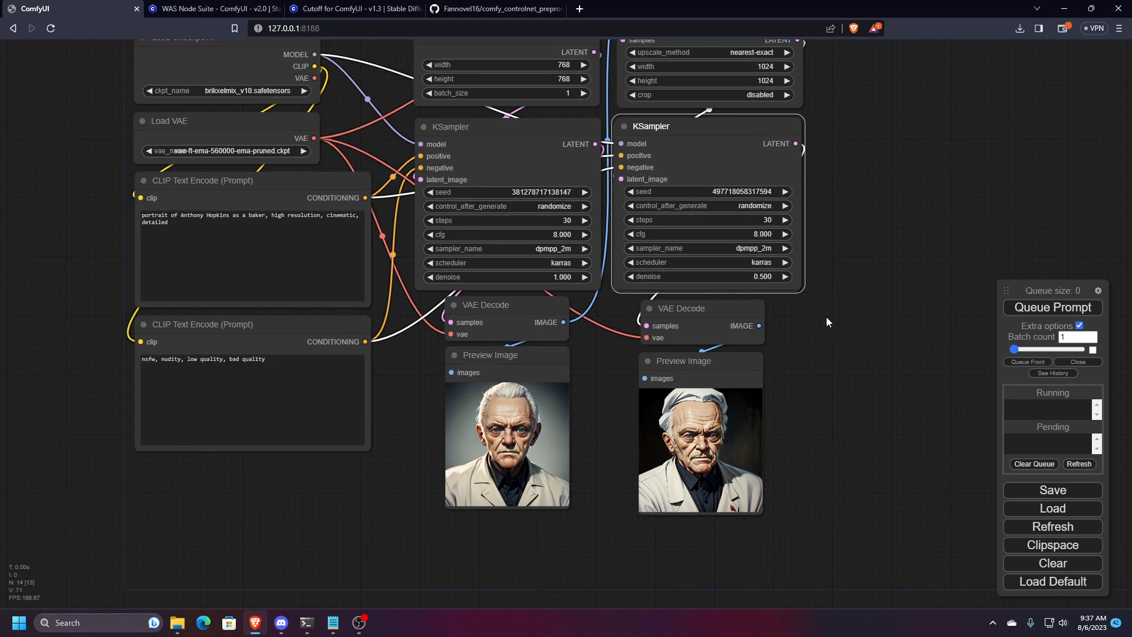
pyautogui.scroll(-1, 855, 334)
pyautogui.moveTo(855, 335); pyautogui.dragTo(843, 376)
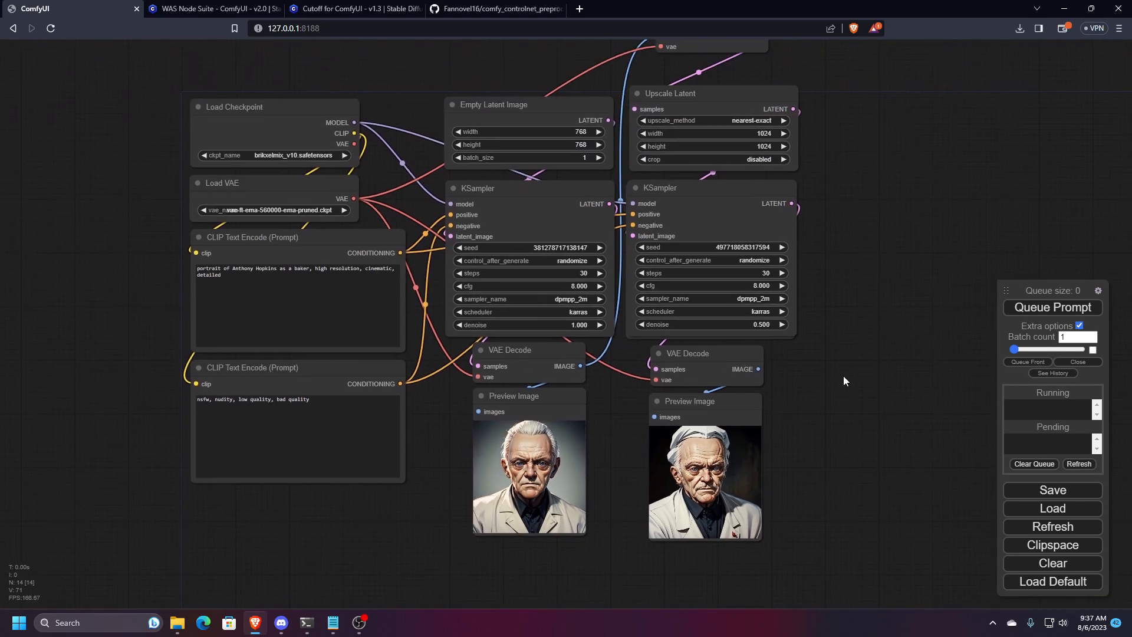
pyautogui.click(1039, 308)
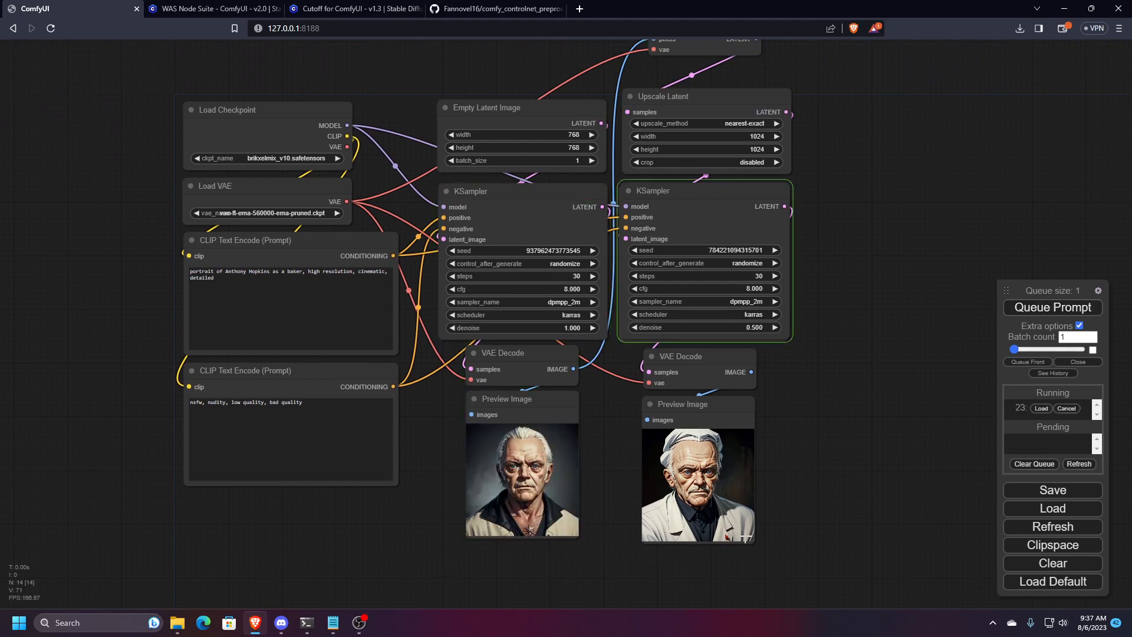
# - Compare the facial details of the first-pass and second-pass preview images up close
pyautogui.scroll(6, 583, 507)
pyautogui.scroll(-3, 662, 532)
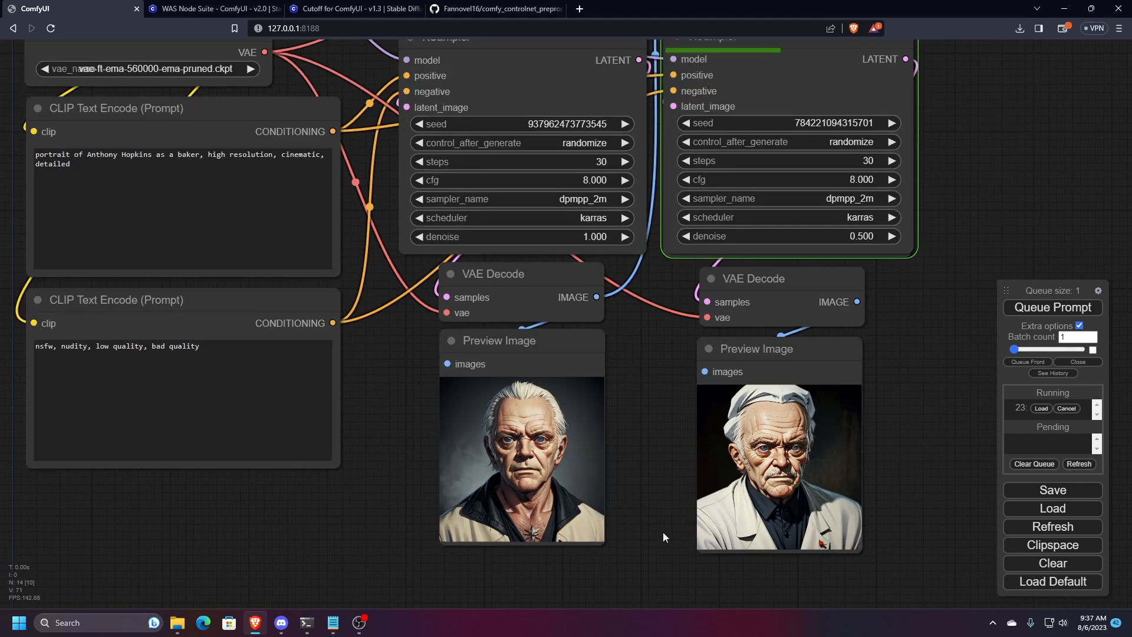
pyautogui.moveTo(662, 536); pyautogui.dragTo(592, 518)
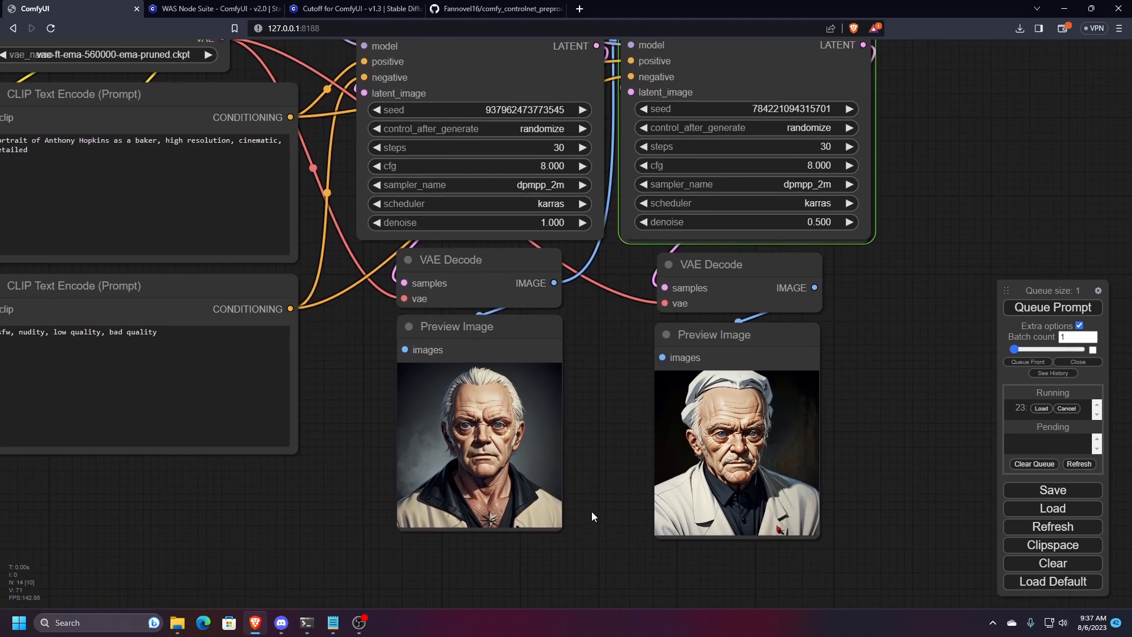
pyautogui.scroll(5, 625, 442)
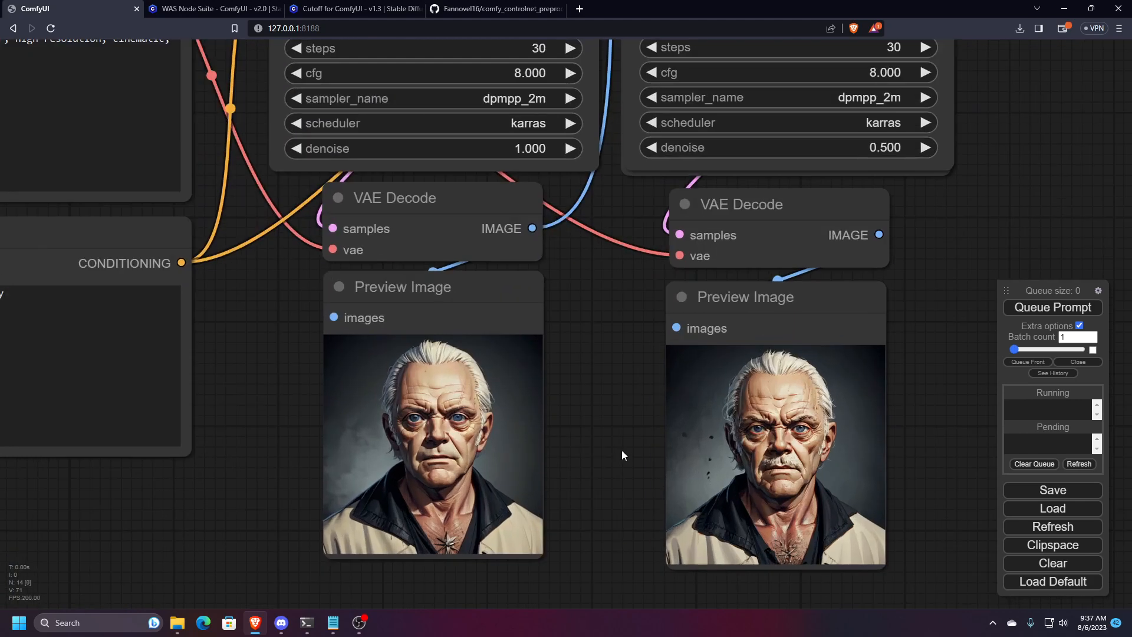
pyautogui.scroll(3, 621, 414)
pyautogui.scroll(-4, 643, 406)
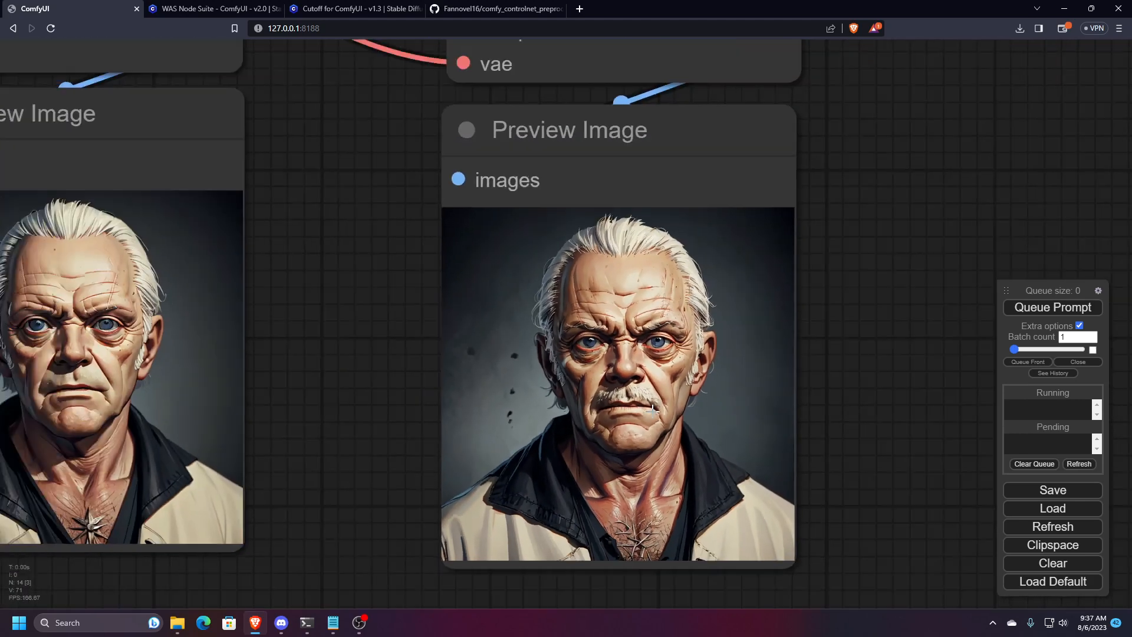
pyautogui.scroll(-1, 649, 404)
pyautogui.scroll(-1, 649, 404)
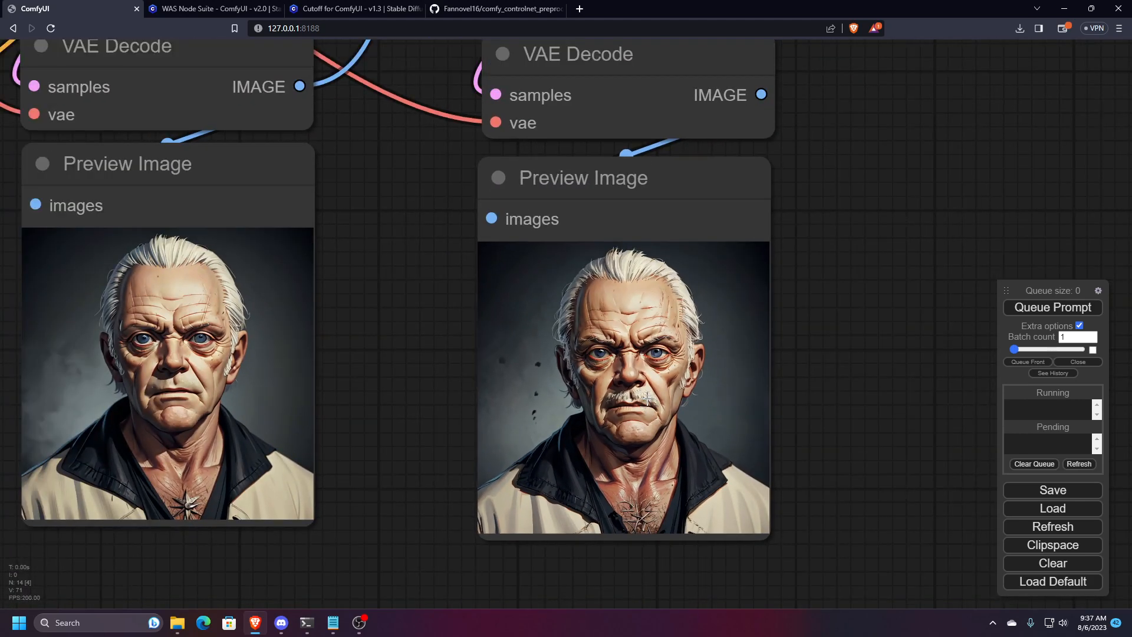
# - Open the second preview image in its own browser tab and return to the workflow
pyautogui.rightClick(601, 371)
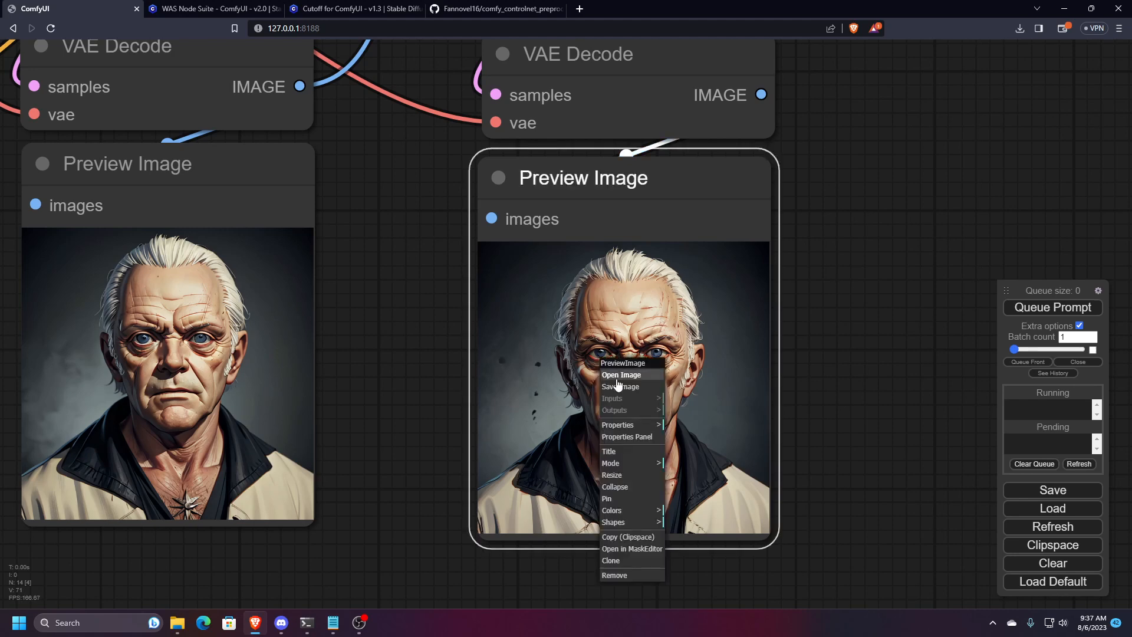
pyautogui.click(614, 371)
pyautogui.click(71, 9)
# - Examine the previews and the full two-pass chain, including VAE Encode, Upscale Latent and the second KSampler
pyautogui.scroll(-4, 907, 465)
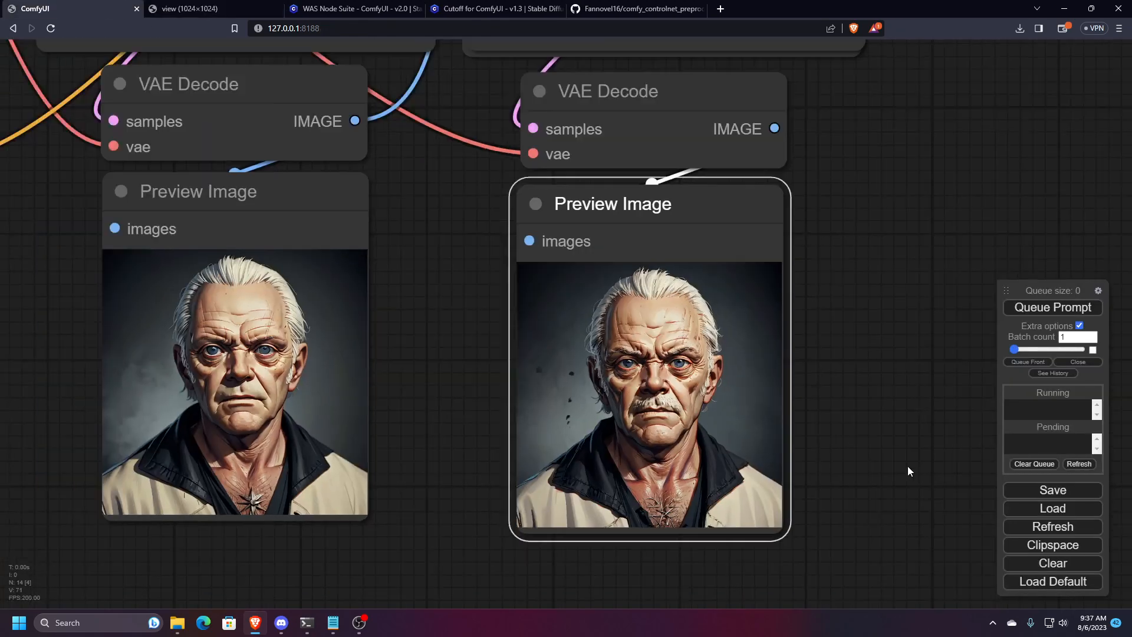
pyautogui.scroll(3, 643, 435)
pyautogui.scroll(-1, 644, 430)
pyautogui.moveTo(646, 362); pyautogui.dragTo(744, 385)
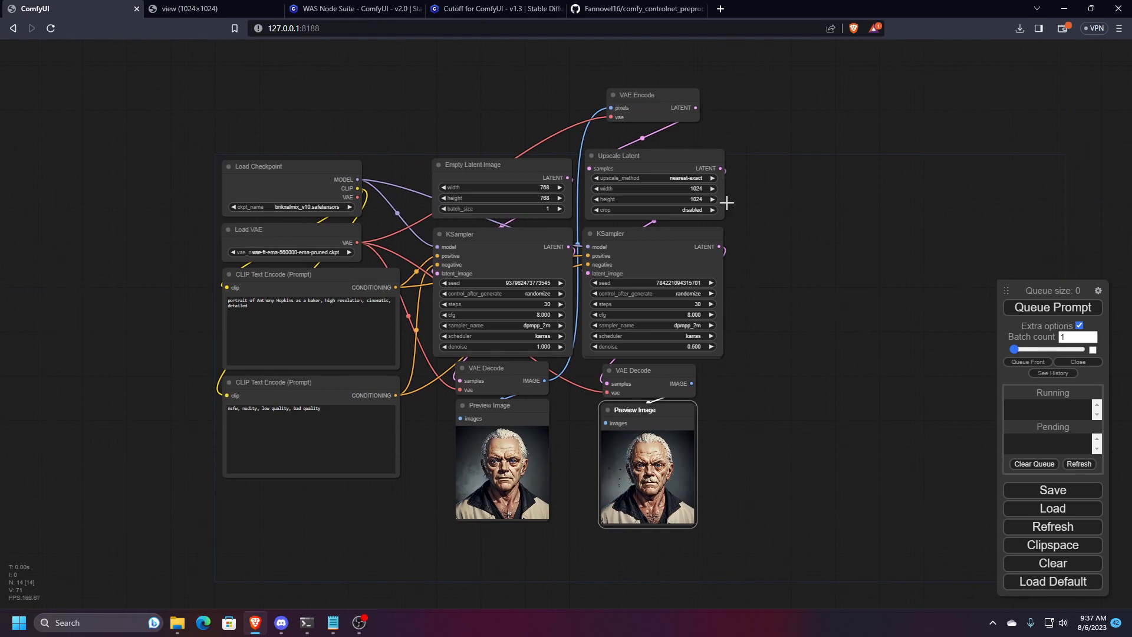
pyautogui.scroll(4, 758, 221)
pyautogui.moveTo(797, 260); pyautogui.dragTo(828, 221)
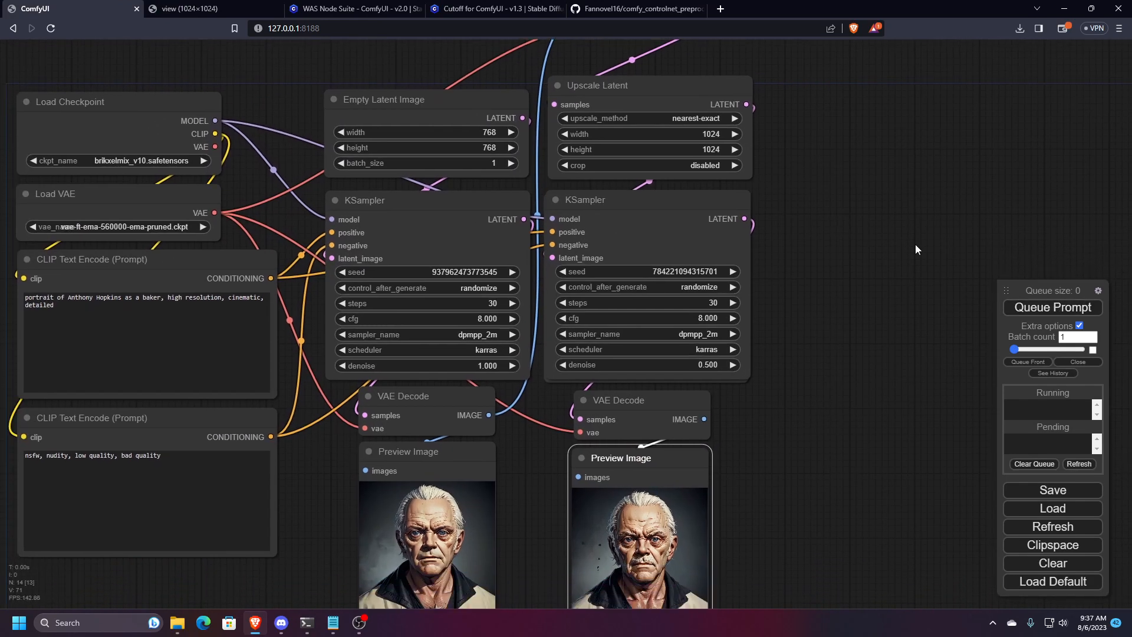
pyautogui.moveTo(915, 244); pyautogui.dragTo(899, 331)
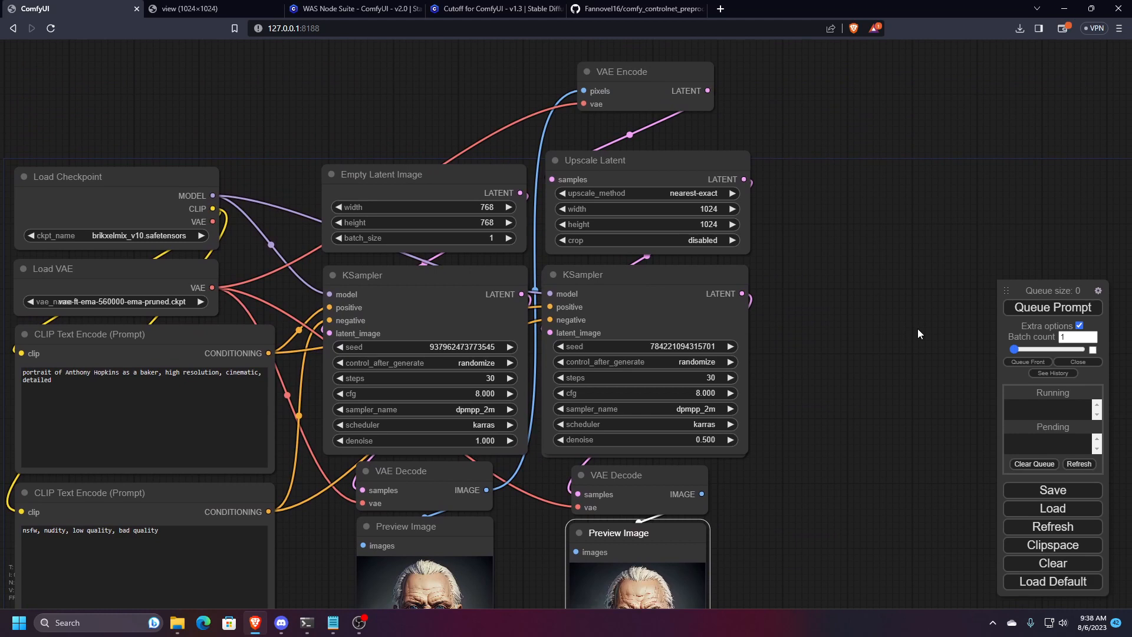
pyautogui.scroll(-2, 661, 171)
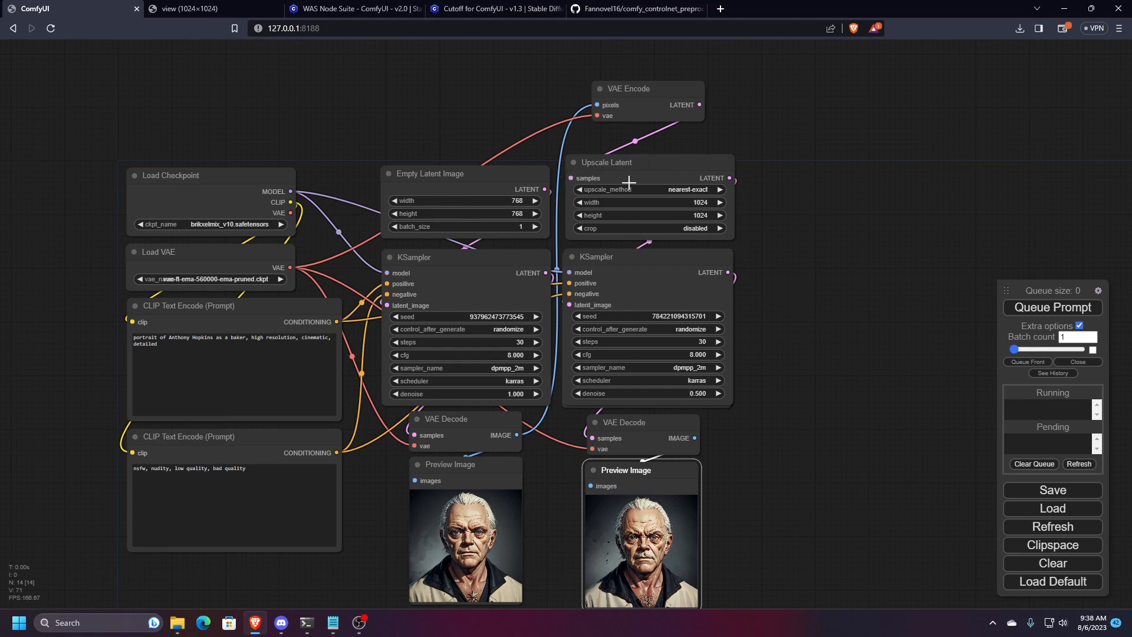
pyautogui.click(685, 164)
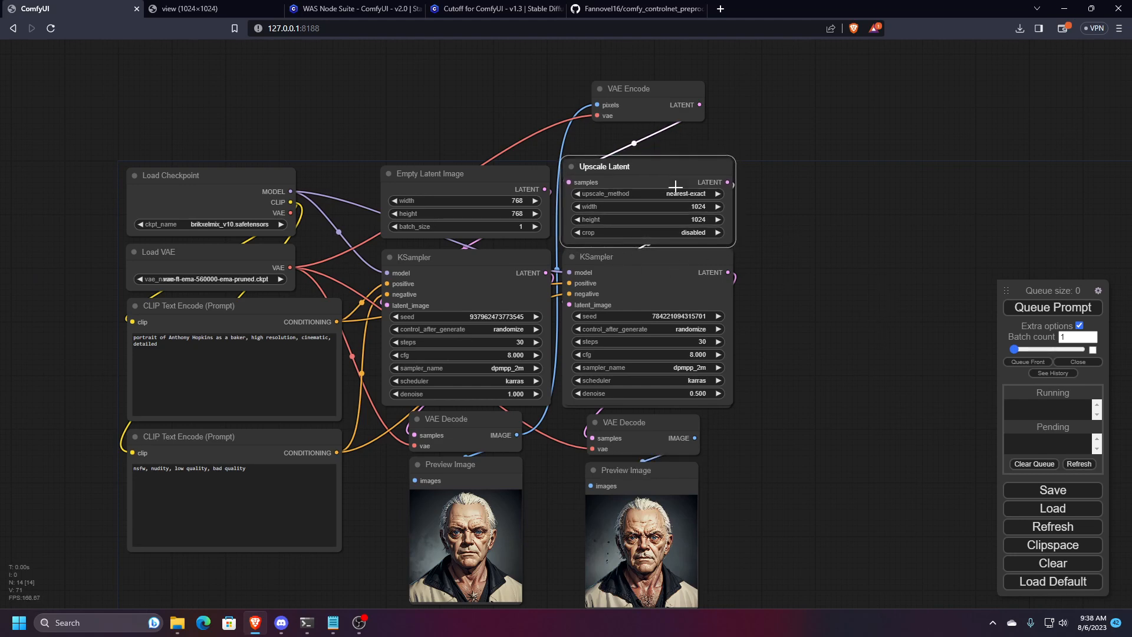
pyautogui.scroll(3, 475, 218)
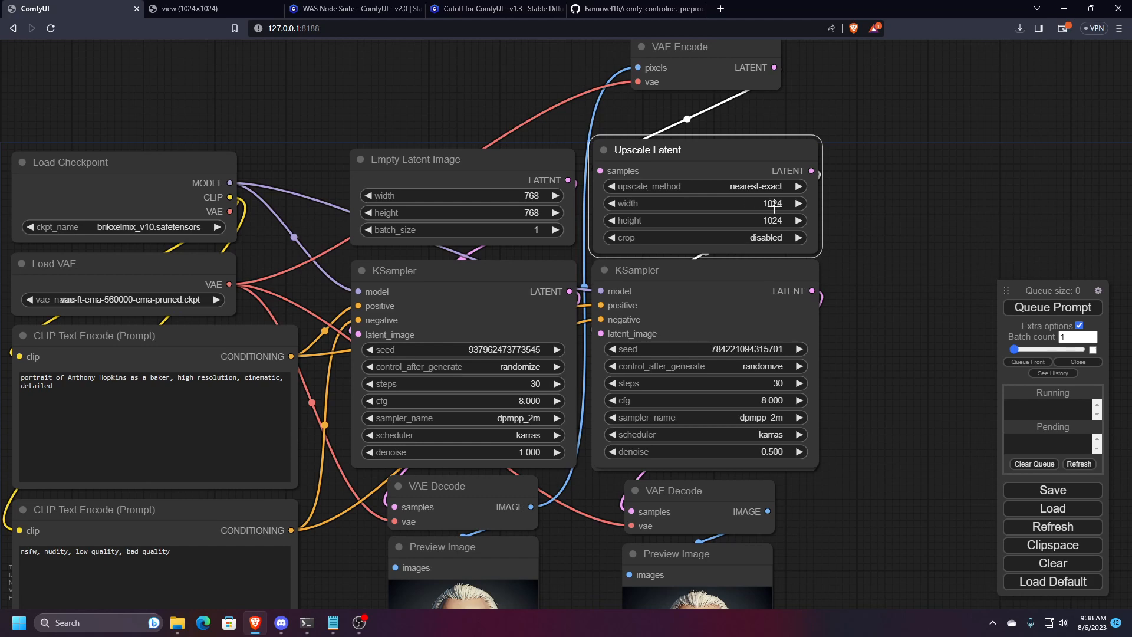
pyautogui.scroll(-1, 841, 308)
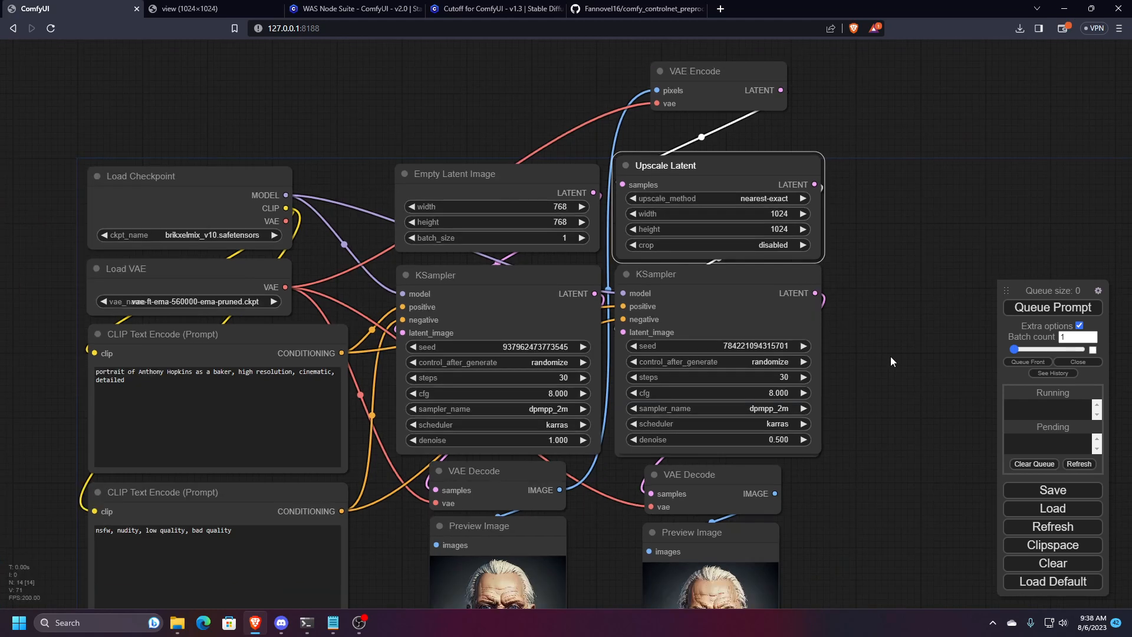
pyautogui.moveTo(890, 357); pyautogui.dragTo(759, 234)
pyautogui.scroll(-1, 752, 236)
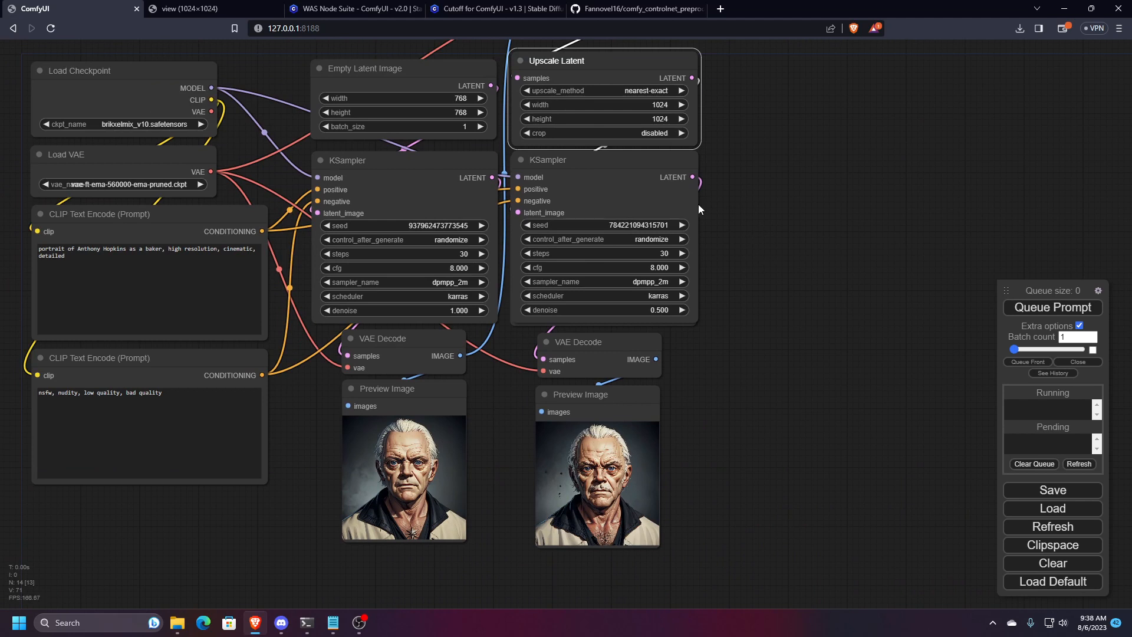
pyautogui.moveTo(732, 202); pyautogui.dragTo(774, 330)
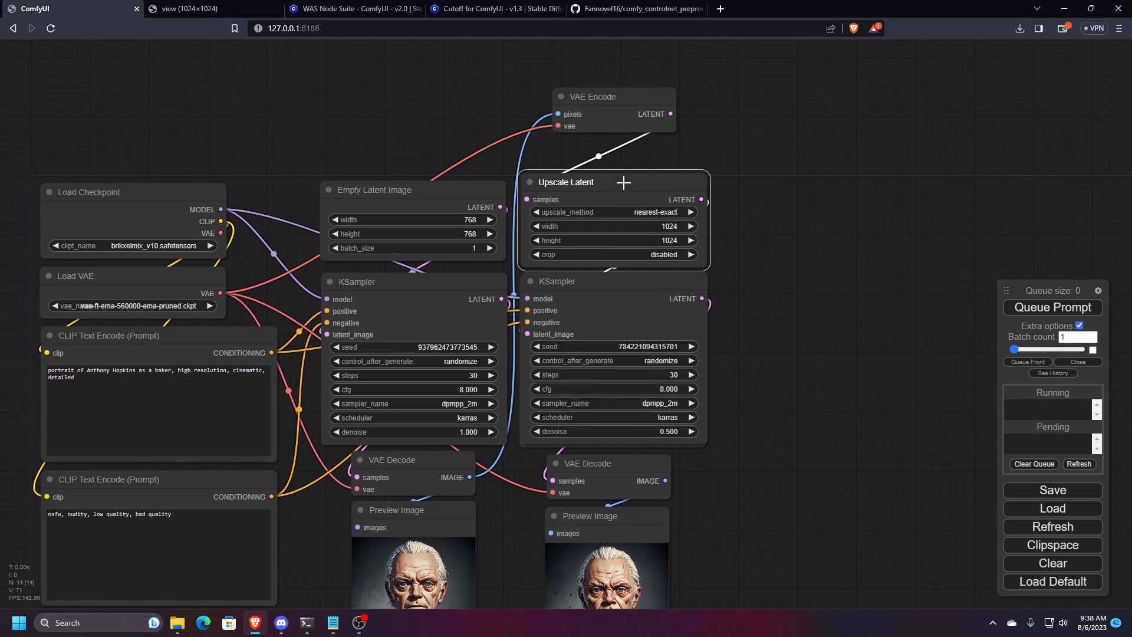
# - Delete the Upscale Latent node between VAE Encode and the second KSampler
pyautogui.moveTo(623, 182); pyautogui.dragTo(655, 169)
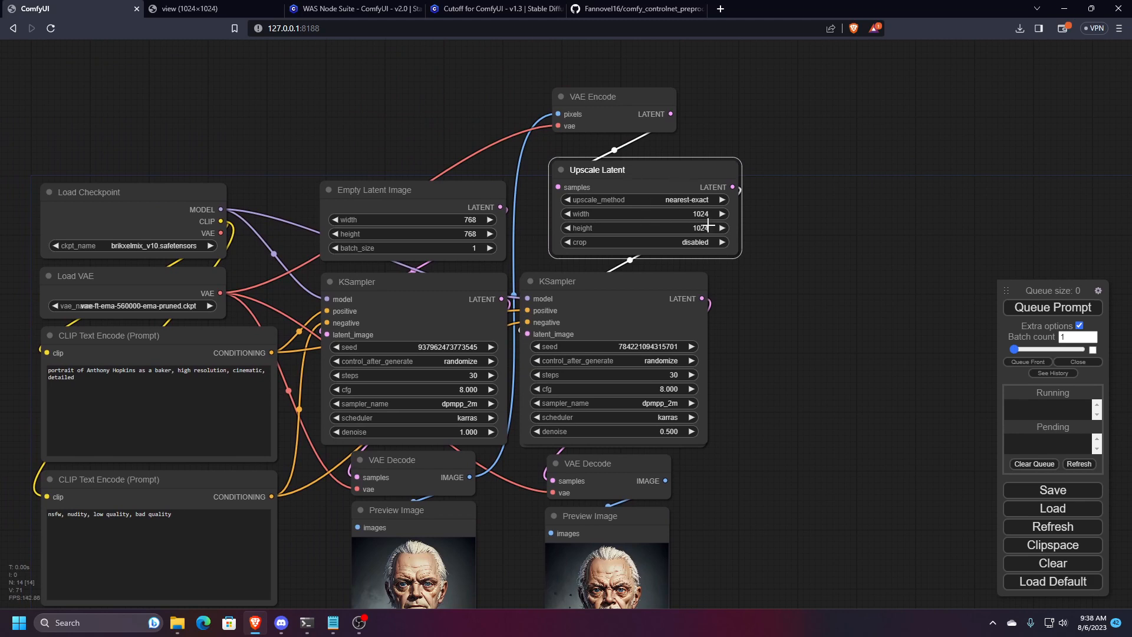
pyautogui.scroll(4, 689, 227)
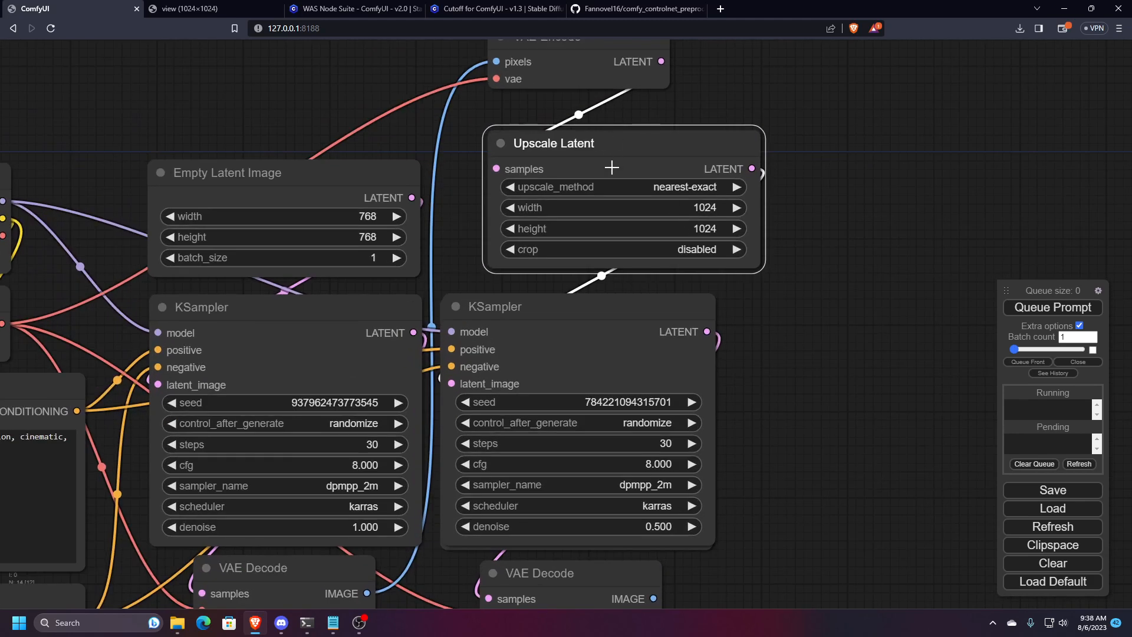
pyautogui.press('Delete')
# - Search the node list for upscale, add an Upscale Latent By node and place it directly above the second KSampler
pyautogui.moveTo(451, 383); pyautogui.dragTo(518, 171)
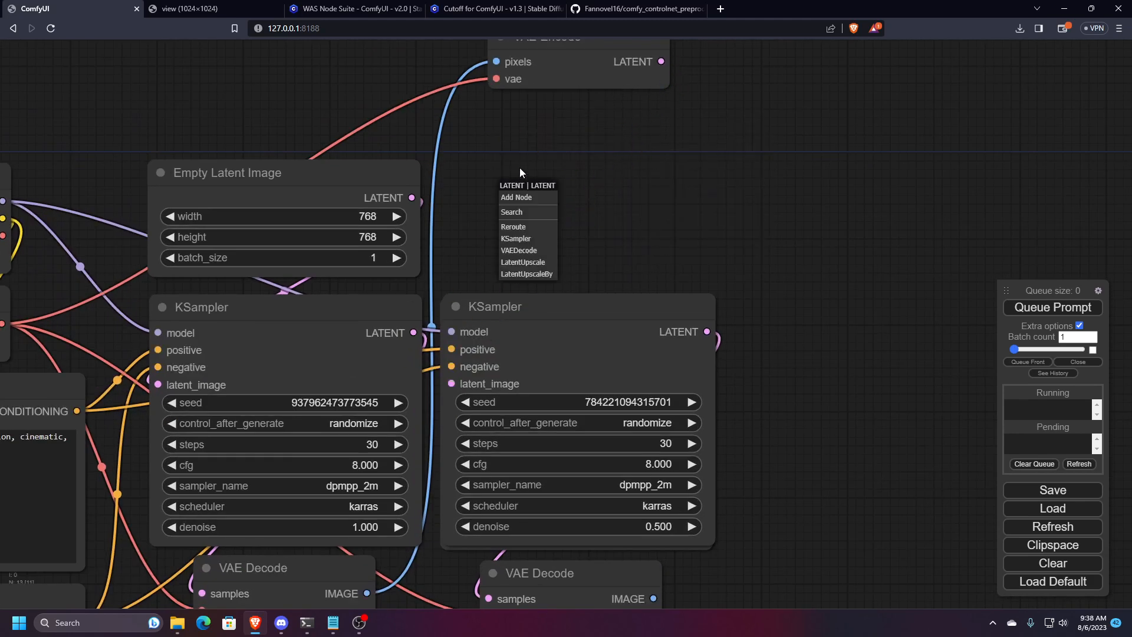
pyautogui.rightClick(524, 180)
pyautogui.doubleClick(525, 149)
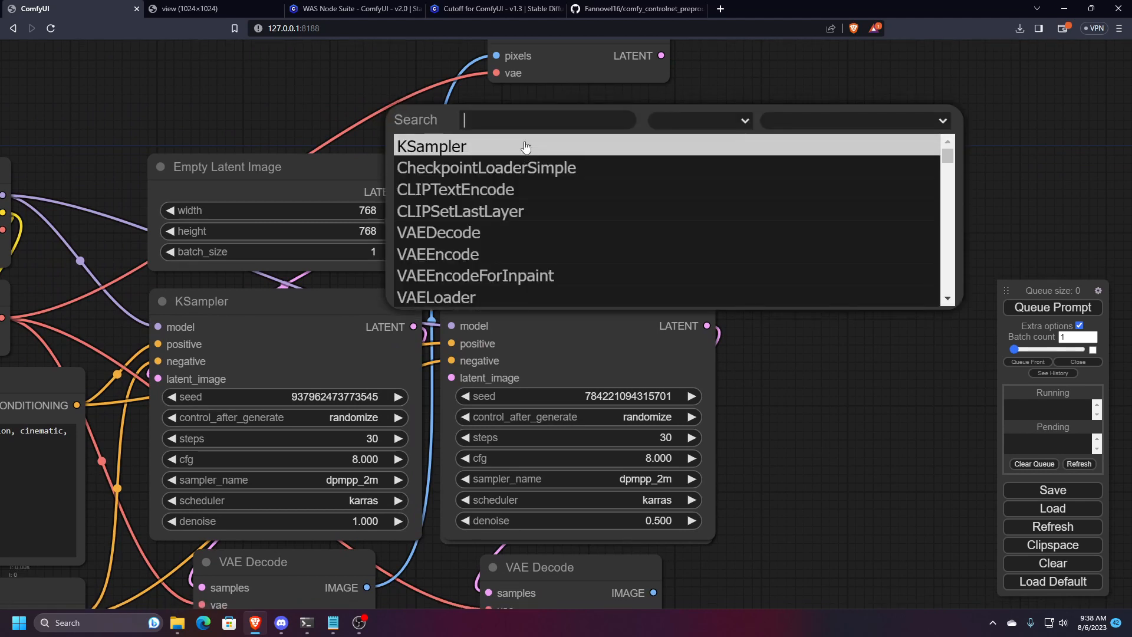
pyautogui.write('upscale')
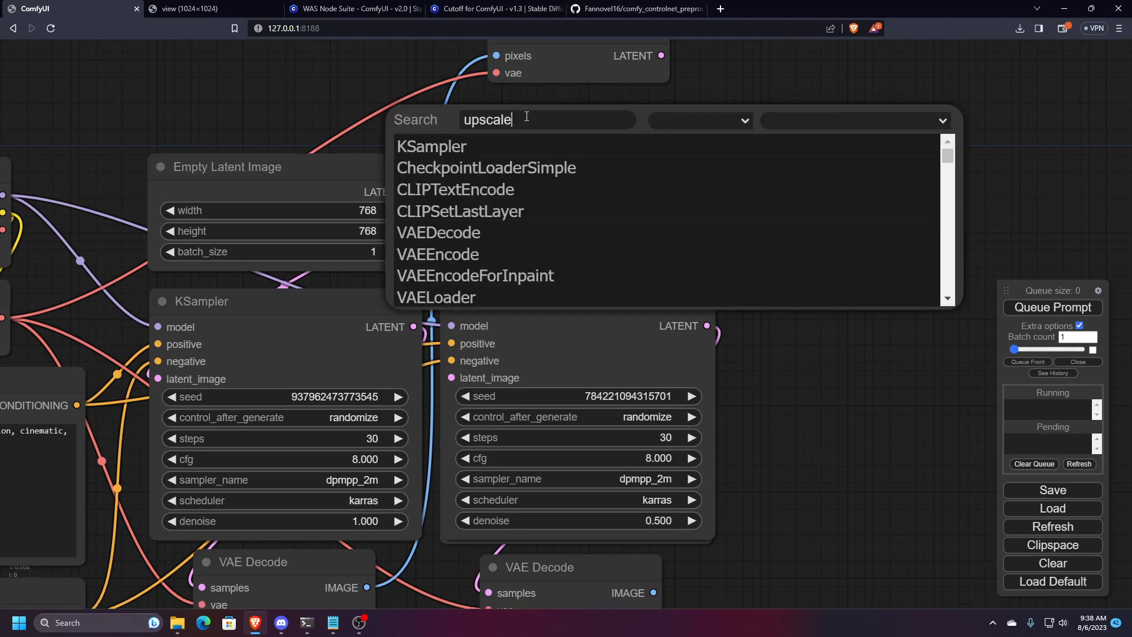
pyautogui.click(510, 168)
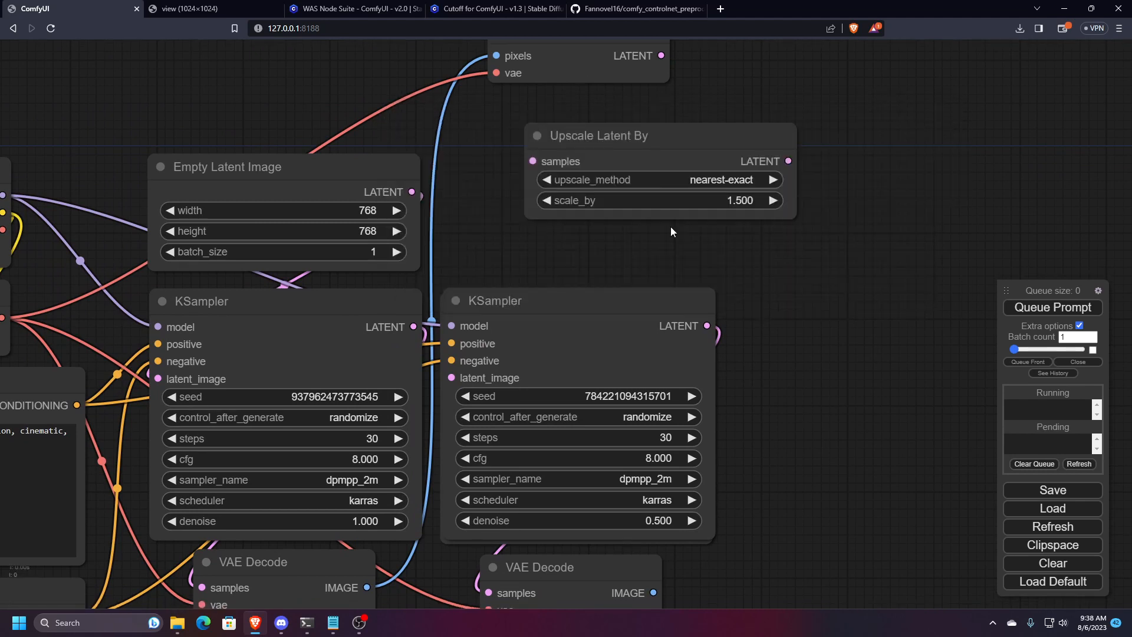
pyautogui.moveTo(658, 139); pyautogui.dragTo(577, 184)
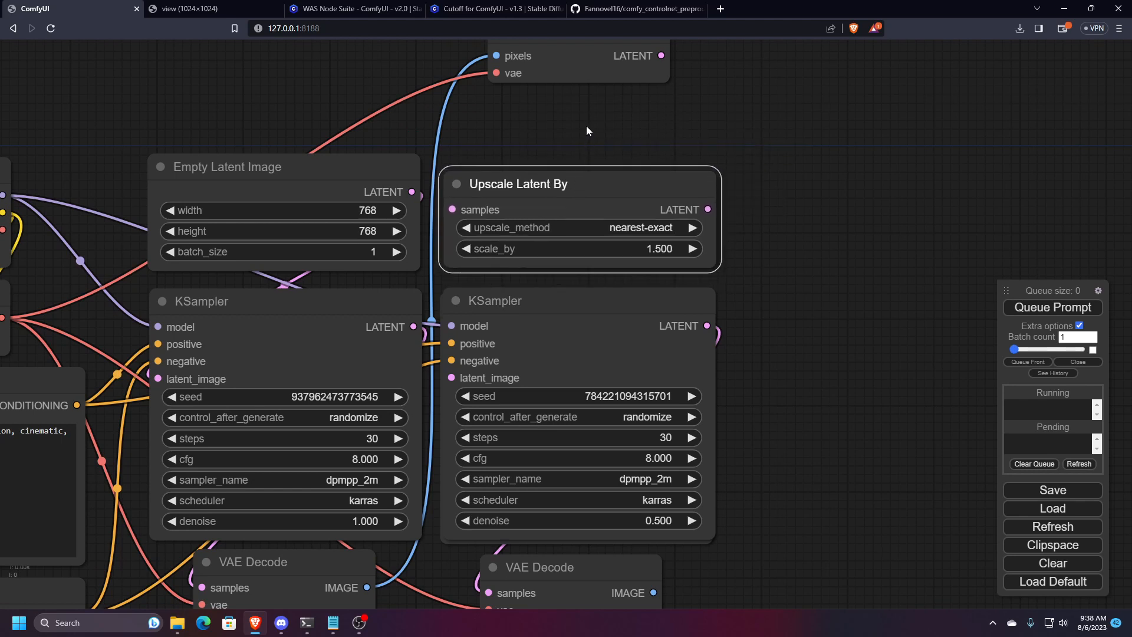
# - Wire VAE Encode's latent through Upscale Latent By into the second KSampler's latent_image, and move VAE Encode directly above the upscaler
pyautogui.moveTo(586, 126); pyautogui.dragTo(659, 150)
pyautogui.scroll(-1, 658, 151)
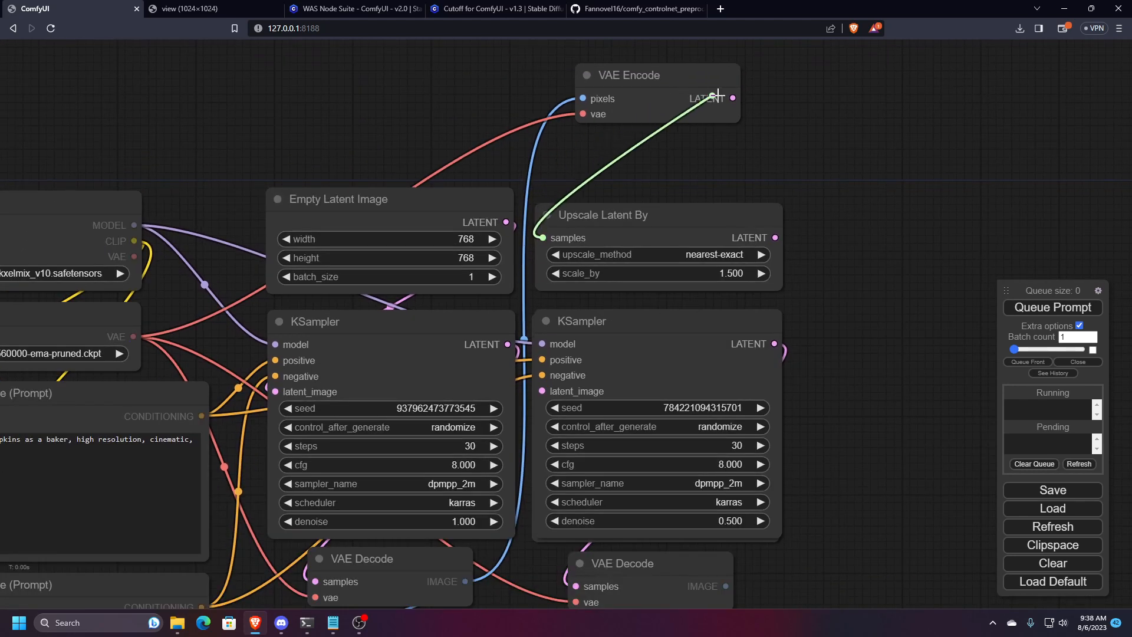
pyautogui.moveTo(686, 81); pyautogui.dragTo(685, 145)
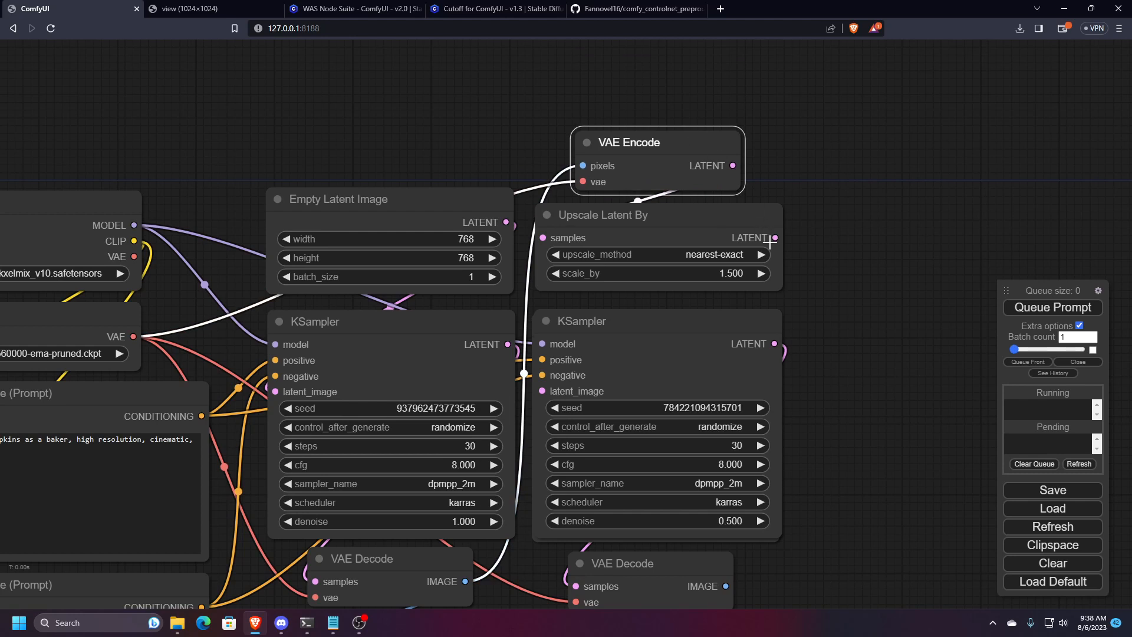
pyautogui.moveTo(776, 237); pyautogui.dragTo(533, 390)
# - Set scale_by on the Upscale Latent By node to 1.333
pyautogui.click(735, 274)
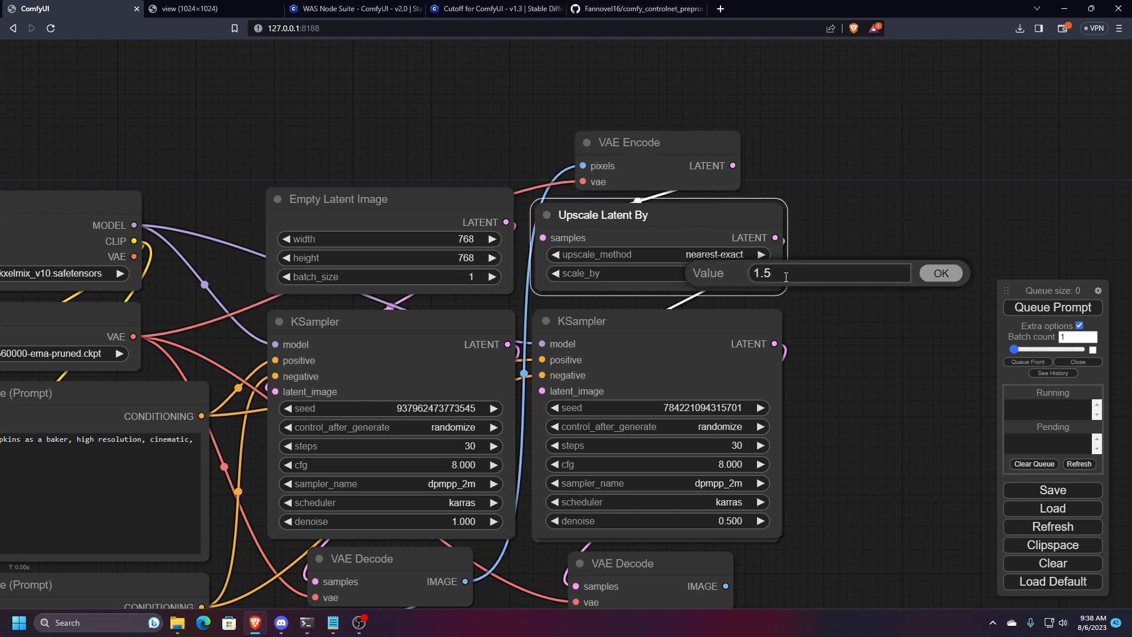
pyautogui.moveTo(786, 276); pyautogui.dragTo(767, 282)
pyautogui.write('333')
pyautogui.press('Return')
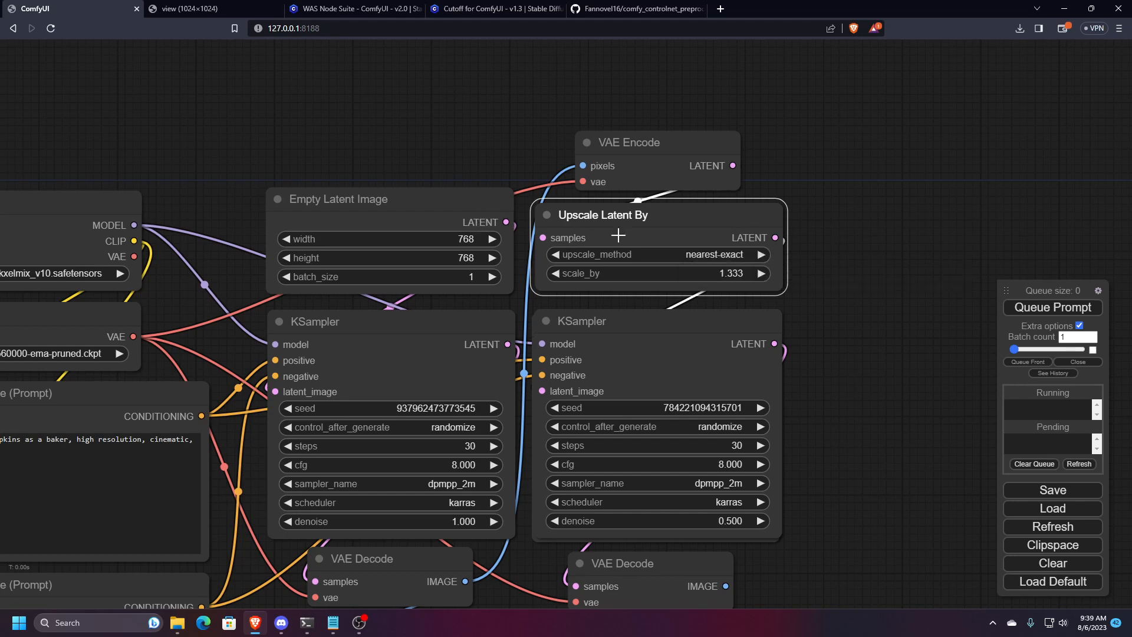
pyautogui.click(866, 303)
# - Set the Empty Latent Image width to 512
pyautogui.scroll(-2, 868, 318)
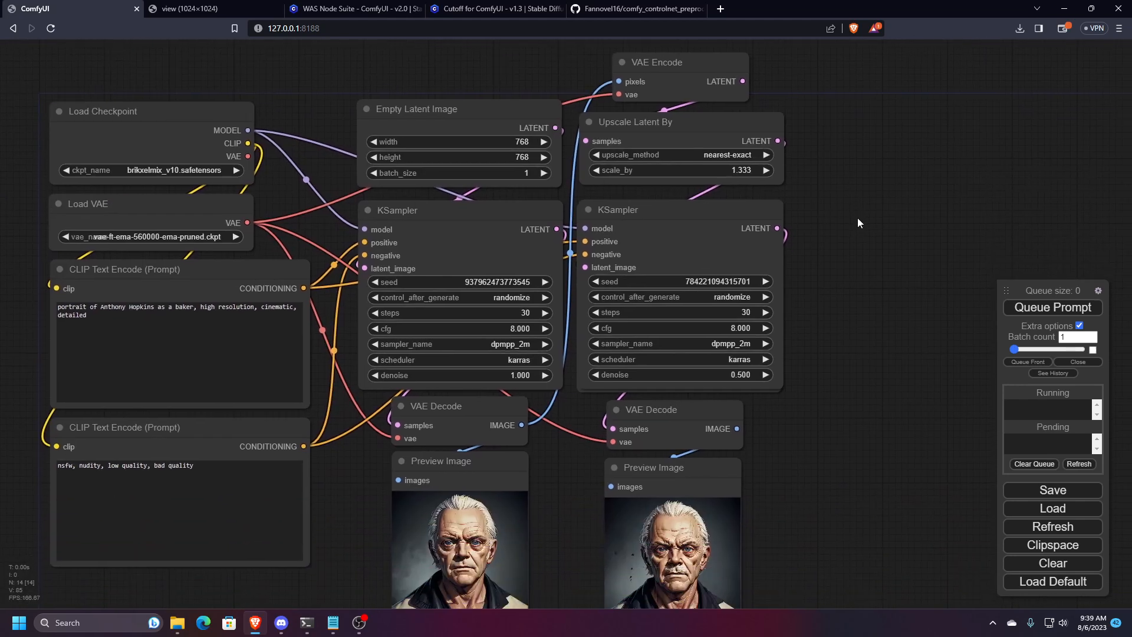
pyautogui.scroll(-3, 857, 222)
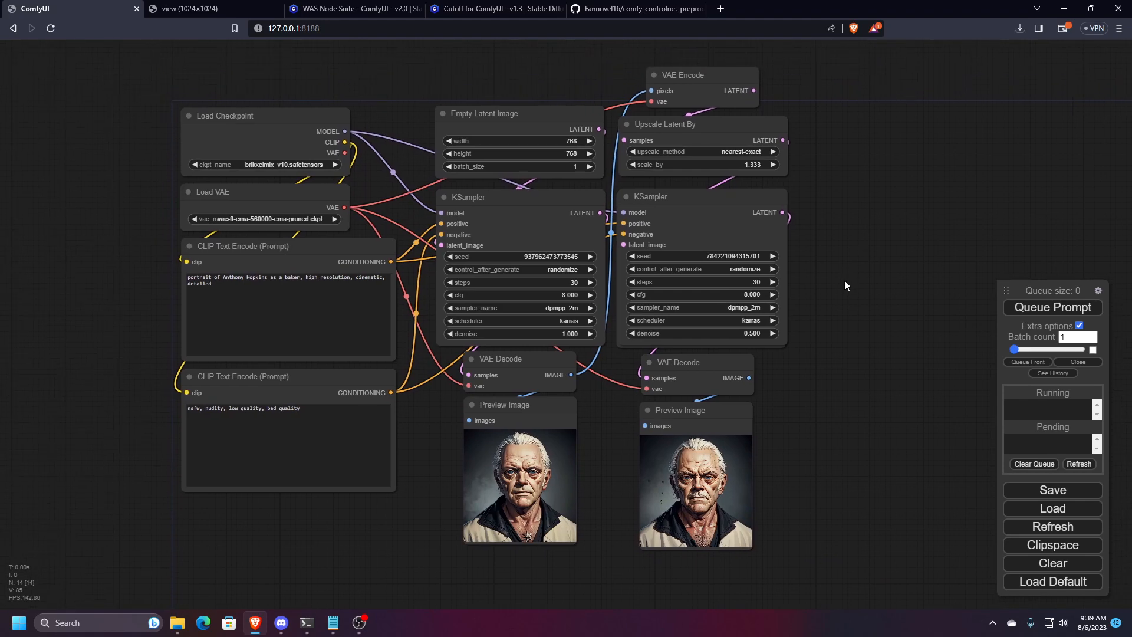
pyautogui.scroll(5, 600, 143)
pyautogui.click(583, 214)
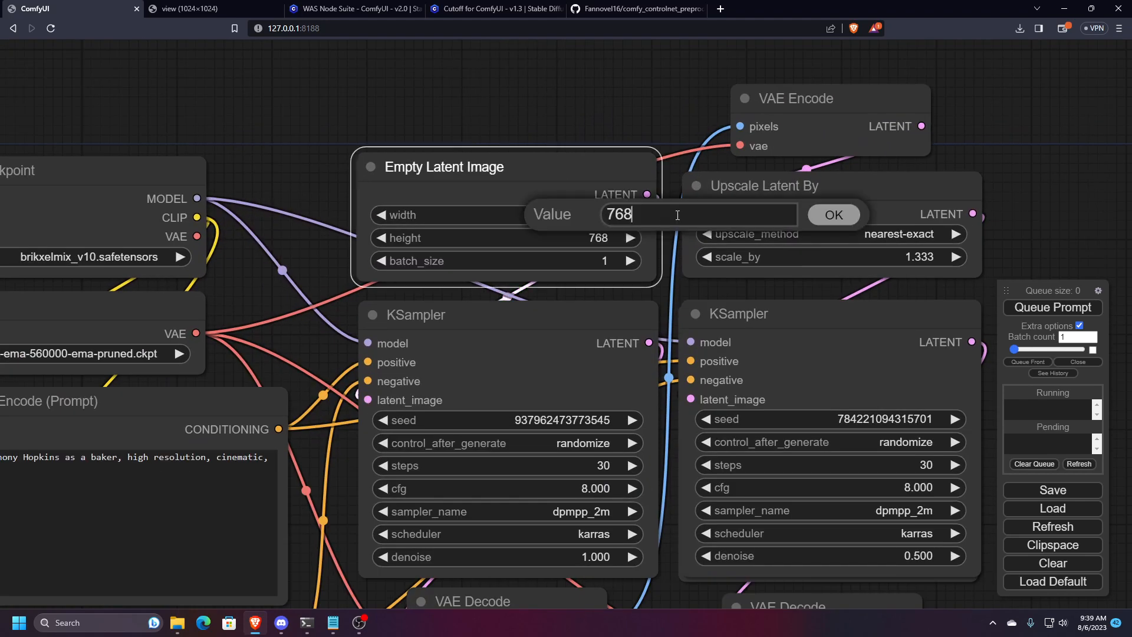
pyautogui.moveTo(677, 215); pyautogui.dragTo(592, 215)
pyautogui.write('768')
pyautogui.press('Return')
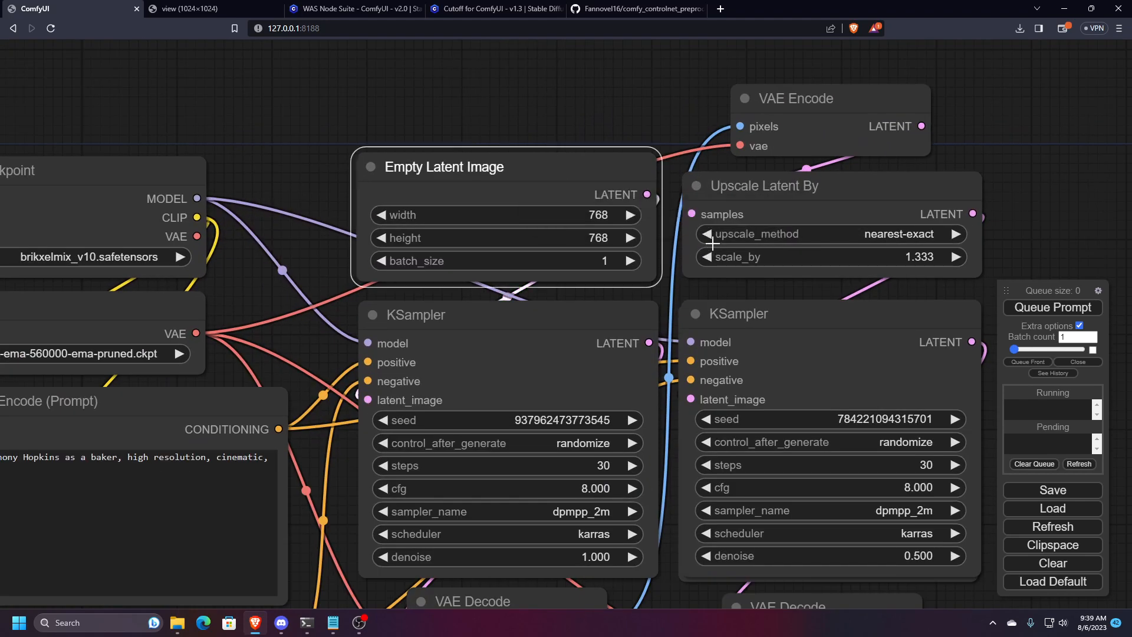
# - Queue the prompt and compare the first-pass and upscaled second-pass preview images up close
pyautogui.scroll(-3, 1011, 178)
pyautogui.moveTo(1011, 178); pyautogui.dragTo(734, 118)
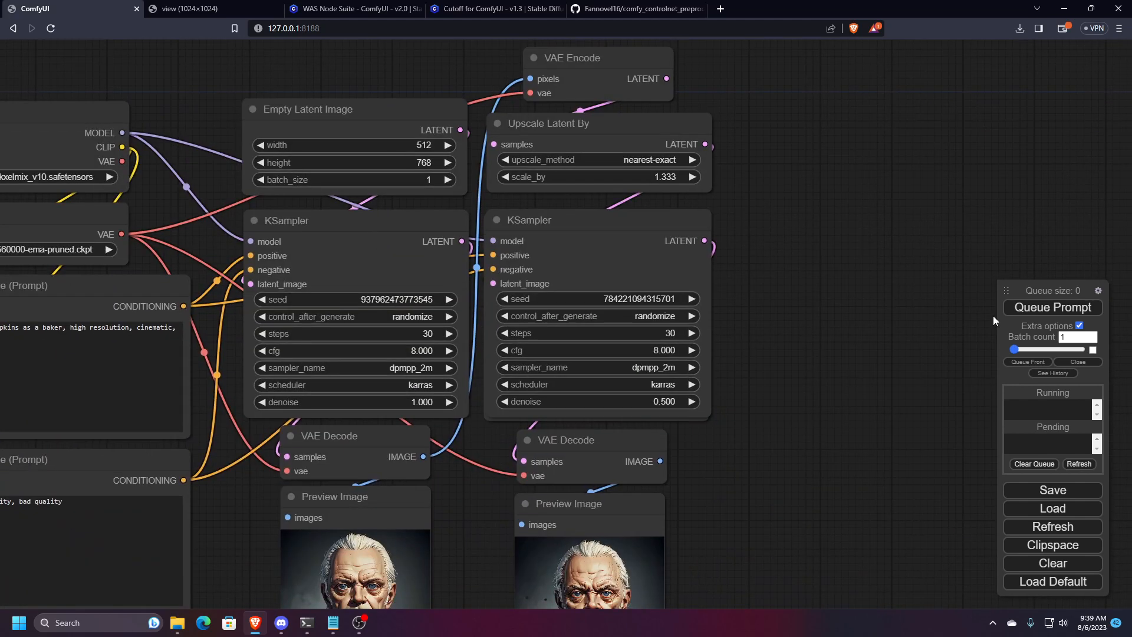
pyautogui.click(1029, 310)
pyautogui.scroll(-2, 875, 451)
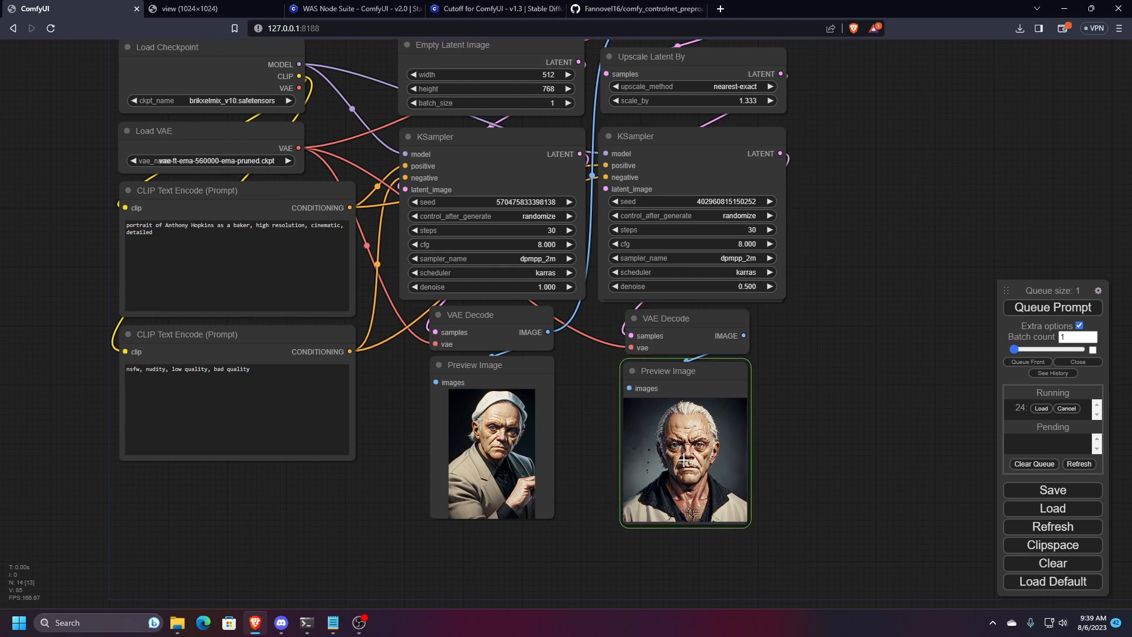
pyautogui.scroll(10, 696, 489)
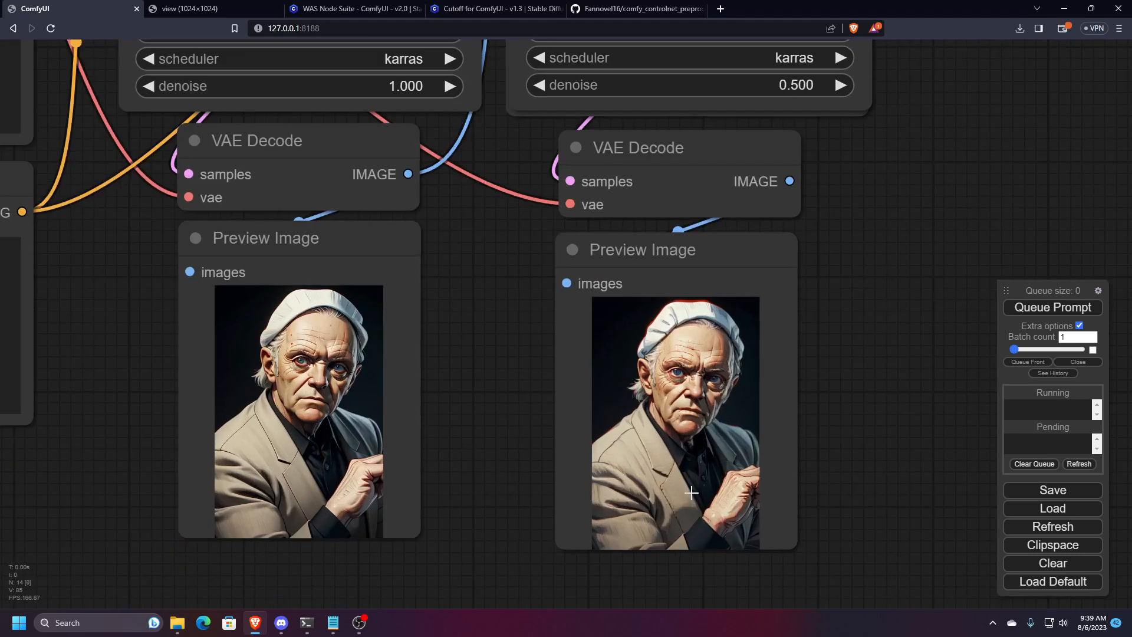
pyautogui.scroll(1, 690, 426)
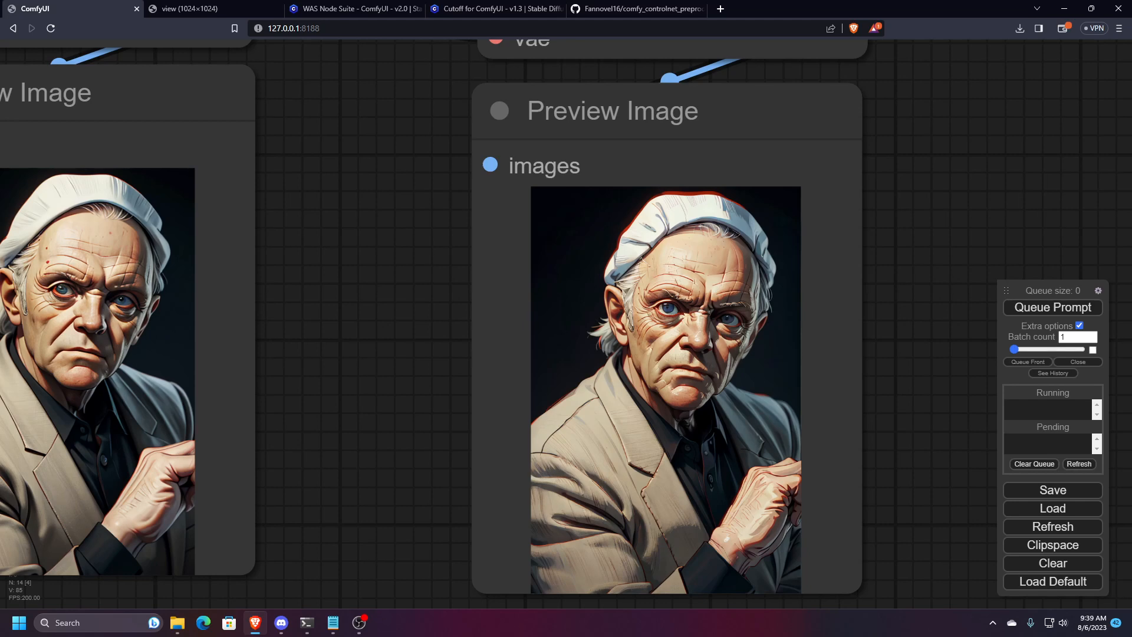
pyautogui.scroll(-10, 907, 341)
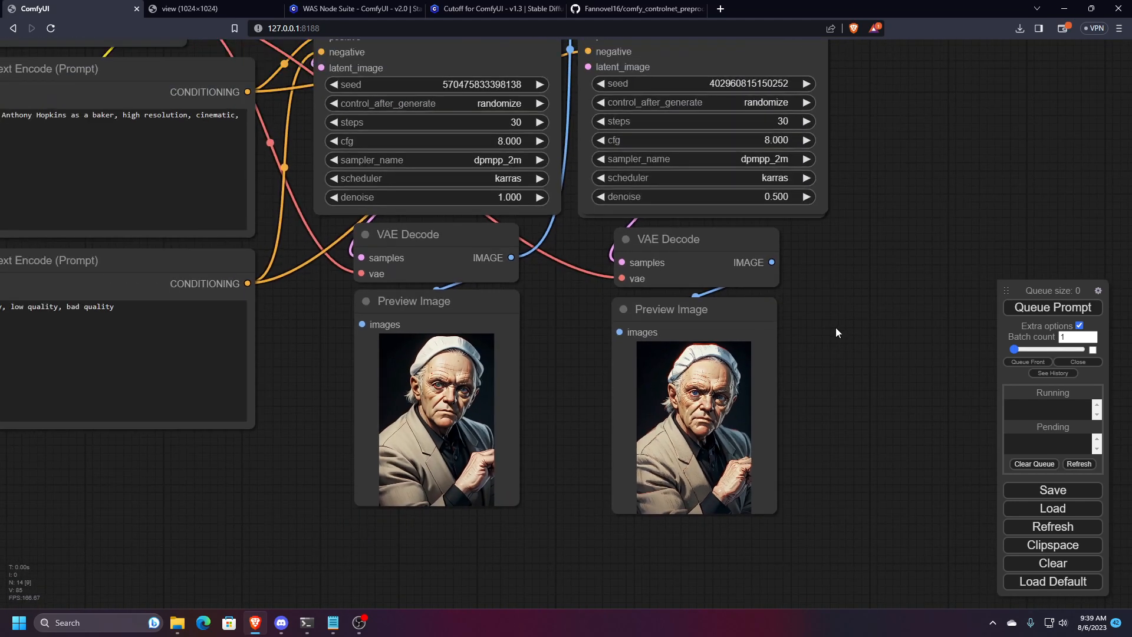
pyautogui.scroll(-3, 834, 362)
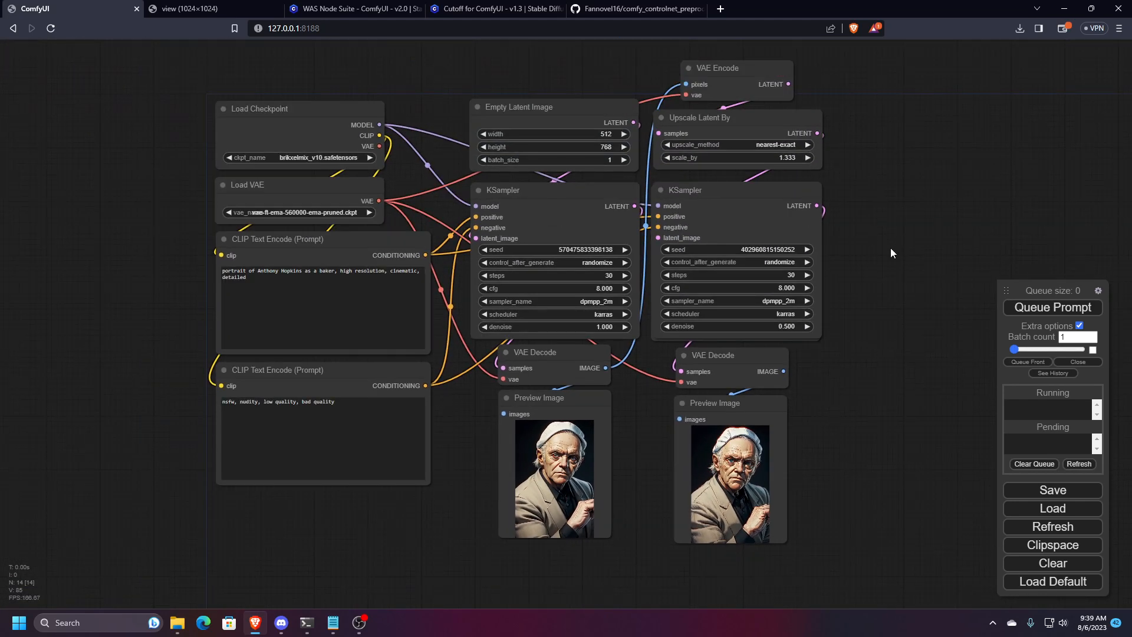
# - Shift the Upscale Latent By node slightly down between VAE Encode and the second KSampler
pyautogui.moveTo(874, 209); pyautogui.dragTo(700, 218)
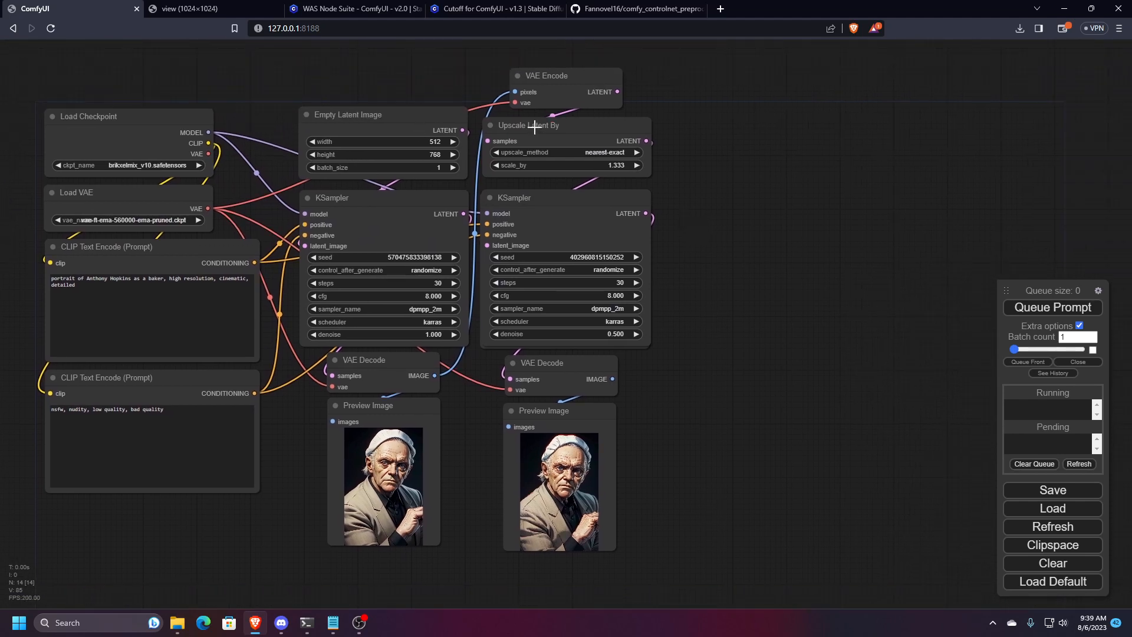
pyautogui.moveTo(535, 125); pyautogui.dragTo(535, 128)
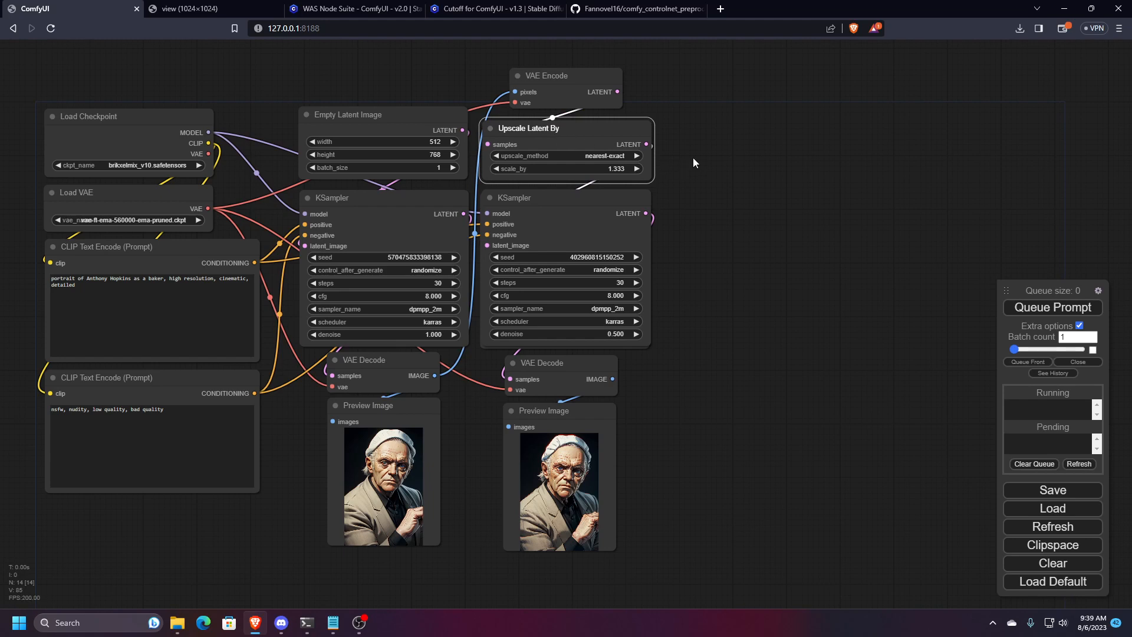
pyautogui.moveTo(755, 303); pyautogui.dragTo(700, 291)
pyautogui.click(737, 150)
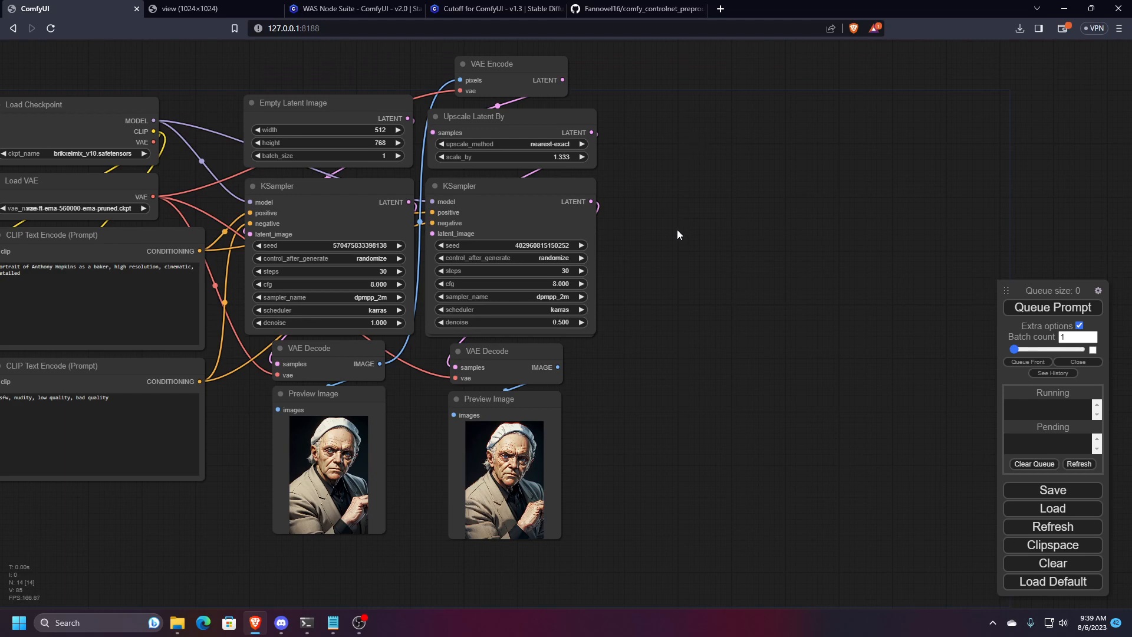
# - Review the complete two-pass workflow and compare its two portrait previews
pyautogui.moveTo(676, 228); pyautogui.dragTo(706, 231)
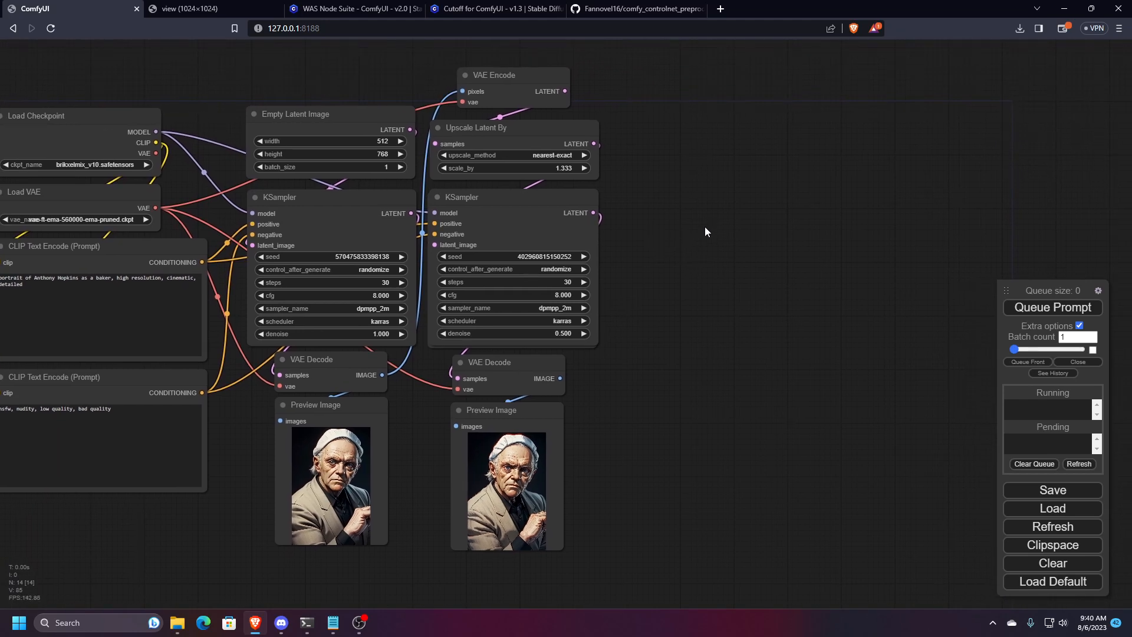
pyautogui.moveTo(394, 70); pyautogui.dragTo(505, 84)
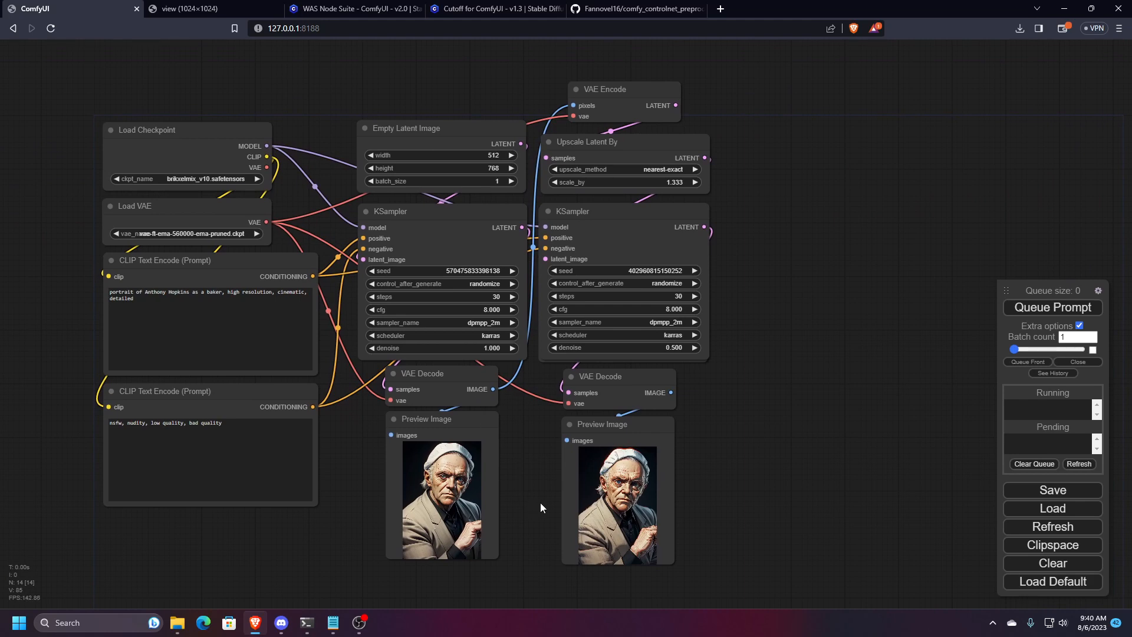
pyautogui.scroll(4, 454, 513)
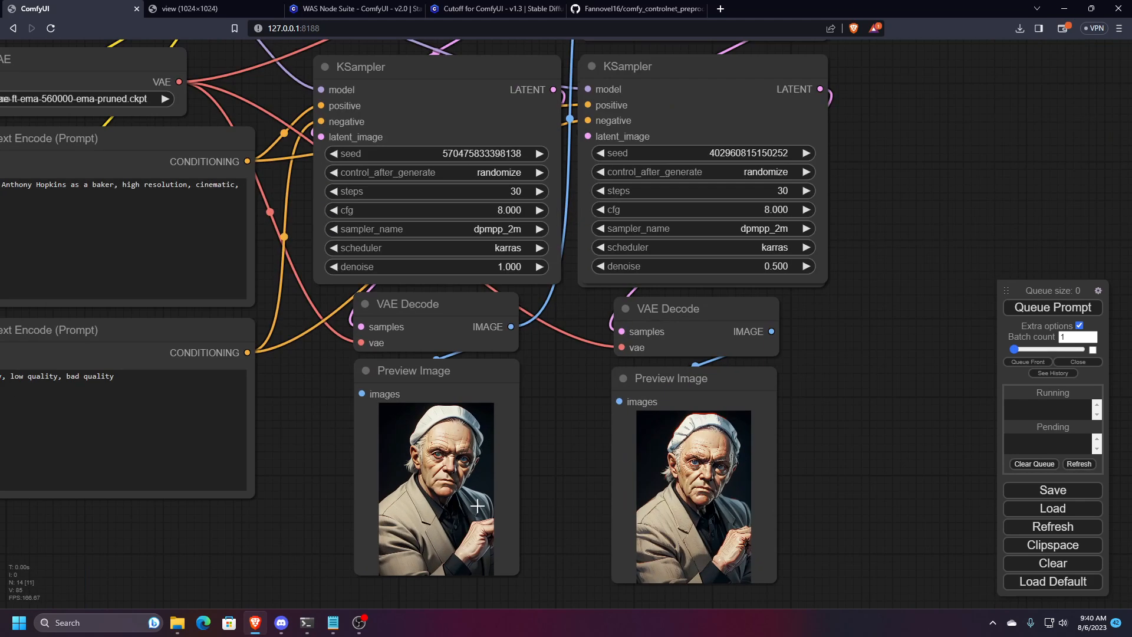
pyautogui.scroll(-2, 701, 513)
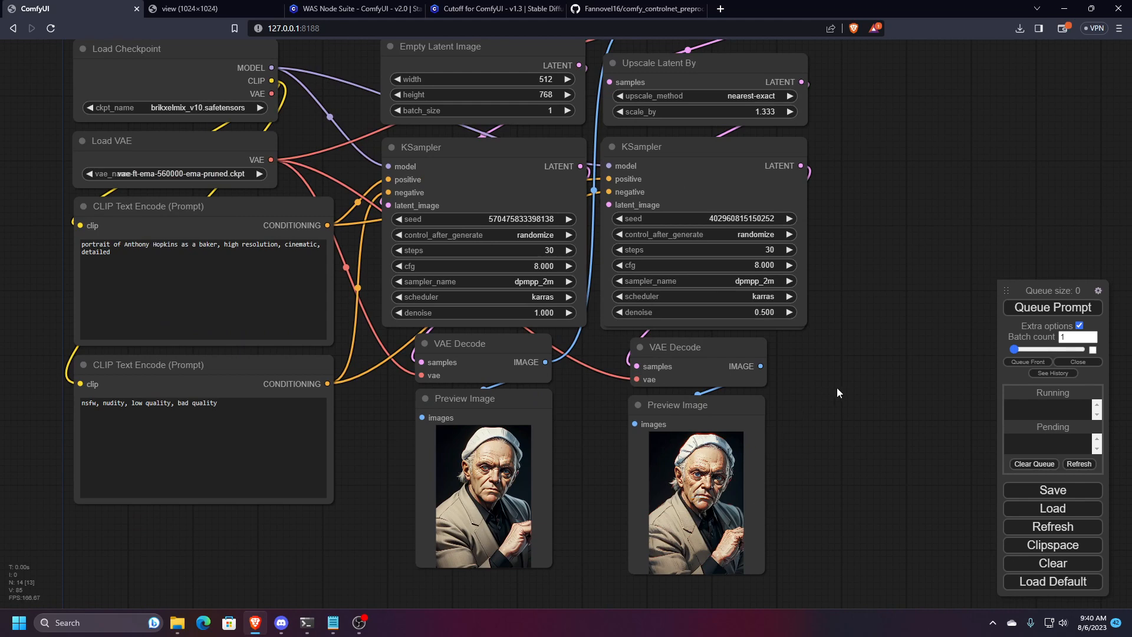
pyautogui.scroll(-2, 817, 466)
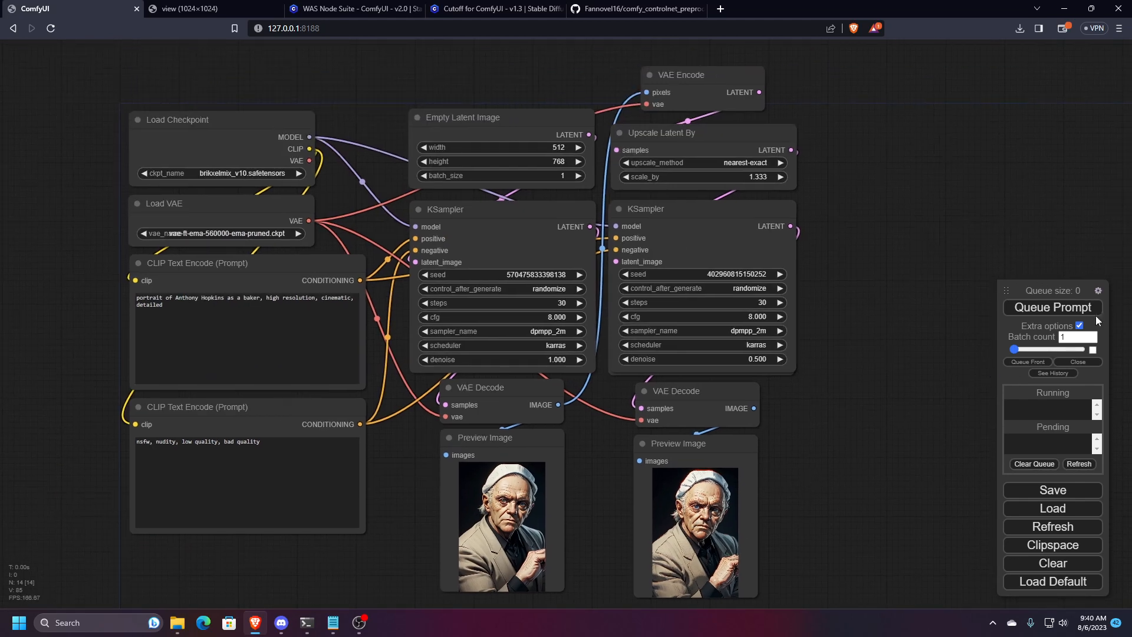
pyautogui.moveTo(901, 501); pyautogui.dragTo(817, 502)
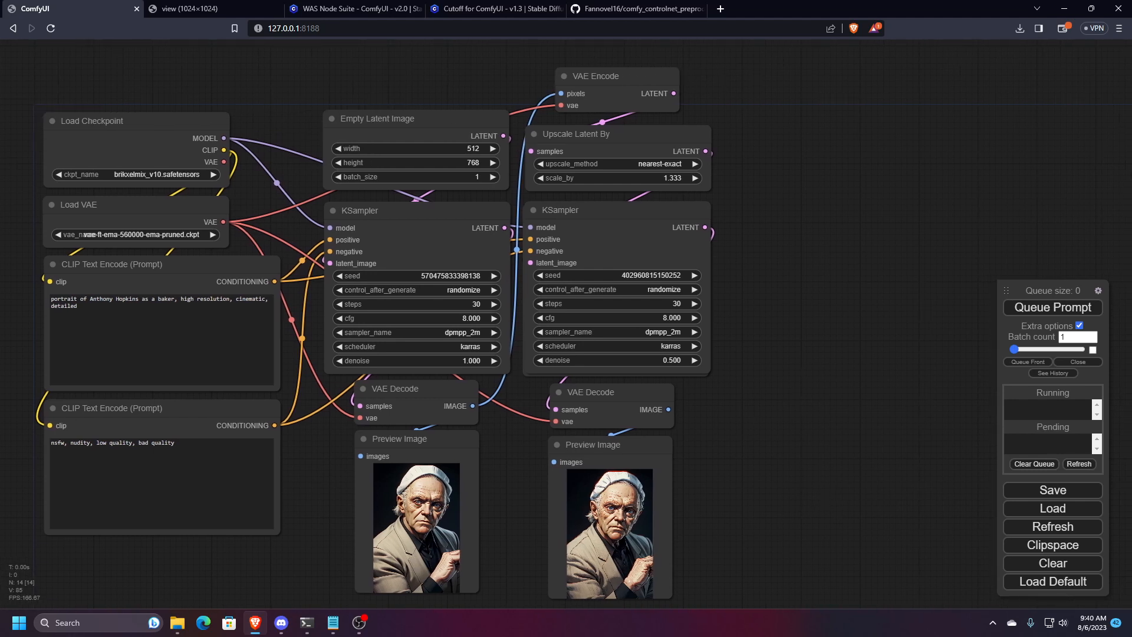
# - Search the node list for upscale from the empty canvas area beside the second pass
pyautogui.moveTo(744, 396); pyautogui.dragTo(592, 361)
pyautogui.scroll(-2, 680, 383)
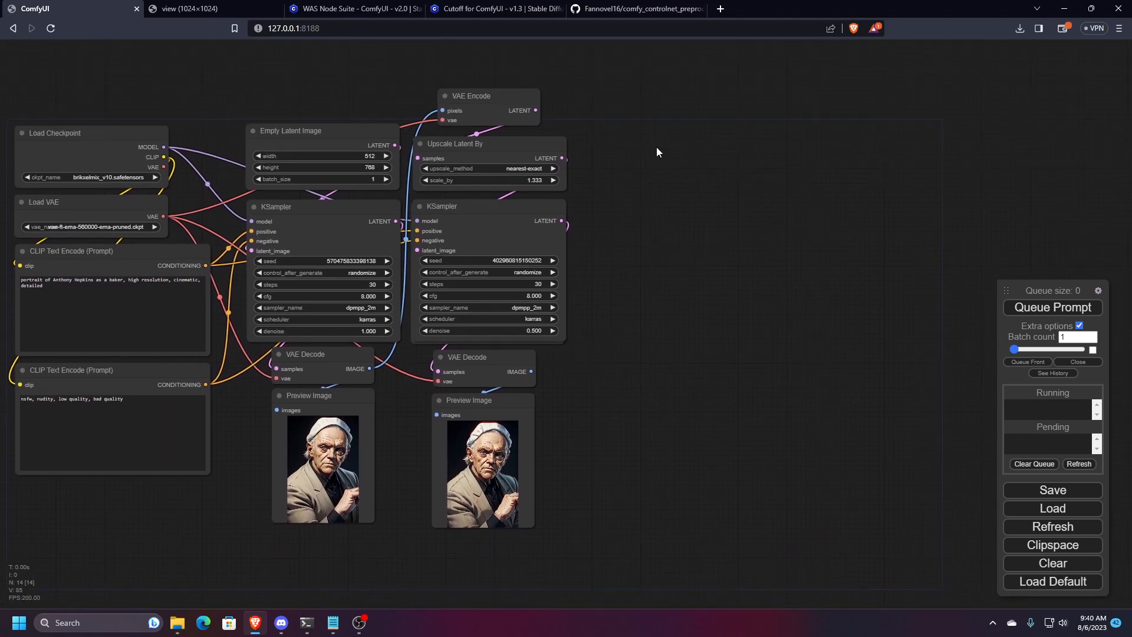
pyautogui.moveTo(609, 228); pyautogui.dragTo(575, 257)
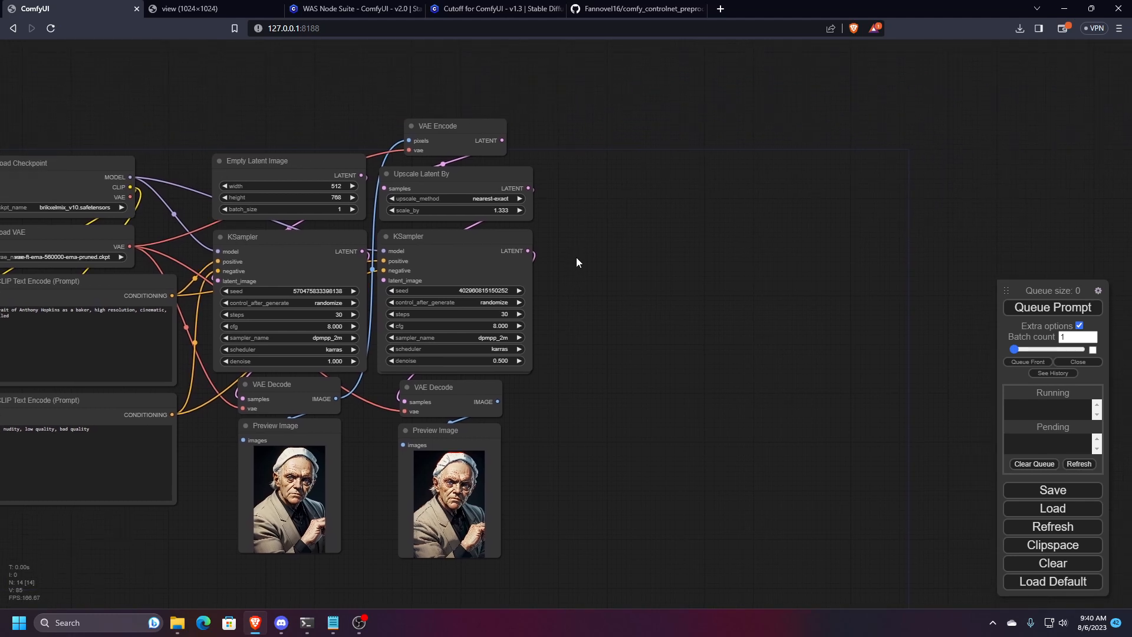
pyautogui.doubleClick(612, 128)
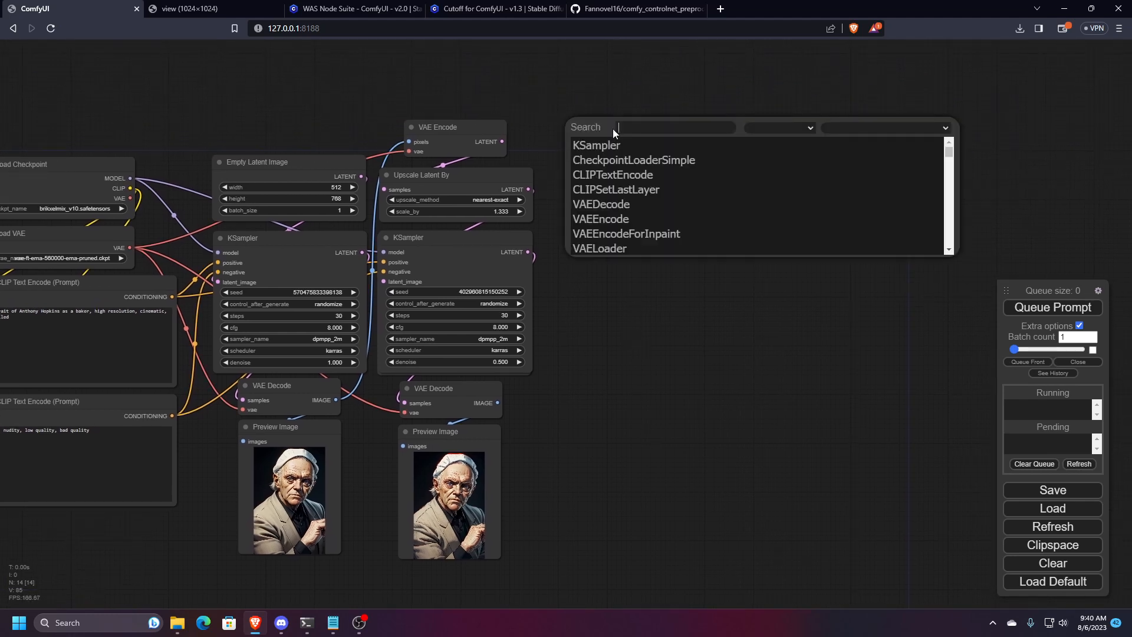
pyautogui.write('upscale')
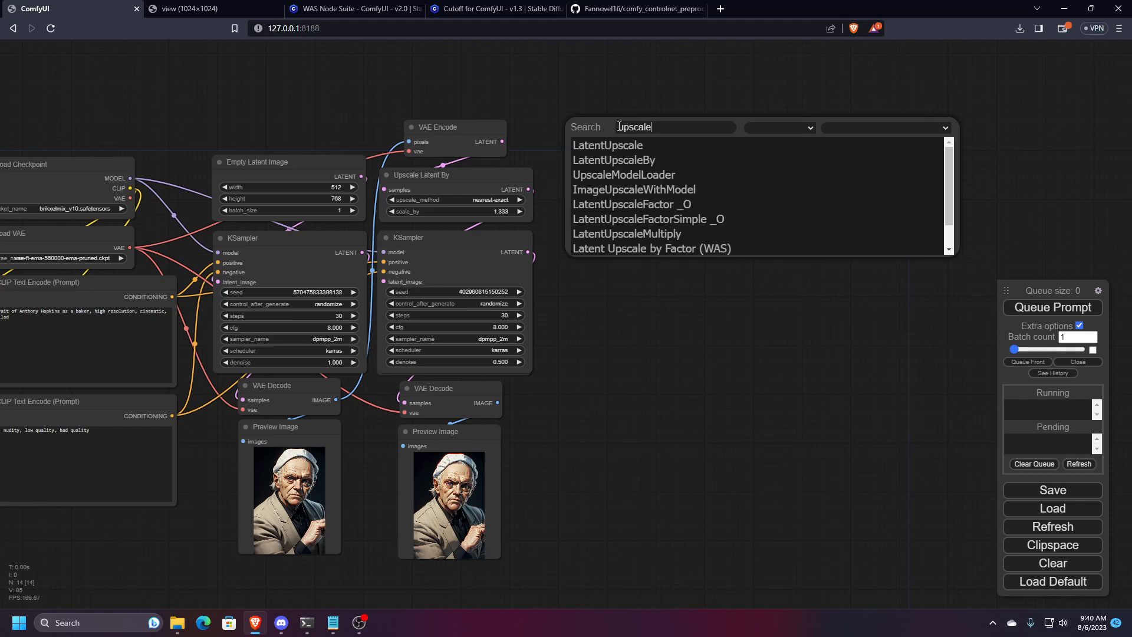
# - Add a Load Upscale Model node and set its model to sudo_RealESRGAN2x_3.332.758_G.pth
pyautogui.click(593, 175)
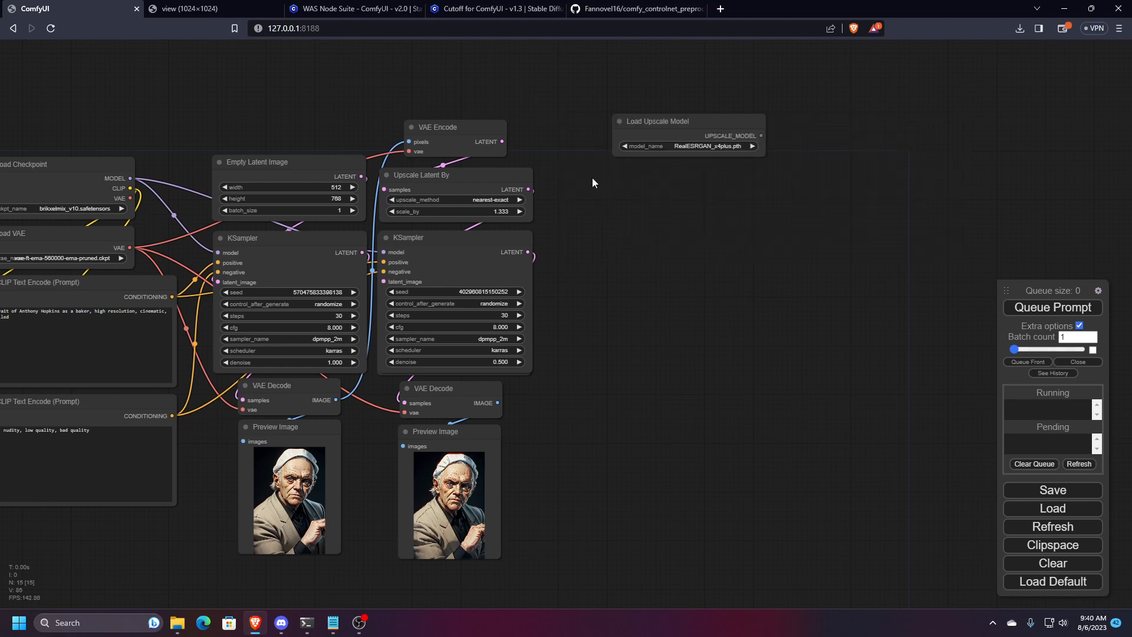
pyautogui.click(699, 147)
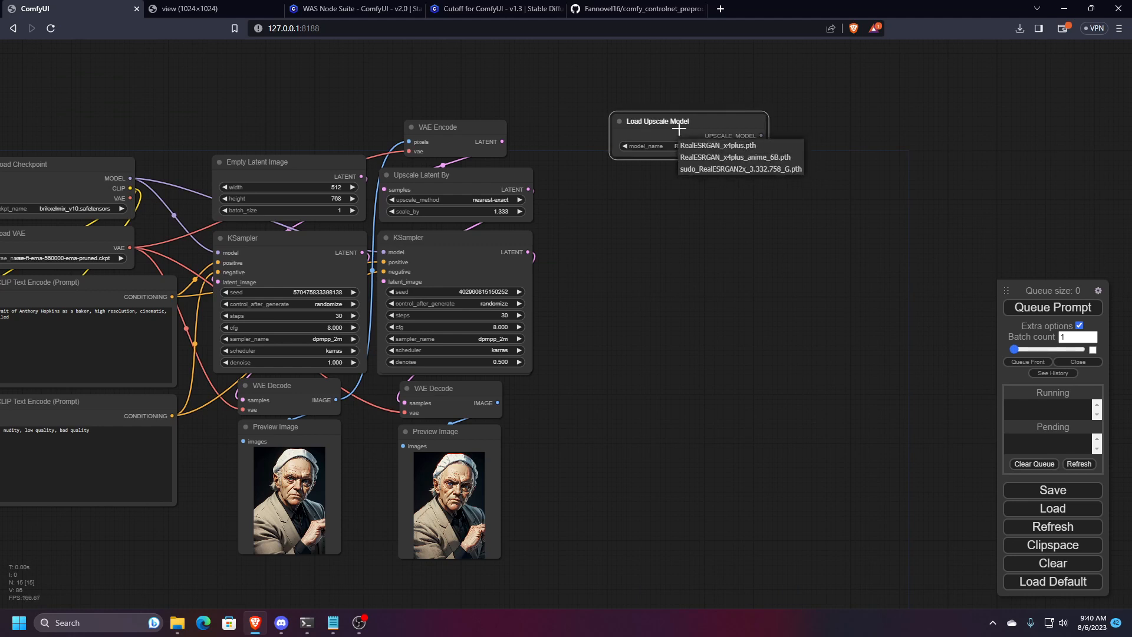
pyautogui.click(693, 152)
pyautogui.click(693, 151)
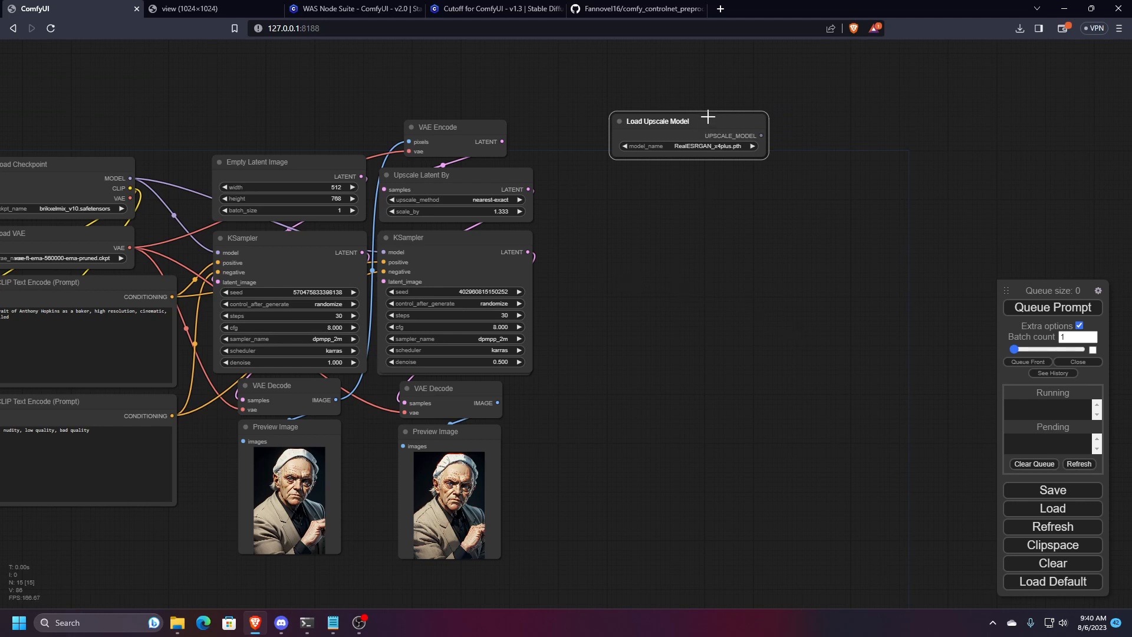
pyautogui.click(702, 146)
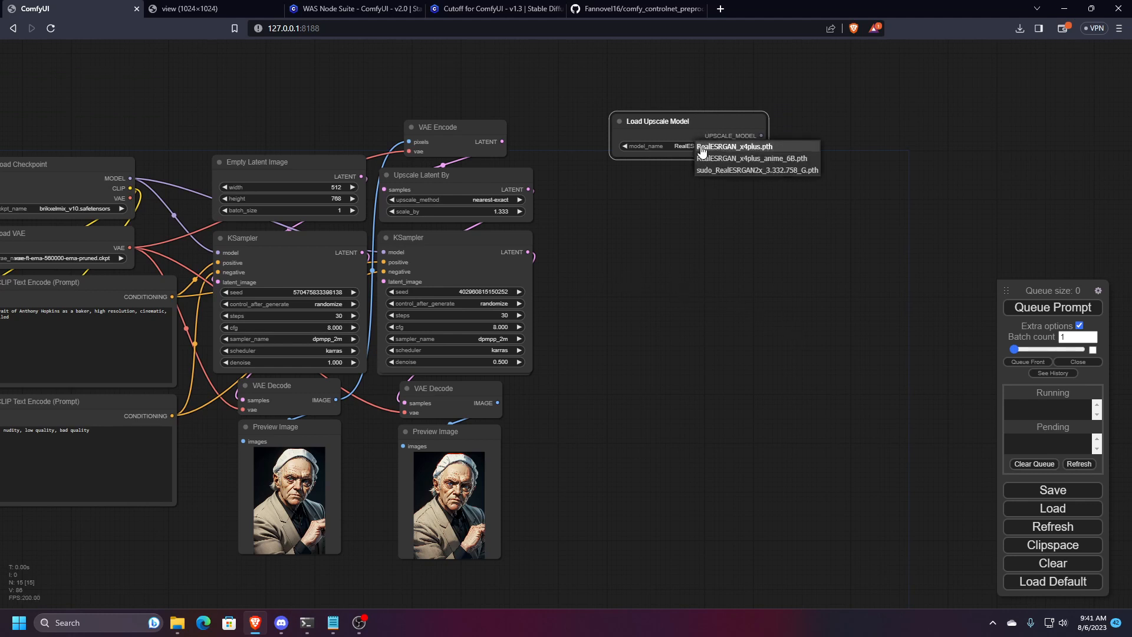
pyautogui.click(723, 171)
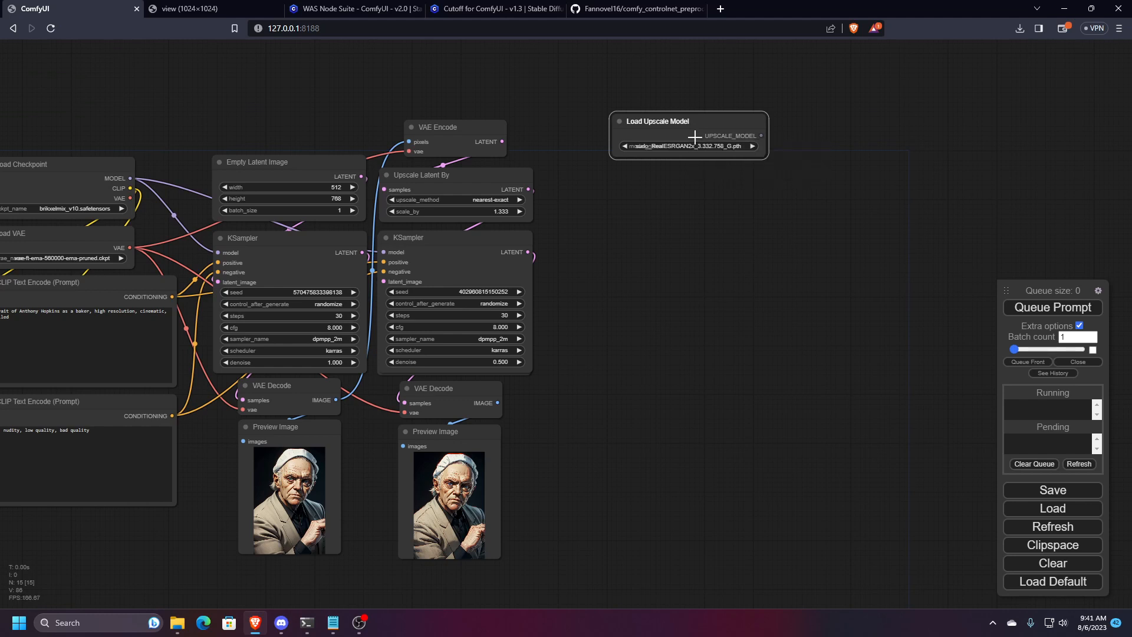
# - Place the Load Upscale Model node just above the VAE Encode node
pyautogui.moveTo(679, 121); pyautogui.dragTo(455, 83)
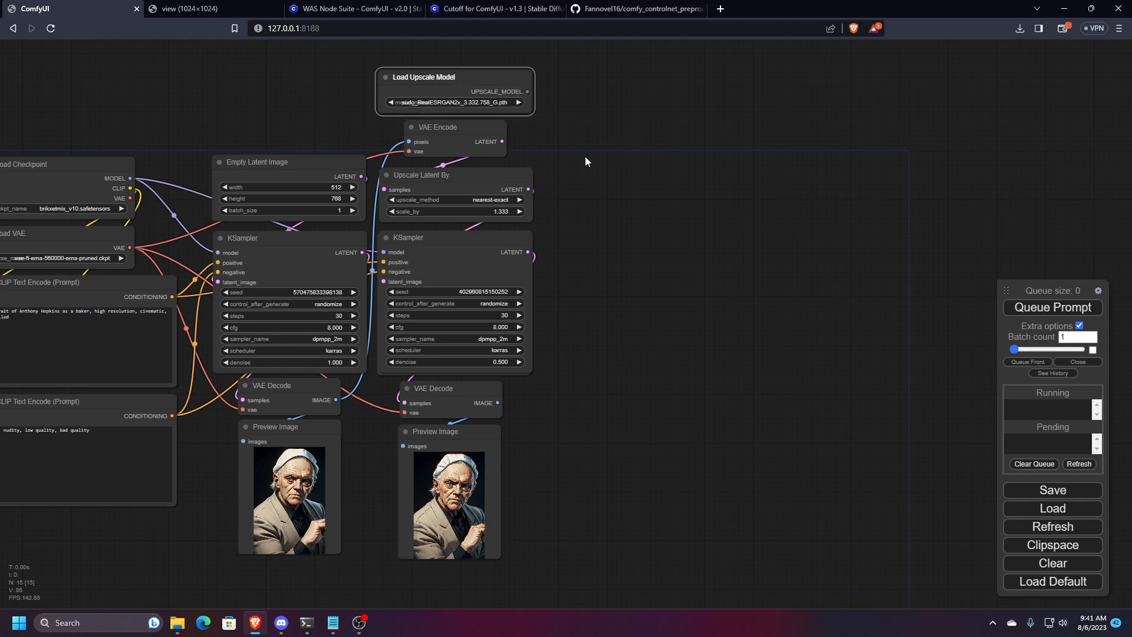
pyautogui.scroll(-2, 585, 157)
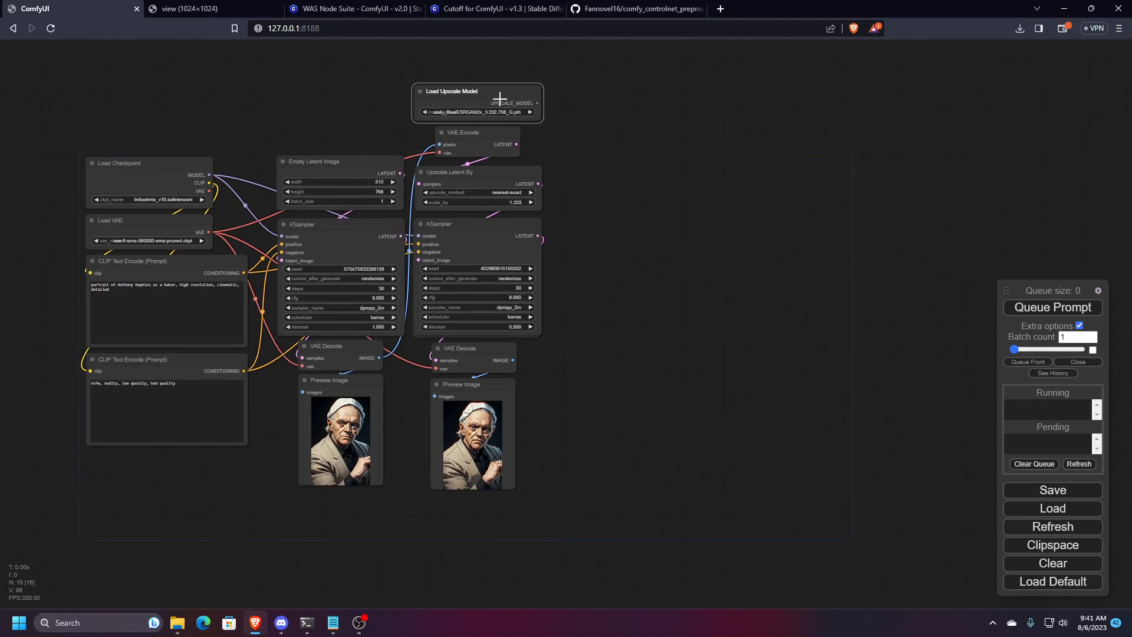
pyautogui.moveTo(499, 97); pyautogui.dragTo(498, 96)
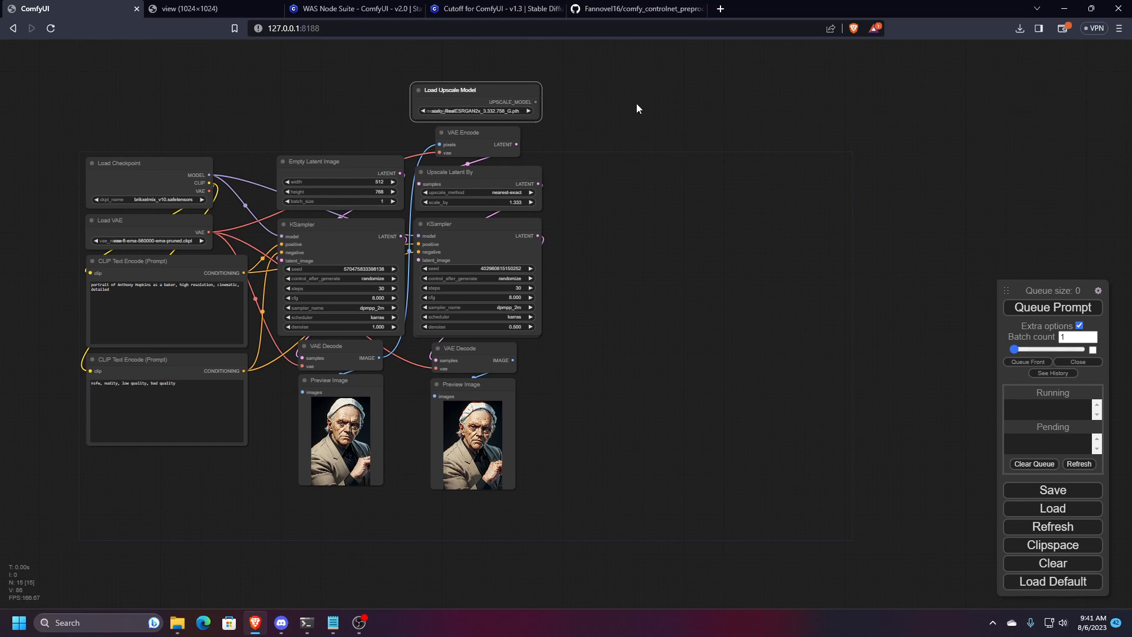
# - Add an Upscale Image (using Model) node beside the Load Upscale Model node and connect the upscale model to it
pyautogui.doubleClick(636, 123)
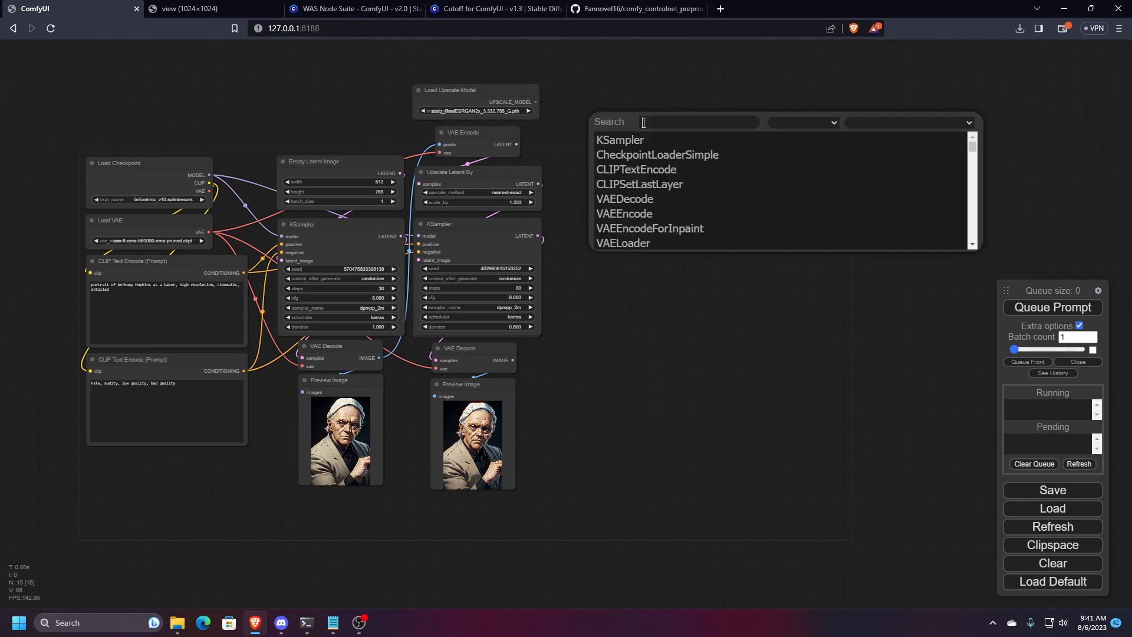
pyautogui.write('upscale')
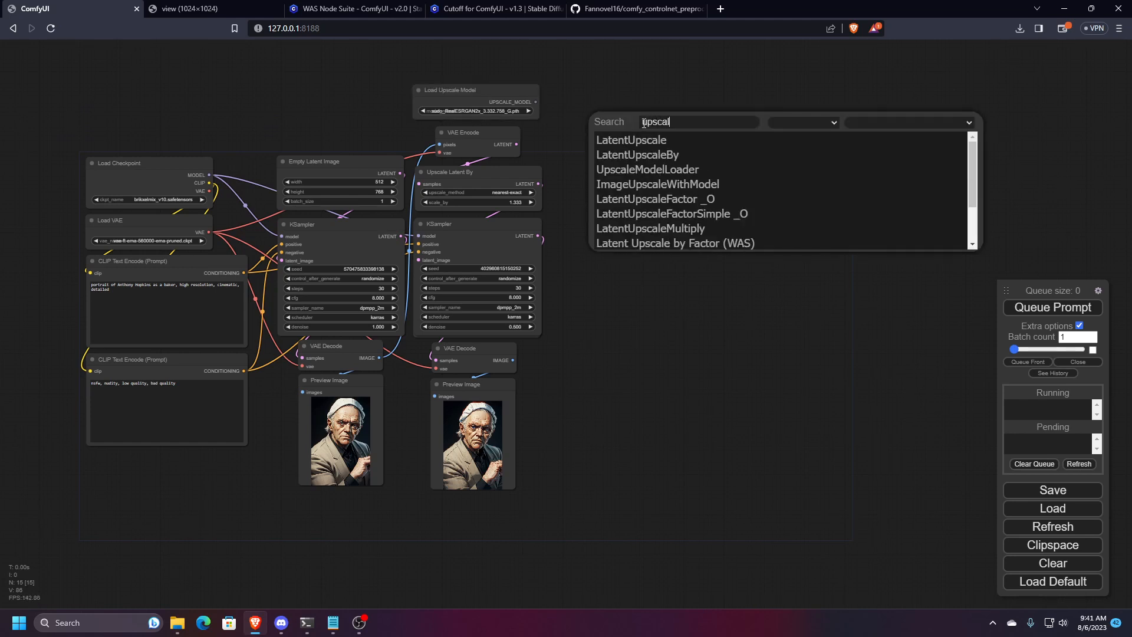
pyautogui.click(696, 186)
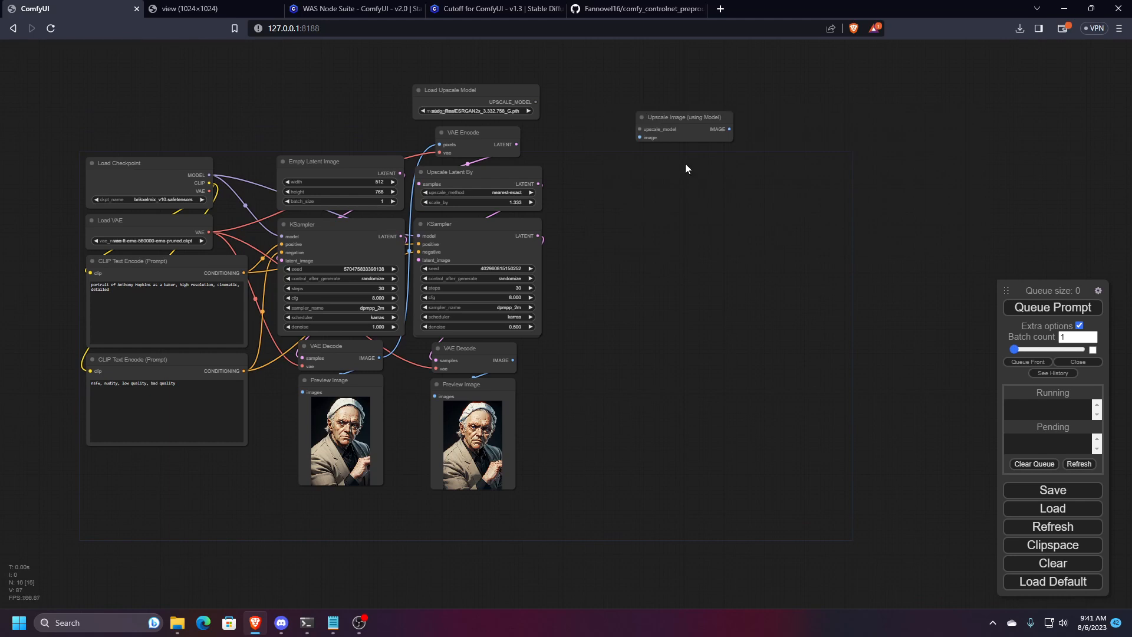
pyautogui.scroll(4, 674, 121)
pyautogui.moveTo(673, 119); pyautogui.dragTo(467, 91)
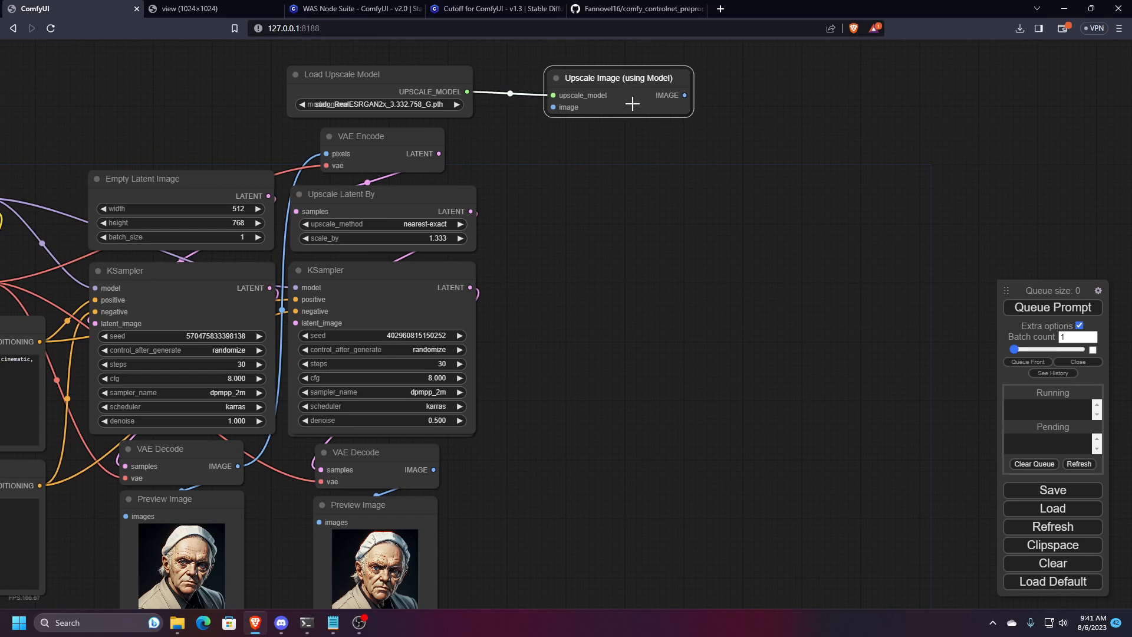
# - Connect the second VAE Decode's image output to the Upscale Image node's image input and align the node with the model loader
pyautogui.scroll(-5, 616, 250)
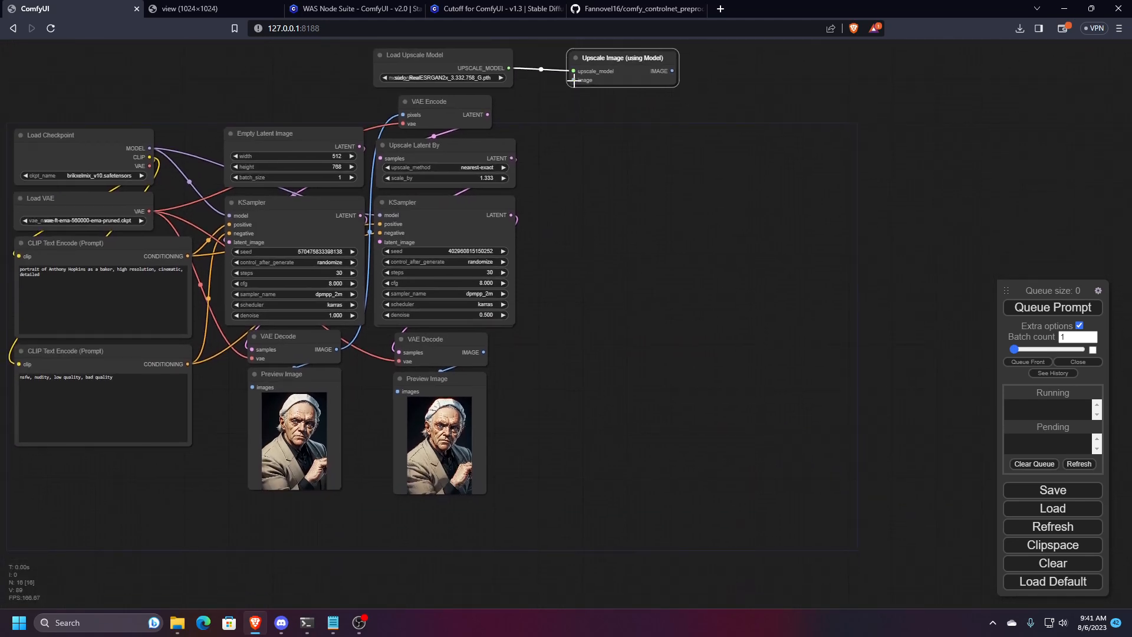
pyautogui.moveTo(573, 79); pyautogui.dragTo(484, 352)
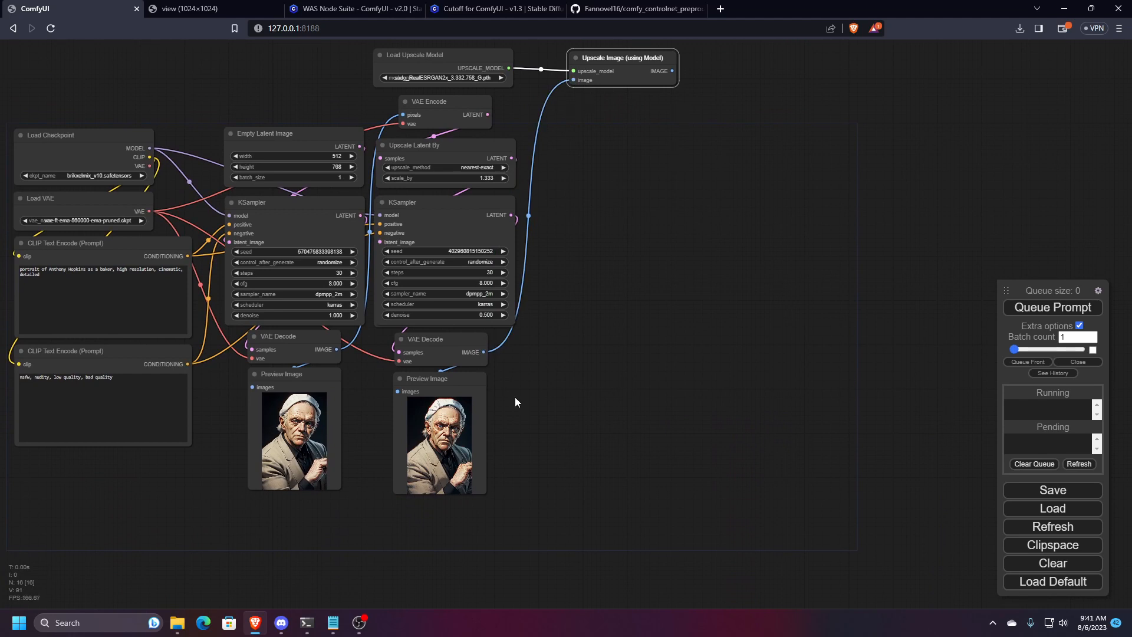
pyautogui.moveTo(619, 54); pyautogui.dragTo(616, 48)
# - Place a copy of the second Preview Image node below Upscale Image, connect it to the upscaled output, and queue the prompt
pyautogui.click(623, 283)
pyautogui.click(439, 377)
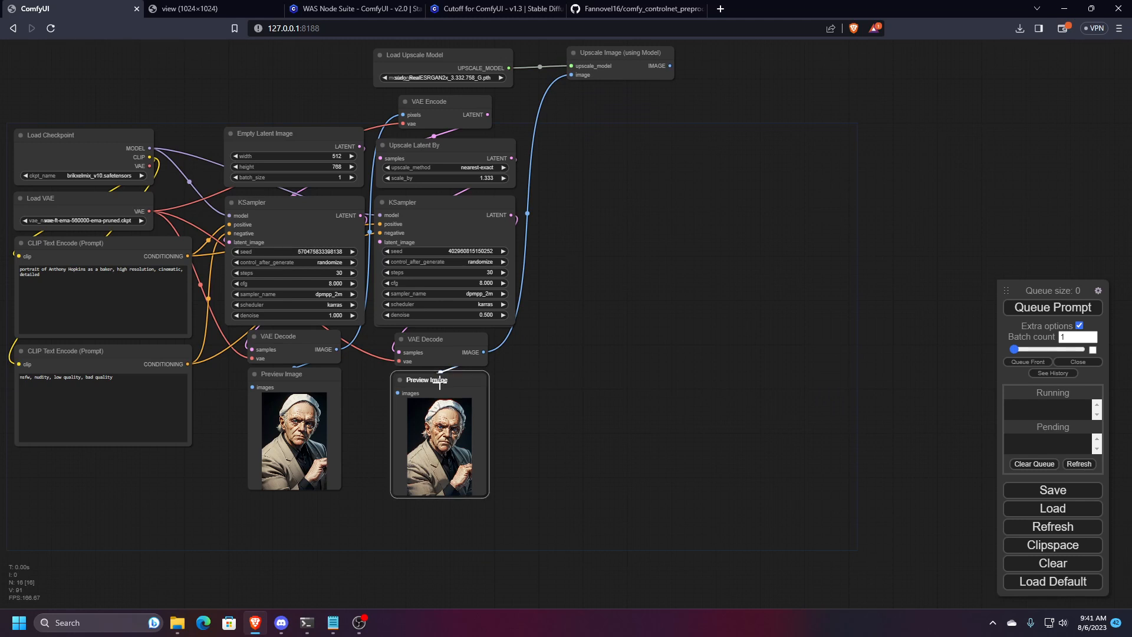
pyautogui.moveTo(440, 382)
pyautogui.mouseDown()
pyautogui.moveTo(636, 357)
pyautogui.moveTo(629, 106)
pyautogui.mouseUp()
pyautogui.moveTo(670, 66); pyautogui.dragTo(584, 120)
pyautogui.click(1052, 307)
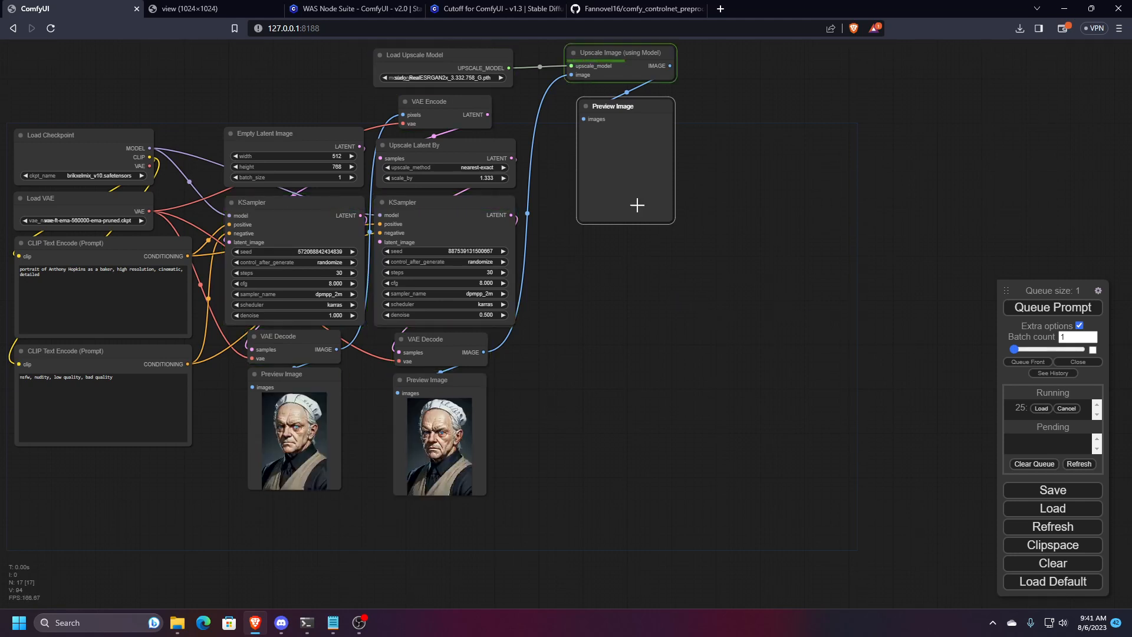
# - Examine the upscaled portrait up close in the new Preview Image node
pyautogui.scroll(4, 642, 121)
pyautogui.scroll(20, 645, 128)
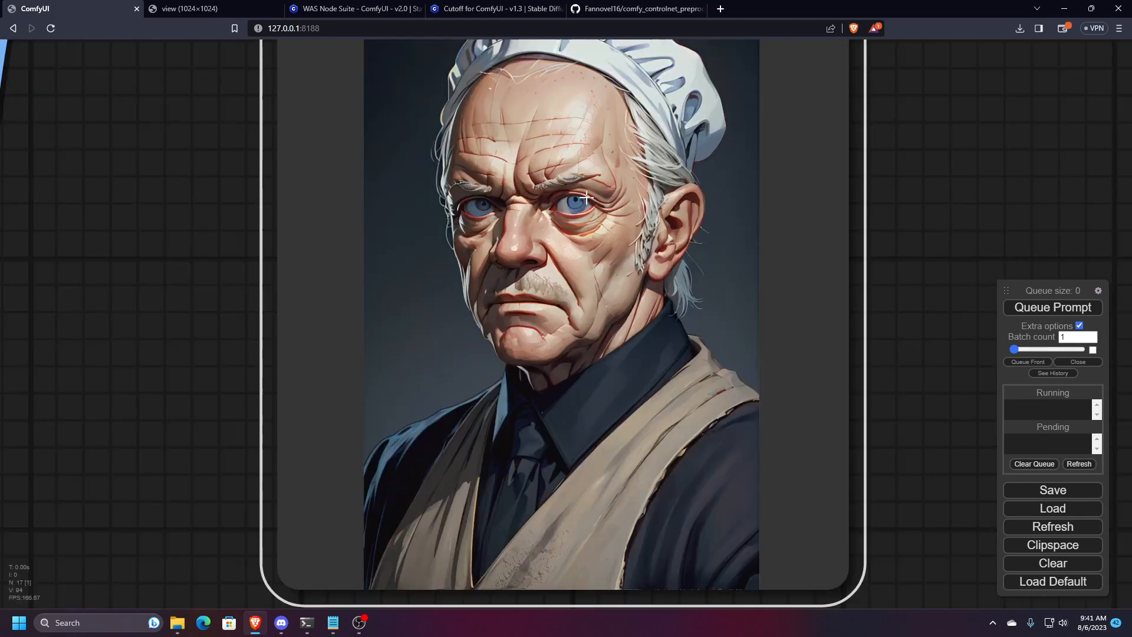
pyautogui.scroll(-20, 576, 191)
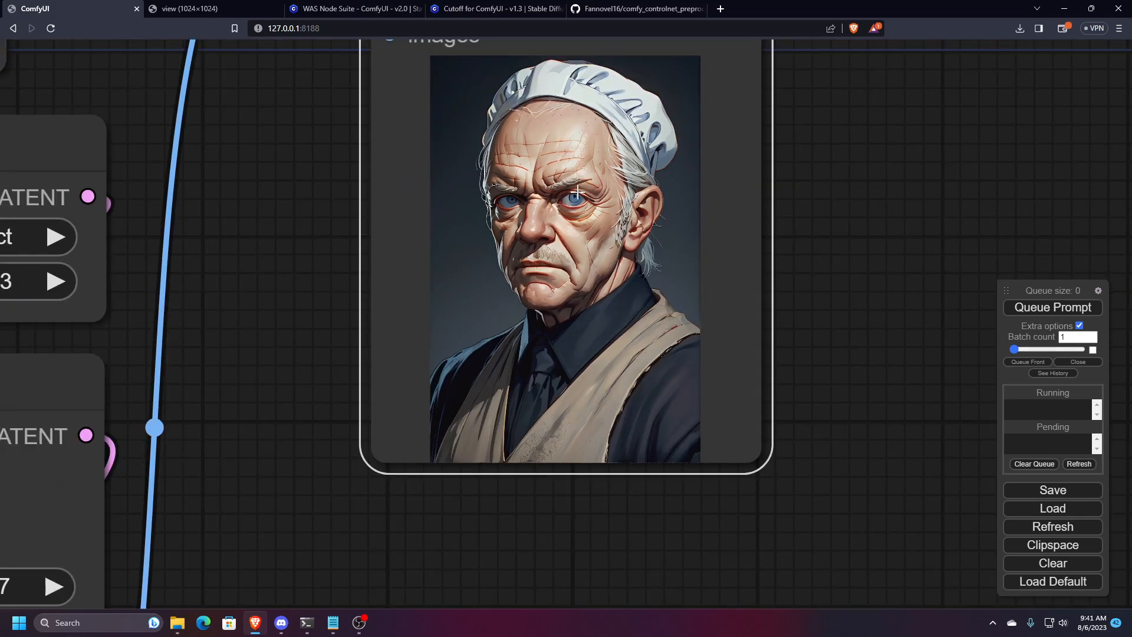
pyautogui.scroll(-3, 587, 172)
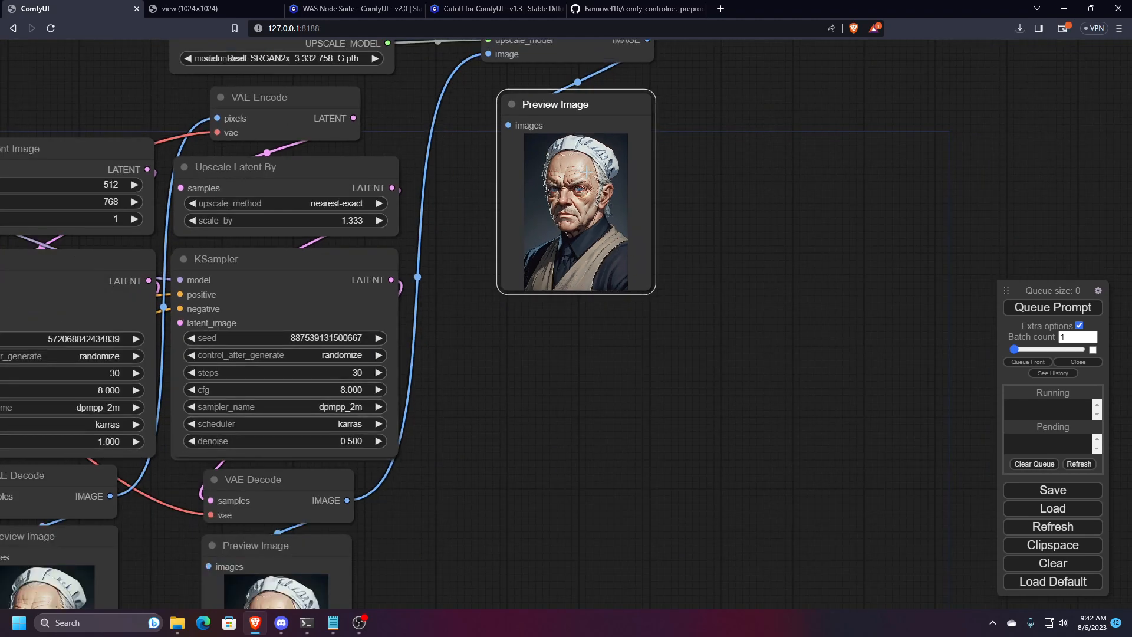
pyautogui.scroll(-5, 587, 171)
pyautogui.moveTo(541, 330); pyautogui.dragTo(589, 360)
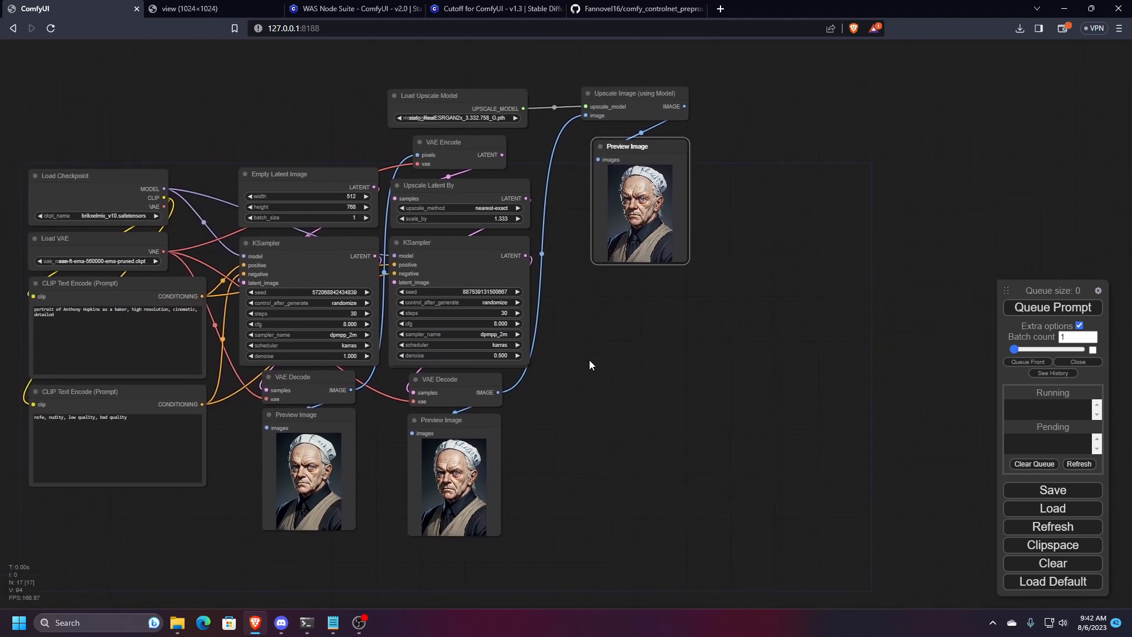
# - Delete the Preview Image node under Upscale Image and shift the Upscale Image node slightly closer to the model loader
pyautogui.moveTo(632, 148); pyautogui.dragTo(631, 132)
pyautogui.press('Delete')
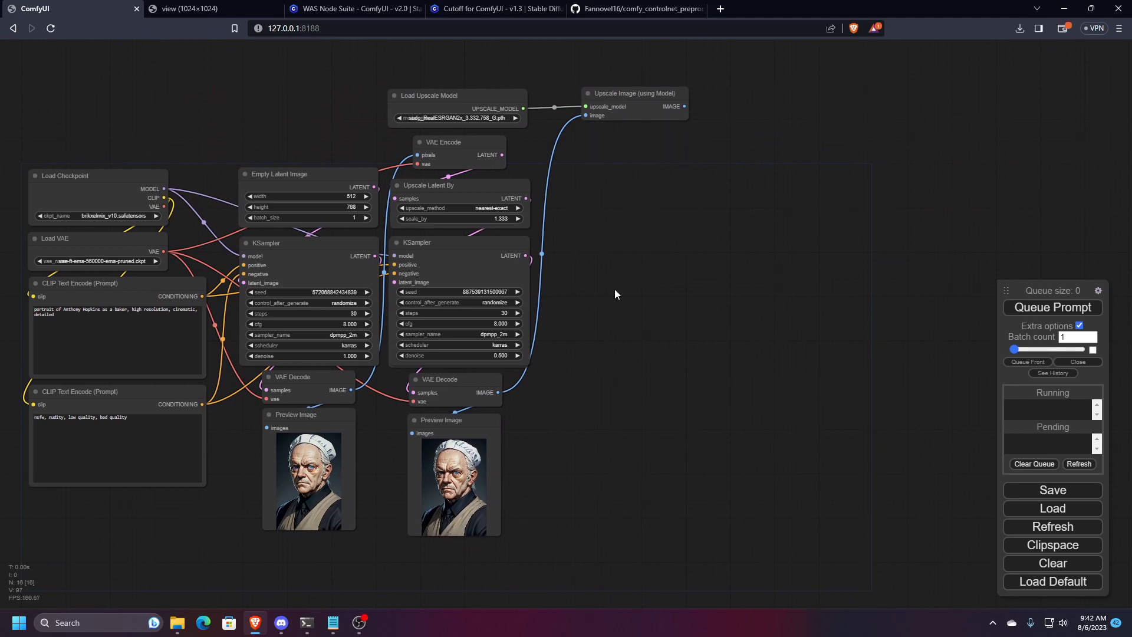
pyautogui.moveTo(595, 380); pyautogui.dragTo(620, 333)
pyautogui.scroll(-2, 617, 318)
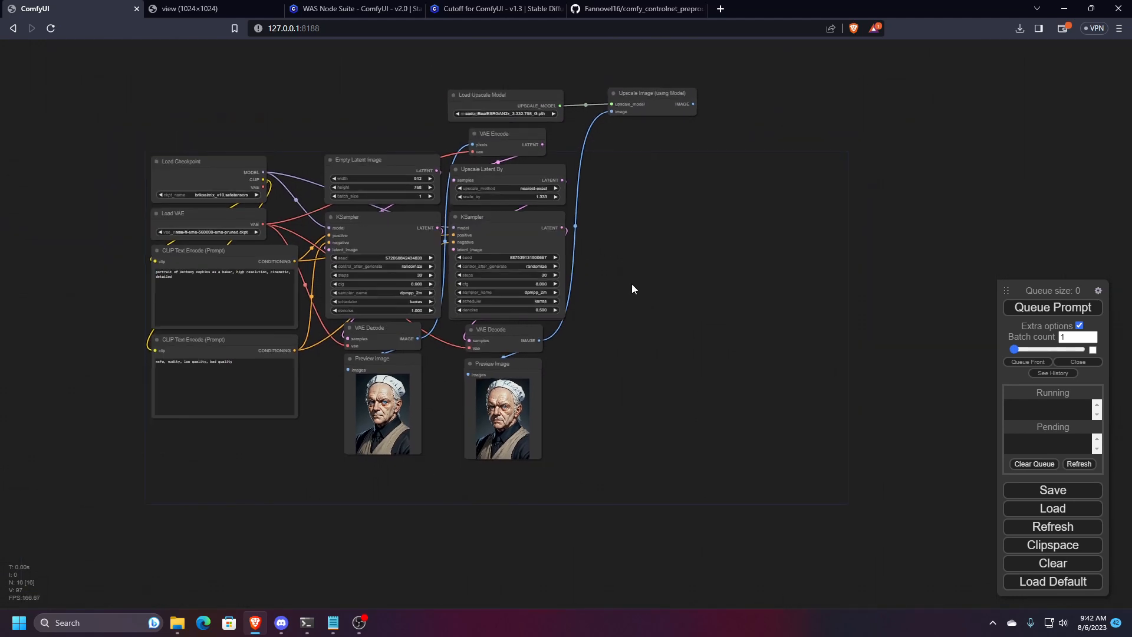
pyautogui.moveTo(649, 286); pyautogui.dragTo(598, 314)
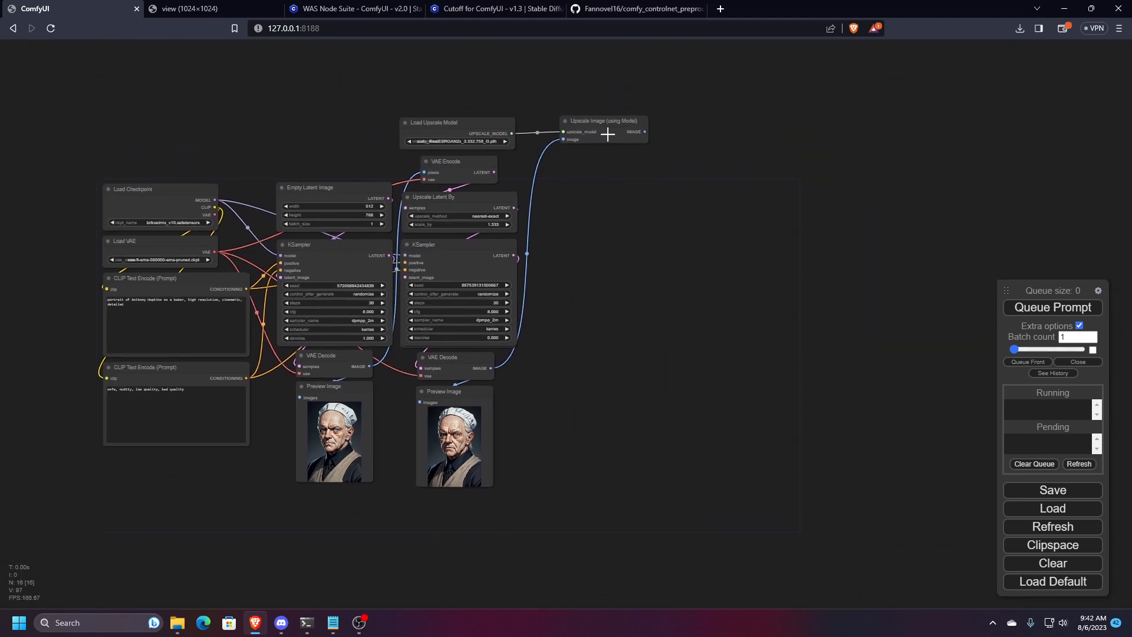
pyautogui.moveTo(596, 126)
pyautogui.mouseDown()
pyautogui.moveTo(594, 89)
pyautogui.moveTo(592, 126)
pyautogui.mouseUp()
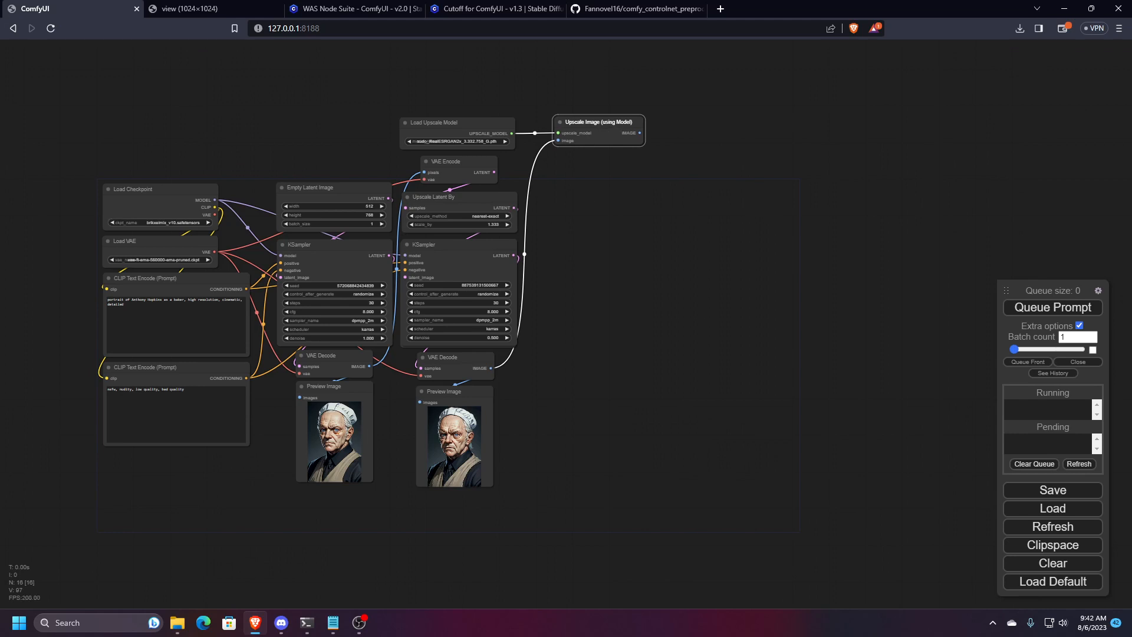
pyautogui.scroll(2, 506, 418)
pyautogui.scroll(2, 598, 186)
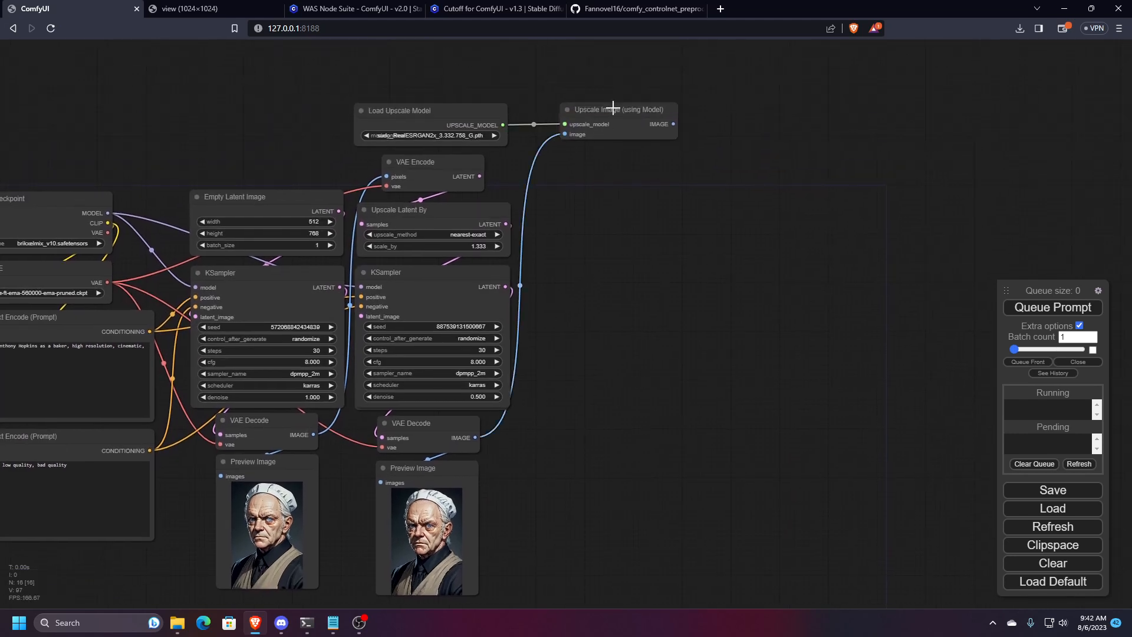
pyautogui.scroll(1, 632, 130)
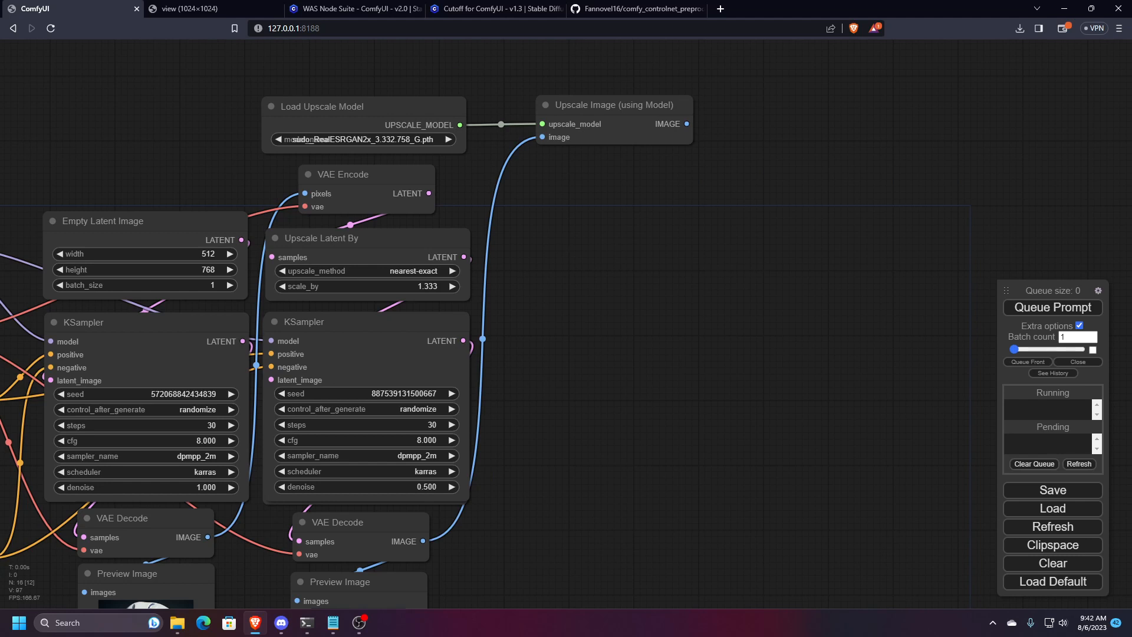
pyautogui.scroll(-5, 843, 433)
pyautogui.moveTo(714, 458); pyautogui.dragTo(670, 352)
pyautogui.scroll(-1, 698, 343)
pyautogui.scroll(1, 688, 347)
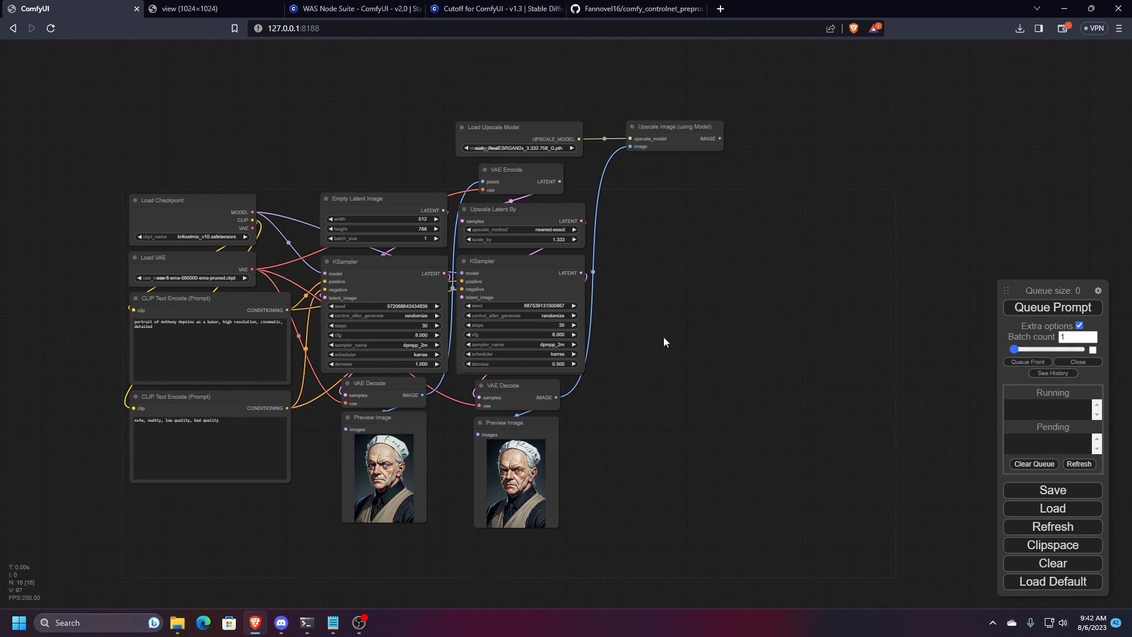
# - Add a VAE Encode (Tiled) node below Upscale Image and connect the upscaled image to its pixels input
pyautogui.doubleClick(633, 222)
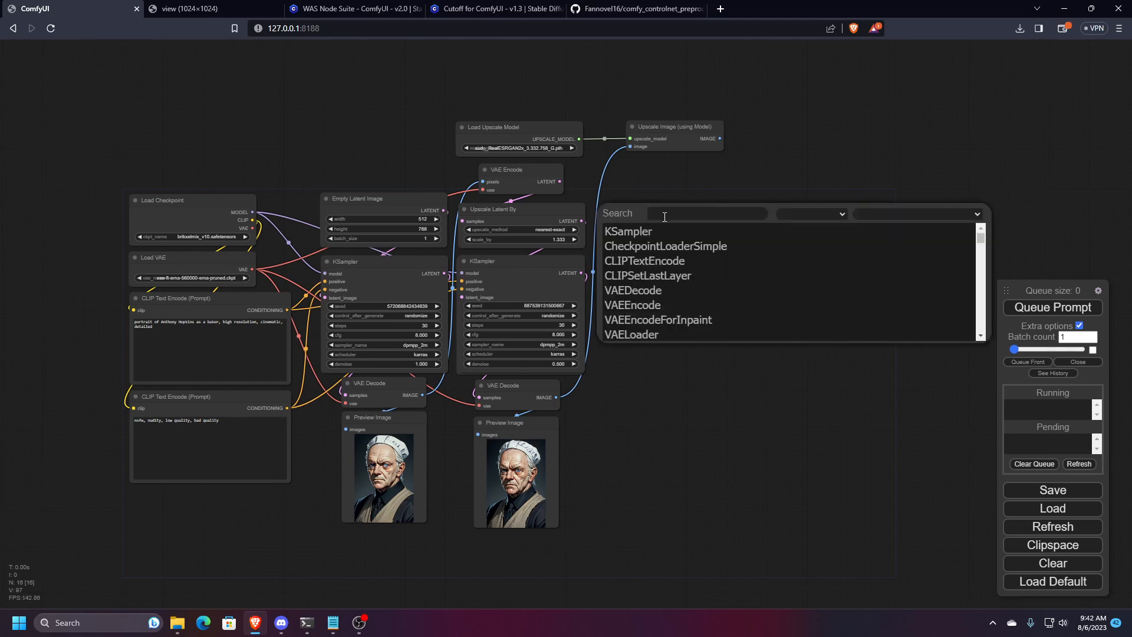
pyautogui.write('vae')
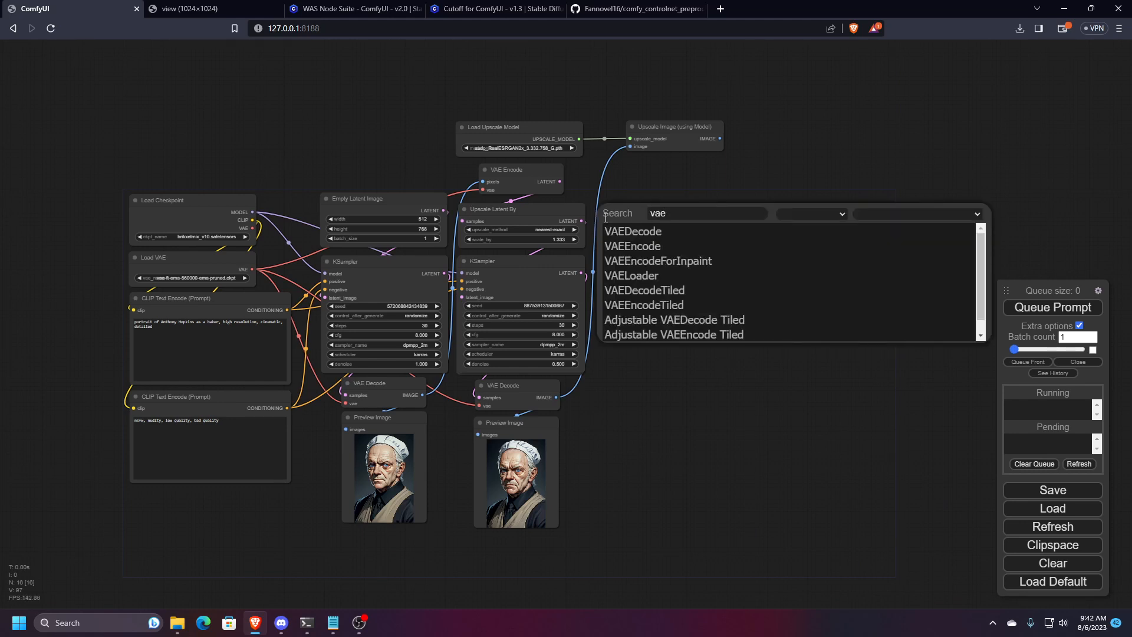
pyautogui.click(639, 305)
pyautogui.moveTo(670, 220); pyautogui.dragTo(721, 139)
# - Connect the VAE Encode (Tiled) node's vae input to the Load VAE node
pyautogui.scroll(4, 734, 142)
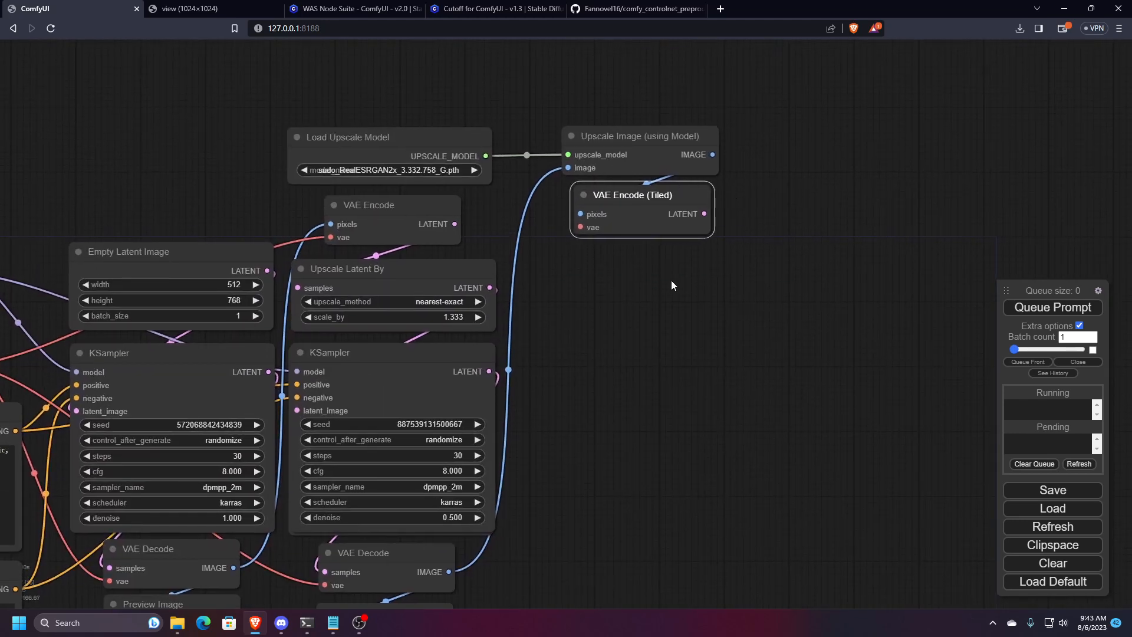
pyautogui.moveTo(671, 281); pyautogui.dragTo(659, 251)
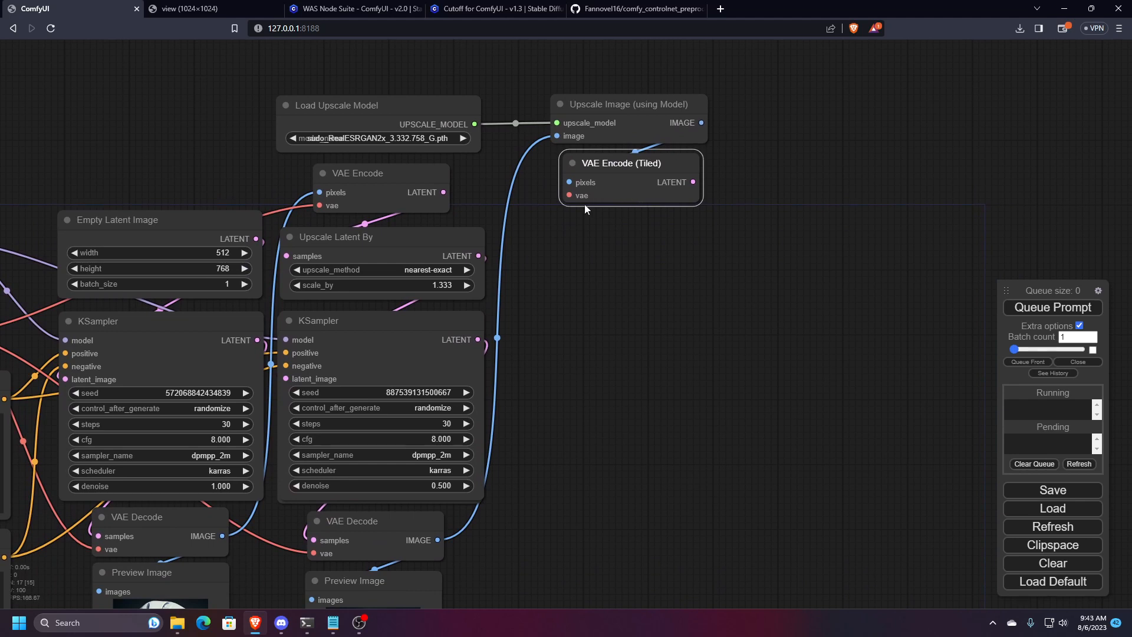
pyautogui.scroll(-5, 607, 255)
pyautogui.moveTo(616, 210); pyautogui.dragTo(265, 287)
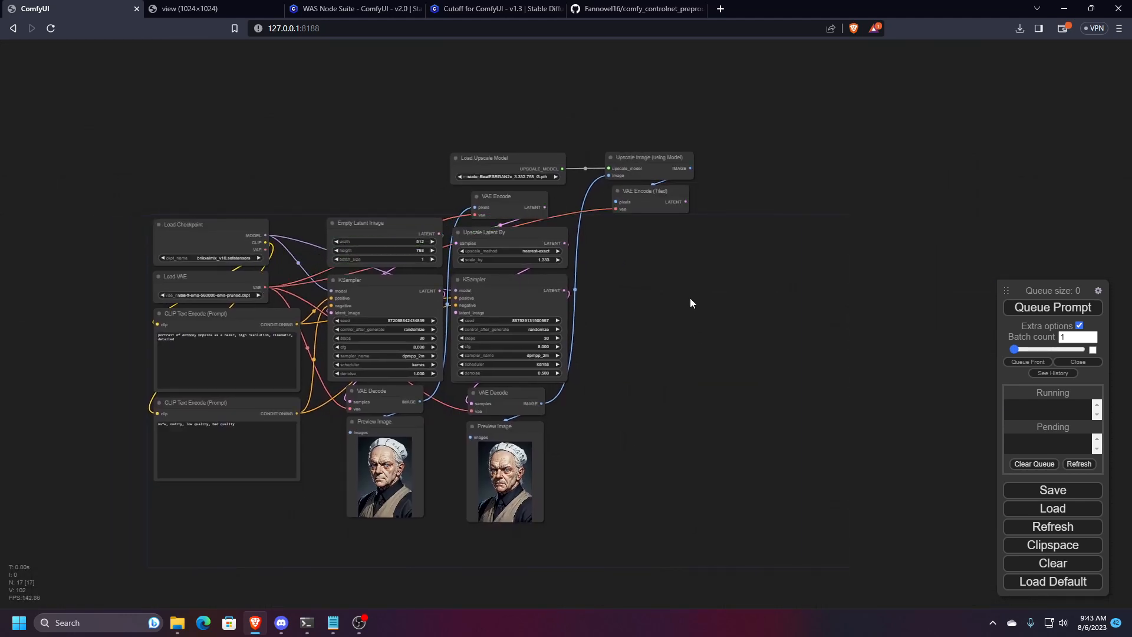
# - Duplicate the second KSampler with its settings below VAE Encode (Tiled) and connect the copy's model input to Load Checkpoint
pyautogui.scroll(3, 664, 278)
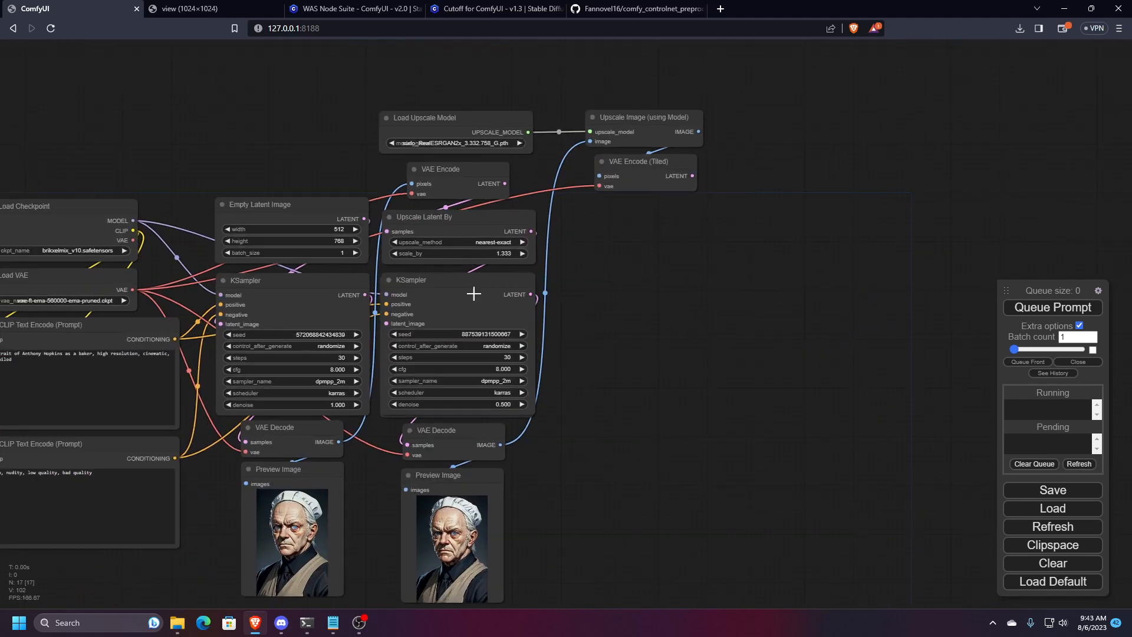
pyautogui.click(464, 285)
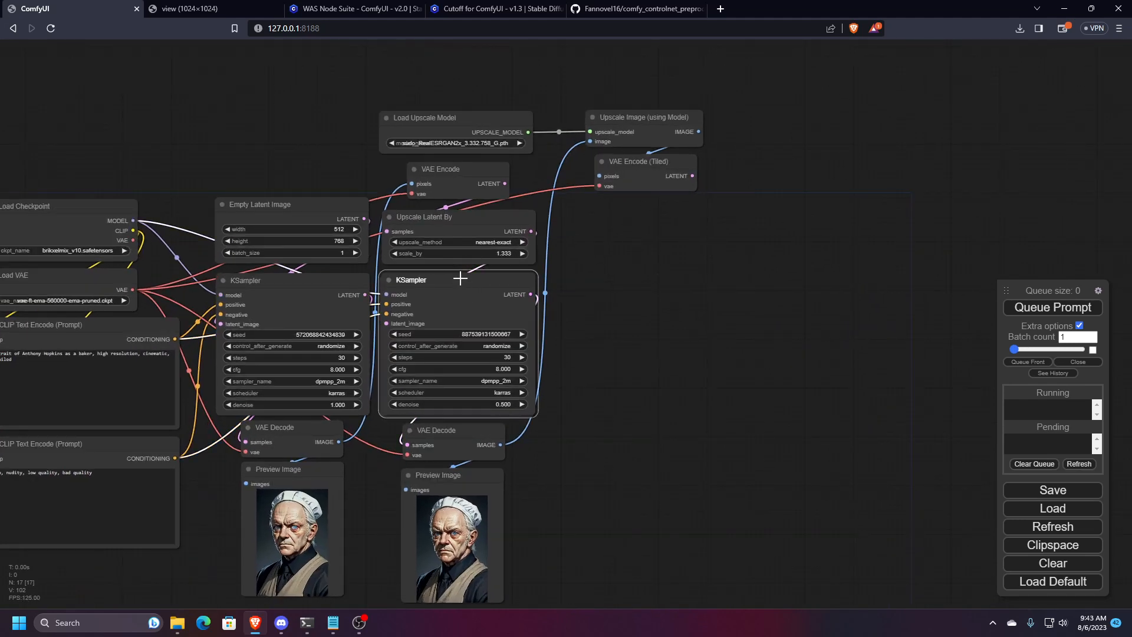
pyautogui.moveTo(460, 278); pyautogui.dragTo(134, 221)
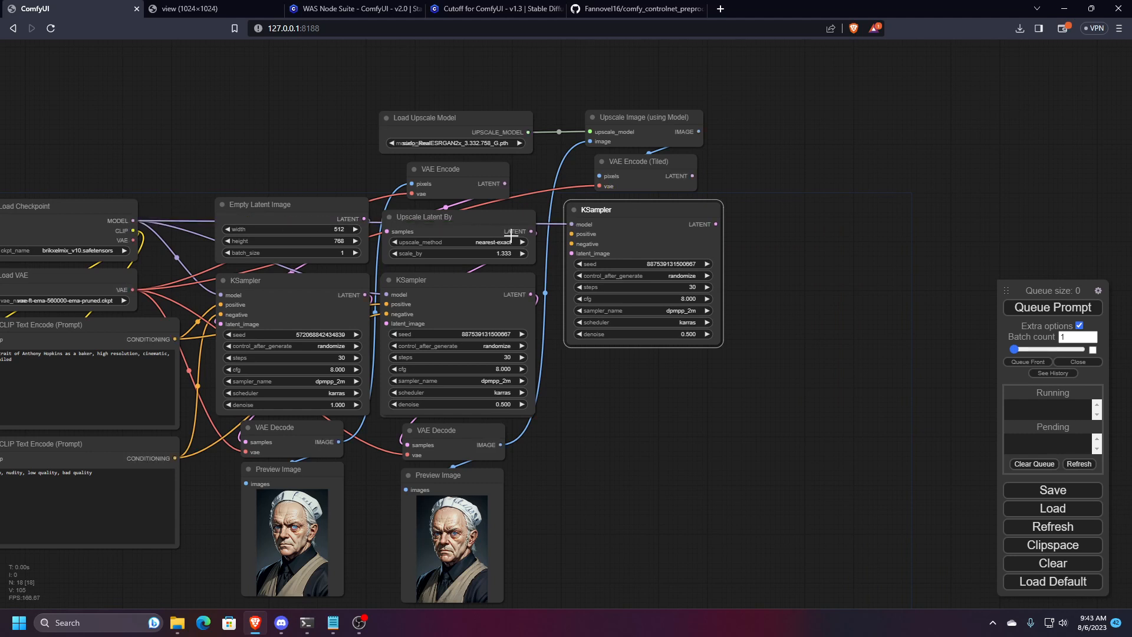
# - Connect the third KSampler's positive and negative inputs to the matching CLIP Text Encode nodes and its latent_image to VAE Encode (Tiled)
pyautogui.moveTo(571, 234); pyautogui.dragTo(171, 339)
pyautogui.moveTo(571, 243); pyautogui.dragTo(174, 457)
pyautogui.moveTo(571, 252); pyautogui.dragTo(685, 175)
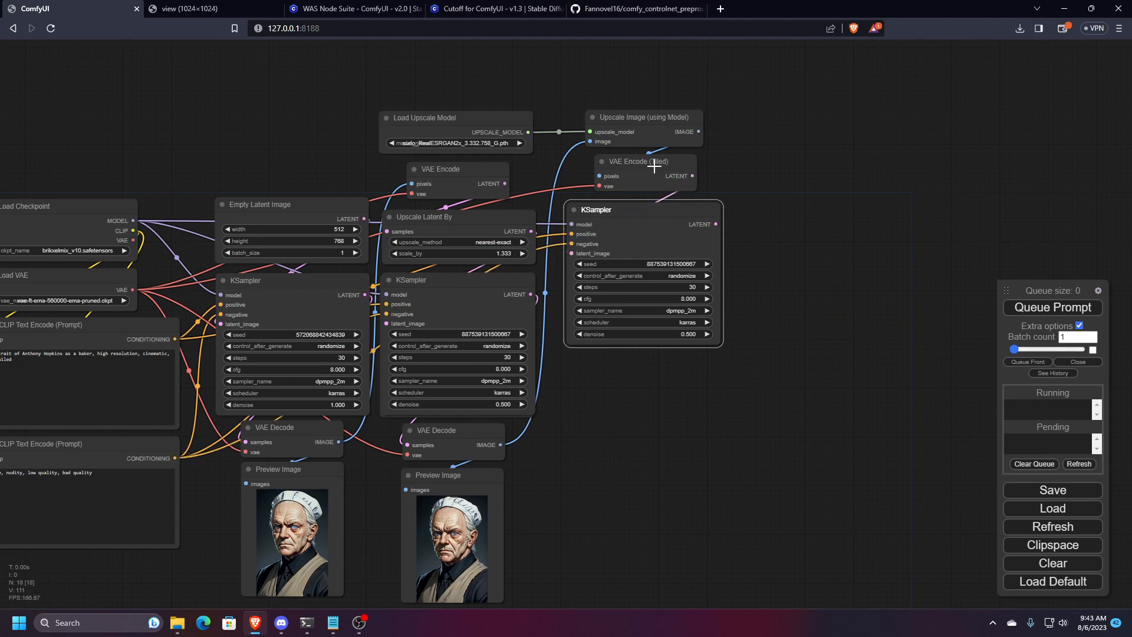
pyautogui.scroll(2, 446, 226)
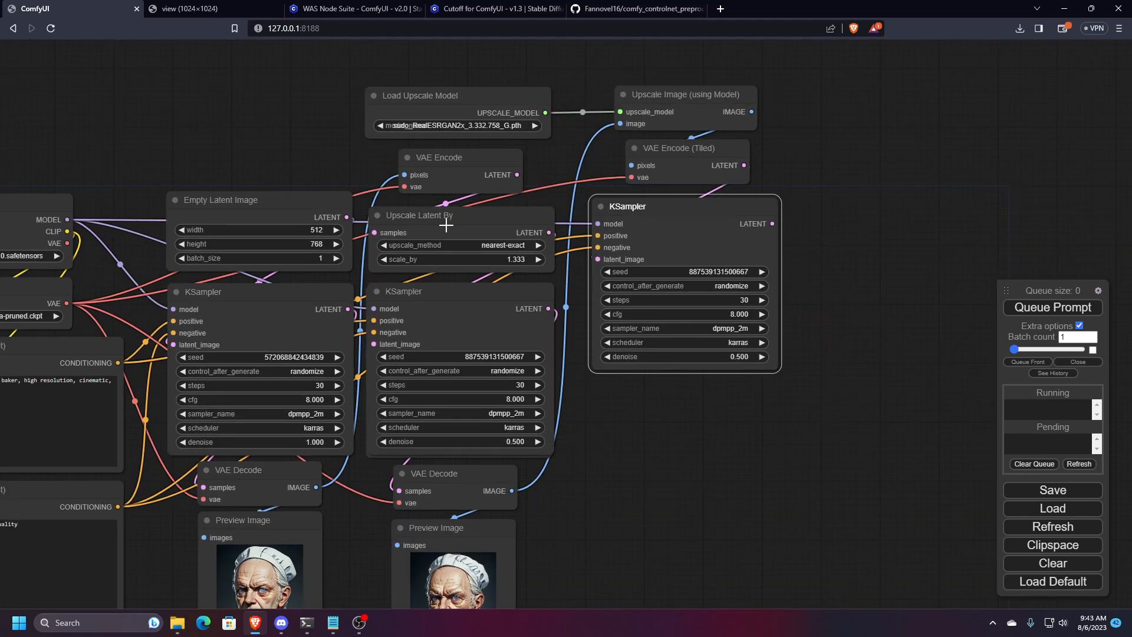
pyautogui.scroll(-2, 445, 225)
pyautogui.scroll(1, 448, 222)
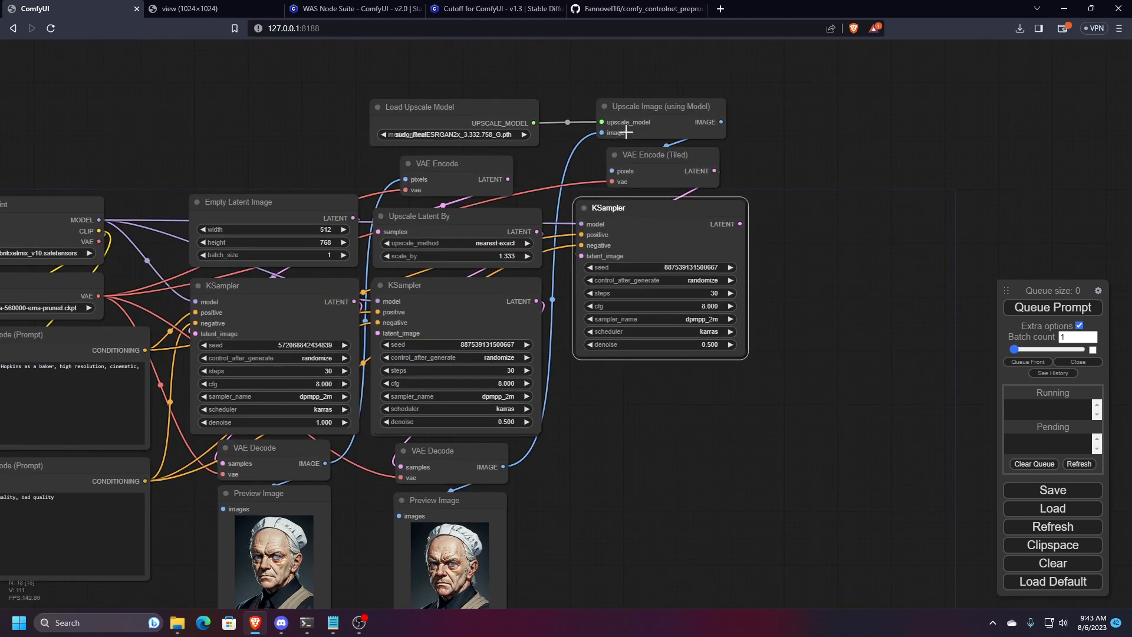
pyautogui.scroll(-2, 621, 224)
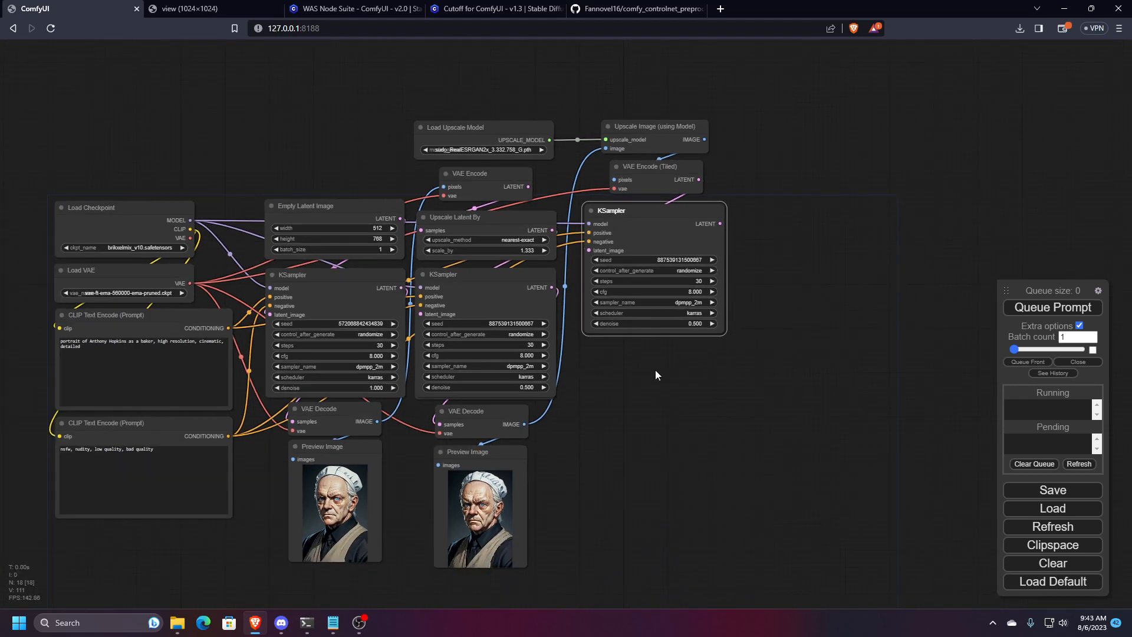
# - Add a VAE Decode (Tiled) node below the third KSampler and connect its samples input to that KSampler's latent output
pyautogui.moveTo(655, 370); pyautogui.dragTo(639, 306)
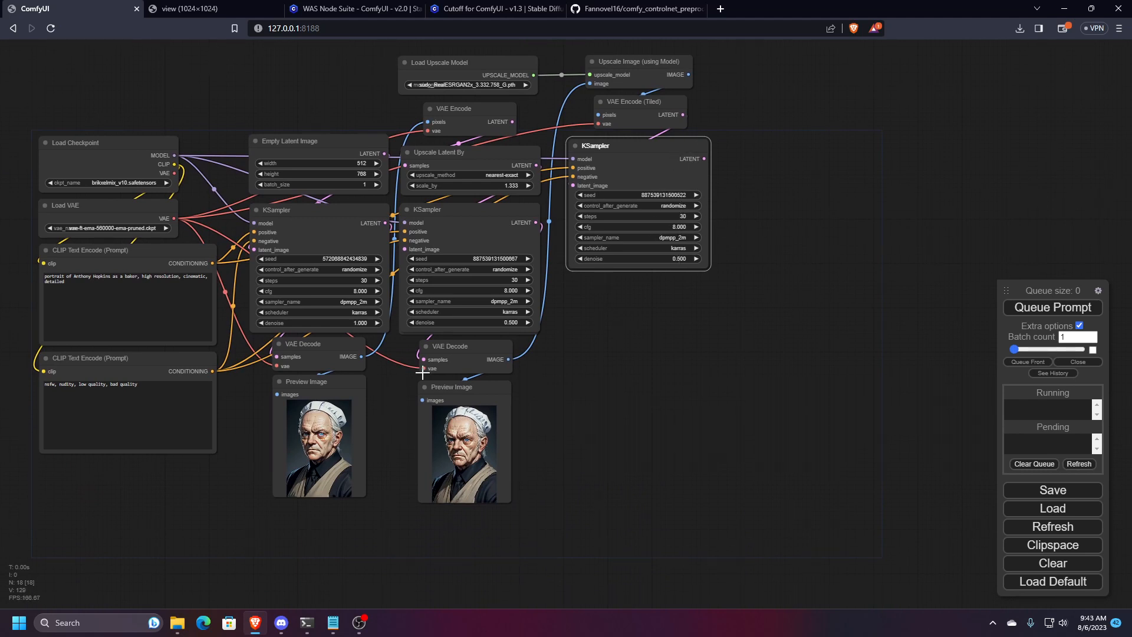
pyautogui.click(598, 376)
pyautogui.doubleClick(594, 369)
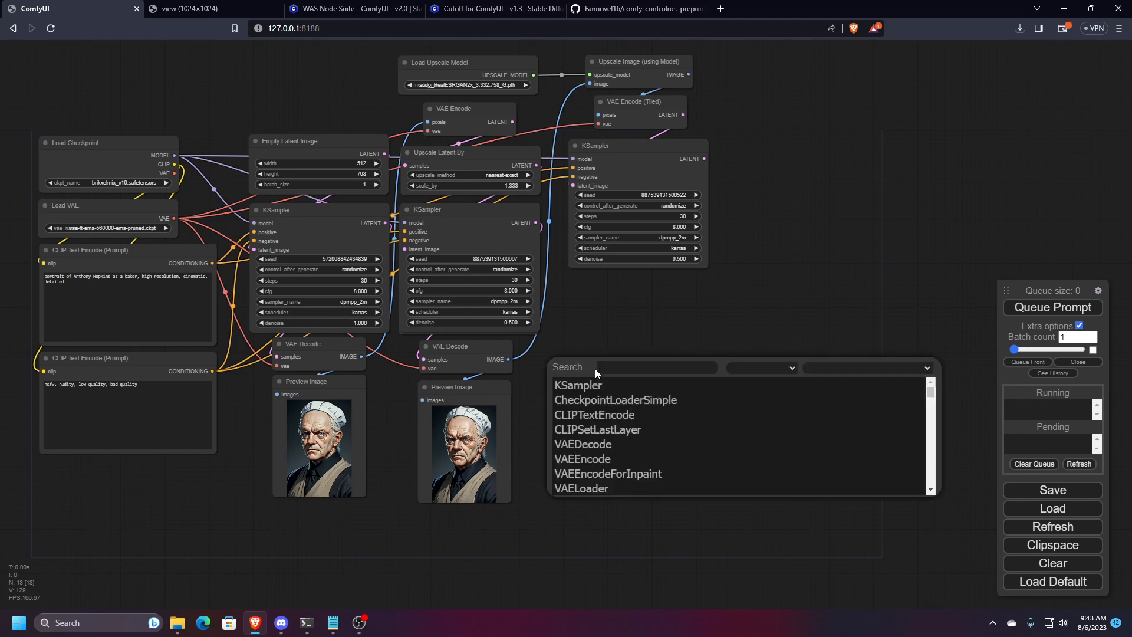
pyautogui.write('vae')
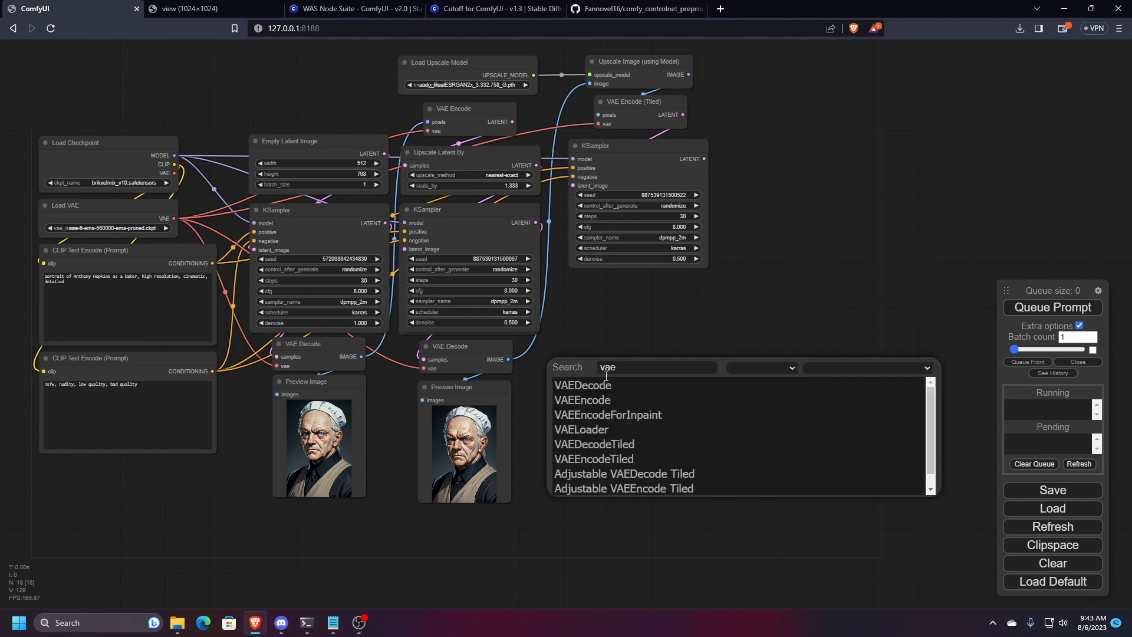
pyautogui.click(601, 444)
pyautogui.moveTo(625, 361); pyautogui.dragTo(704, 158)
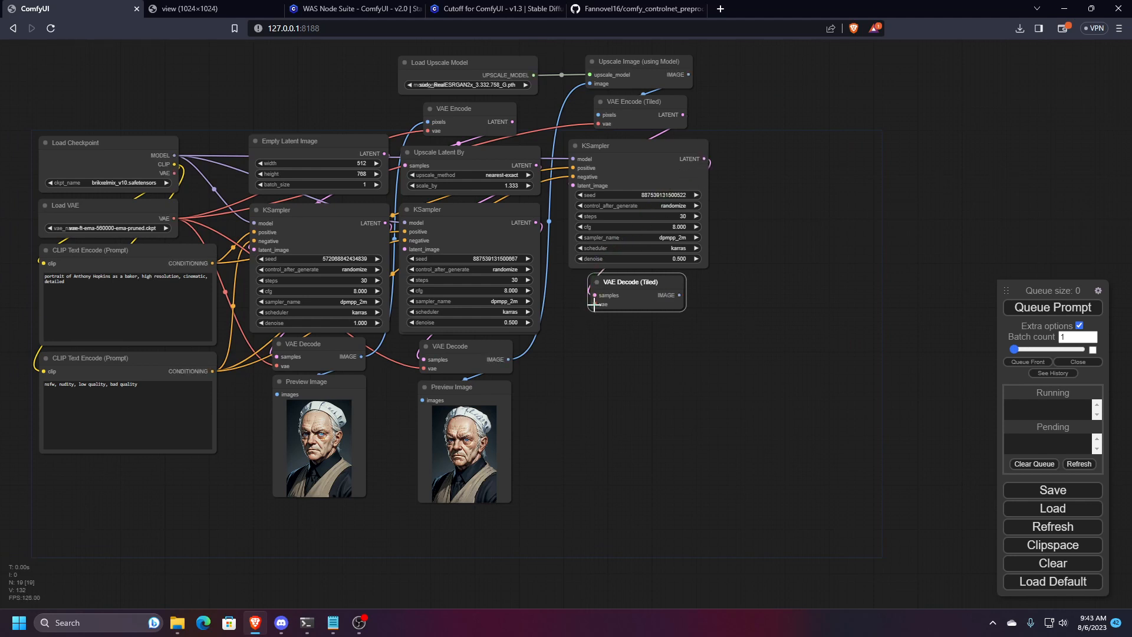
# - Connect VAE Decode (Tiled) to Load VAE and feed its image output into a duplicated Preview Image node placed below it
pyautogui.moveTo(594, 304); pyautogui.dragTo(175, 218)
pyautogui.click(478, 400)
pyautogui.moveTo(478, 400)
pyautogui.keyDown('alt'); pyautogui.mouseDown()
pyautogui.moveTo(648, 356)
pyautogui.moveTo(648, 343)
pyautogui.moveTo(596, 347)
pyautogui.moveTo(678, 294)
pyautogui.mouseUp(); pyautogui.keyUp('alt')
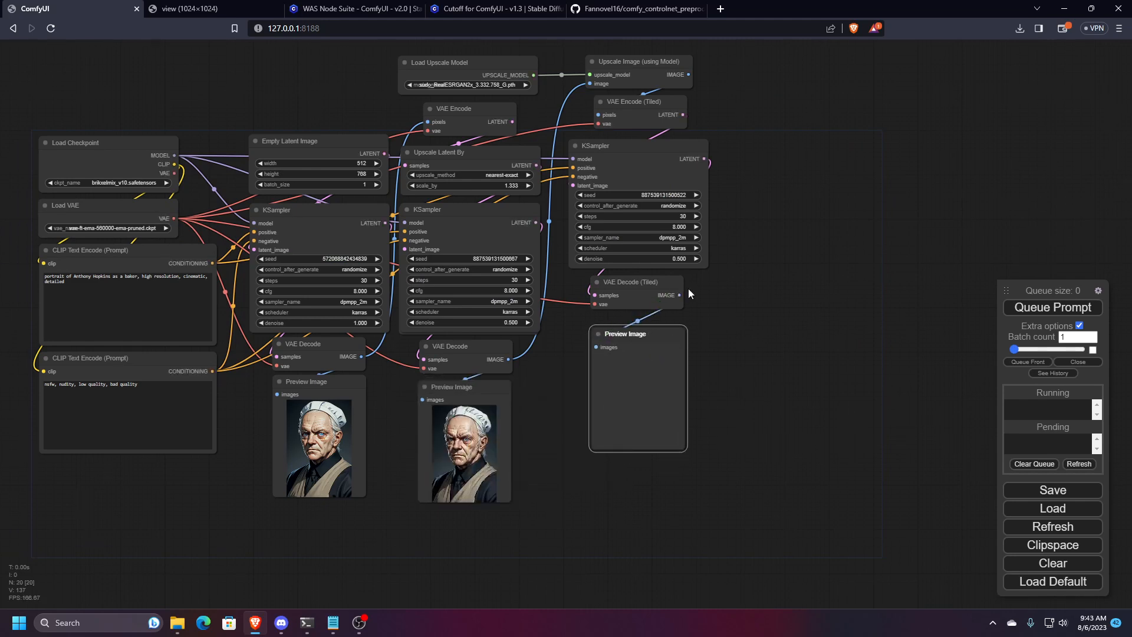
# - Set the third KSampler's denoise to 0.47
pyautogui.scroll(3, 775, 268)
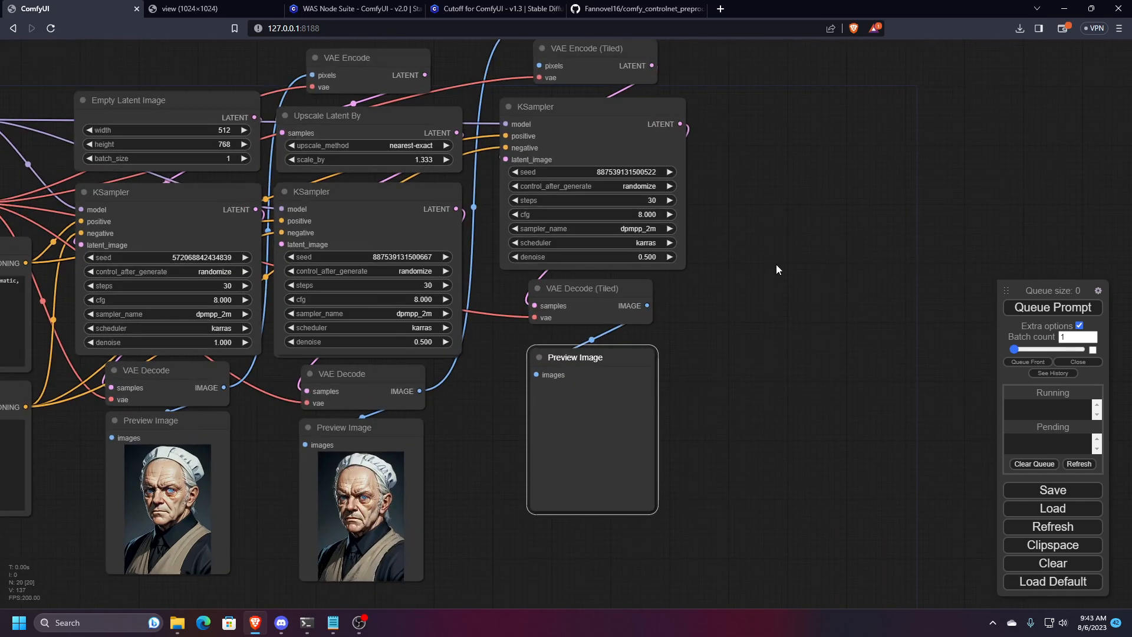
pyautogui.click(650, 258)
pyautogui.moveTo(697, 263); pyautogui.dragTo(699, 264)
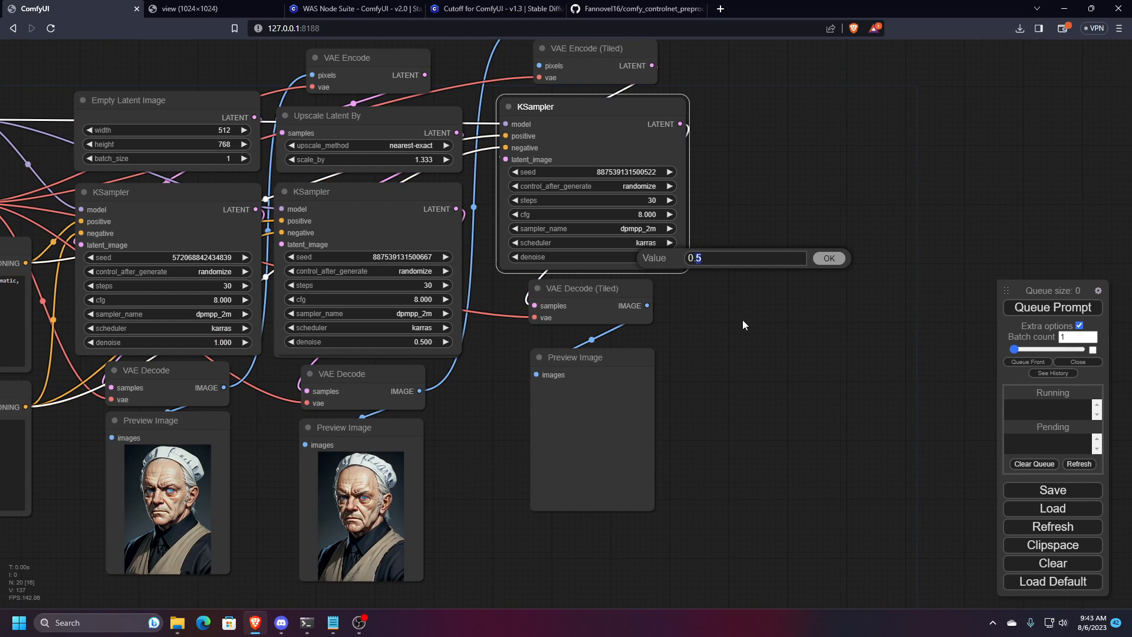
pyautogui.write('47')
pyautogui.press('Return')
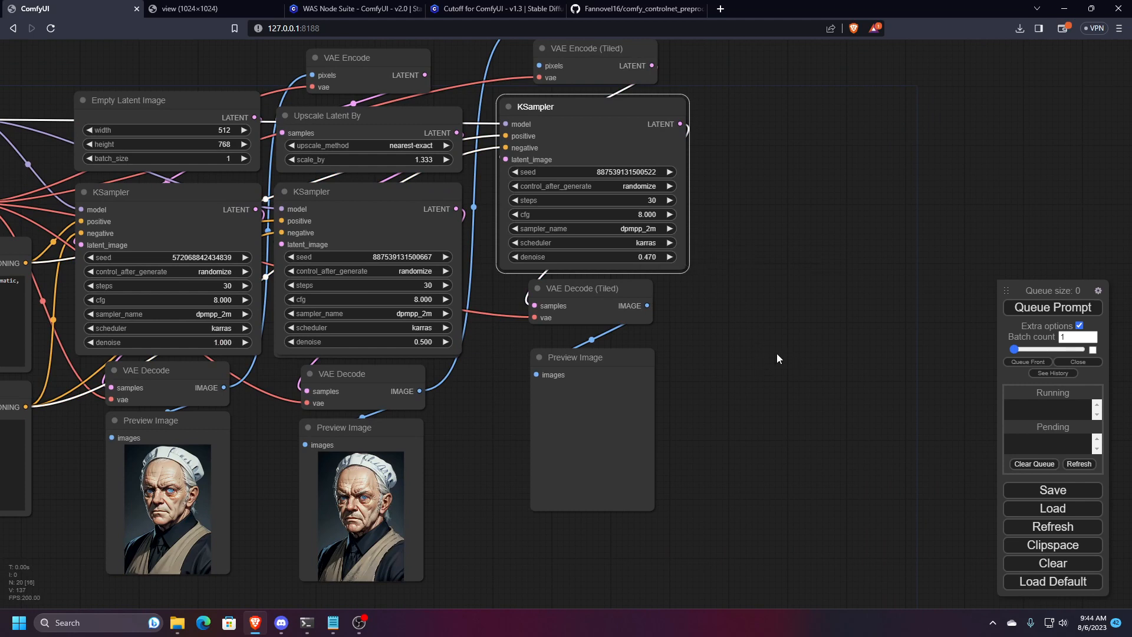
# - Set the third KSampler's steps to 20
pyautogui.scroll(-2, 752, 390)
pyautogui.scroll(-1, 731, 365)
pyautogui.scroll(1, 710, 344)
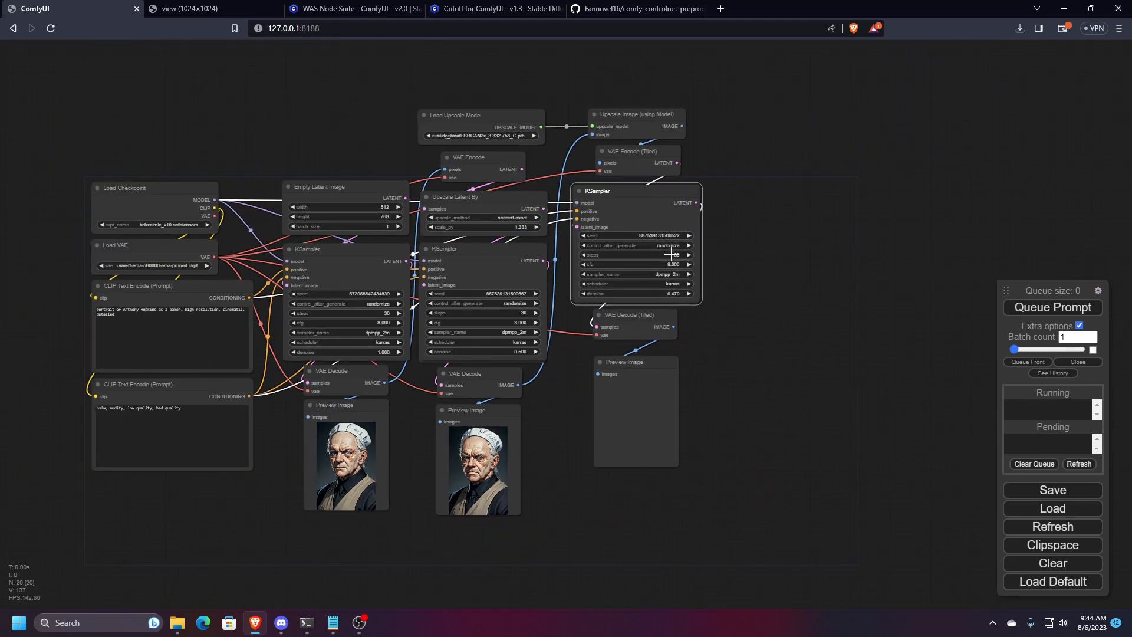
pyautogui.click(672, 254)
pyautogui.hotkey('ctrl', 'a')
pyautogui.write('20')
pyautogui.press('Return')
pyautogui.click(740, 320)
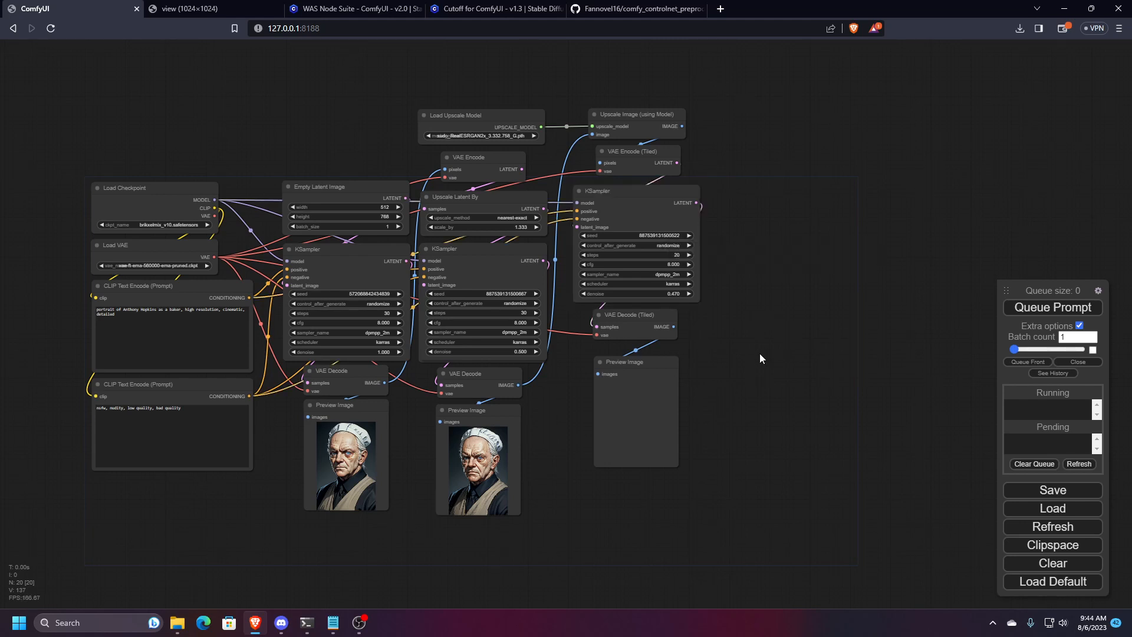
# - Queue the prompt to run the complete three-pass workflow
pyautogui.scroll(1, 760, 358)
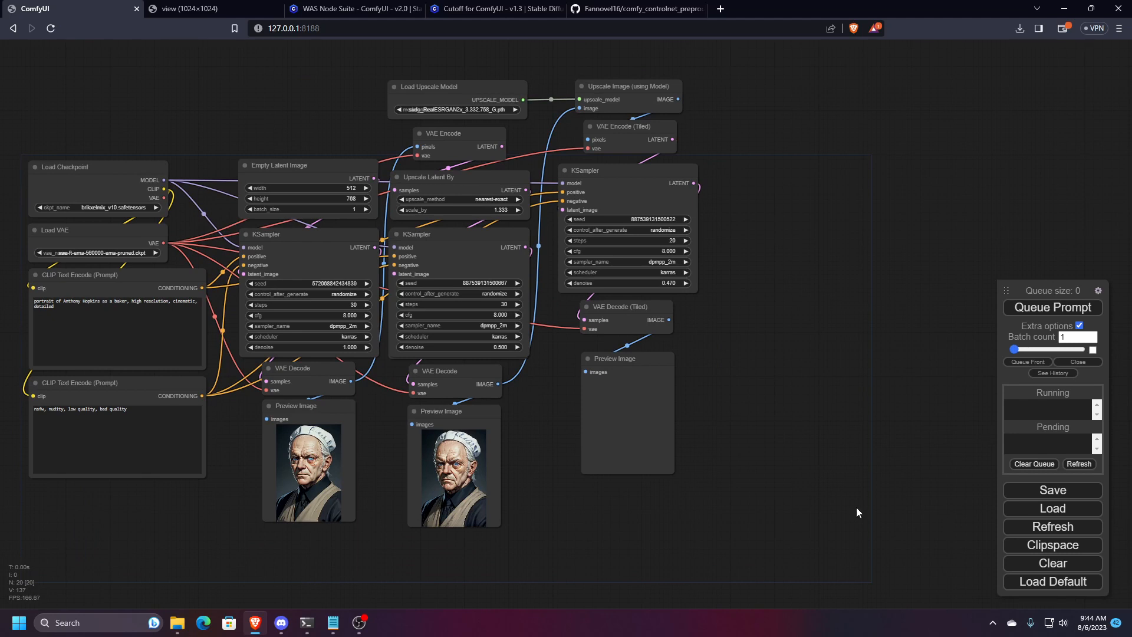
pyautogui.moveTo(824, 516); pyautogui.dragTo(904, 511)
pyautogui.scroll(1, 890, 510)
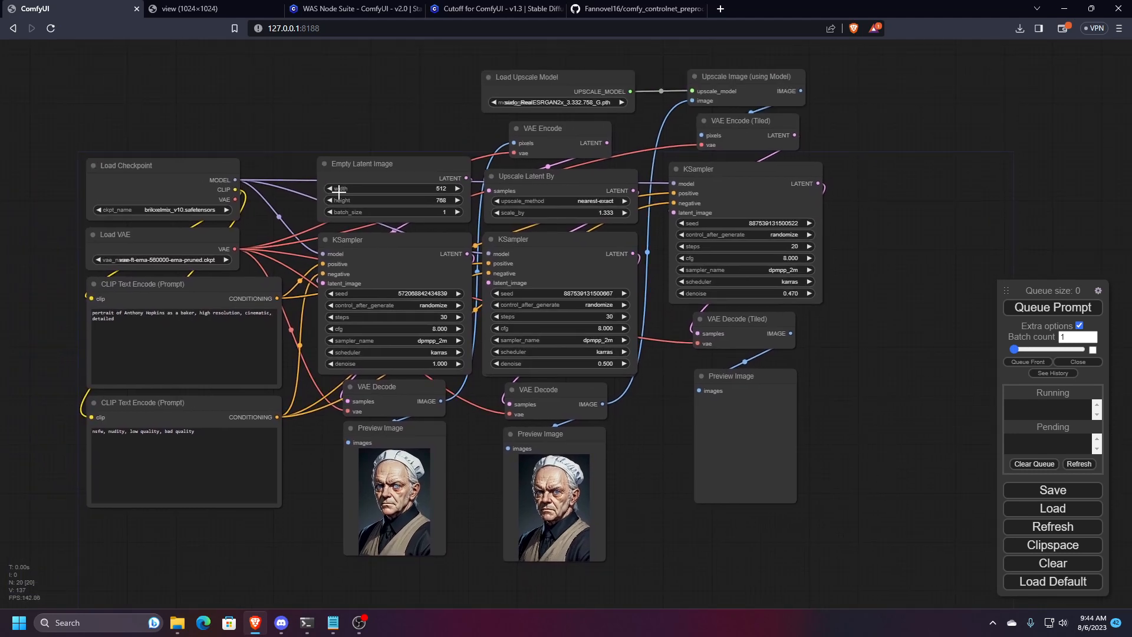
pyautogui.moveTo(188, 247)
pyautogui.mouseDown()
pyautogui.moveTo(181, 274)
pyautogui.moveTo(491, 128)
pyautogui.moveTo(205, 169)
pyautogui.moveTo(186, 239)
pyautogui.mouseUp()
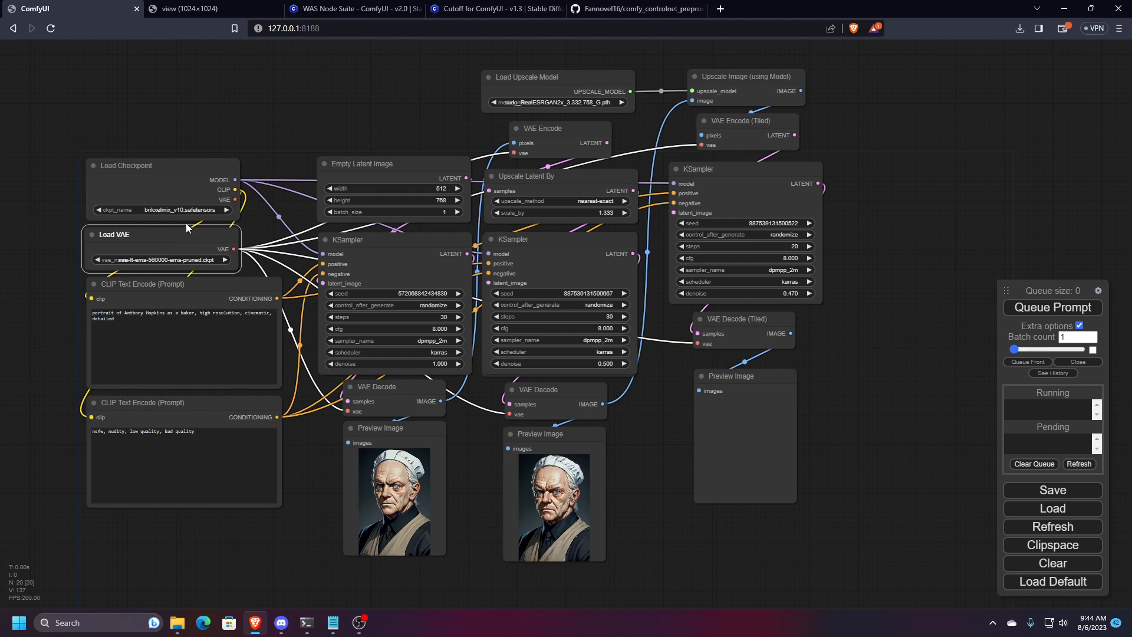
pyautogui.moveTo(865, 490); pyautogui.dragTo(825, 477)
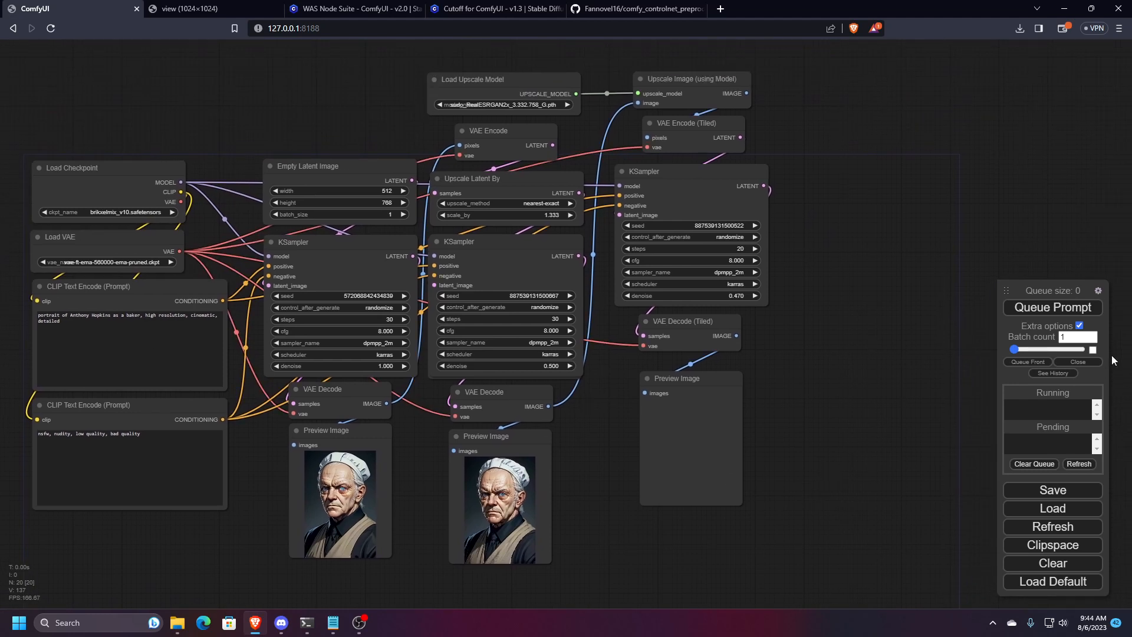
pyautogui.click(1052, 307)
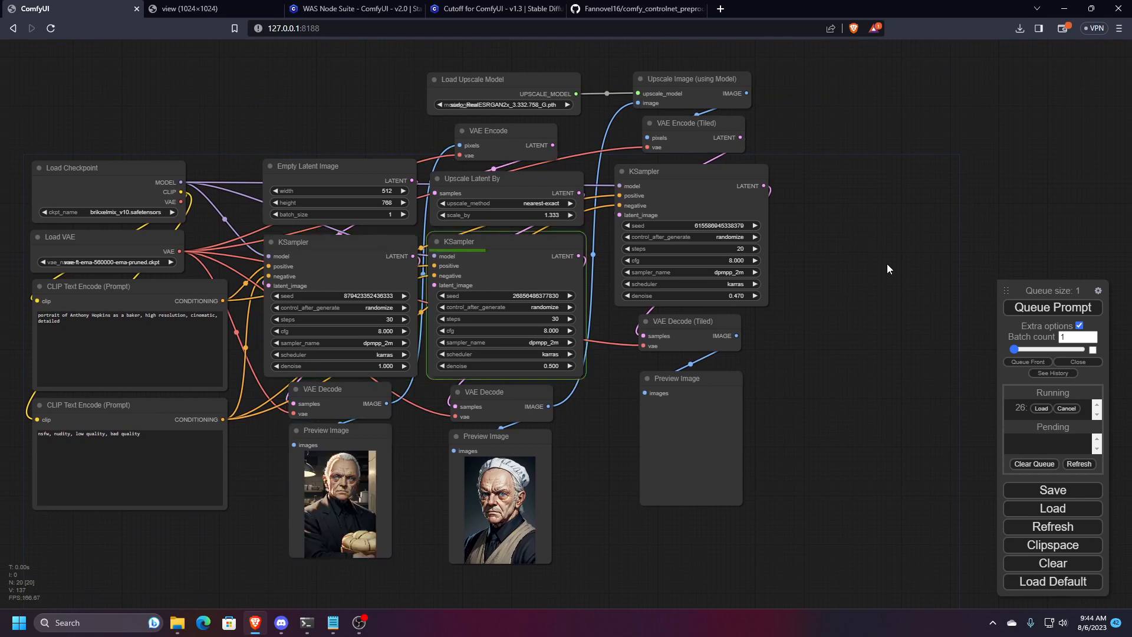
# - Inspect the first and second pass previews while the workflow is generating
pyautogui.scroll(6, 321, 540)
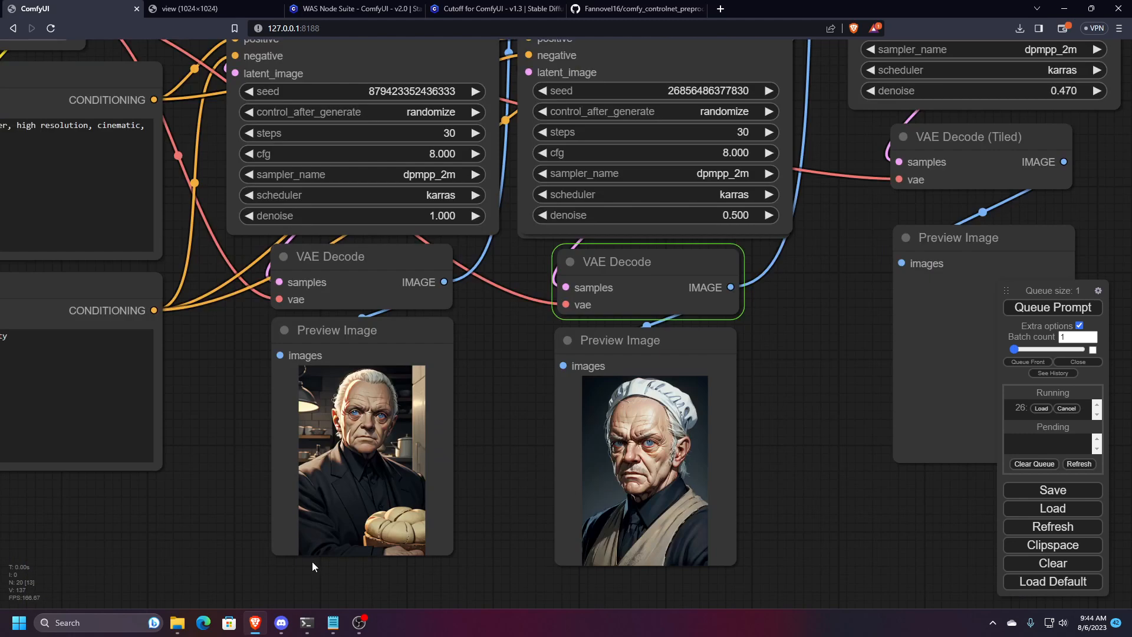
pyautogui.scroll(4, 749, 525)
pyautogui.scroll(-6, 673, 479)
pyautogui.scroll(-8, 724, 472)
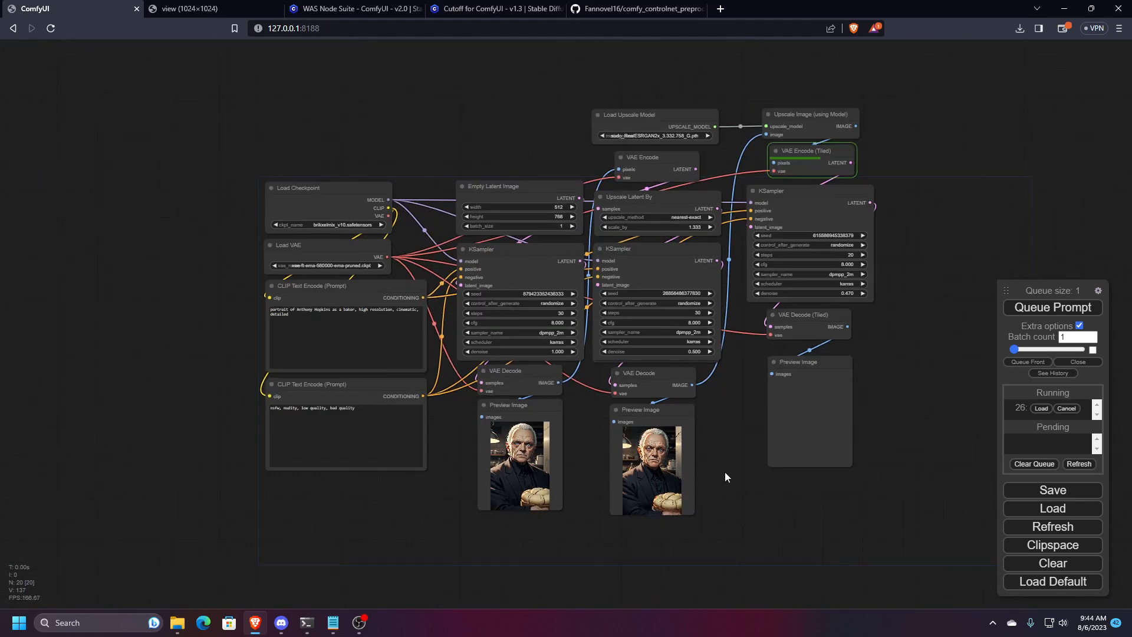
pyautogui.scroll(2, 699, 480)
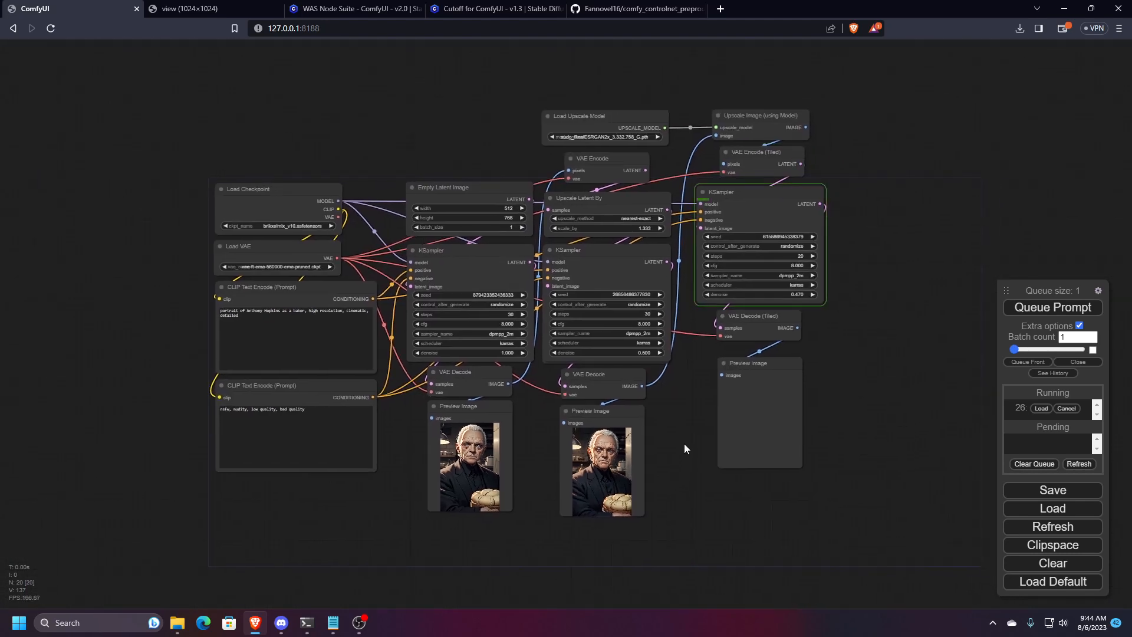
pyautogui.scroll(2, 683, 443)
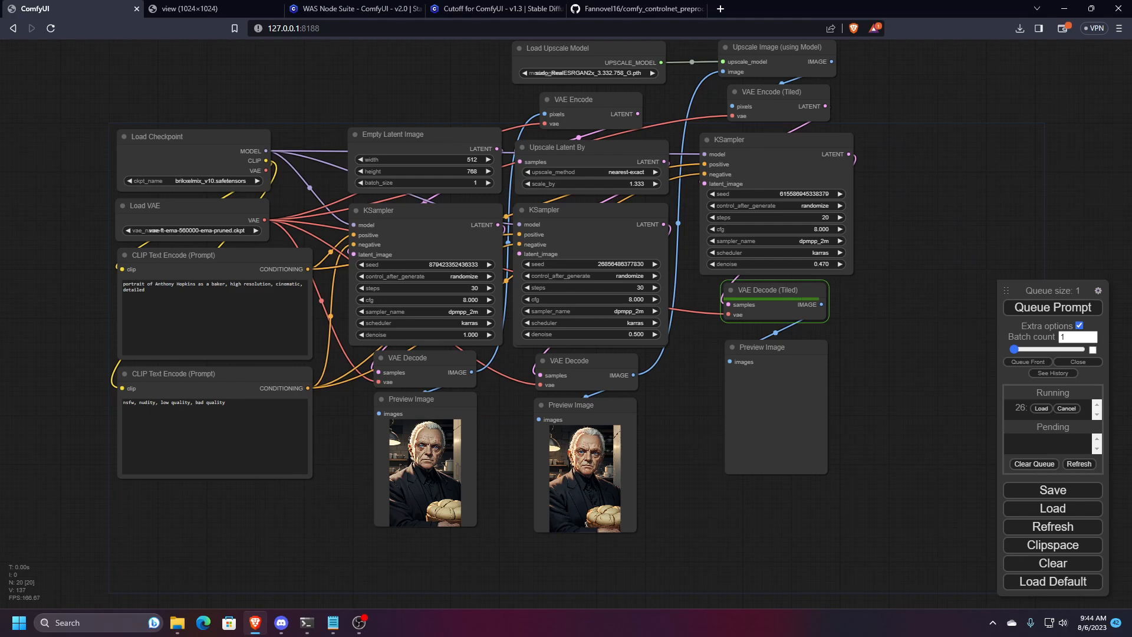
# - Compare the facial and background detail of the final tiled-decode preview with the second pass preview up close
pyautogui.scroll(10, 868, 423)
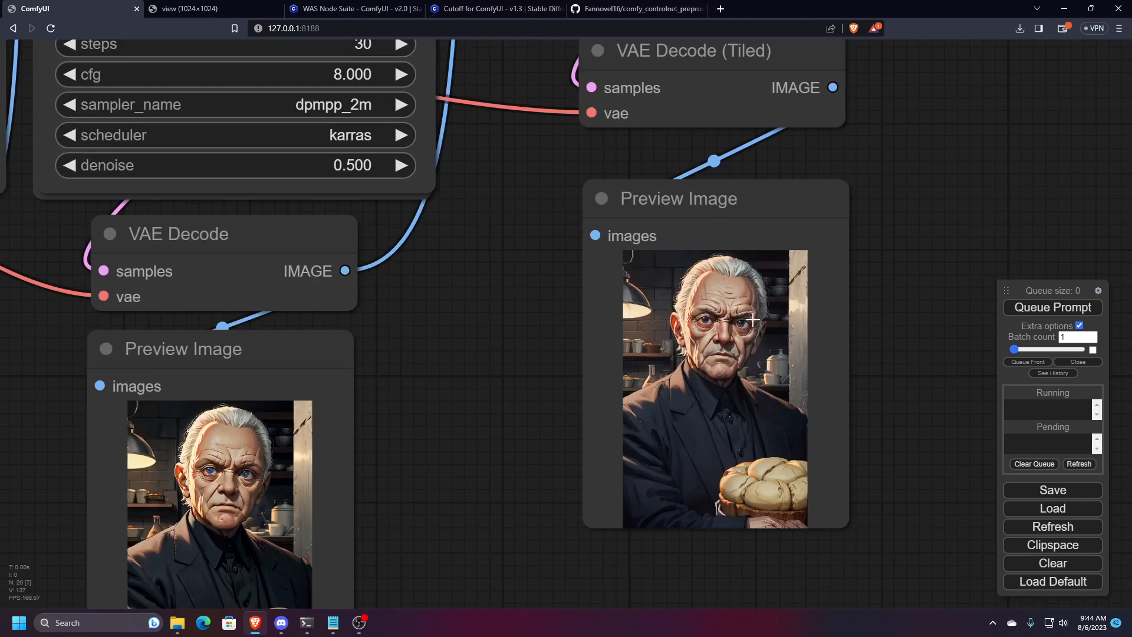
pyautogui.scroll(10, 752, 320)
pyautogui.scroll(-8, 704, 295)
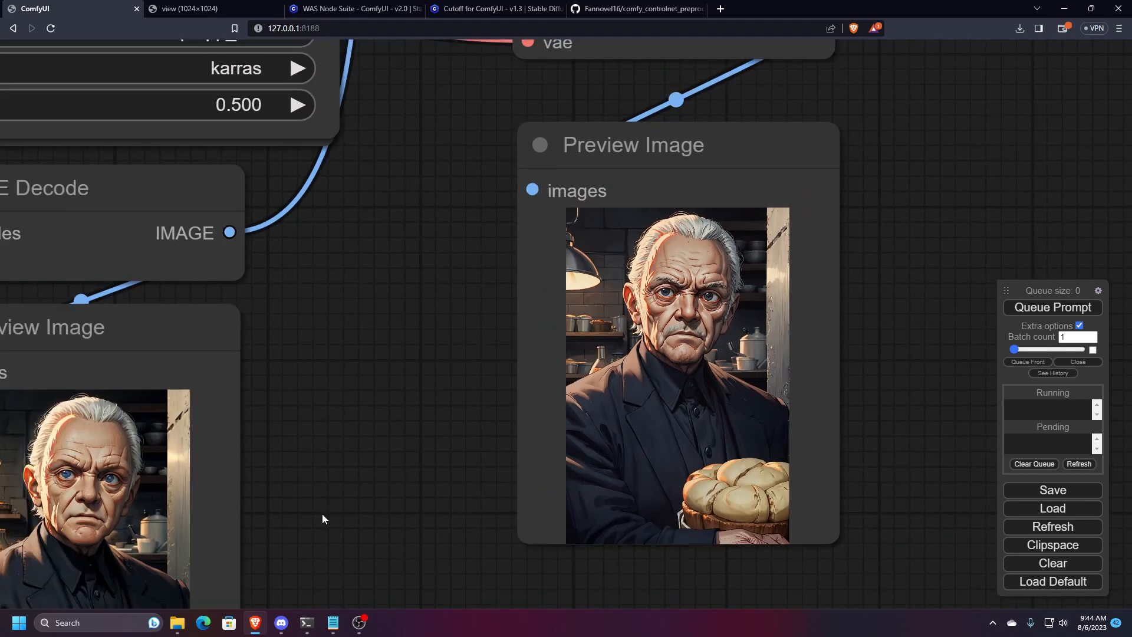
pyautogui.moveTo(322, 519); pyautogui.dragTo(129, 528)
pyautogui.scroll(9, 470, 339)
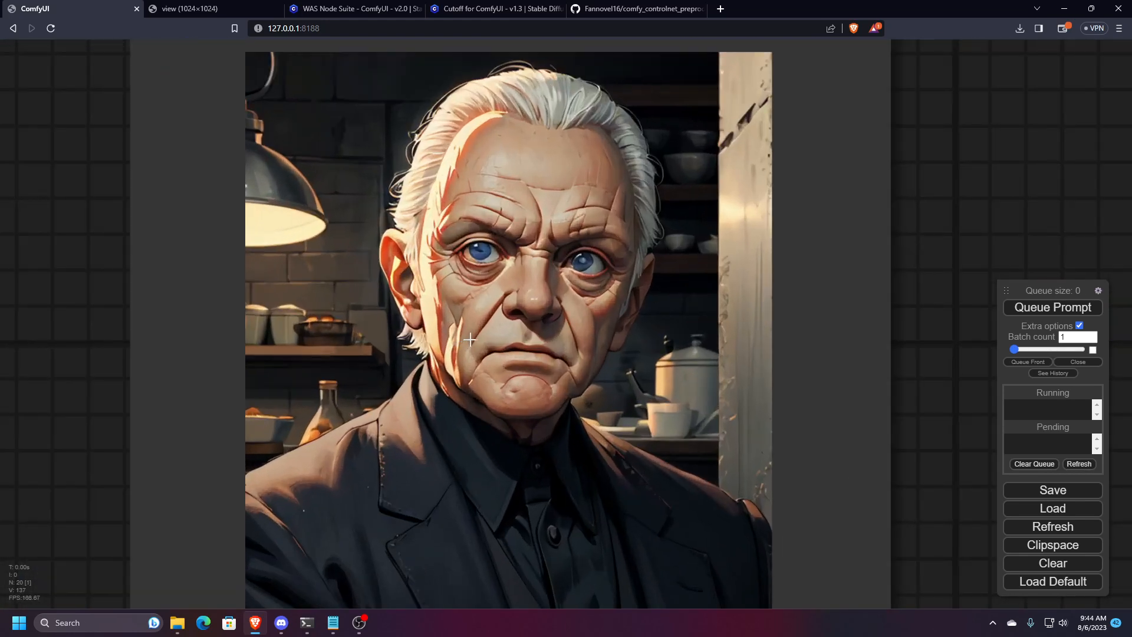
pyautogui.scroll(1, 501, 254)
pyautogui.scroll(-5, 504, 259)
pyautogui.moveTo(896, 295); pyautogui.dragTo(83, 521)
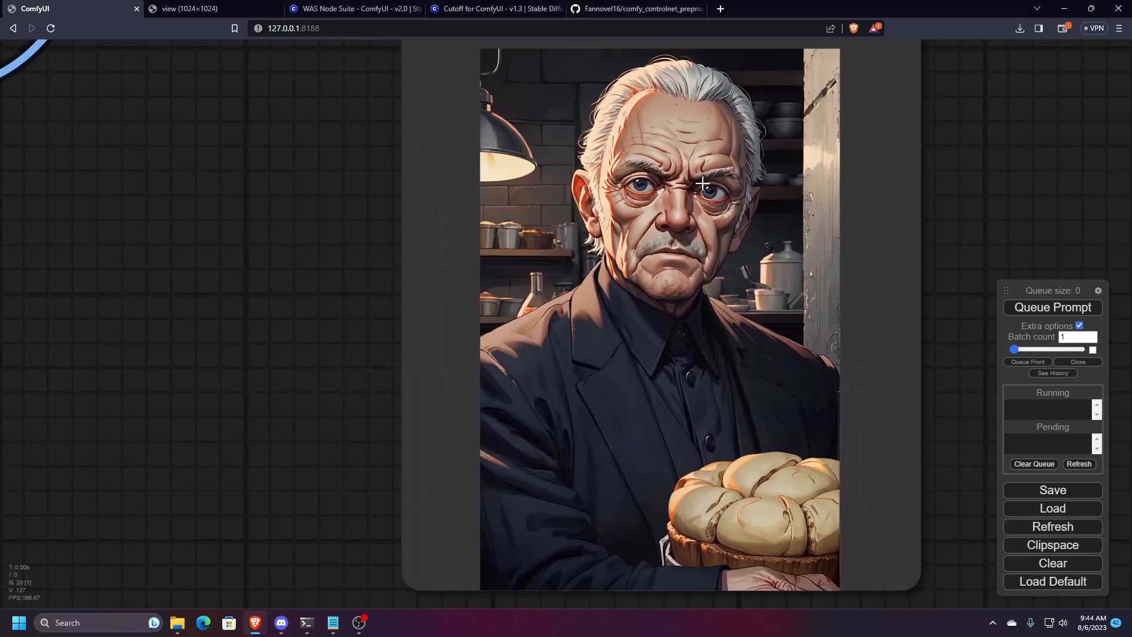
pyautogui.scroll(-9, 702, 183)
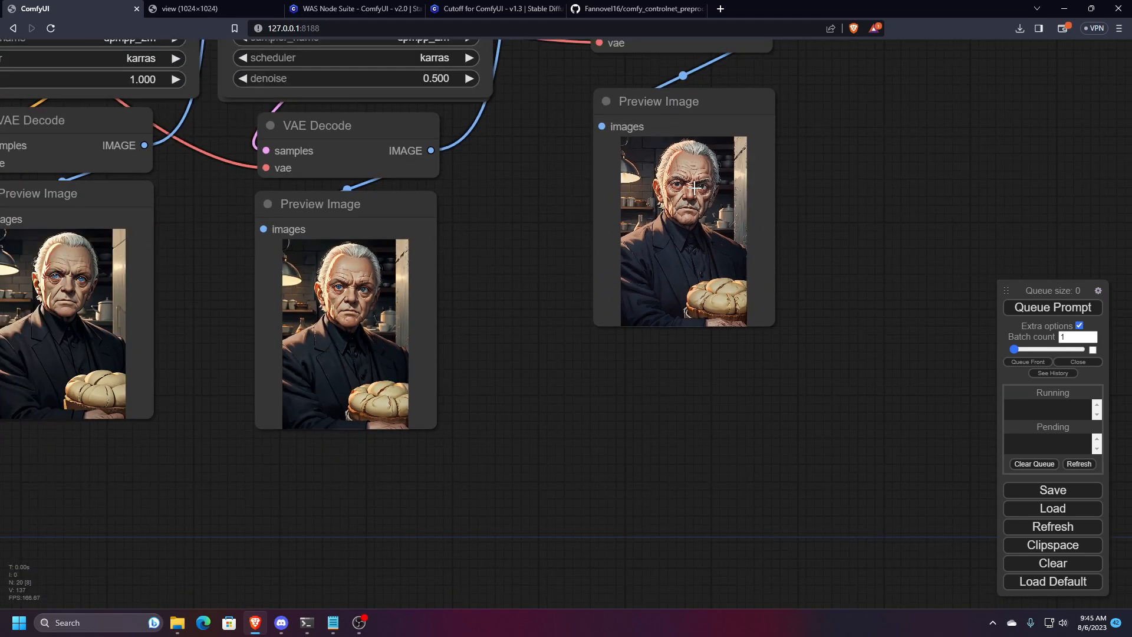
pyautogui.scroll(-5, 504, 345)
pyautogui.scroll(-3, 501, 351)
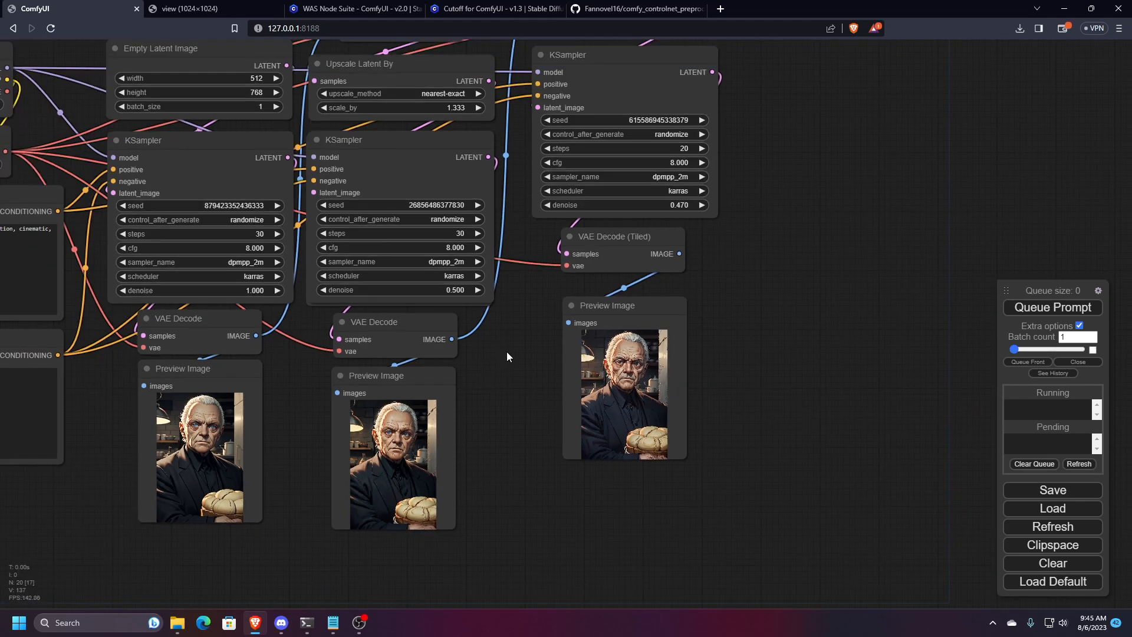
pyautogui.moveTo(577, 359); pyautogui.dragTo(566, 398)
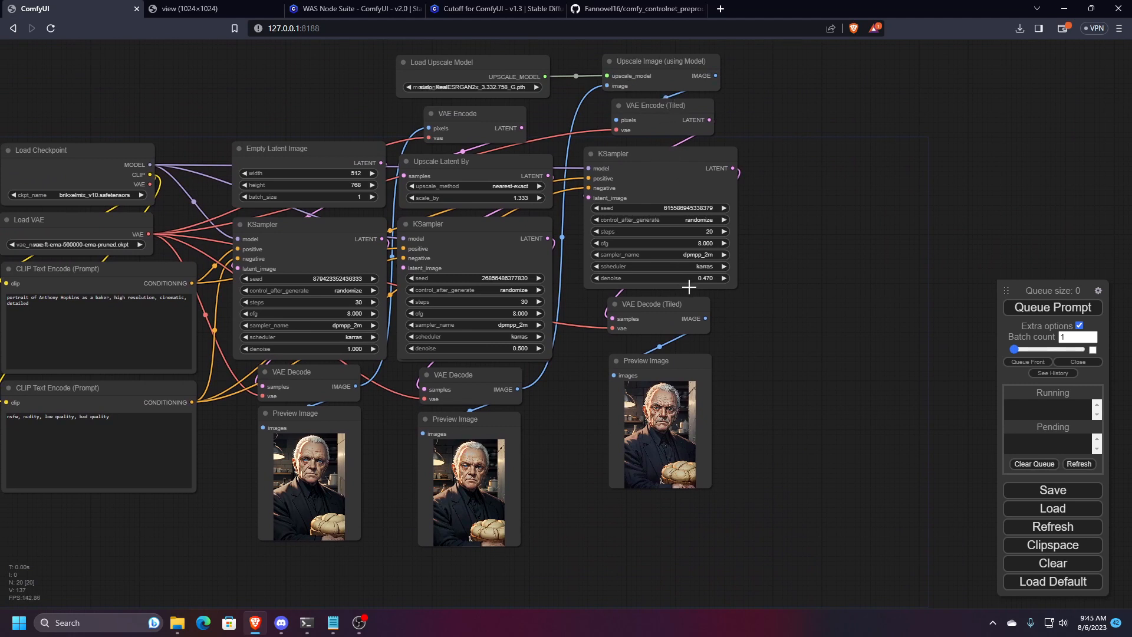
pyautogui.moveTo(787, 317); pyautogui.dragTo(873, 334)
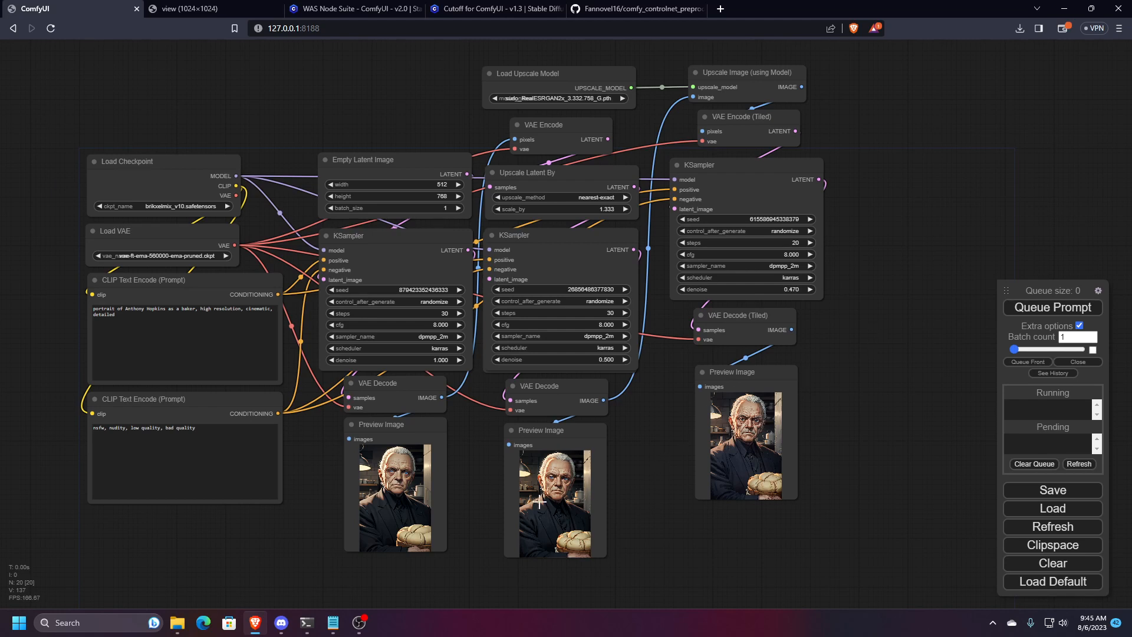
pyautogui.moveTo(638, 449); pyautogui.dragTo(533, 453)
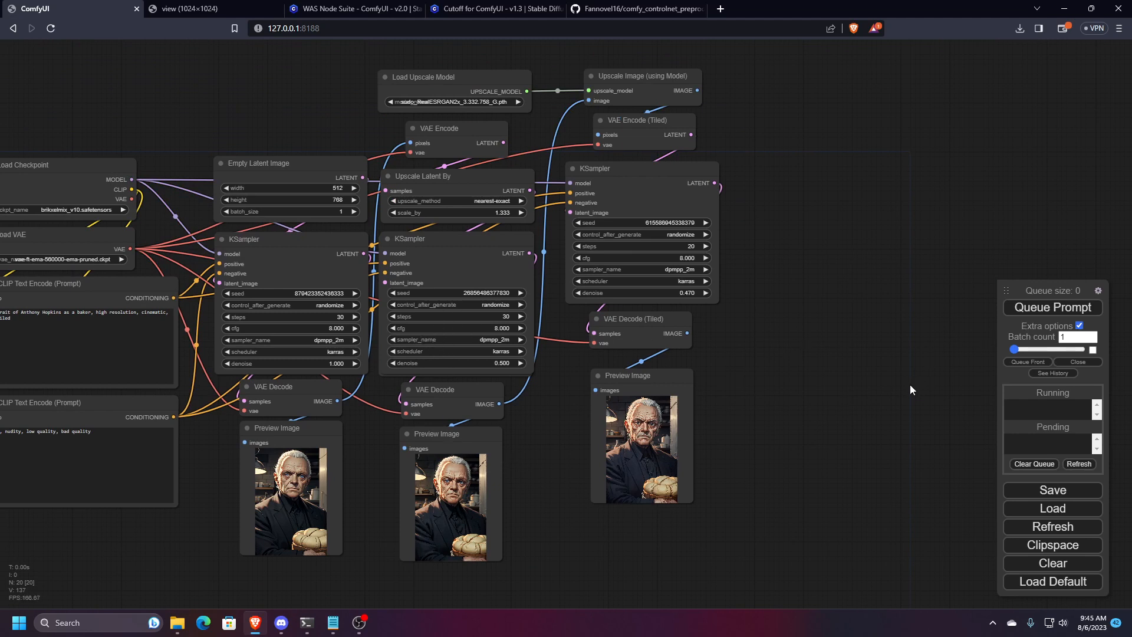
# - Examine the third-pass preview's facial and background detail up close
pyautogui.click(637, 376)
pyautogui.scroll(-7, 634, 360)
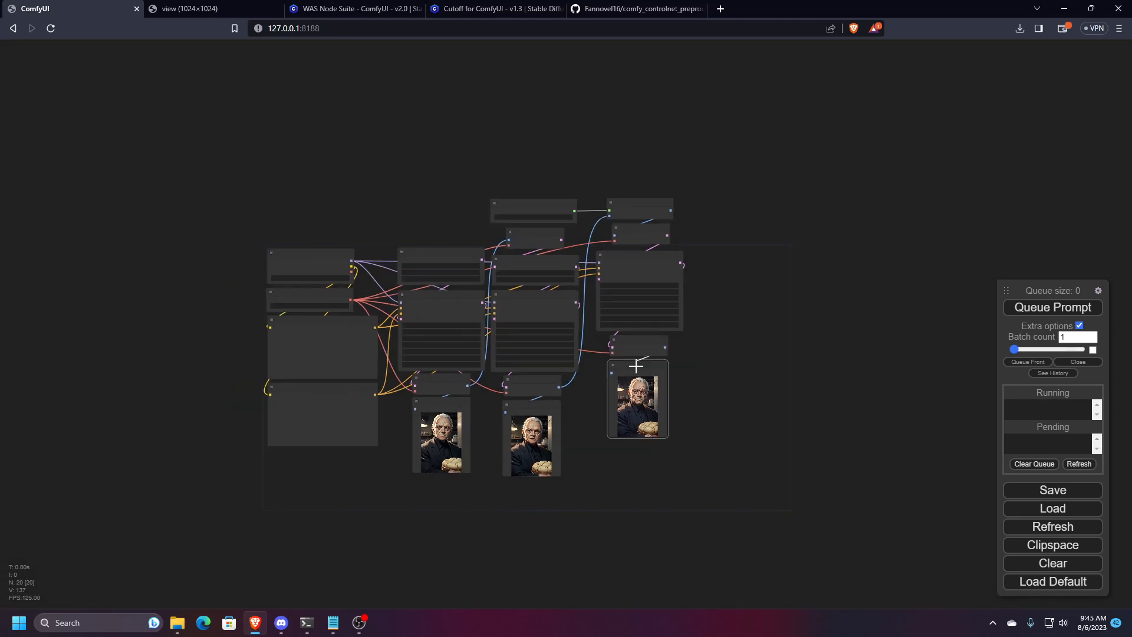
pyautogui.moveTo(698, 411); pyautogui.dragTo(601, 400)
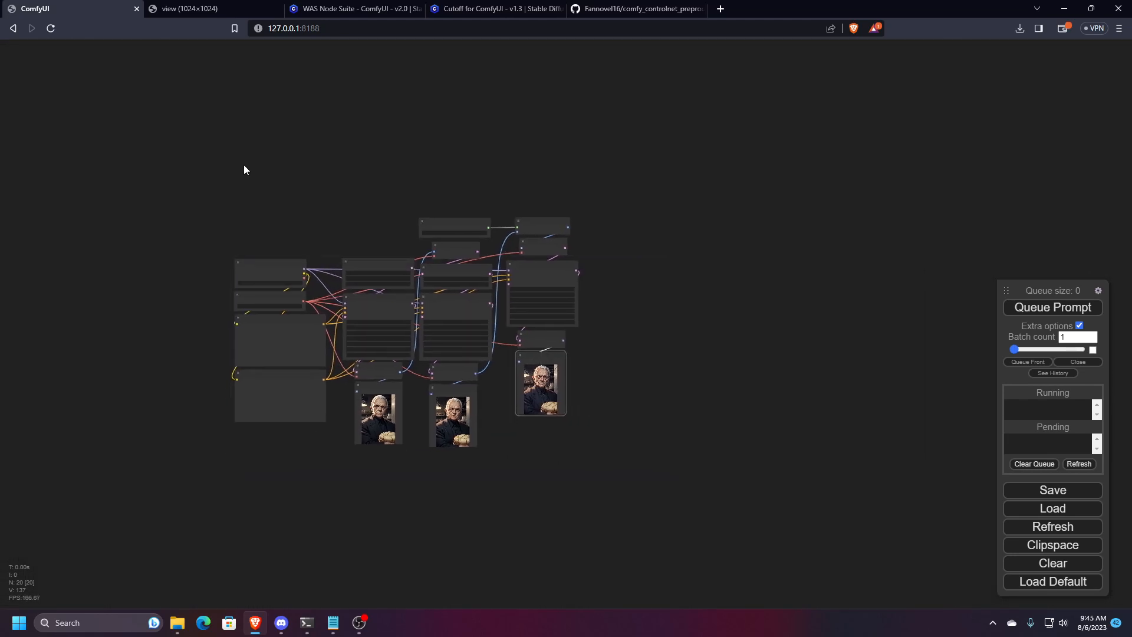
pyautogui.moveTo(243, 165); pyautogui.dragTo(951, 202)
pyautogui.scroll(10, 535, 439)
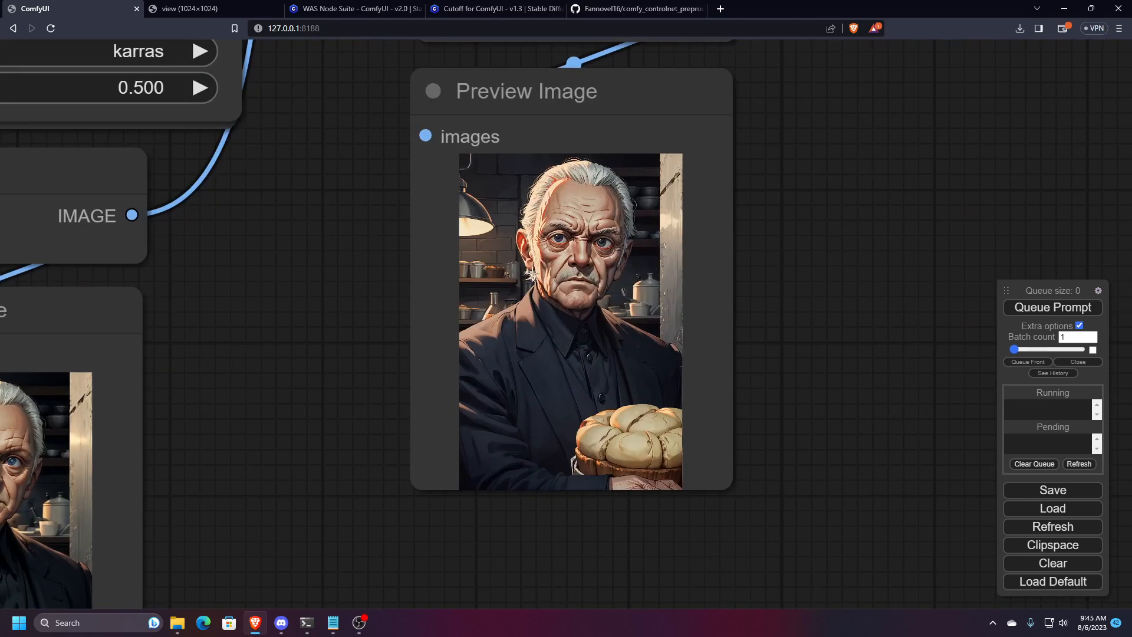
pyautogui.scroll(1, 568, 217)
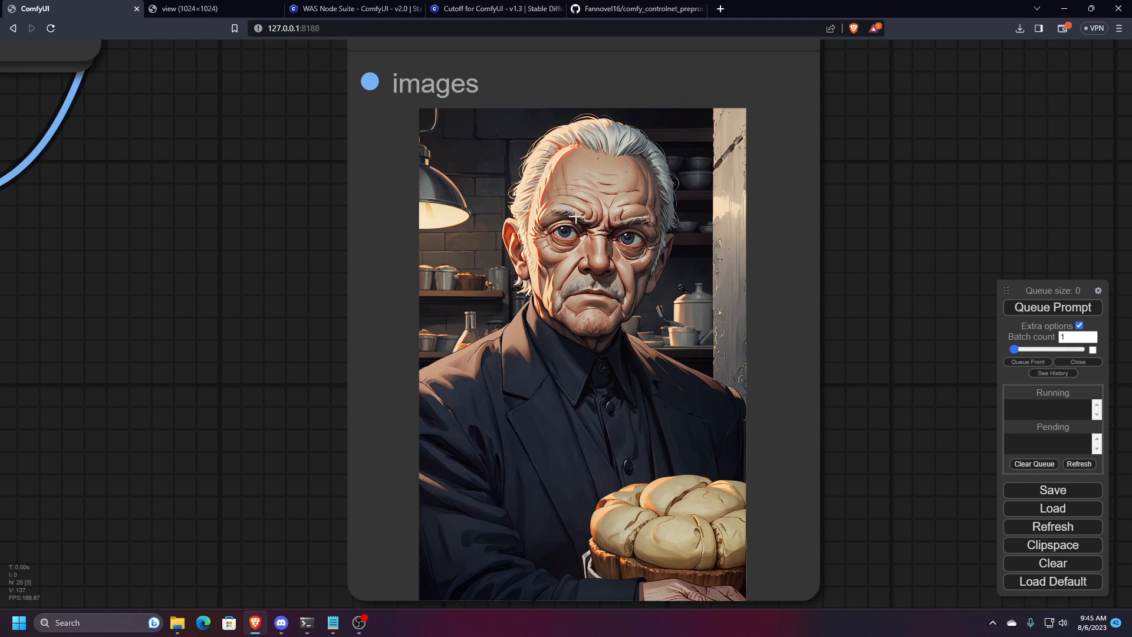
pyautogui.scroll(-4, 575, 218)
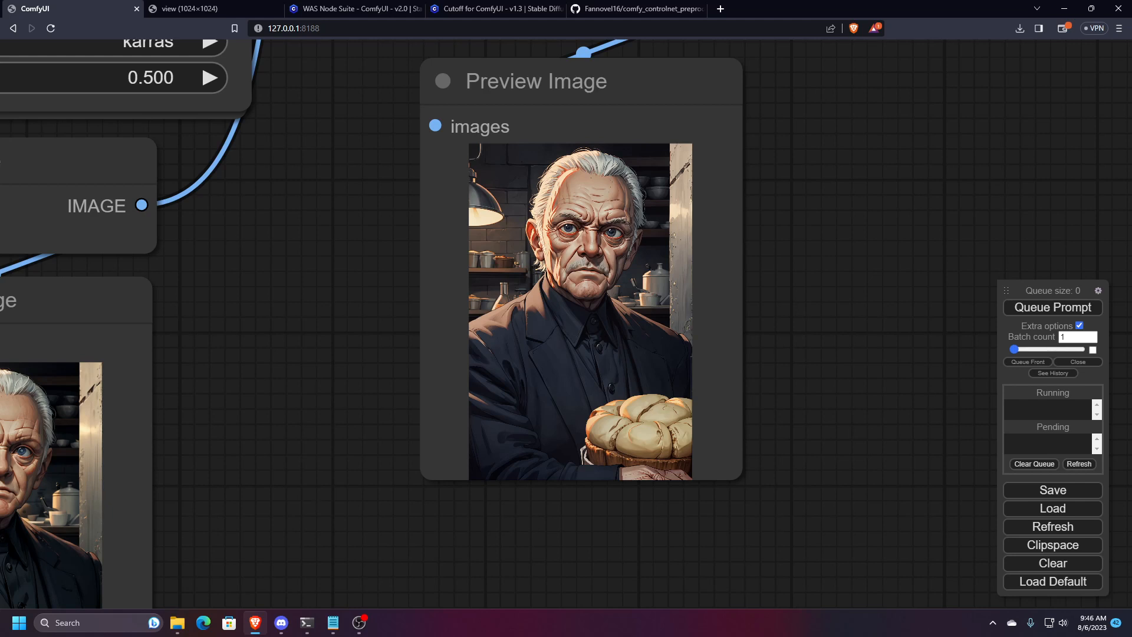
# - Insert the "upscale monster" node template on the empty canvas beside the three-pass workflow
pyautogui.scroll(-10, 851, 326)
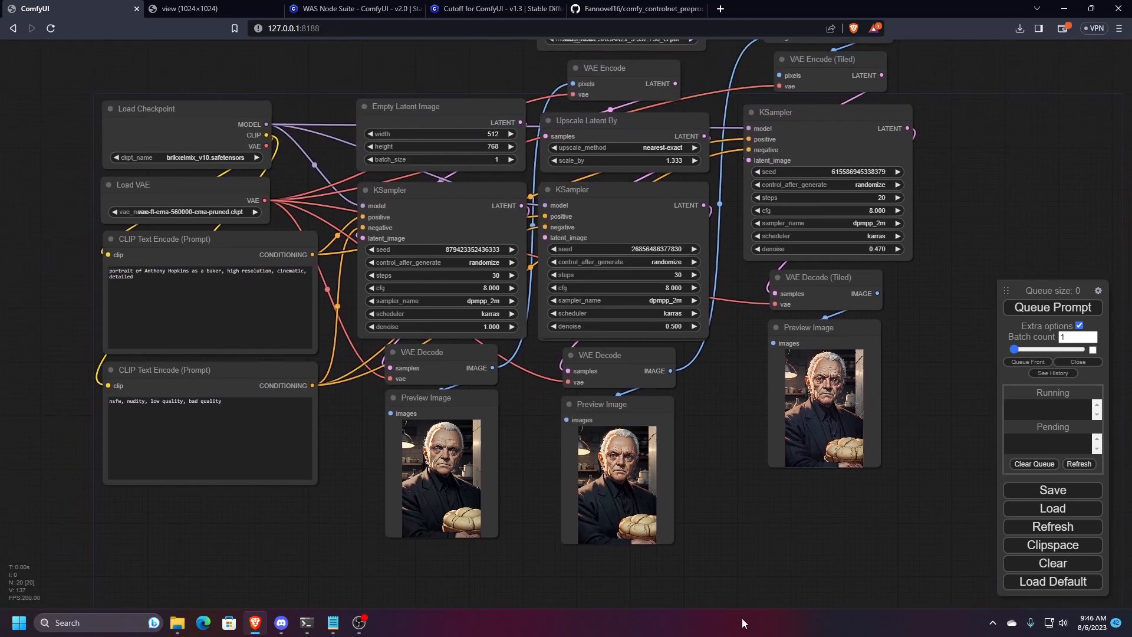
pyautogui.scroll(-2, 733, 557)
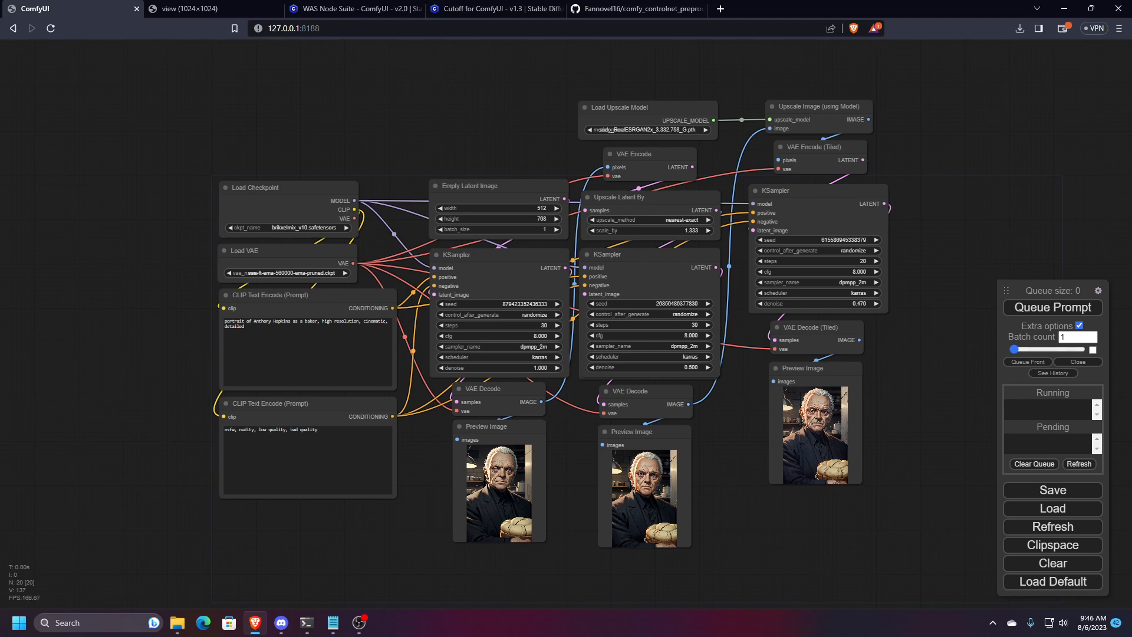
pyautogui.scroll(-5, 696, 425)
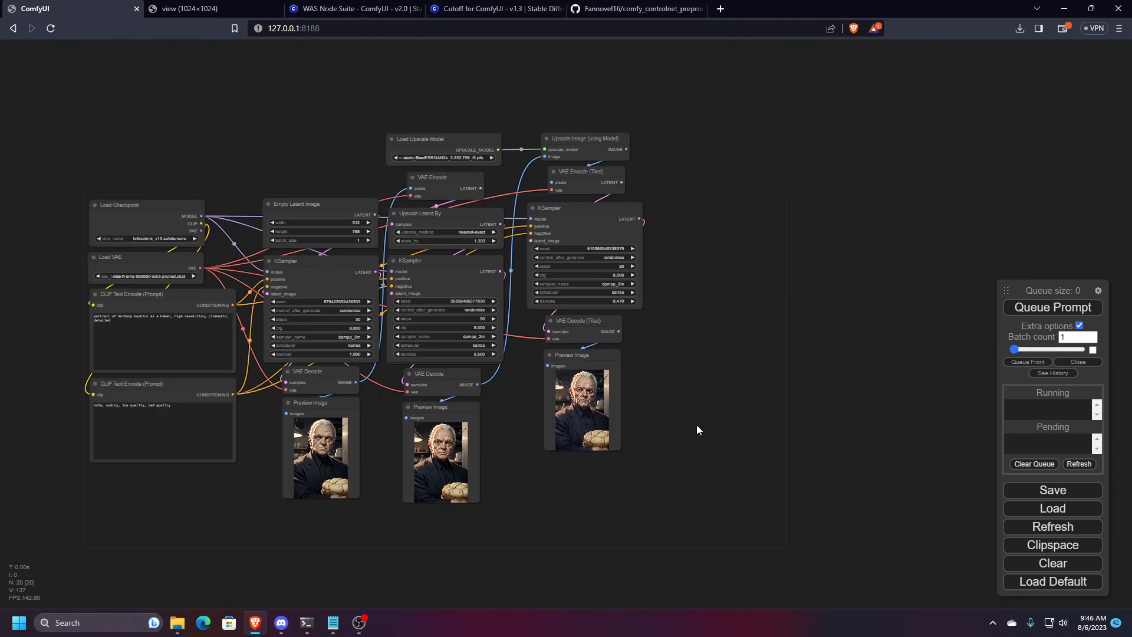
pyautogui.moveTo(637, 403); pyautogui.dragTo(627, 392)
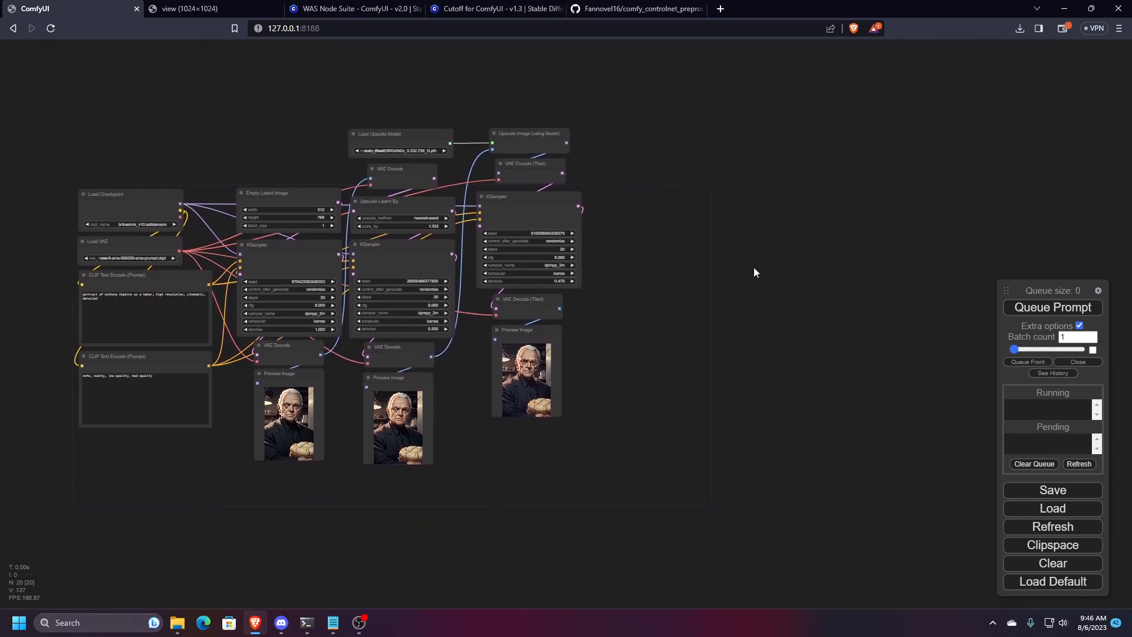
pyautogui.rightClick(777, 265)
pyautogui.click(808, 304)
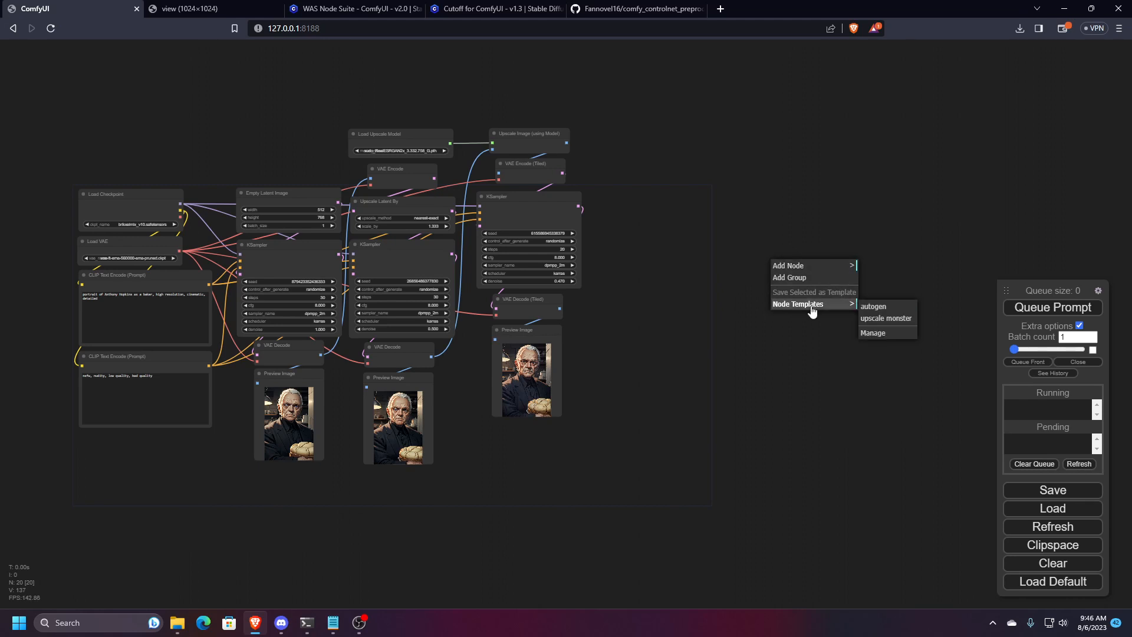
pyautogui.click(876, 321)
pyautogui.moveTo(716, 313); pyautogui.dragTo(501, 208)
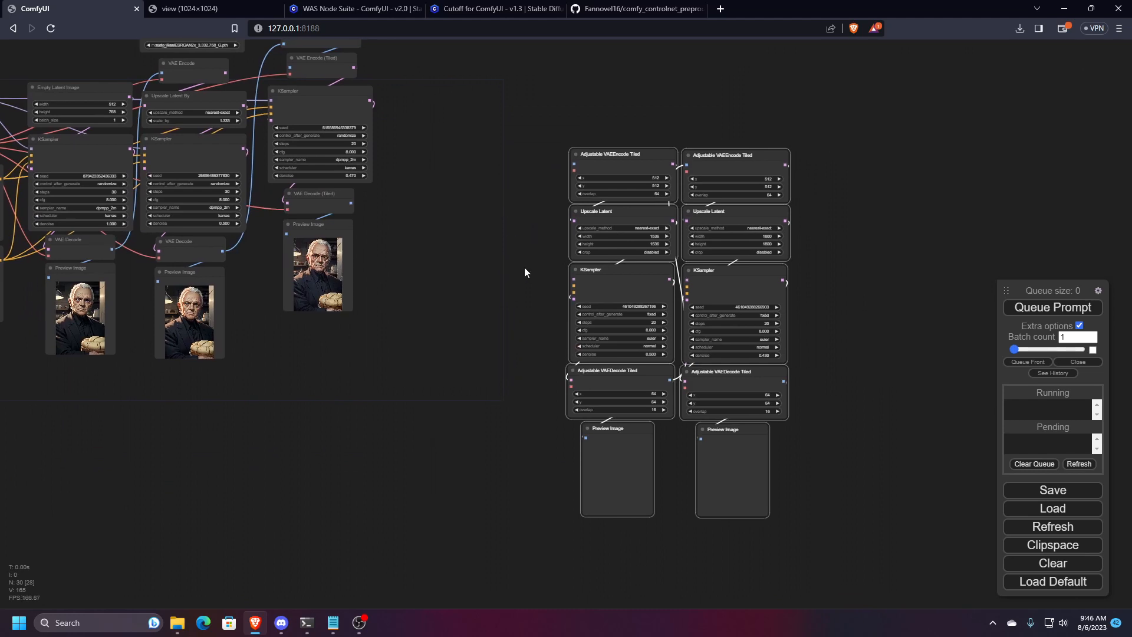
# - Examine the inserted template's two chains of tiled VAE encode, latent upscale, KSampler, tiled VAE decode and preview nodes
pyautogui.click(525, 267)
pyautogui.scroll(2, 802, 283)
pyautogui.scroll(2, 812, 316)
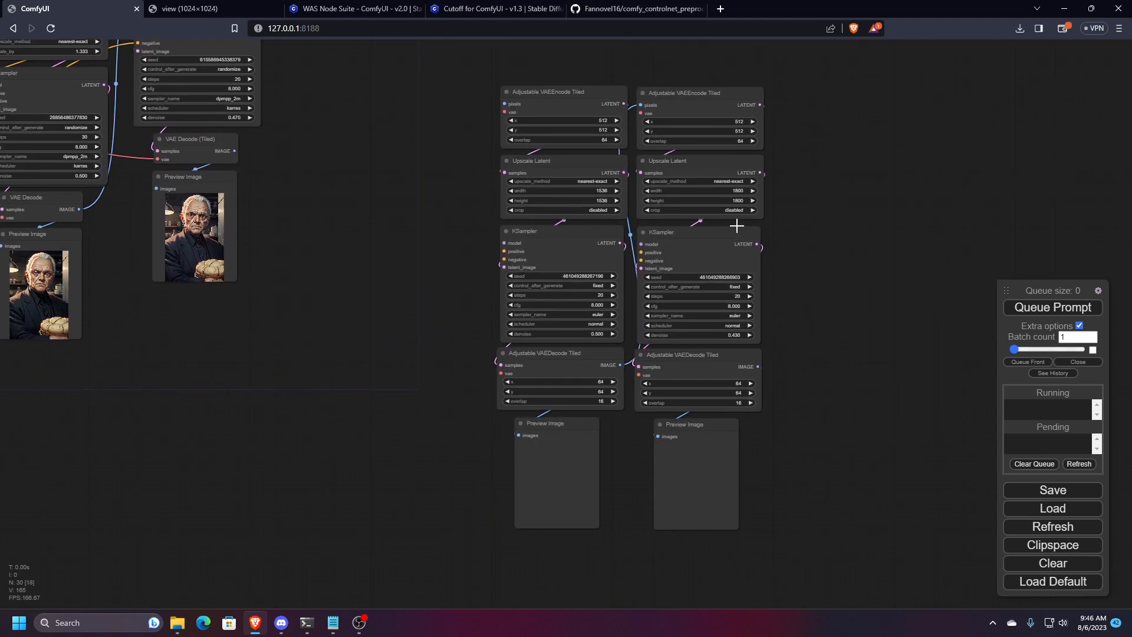
pyautogui.scroll(1, 738, 228)
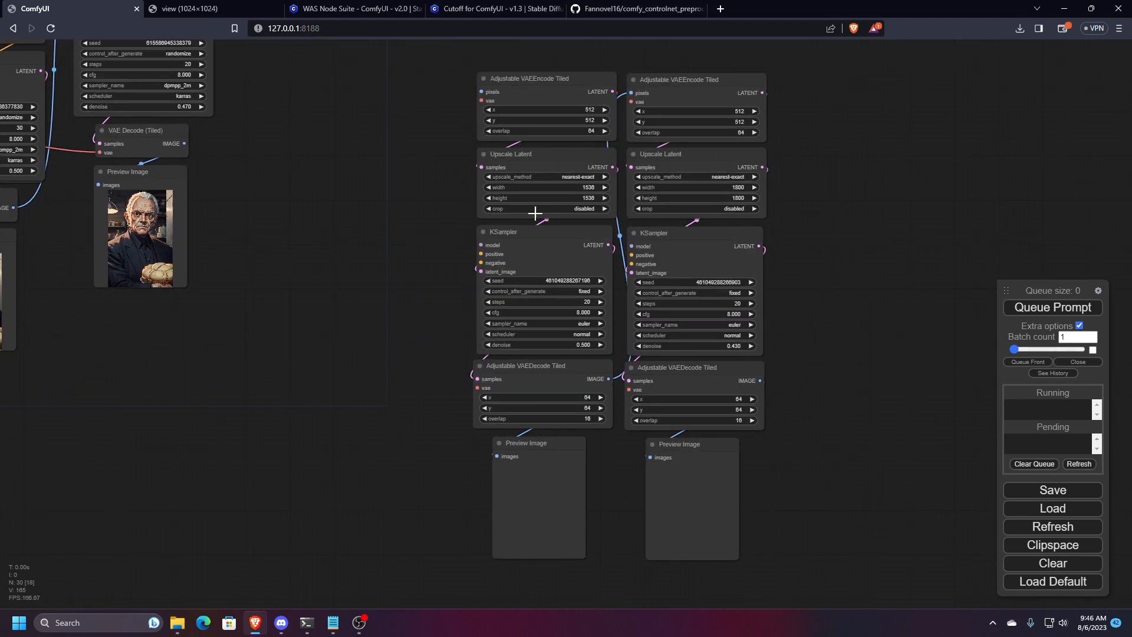
pyautogui.scroll(-1, 601, 299)
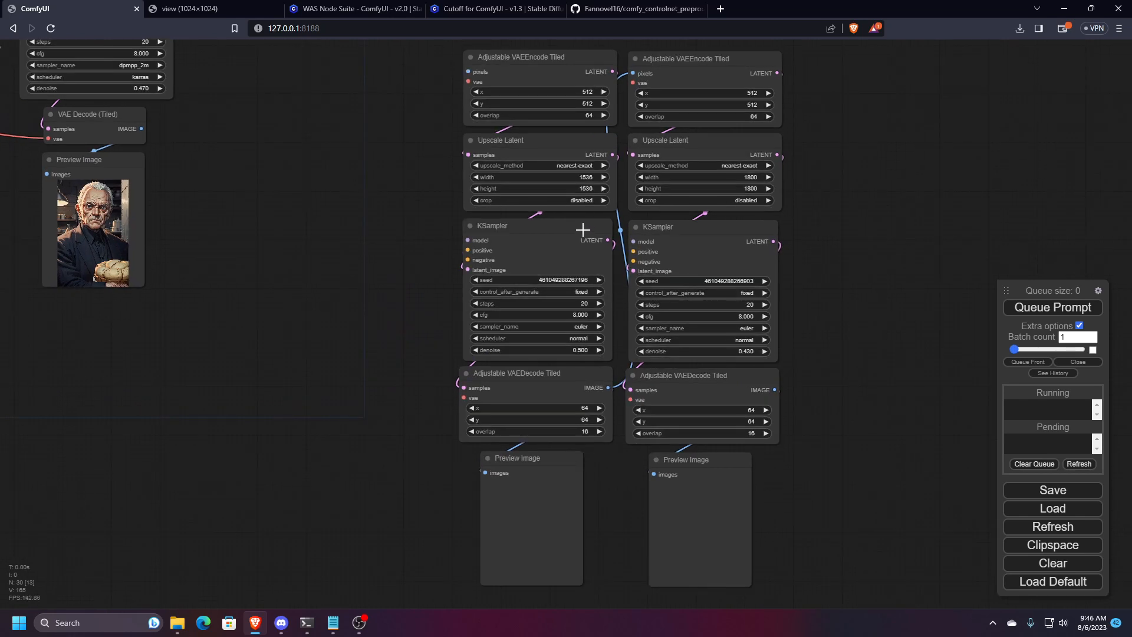
pyautogui.scroll(-2, 588, 227)
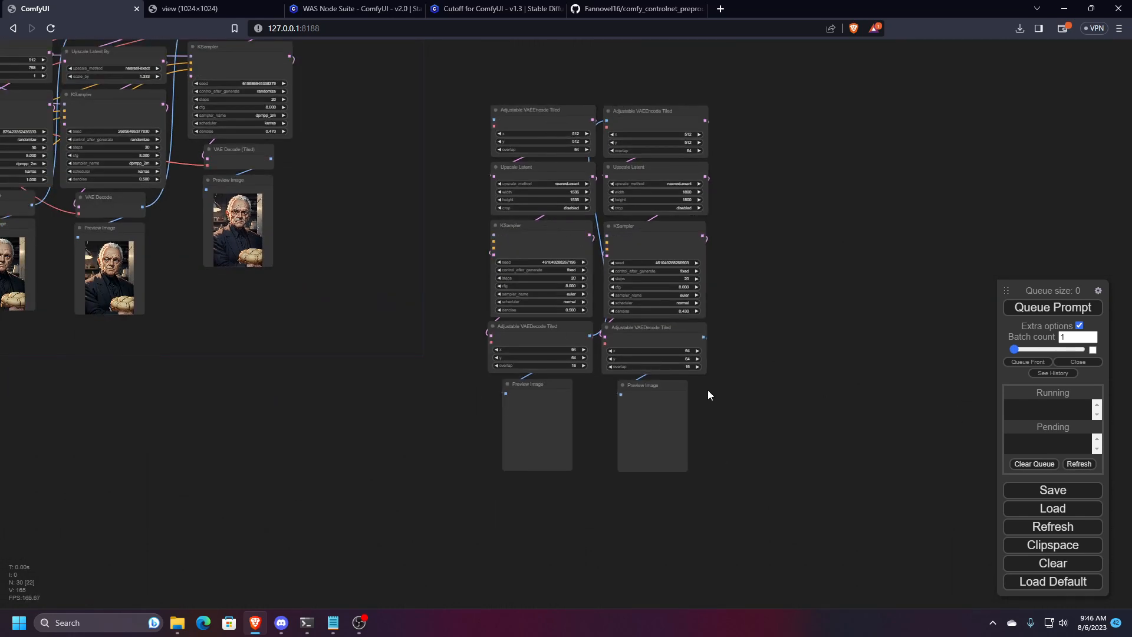
pyautogui.scroll(2, 599, 302)
pyautogui.scroll(-2, 599, 299)
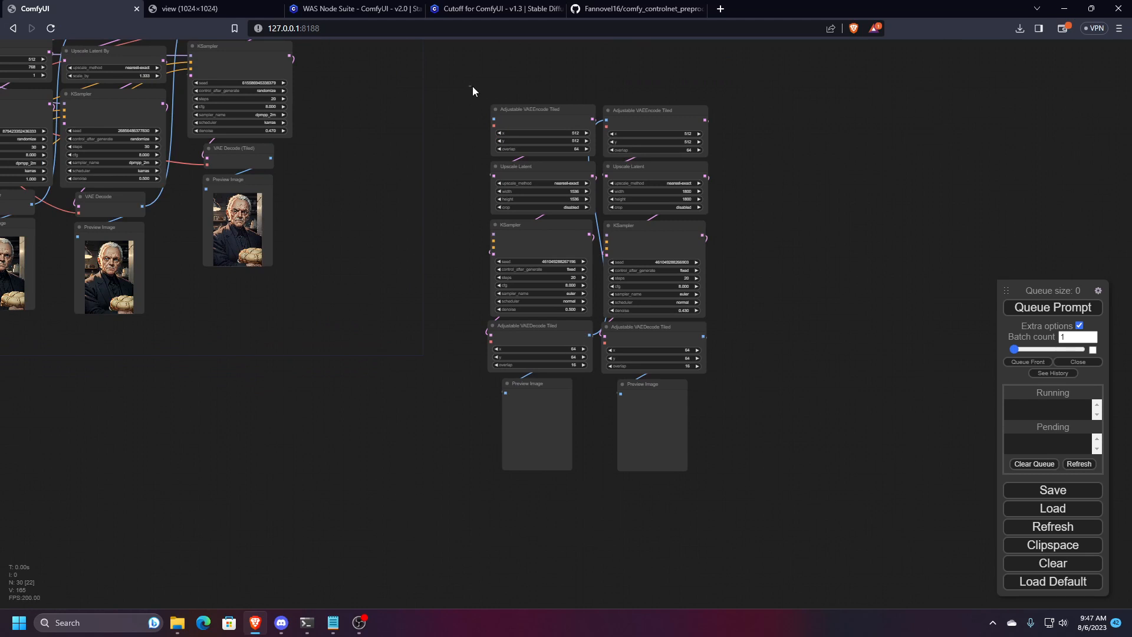
# - Save all the inserted template nodes as a new node template named "beans" and delete them from the canvas
pyautogui.moveTo(472, 88); pyautogui.dragTo(719, 488)
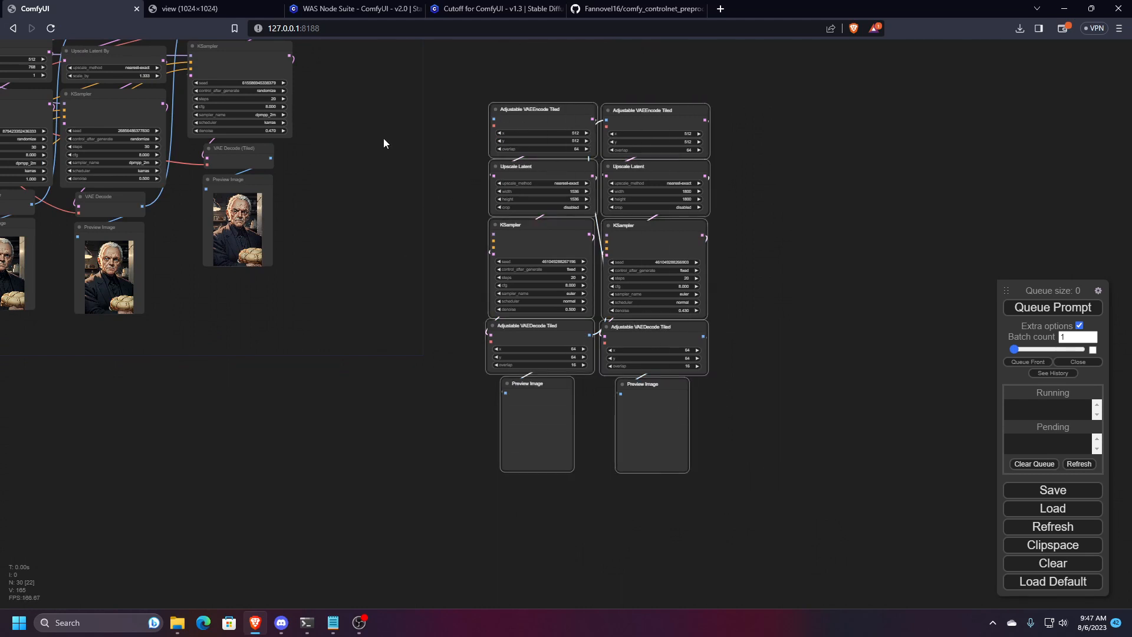
pyautogui.rightClick(804, 299)
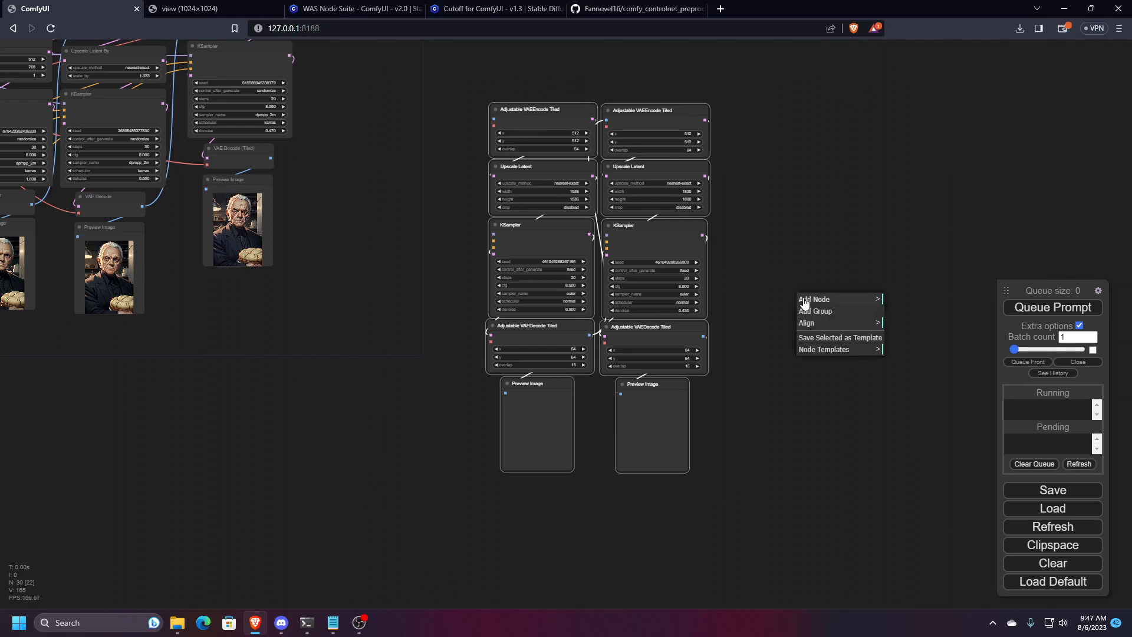
pyautogui.click(817, 343)
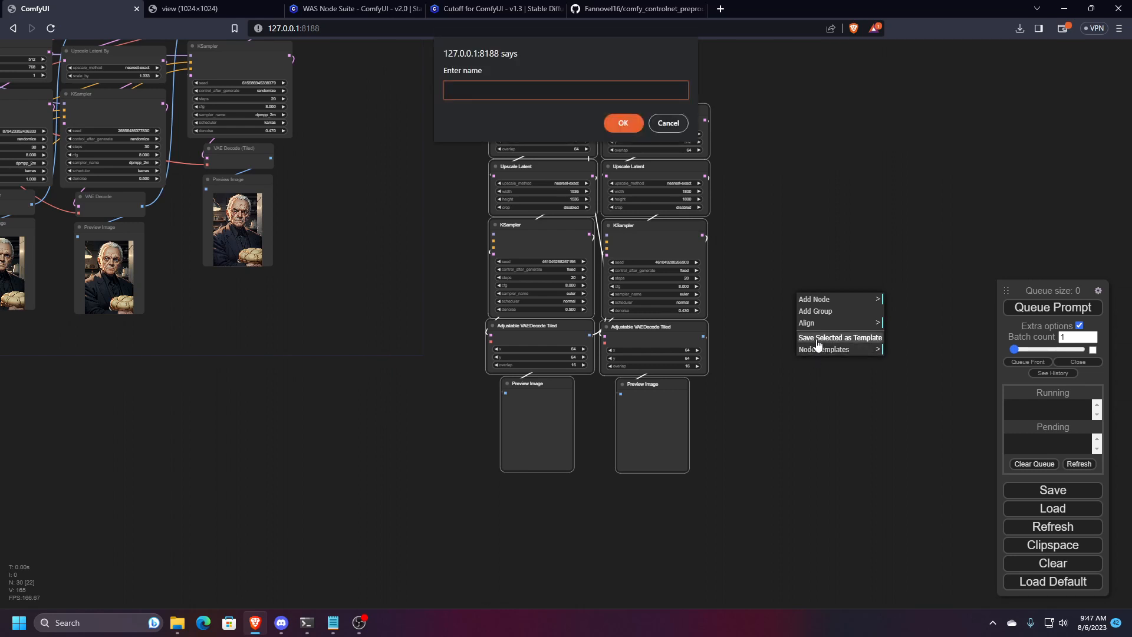
pyautogui.write('beans')
pyautogui.click(608, 125)
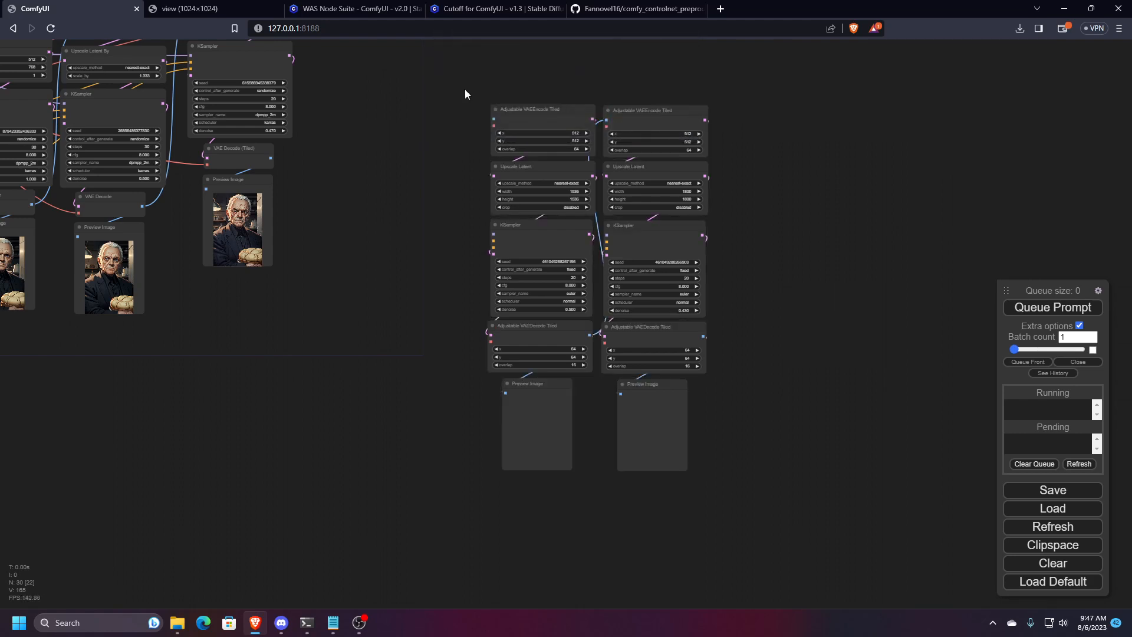
pyautogui.moveTo(464, 89); pyautogui.dragTo(755, 499)
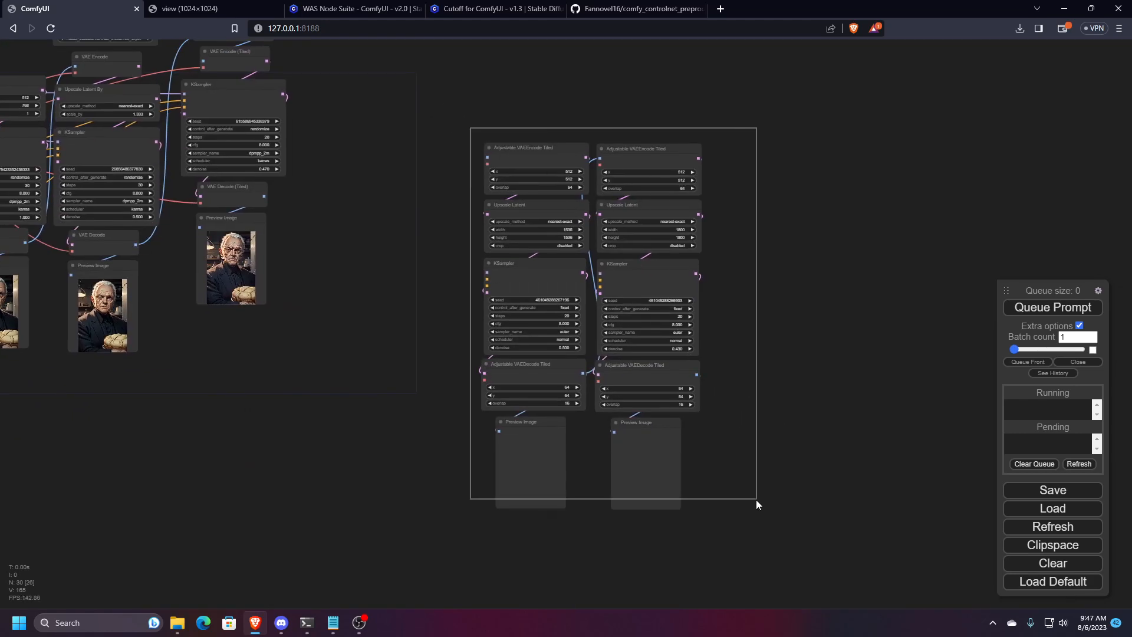
pyautogui.press('Delete')
# - Insert the saved "beans" node template on the empty canvas beside the workflow
pyautogui.rightClick(555, 195)
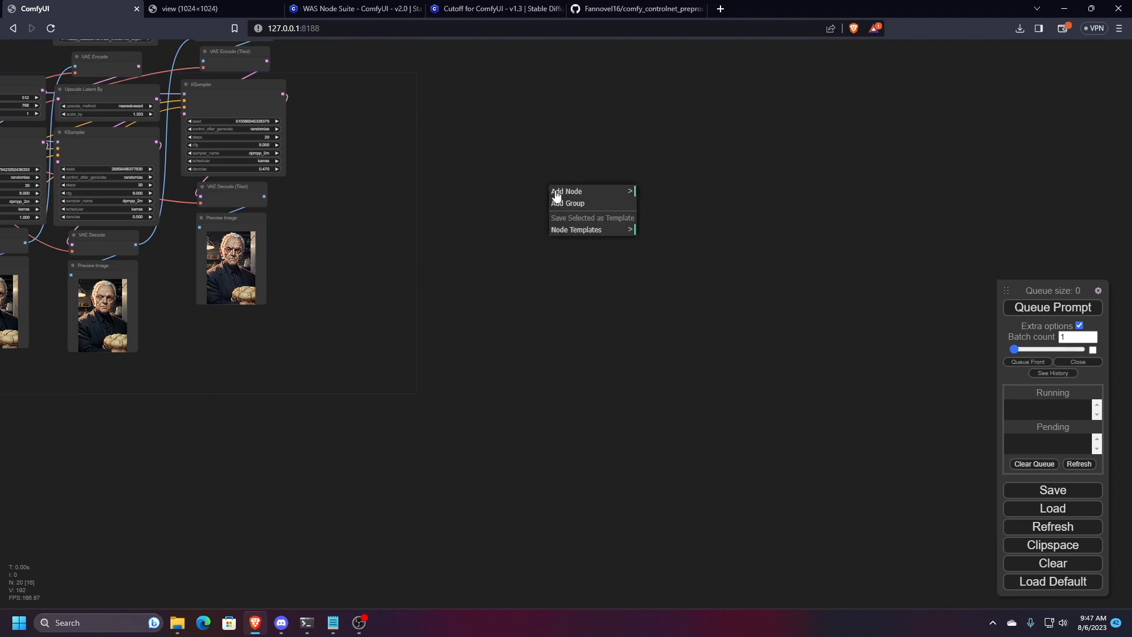
pyautogui.click(571, 230)
pyautogui.click(646, 255)
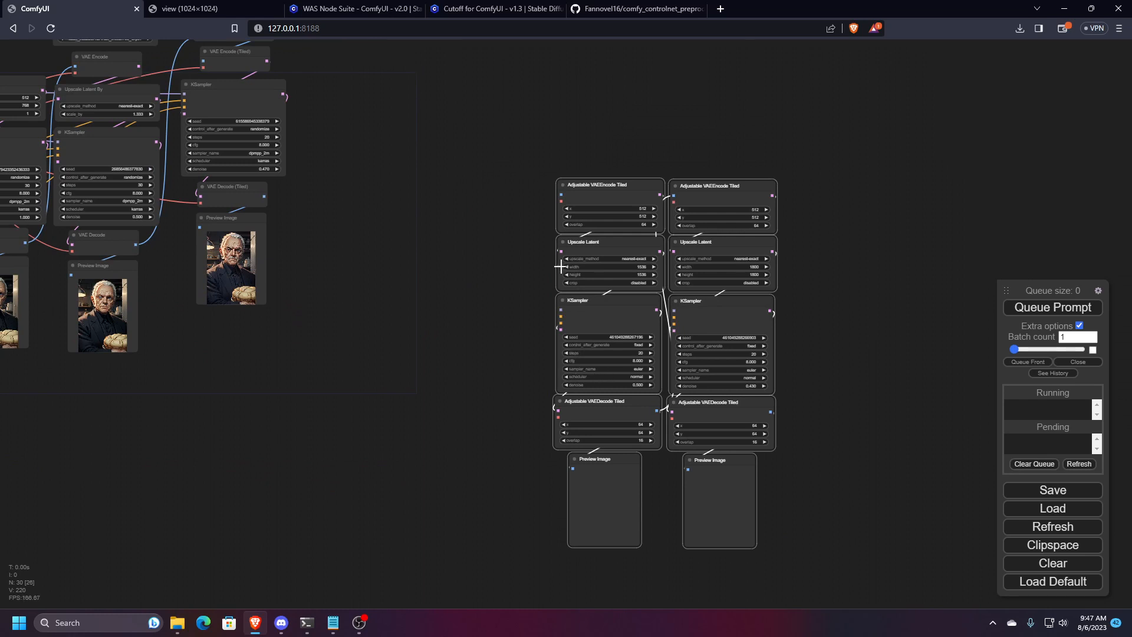
# - Move the inserted "beans" nodes next to the third pass, and delete them from the canvas
pyautogui.moveTo(484, 177); pyautogui.dragTo(590, 246)
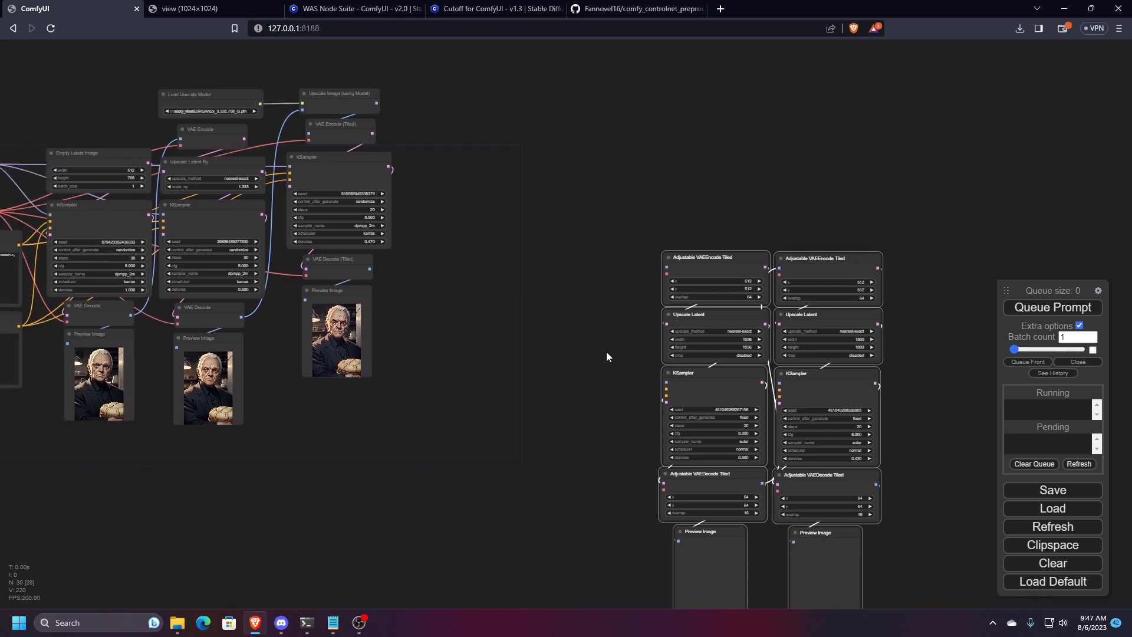
pyautogui.moveTo(602, 341); pyautogui.dragTo(604, 318)
pyautogui.moveTo(638, 202); pyautogui.dragTo(875, 600)
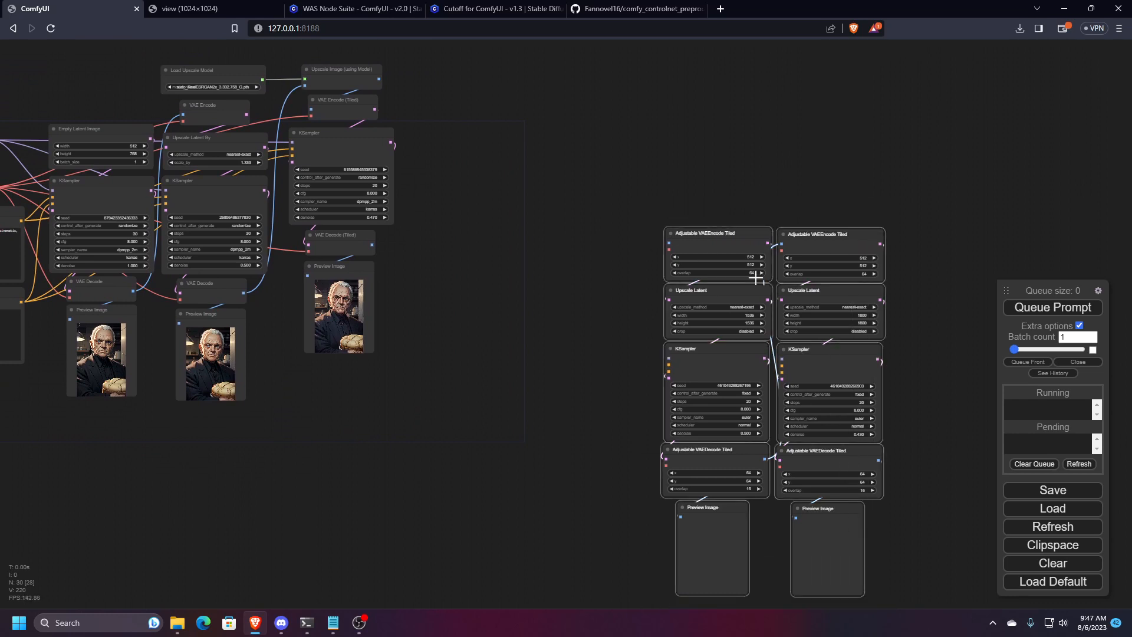
pyautogui.moveTo(724, 244); pyautogui.dragTo(464, 78)
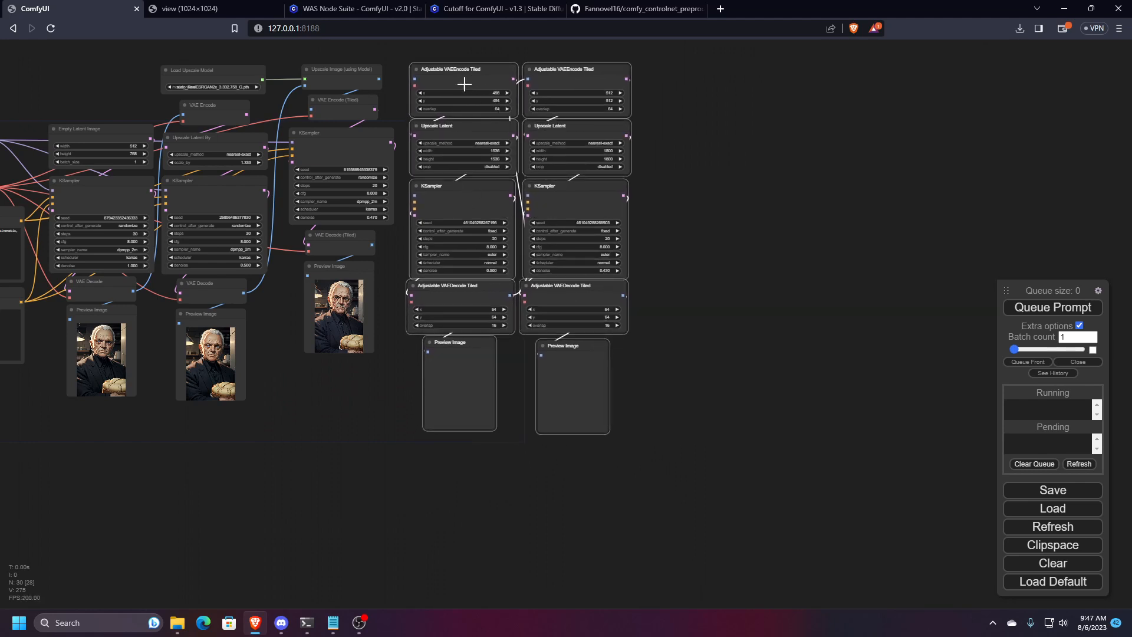
pyautogui.moveTo(464, 81); pyautogui.dragTo(469, 115)
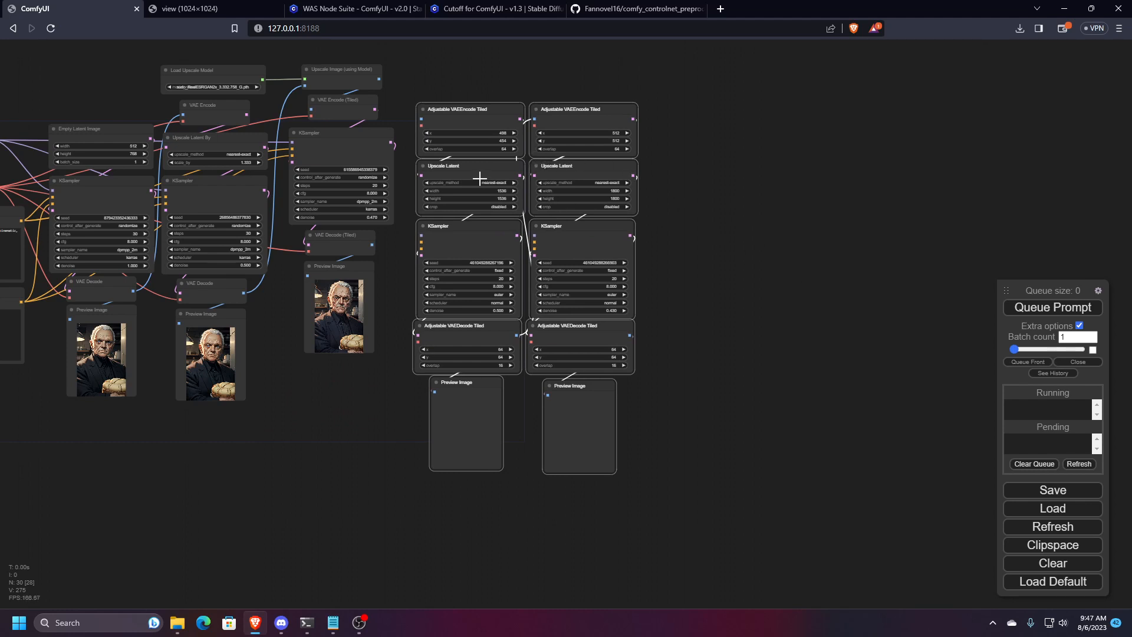
pyautogui.press('Delete')
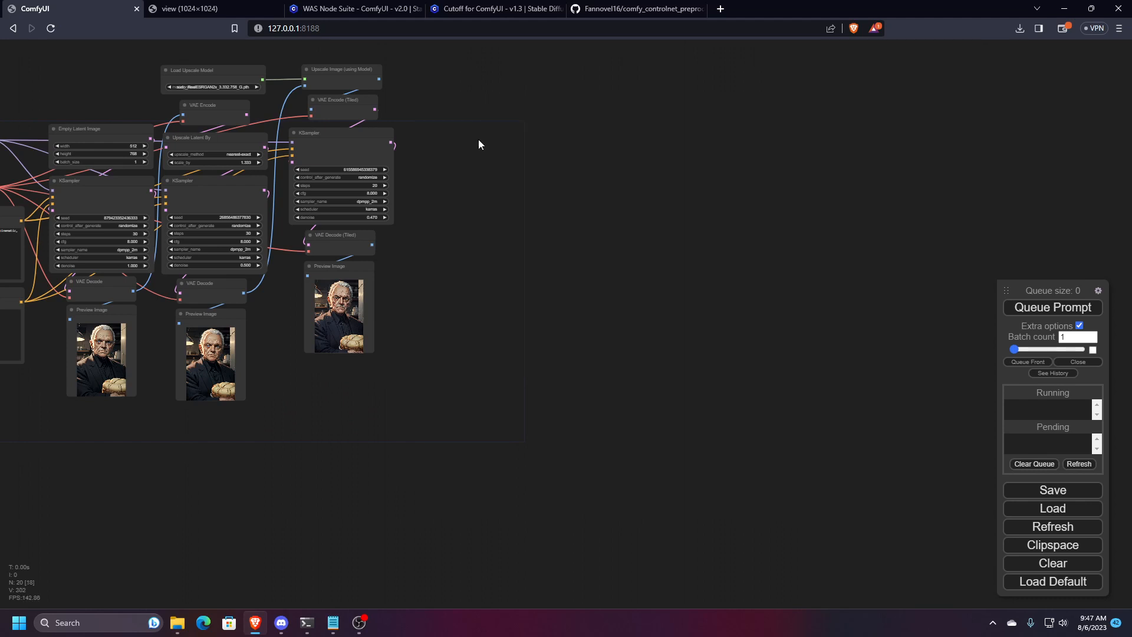
pyautogui.moveTo(478, 139); pyautogui.dragTo(794, 214)
pyautogui.scroll(3, 706, 197)
pyautogui.doubleClick(735, 191)
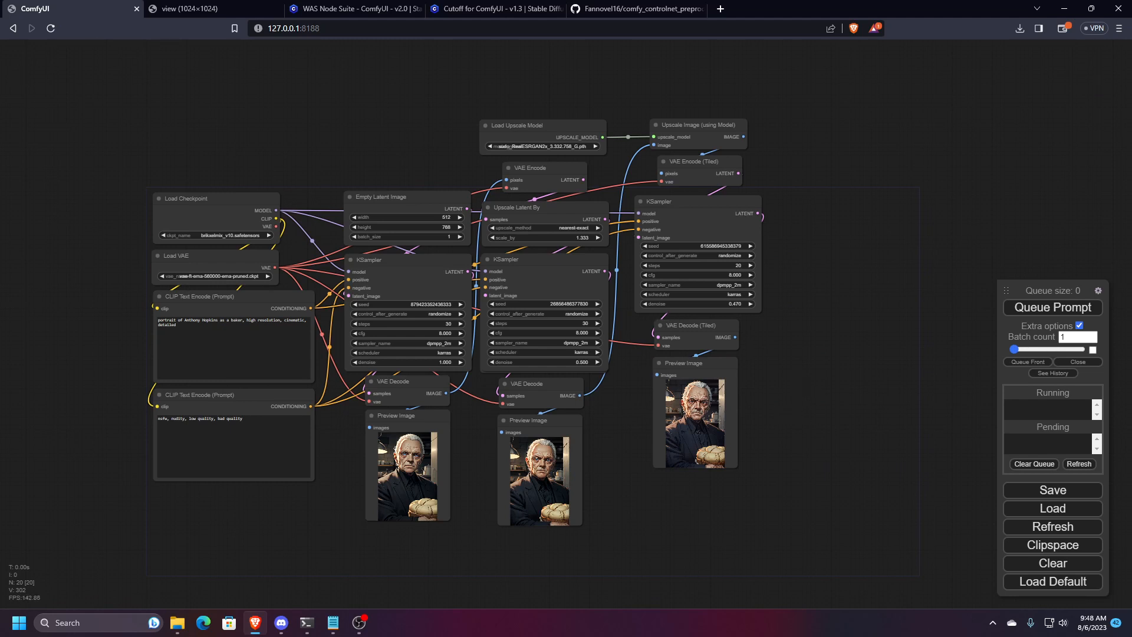
pyautogui.hotkey('alt', 'Tab')
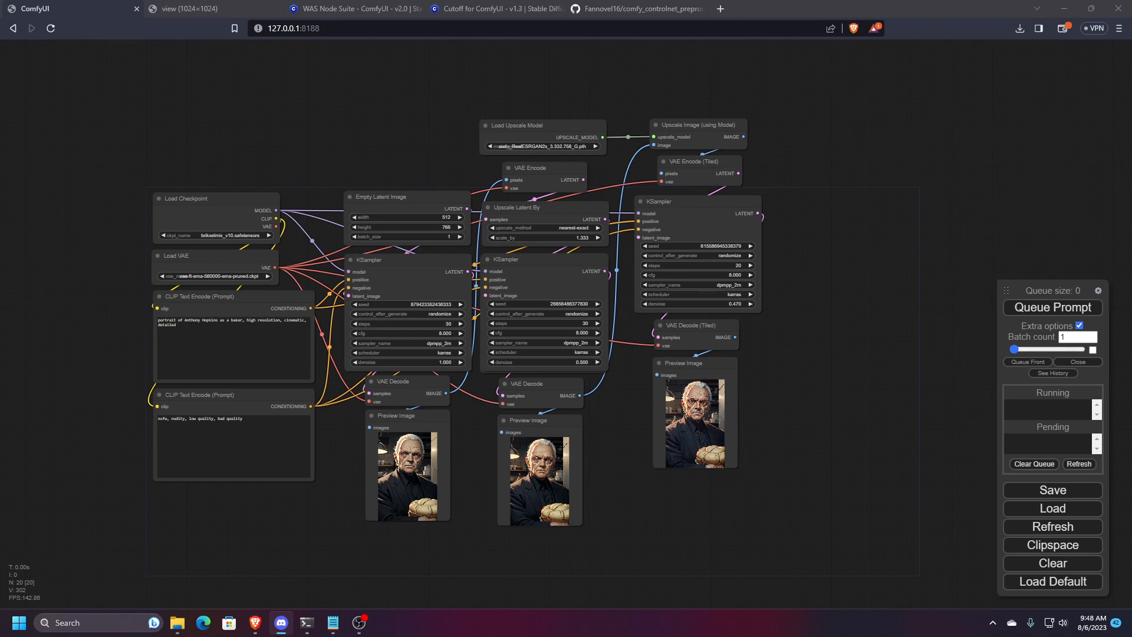
# - Add a group enclosing the checkpoint, VAE loader and two prompt nodes, and move it farther away from the samplers
pyautogui.scroll(-3, 857, 481)
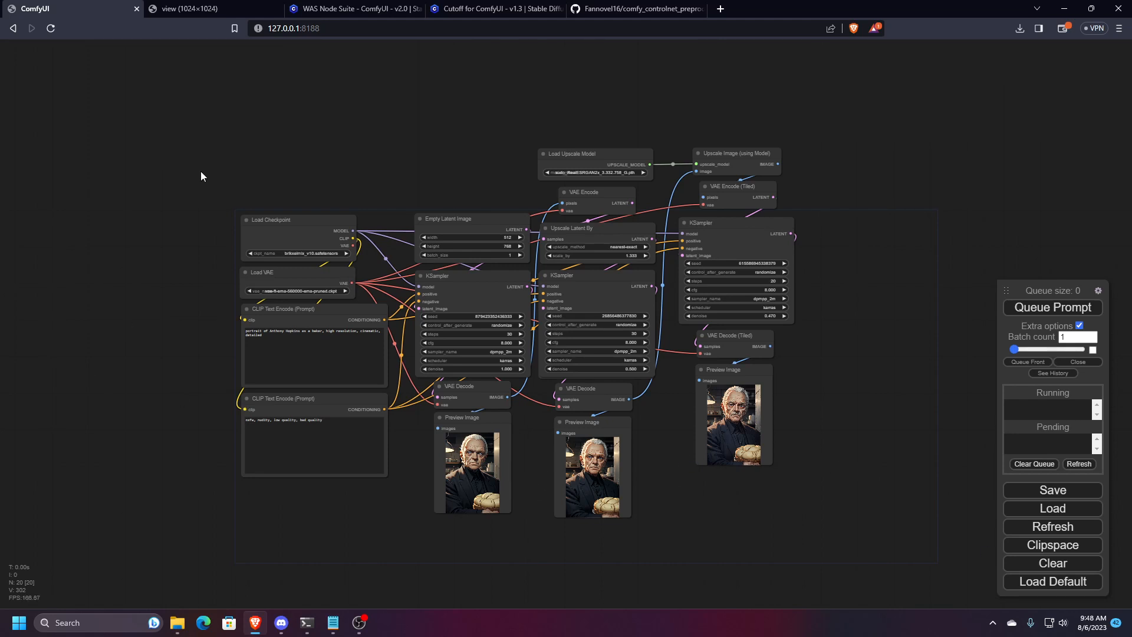
pyautogui.rightClick(183, 109)
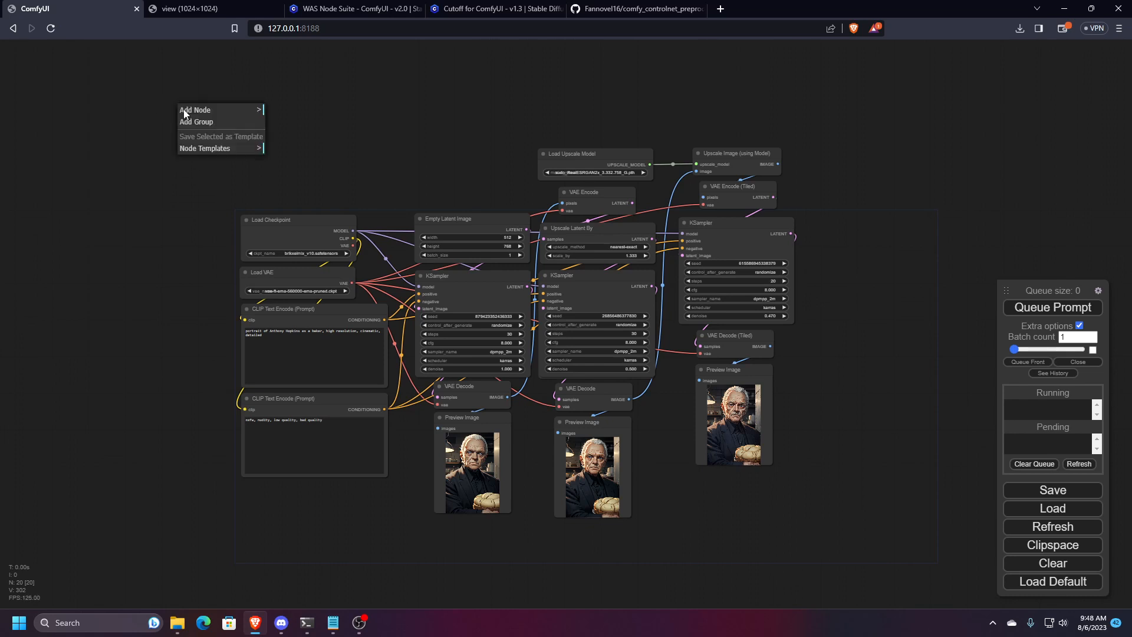
pyautogui.click(202, 120)
pyautogui.moveTo(213, 135); pyautogui.dragTo(223, 174)
pyautogui.rightClick(227, 175)
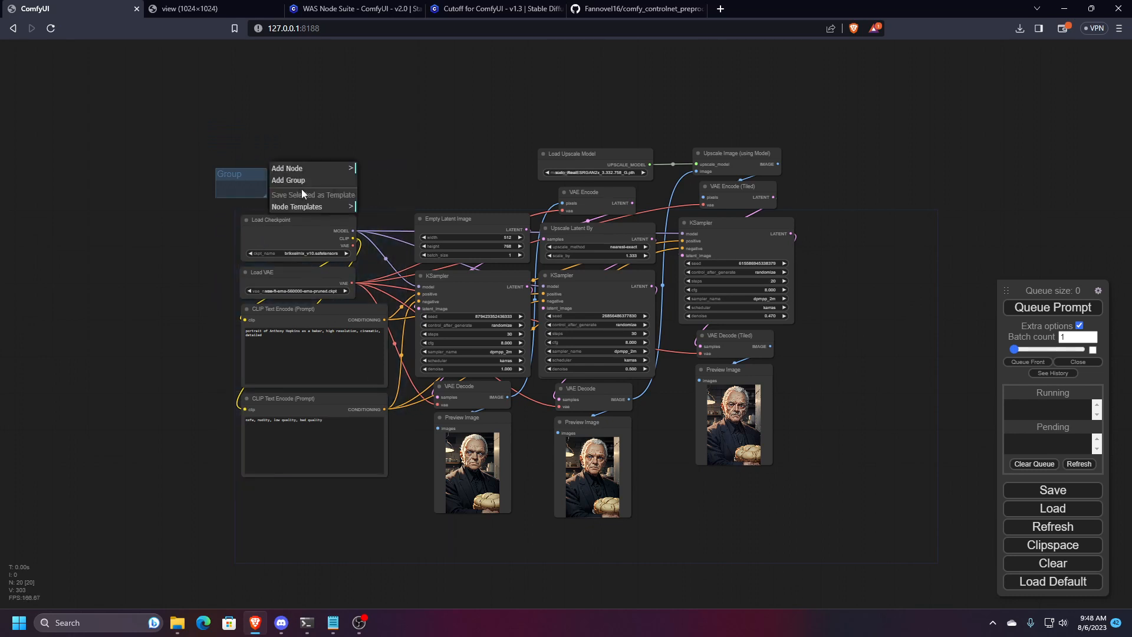
pyautogui.moveTo(266, 195); pyautogui.dragTo(397, 498)
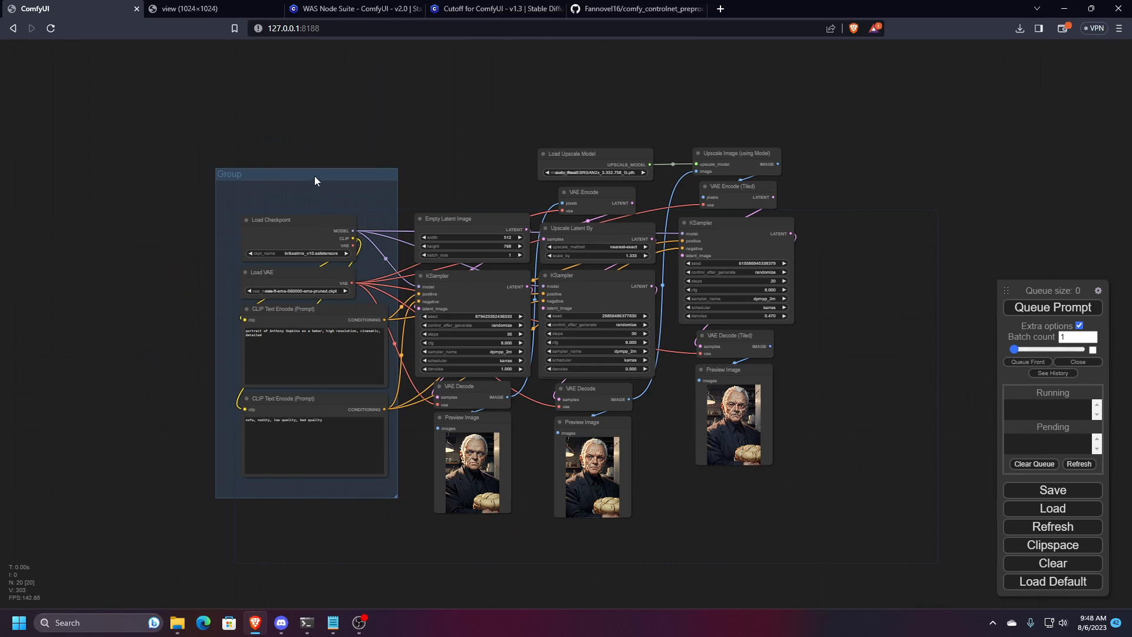
pyautogui.moveTo(314, 175); pyautogui.dragTo(131, 212)
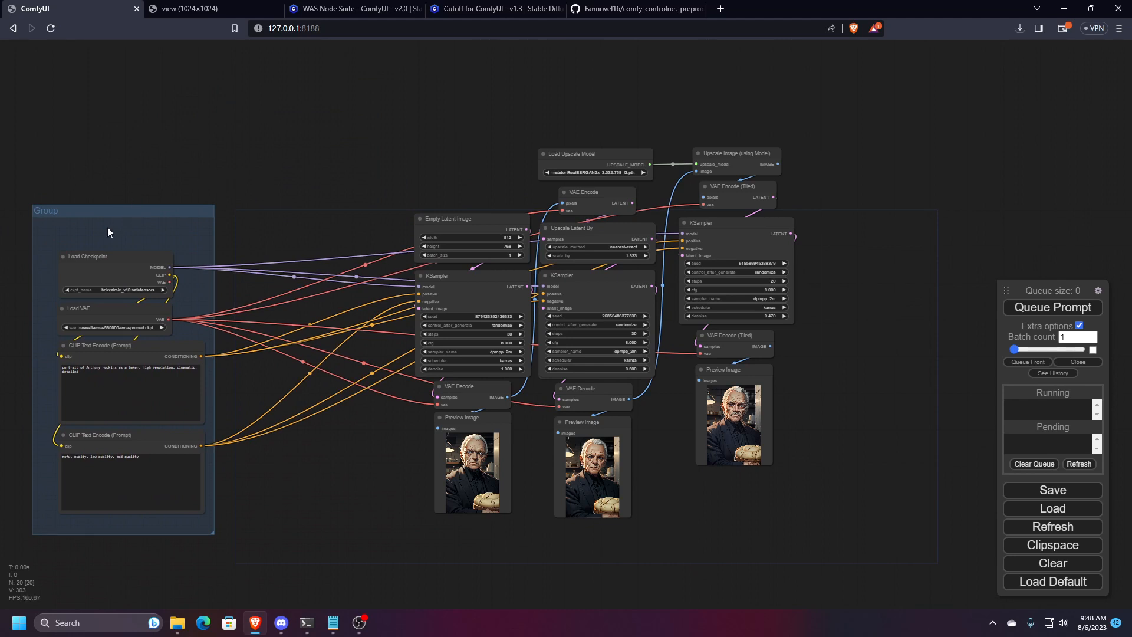
# - Compare the preview images of the three passes up close, focusing on the second-pass portrait's face
pyautogui.moveTo(120, 217); pyautogui.dragTo(132, 214)
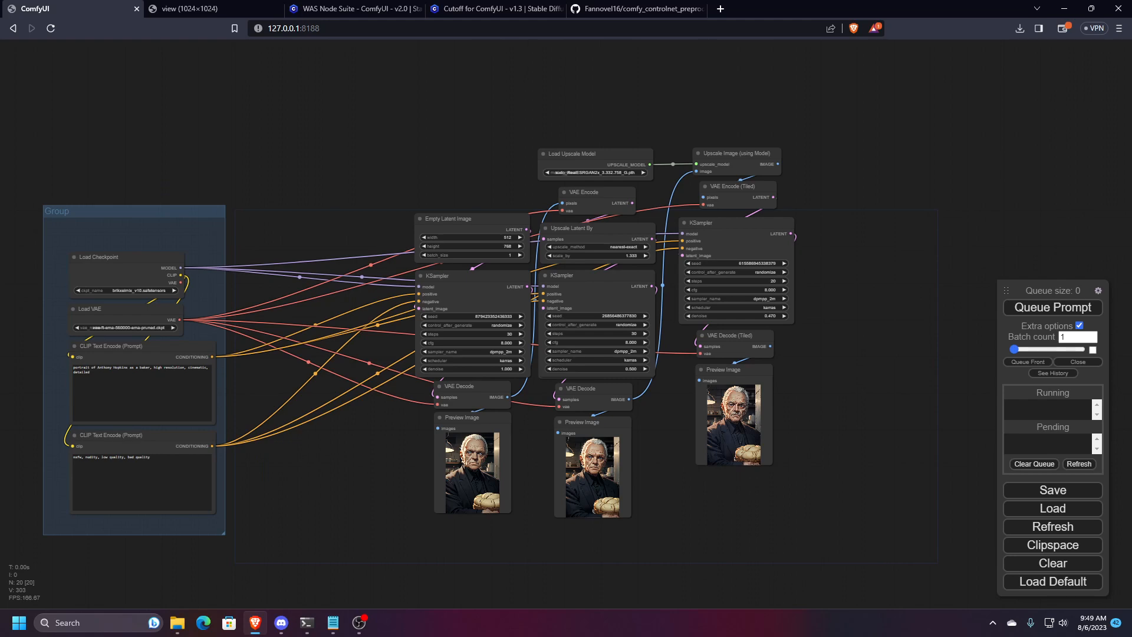
pyautogui.scroll(10, 559, 521)
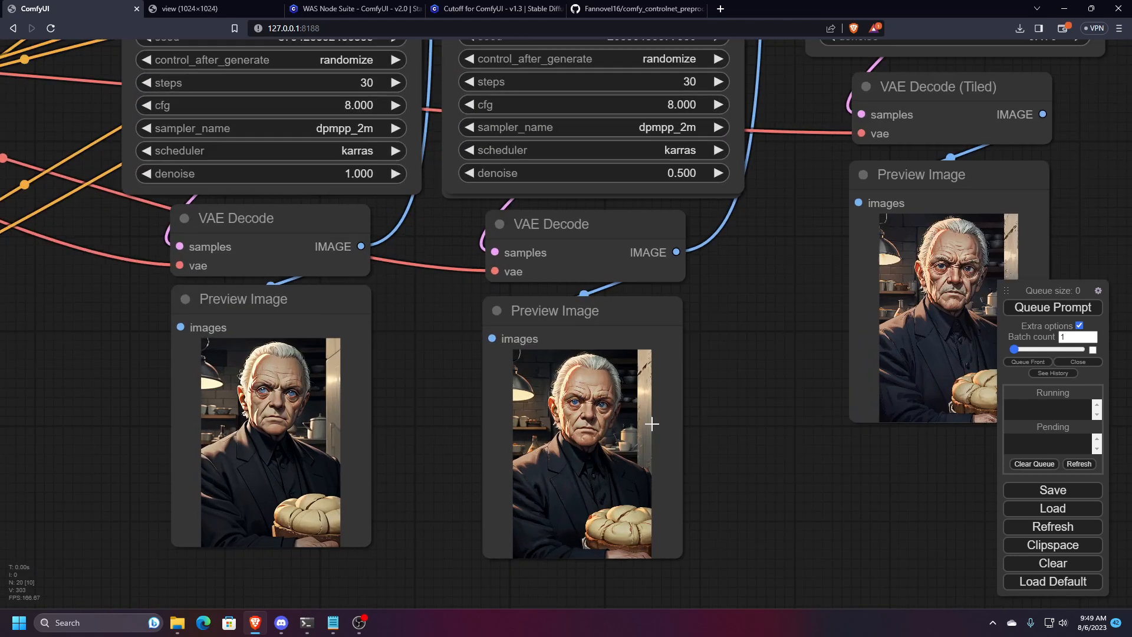
pyautogui.moveTo(736, 483); pyautogui.dragTo(711, 449)
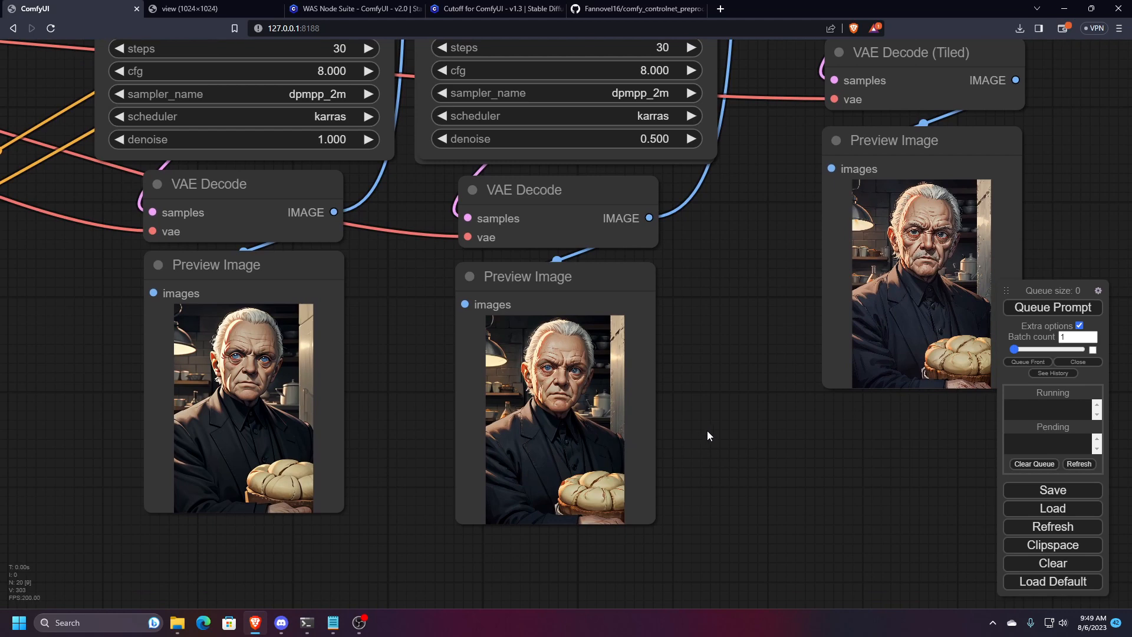
pyautogui.scroll(6, 627, 429)
pyautogui.scroll(-4, 607, 413)
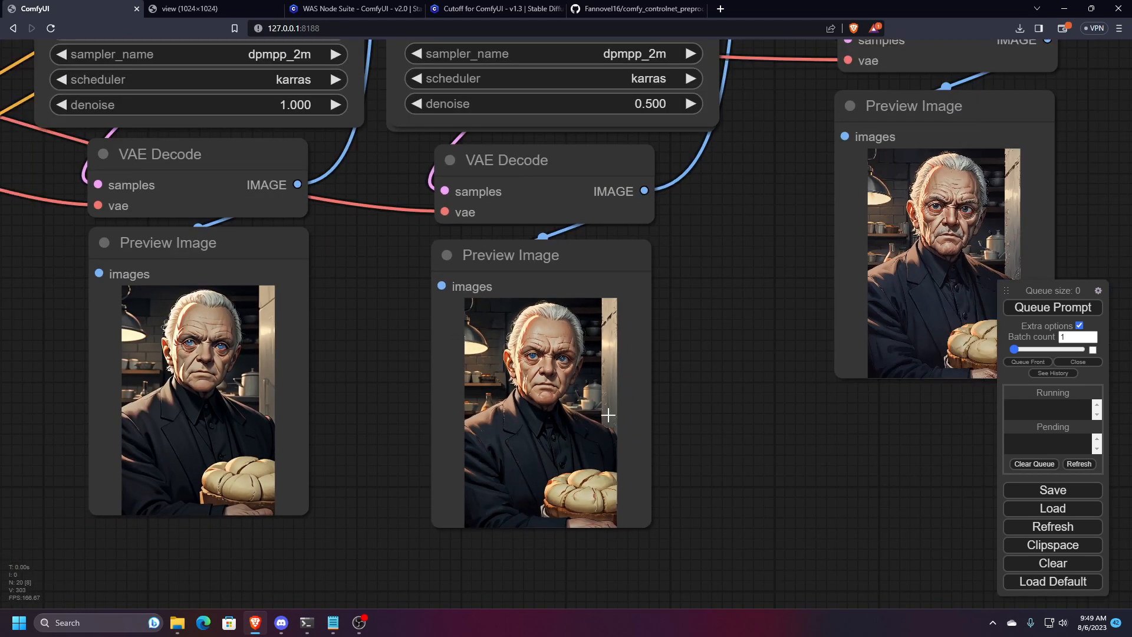
pyautogui.moveTo(709, 405); pyautogui.dragTo(661, 395)
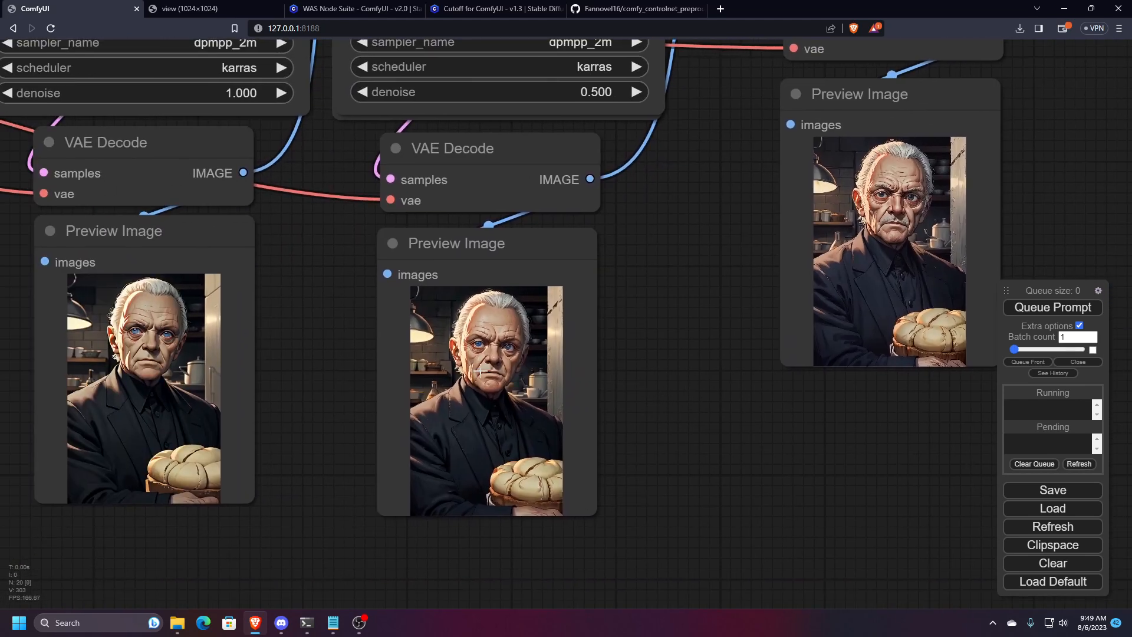
pyautogui.scroll(6, 472, 401)
pyautogui.moveTo(382, 425); pyautogui.dragTo(383, 372)
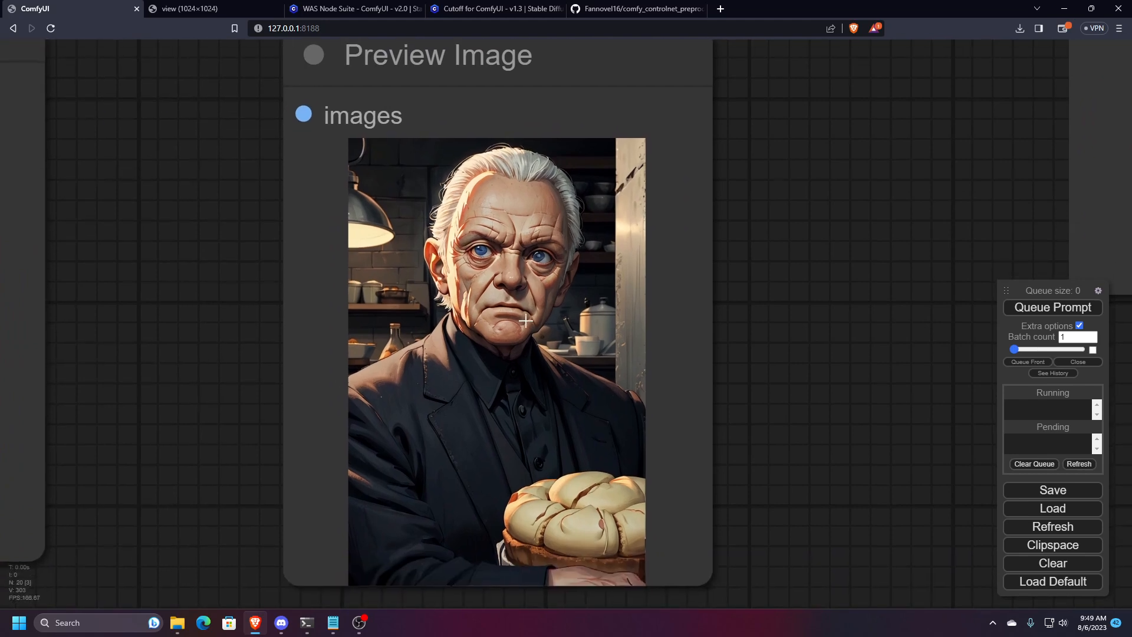
pyautogui.scroll(-3, 379, 363)
pyautogui.scroll(-6, 378, 363)
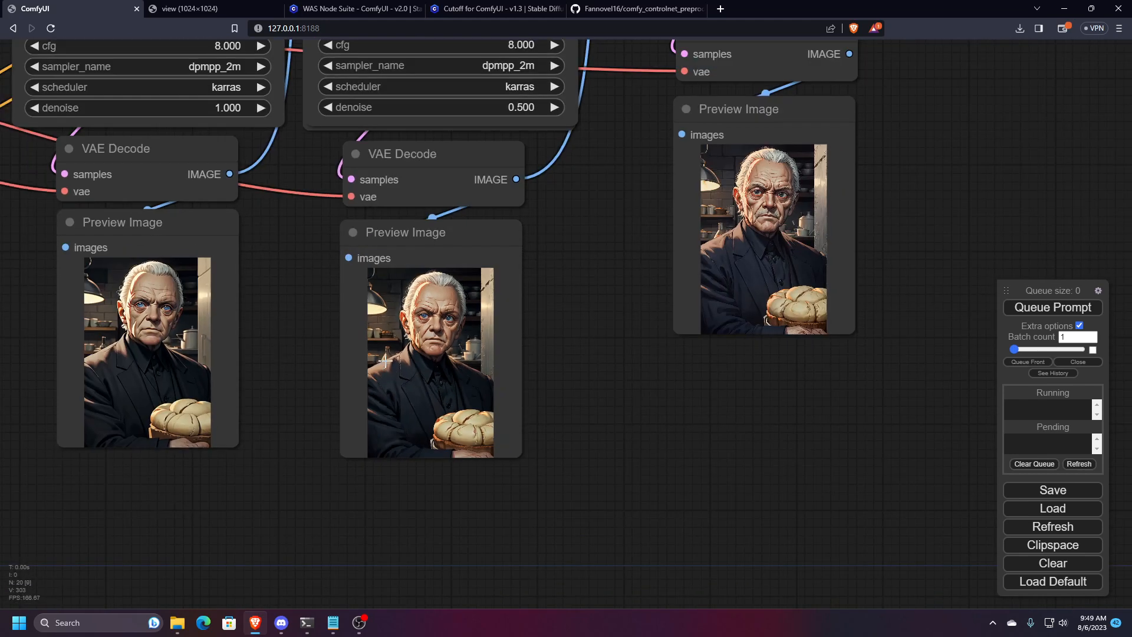
pyautogui.scroll(-4, 529, 306)
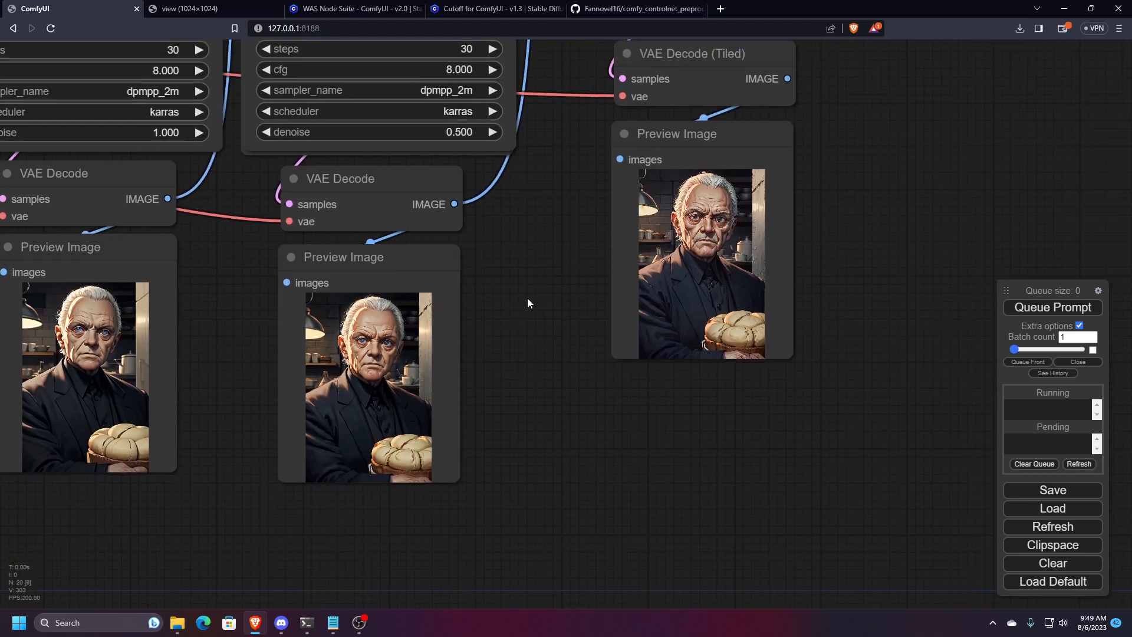
pyautogui.scroll(-1, 541, 297)
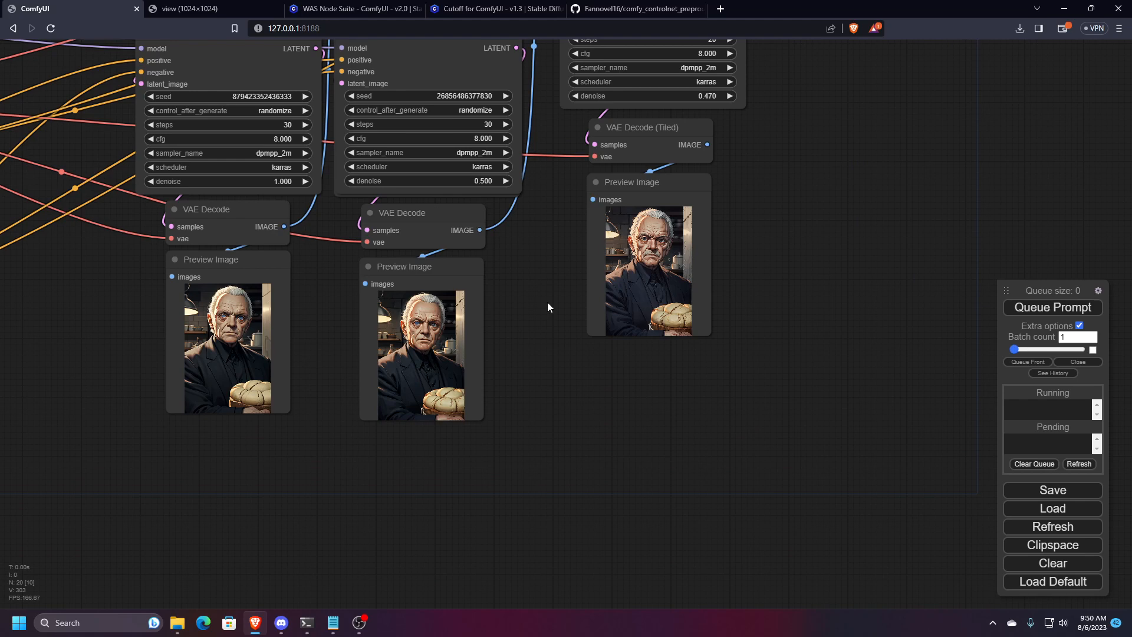
# - Delete the unconnected duplicate KSampler stacked on the second pass, keeping the connected KSampler in its place beneath Upscale Latent By
pyautogui.scroll(-5, 547, 302)
pyautogui.moveTo(511, 147); pyautogui.dragTo(820, 180)
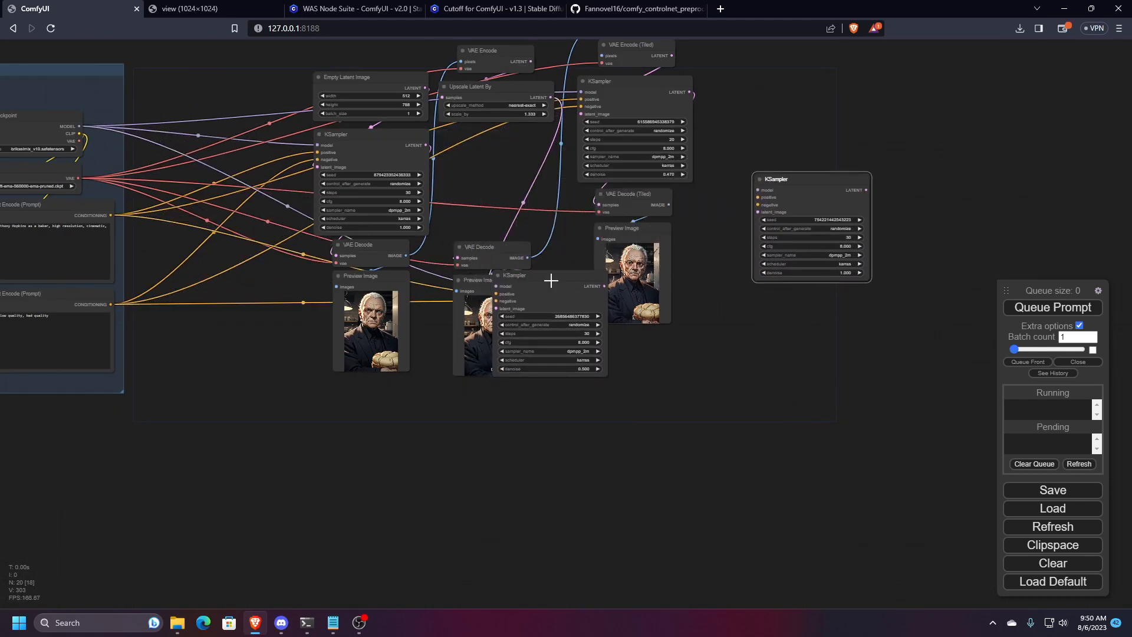
pyautogui.moveTo(546, 276); pyautogui.dragTo(491, 136)
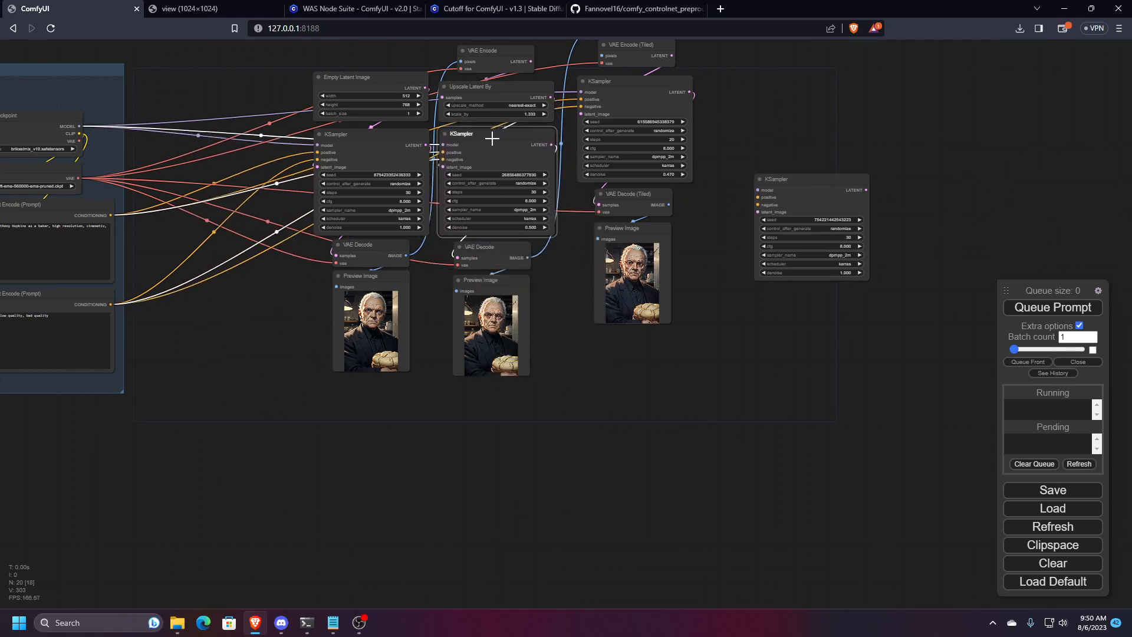
pyautogui.moveTo(778, 179); pyautogui.dragTo(792, 299)
pyautogui.press('Delete')
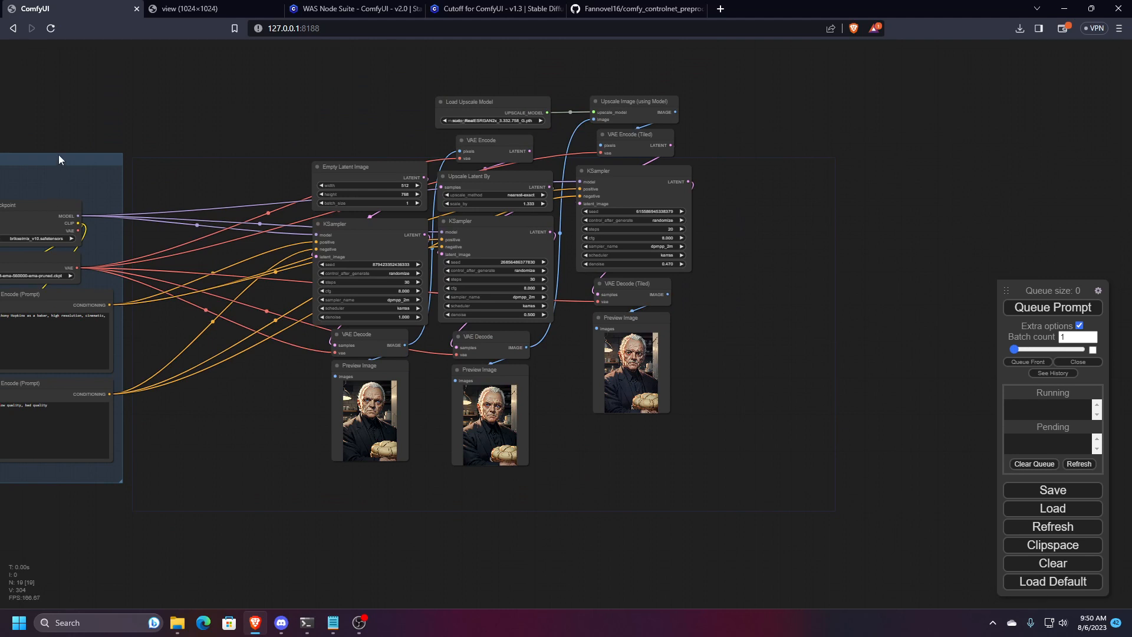
# - Move the loader and prompt group up against the first pass and back out, leaving a gap before the samplers
pyautogui.moveTo(58, 160); pyautogui.dragTo(237, 164)
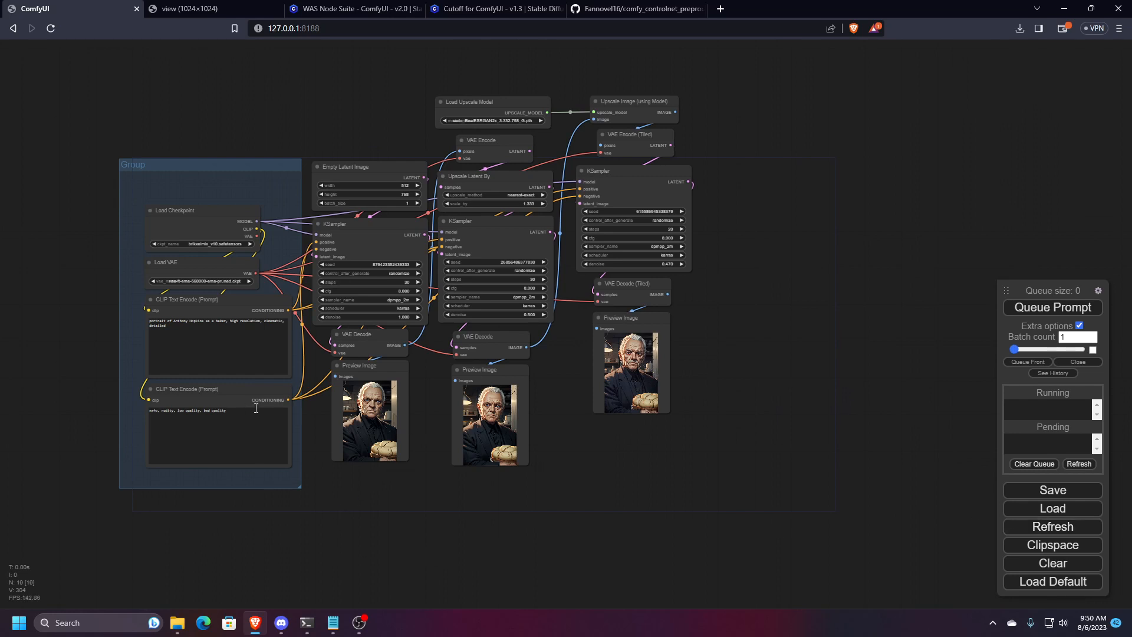
pyautogui.moveTo(241, 188); pyautogui.dragTo(313, 198)
pyautogui.scroll(-1, 316, 188)
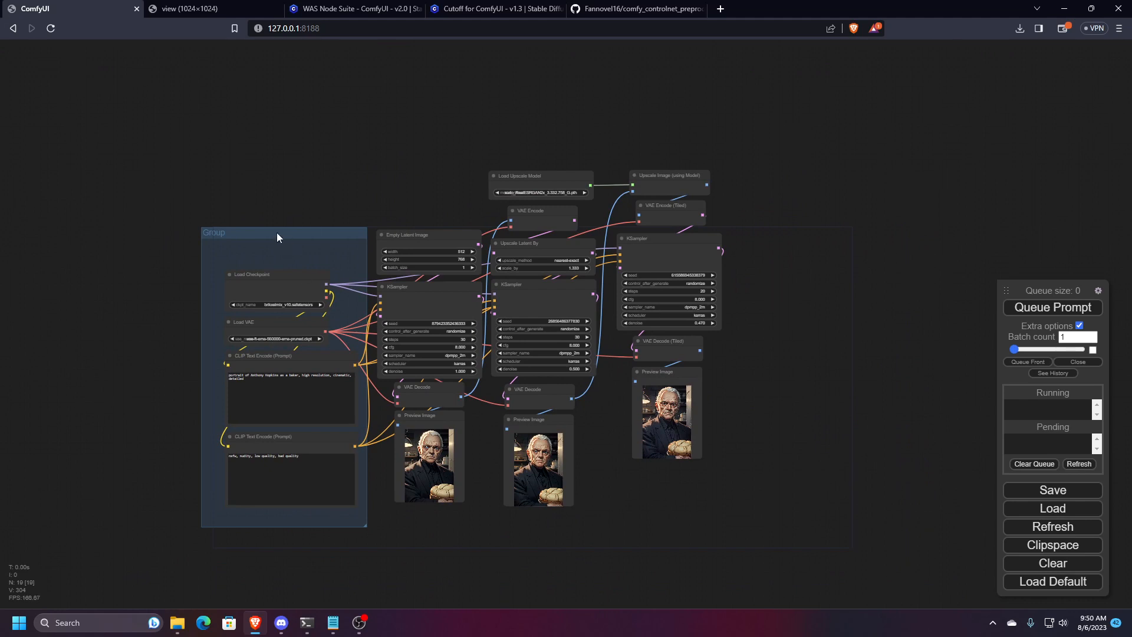
pyautogui.moveTo(277, 233); pyautogui.dragTo(172, 232)
pyautogui.moveTo(286, 148); pyautogui.dragTo(274, 154)
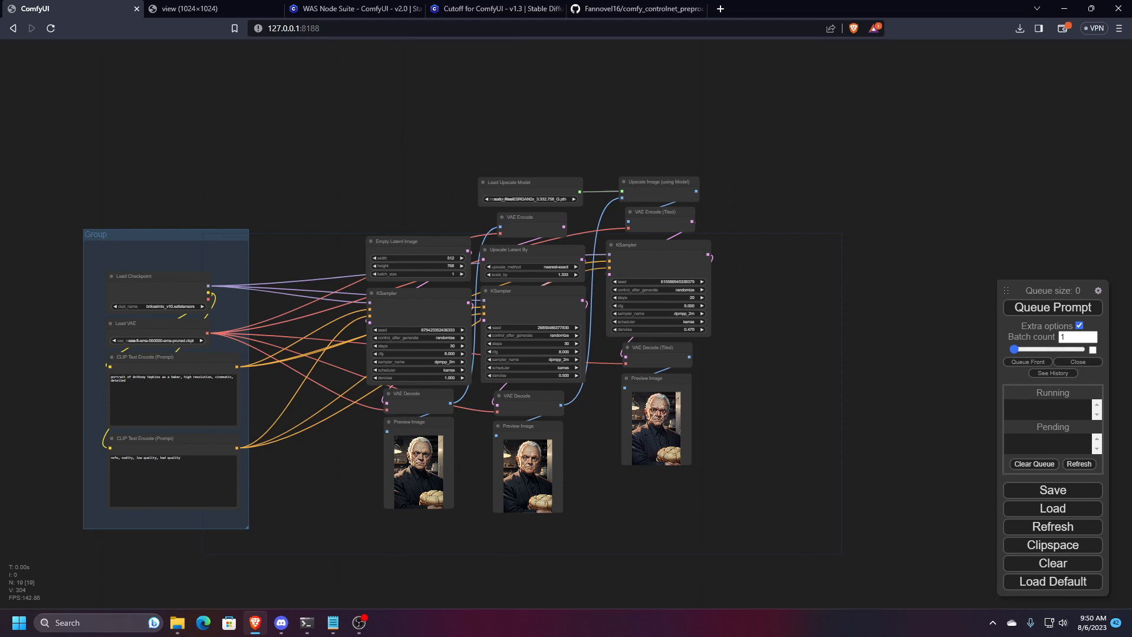
pyautogui.hotkey('alt', 'Tab')
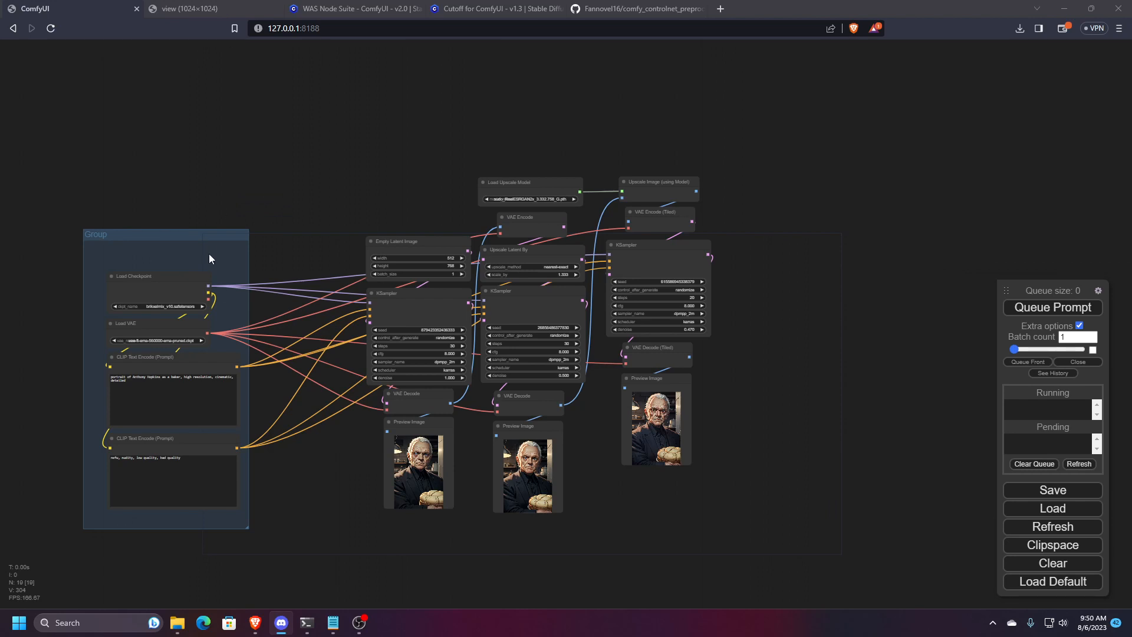
pyautogui.moveTo(208, 258); pyautogui.dragTo(272, 270)
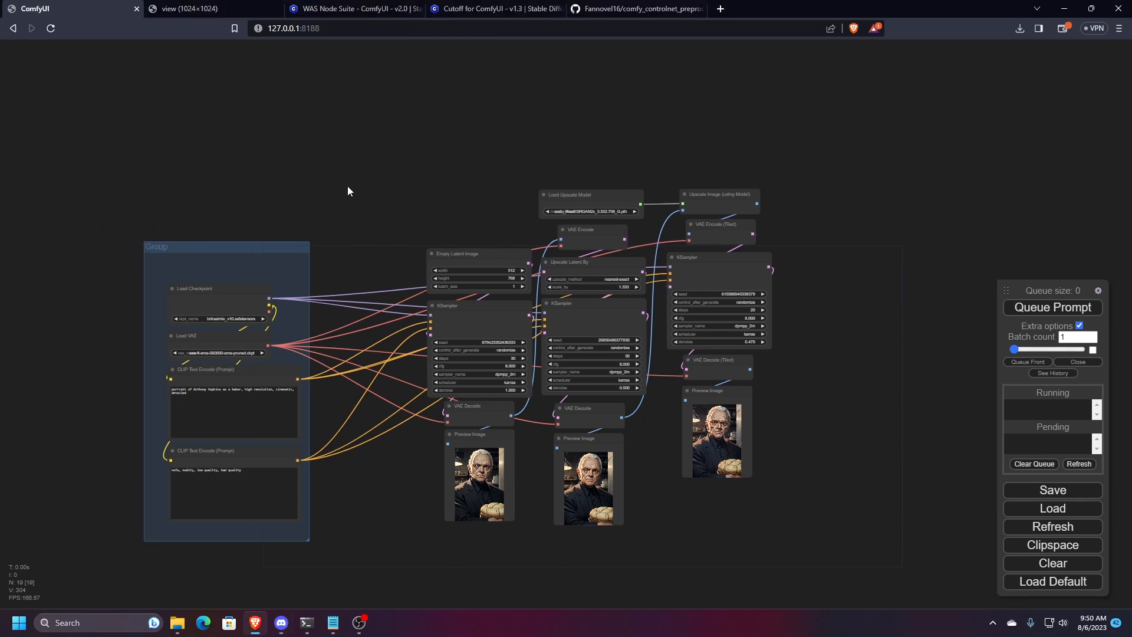
# - Add a Load VAE node from the loaders category on the empty canvas above the group, and delete it
pyautogui.rightClick(287, 137)
pyautogui.click(301, 136)
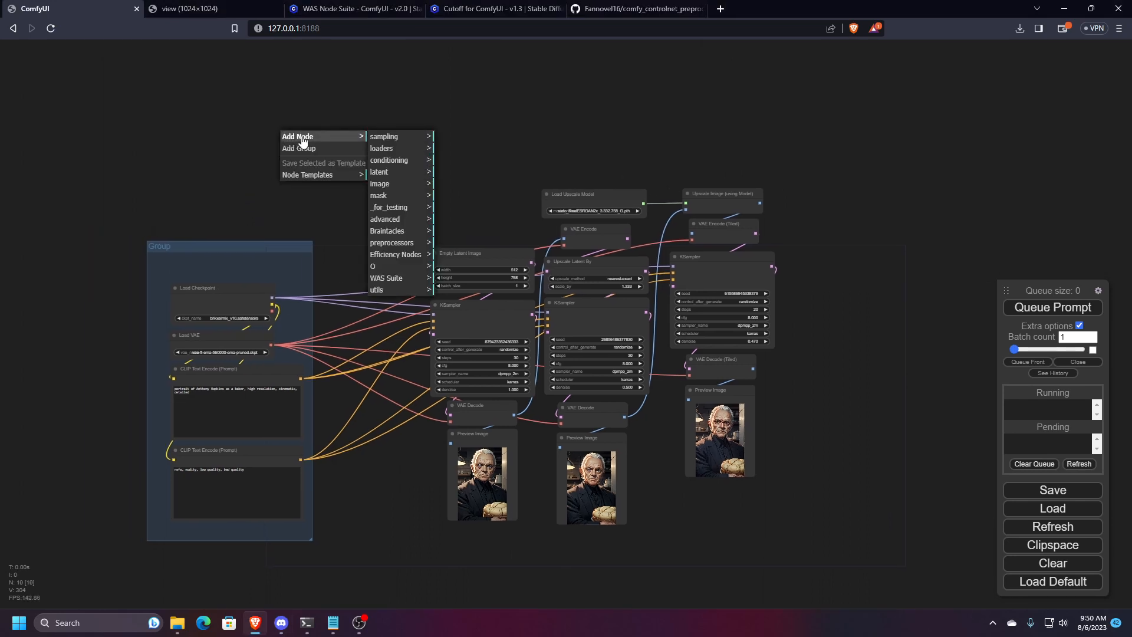
pyautogui.scroll(5, 347, 118)
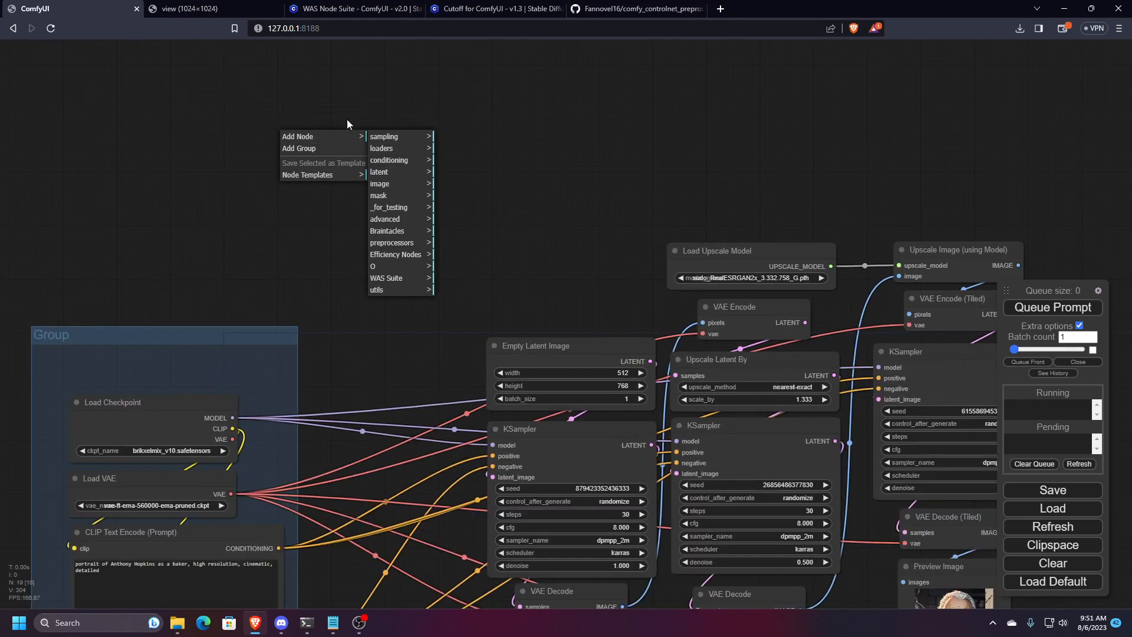
pyautogui.click(384, 148)
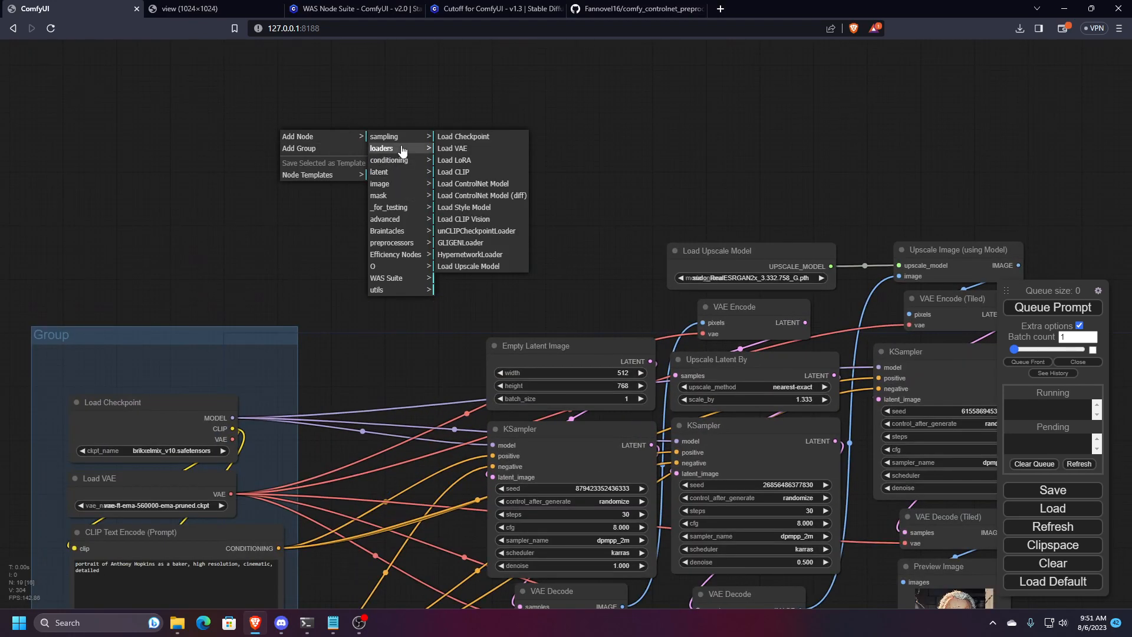
pyautogui.click(452, 149)
pyautogui.click(396, 131)
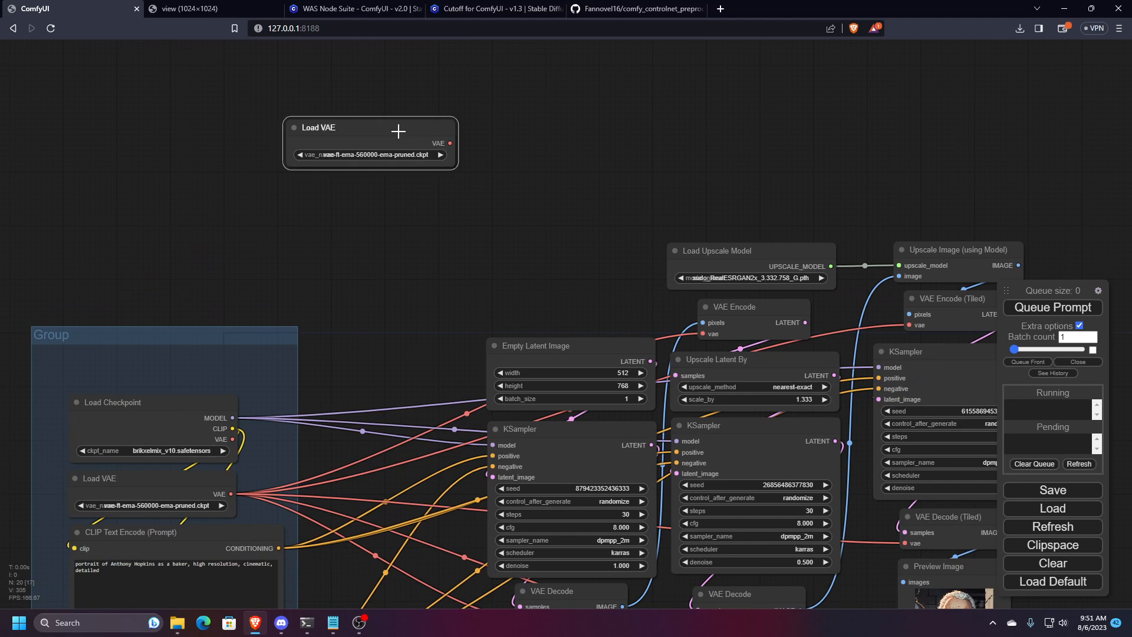
pyautogui.press('Delete')
# - Search the nodes for "lora", add Load Lora, and place it above the gap between the group and the samplers
pyautogui.doubleClick(365, 169)
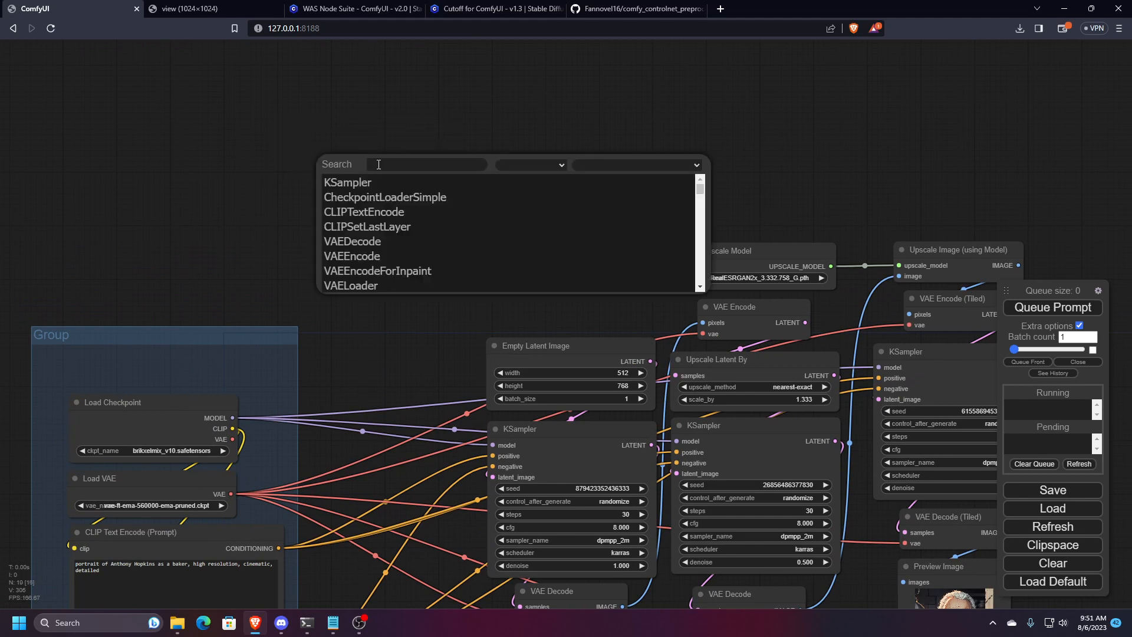
pyautogui.write('lora')
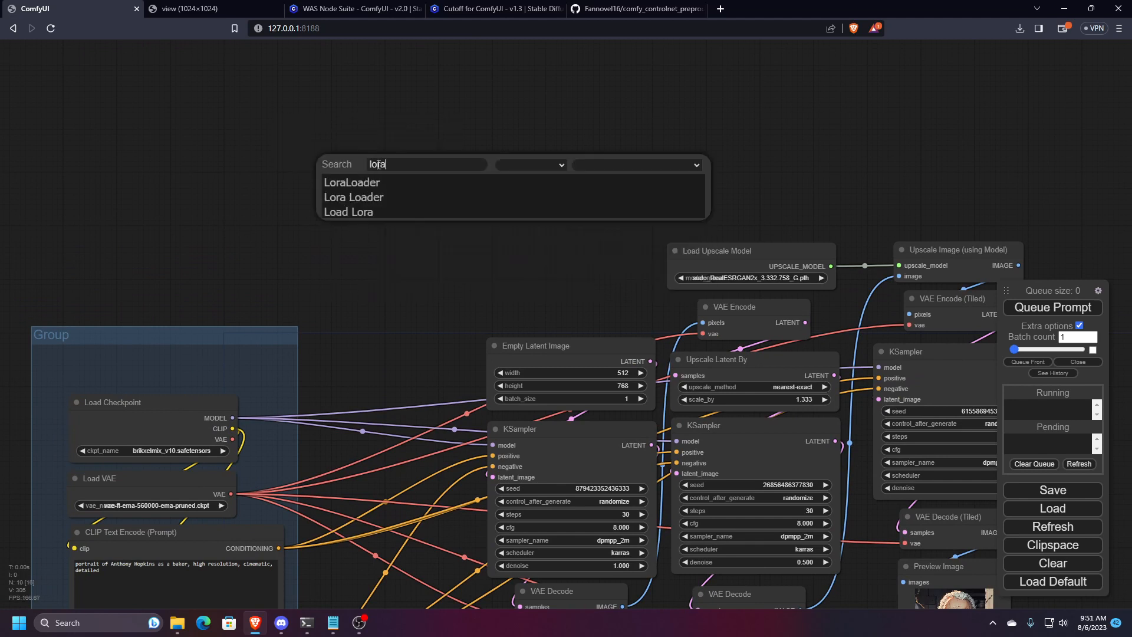
pyautogui.click(360, 214)
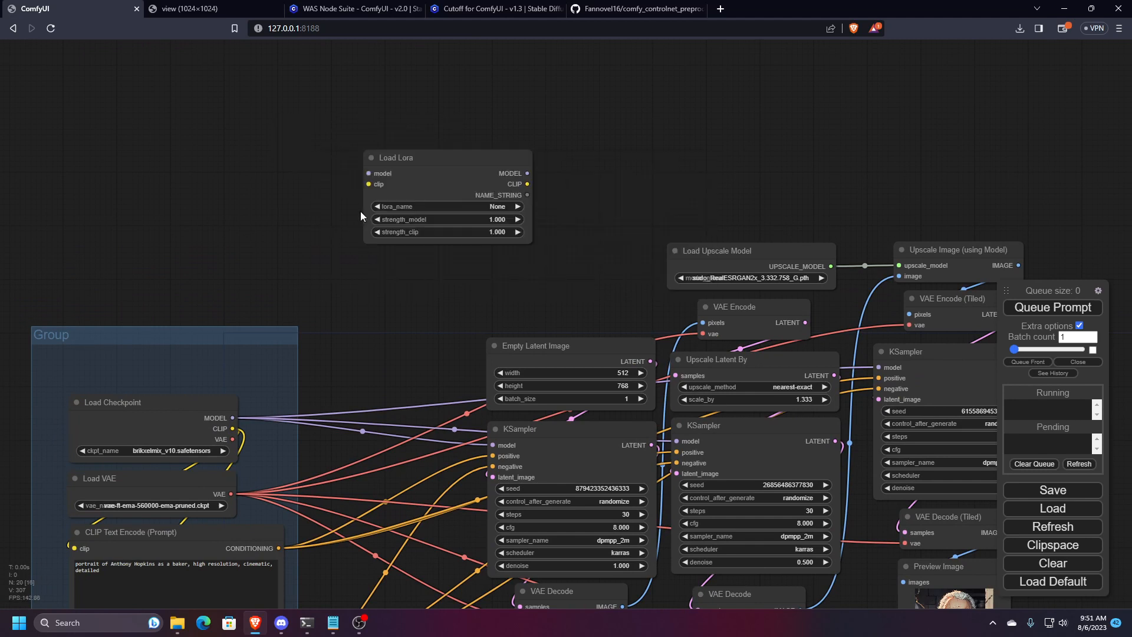
pyautogui.click(423, 162)
pyautogui.moveTo(422, 161); pyautogui.dragTo(365, 154)
pyautogui.scroll(-4, 339, 146)
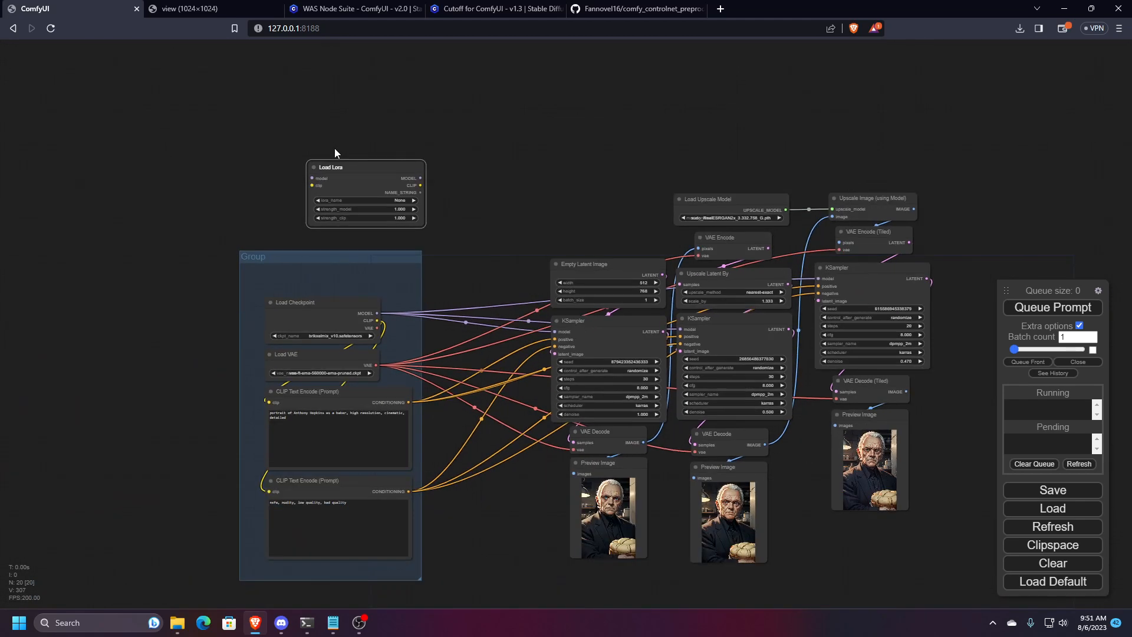
pyautogui.moveTo(374, 164); pyautogui.dragTo(468, 139)
pyautogui.moveTo(491, 254); pyautogui.dragTo(458, 253)
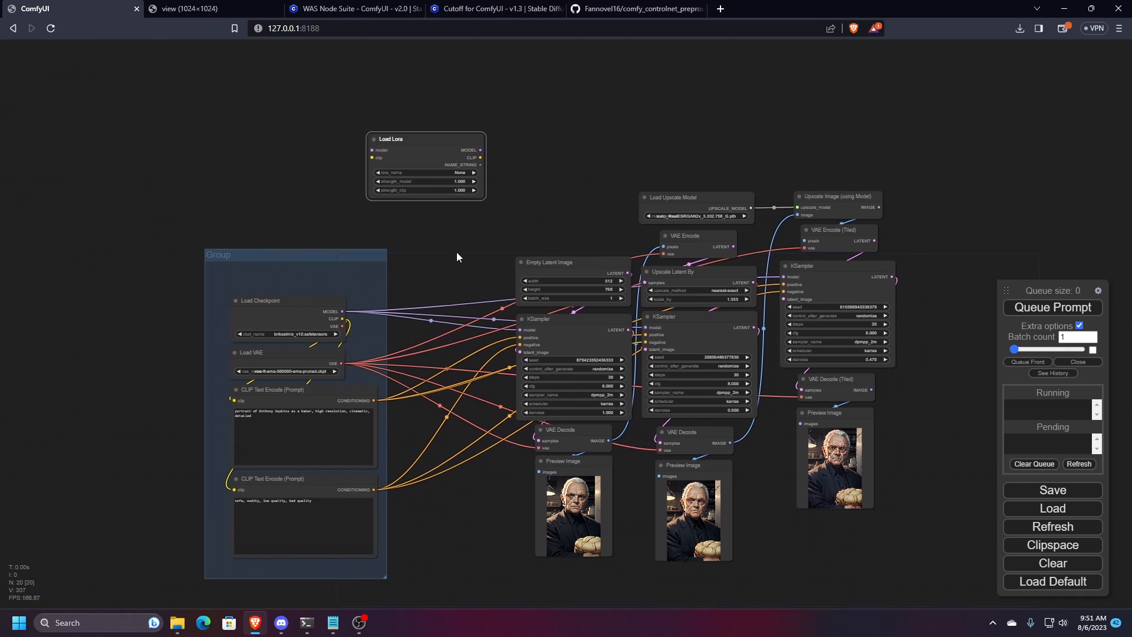
pyautogui.scroll(2, 456, 252)
pyautogui.moveTo(434, 115); pyautogui.dragTo(430, 109)
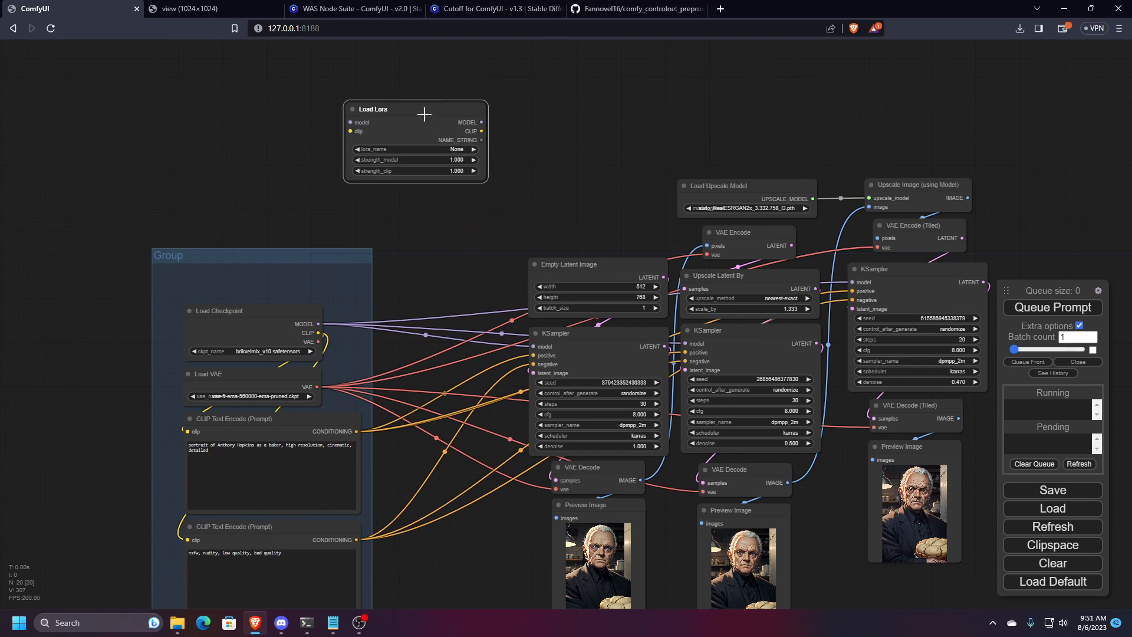
# - Examine the Load Lora node's inputs, outputs and strength settings, along with the checkpoint and positive prompt nodes in the group
pyautogui.scroll(6, 413, 100)
pyautogui.moveTo(387, 88); pyautogui.dragTo(464, 136)
pyautogui.scroll(2, 481, 165)
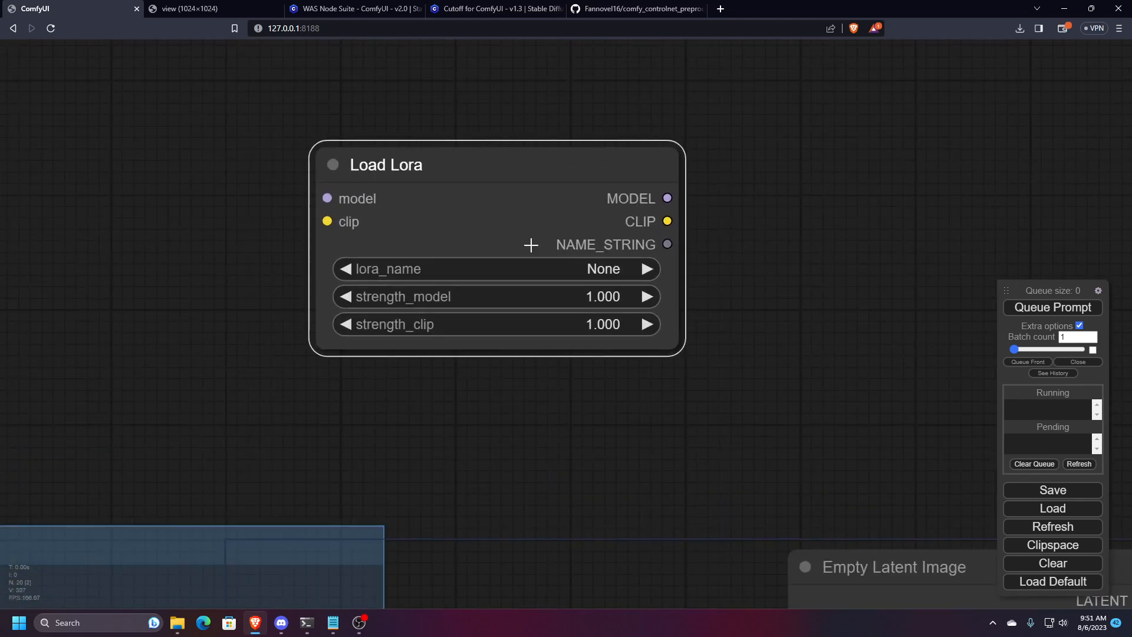
pyautogui.scroll(-6, 538, 292)
pyautogui.moveTo(514, 407); pyautogui.dragTo(568, 99)
pyautogui.click(314, 475)
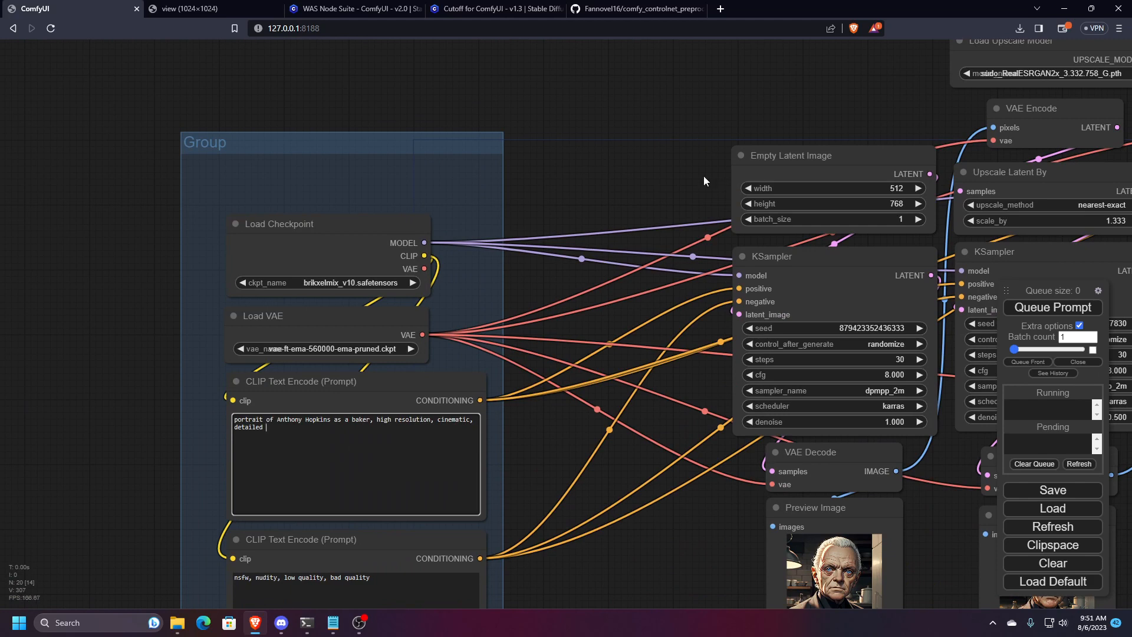
pyautogui.scroll(-4, 628, 150)
pyautogui.moveTo(628, 151); pyautogui.dragTo(634, 259)
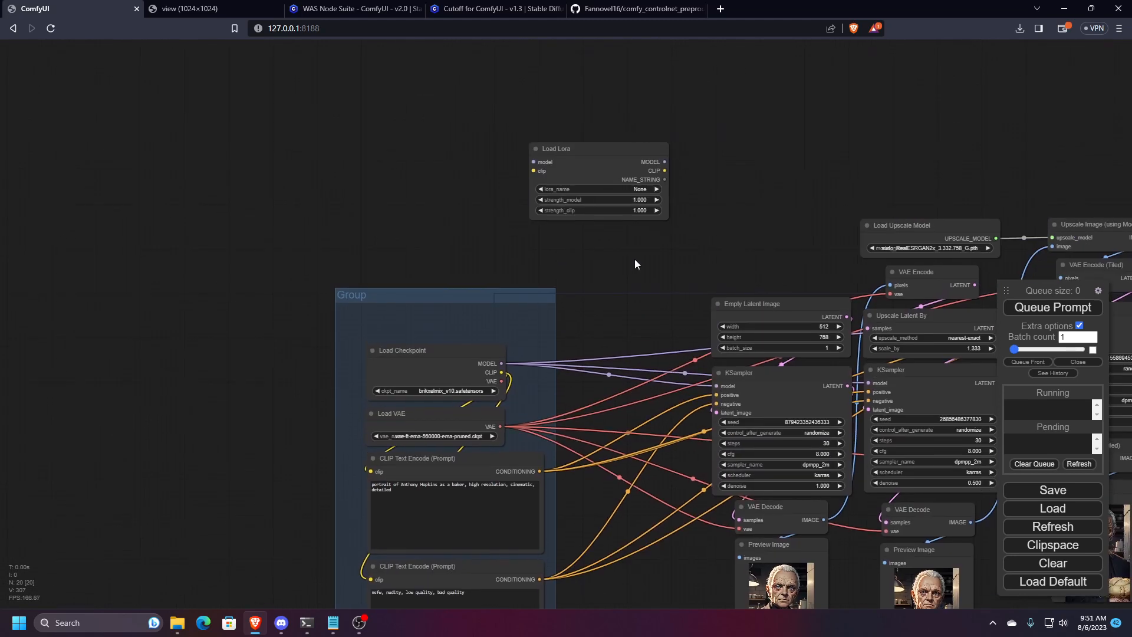
pyautogui.scroll(4, 616, 133)
pyautogui.scroll(5, 618, 145)
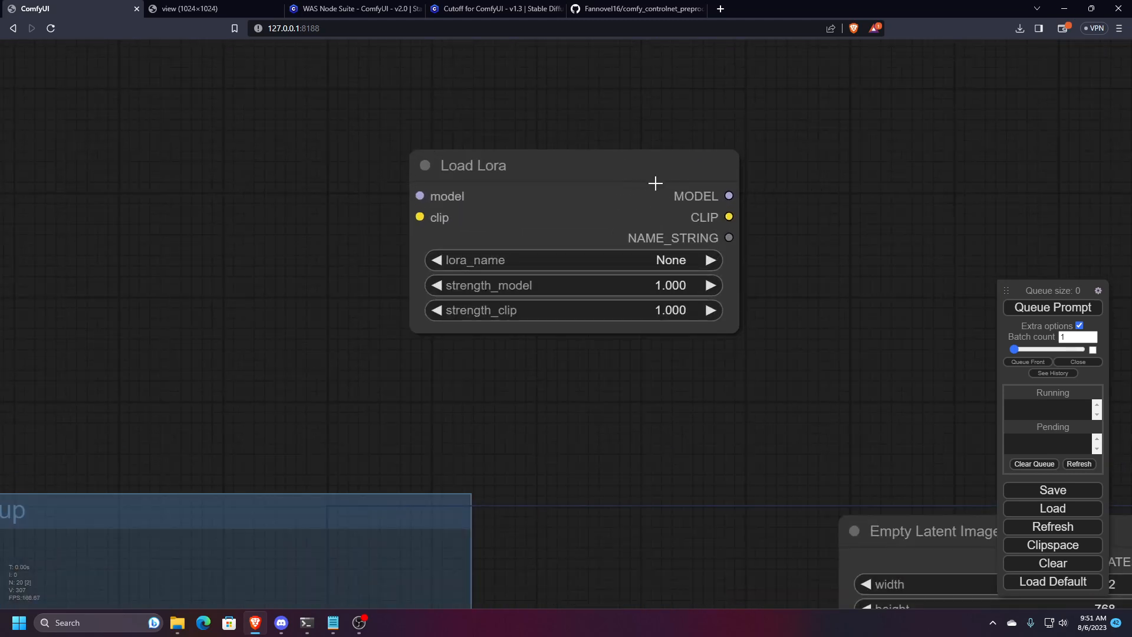
# - View the Load Lora node's lora_name choices, and open ComfyUI's models\loras folder in File Explorer
pyautogui.click(668, 261)
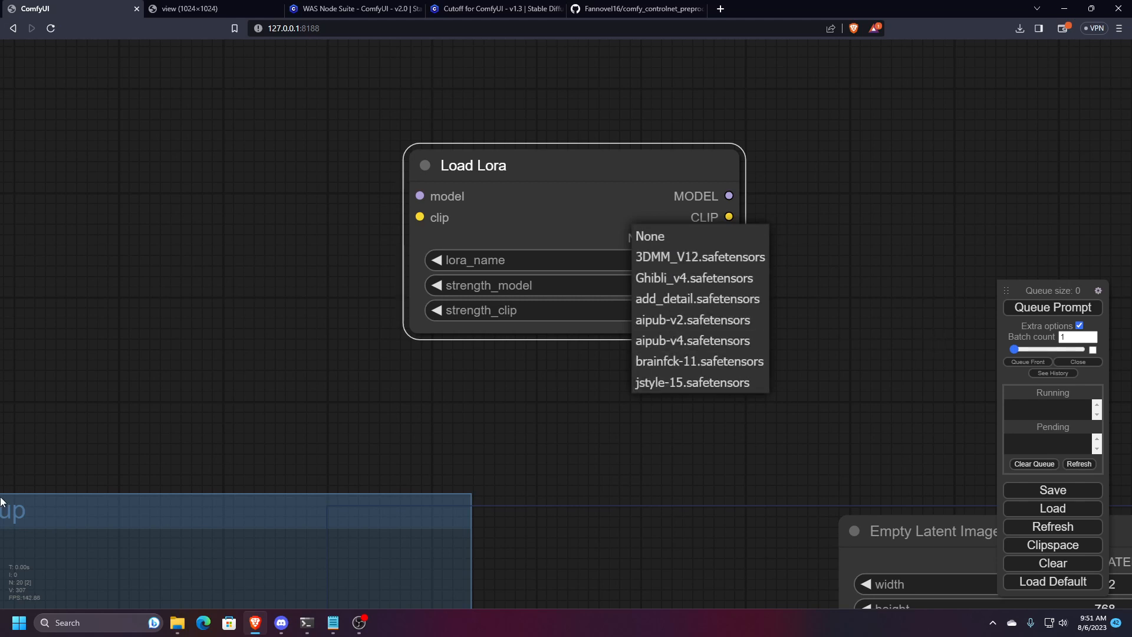
pyautogui.moveTo(0, 76); pyautogui.dragTo(513, 153)
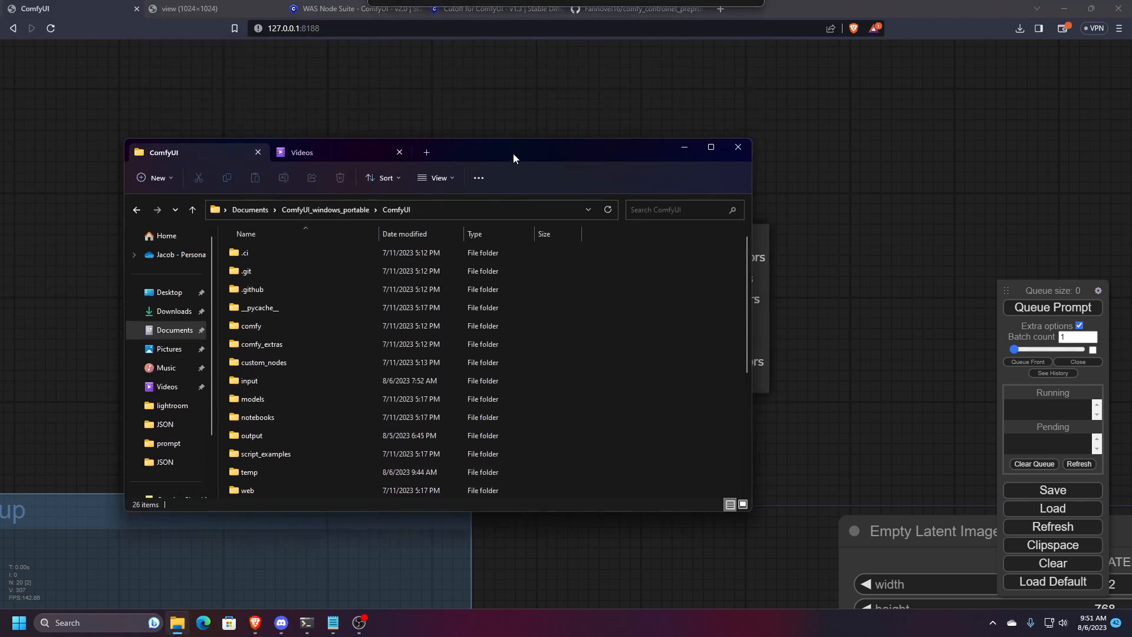
pyautogui.doubleClick(254, 399)
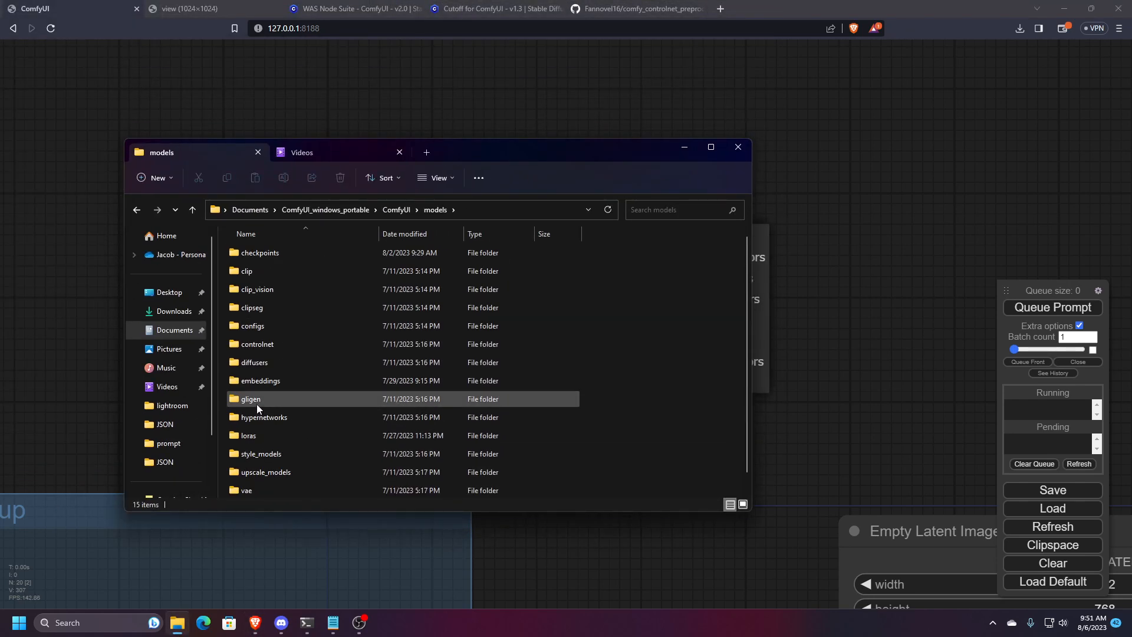
pyautogui.doubleClick(248, 434)
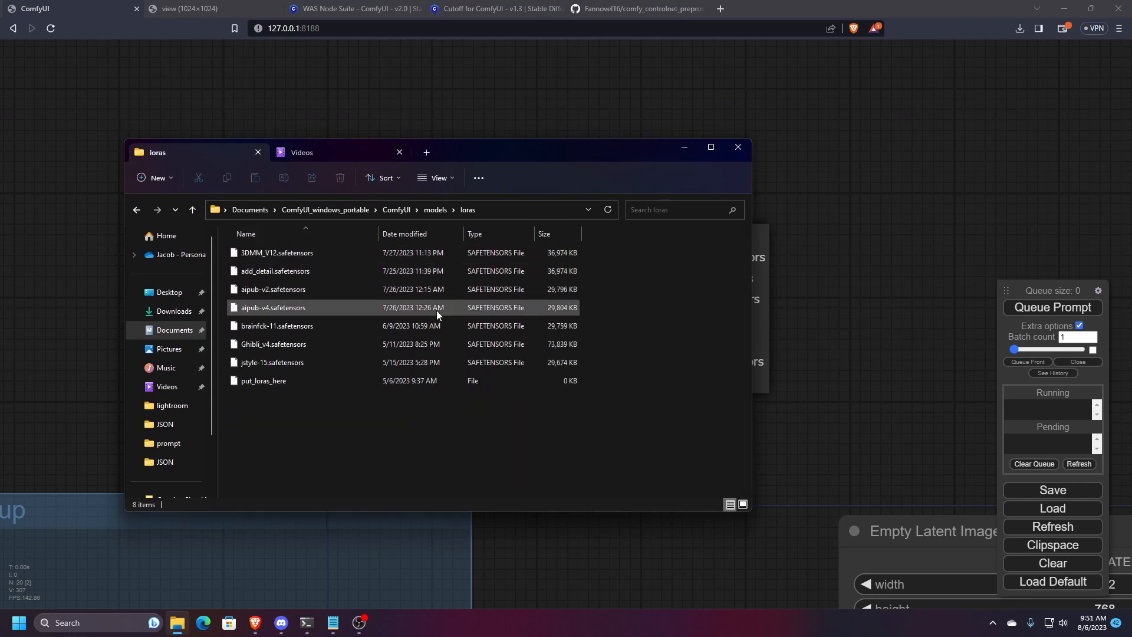
# - Close the loras folder window, set the Load Lora node's lora_name to aipub-v4.safetensors, and move the node nearer to the samplers
pyautogui.click(737, 147)
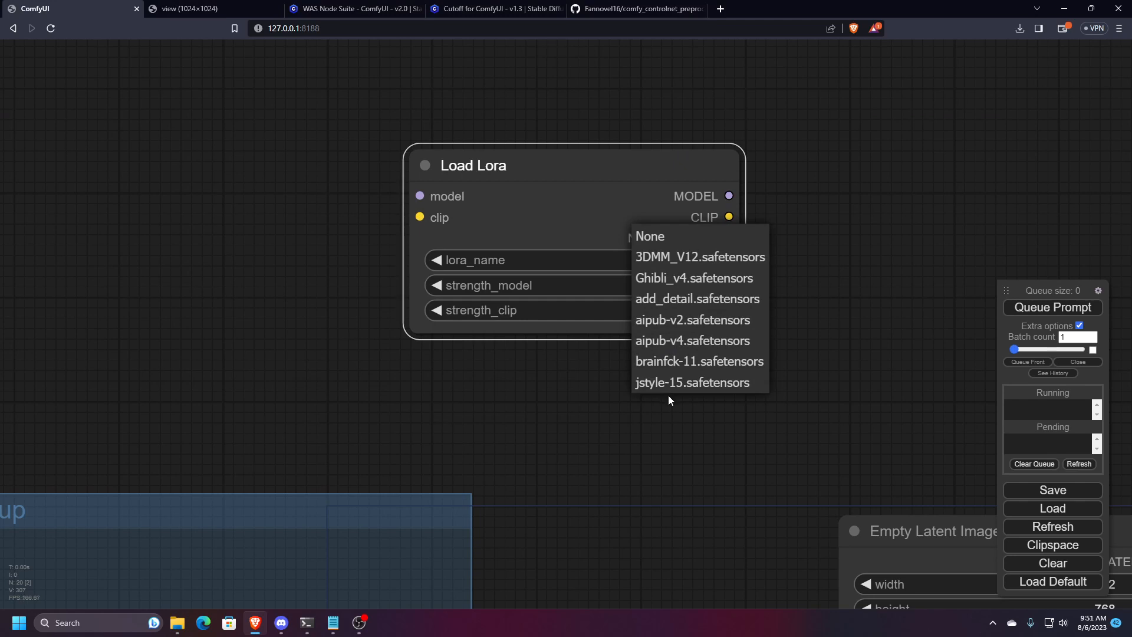
pyautogui.click(659, 300)
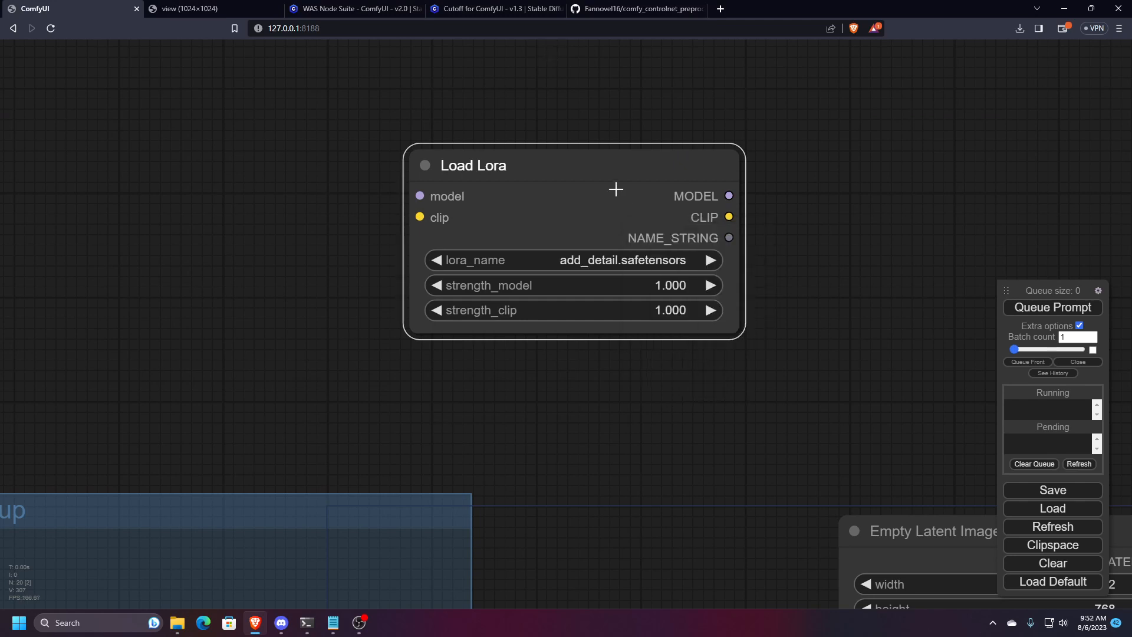
pyautogui.click(613, 258)
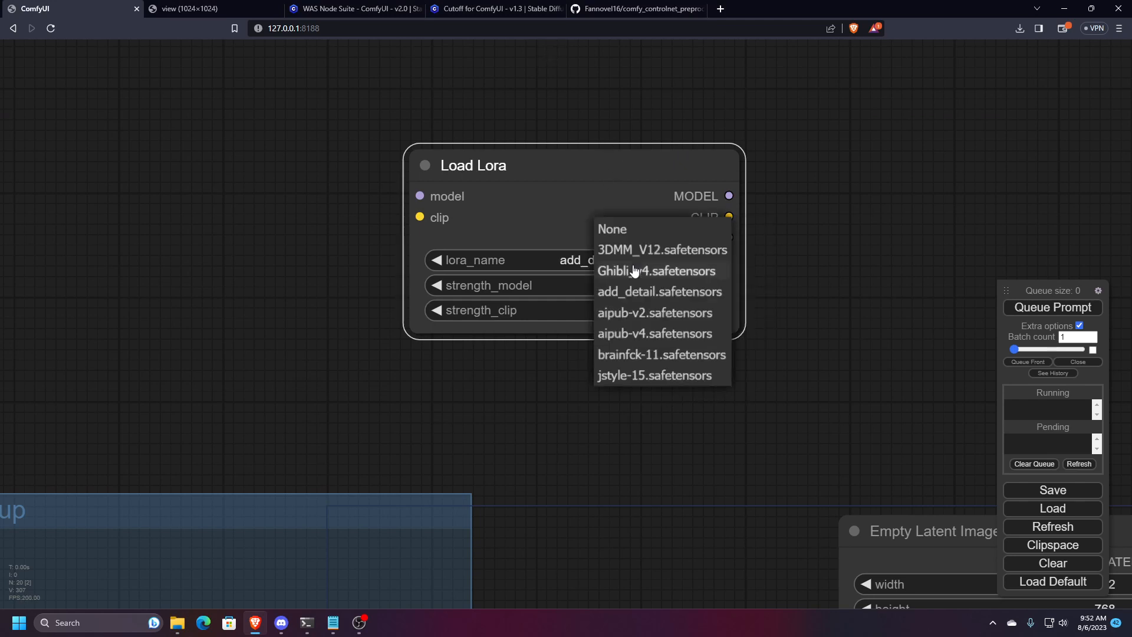
pyautogui.click(646, 334)
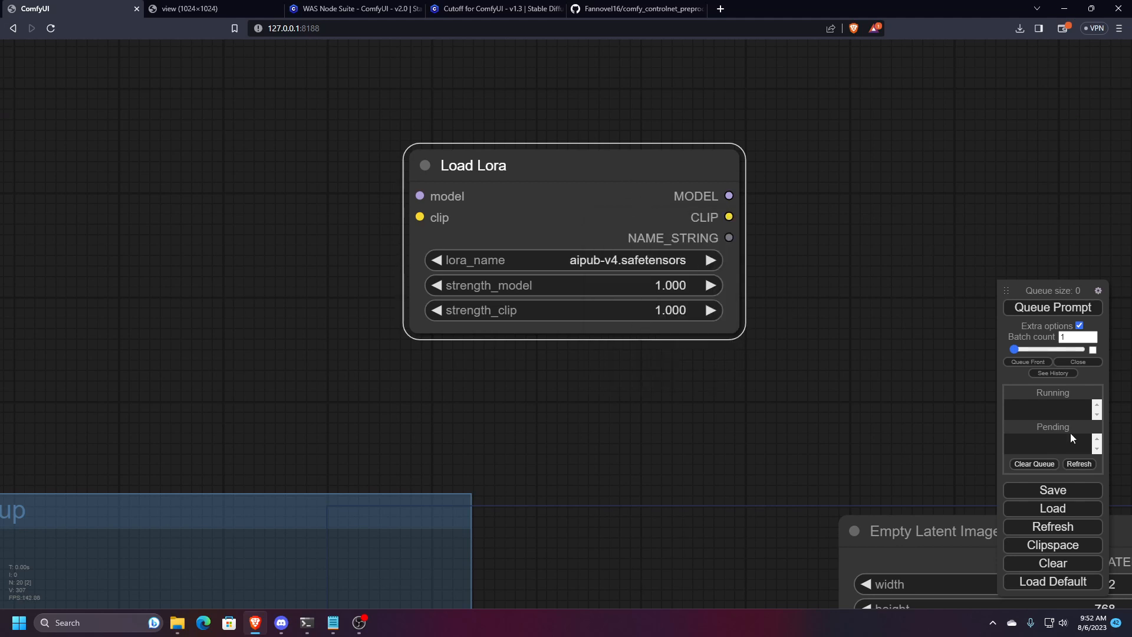
pyautogui.scroll(-4, 844, 318)
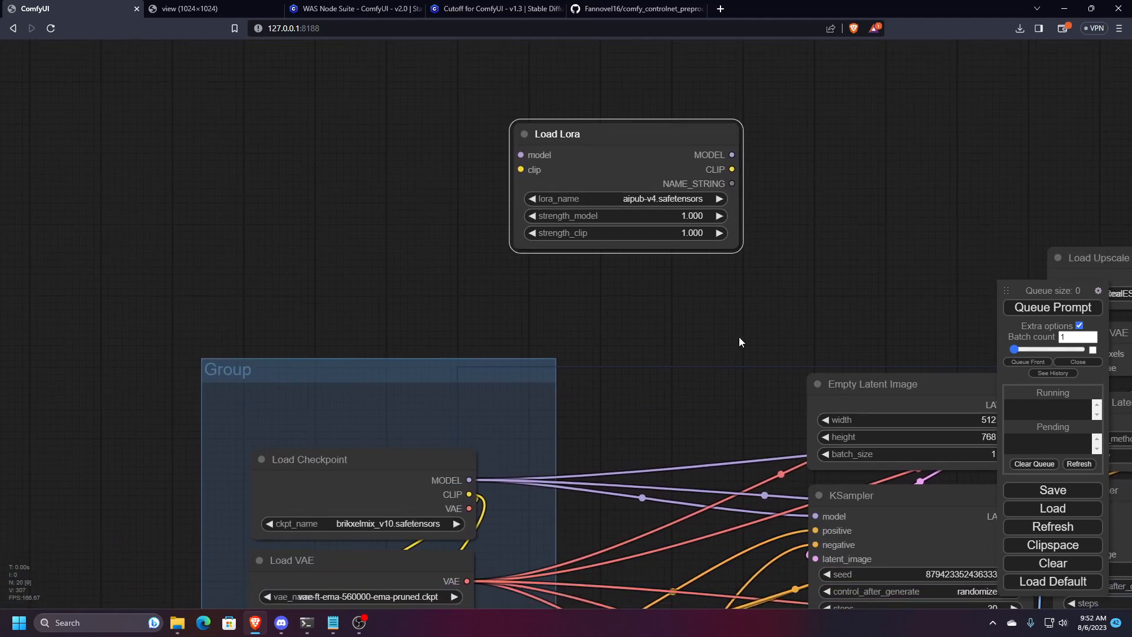
pyautogui.moveTo(738, 337); pyautogui.dragTo(738, 312)
pyautogui.moveTo(672, 120); pyautogui.dragTo(731, 193)
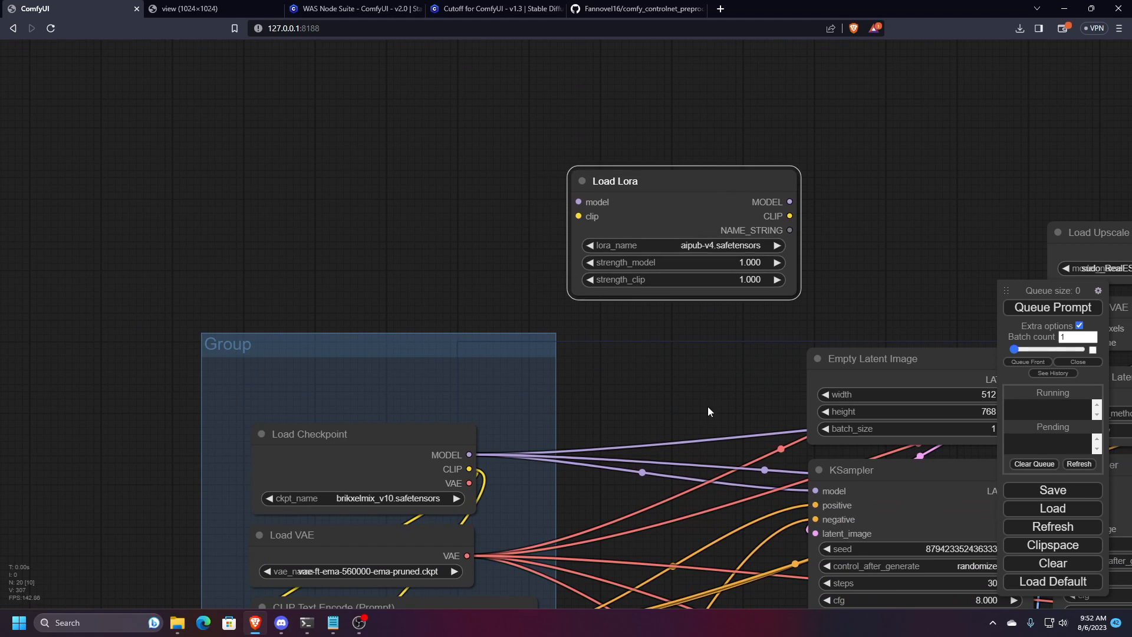
# - Disconnect the model inputs of all three KSampler nodes from the Load Checkpoint node
pyautogui.moveTo(707, 406); pyautogui.dragTo(646, 203)
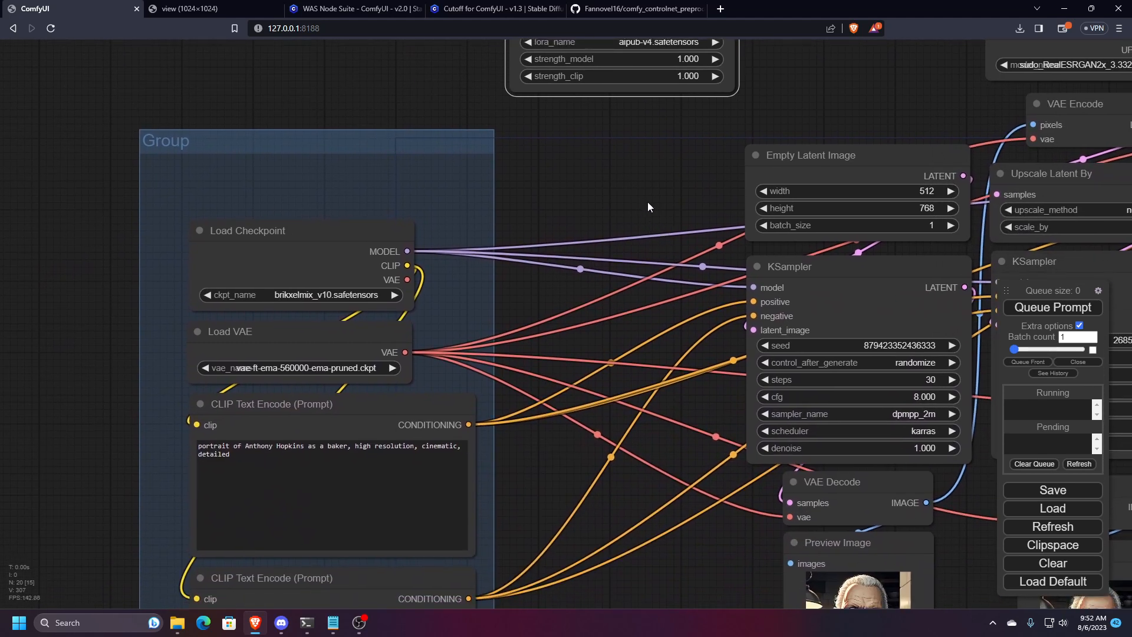
pyautogui.moveTo(593, 178); pyautogui.dragTo(573, 296)
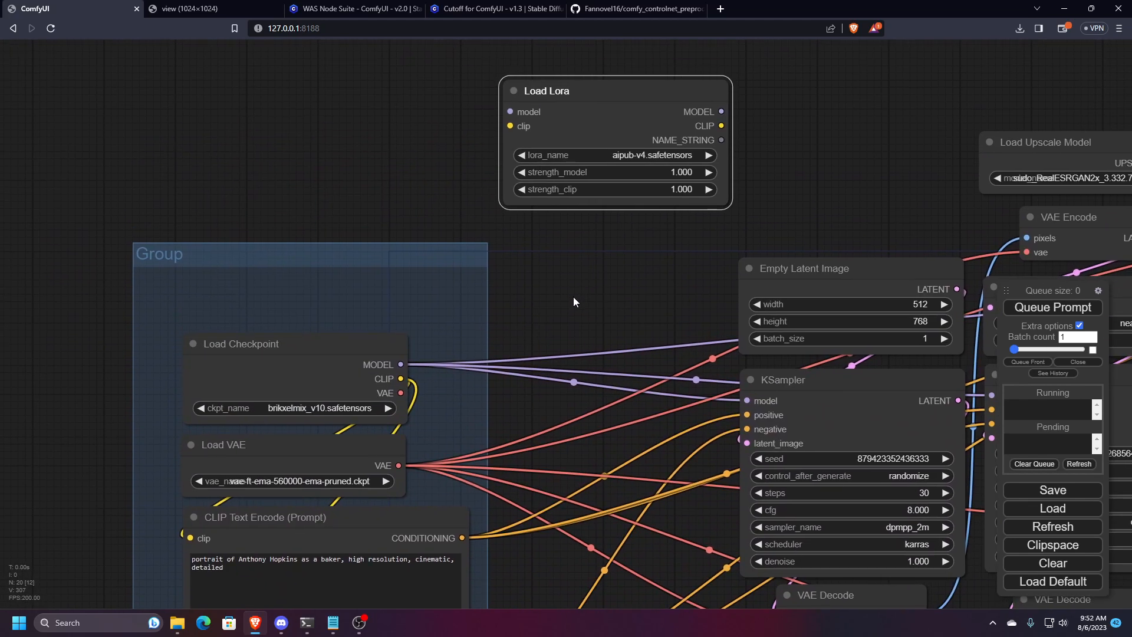
pyautogui.scroll(-4, 668, 372)
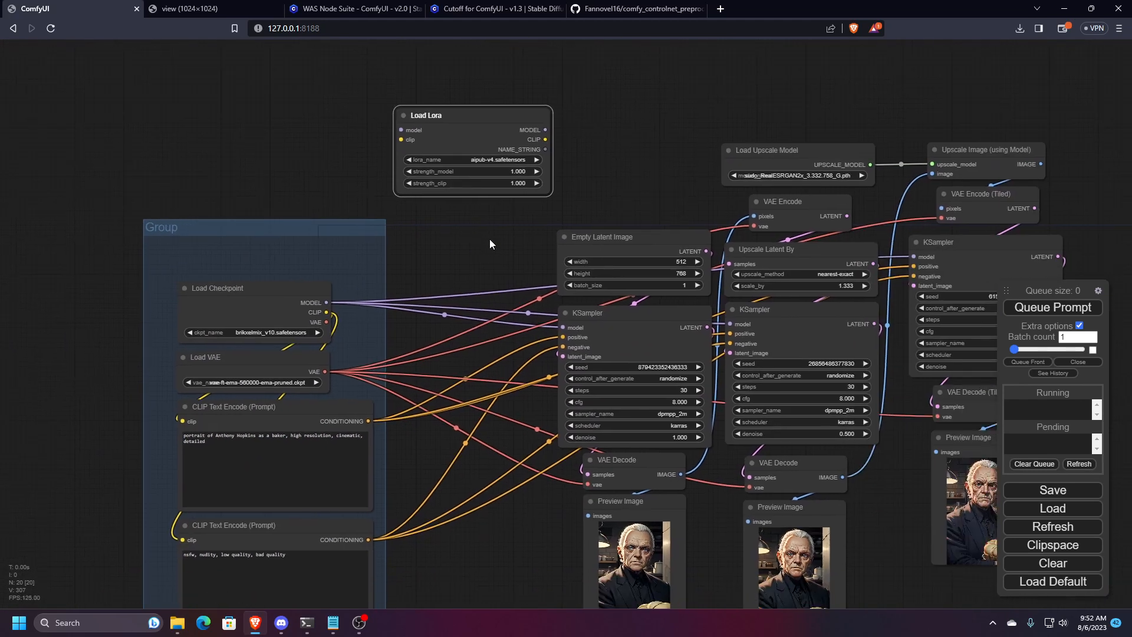
pyautogui.moveTo(560, 325); pyautogui.dragTo(412, 241)
pyautogui.click(500, 246)
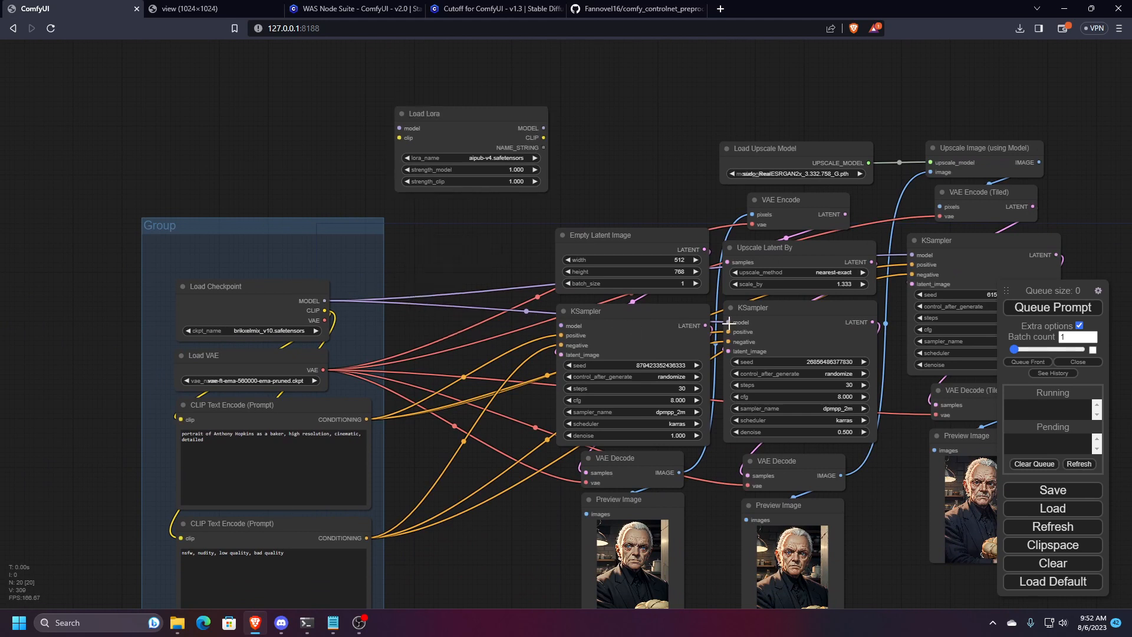
pyautogui.moveTo(730, 323); pyautogui.dragTo(482, 262)
pyautogui.moveTo(912, 255); pyautogui.dragTo(408, 211)
pyautogui.click(491, 383)
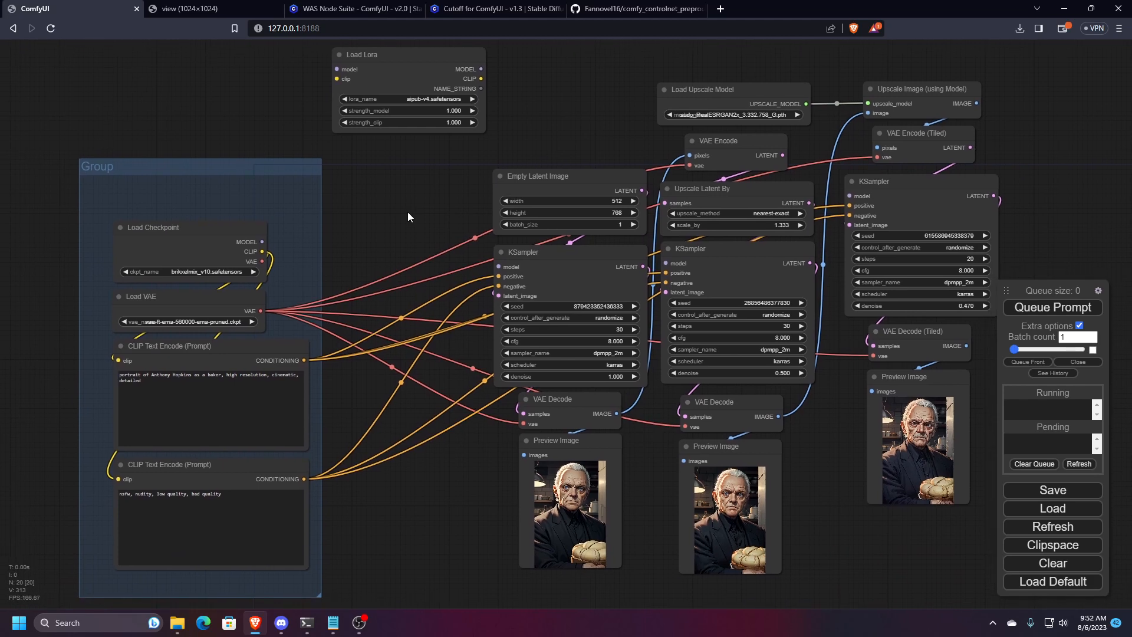
# - Disconnect the clip inputs of both CLIP Text Encode nodes from the Load Checkpoint node
pyautogui.scroll(-2, 418, 210)
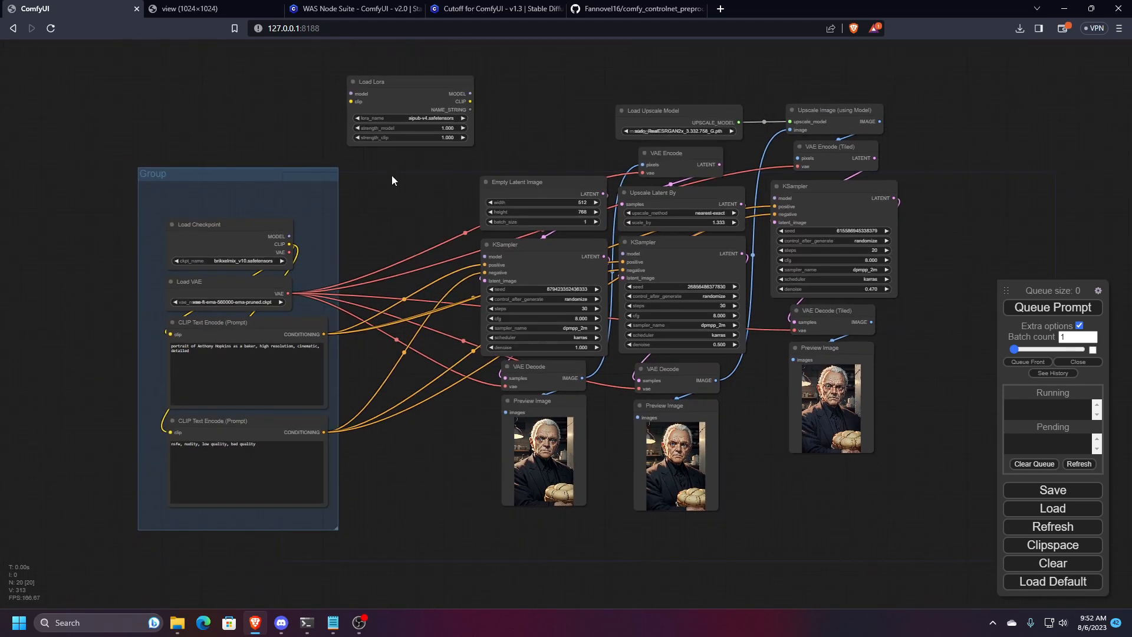
pyautogui.moveTo(289, 244); pyautogui.dragTo(170, 334)
pyautogui.moveTo(390, 237); pyautogui.dragTo(512, 245)
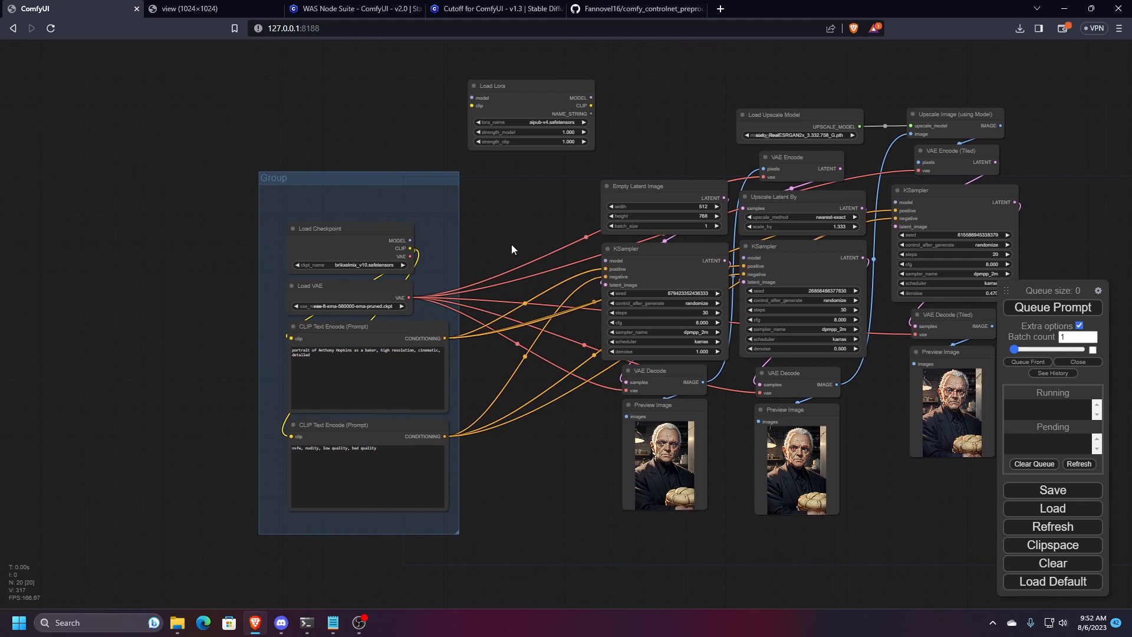
pyautogui.scroll(1, 506, 244)
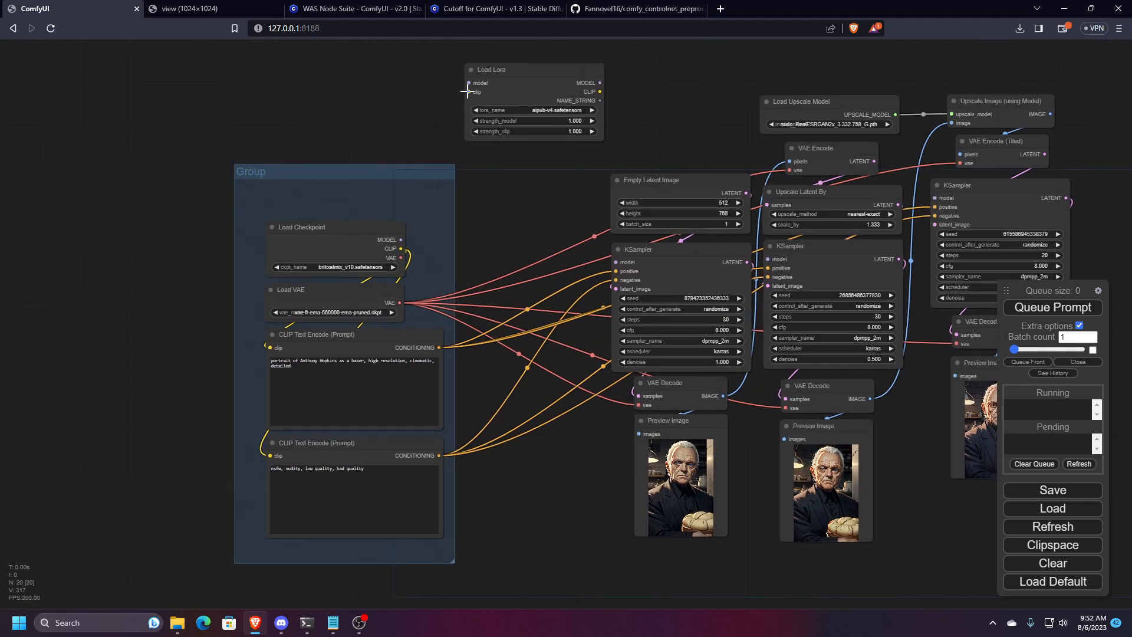
pyautogui.moveTo(270, 347); pyautogui.dragTo(423, 213)
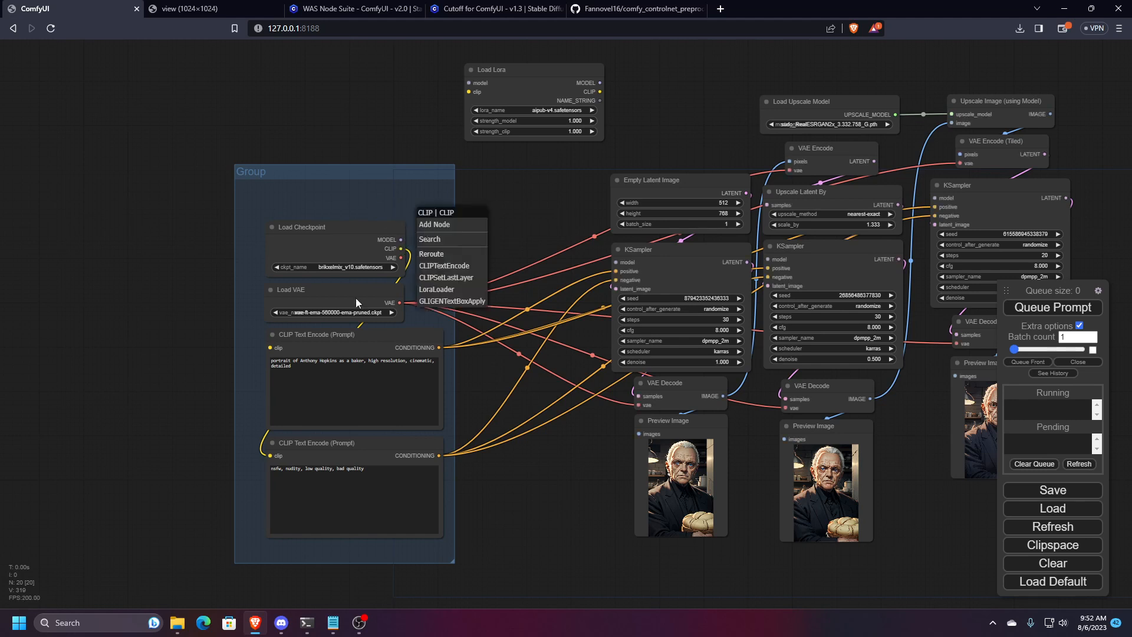
pyautogui.moveTo(270, 455); pyautogui.dragTo(243, 320)
pyautogui.click(238, 236)
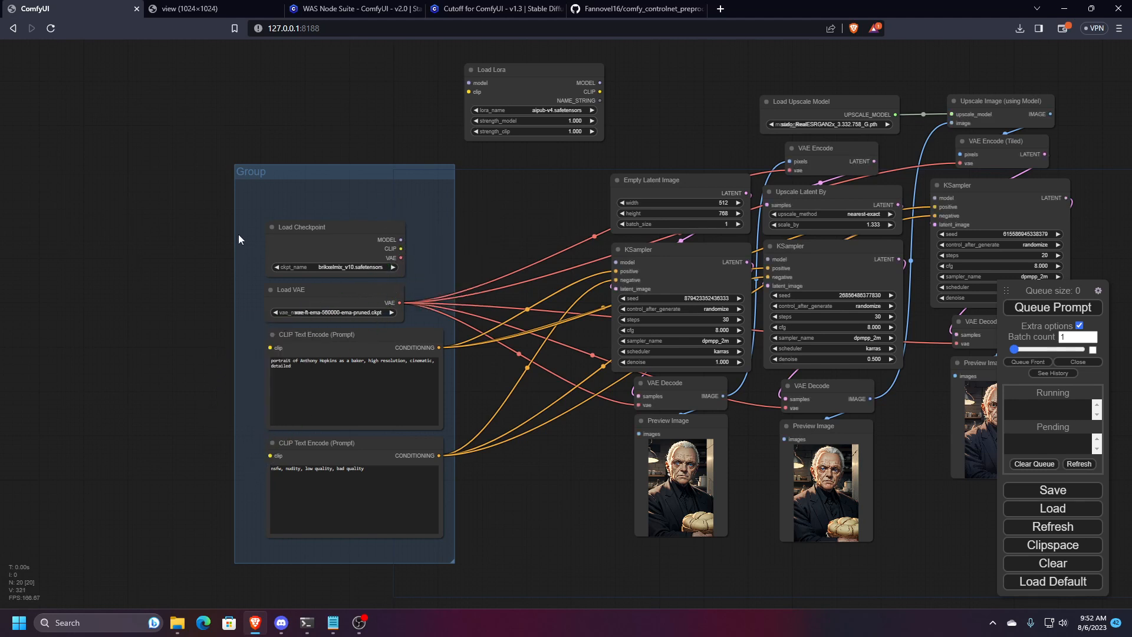
# - Route Load Checkpoint's CLIP output through Load Lora to both CLIP Text Encode nodes, moving Load Lora above the group
pyautogui.moveTo(469, 92); pyautogui.dragTo(401, 248)
pyautogui.moveTo(509, 83); pyautogui.dragTo(362, 90)
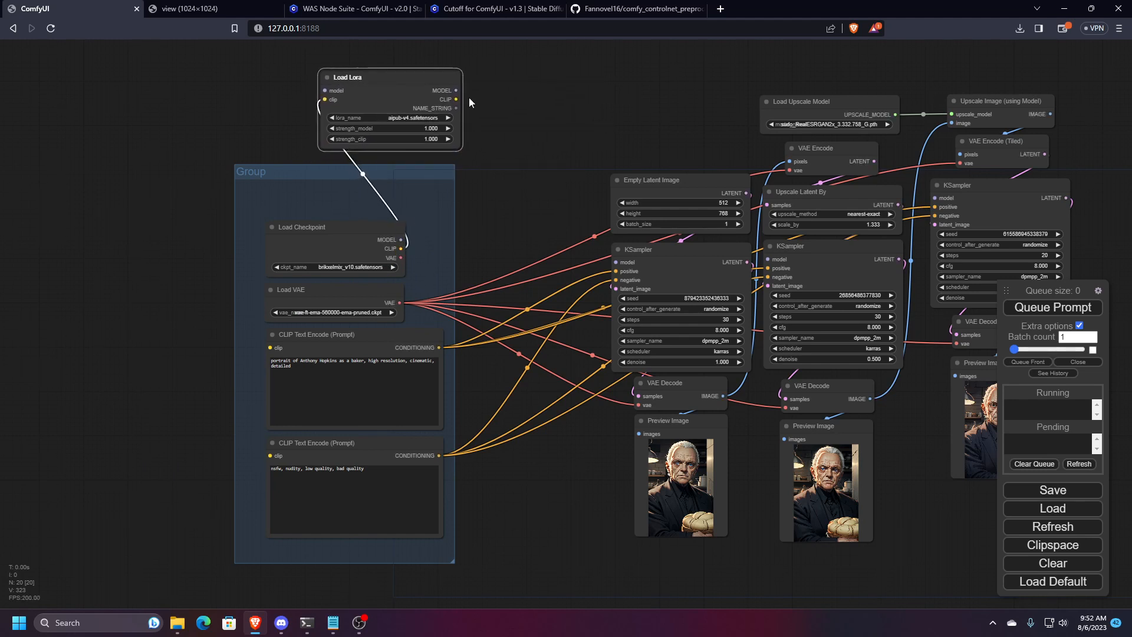
pyautogui.moveTo(455, 101); pyautogui.dragTo(270, 347)
pyautogui.moveTo(264, 453); pyautogui.dragTo(459, 100)
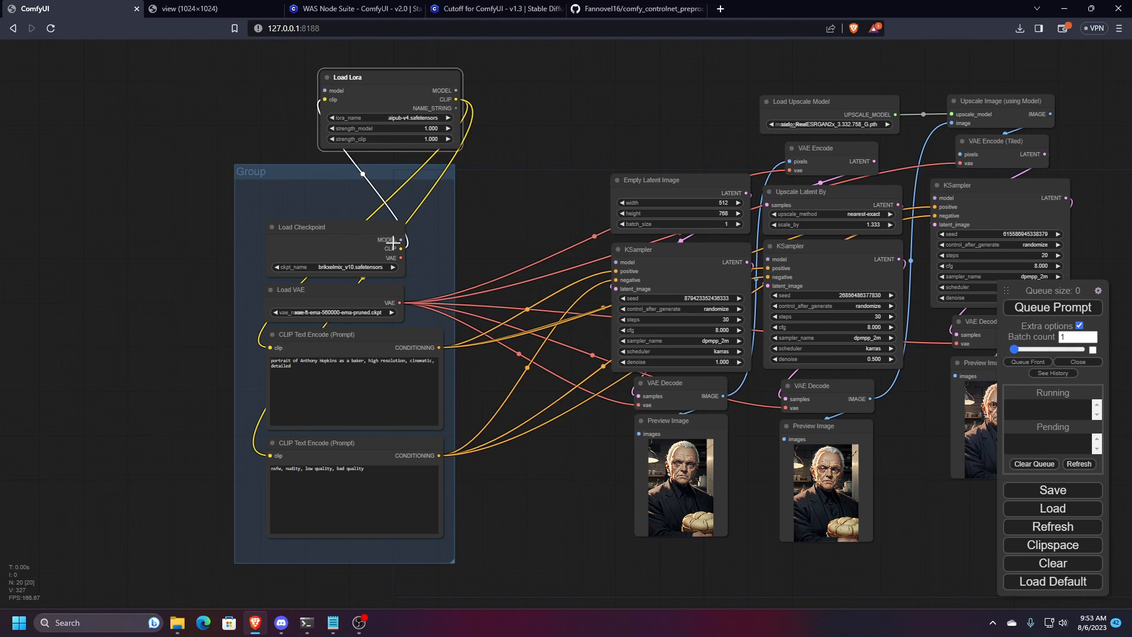
# - Connect Load Checkpoint's MODEL output to Load Lora's model input, and shift Load Lora over the group's upper-right corner
pyautogui.moveTo(400, 240)
pyautogui.mouseDown()
pyautogui.moveTo(372, 227)
pyautogui.moveTo(403, 239)
pyautogui.mouseUp()
pyautogui.moveTo(400, 76); pyautogui.dragTo(543, 66)
pyautogui.moveTo(400, 239)
pyautogui.mouseDown()
pyautogui.moveTo(444, 88)
pyautogui.moveTo(471, 77)
pyautogui.moveTo(443, 67)
pyautogui.mouseUp()
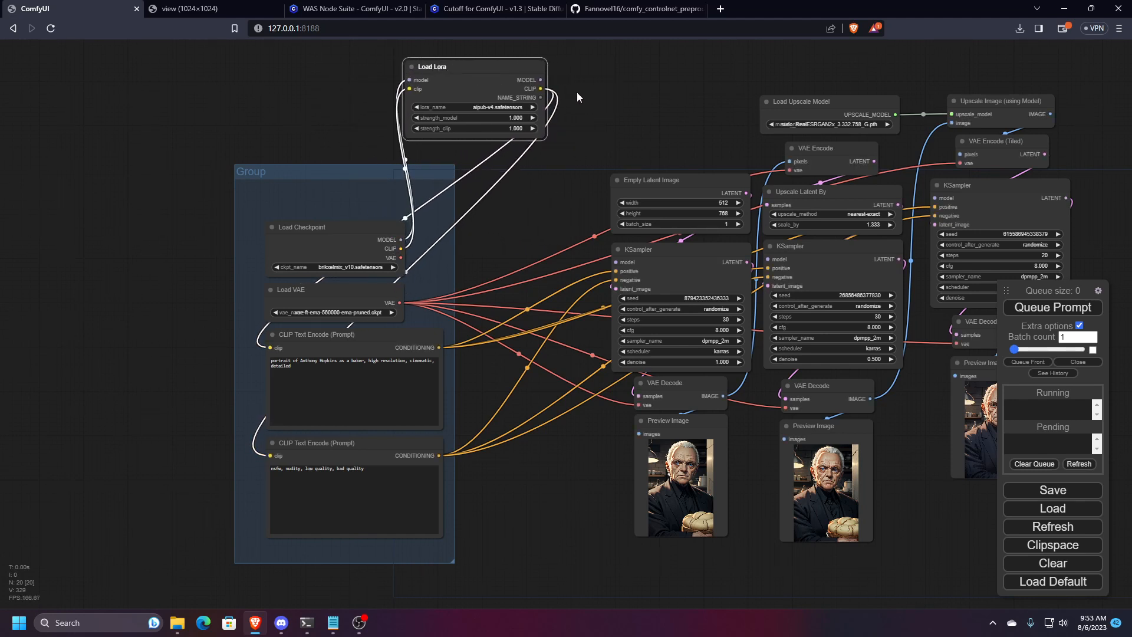
# - Connect Load Lora's MODEL output directly to the model inputs of all three KSampler nodes
pyautogui.moveTo(539, 79); pyautogui.dragTo(615, 261)
pyautogui.moveTo(768, 258); pyautogui.dragTo(540, 79)
pyautogui.moveTo(938, 198); pyautogui.dragTo(540, 80)
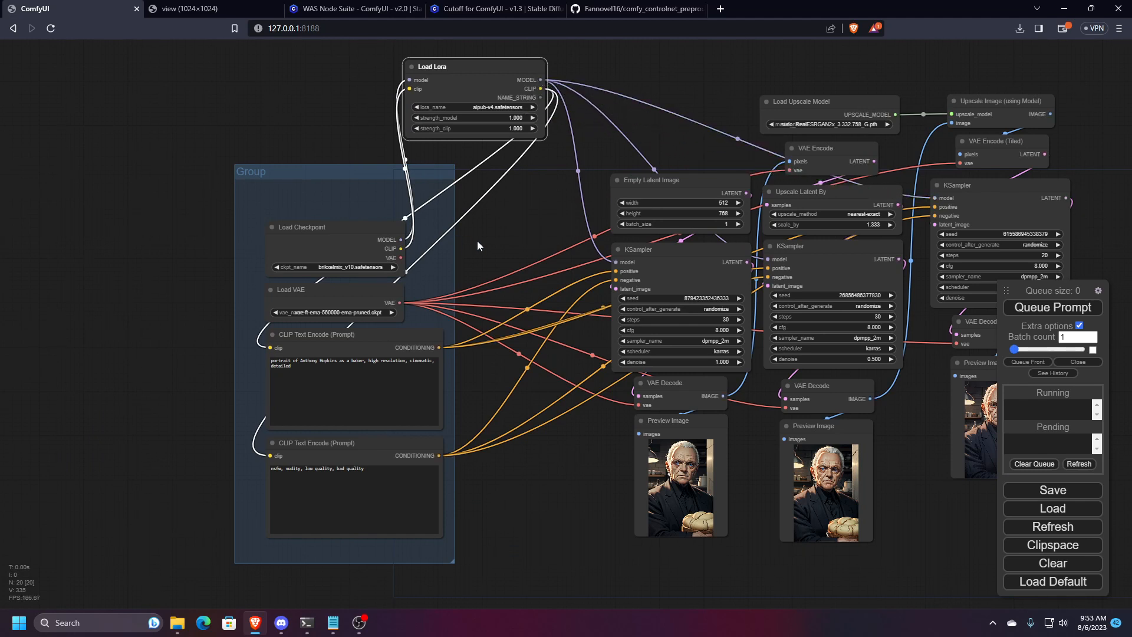
# - Remove the direct model links between Load Lora and the three KSampler nodes
pyautogui.moveTo(475, 231); pyautogui.dragTo(455, 251)
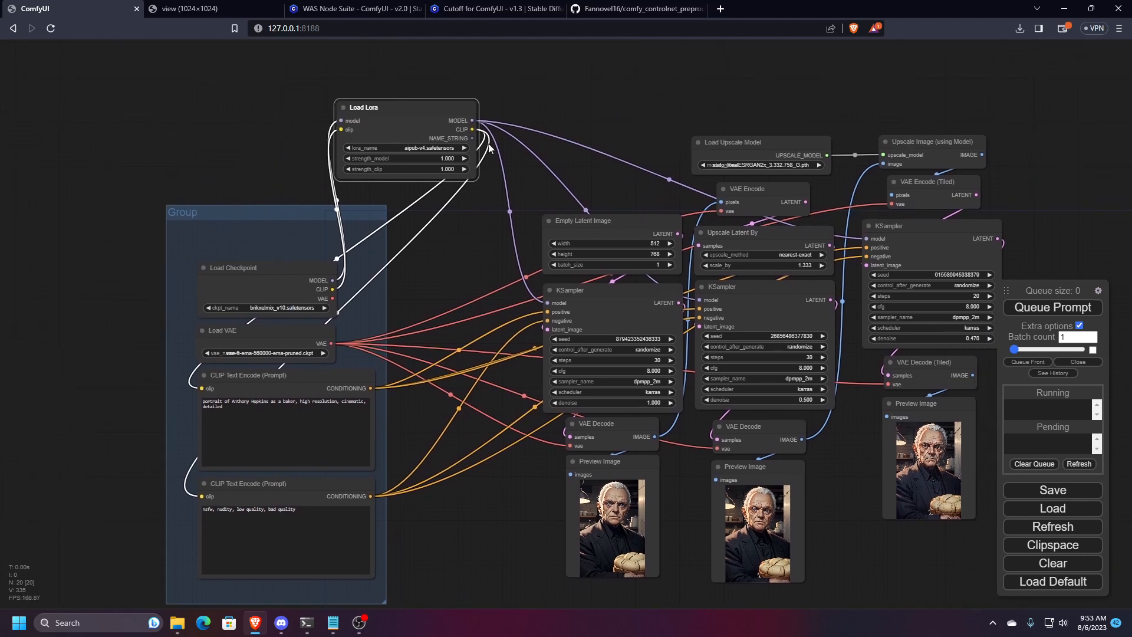
pyautogui.moveTo(547, 303); pyautogui.dragTo(493, 112)
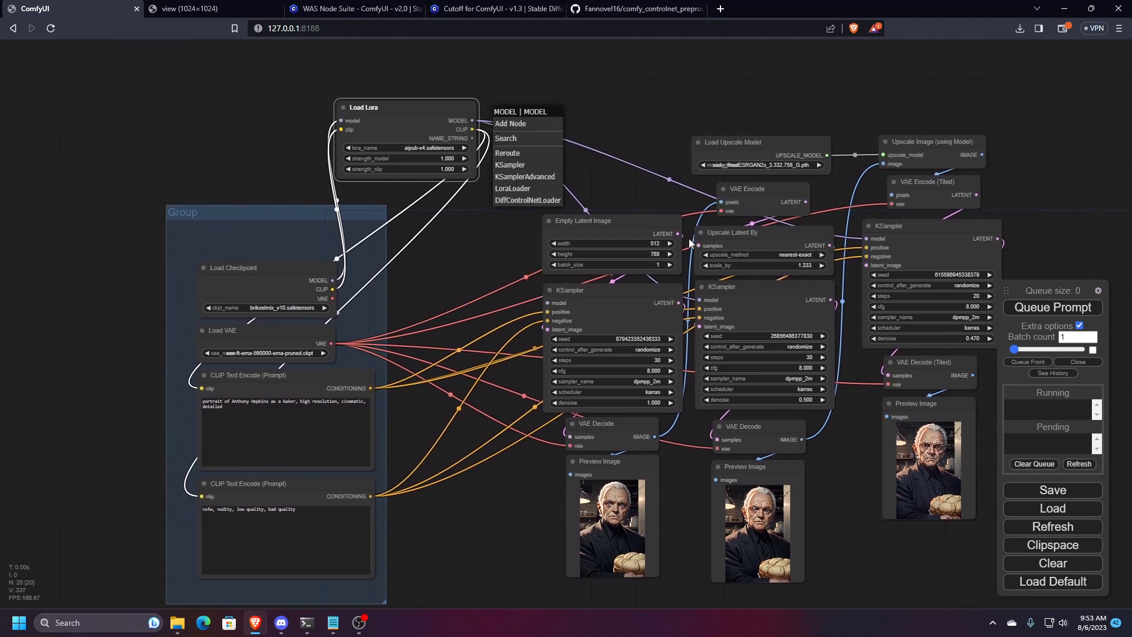
pyautogui.moveTo(699, 300); pyautogui.dragTo(554, 110)
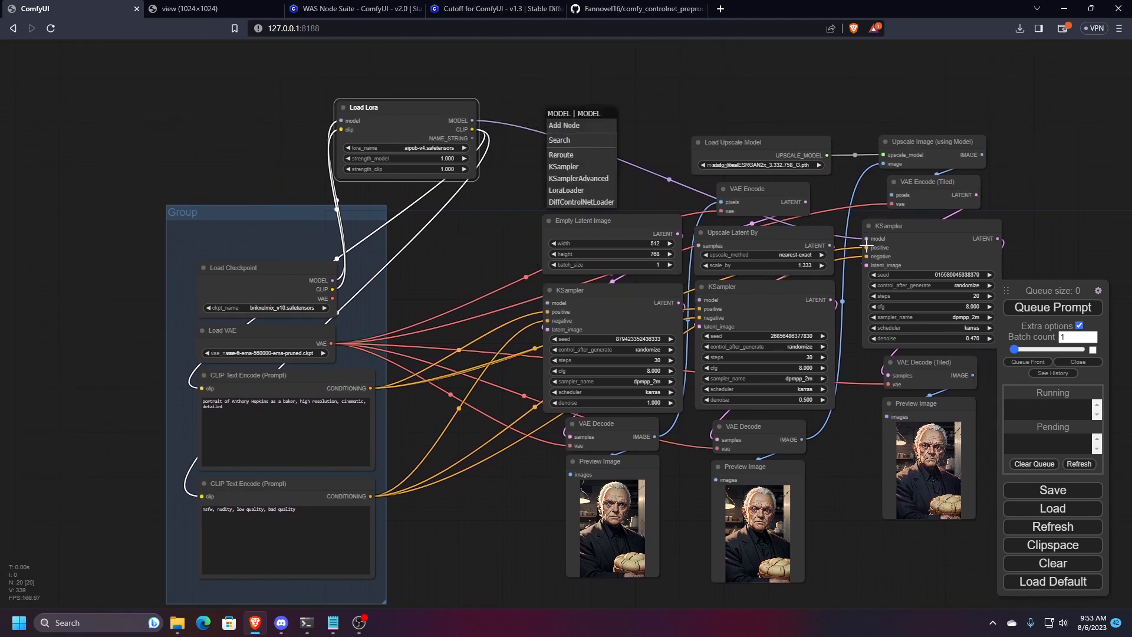
pyautogui.moveTo(865, 239); pyautogui.dragTo(552, 106)
pyautogui.click(479, 285)
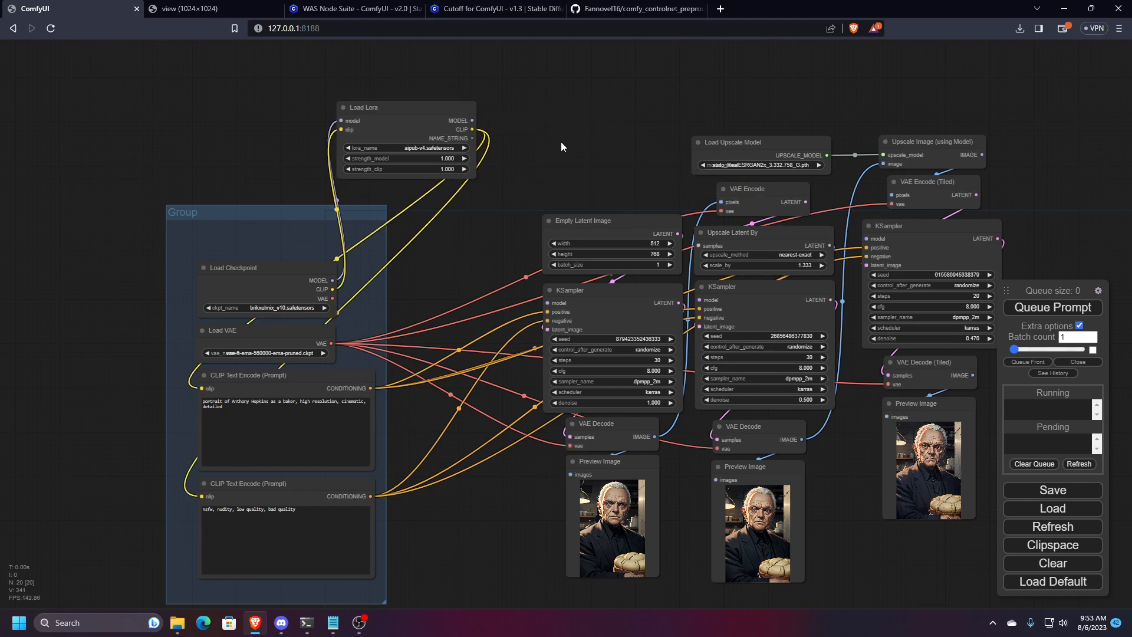
# - Search the nodes for "reroute", add a Reroute node between the group and the first KSampler, and feed it Load Lora's MODEL output
pyautogui.doubleClick(436, 246)
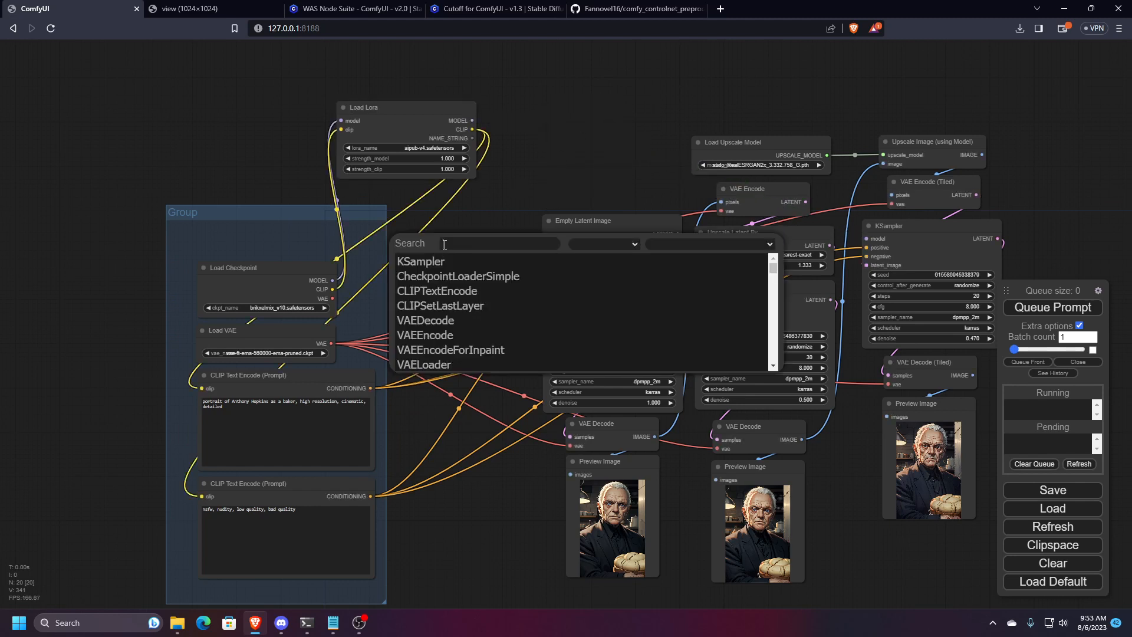
pyautogui.write('rero')
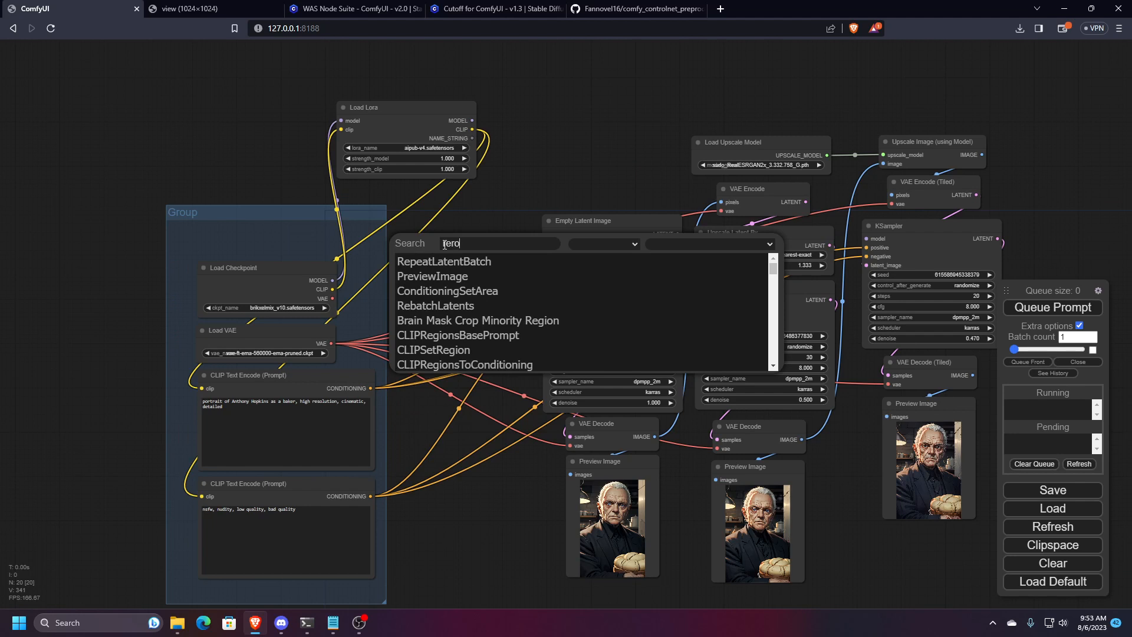
pyautogui.write('ute')
pyautogui.click(461, 266)
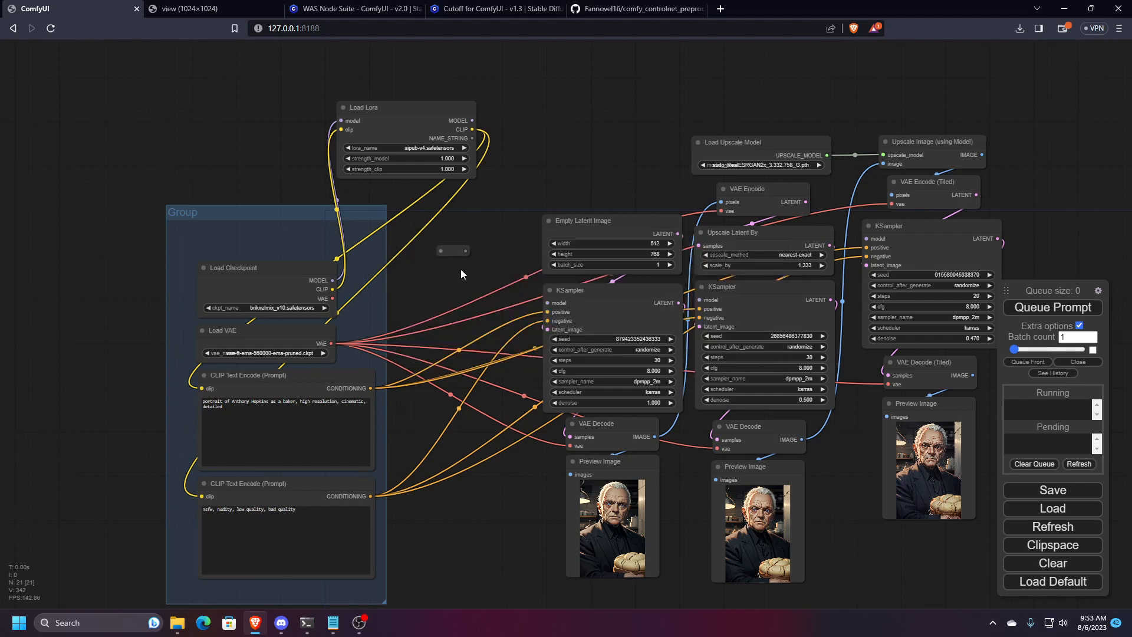
pyautogui.moveTo(448, 251); pyautogui.dragTo(472, 121)
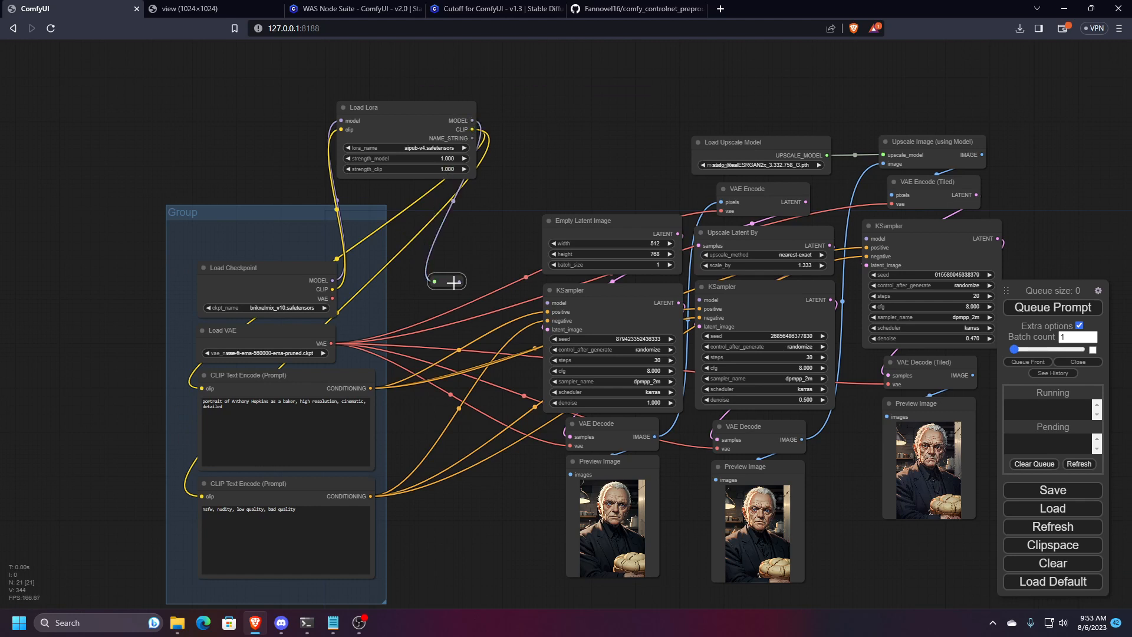
# - Connect the Reroute node's output to the model inputs of all three KSampler nodes, adjusting the Reroute node's position beside the first one
pyautogui.moveTo(460, 281); pyautogui.dragTo(536, 291)
pyautogui.moveTo(447, 282); pyautogui.dragTo(455, 307)
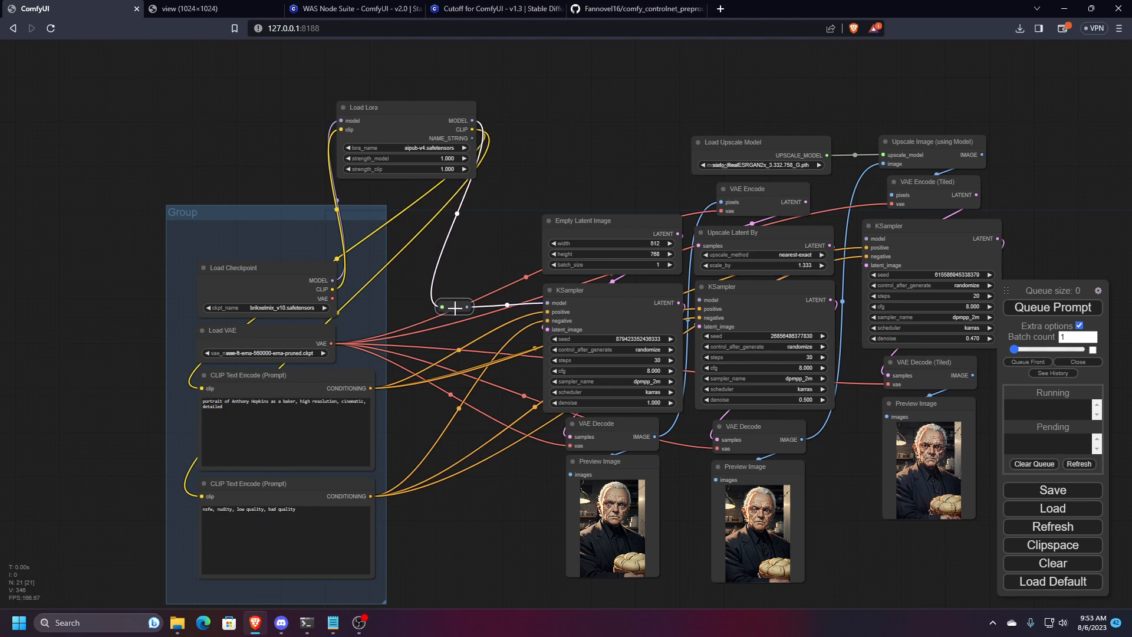
pyautogui.moveTo(699, 300); pyautogui.dragTo(469, 305)
pyautogui.moveTo(865, 238); pyautogui.dragTo(482, 287)
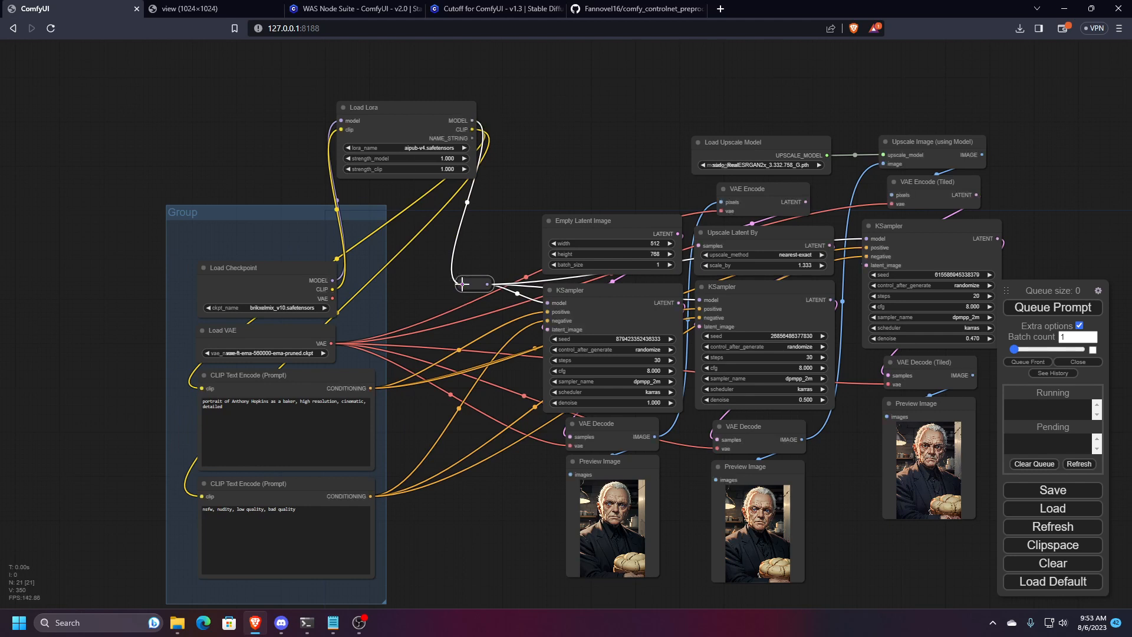
# - Detach the Reroute node from Load Lora and feed it directly from Load Checkpoint's MODEL output
pyautogui.moveTo(462, 284); pyautogui.dragTo(467, 126)
pyautogui.moveTo(462, 284); pyautogui.dragTo(304, 278)
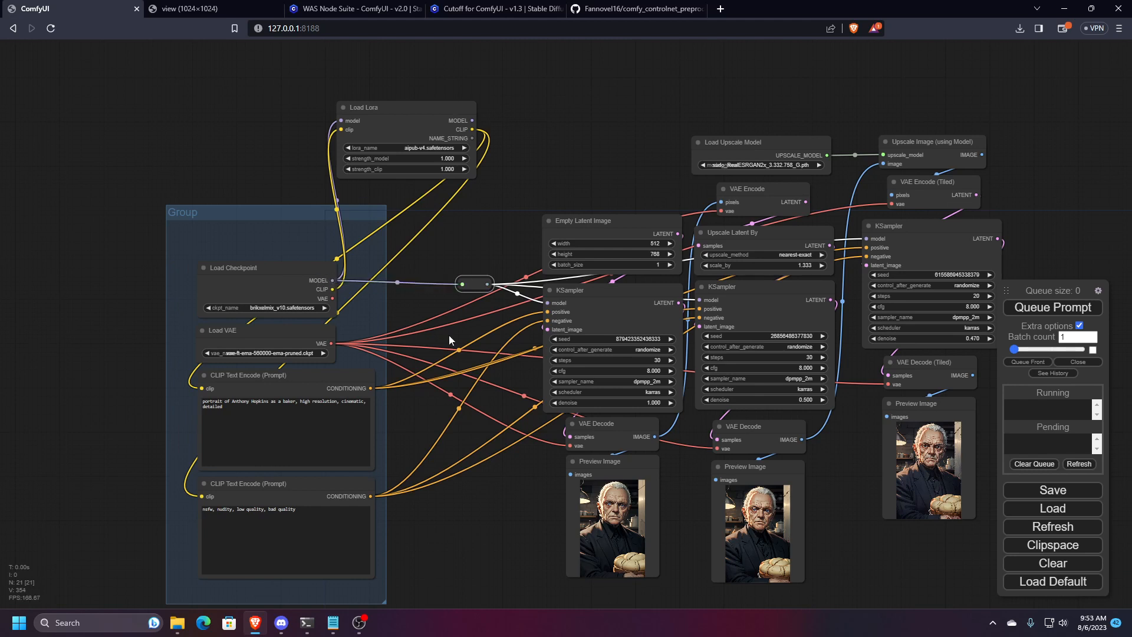
pyautogui.moveTo(482, 283); pyautogui.dragTo(471, 232)
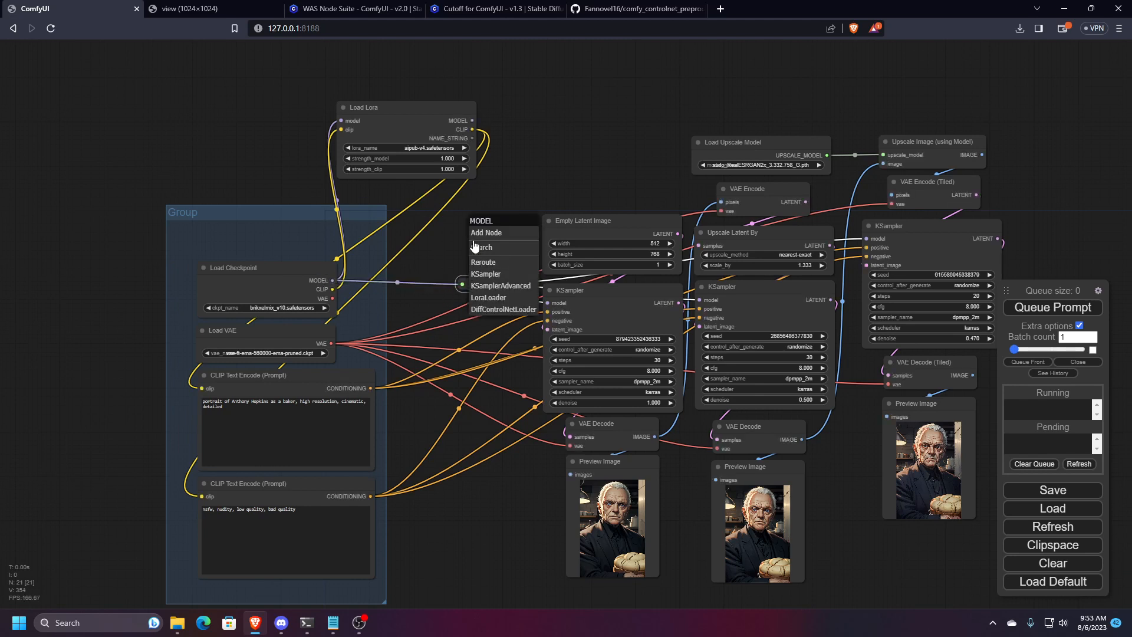
pyautogui.click(456, 259)
# - Switch the Reroute node's input back to Load Lora's MODEL output
pyautogui.moveTo(472, 285); pyautogui.dragTo(472, 121)
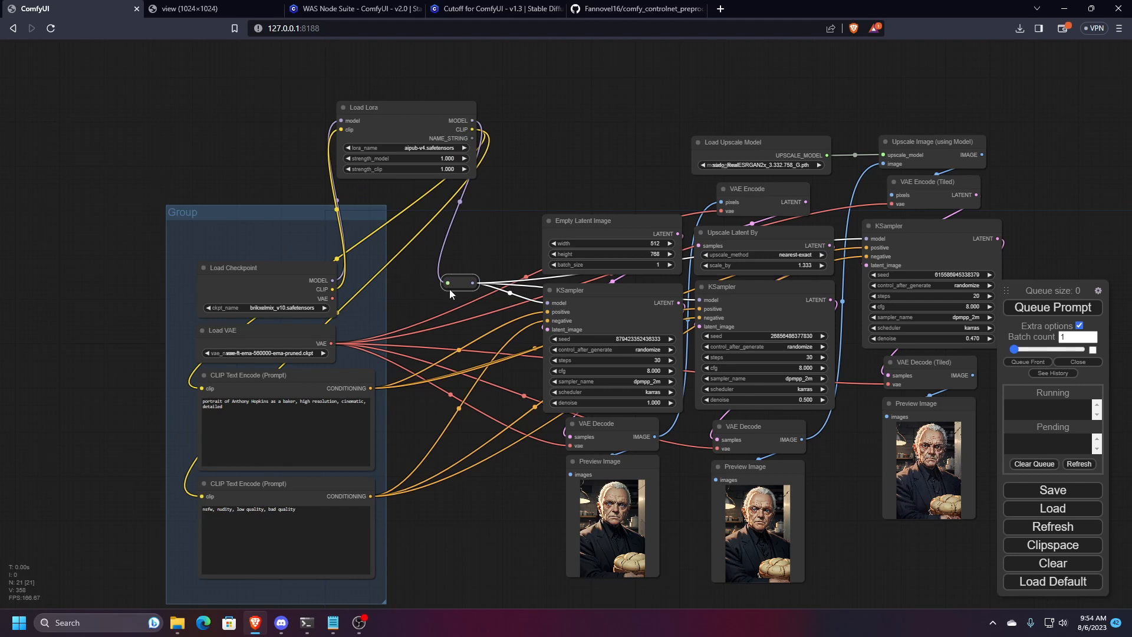
pyautogui.moveTo(448, 283)
pyautogui.mouseDown()
pyautogui.moveTo(443, 158)
pyautogui.moveTo(449, 283)
pyautogui.mouseUp()
pyautogui.moveTo(463, 292)
pyautogui.mouseDown()
pyautogui.moveTo(462, 264)
pyautogui.moveTo(462, 286)
pyautogui.mouseUp()
# - Select the Load VAE node and examine its links to the VAE encode and decode nodes
pyautogui.moveTo(494, 236); pyautogui.dragTo(492, 150)
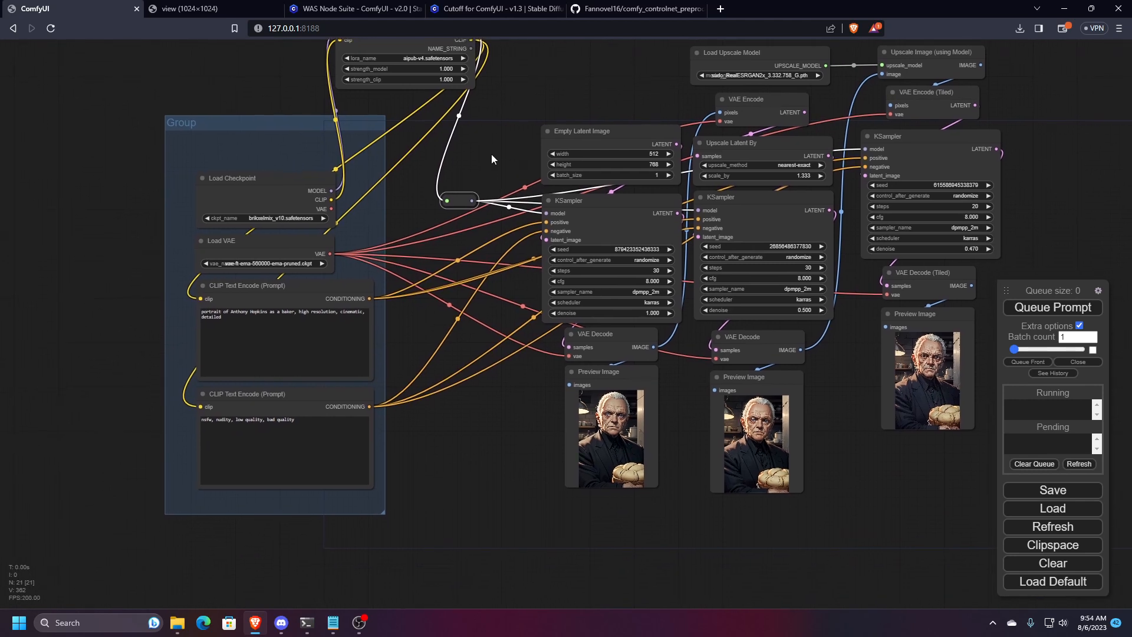
pyautogui.moveTo(281, 245)
pyautogui.mouseDown()
pyautogui.moveTo(455, 540)
pyautogui.moveTo(285, 244)
pyautogui.mouseUp()
pyautogui.moveTo(424, 473); pyautogui.dragTo(320, 505)
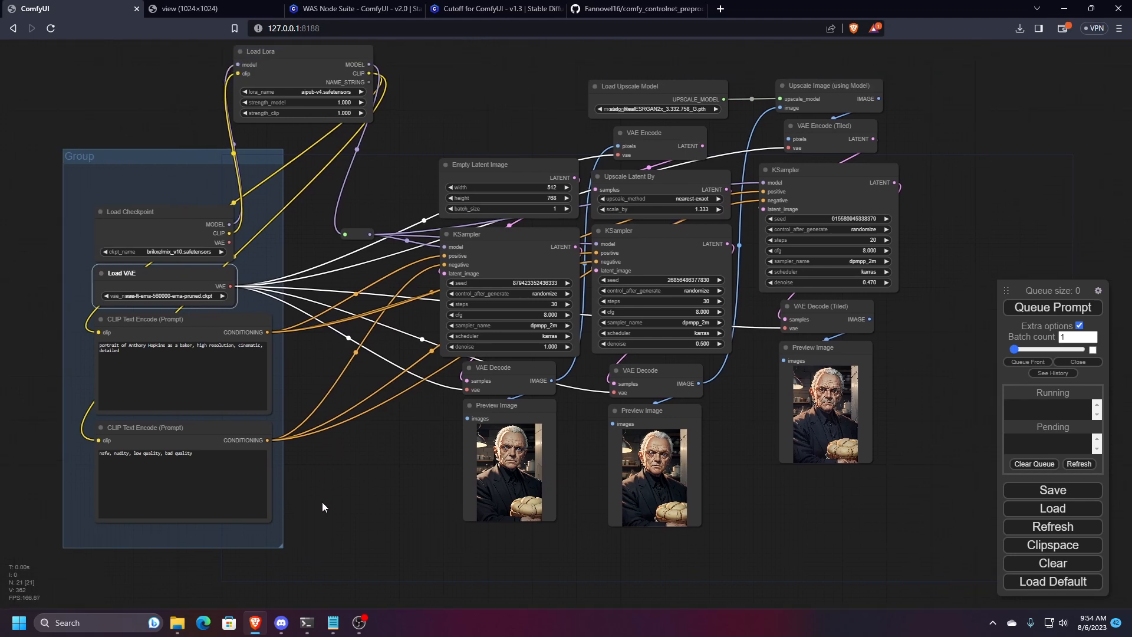
pyautogui.scroll(-3, 318, 485)
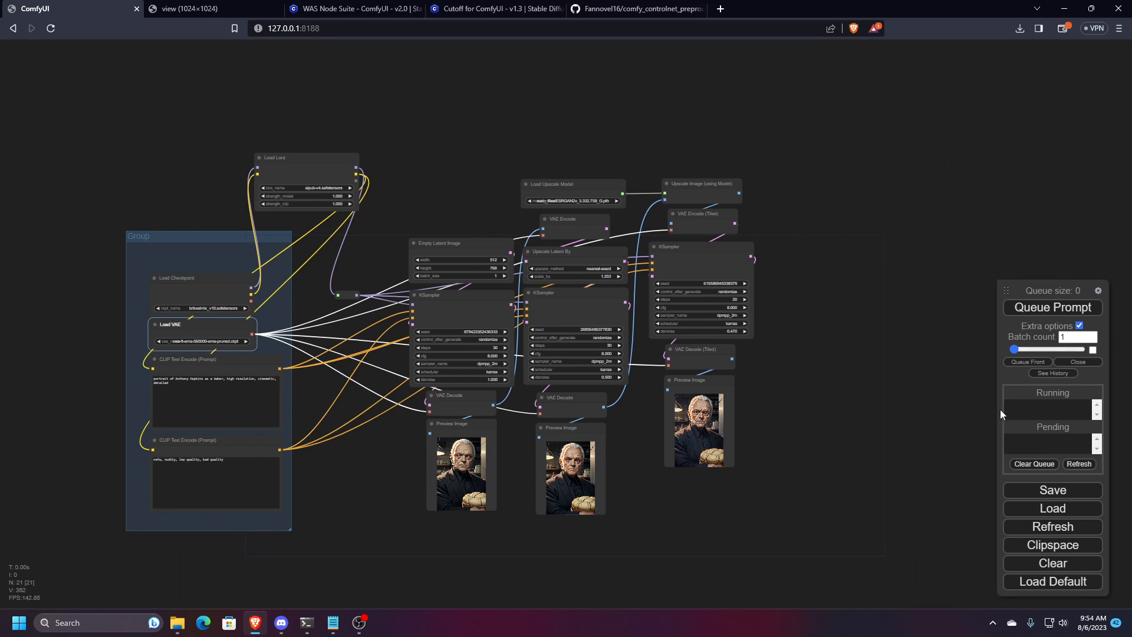
pyautogui.scroll(2, 364, 476)
pyautogui.moveTo(374, 477); pyautogui.dragTo(411, 447)
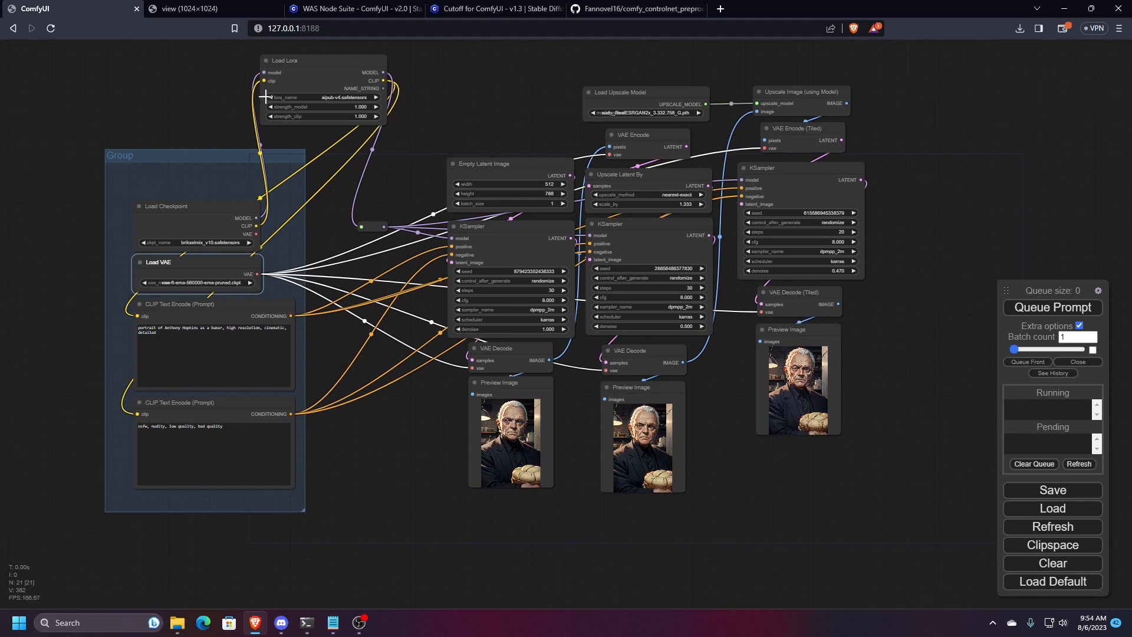
pyautogui.scroll(2, 206, 104)
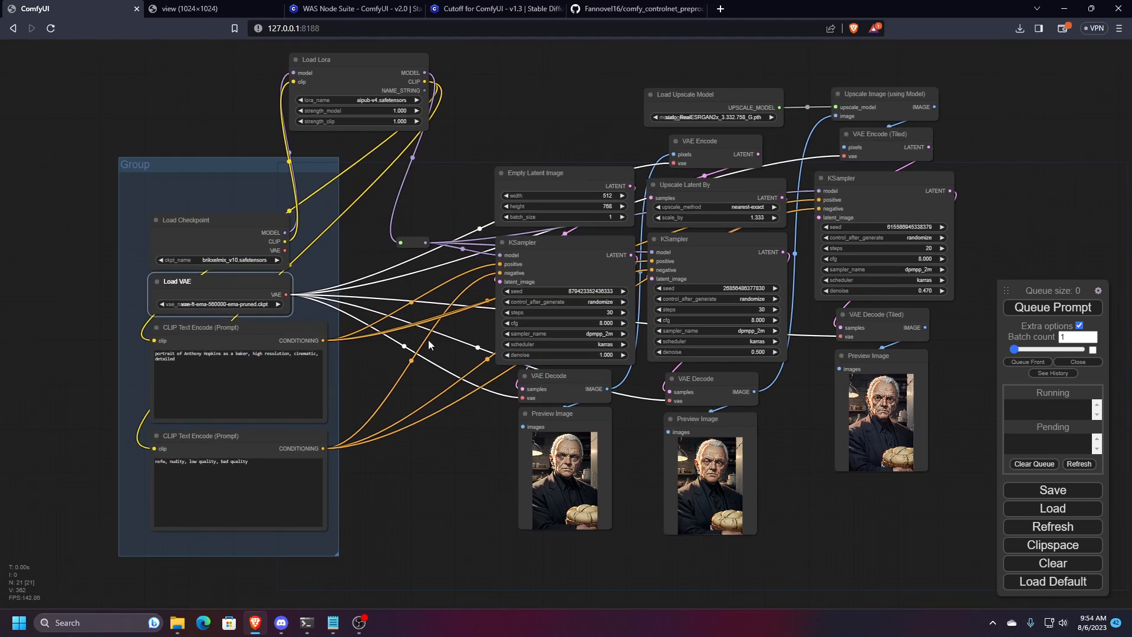
pyautogui.scroll(-2, 429, 342)
# - Set the Load Lora node's strength_model to 0.5 and open its strength_clip value, leaving it at 1
pyautogui.moveTo(356, 115); pyautogui.dragTo(350, 127)
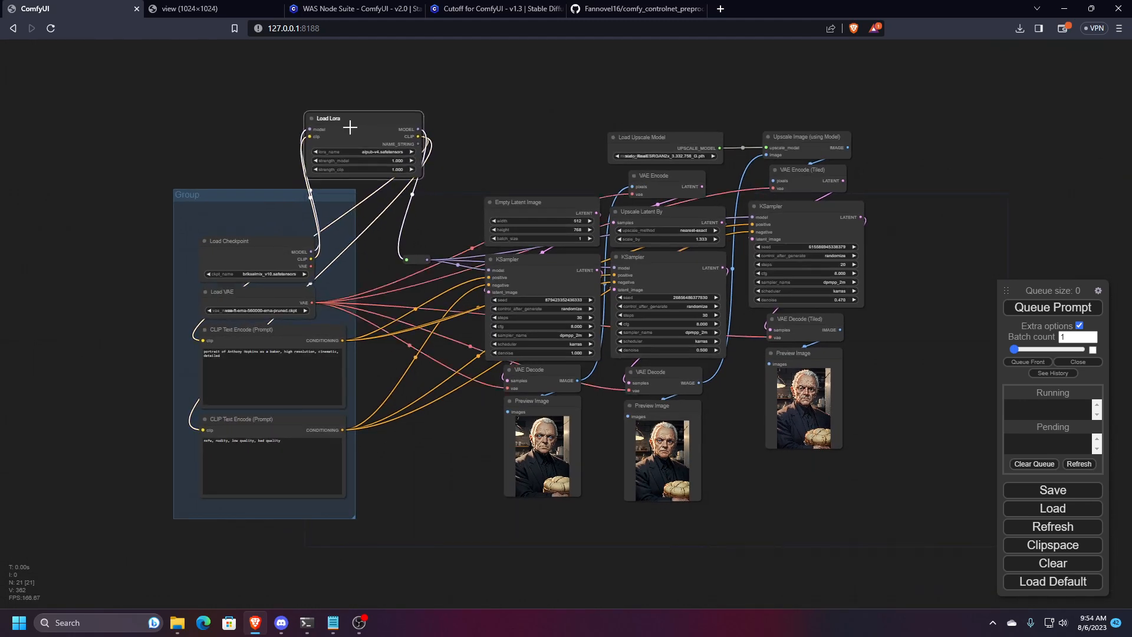
pyautogui.scroll(6, 351, 106)
pyautogui.click(434, 214)
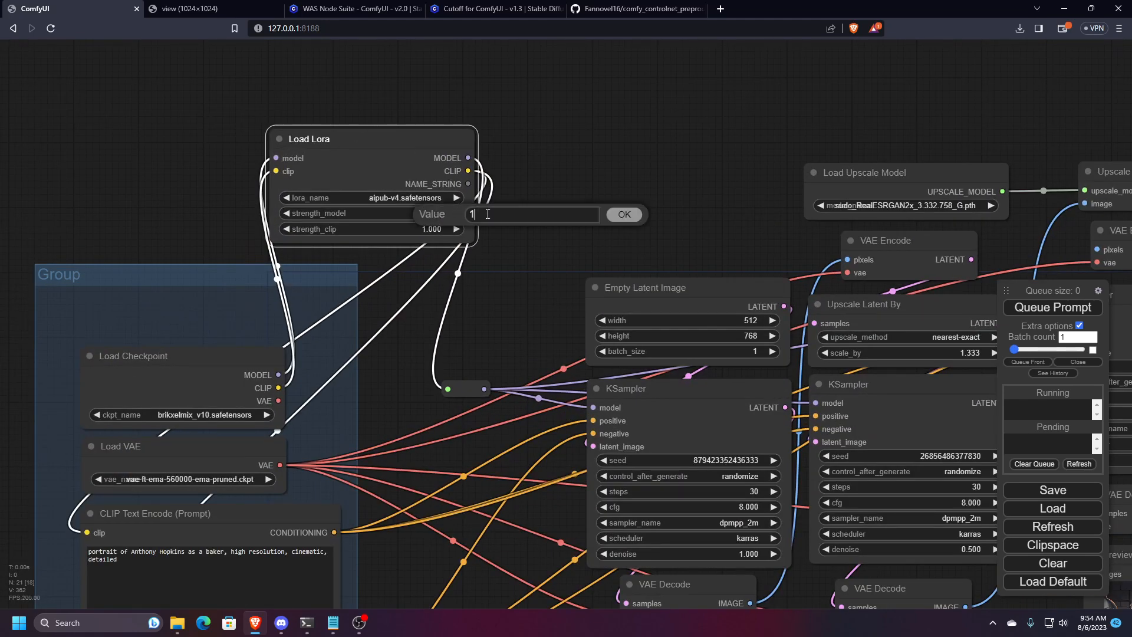
pyautogui.press('BackSpace')
pyautogui.write('0.5')
pyautogui.click(607, 211)
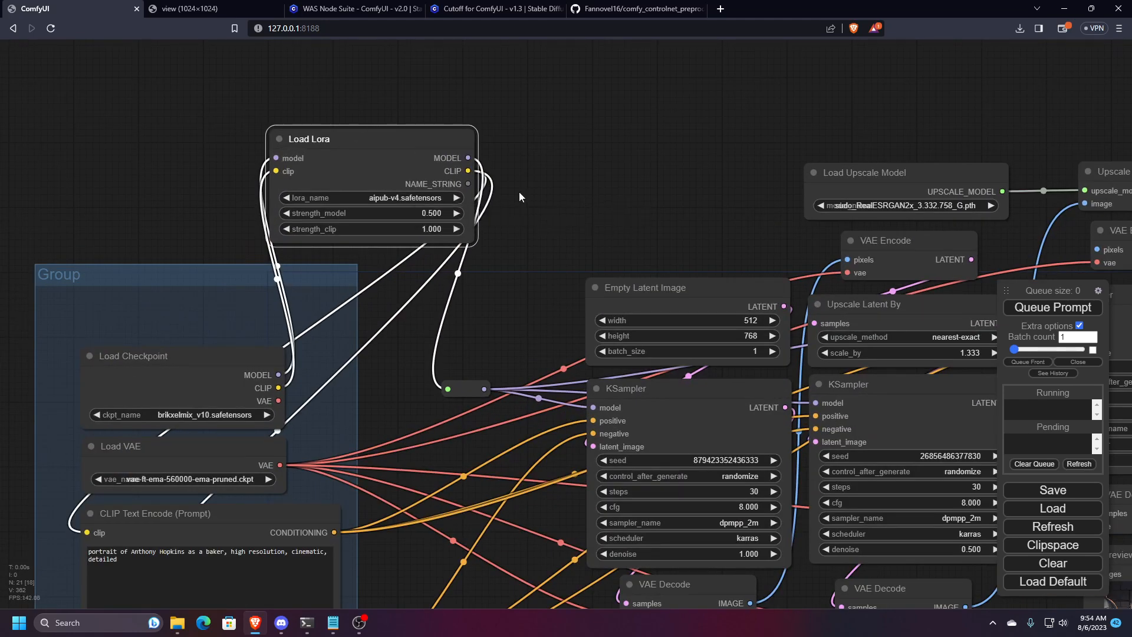
pyautogui.click(431, 228)
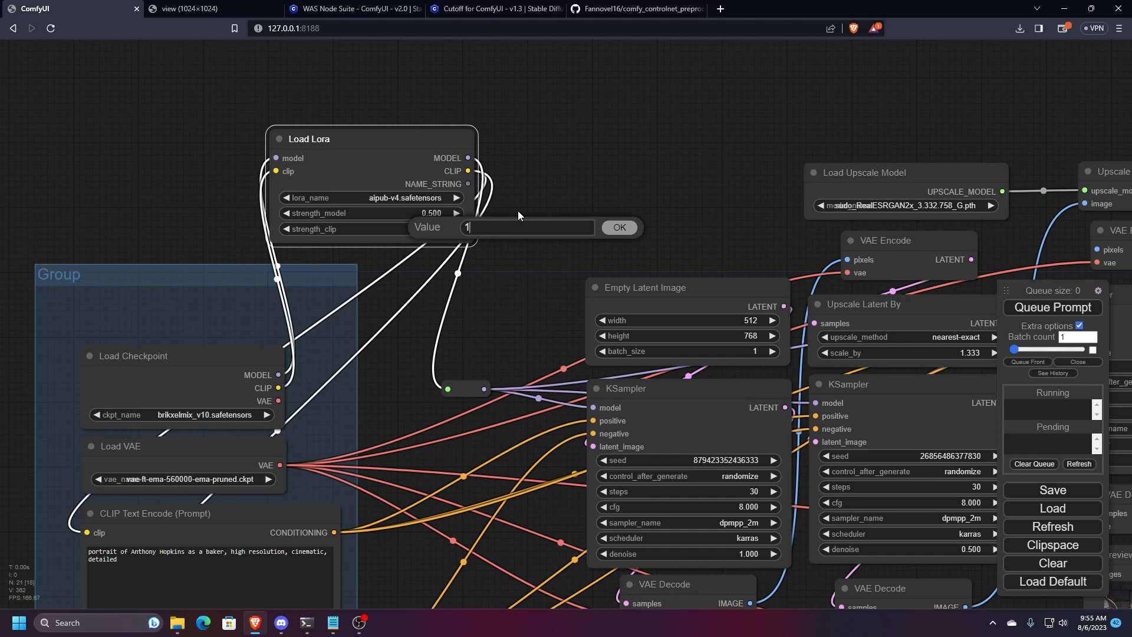
pyautogui.click(612, 228)
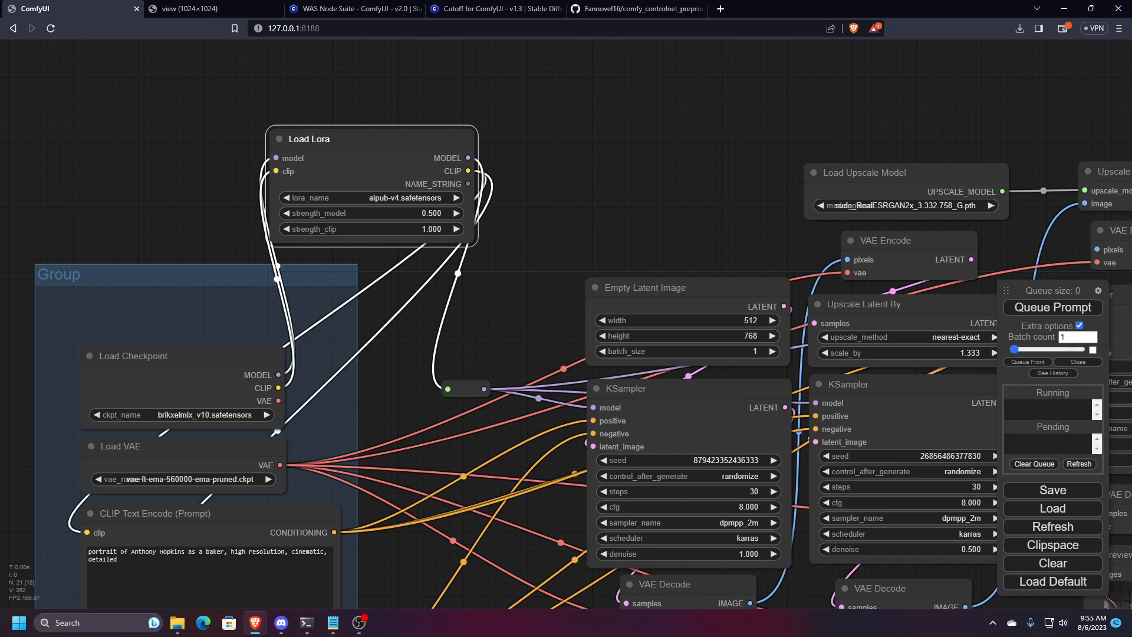
# - Set the Load Lora node's strength_model back to 1
pyautogui.click(436, 213)
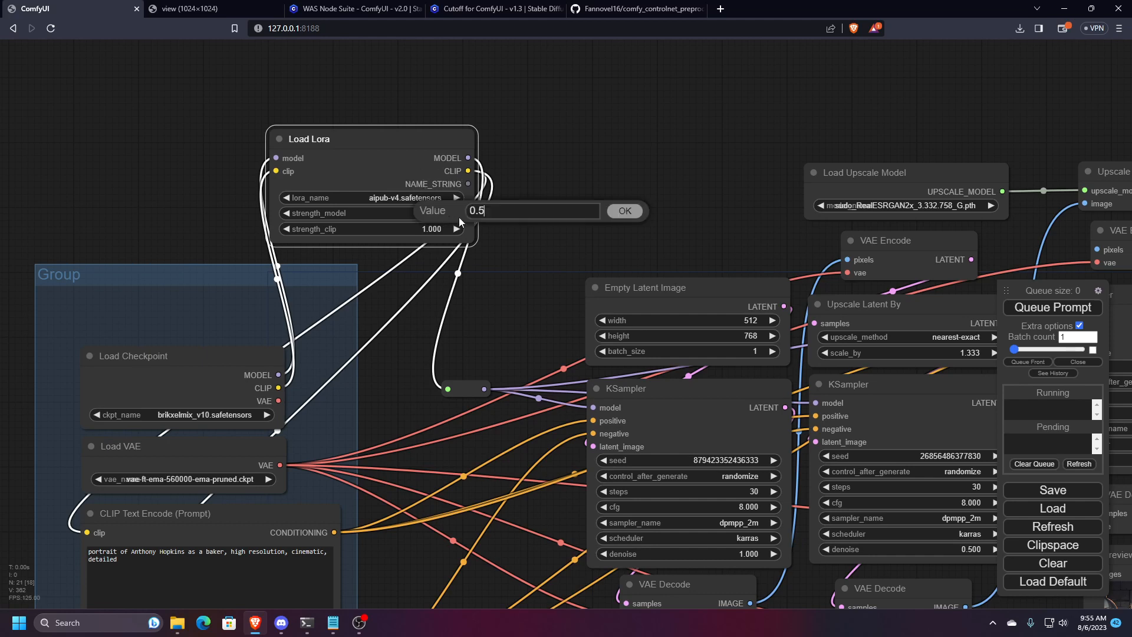
pyautogui.moveTo(488, 211); pyautogui.dragTo(426, 209)
pyautogui.write('1')
pyautogui.press('Return')
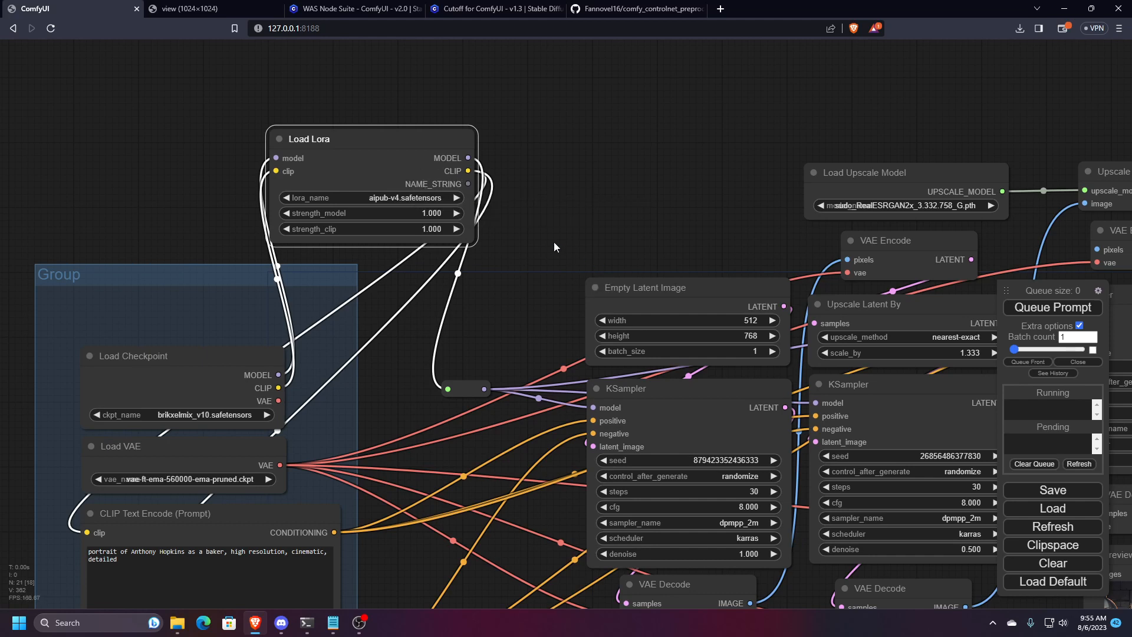
# - Queue the prompt to generate a new three-pass portrait with the Load Lora node in the workflow
pyautogui.scroll(-3, 553, 242)
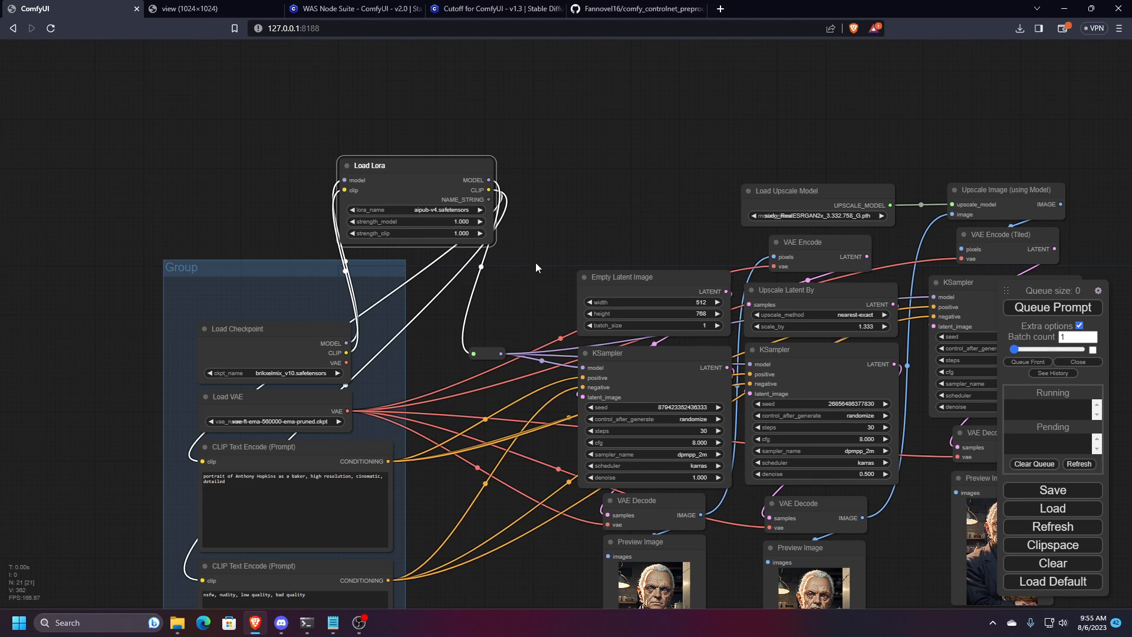
pyautogui.moveTo(554, 246); pyautogui.dragTo(477, 137)
pyautogui.scroll(-2, 417, 518)
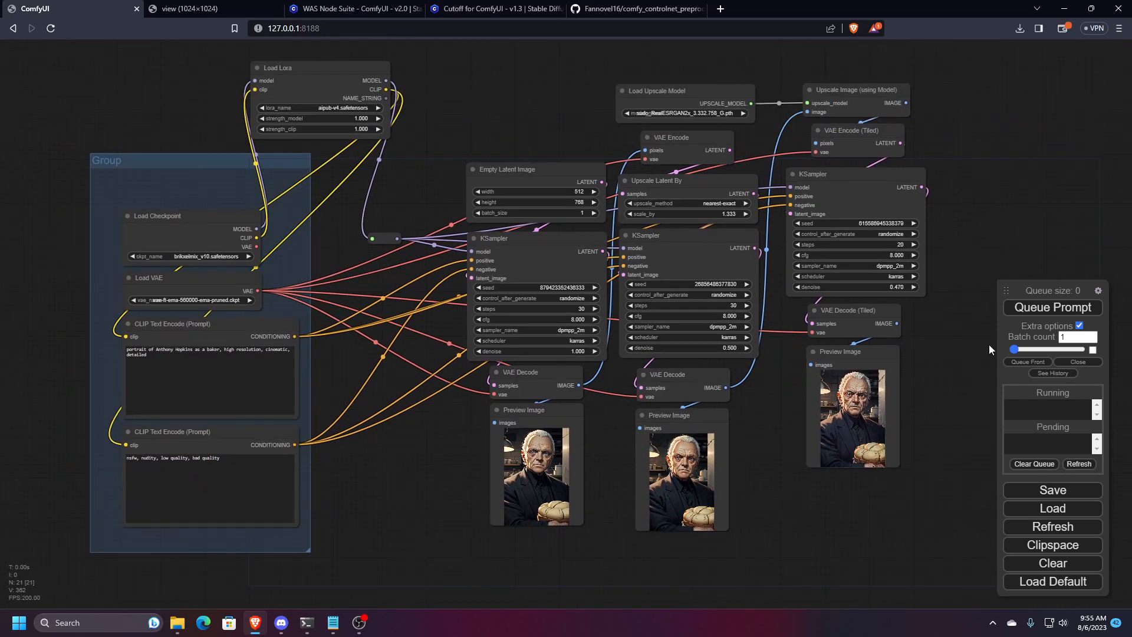
pyautogui.click(1035, 313)
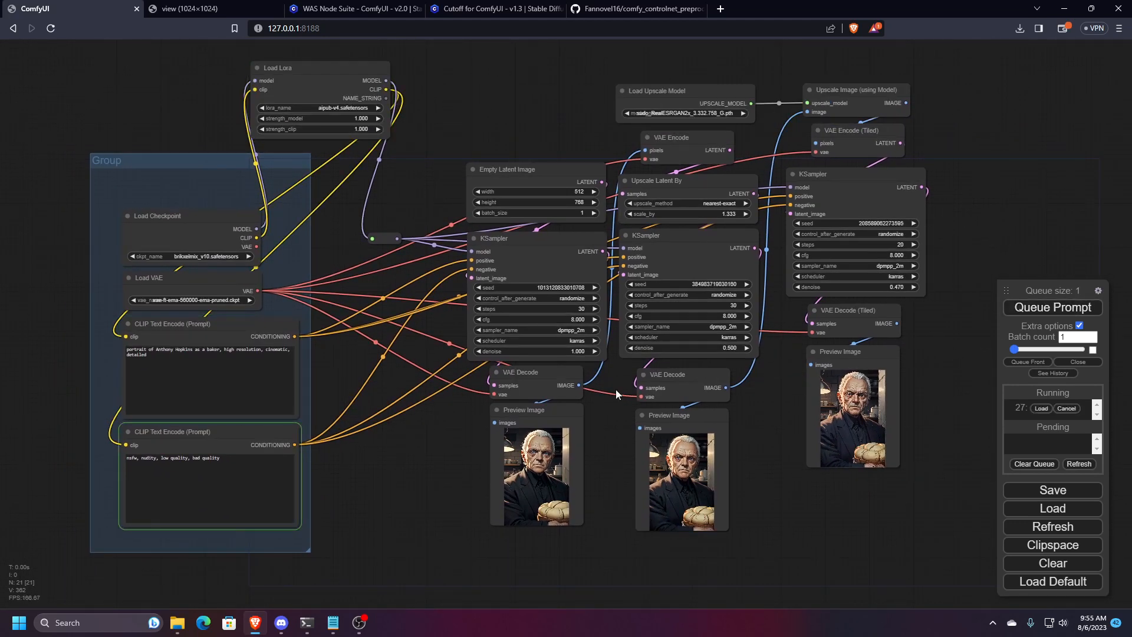
# - Examine the newly generated portraits in the first-pass and second-pass Preview Image nodes up close
pyautogui.moveTo(447, 429); pyautogui.dragTo(383, 459)
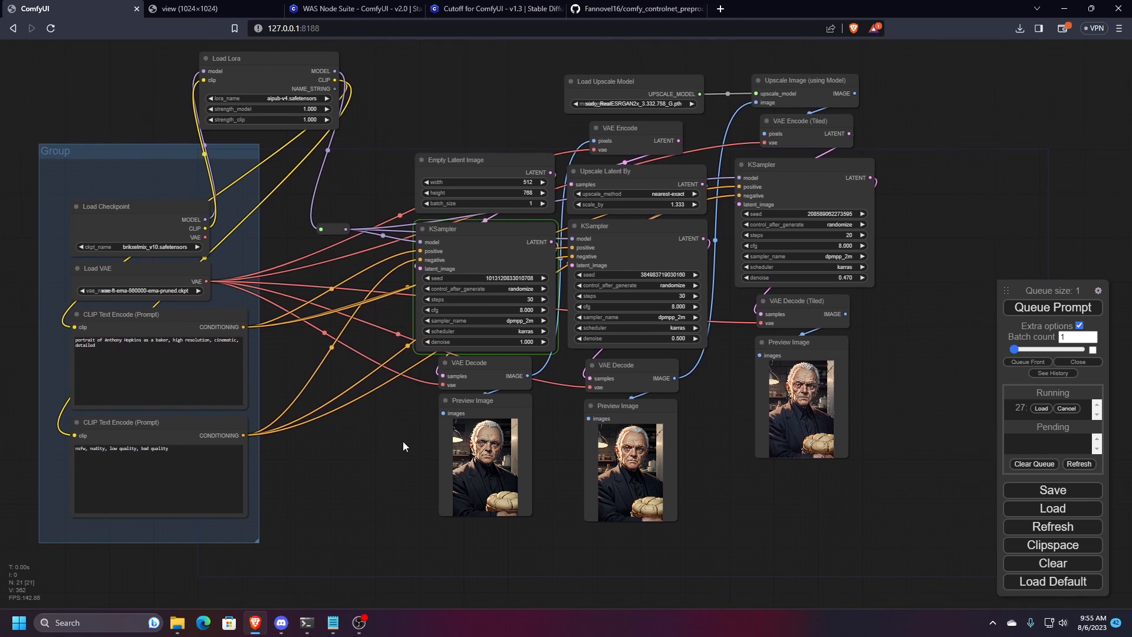
pyautogui.scroll(5, 489, 508)
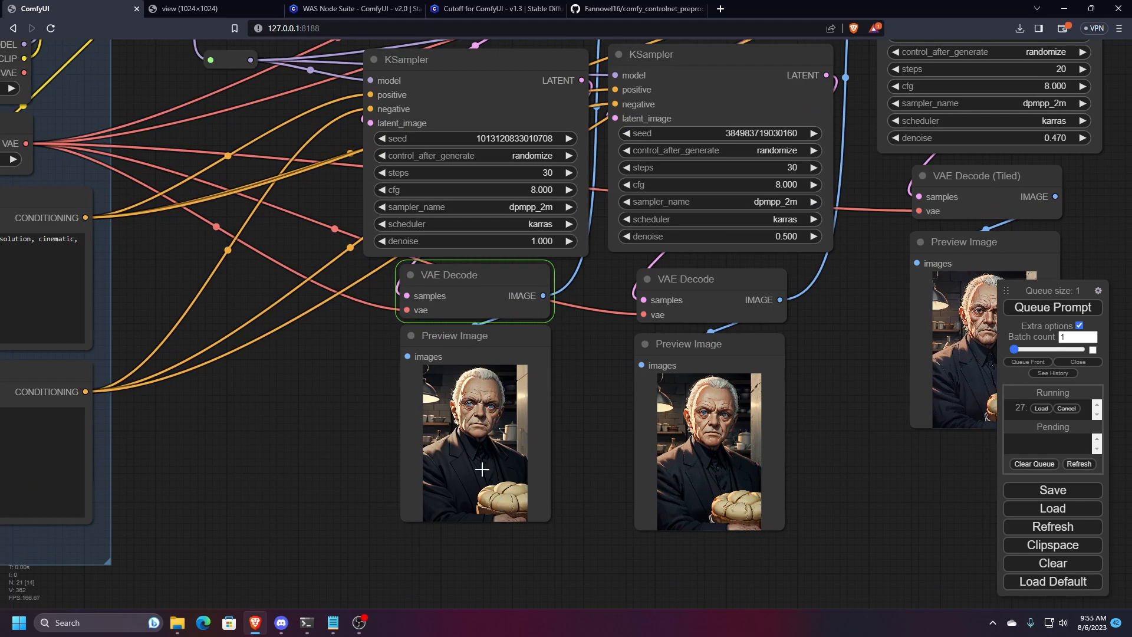
pyautogui.scroll(5, 482, 469)
pyautogui.scroll(2, 480, 460)
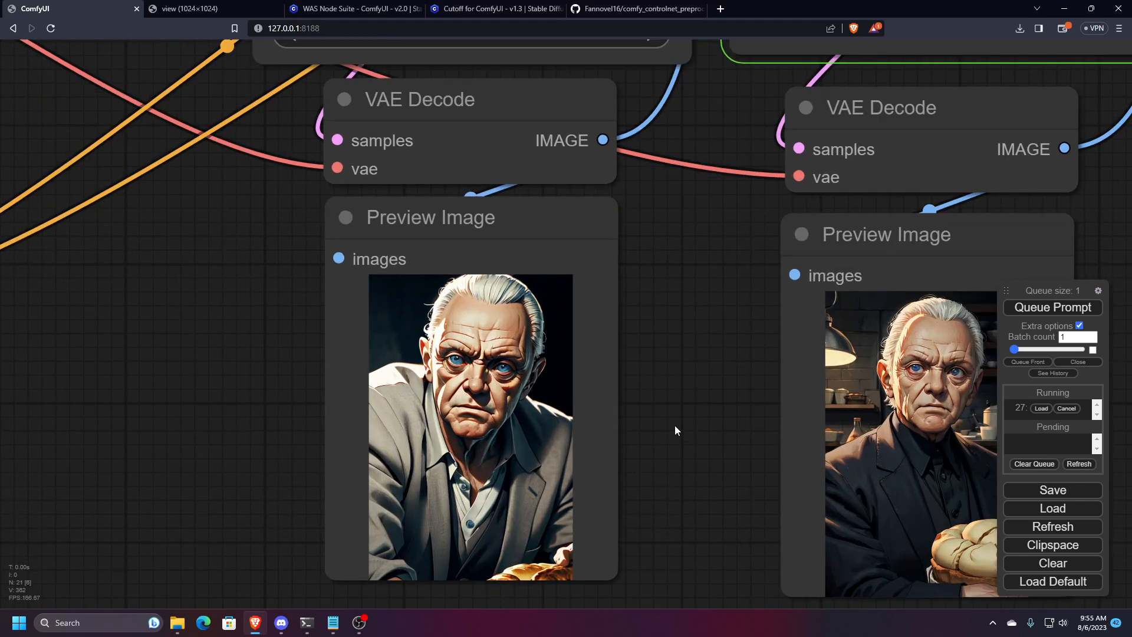
pyautogui.scroll(-1, 675, 425)
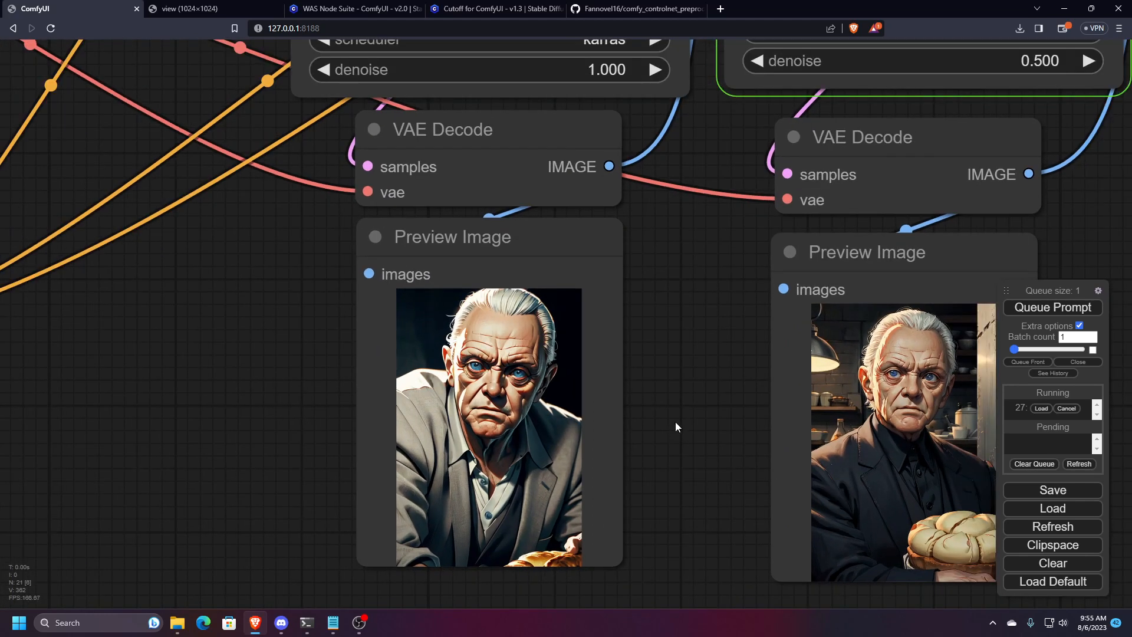
pyautogui.moveTo(681, 453); pyautogui.dragTo(455, 400)
pyautogui.moveTo(947, 383); pyautogui.dragTo(677, 366)
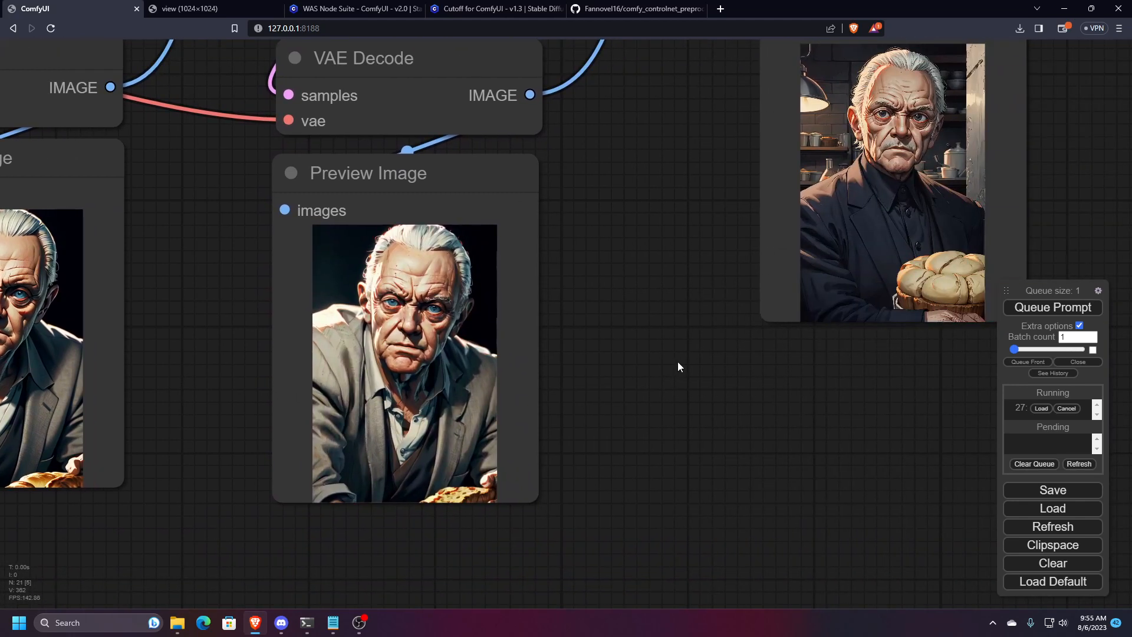
pyautogui.scroll(5, 324, 360)
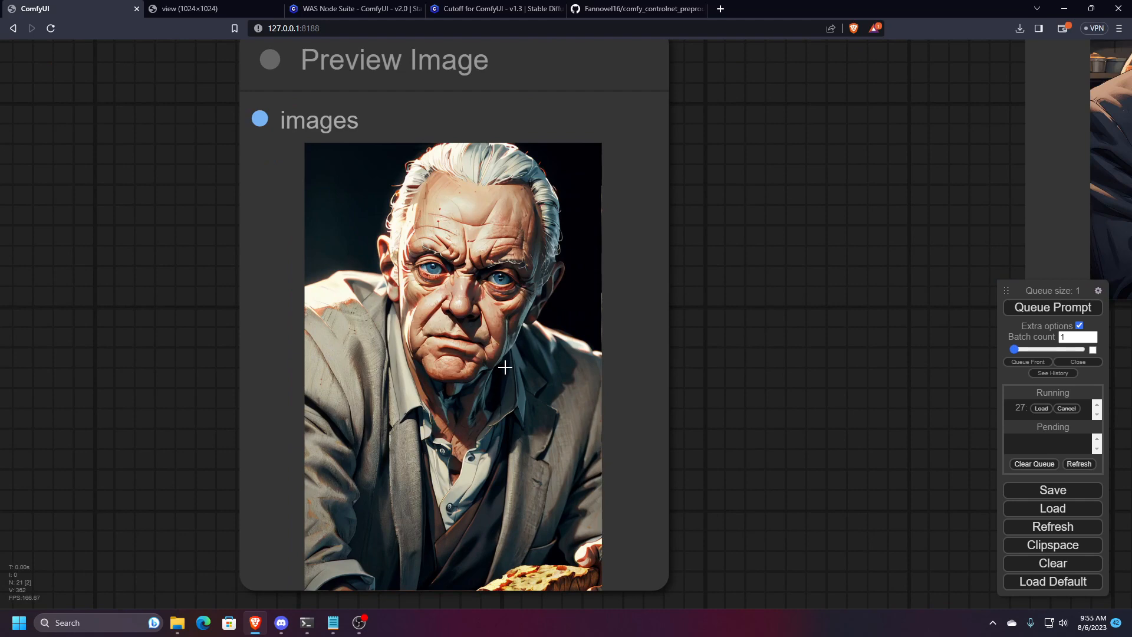
pyautogui.scroll(-5, 505, 361)
# - Examine the final upscaled portrait in the Preview Image node below VAE Decode (Tiled)
pyautogui.moveTo(703, 317); pyautogui.dragTo(449, 444)
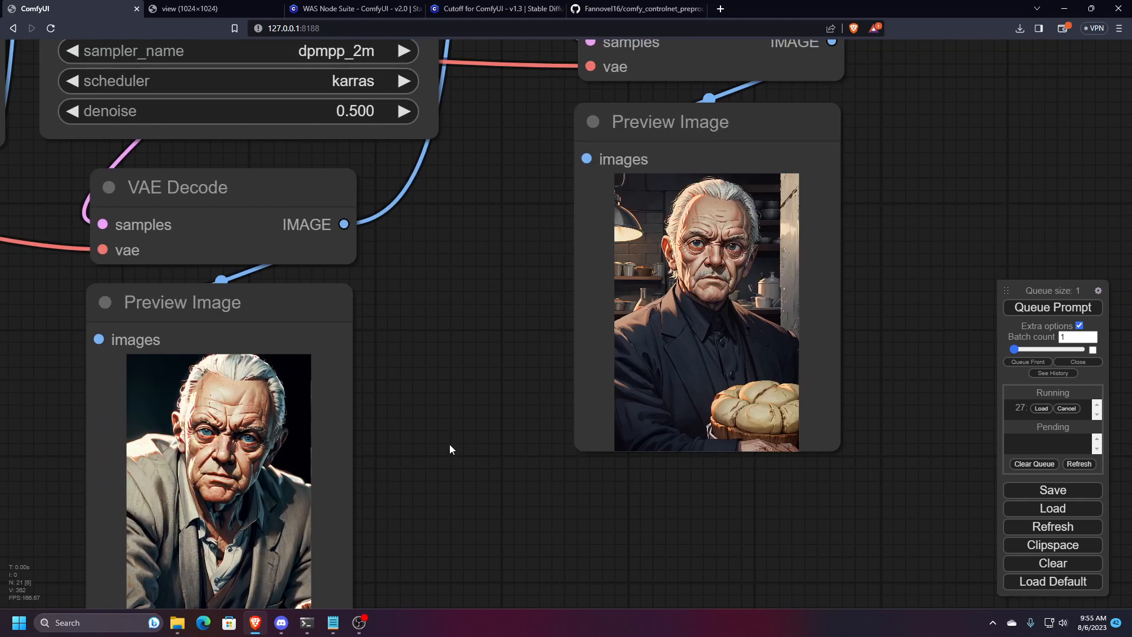
pyautogui.scroll(-8, 458, 416)
pyautogui.moveTo(465, 406); pyautogui.dragTo(446, 479)
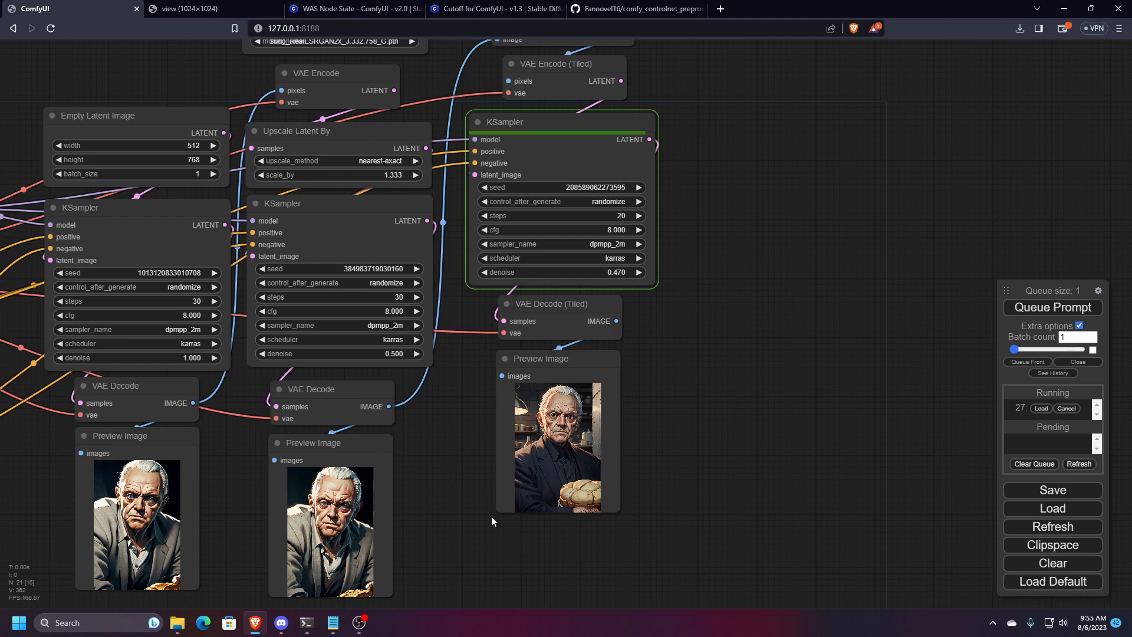
pyautogui.scroll(4, 493, 450)
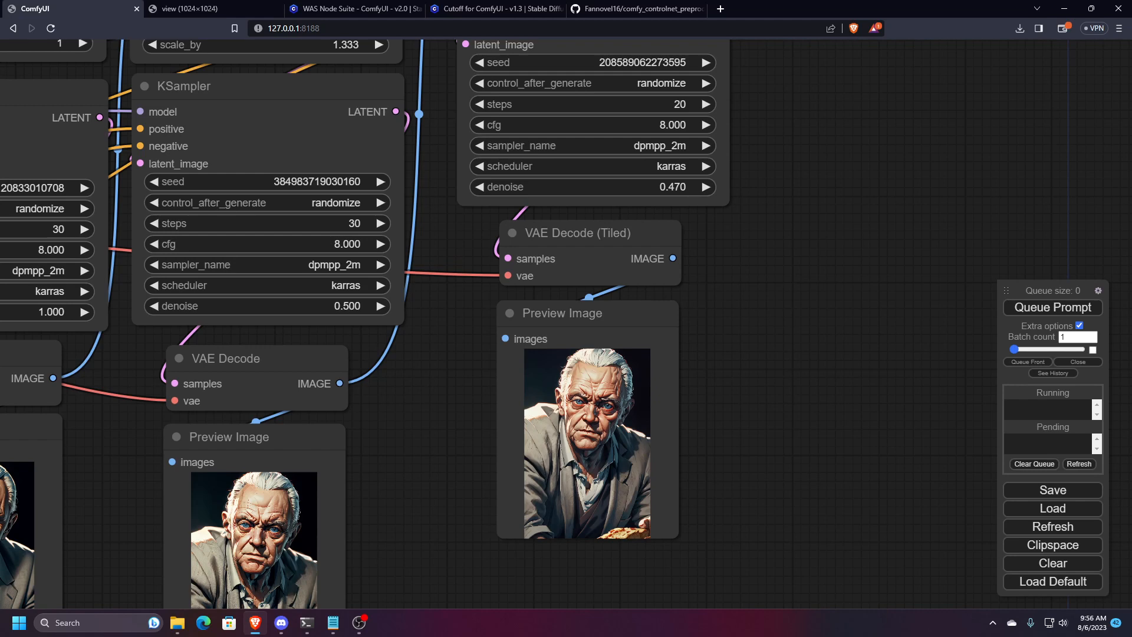
pyautogui.scroll(10, 659, 567)
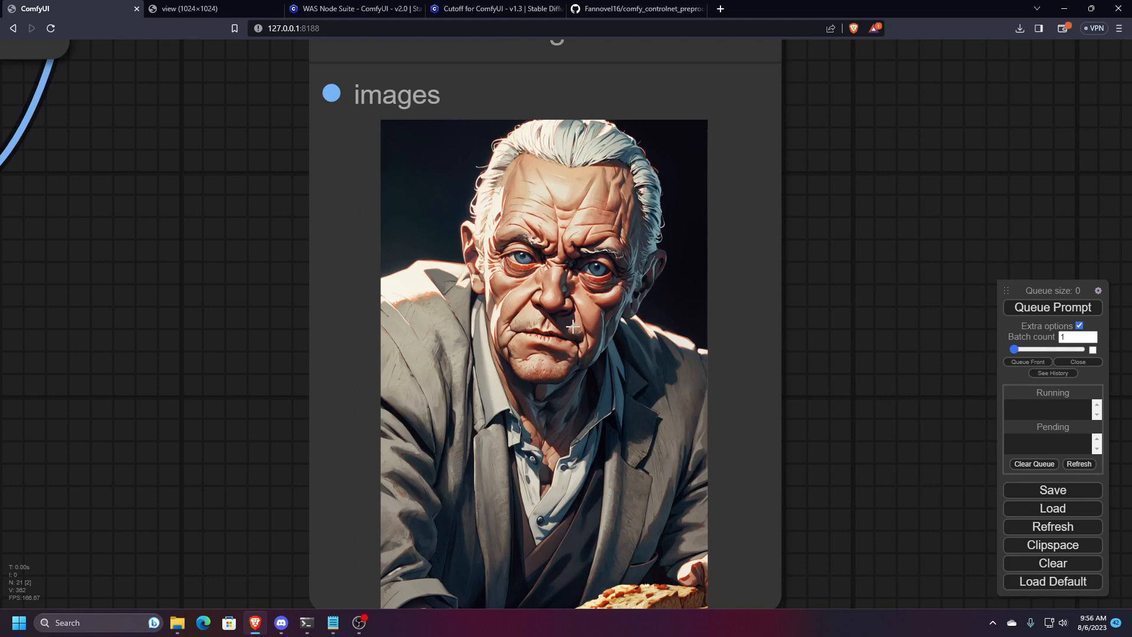
pyautogui.scroll(-10, 574, 330)
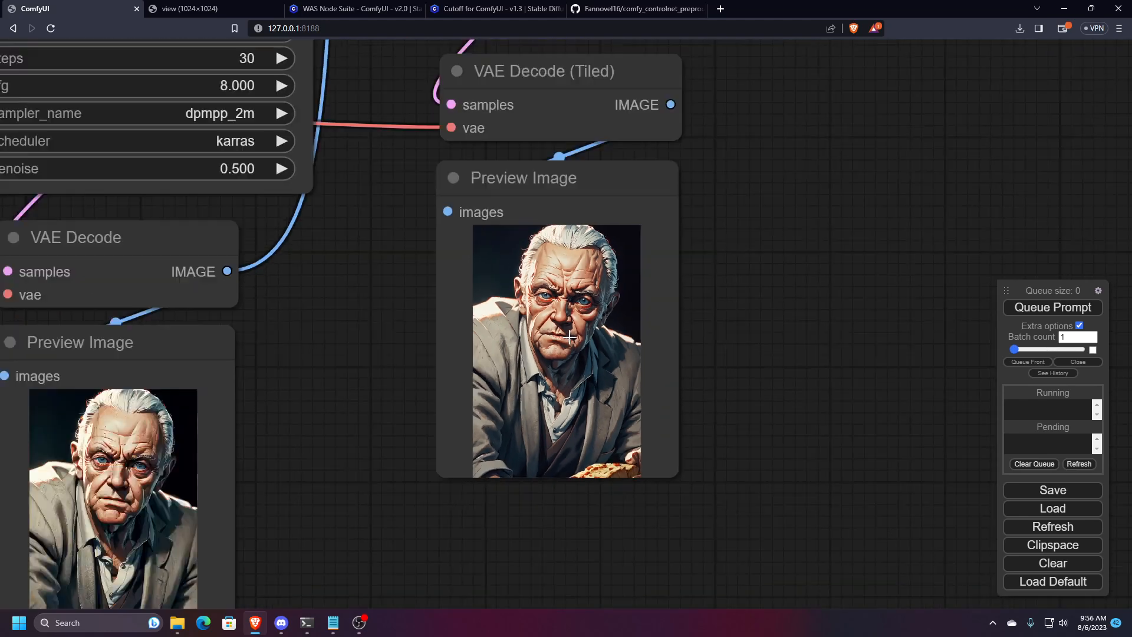
pyautogui.moveTo(478, 363); pyautogui.dragTo(750, 437)
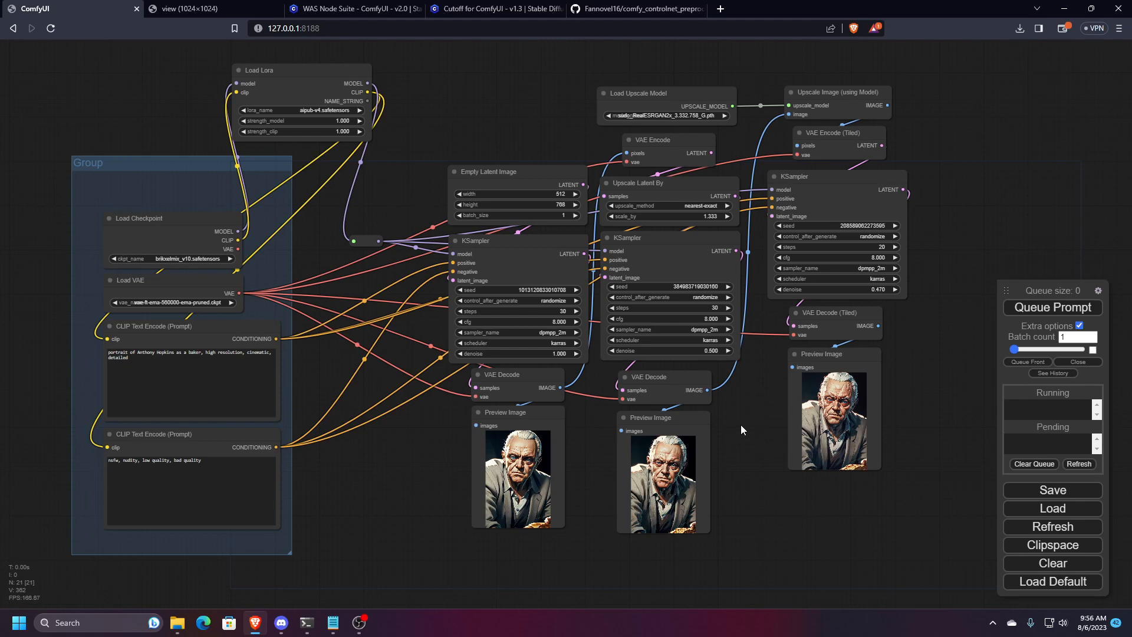
pyautogui.scroll(-2, 719, 433)
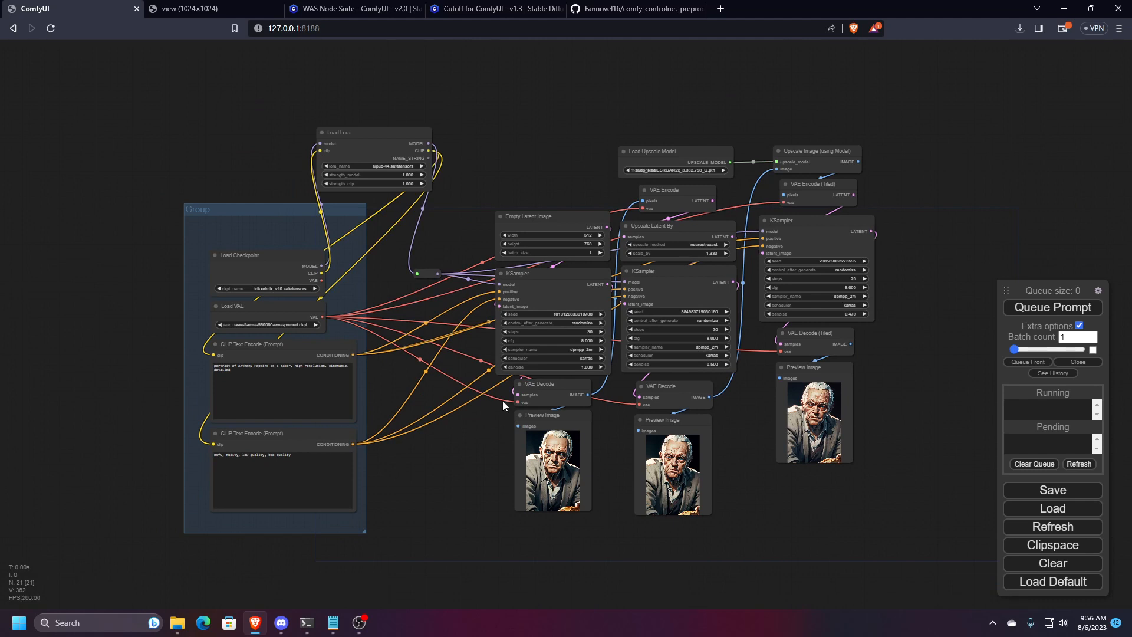
pyautogui.scroll(2, 451, 454)
pyautogui.moveTo(430, 483); pyautogui.dragTo(414, 495)
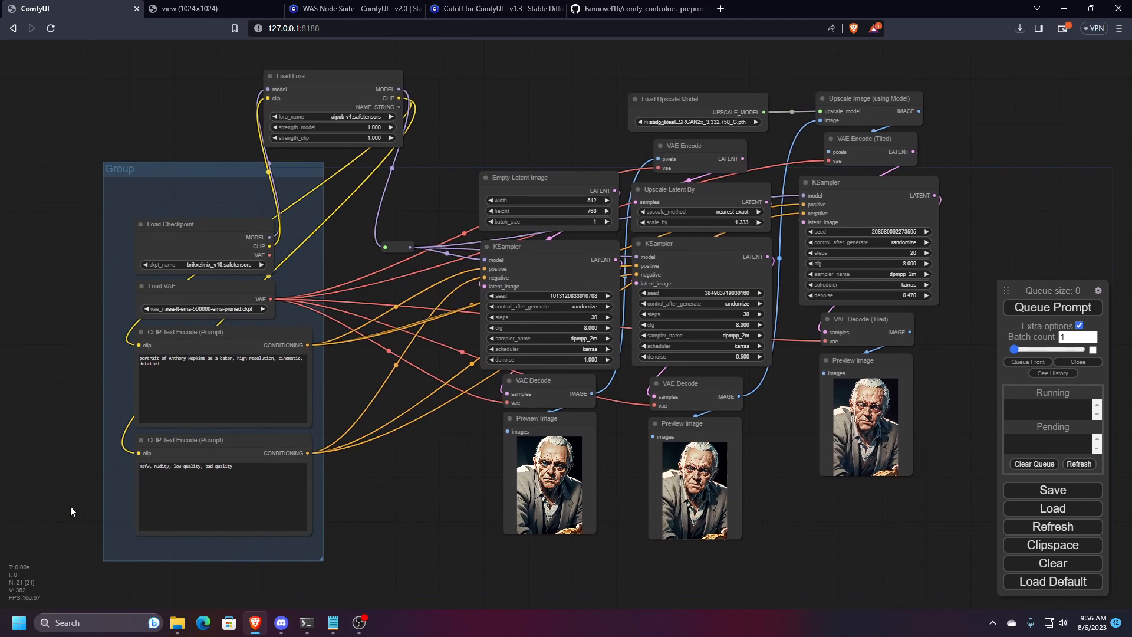
pyautogui.moveTo(70, 506); pyautogui.dragTo(172, 480)
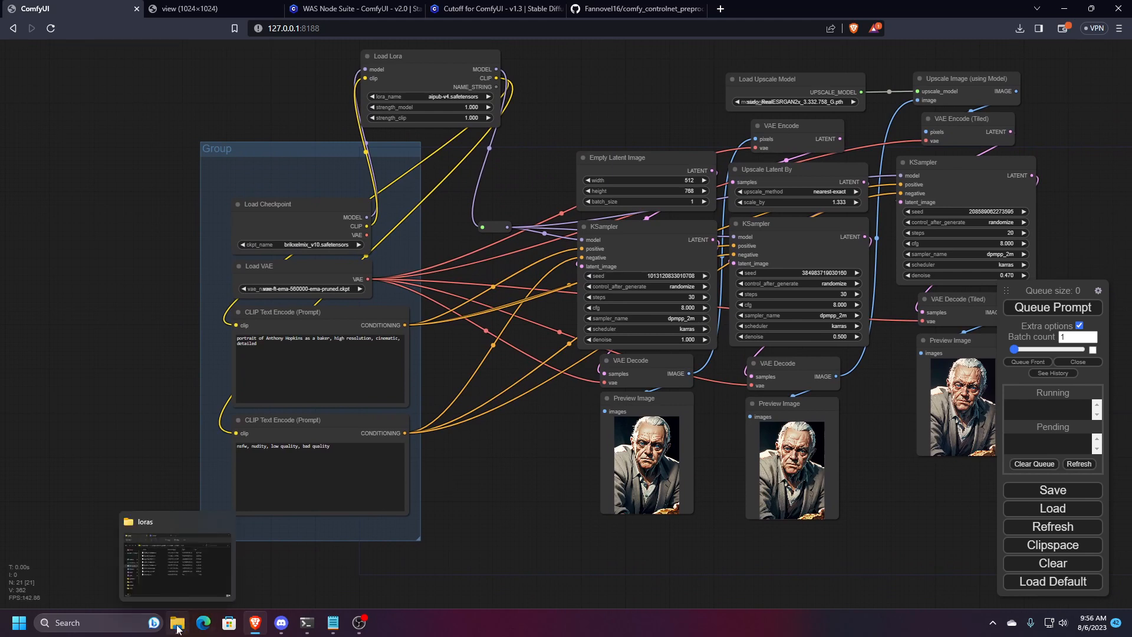
pyautogui.scroll(2, 496, 472)
pyautogui.moveTo(497, 472); pyautogui.dragTo(363, 475)
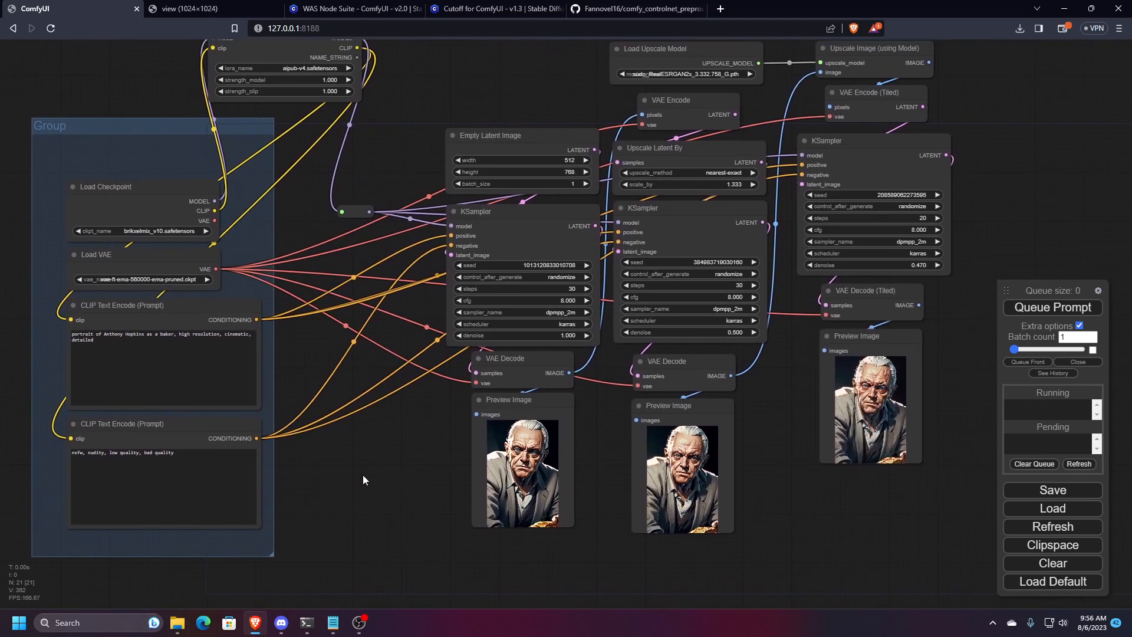
pyautogui.moveTo(315, 194); pyautogui.dragTo(494, 246)
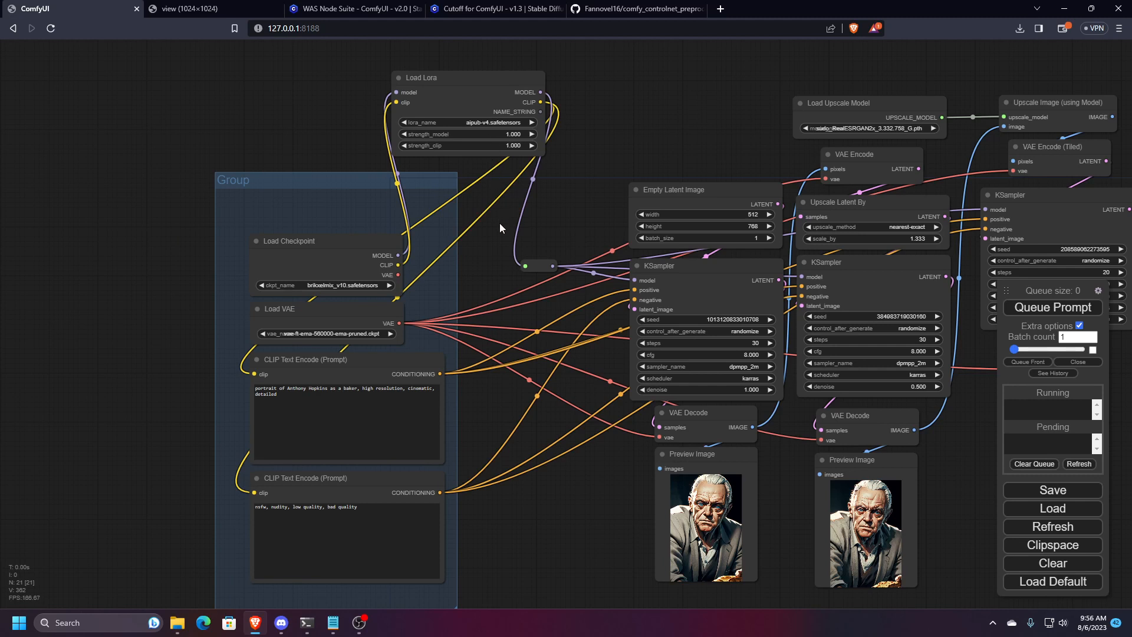
# - Switch to File Explorer and open the embeddings folder inside ComfyUI's models folder, moving the window clear of the Load Lora node
pyautogui.click(492, 93)
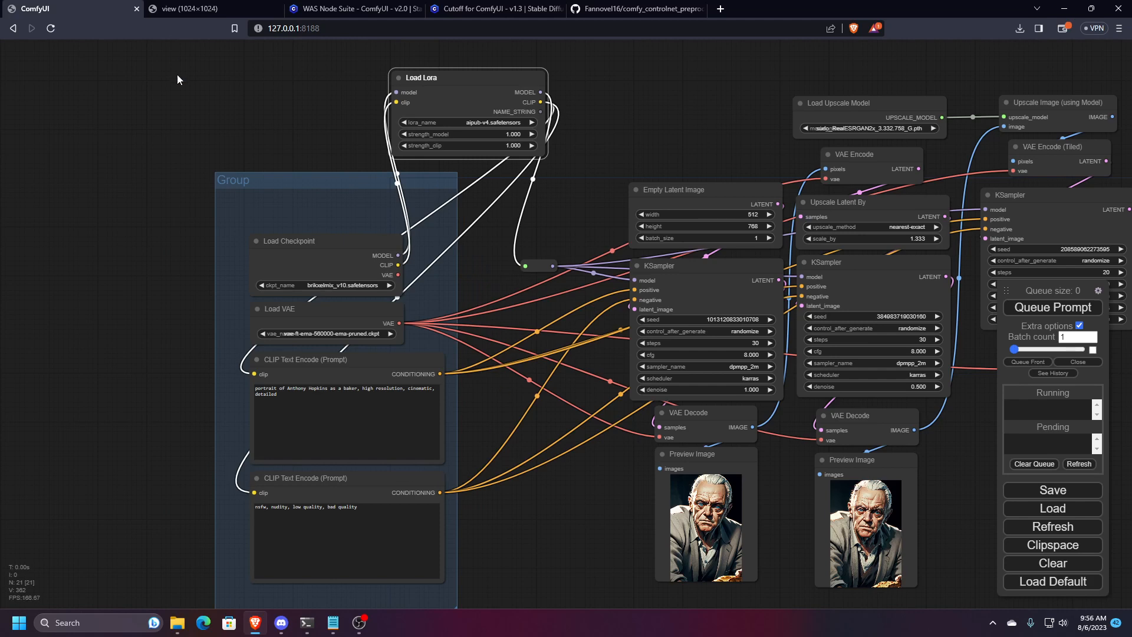
pyautogui.click(176, 621)
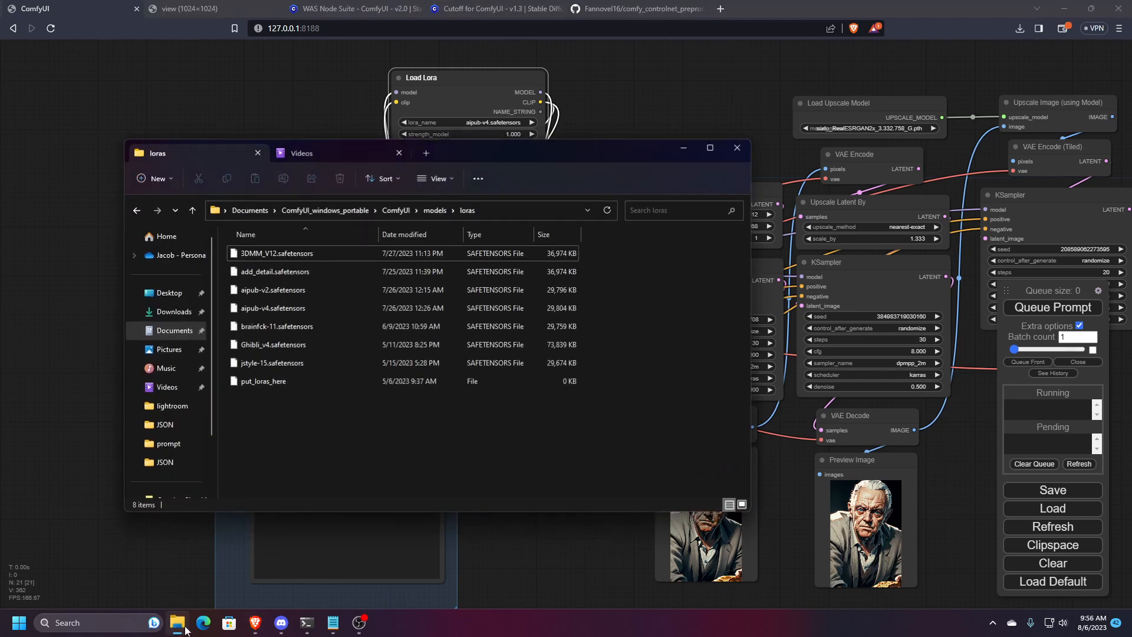
pyautogui.click(426, 210)
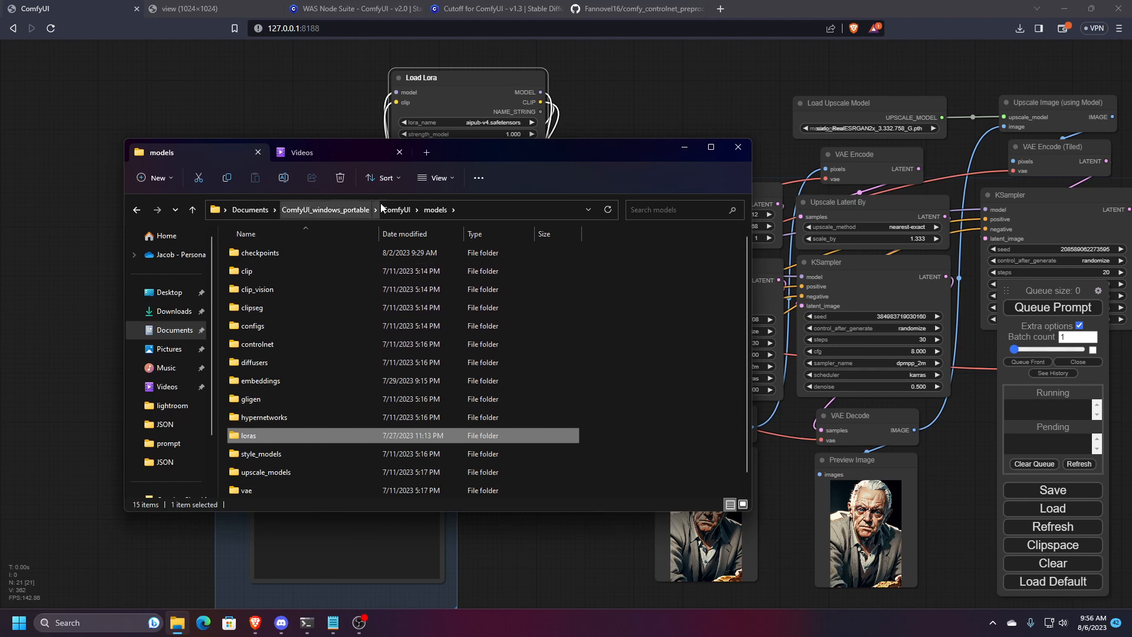
pyautogui.doubleClick(277, 381)
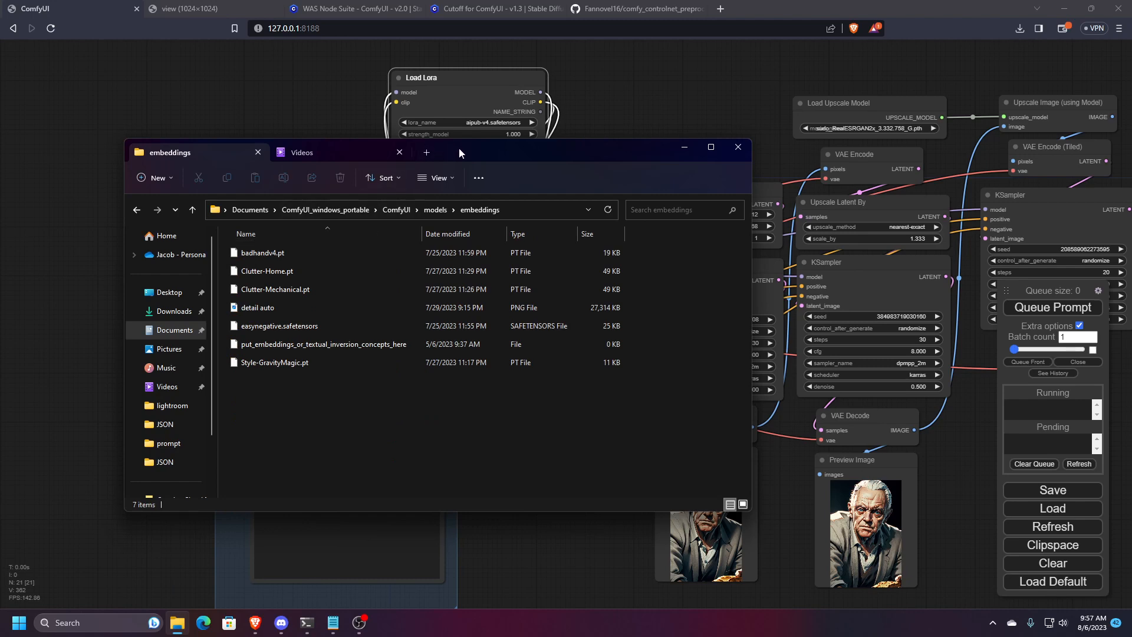
pyautogui.moveTo(462, 153); pyautogui.dragTo(393, 177)
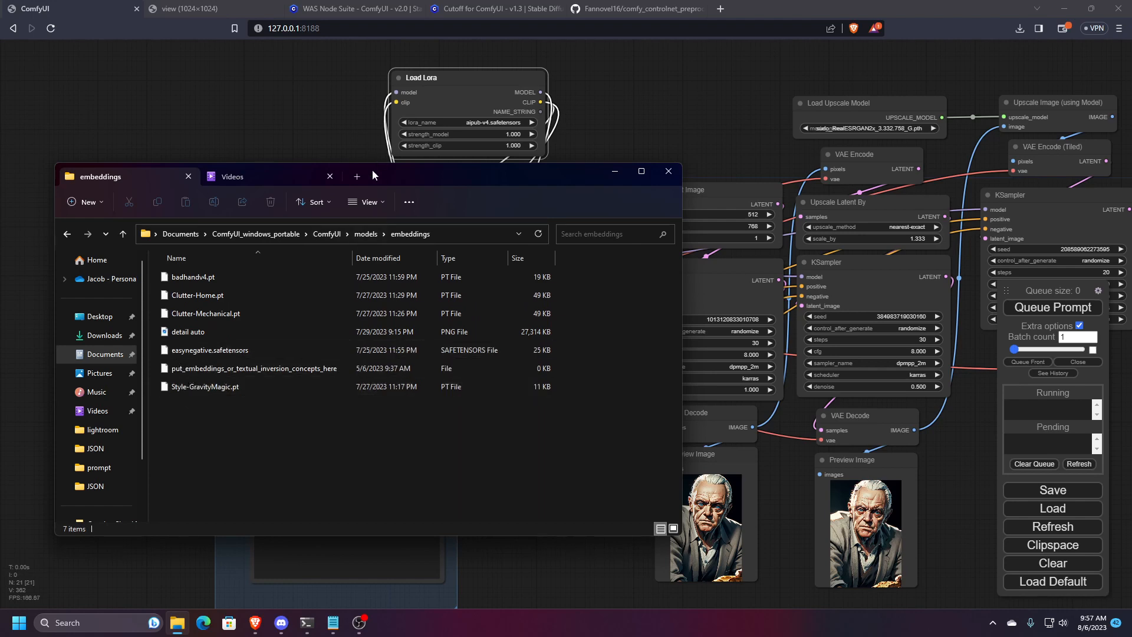
# - Clear the File Explorer window away and append ", embedding:easynegative.safetensors, " to the negative prompt in the lower CLIP Text Encode node
pyautogui.moveTo(373, 173); pyautogui.dragTo(0, 192)
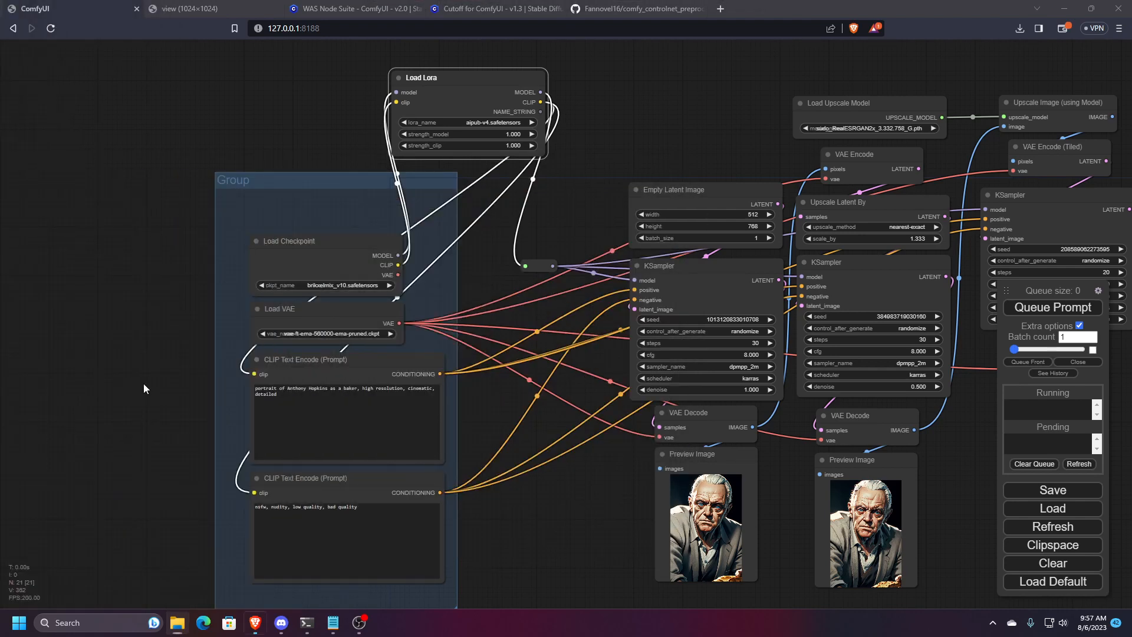
pyautogui.scroll(5, 148, 372)
pyautogui.click(614, 382)
pyautogui.scroll(3, 196, 398)
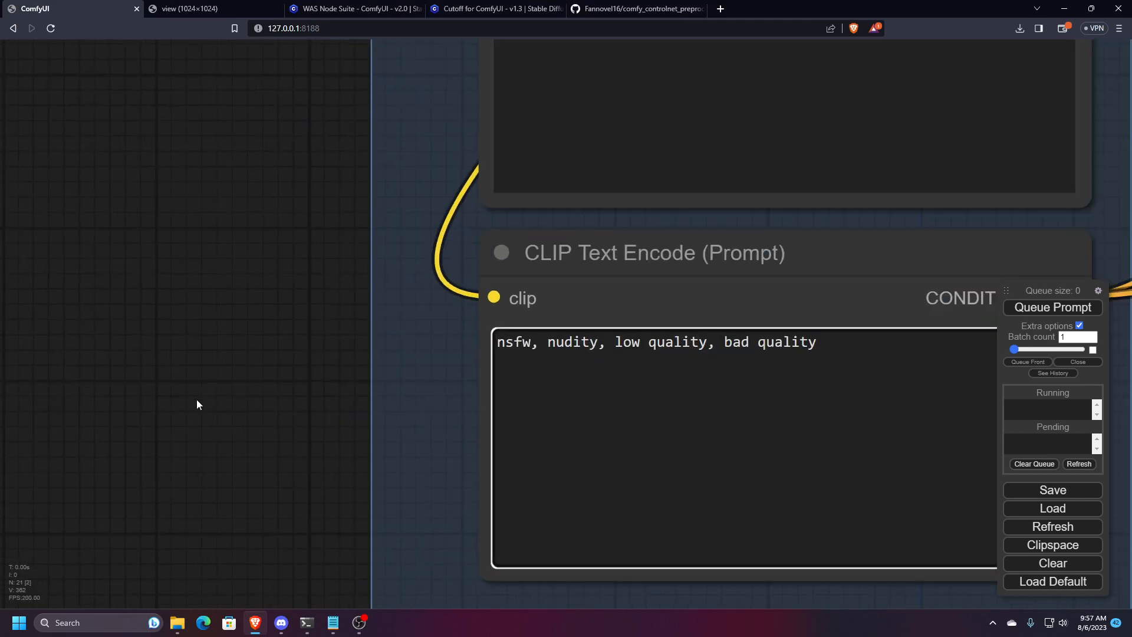
pyautogui.moveTo(196, 401); pyautogui.dragTo(10, 323)
pyautogui.click(629, 271)
pyautogui.write(',')
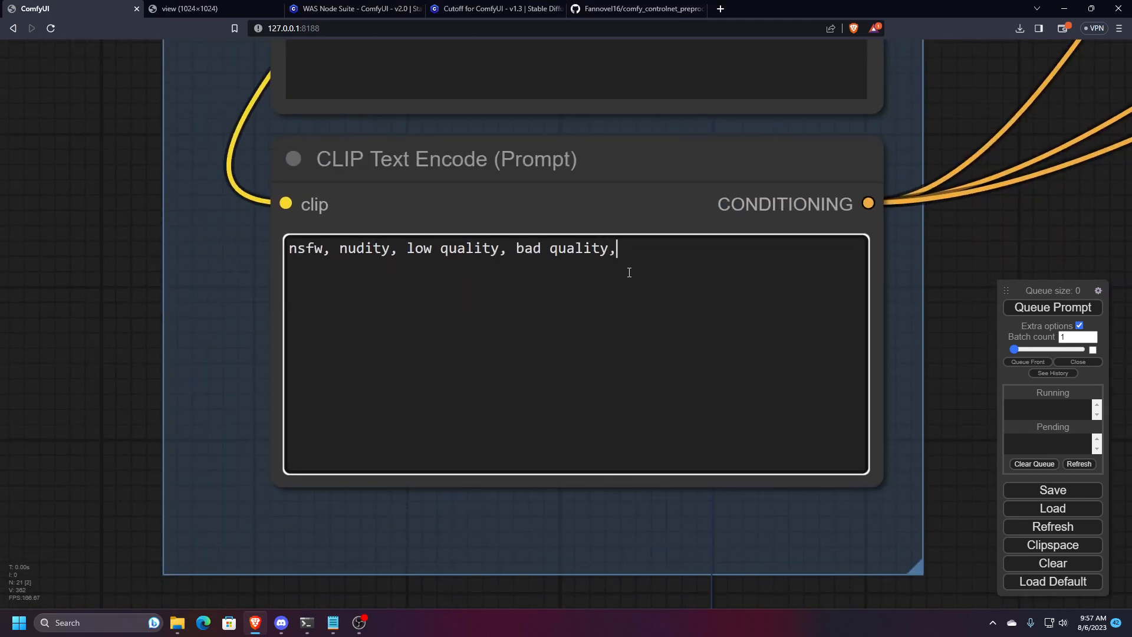
pyautogui.write(' embedding:easyn')
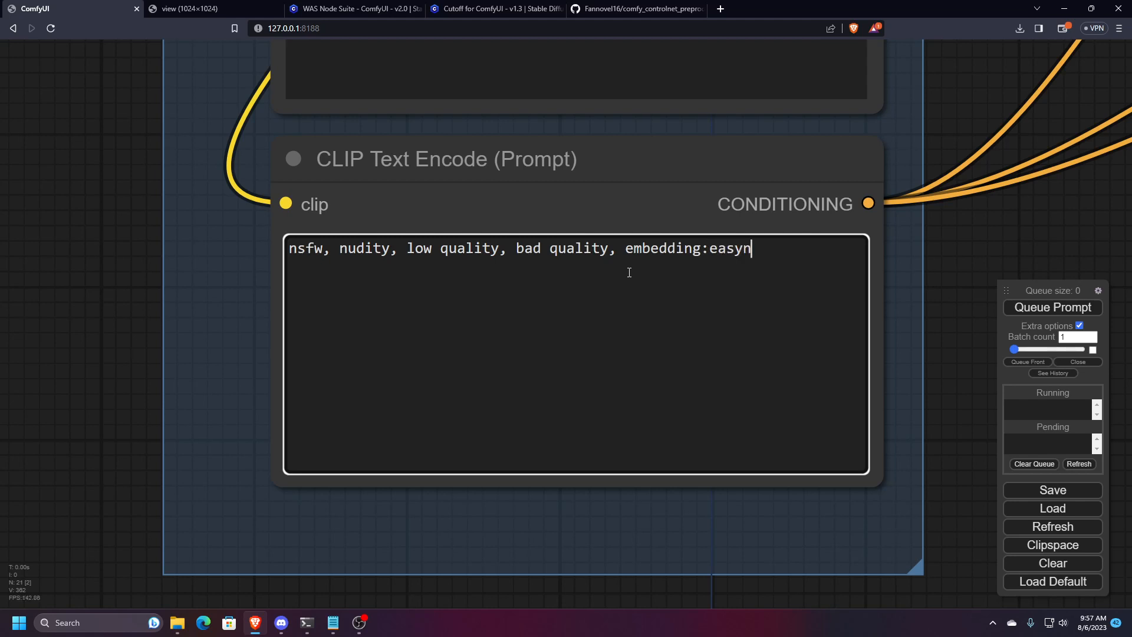
pyautogui.write('egative.safe')
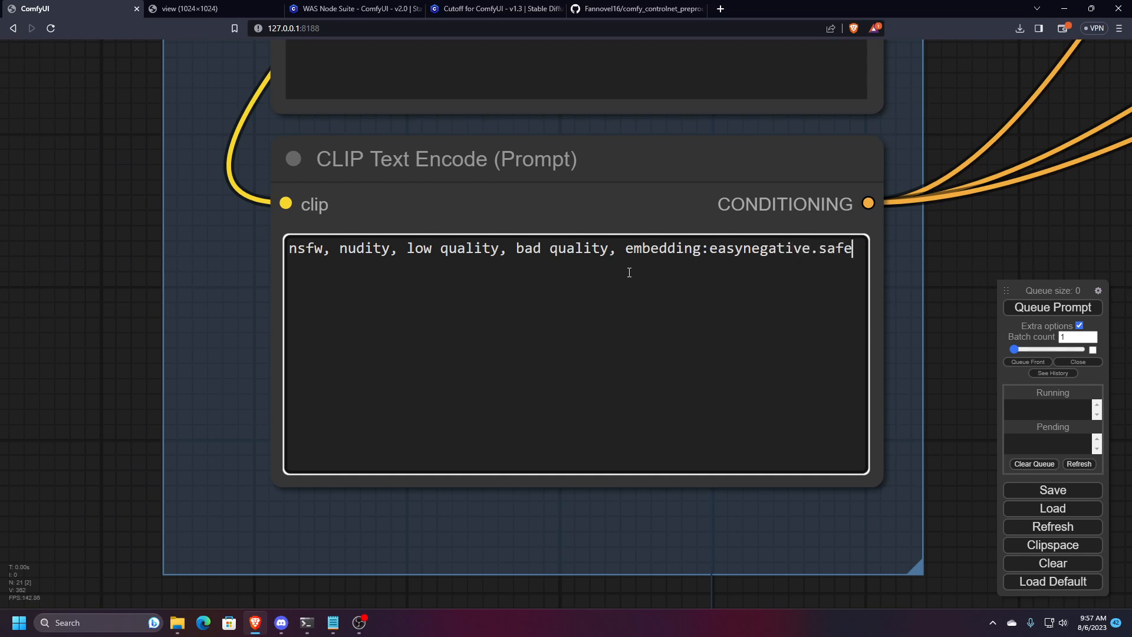
pyautogui.write('tensors, ')
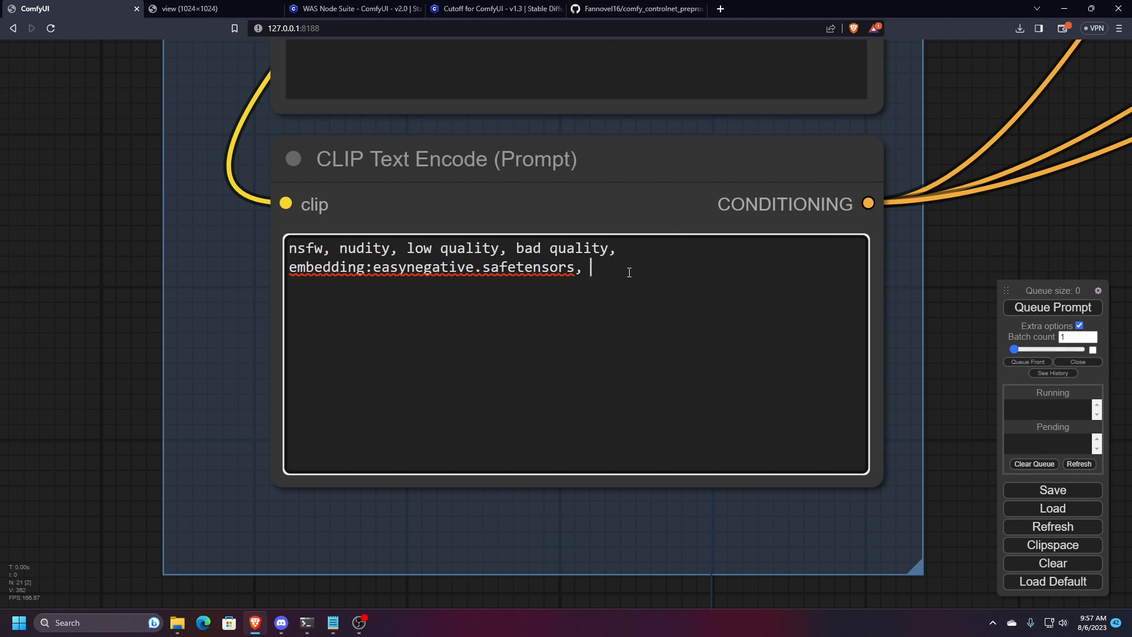
# - Add "embedding:badhandv4.pt" at the end of the negative prompt
pyautogui.write('embedding:badhand')
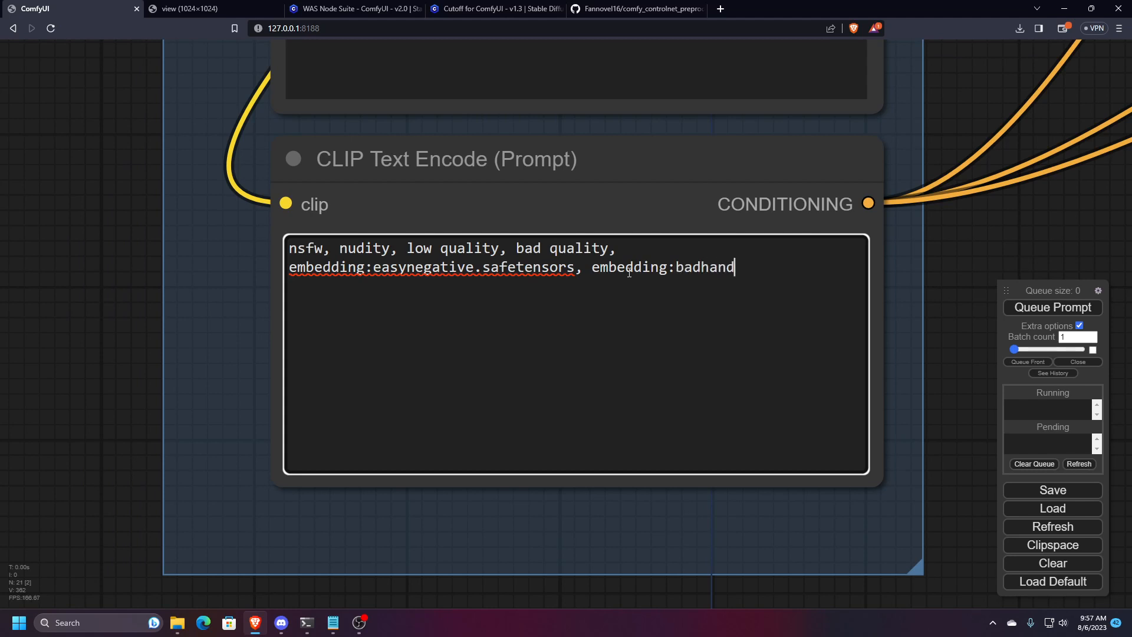
pyautogui.write('v4.pt')
pyautogui.click(949, 374)
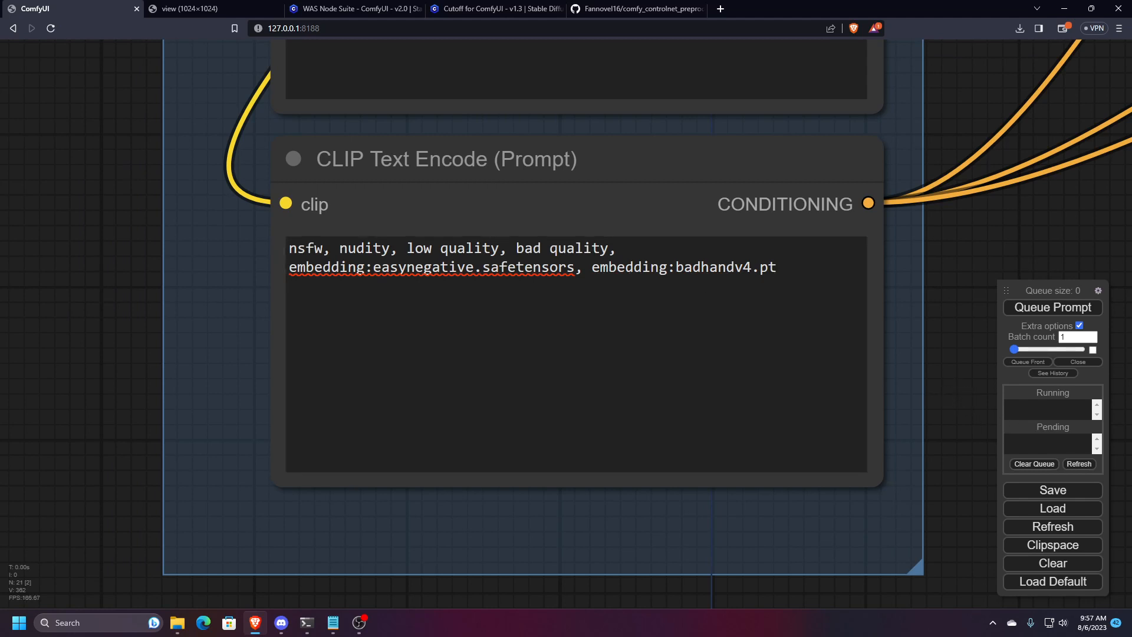
pyautogui.hotkey('alt', 'Tab')
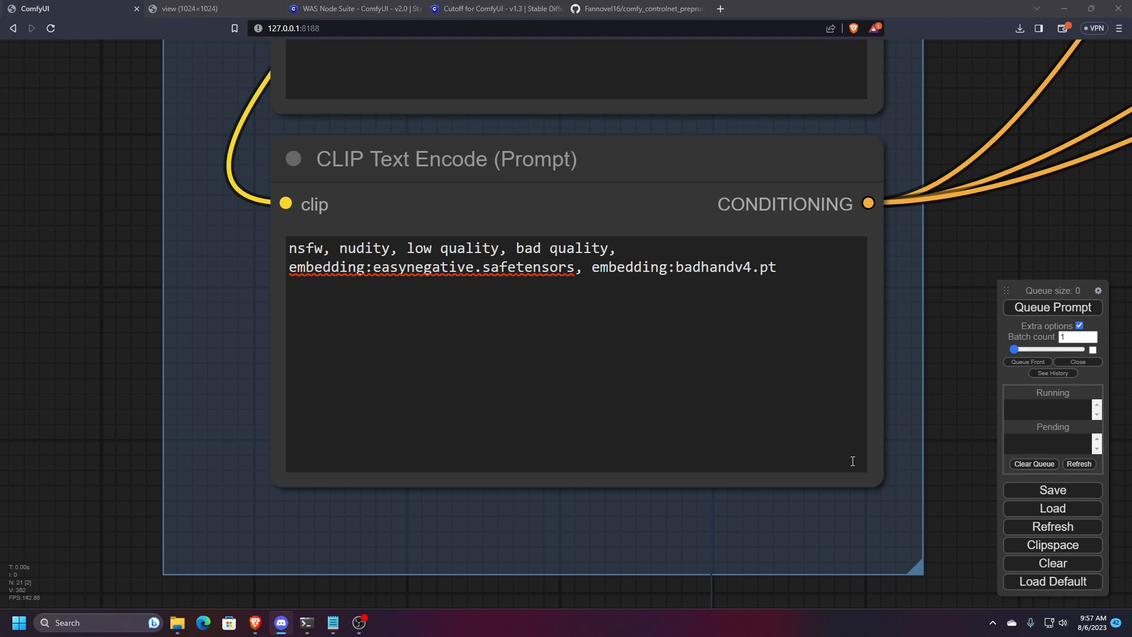
# - Try the negative prompt without the "embedding:" prefixes by deleting them from both badhandv4.pt and easynegative.safetensors
pyautogui.click(692, 267)
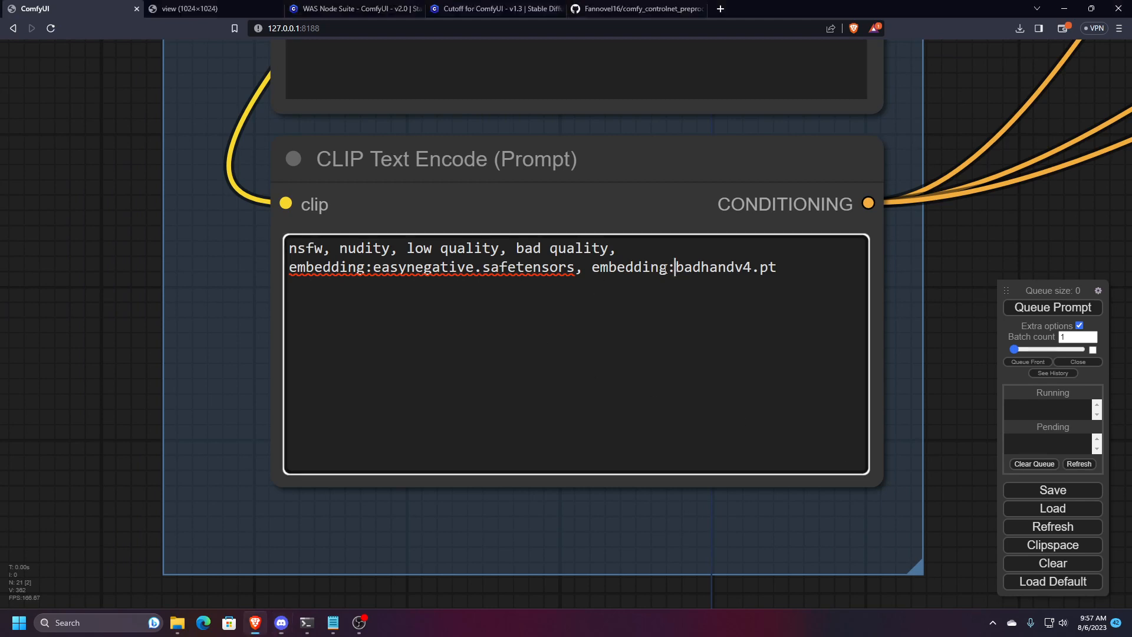
pyautogui.moveTo(676, 267); pyautogui.dragTo(591, 267)
pyautogui.press('BackSpace')
pyautogui.press('BackSpace')
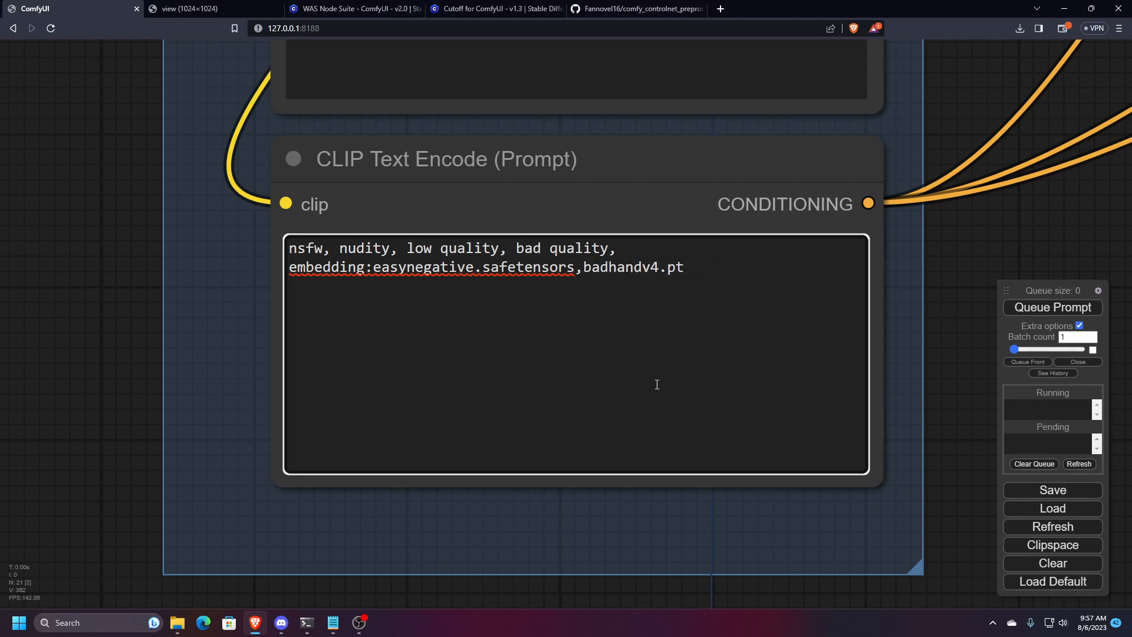
pyautogui.moveTo(575, 267); pyautogui.dragTo(511, 279)
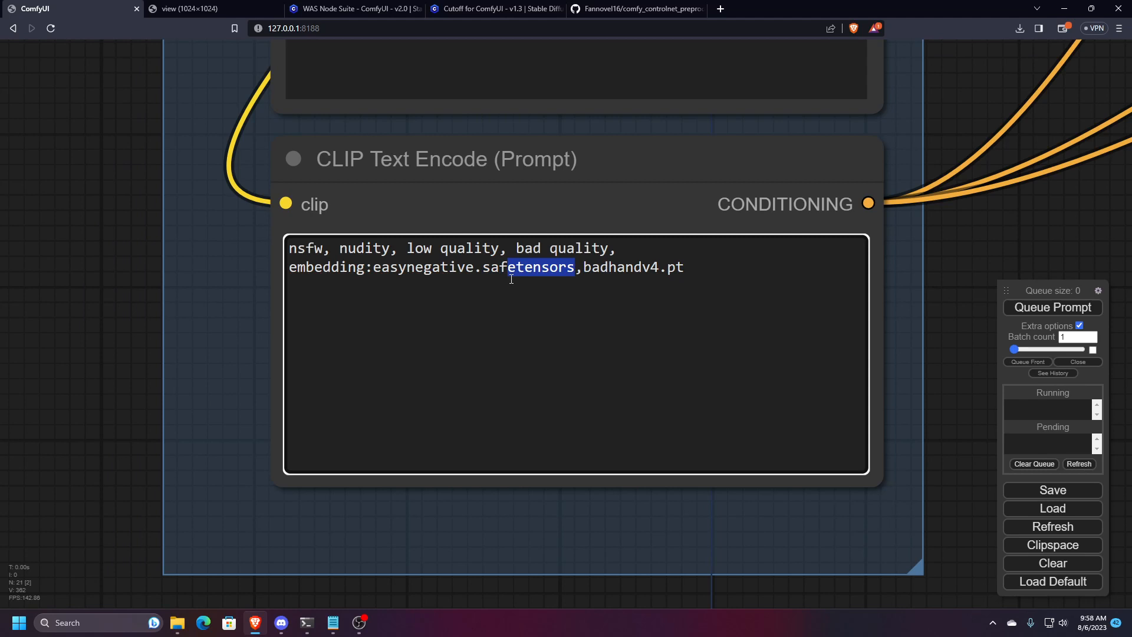
pyautogui.click(580, 271)
pyautogui.moveTo(373, 269); pyautogui.dragTo(289, 271)
pyautogui.press('BackSpace')
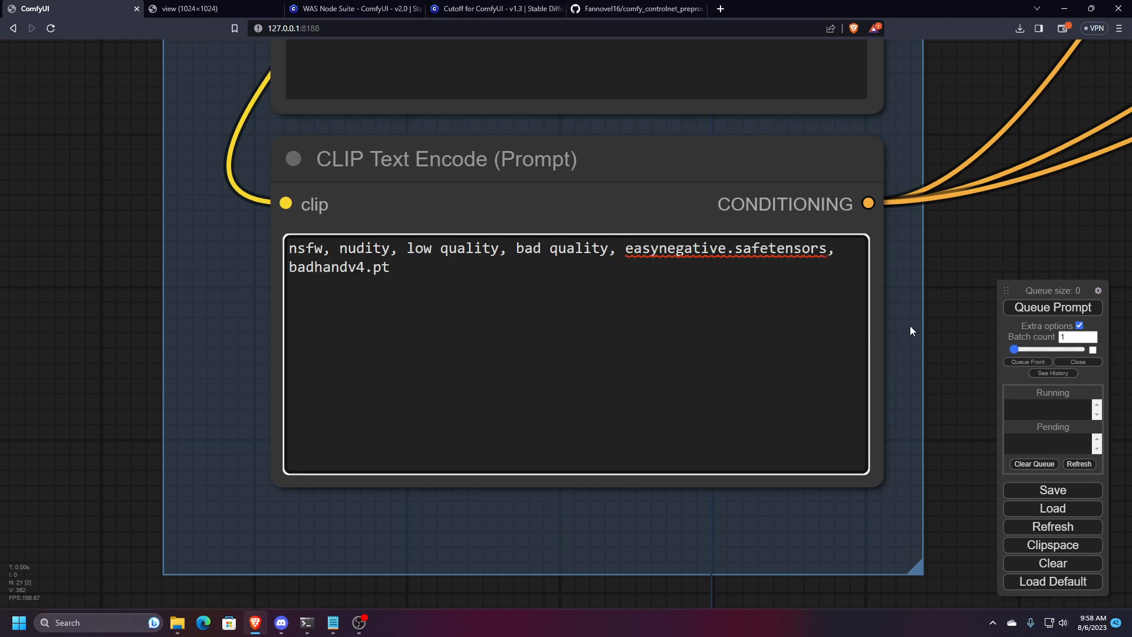
# - Undo the removal of the two "embedding:" prefixes in the negative prompt
pyautogui.scroll(-8, 940, 323)
pyautogui.moveTo(936, 327); pyautogui.dragTo(396, 435)
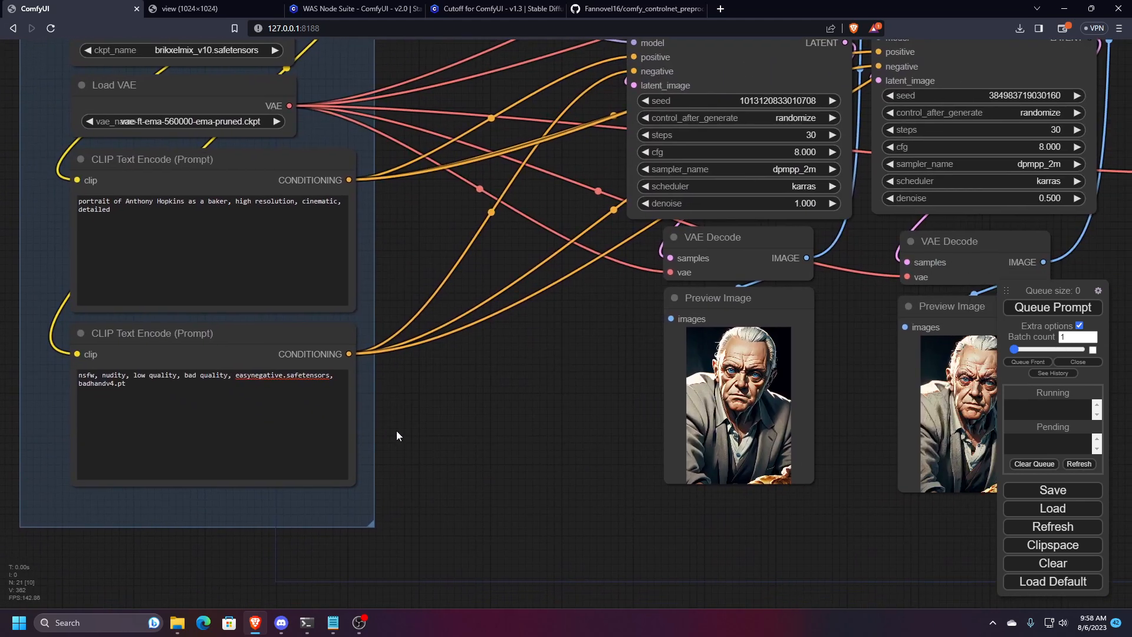
pyautogui.scroll(-3, 396, 435)
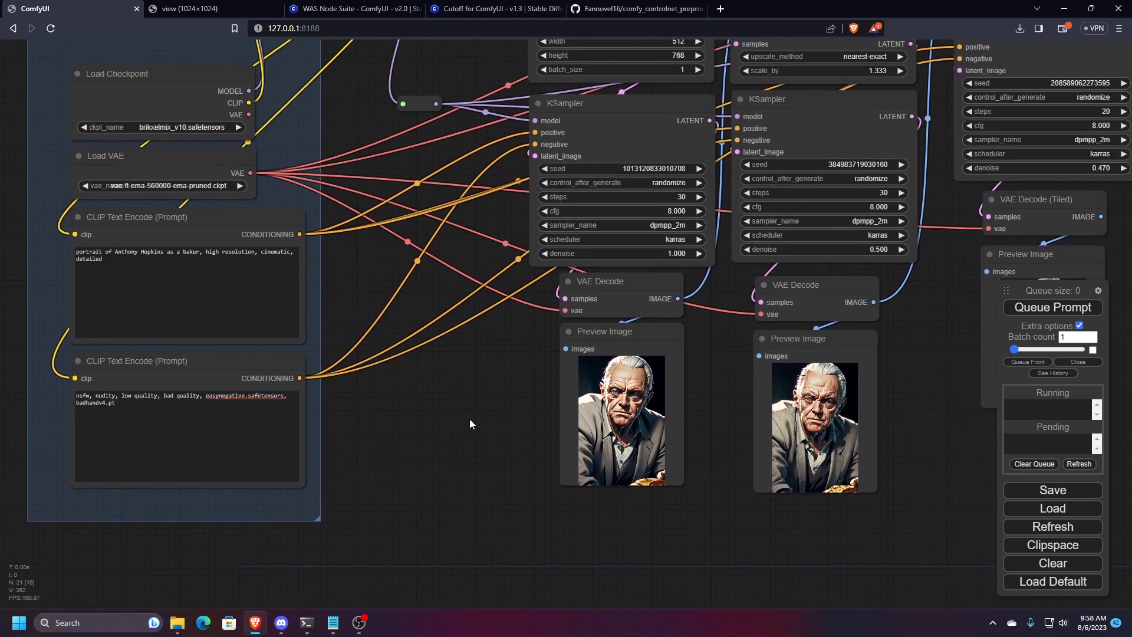
pyautogui.moveTo(474, 415); pyautogui.dragTo(701, 366)
pyautogui.click(416, 378)
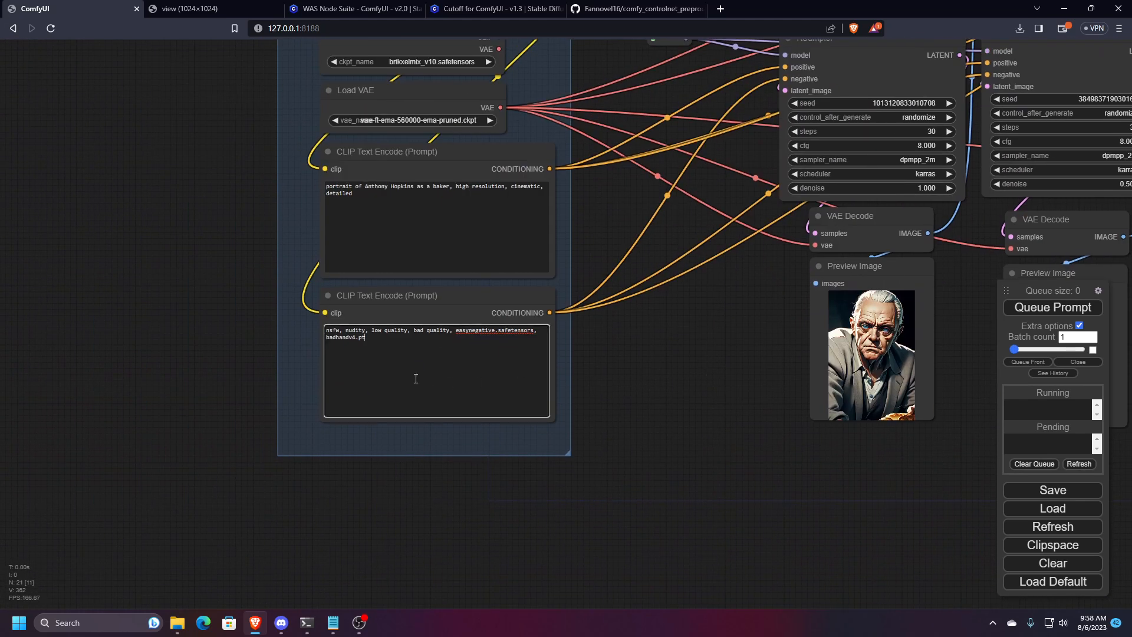
pyautogui.hotkey('ctrl', 'z')
pyautogui.hotkey('ctrl', 'z')
pyautogui.hotkey('ctrl', 'z')
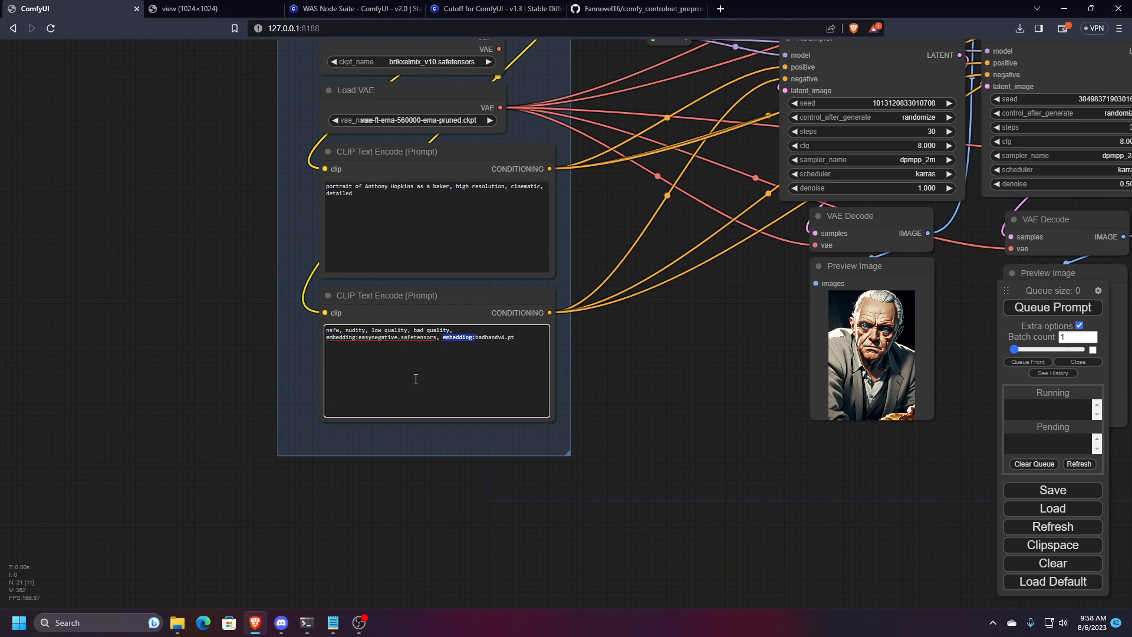
# - Strip the .pt and .safetensors extensions in the negative prompt, leaving "embedding:easynegative, embedding:badhandv4"
pyautogui.scroll(7, 620, 380)
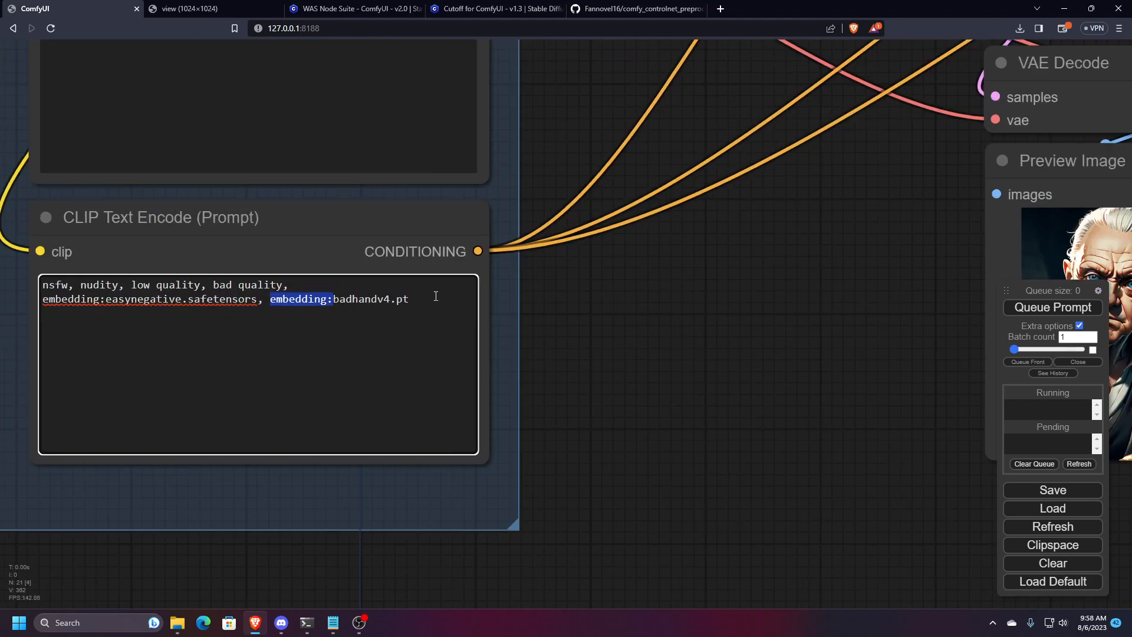
pyautogui.click(431, 299)
pyautogui.press('BackSpace')
pyautogui.press('BackSpace')
pyautogui.press('BackSpace')
pyautogui.press('BackSpace')
pyautogui.press('BackSpace')
pyautogui.press('BackSpace')
pyautogui.press('BackSpace')
pyautogui.press('BackSpace')
pyautogui.press('BackSpace')
pyautogui.press('BackSpace')
pyautogui.press('BackSpace')
pyautogui.press('BackSpace')
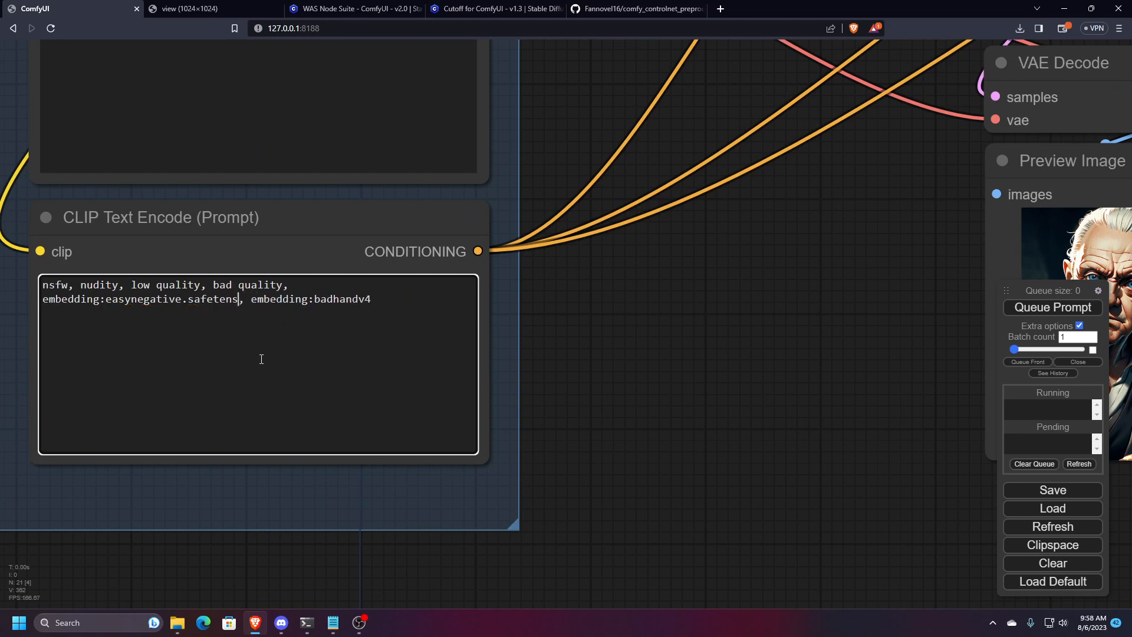
pyautogui.press('BackSpace')
pyautogui.press('BackSpace')
pyautogui.press('BackSpace')
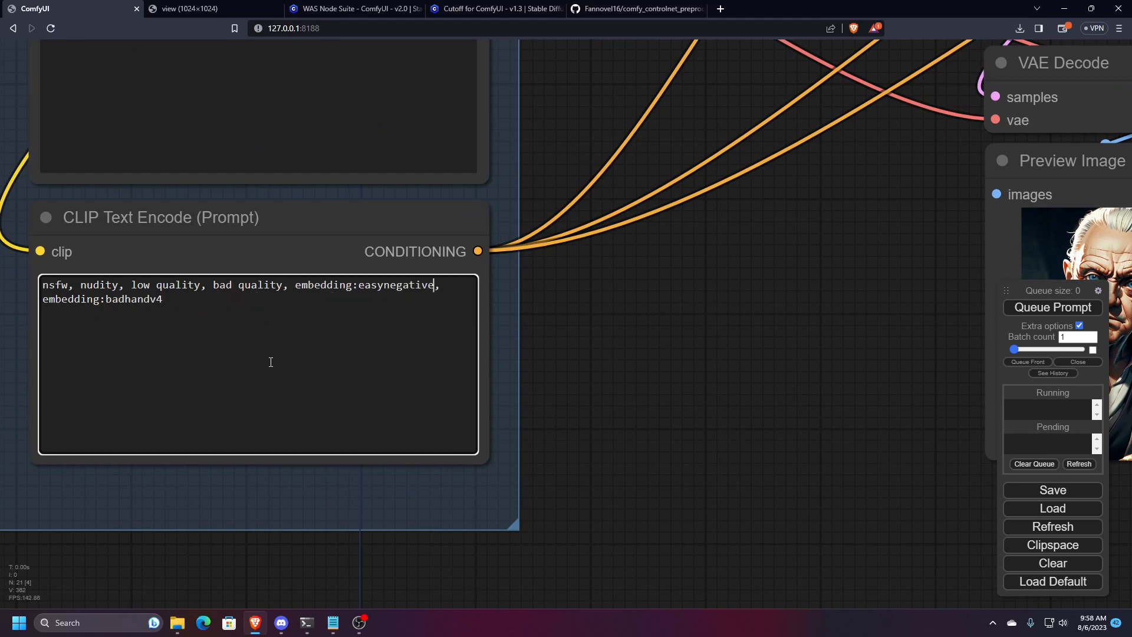
# - Insert "half body" before "portrait" at the start of the positive prompt in the upper CLIP Text Encode node
pyautogui.click(695, 441)
pyautogui.scroll(-9, 696, 440)
pyautogui.moveTo(348, 483); pyautogui.dragTo(372, 525)
pyautogui.scroll(-2, 324, 473)
pyautogui.scroll(4, 374, 461)
pyautogui.moveTo(332, 458); pyautogui.dragTo(622, 549)
pyautogui.scroll(5, 259, 391)
pyautogui.click(298, 379)
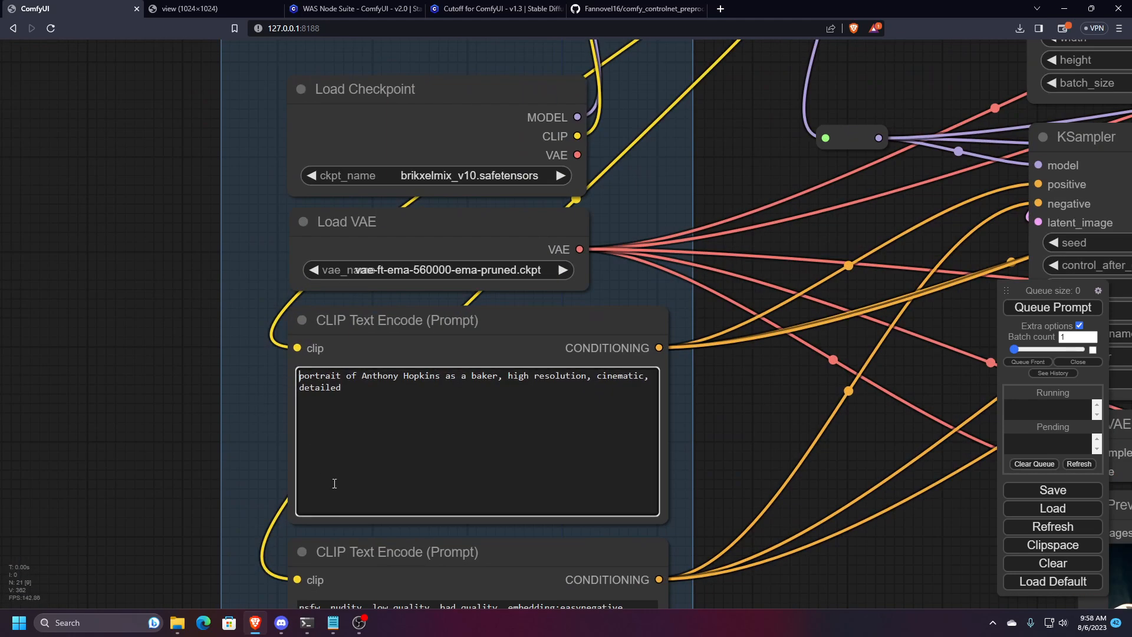
pyautogui.write('half vody')
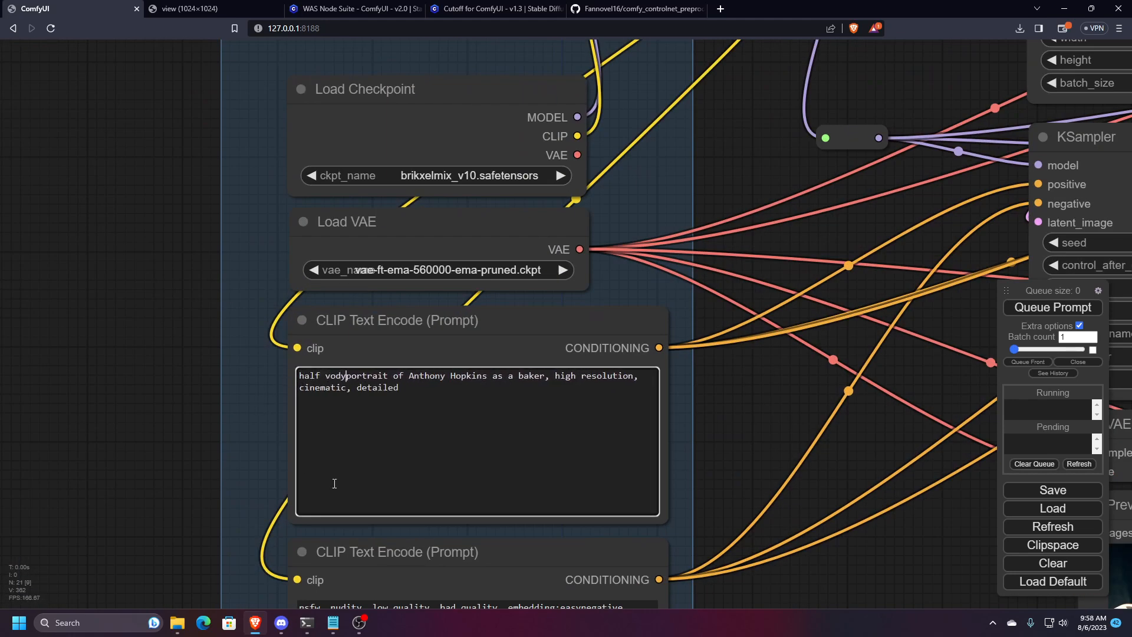
pyautogui.press('BackSpace')
pyautogui.press('BackSpace')
pyautogui.press('BackSpace')
pyautogui.write('body')
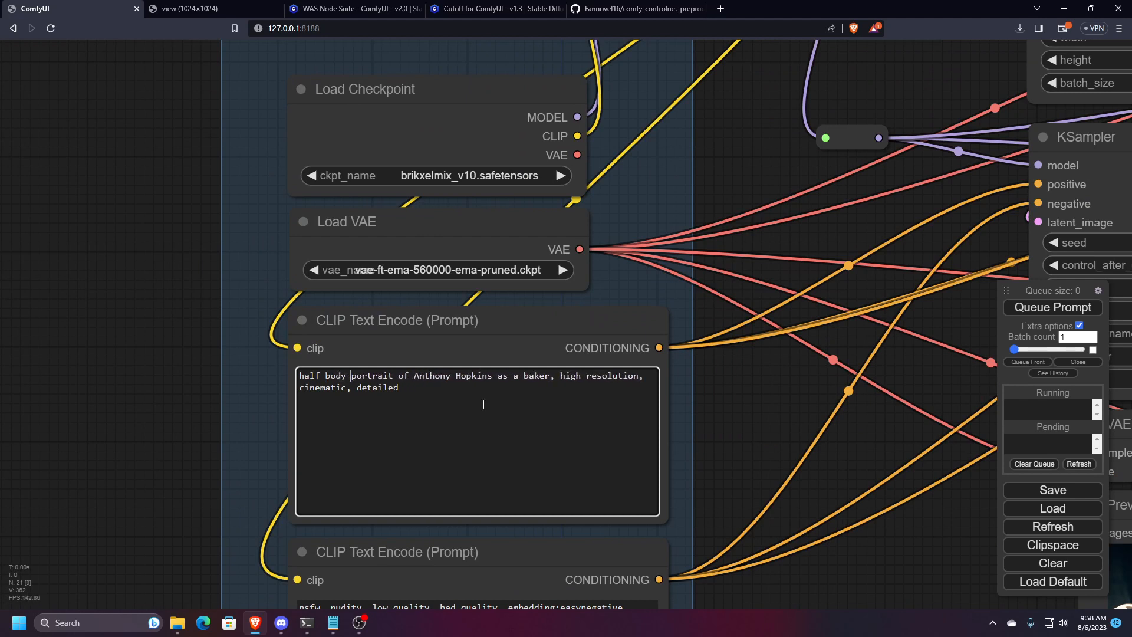
# - Add "holding bread," after "as a baker," in the positive prompt
pyautogui.click(554, 377)
pyautogui.write(',')
pyautogui.press('Left')
pyautogui.write('holding ')
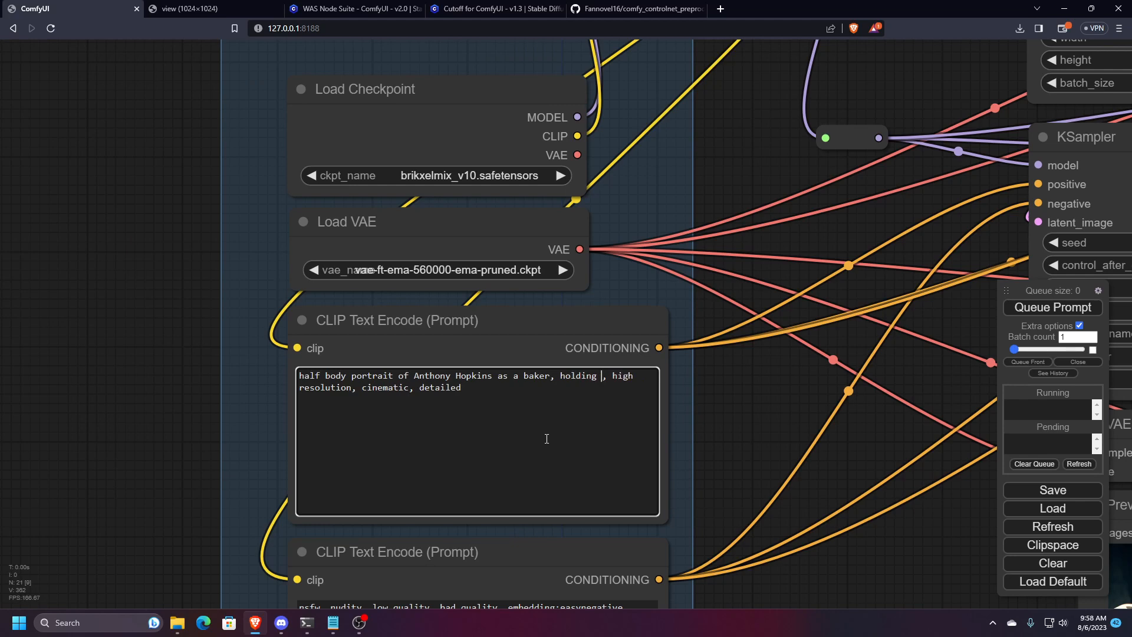
pyautogui.write('bread')
pyautogui.click(761, 460)
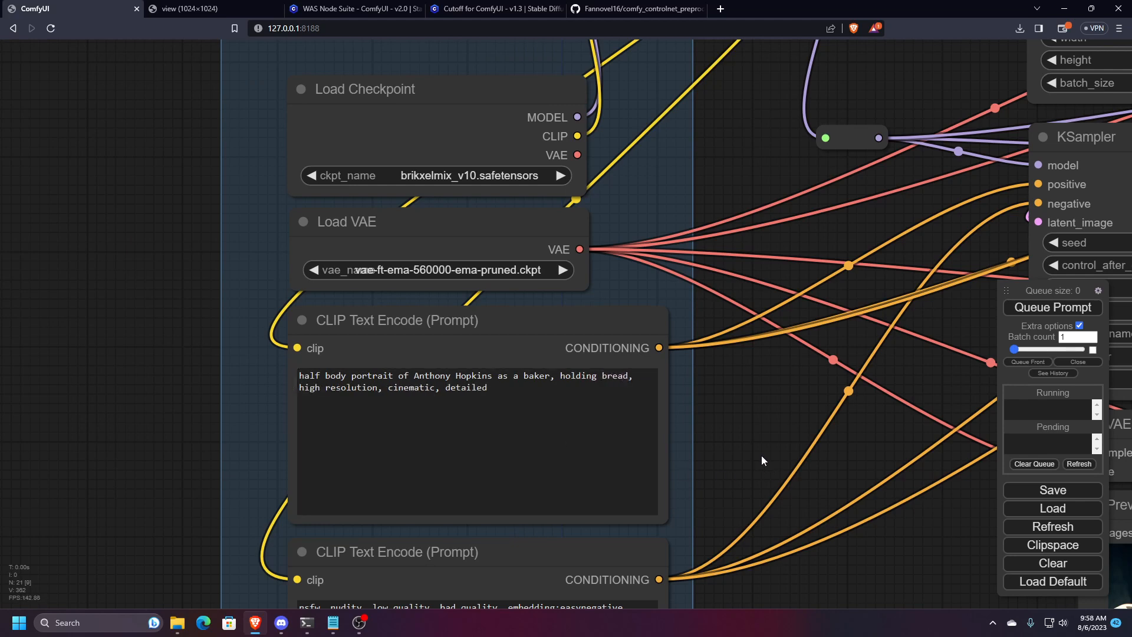
# - Queue the prompt to generate a new three-pass portrait with the edited positive prompt and the two negative embeddings
pyautogui.scroll(-5, 762, 460)
pyautogui.moveTo(797, 526); pyautogui.dragTo(256, 369)
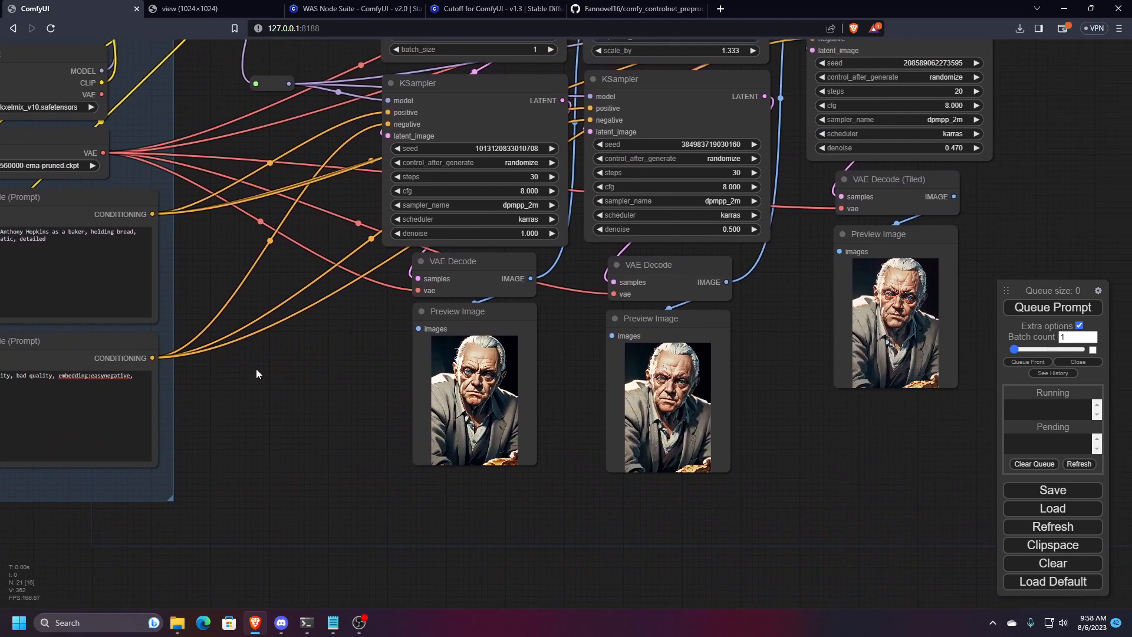
pyautogui.click(1052, 307)
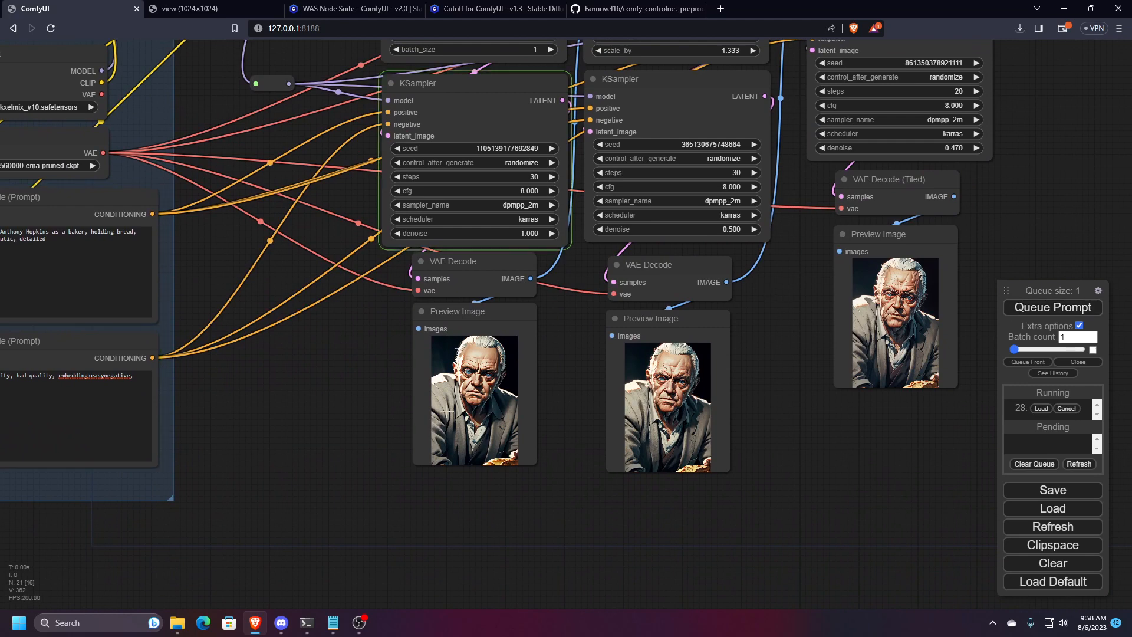
# - Examine the new first-pass, second-pass and final upscaled portraits in their Preview Image nodes, checking the face and hands up close
pyautogui.scroll(3, 530, 372)
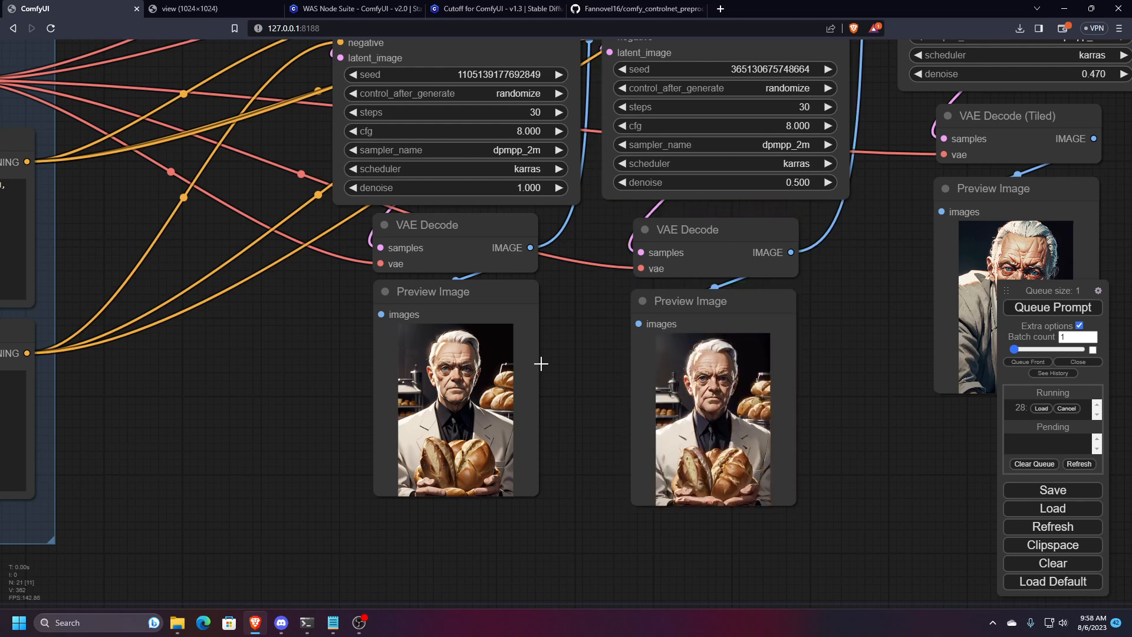
pyautogui.scroll(4, 762, 433)
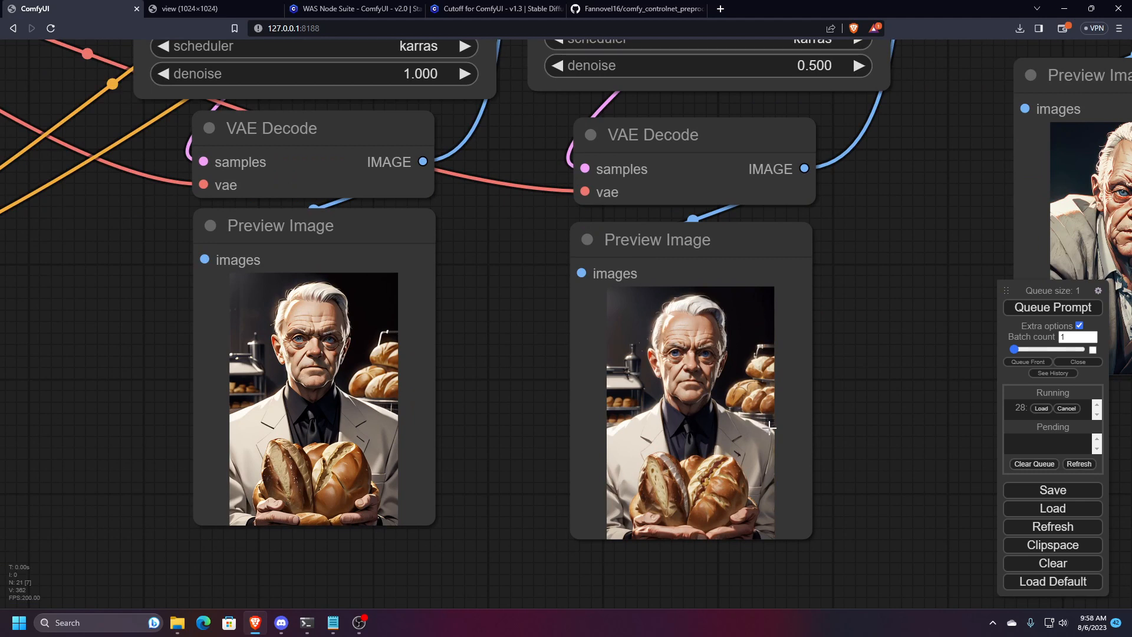
pyautogui.moveTo(875, 442); pyautogui.dragTo(483, 504)
pyautogui.scroll(-5, 483, 504)
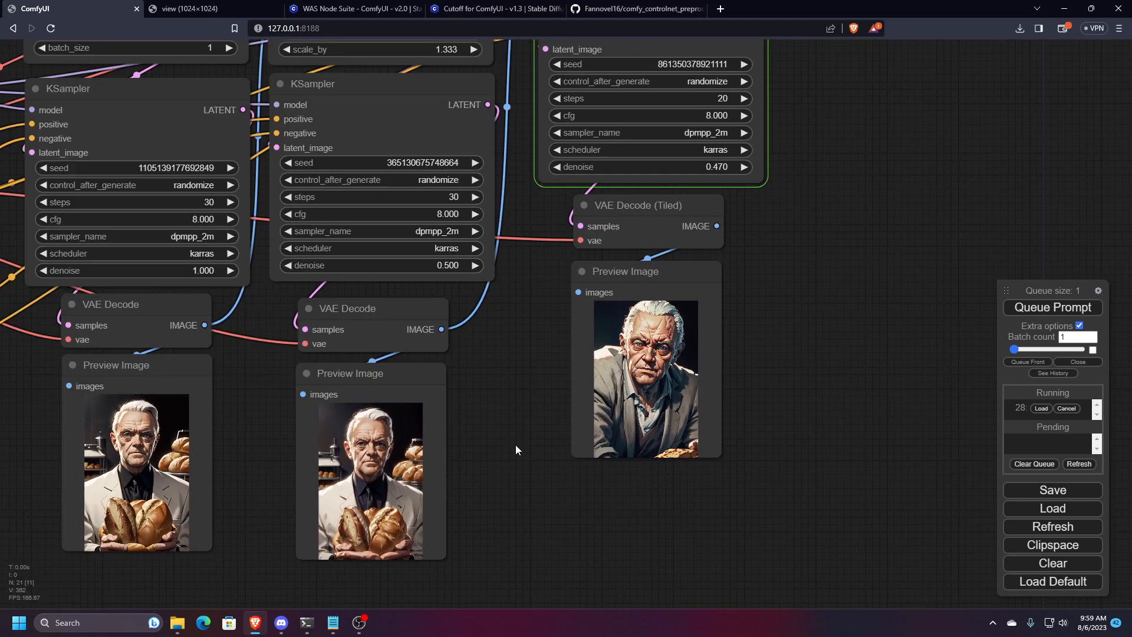
pyautogui.moveTo(521, 409); pyautogui.dragTo(532, 490)
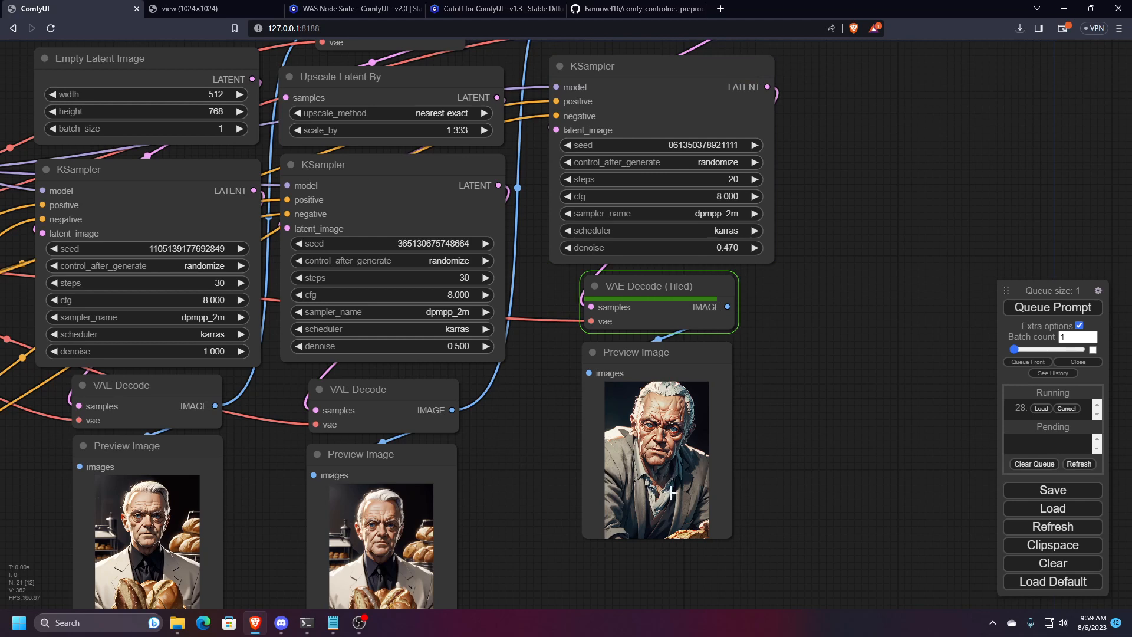
pyautogui.scroll(15, 671, 493)
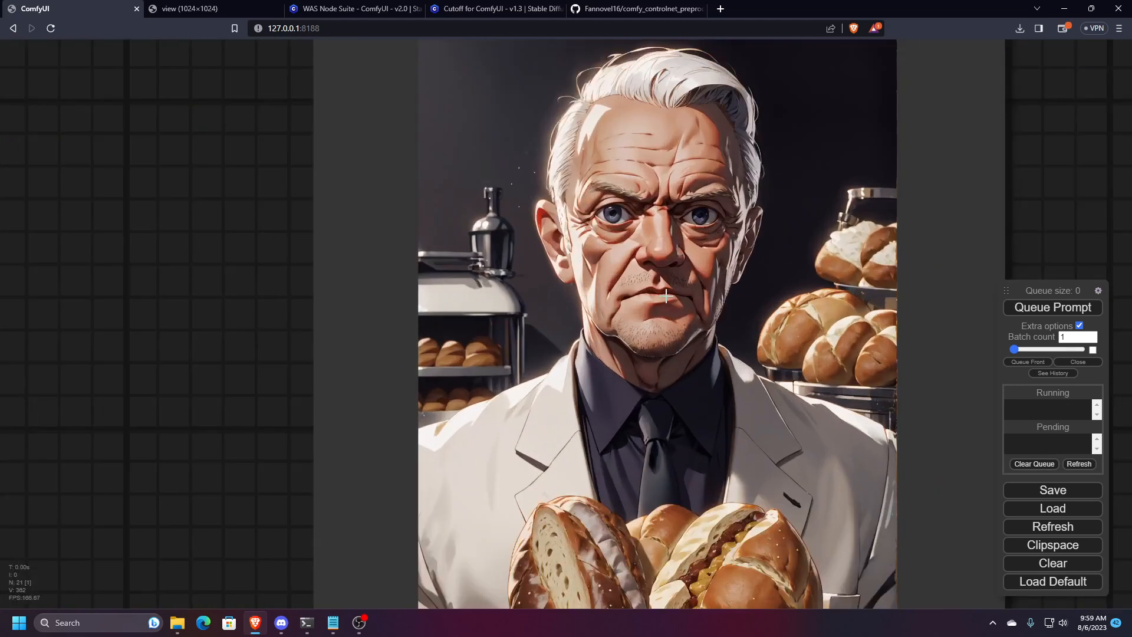
pyautogui.scroll(-4, 666, 294)
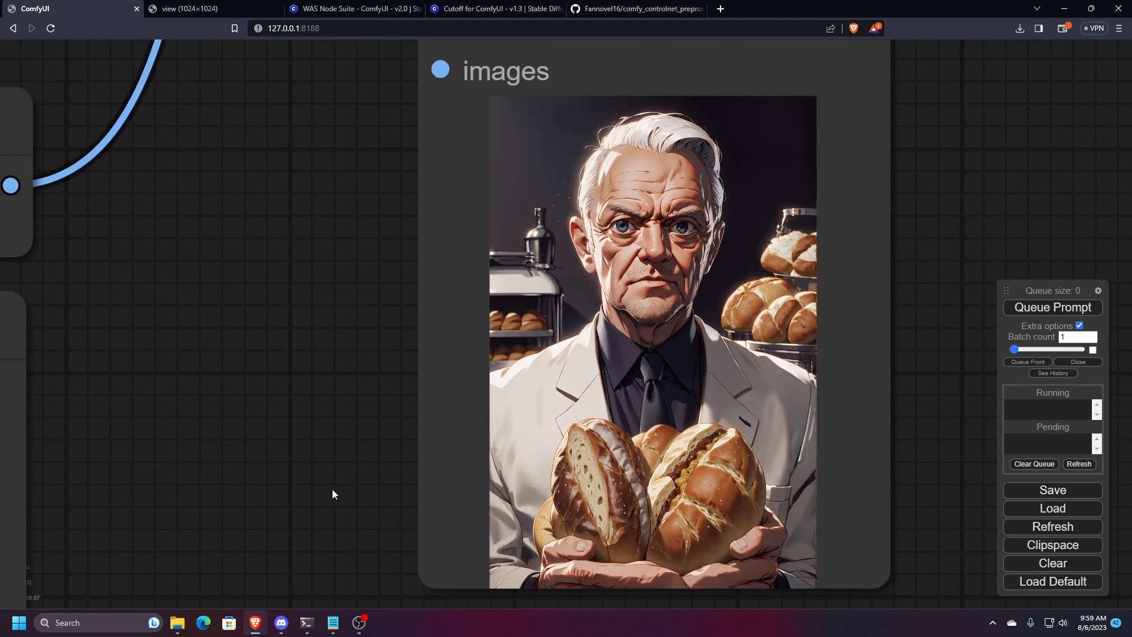
pyautogui.moveTo(332, 490); pyautogui.dragTo(329, 482)
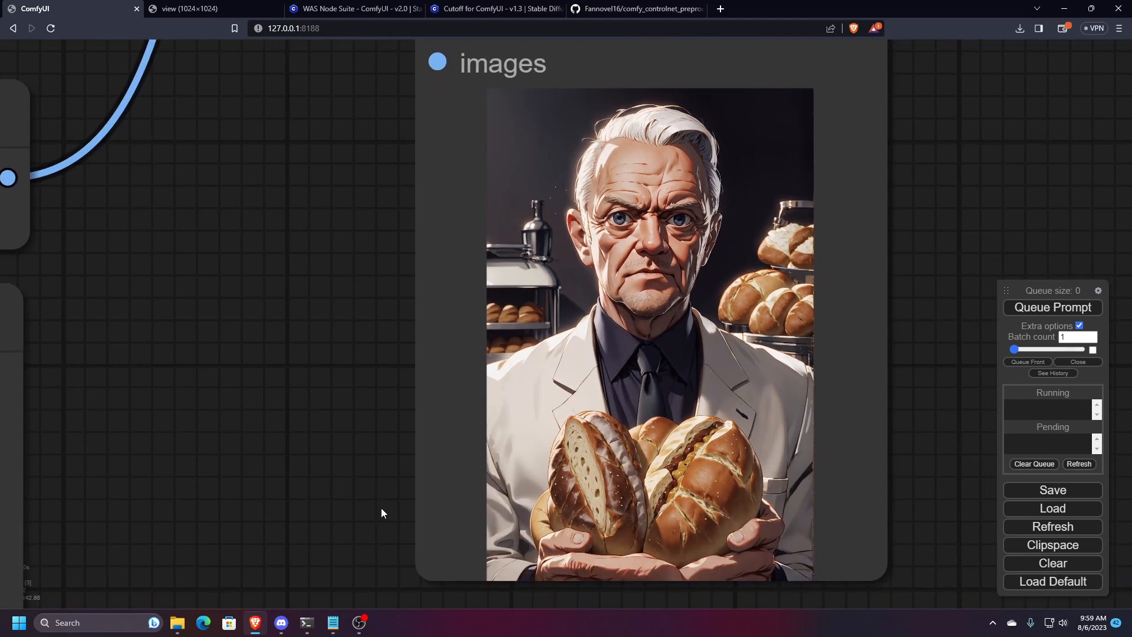
pyautogui.scroll(-7, 387, 508)
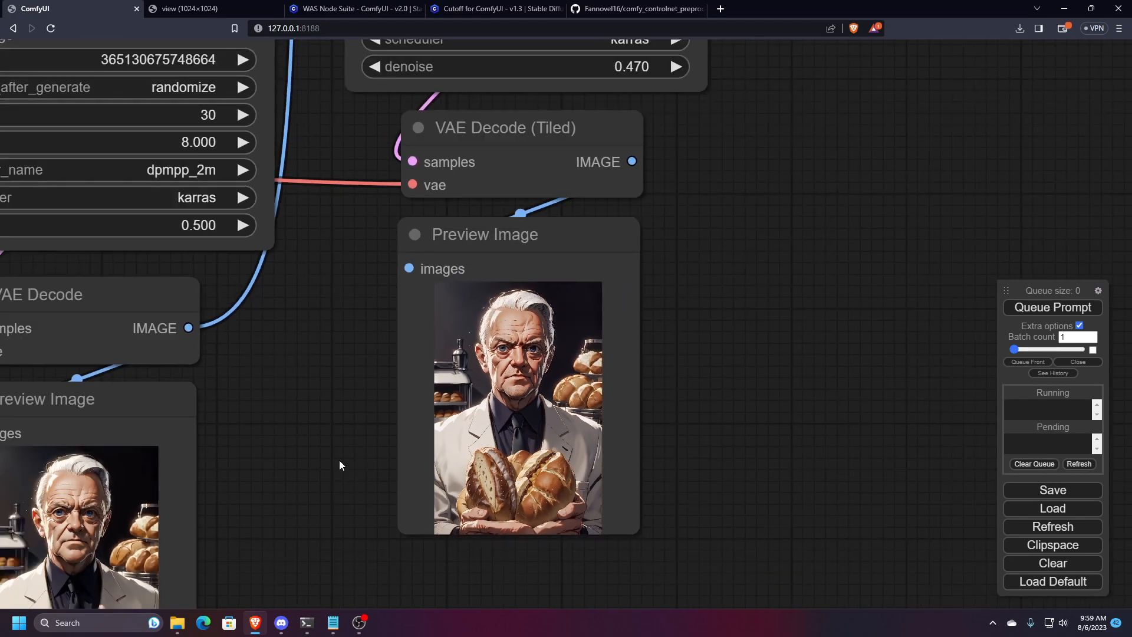
# - Compare the second-pass and final upscaled baker portraits in their Preview Image nodes, checking the face and hands up close
pyautogui.moveTo(339, 460); pyautogui.dragTo(646, 389)
pyautogui.scroll(-5, 646, 389)
pyautogui.moveTo(370, 471); pyautogui.dragTo(358, 422)
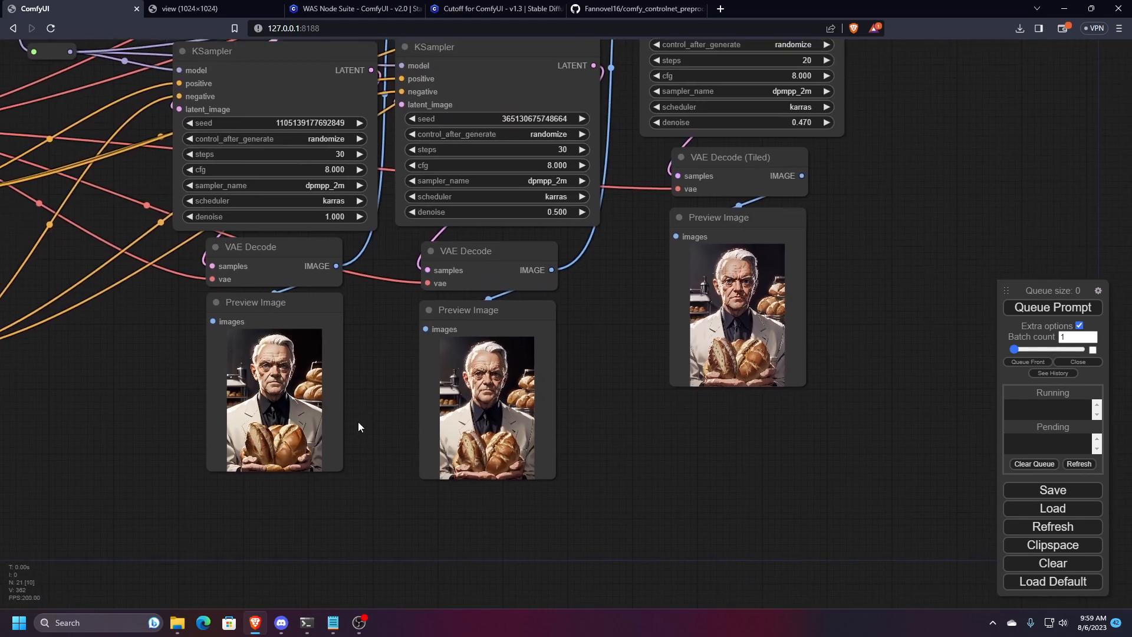
pyautogui.scroll(10, 378, 441)
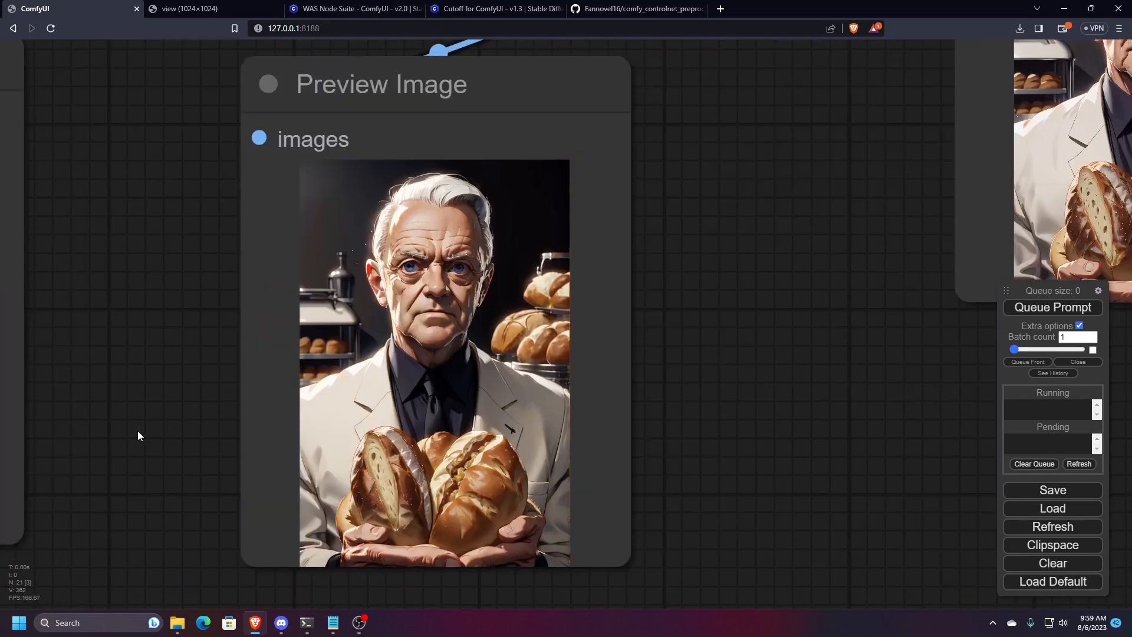
pyautogui.moveTo(775, 210); pyautogui.dragTo(649, 415)
# - Append ", embedding:Style-GravityMagic" after "detailed" at the end of the positive prompt in the upper CLIP Text Encode node
pyautogui.scroll(-6, 331, 451)
pyautogui.scroll(-5, 348, 451)
pyautogui.scroll(-2, 172, 414)
pyautogui.moveTo(141, 440); pyautogui.dragTo(593, 388)
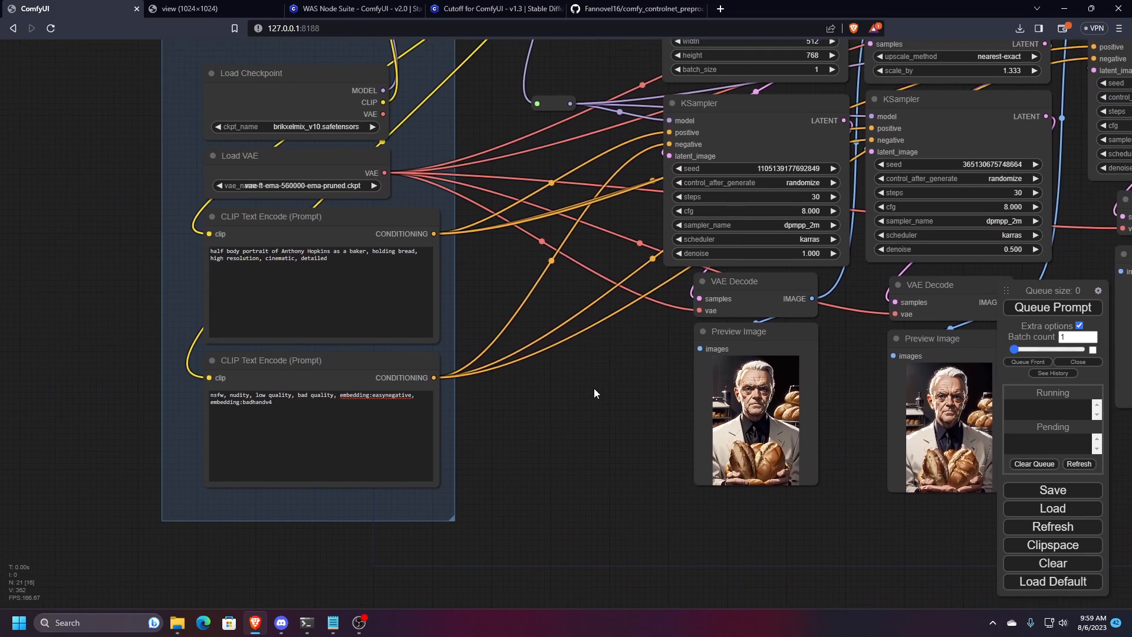
pyautogui.scroll(5, 94, 318)
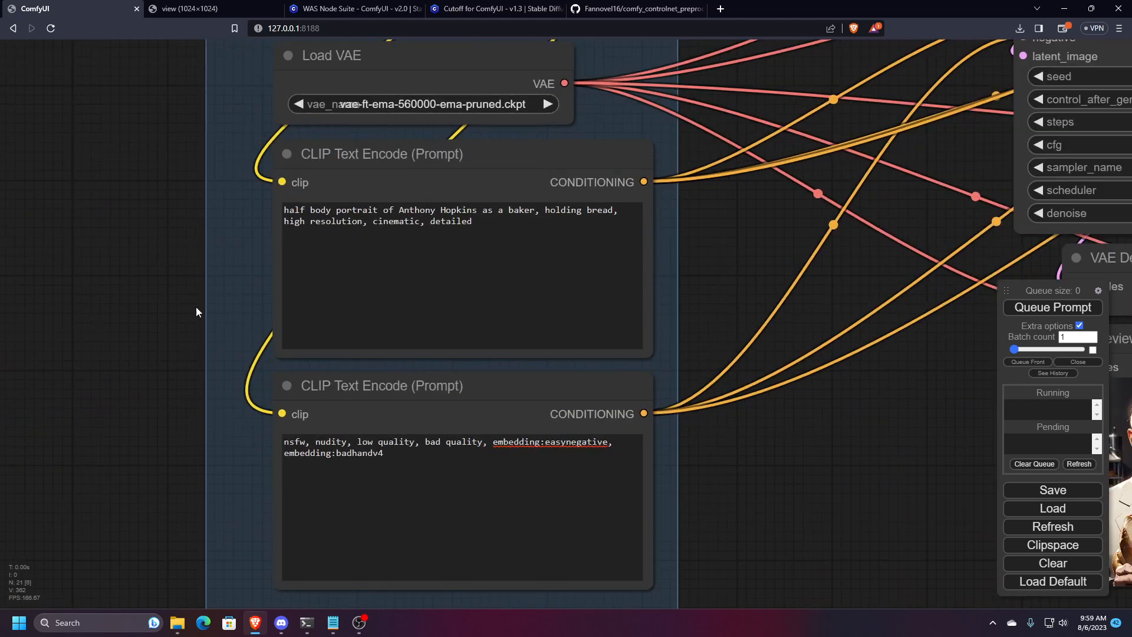
pyautogui.click(433, 233)
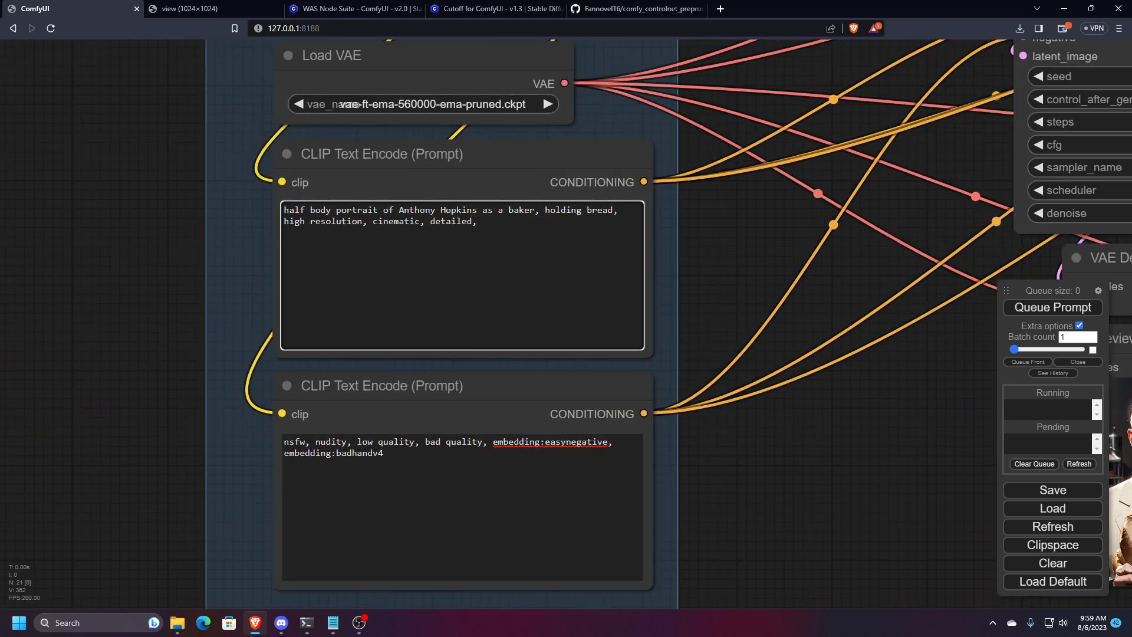
pyautogui.write('embedding:Style-GravityMagic')
pyautogui.click(672, 309)
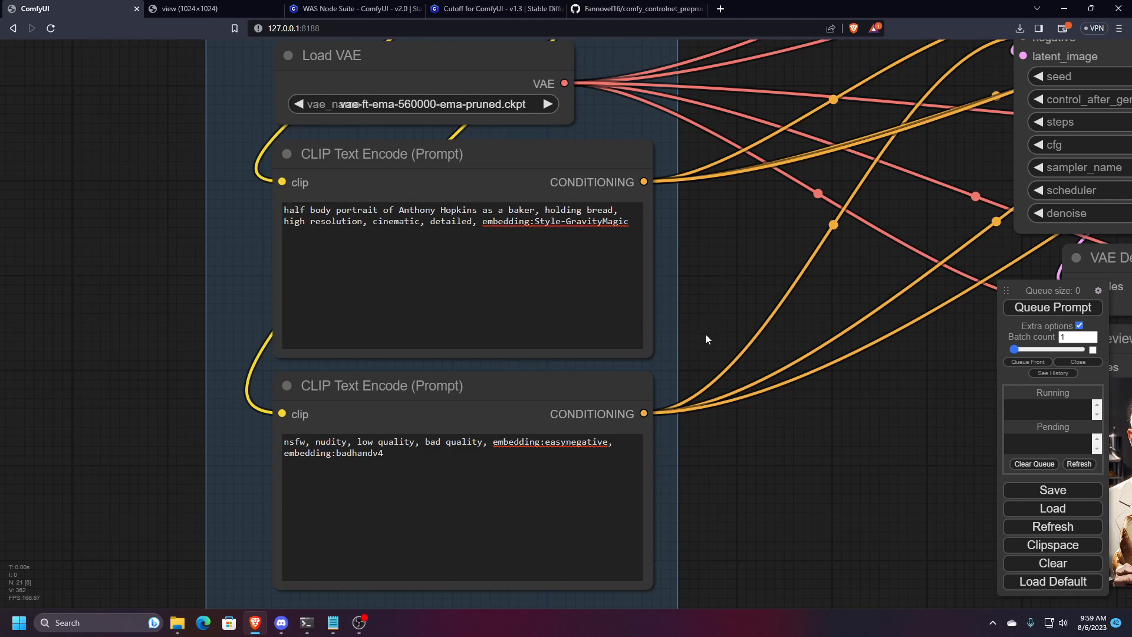
# - Queue the prompt to generate a new three-pass portrait with the Style-GravityMagic embedding
pyautogui.scroll(-3, 749, 430)
pyautogui.moveTo(801, 525); pyautogui.dragTo(180, 471)
pyautogui.click(1053, 307)
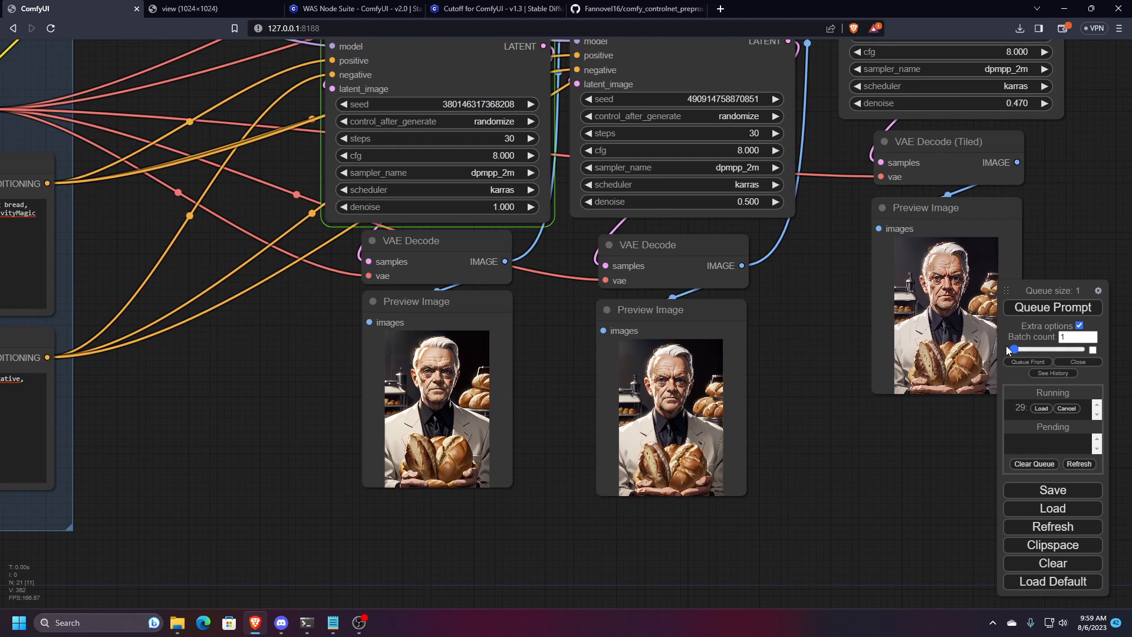
# - Watch the three passes render and examine how the style embedding affects the portraits in the Preview Image nodes
pyautogui.scroll(2, 400, 347)
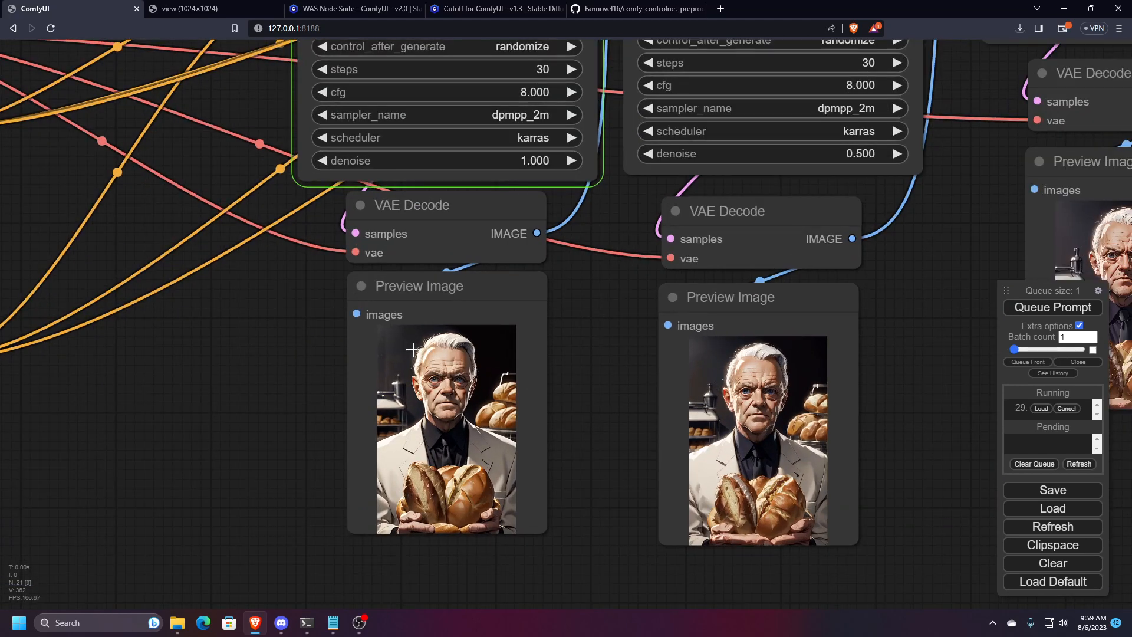
pyautogui.scroll(3, 477, 419)
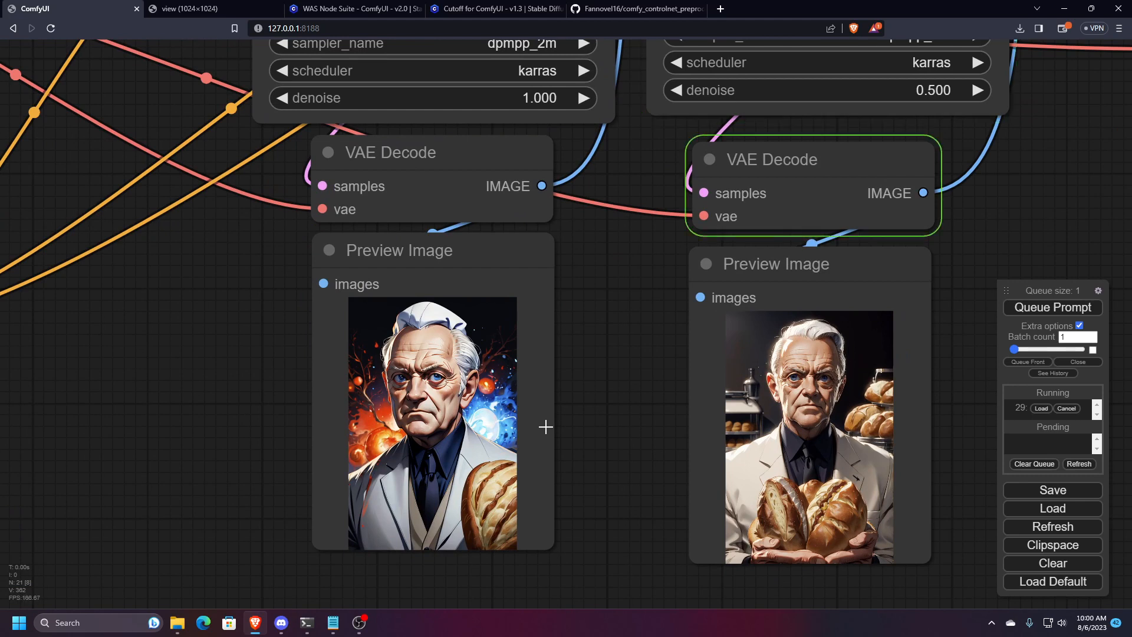
pyautogui.moveTo(623, 497); pyautogui.dragTo(415, 480)
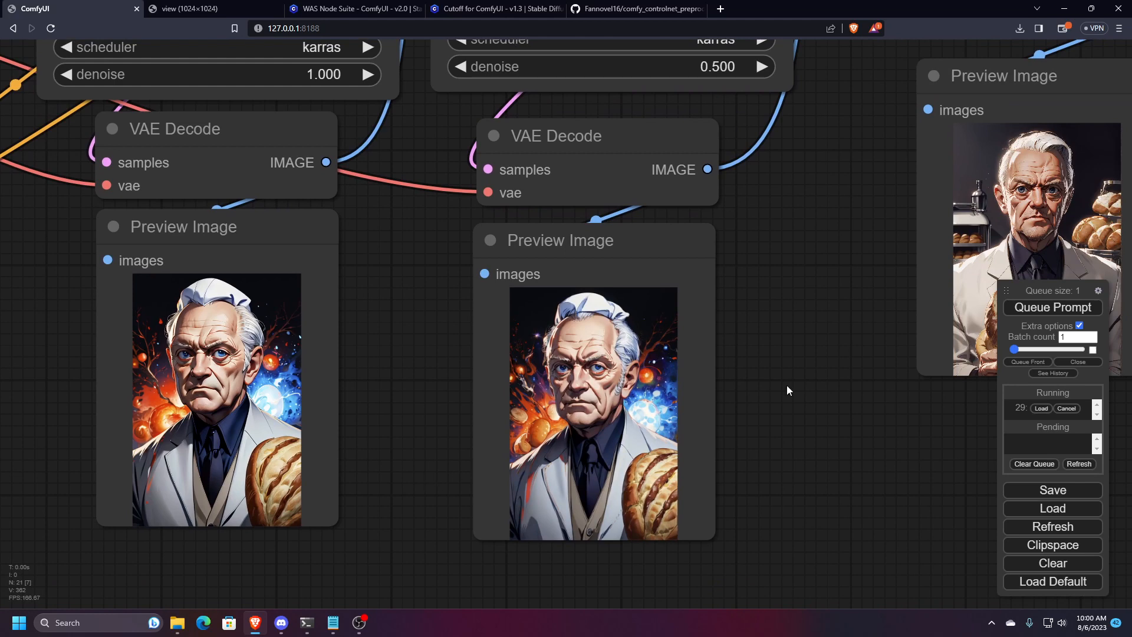
pyautogui.moveTo(811, 386); pyautogui.dragTo(612, 441)
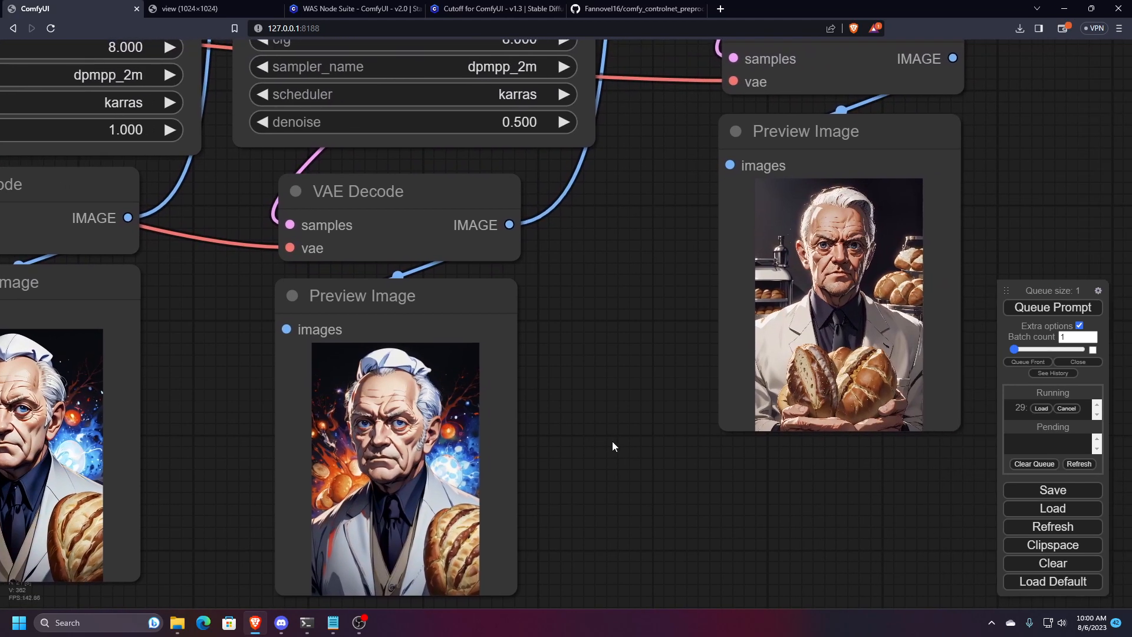
pyautogui.scroll(-7, 612, 441)
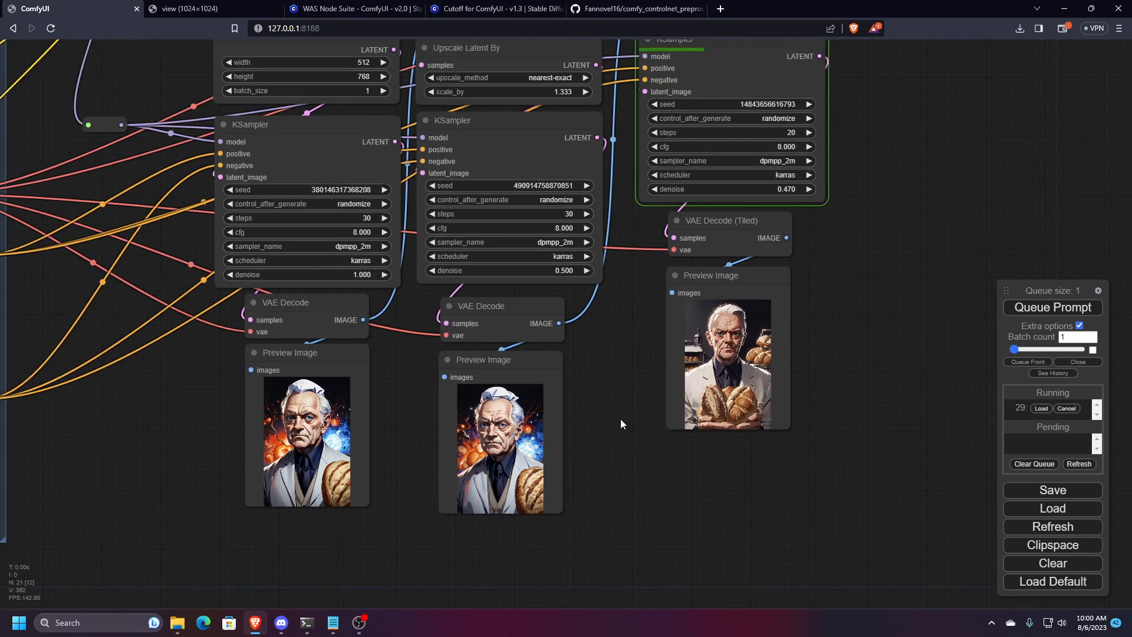
pyautogui.moveTo(616, 409); pyautogui.dragTo(699, 468)
pyautogui.scroll(-2, 675, 444)
pyautogui.scroll(-2, 674, 443)
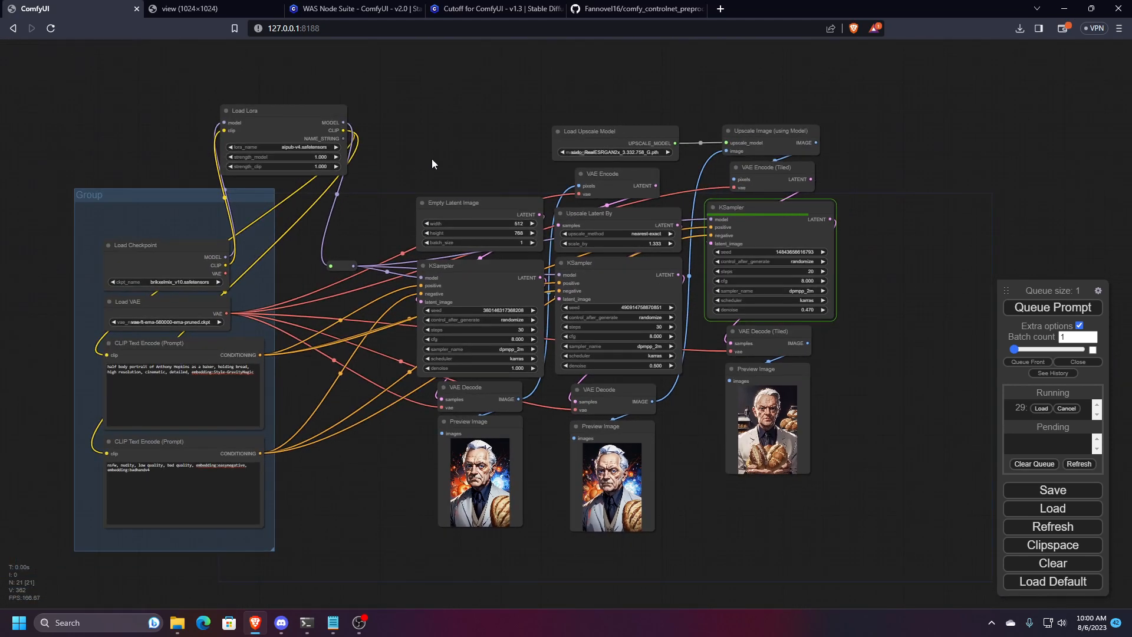
pyautogui.moveTo(432, 136); pyautogui.dragTo(465, 235)
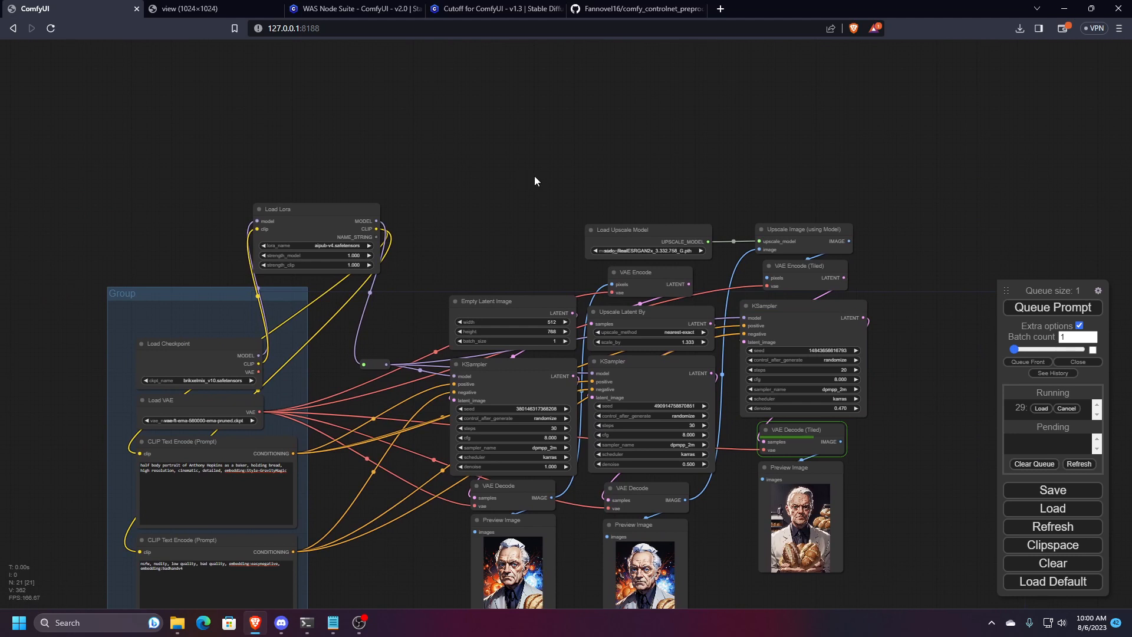
pyautogui.click(604, 9)
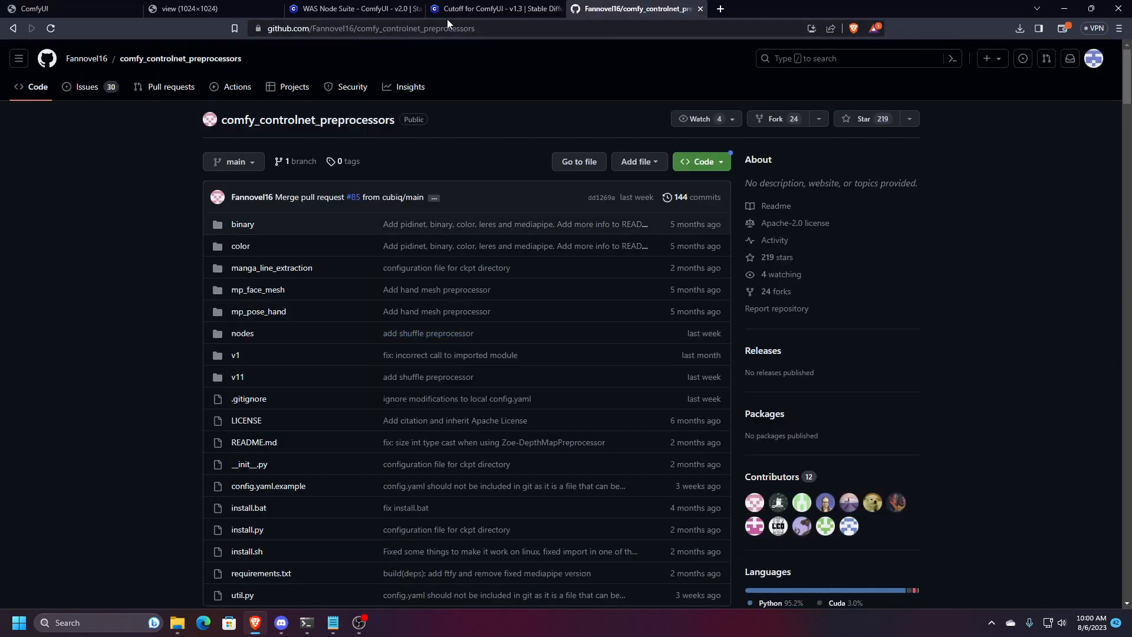
pyautogui.click(118, 9)
pyautogui.doubleClick(422, 128)
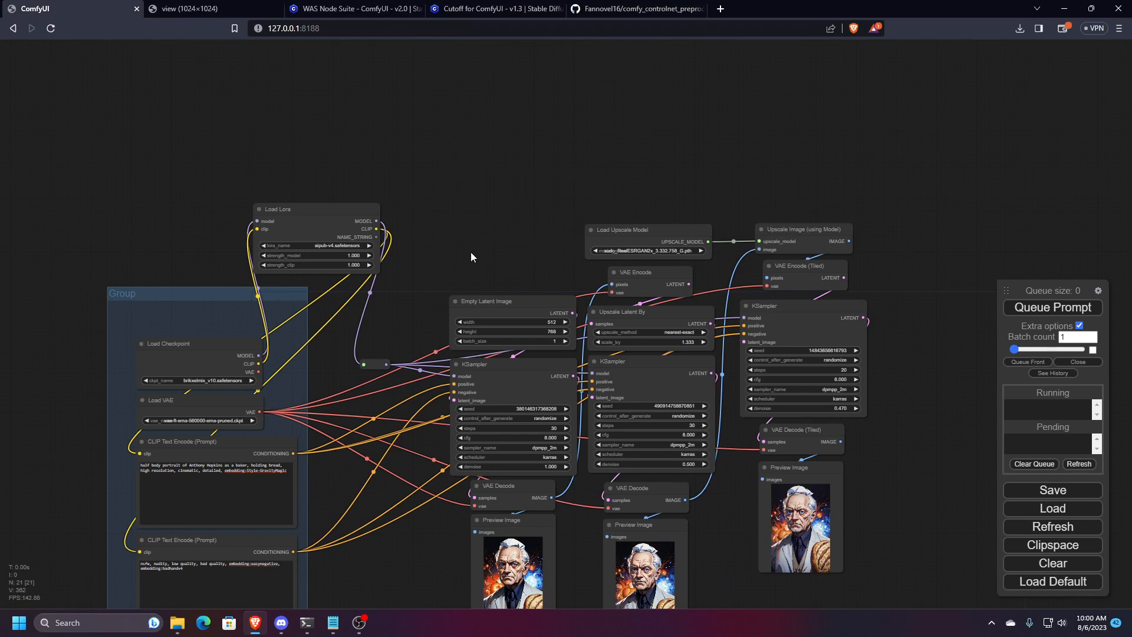
pyautogui.moveTo(470, 257); pyautogui.dragTo(479, 204)
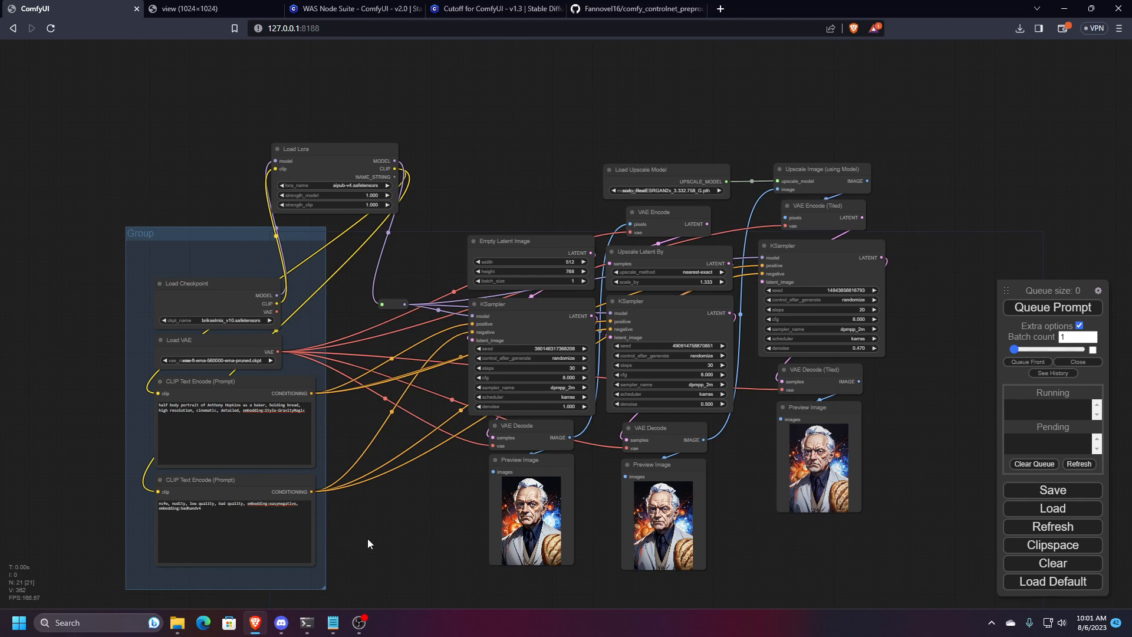
pyautogui.moveTo(367, 539); pyautogui.dragTo(463, 513)
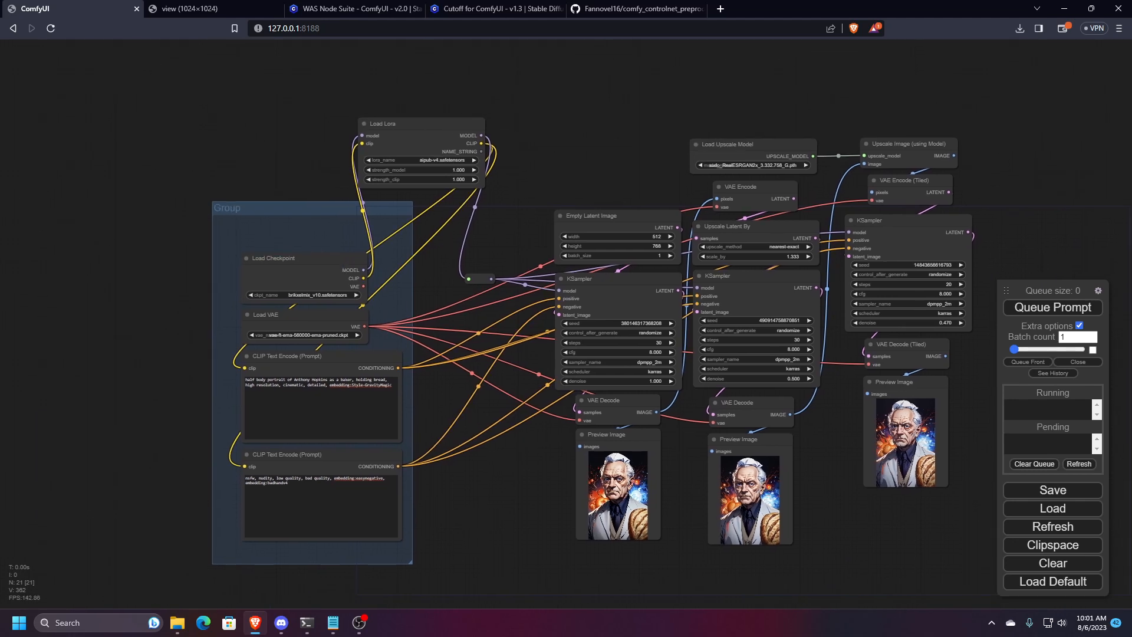
pyautogui.hotkey('alt', 'Tab')
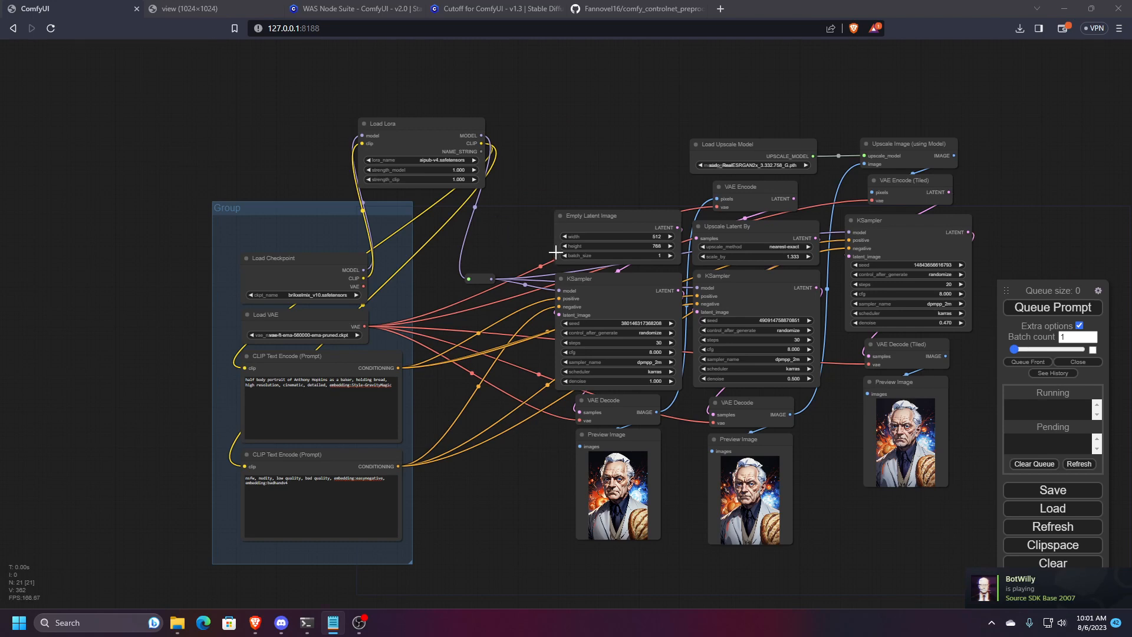
# - Convert the width and height fields of the Empty Latent Image node to inputs
pyautogui.scroll(4, 557, 253)
pyautogui.scroll(-3, 536, 200)
pyautogui.scroll(3, 593, 231)
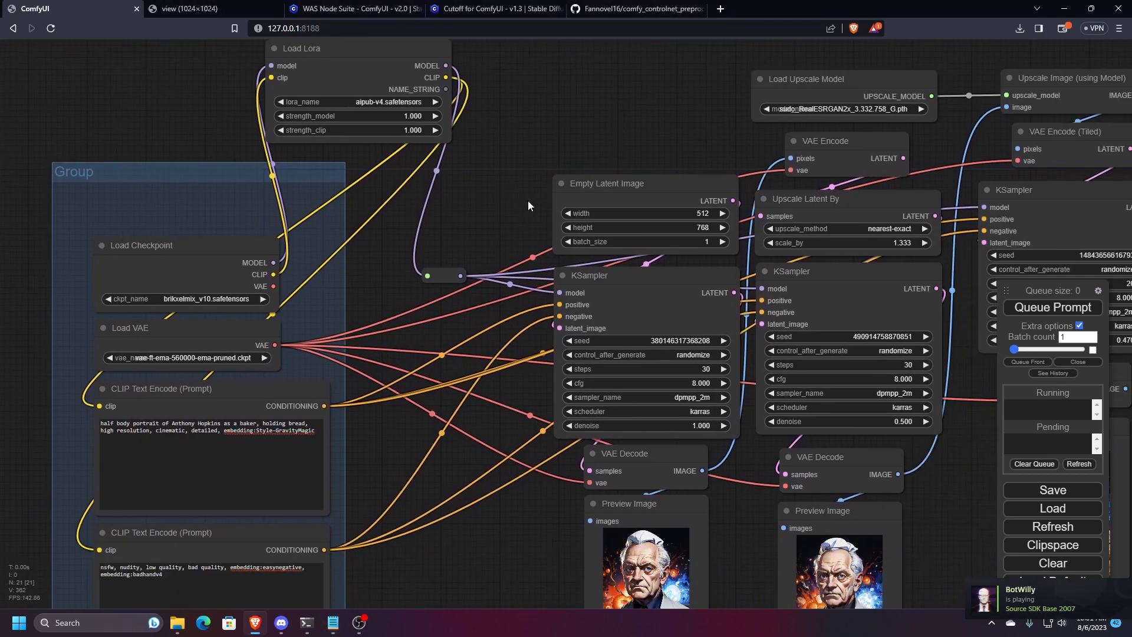
pyautogui.rightClick(602, 189)
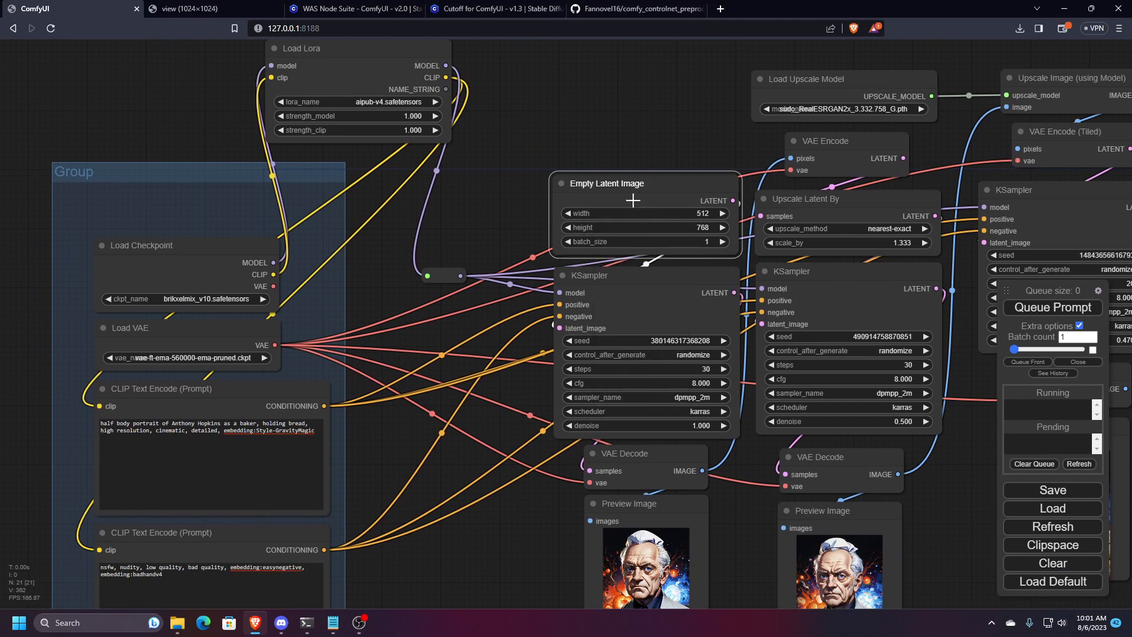
pyautogui.rightClick(614, 199)
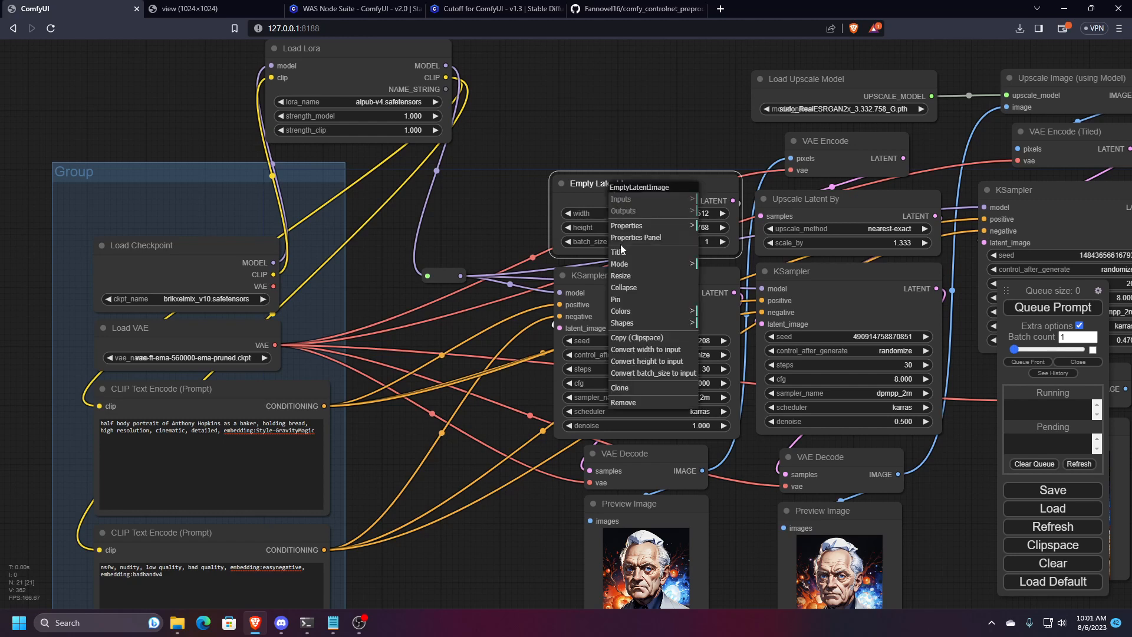
pyautogui.click(636, 350)
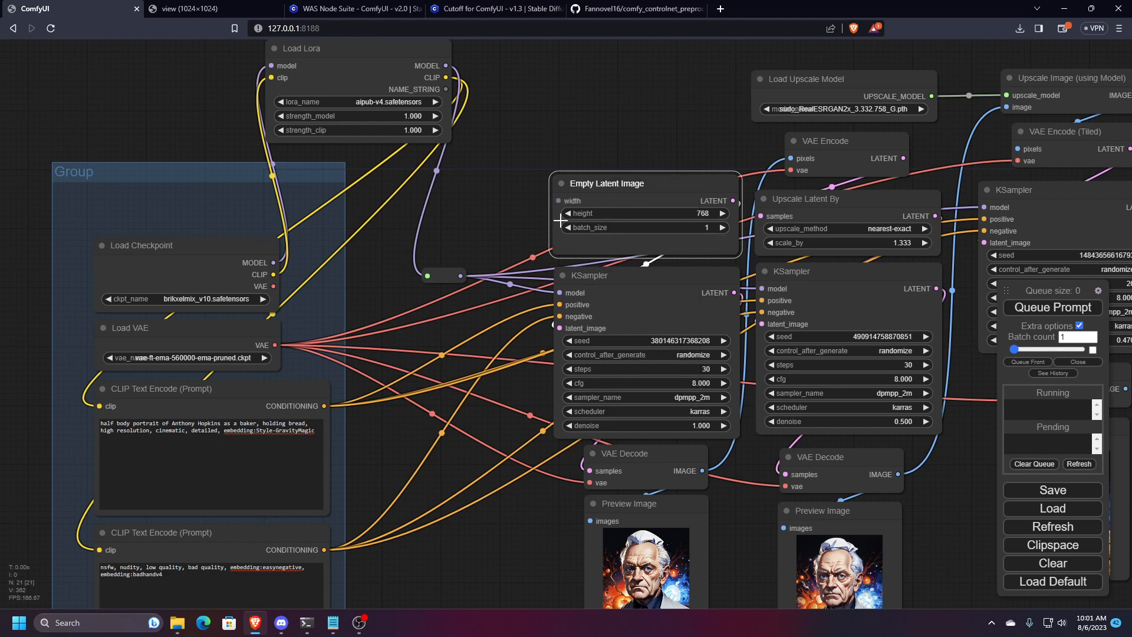
pyautogui.rightClick(623, 251)
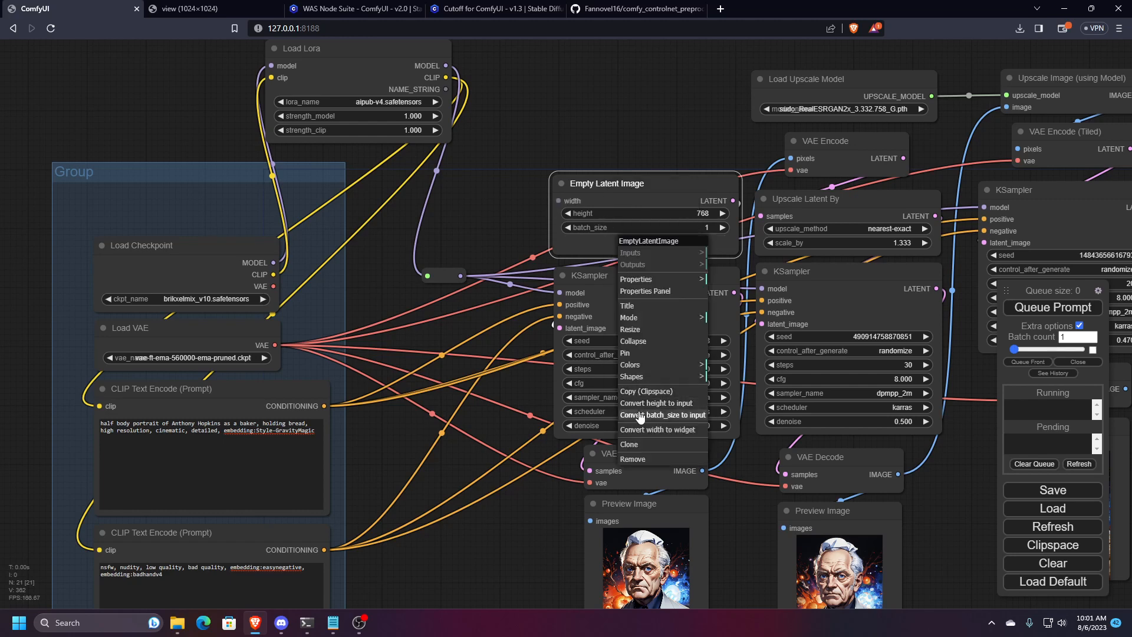
pyautogui.click(639, 403)
pyautogui.moveTo(558, 200)
pyautogui.mouseDown()
pyautogui.moveTo(543, 100)
pyautogui.moveTo(542, 194)
pyautogui.moveTo(560, 206)
pyautogui.mouseUp()
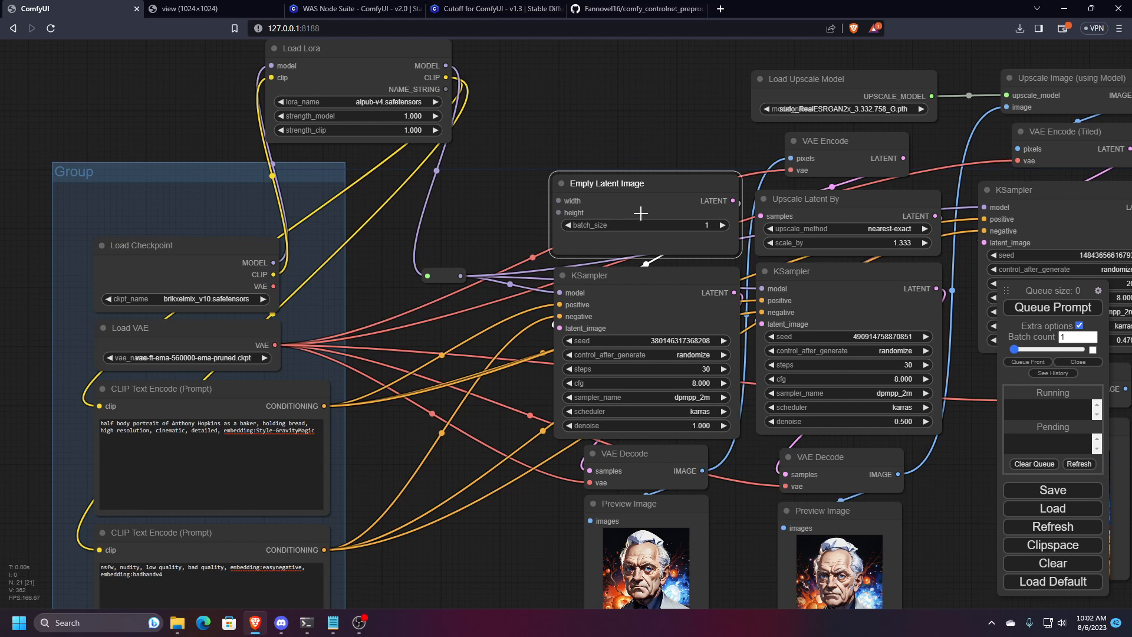
pyautogui.moveTo(558, 201)
pyautogui.mouseDown()
pyautogui.moveTo(545, 127)
pyautogui.moveTo(583, 117)
pyautogui.moveTo(589, 134)
pyautogui.moveTo(562, 155)
pyautogui.moveTo(556, 201)
pyautogui.mouseUp()
pyautogui.scroll(2, 551, 193)
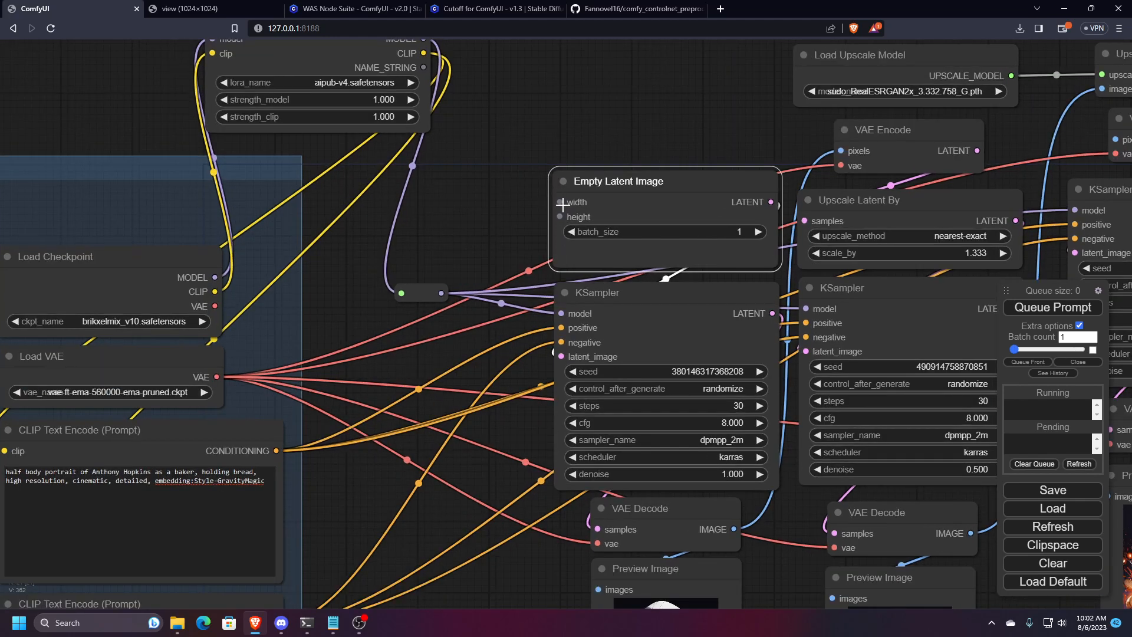
# - Convert the width and height inputs of the Empty Latent Image node back to widgets
pyautogui.rightClick(643, 200)
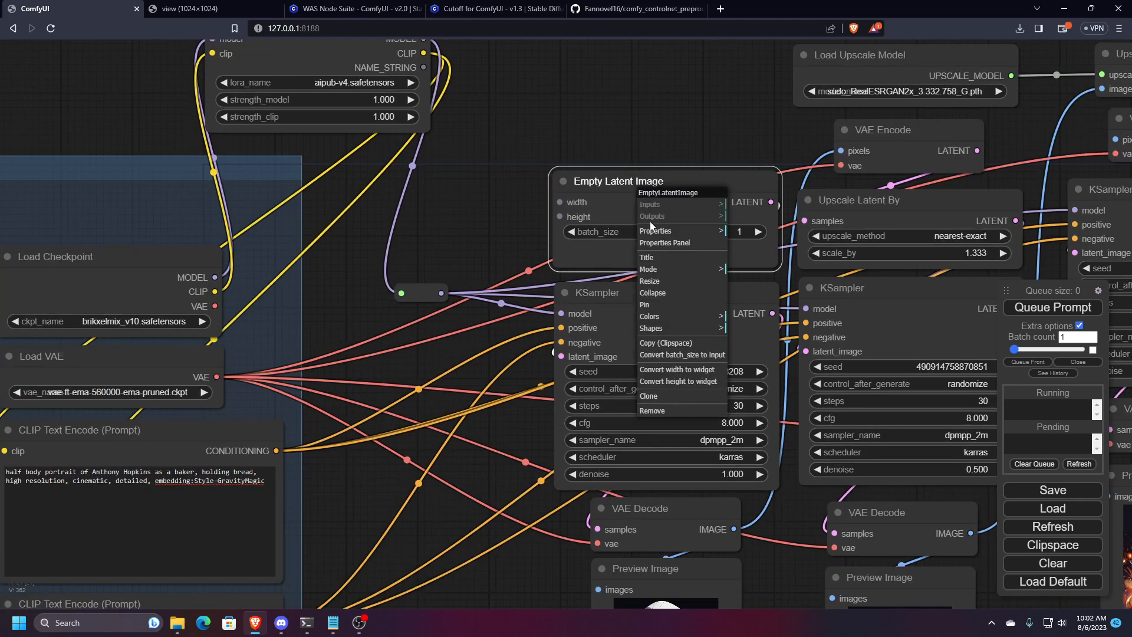
pyautogui.click(643, 368)
pyautogui.rightClick(631, 195)
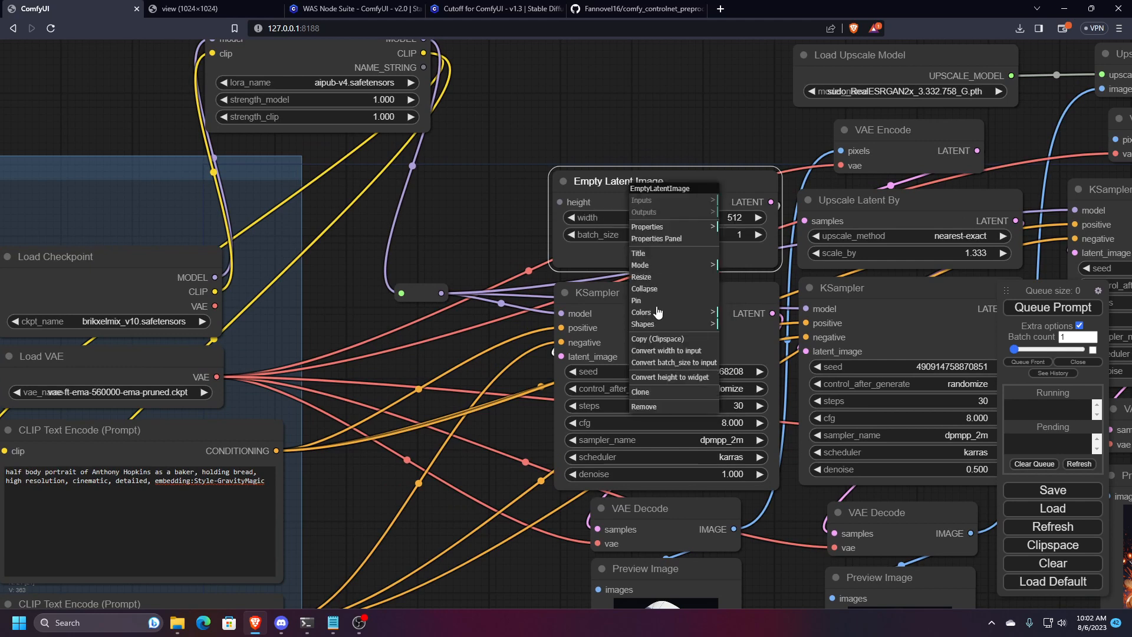
pyautogui.click(663, 378)
pyautogui.scroll(-6, 579, 183)
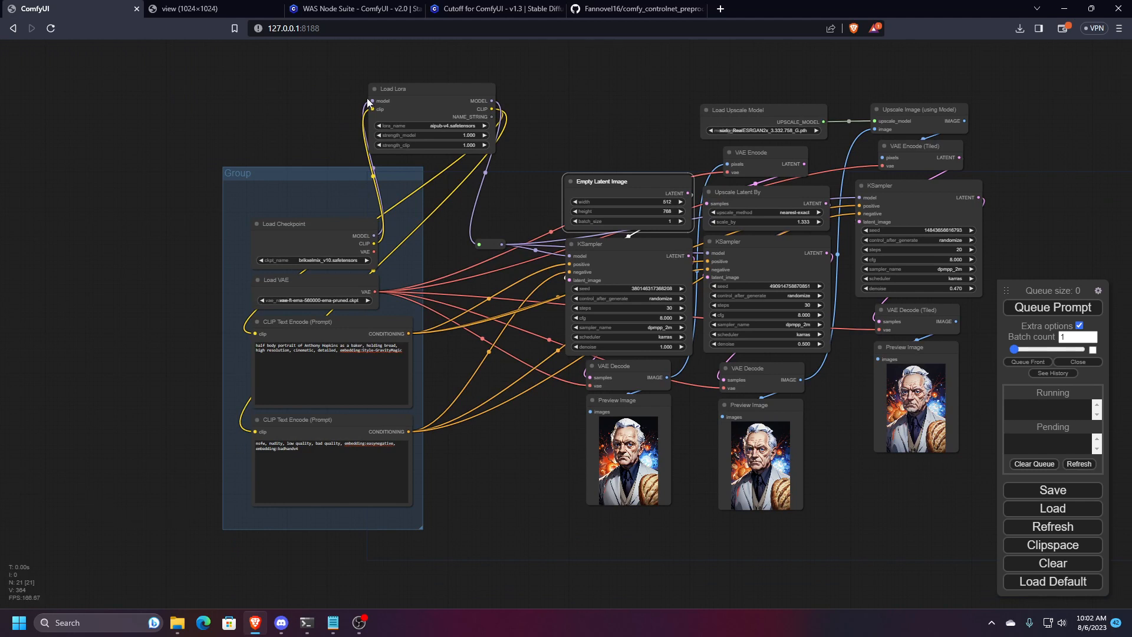
pyautogui.moveTo(361, 69); pyautogui.dragTo(312, 85)
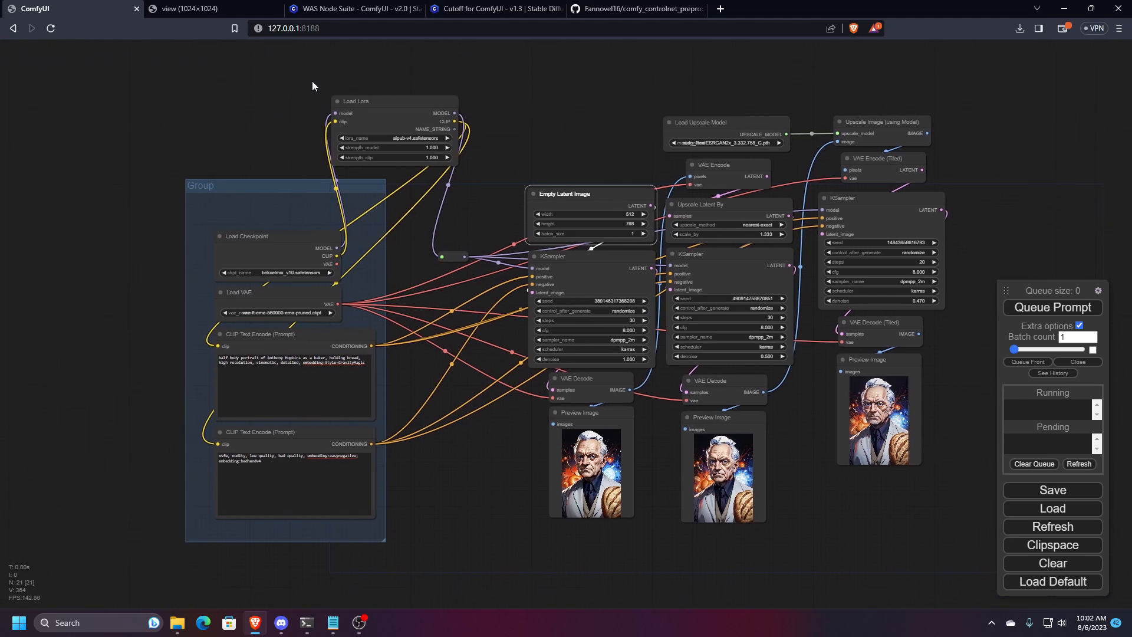
pyautogui.hotkey('alt', 'Tab')
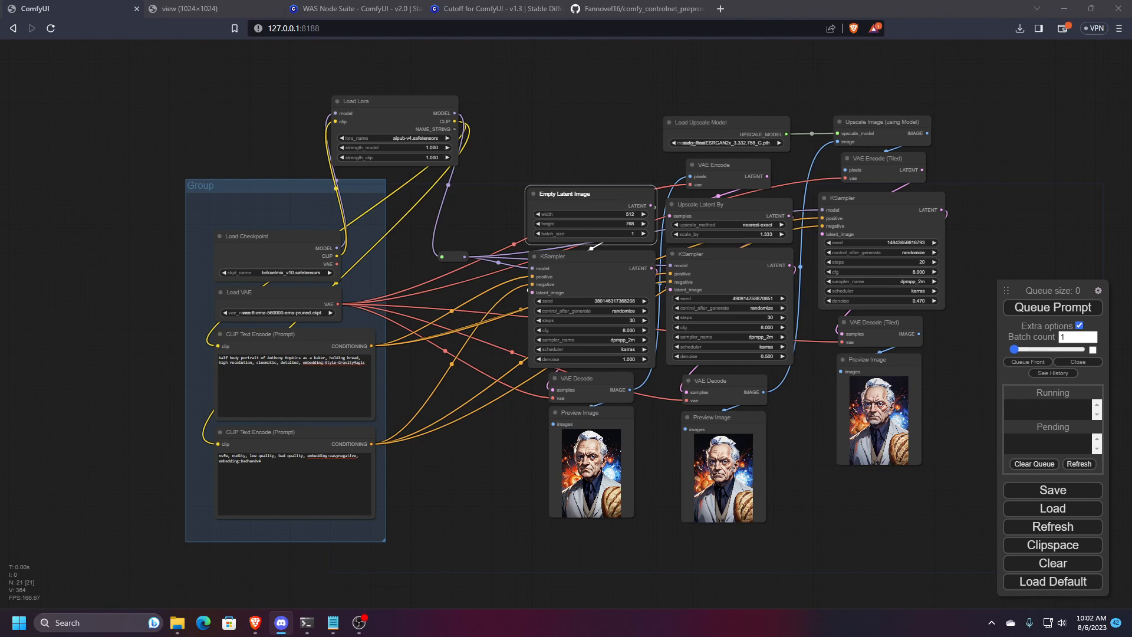
# - Replace the person's name in the positive prompt with the random-choice group "{cat|dog|bird}"
pyautogui.scroll(6, 146, 317)
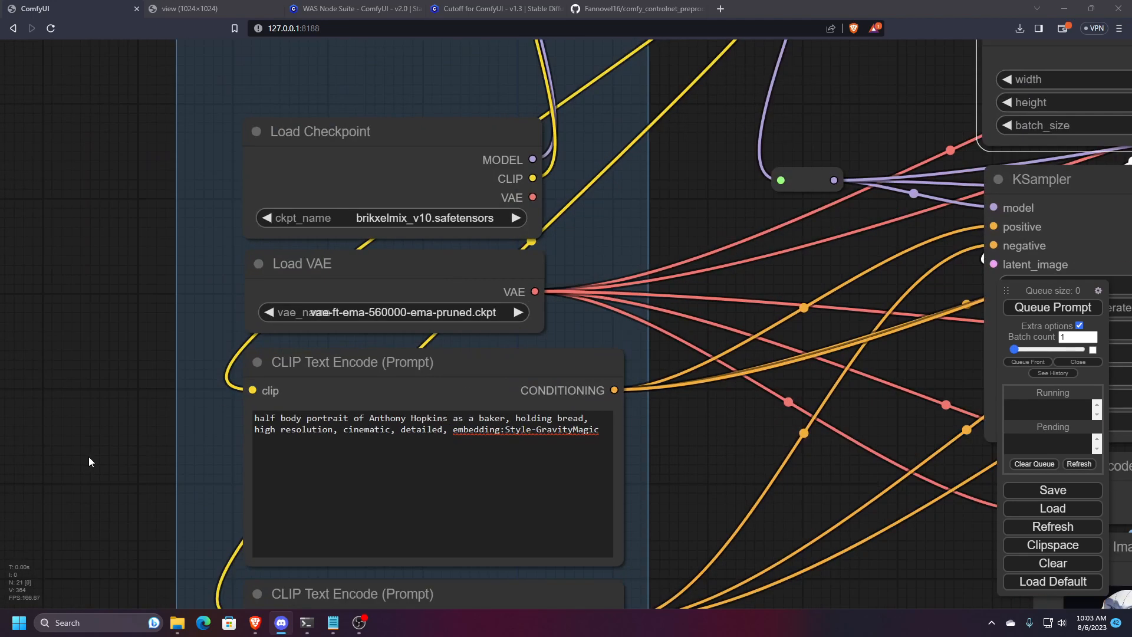
pyautogui.moveTo(88, 456); pyautogui.dragTo(95, 338)
pyautogui.scroll(3, 124, 368)
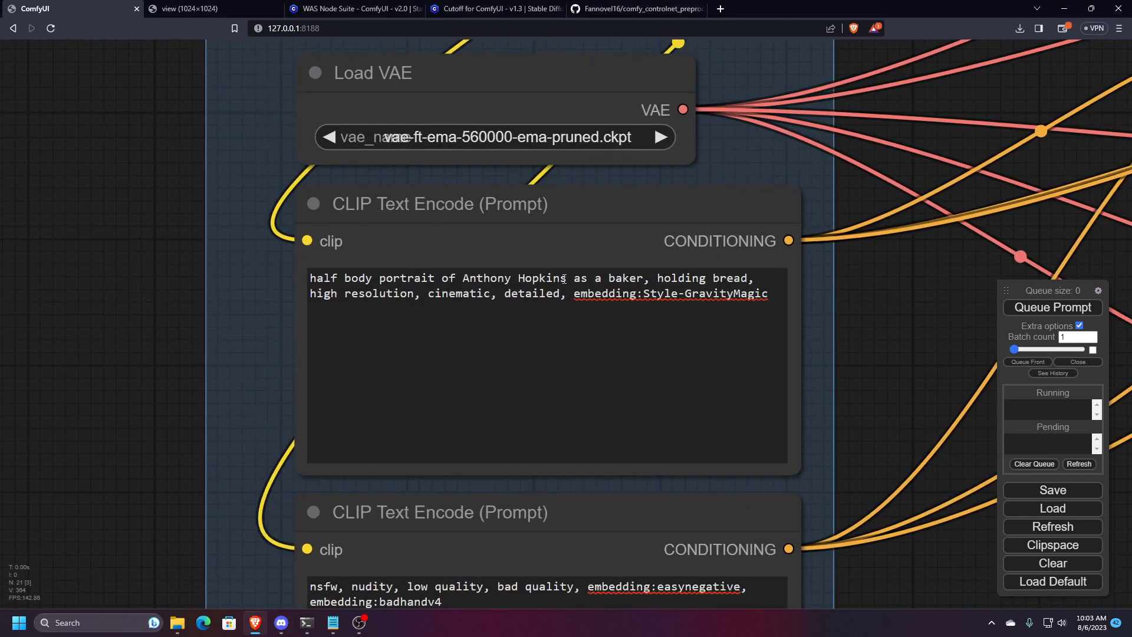
pyautogui.moveTo(565, 279); pyautogui.dragTo(464, 278)
pyautogui.write('{cat|dog|bird}')
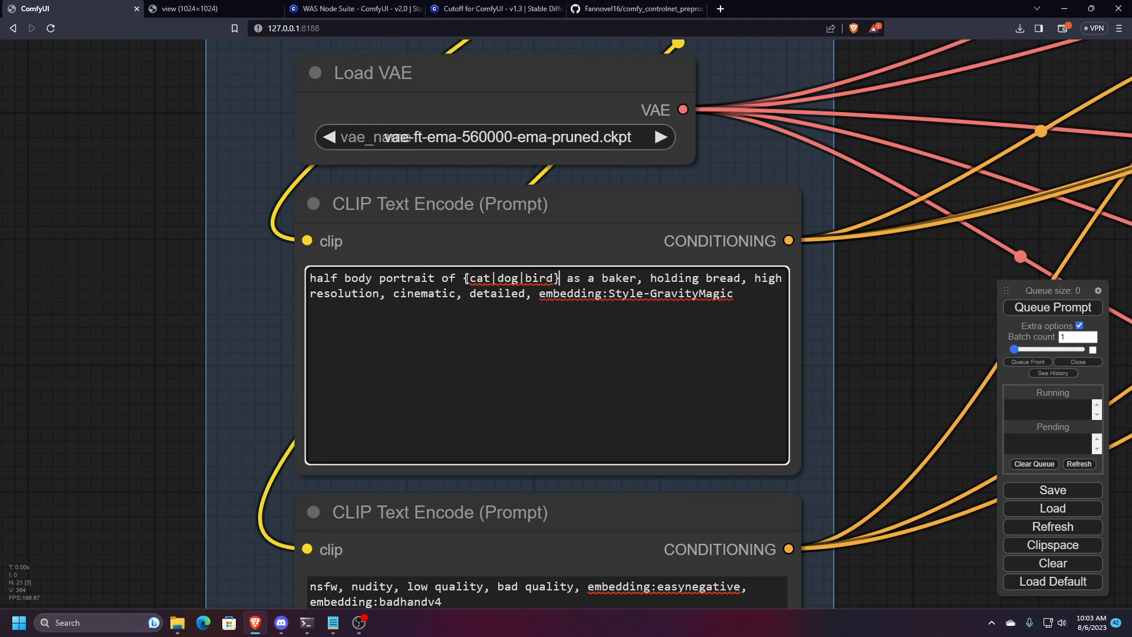
# - Replace "cat" with "Anthony Hopkins" in the random-choice group of the positive prompt
pyautogui.click(492, 278)
pyautogui.press('BackSpace')
pyautogui.press('BackSpace')
pyautogui.press('BackSpace')
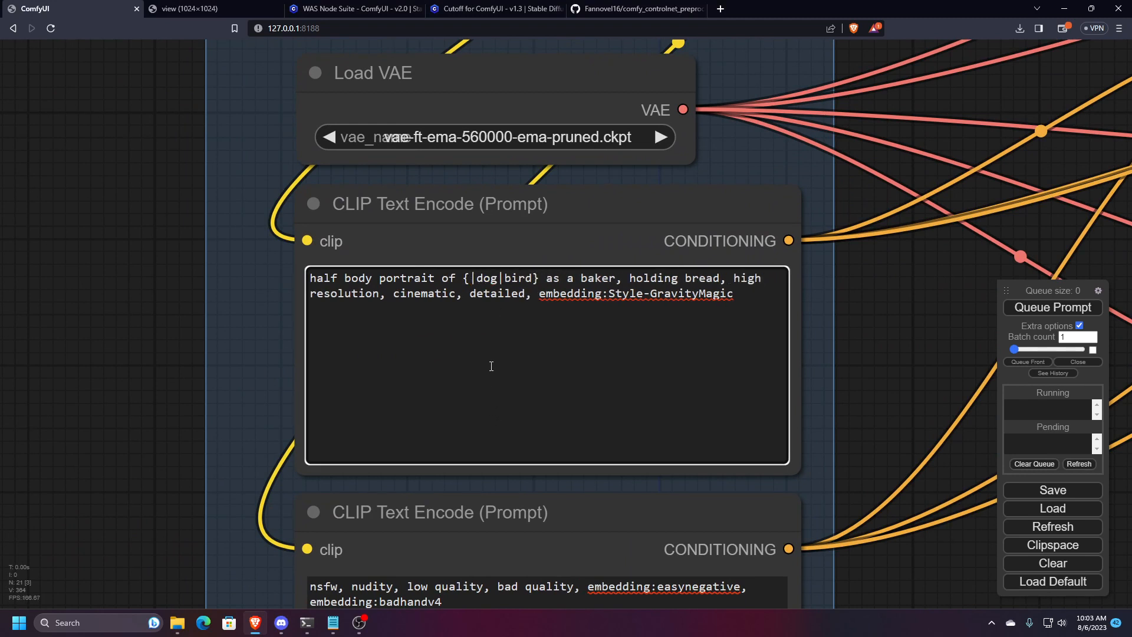
pyautogui.write('Anthony')
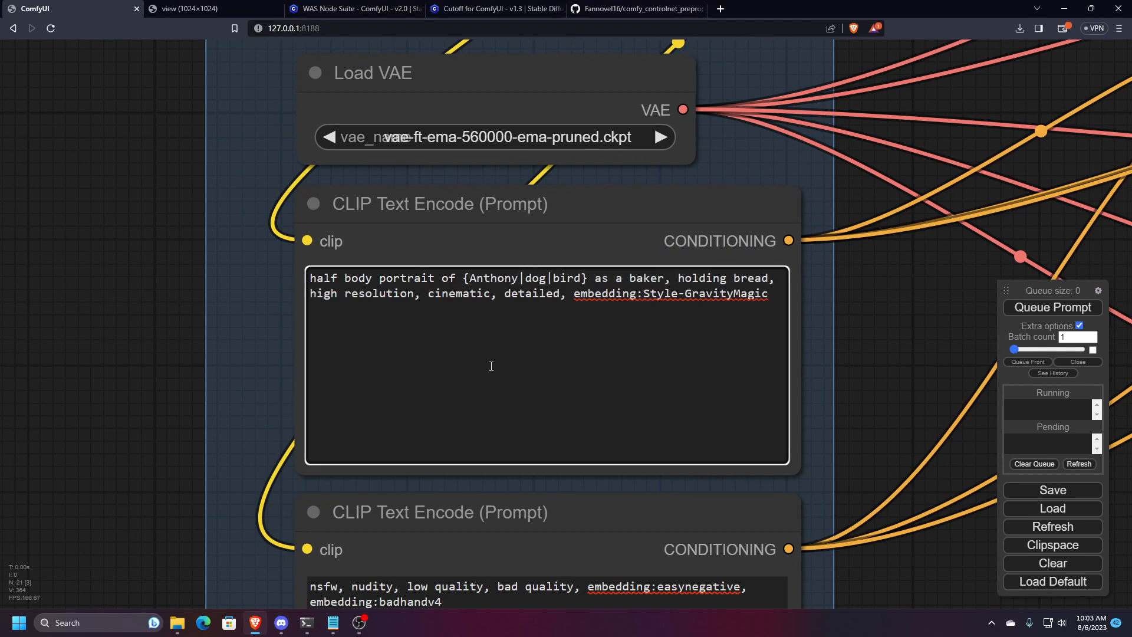
pyautogui.write(' Hopkins')
# - Replace "dog" with "Steve Buscemi" in the positive prompt's random-choice group
pyautogui.press('Right')
pyautogui.press('Right')
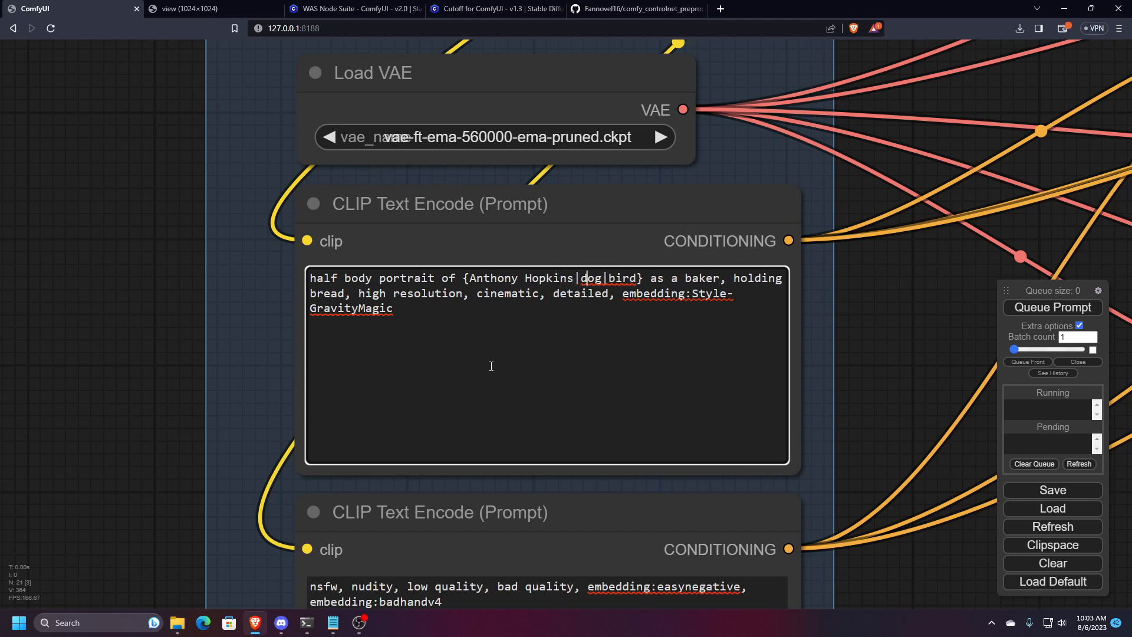
pyautogui.press('Right')
pyautogui.press('Right')
pyautogui.press('BackSpace')
pyautogui.press('BackSpace')
pyautogui.press('BackSpace')
pyautogui.write('teve Buscemi')
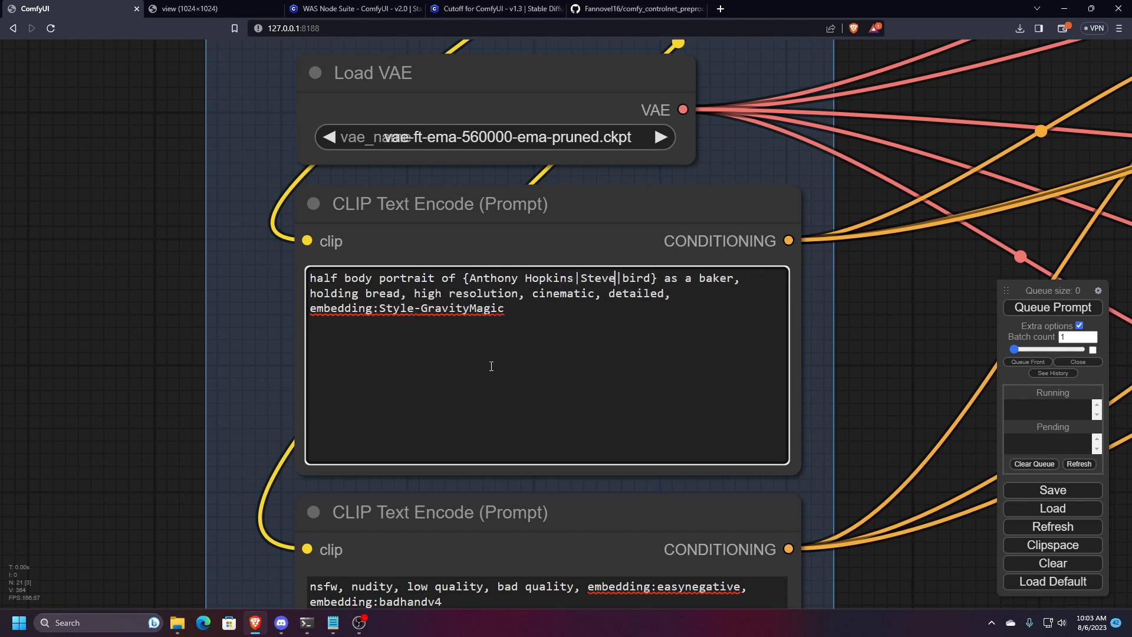
# - Replace "bird" with "Elon Musk" as the last option of the positive prompt's random-choice group
pyautogui.press('Right')
pyautogui.press('Right')
pyautogui.press('Right')
pyautogui.press('Right')
pyautogui.press('Right')
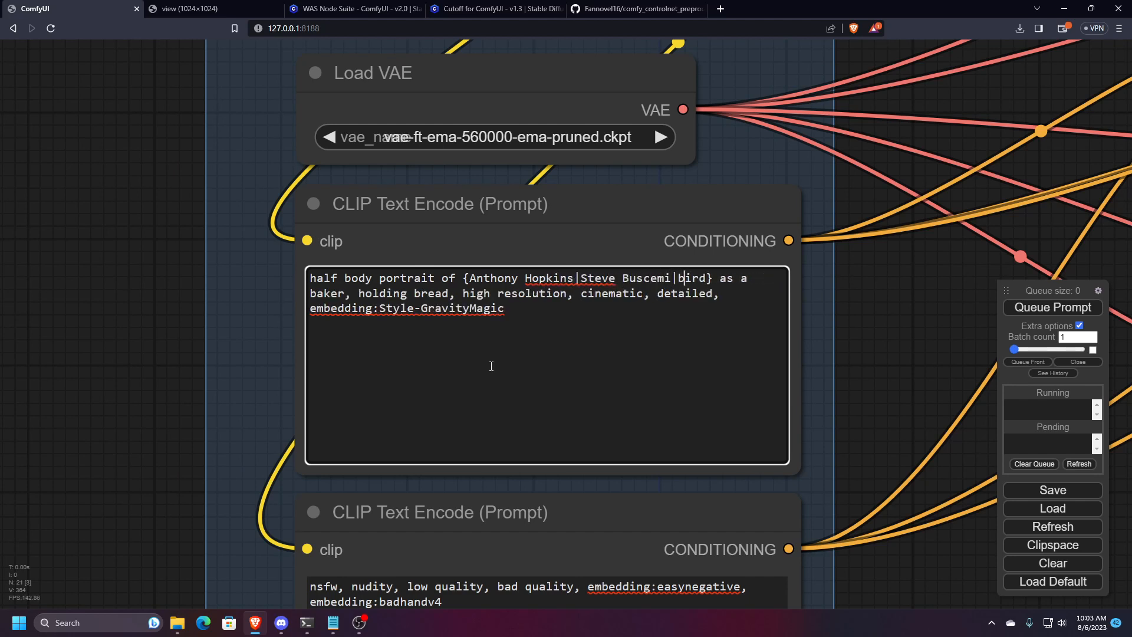
pyautogui.press('BackSpace')
pyautogui.press('BackSpace')
pyautogui.press('BackSpace')
pyautogui.press('BackSpace')
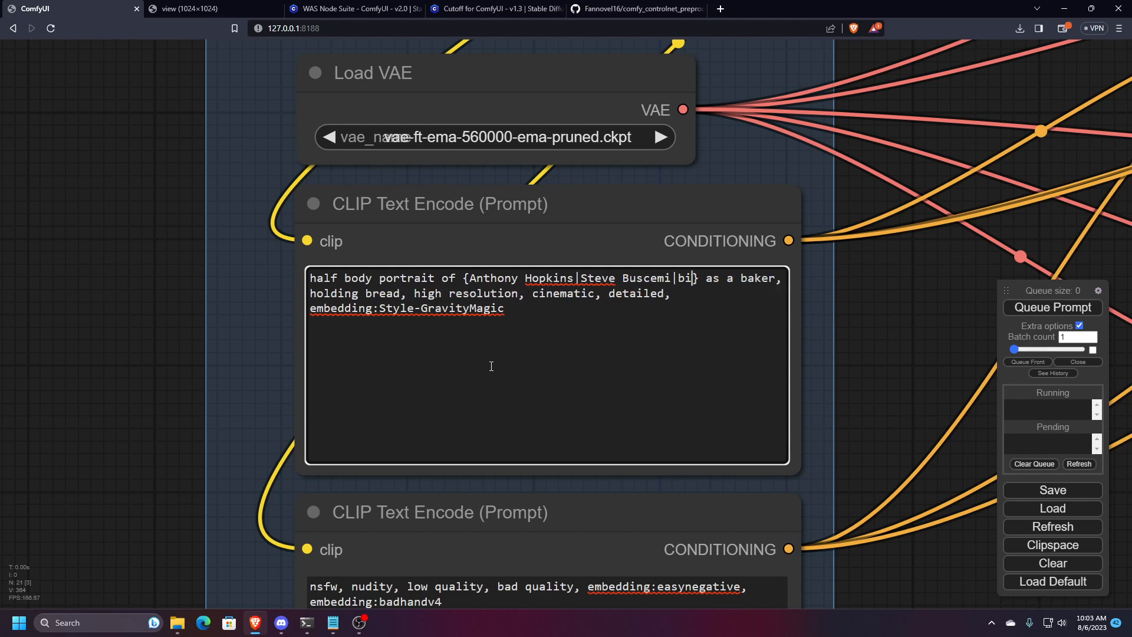
pyautogui.write('Elon Mus')
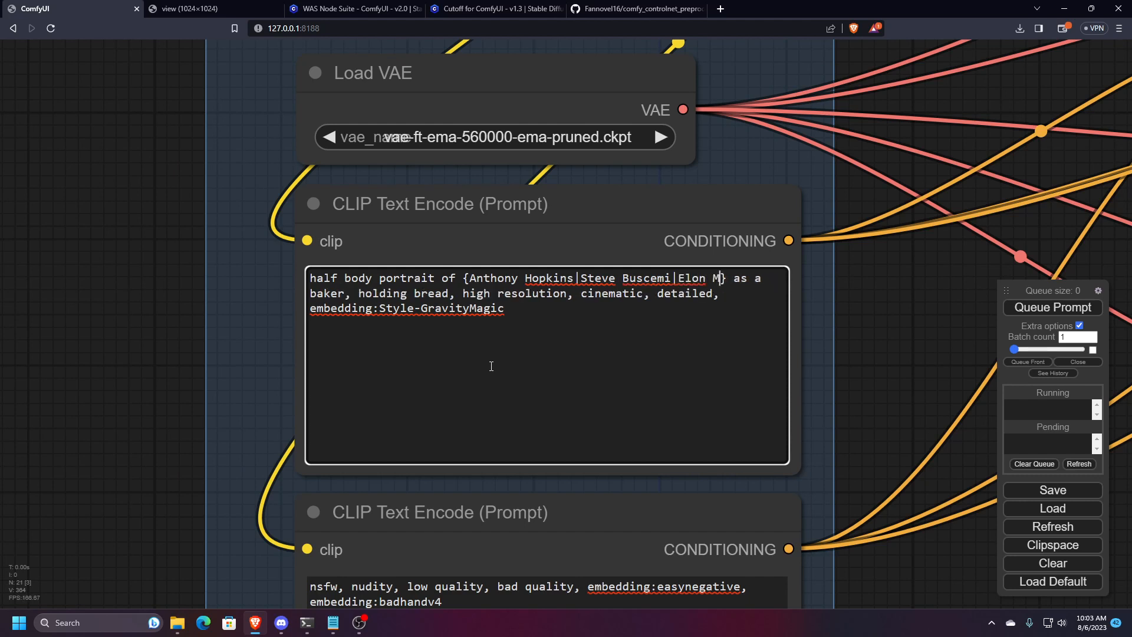
pyautogui.write('k')
pyautogui.click(881, 347)
# - Queue the prompt with the three-name random-choice group
pyautogui.scroll(-6, 906, 494)
pyautogui.moveTo(907, 493); pyautogui.dragTo(417, 515)
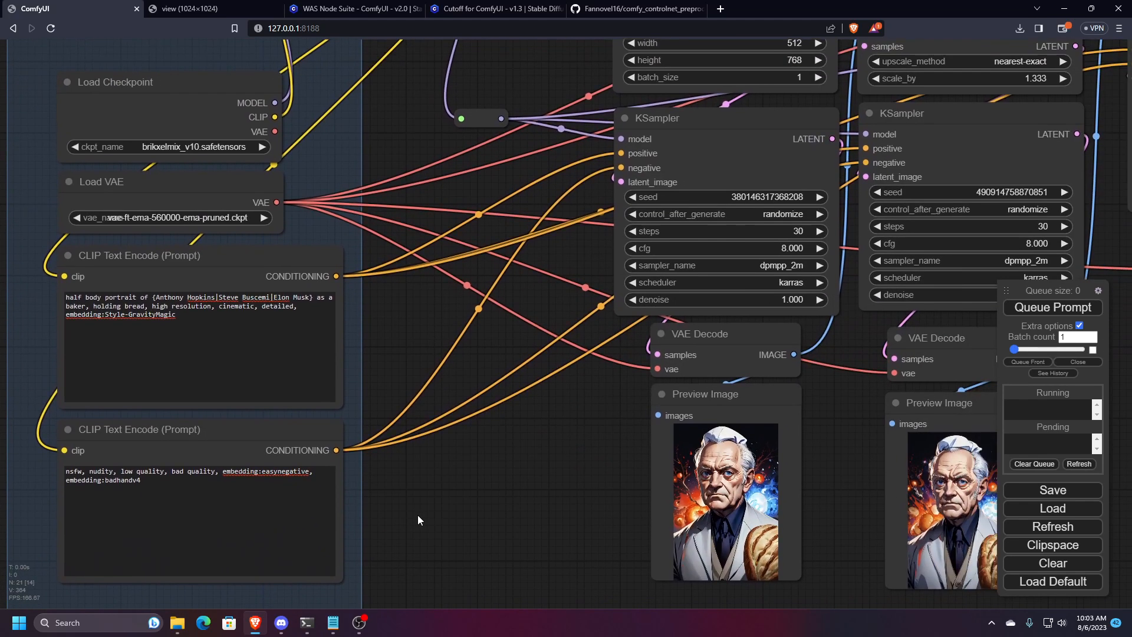
pyautogui.scroll(-3, 418, 516)
pyautogui.moveTo(495, 535); pyautogui.dragTo(348, 491)
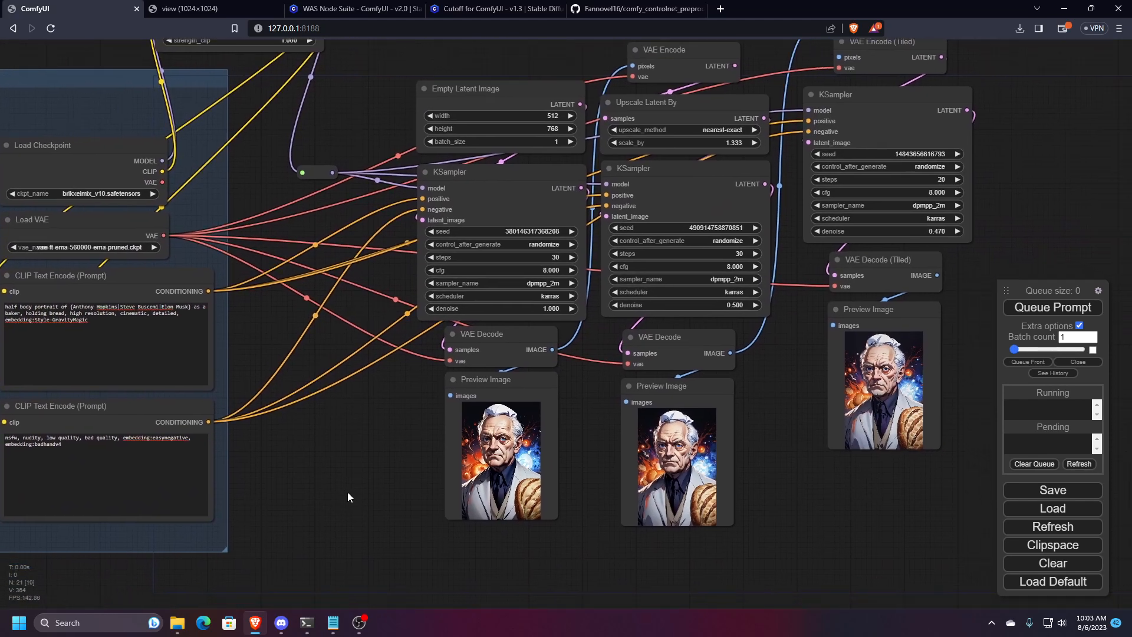
pyautogui.click(1030, 319)
# - Examine the first- and second-pass portraits in the Preview Image nodes to see which name was chosen
pyautogui.scroll(3, 625, 448)
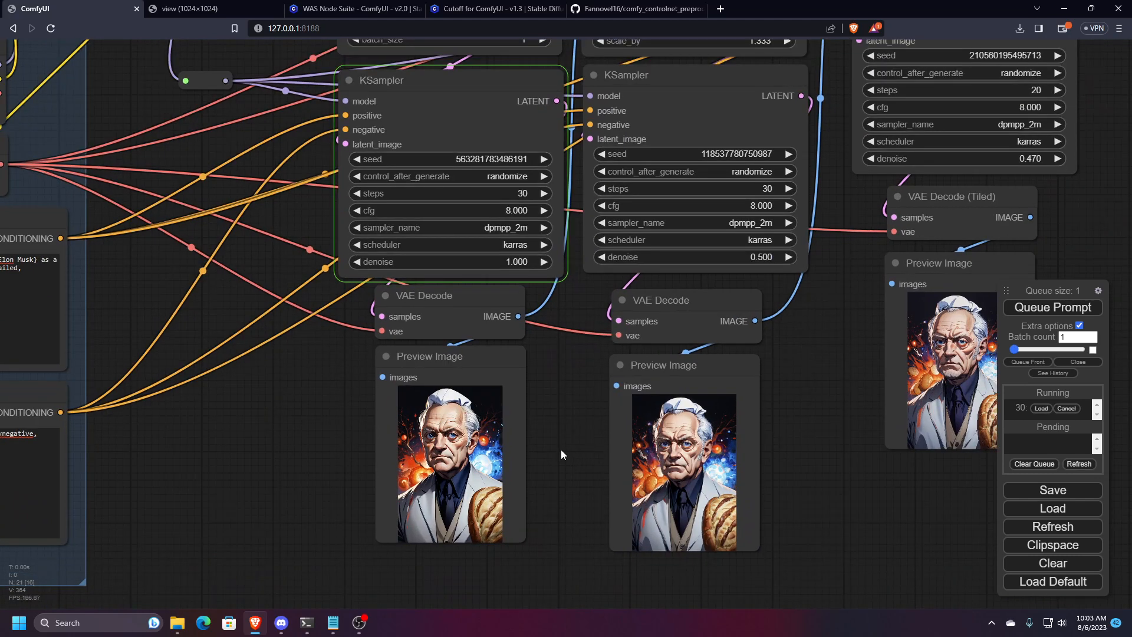
pyautogui.moveTo(551, 471); pyautogui.dragTo(552, 444)
pyautogui.scroll(6, 548, 447)
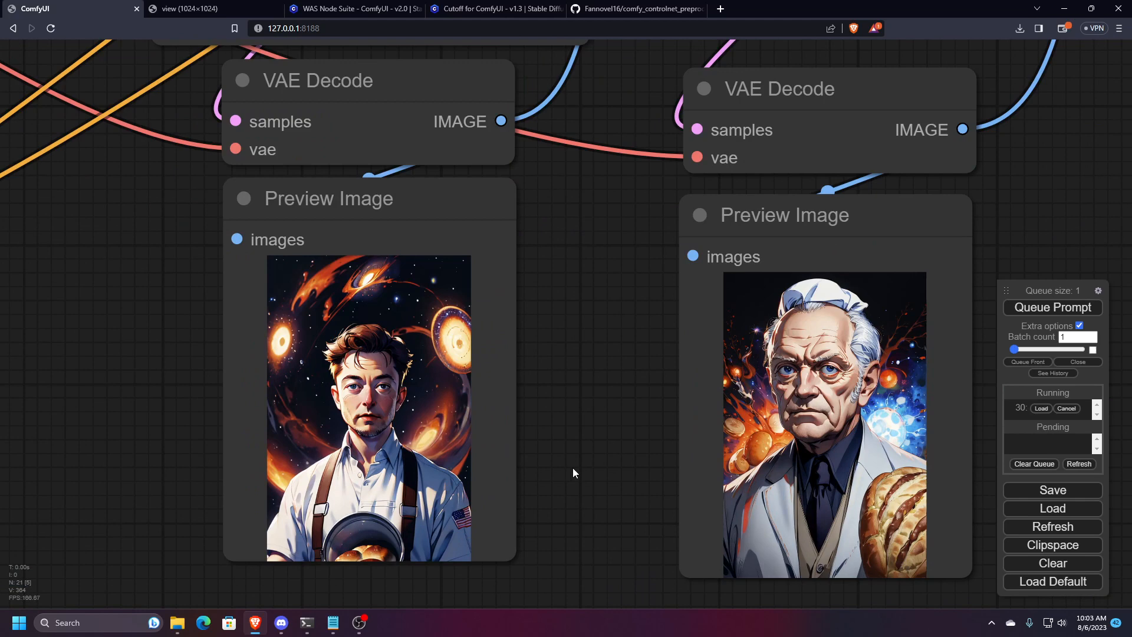
pyautogui.moveTo(568, 467); pyautogui.dragTo(336, 409)
pyautogui.scroll(1, 444, 436)
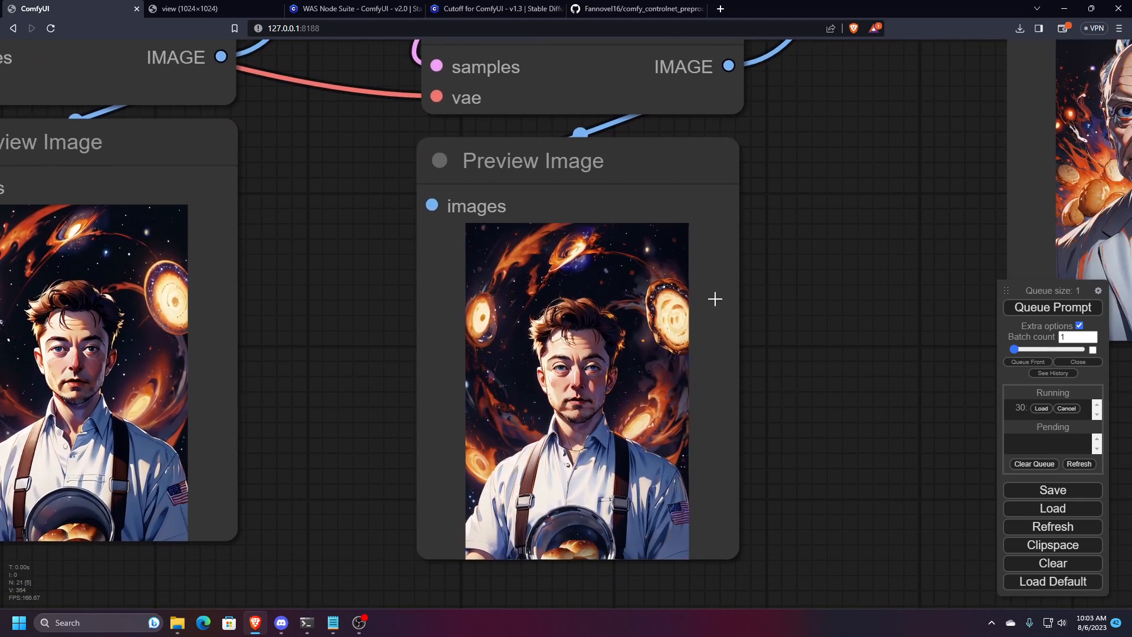
pyautogui.scroll(1, 715, 299)
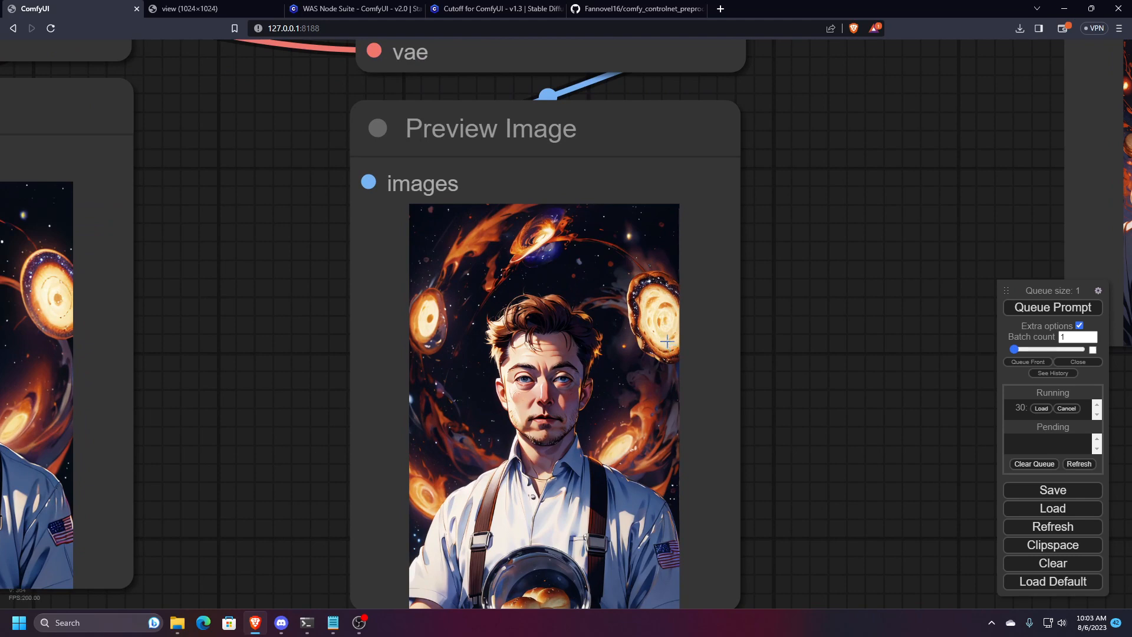
pyautogui.scroll(-6, 579, 333)
pyautogui.scroll(-1, 580, 333)
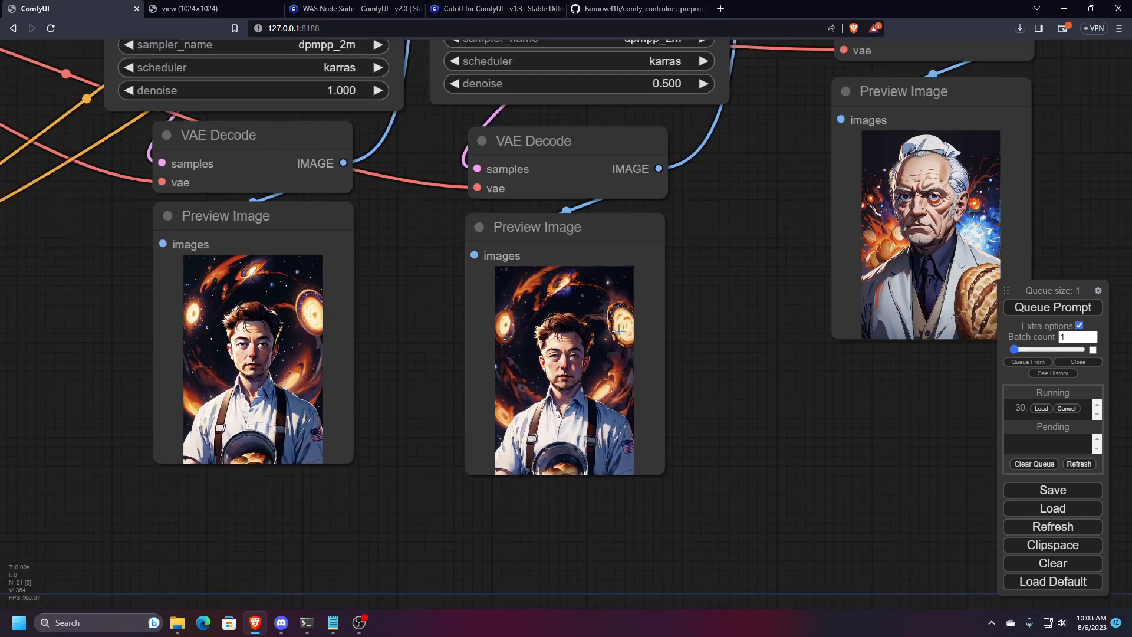
# - Cancel the running generation and requeue the prompt twice to compare the first-pass portraits picked from the choice group
pyautogui.click(1067, 408)
pyautogui.click(1052, 308)
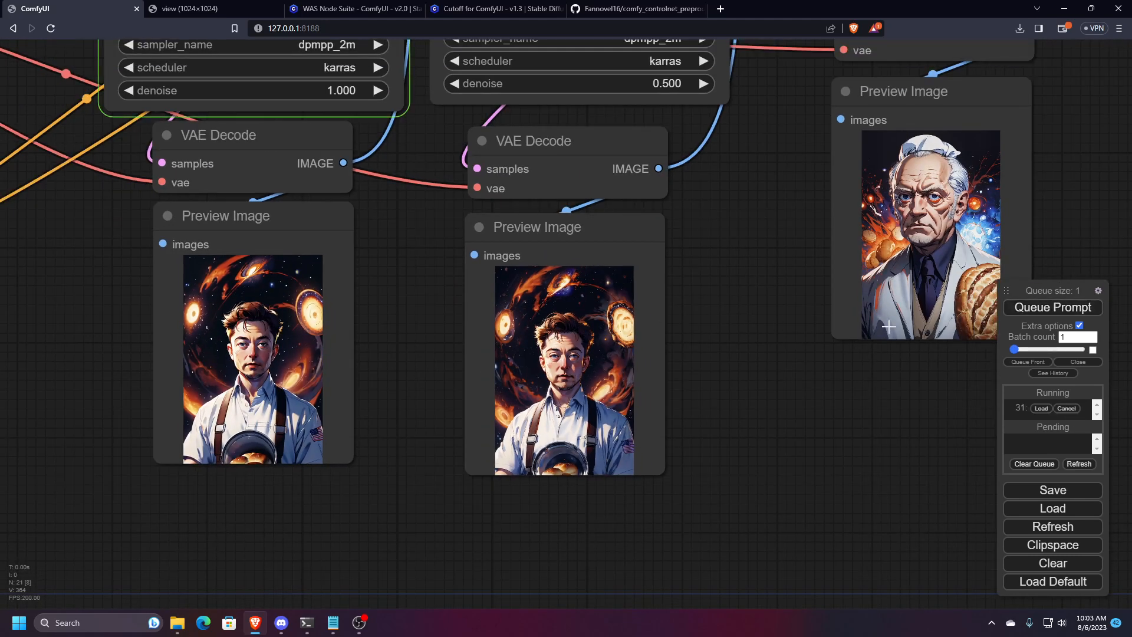
pyautogui.moveTo(716, 352); pyautogui.dragTo(926, 371)
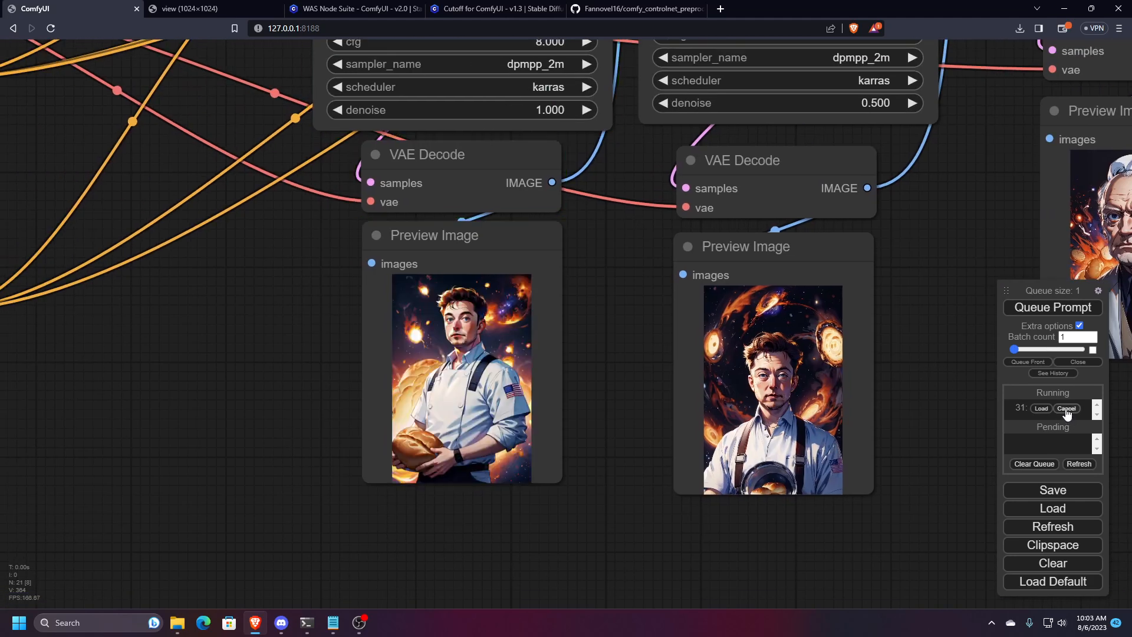
pyautogui.click(1050, 313)
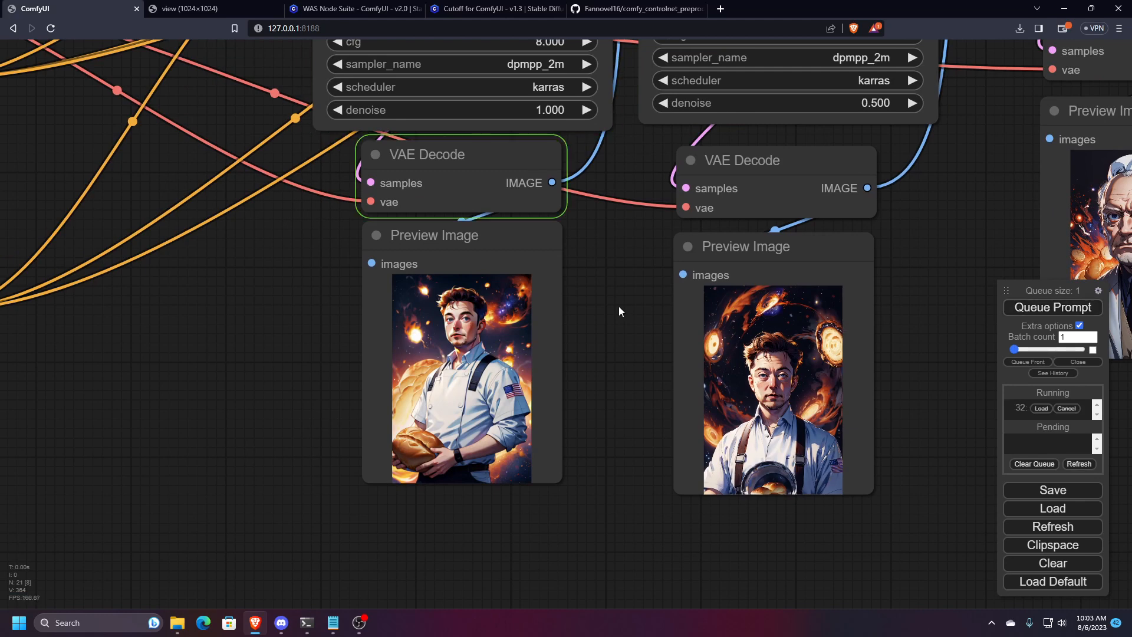
pyautogui.scroll(3, 517, 330)
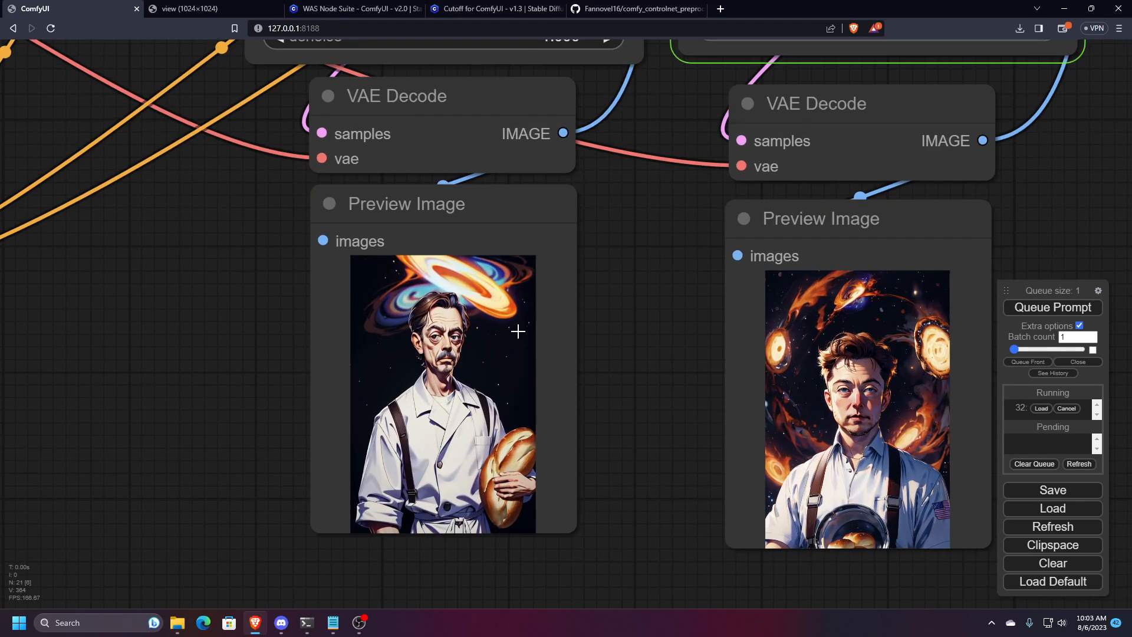
pyautogui.scroll(-2, 518, 332)
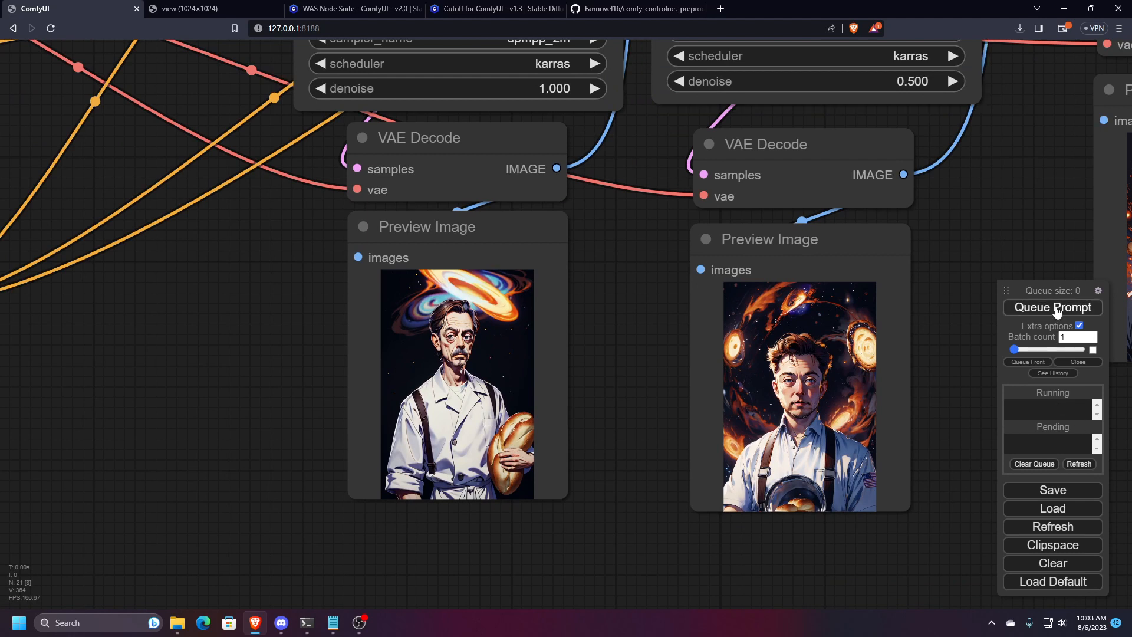
# - Queue the prompt once more and watch the portrait progress through the passes of the workflow
pyautogui.click(1056, 307)
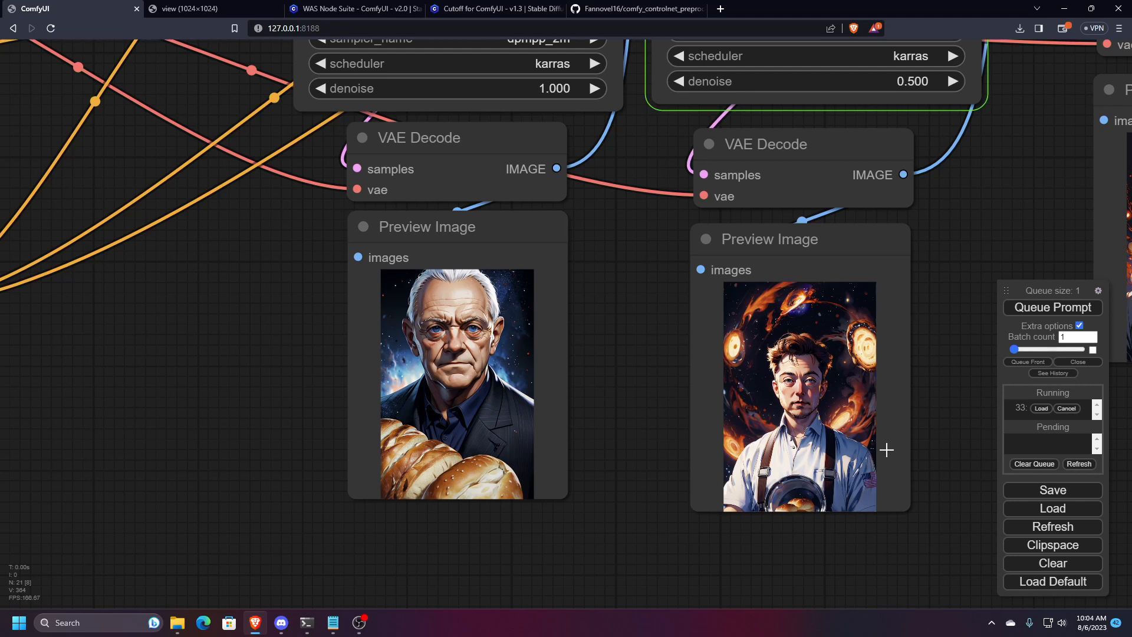
pyautogui.scroll(-3, 713, 391)
pyautogui.moveTo(698, 391); pyautogui.dragTo(632, 445)
pyautogui.scroll(-5, 632, 445)
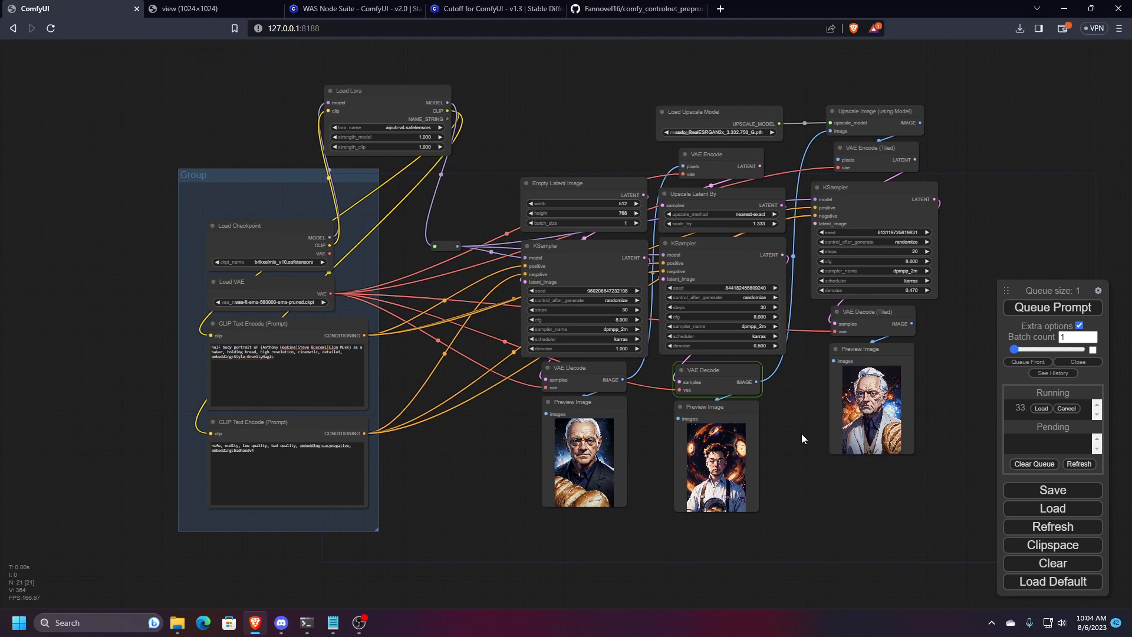
pyautogui.moveTo(801, 438); pyautogui.dragTo(797, 455)
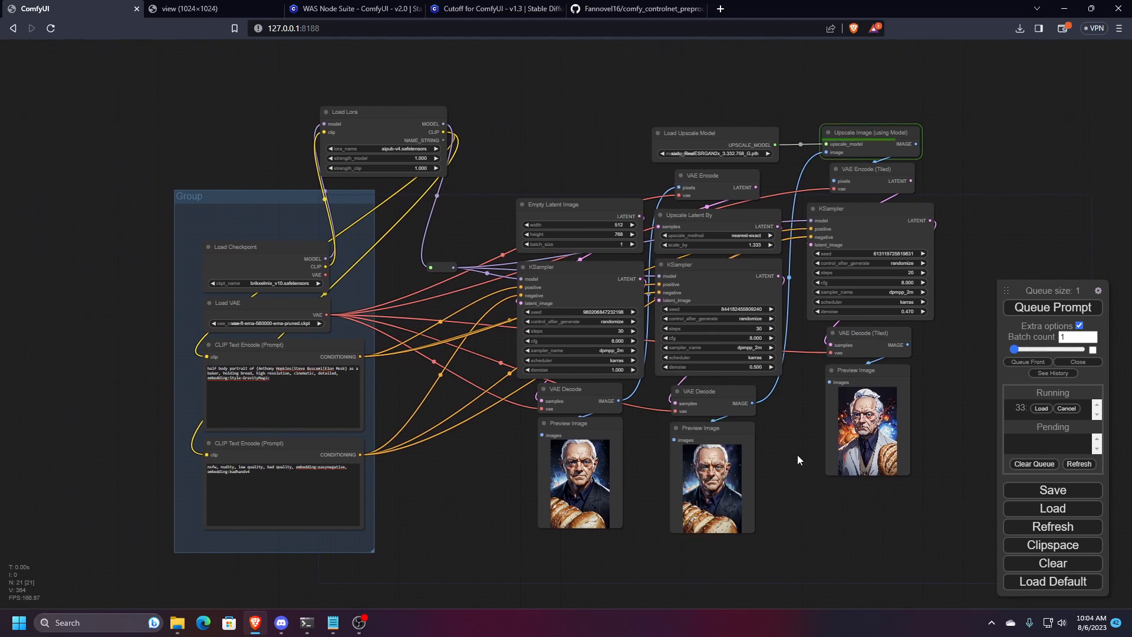
# - Switch to the WAS Node Suite page on Civitai and expand its full description
pyautogui.click(366, 12)
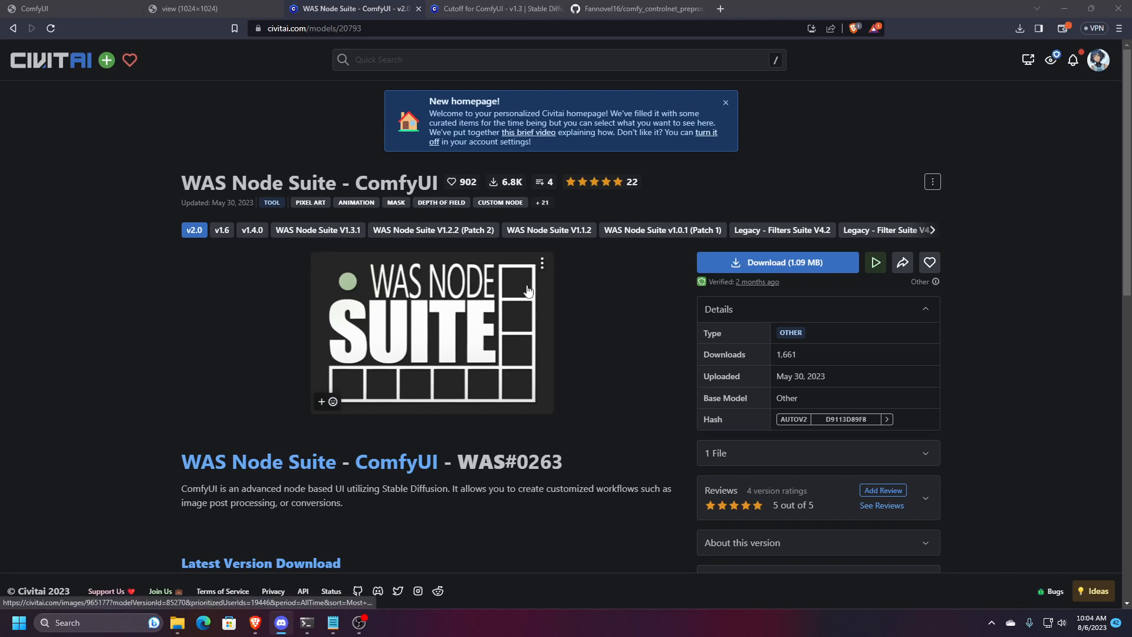
pyautogui.scroll(-10, 612, 316)
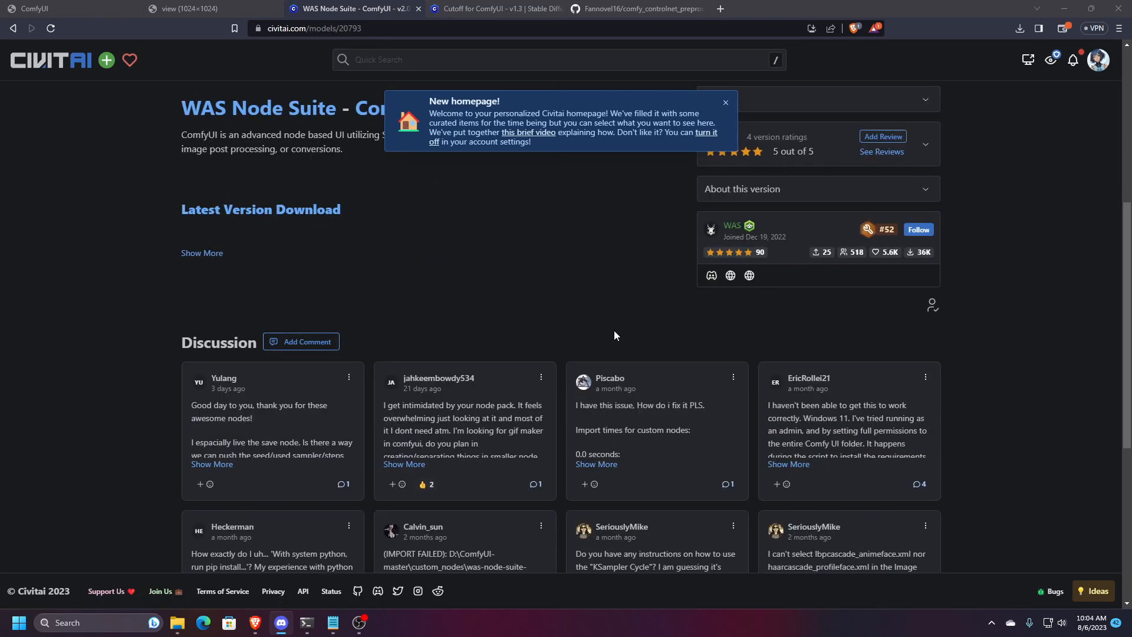
pyautogui.scroll(5, 621, 352)
pyautogui.scroll(5, 625, 355)
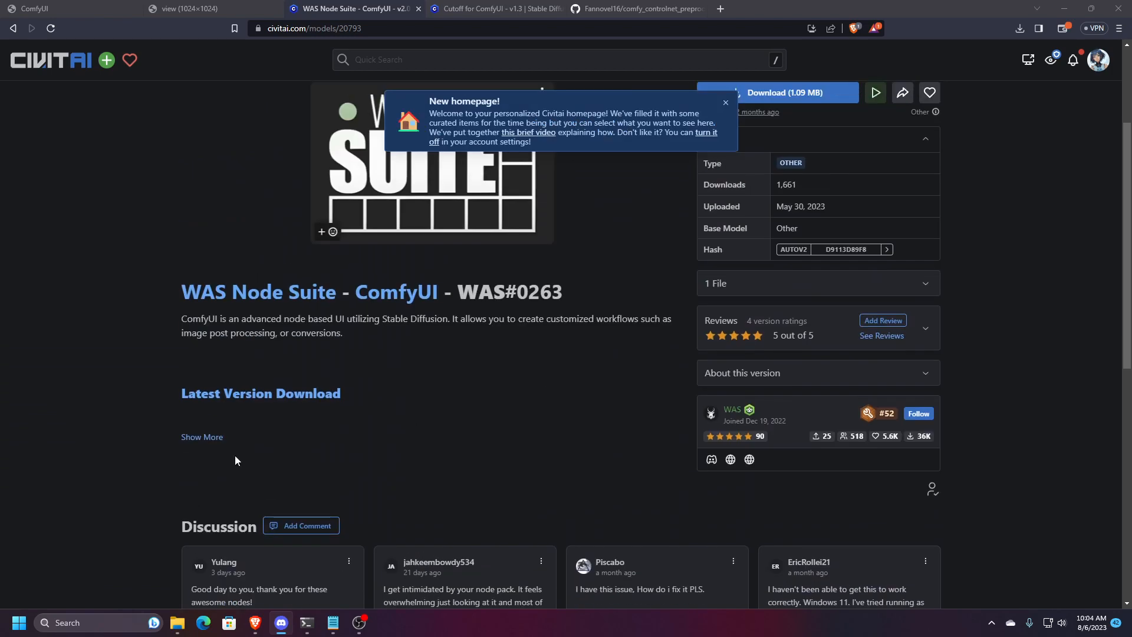
pyautogui.click(199, 438)
pyautogui.scroll(1, 559, 402)
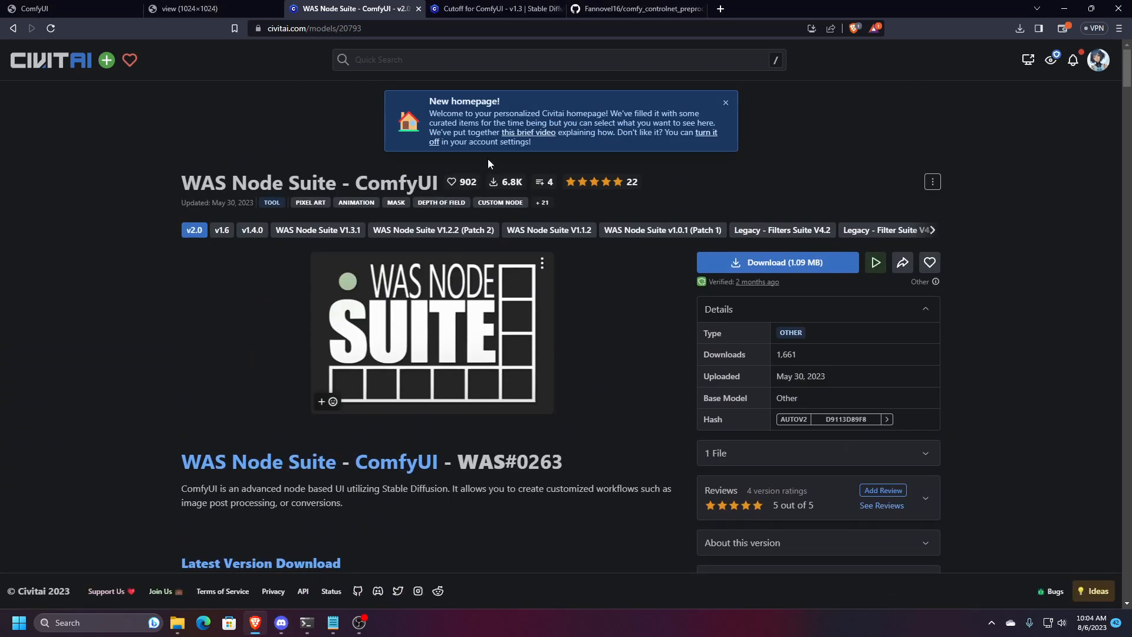
# - Look over the Cutoff for ComfyUI page on Civitai and enlarge its example workflow screenshot
pyautogui.click(475, 11)
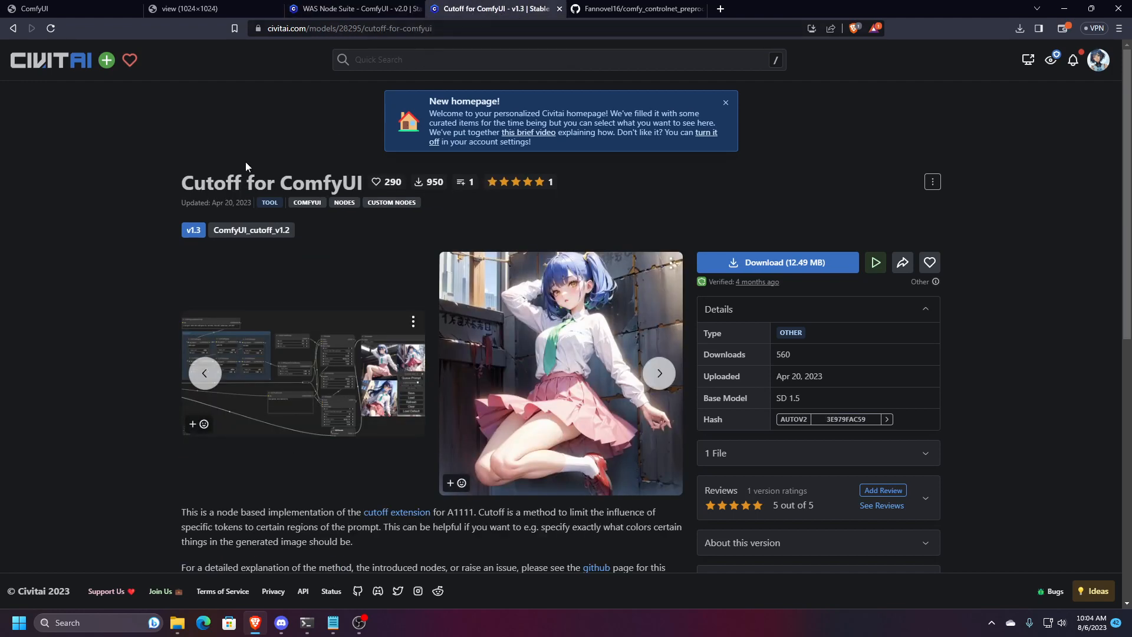
pyautogui.scroll(-3, 132, 214)
pyautogui.scroll(3, 133, 214)
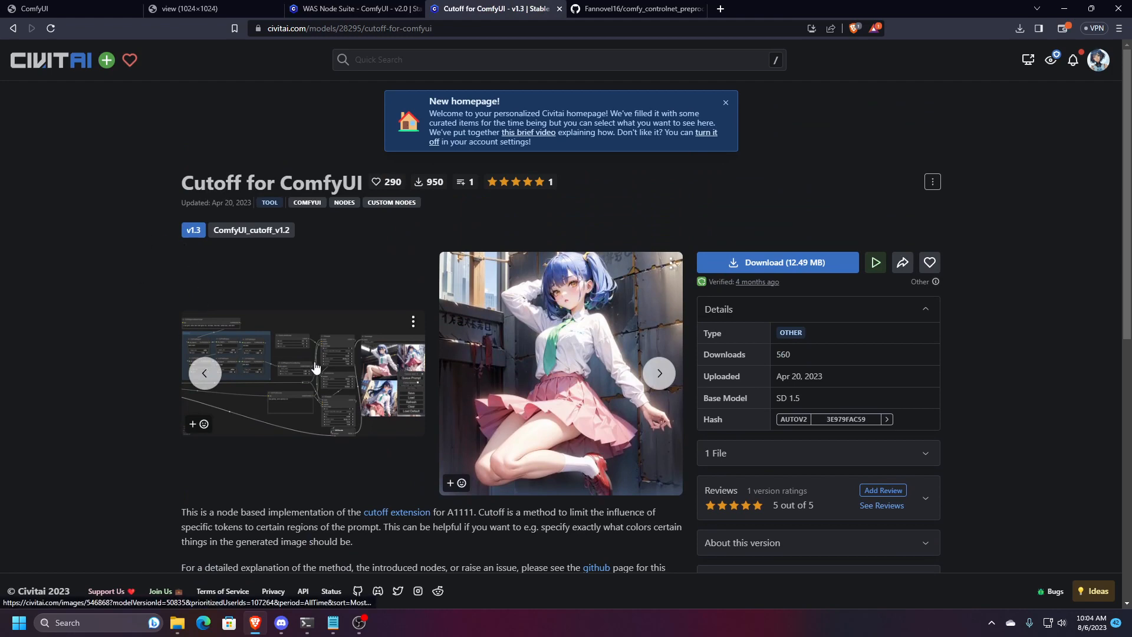
pyautogui.click(275, 376)
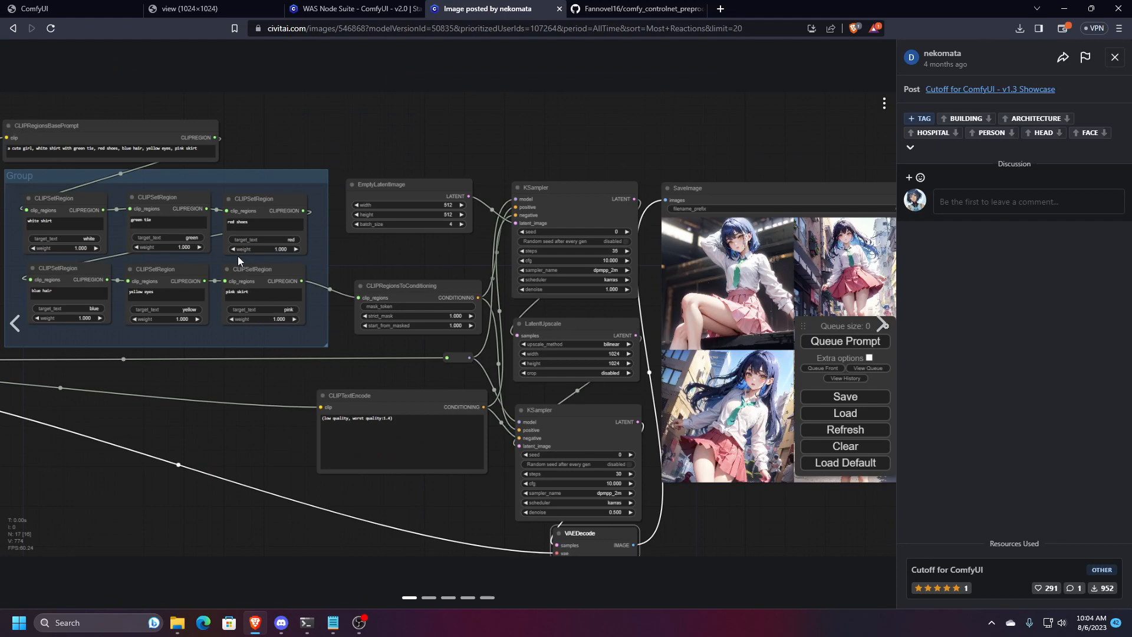
pyautogui.scroll(3, 147, 282)
pyautogui.scroll(-4, 145, 276)
pyautogui.scroll(3, 143, 261)
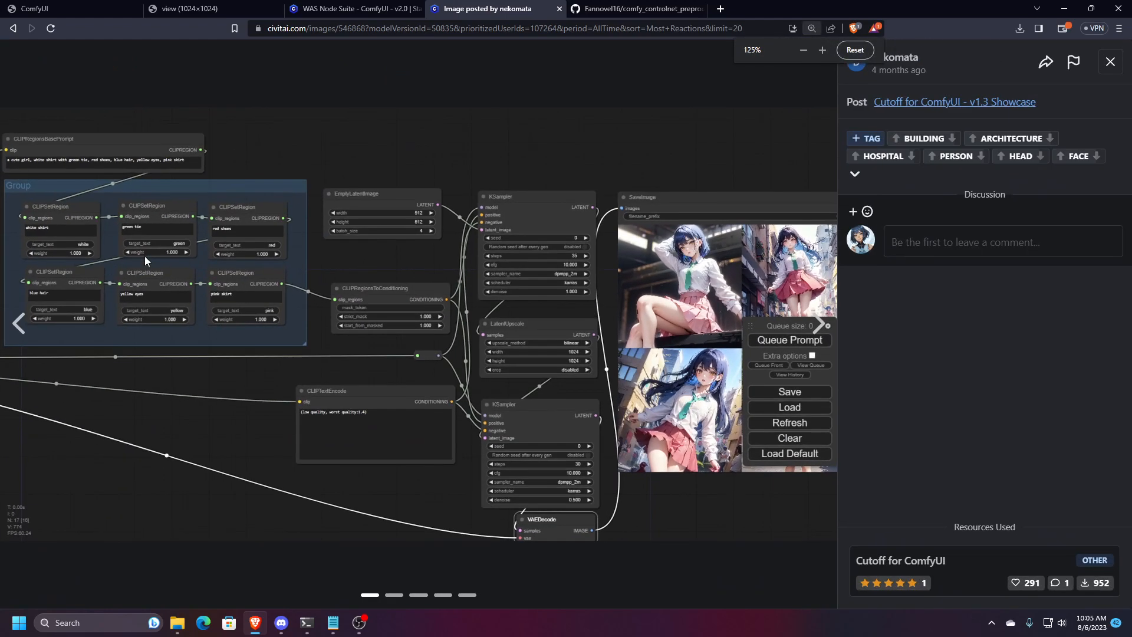
pyautogui.scroll(-1, 143, 253)
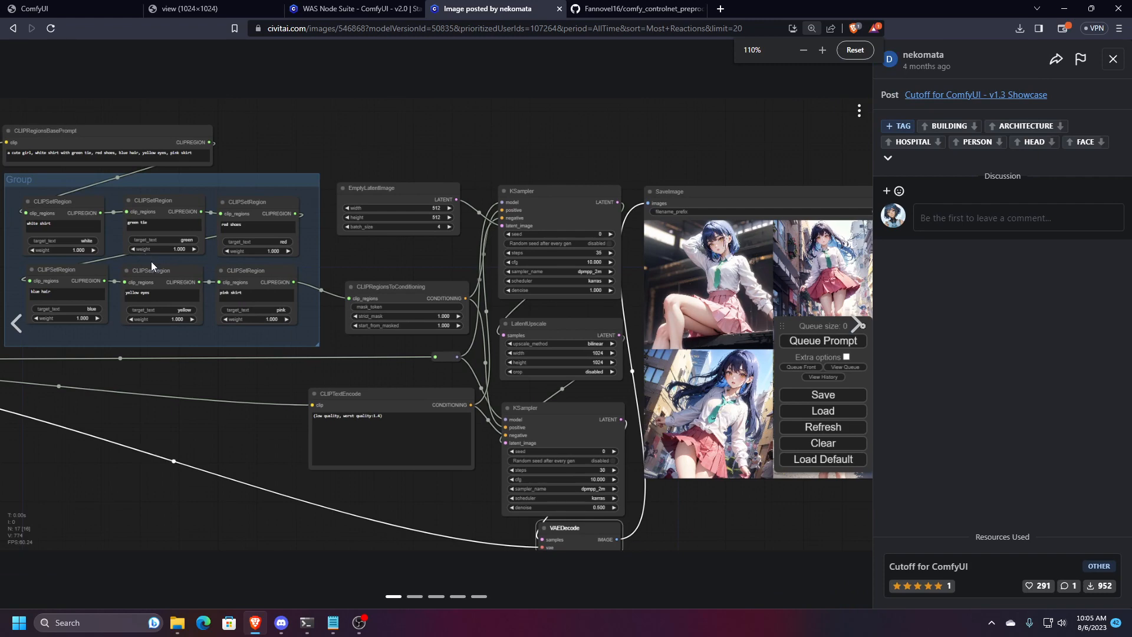
# - Open the Cutoff workflow screenshot in its own browser tab and examine the CLIPRegionsBasePrompt and CLIPSetRegion nodes at 250% zoom
pyautogui.rightClick(172, 274)
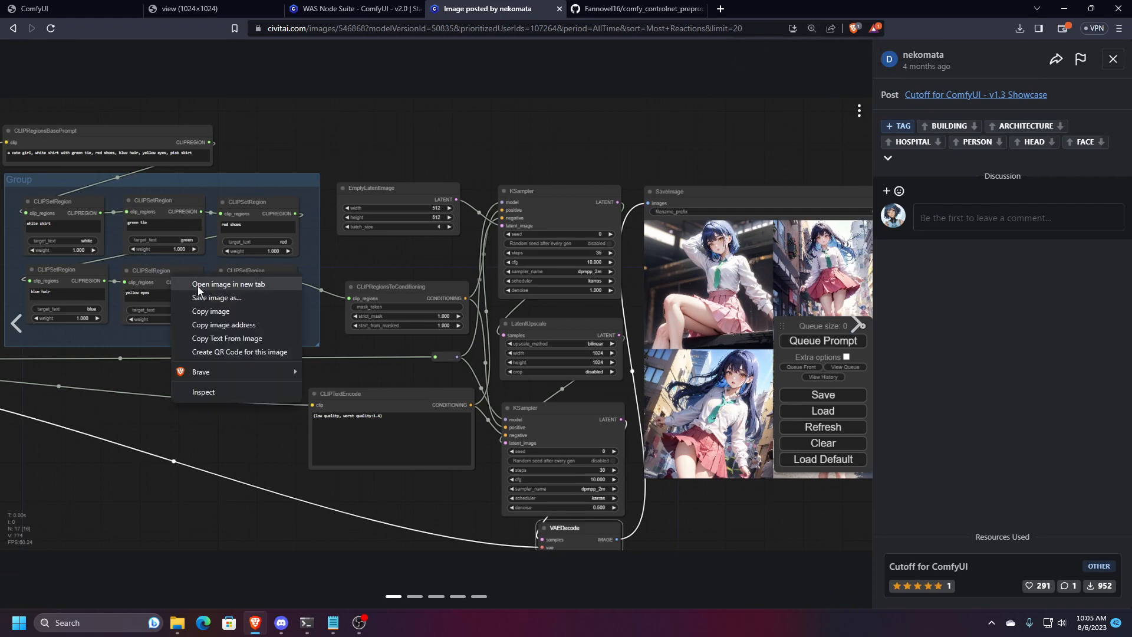
pyautogui.click(198, 285)
pyautogui.click(593, 16)
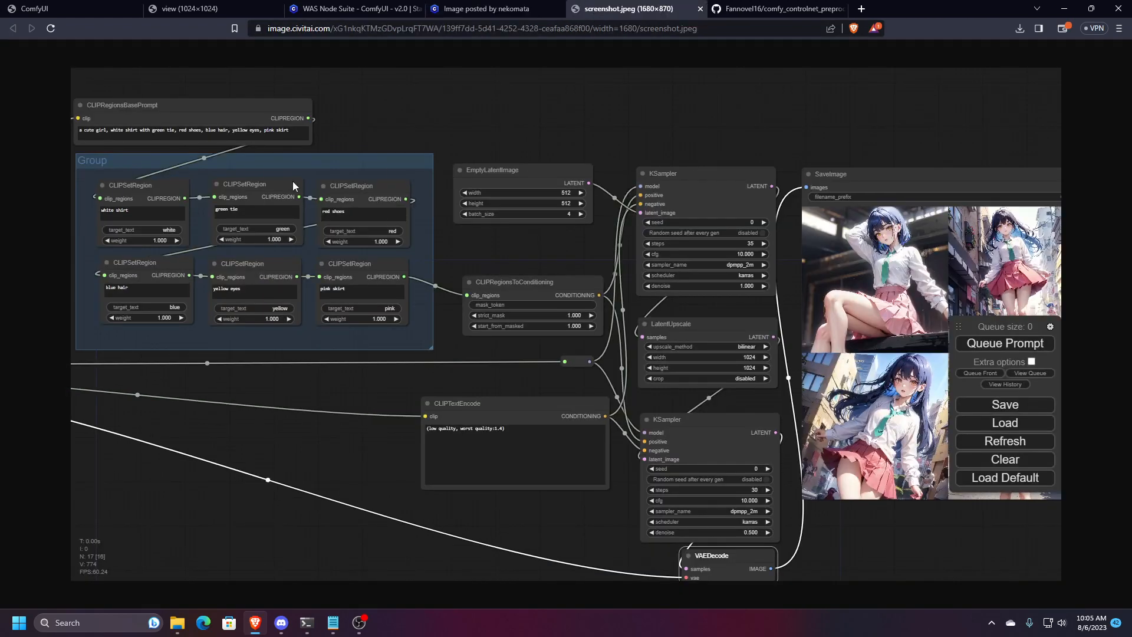
pyautogui.keyDown('ctrl'); pyautogui.scroll(5, 132, 163); pyautogui.keyUp('ctrl')
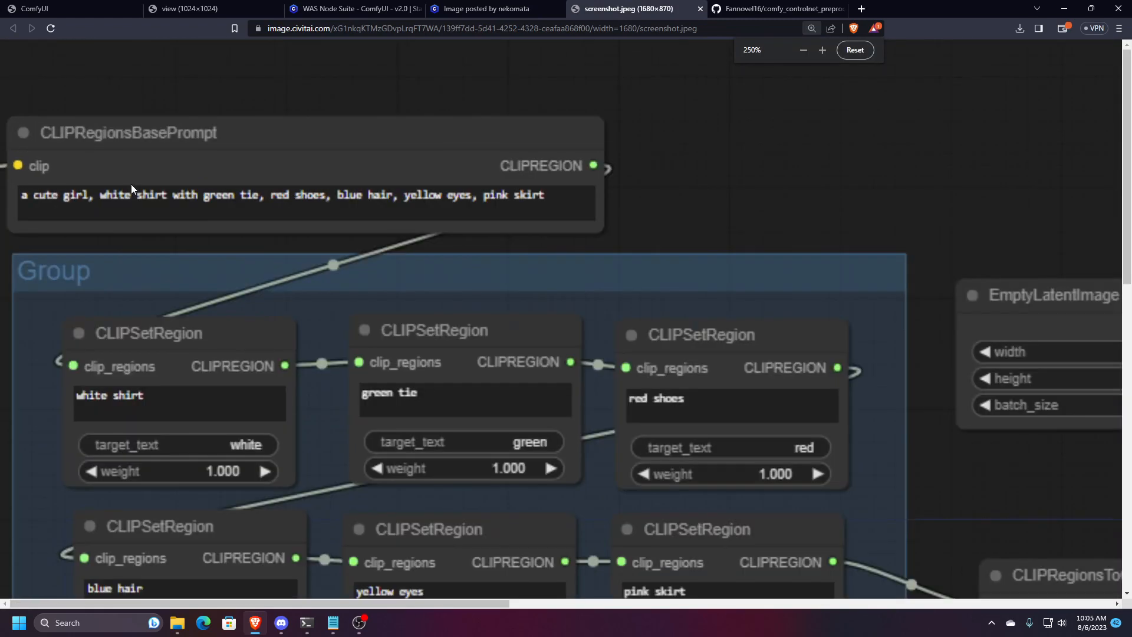
pyautogui.scroll(-1, 131, 192)
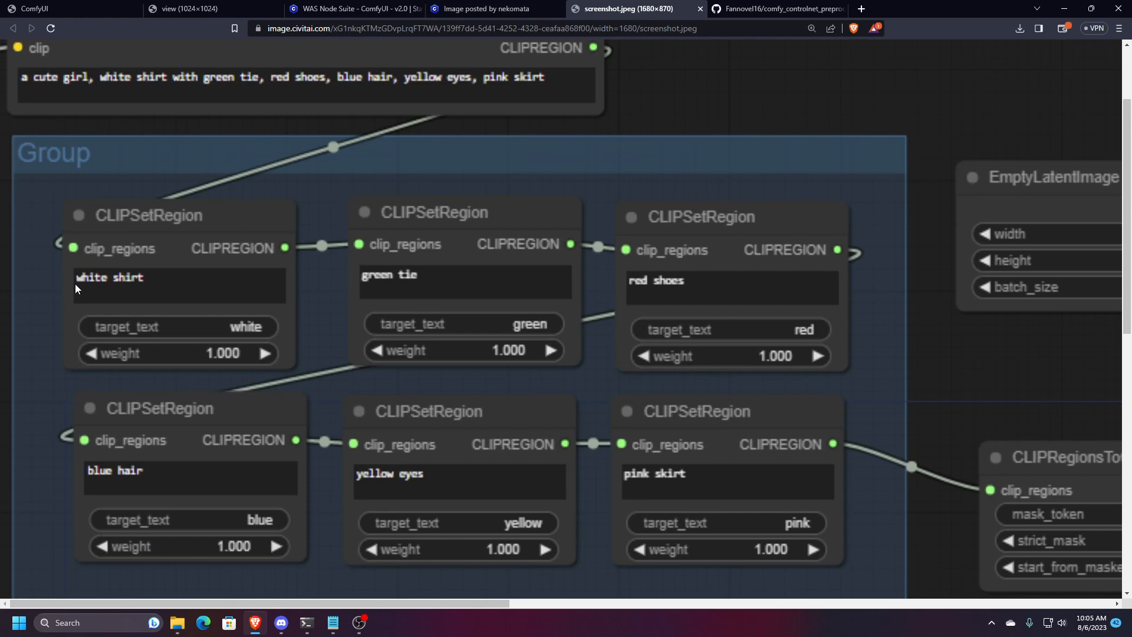
# - Examine how the chained CLIPSetRegion nodes in the Cutoff screenshot assign a target colour word to each phrase of the base prompt
pyautogui.scroll(-1, 169, 281)
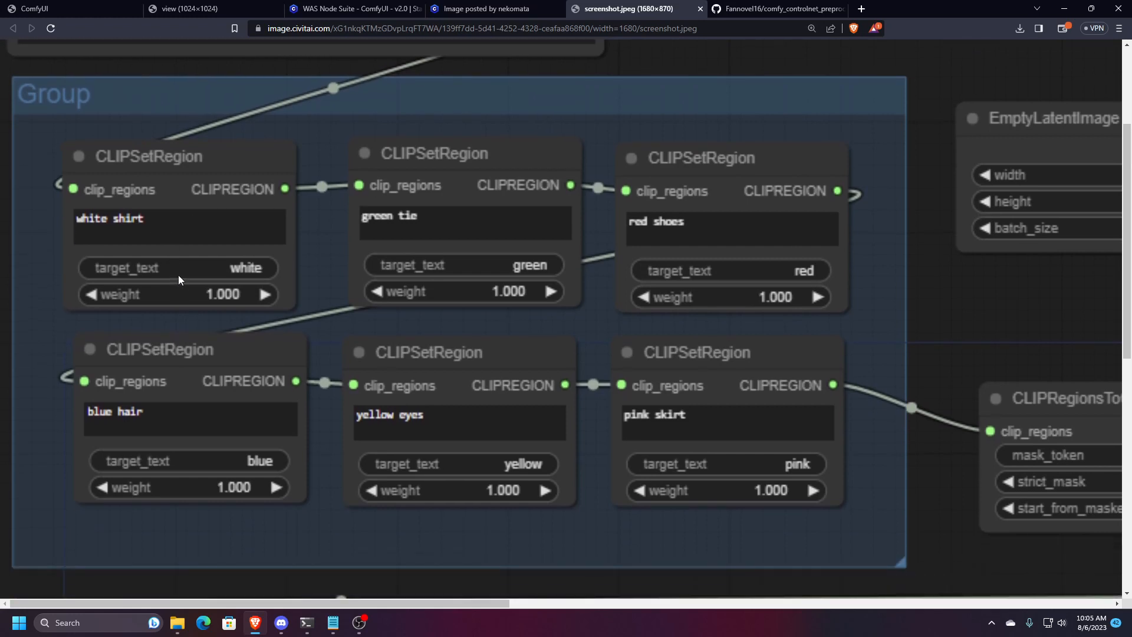
pyautogui.scroll(2, 224, 271)
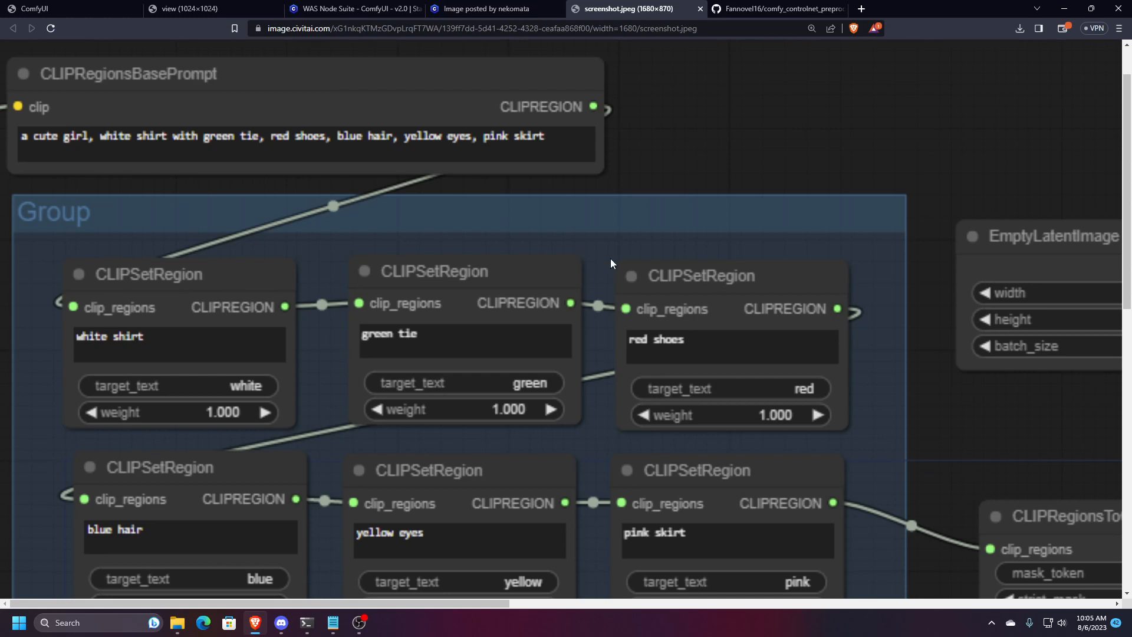
pyautogui.scroll(-1, 514, 252)
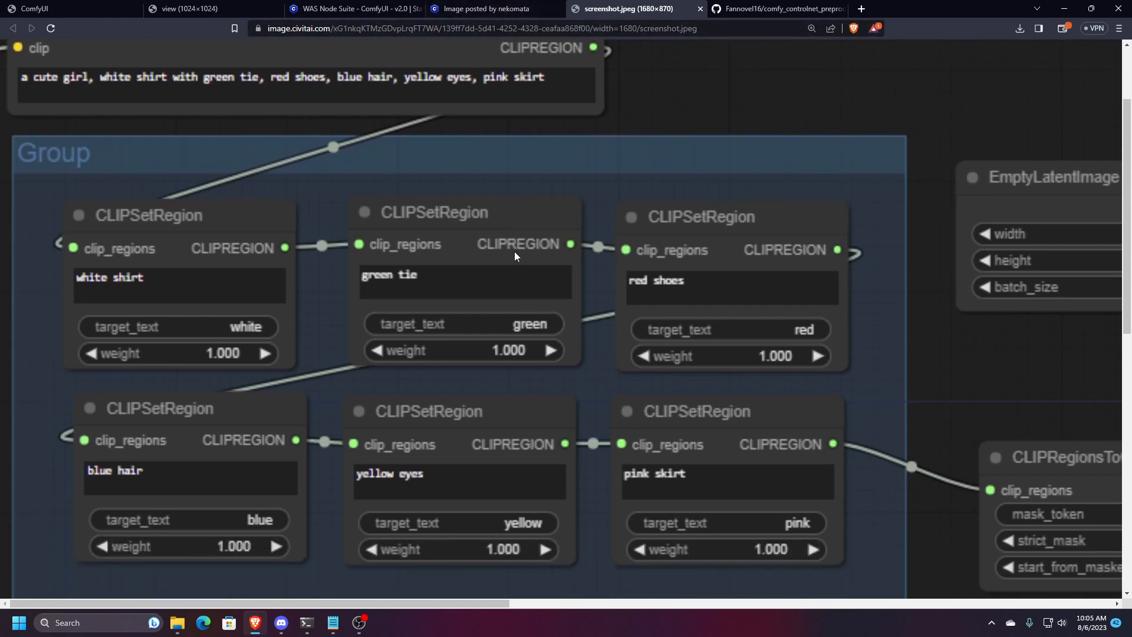
pyautogui.scroll(1, 514, 251)
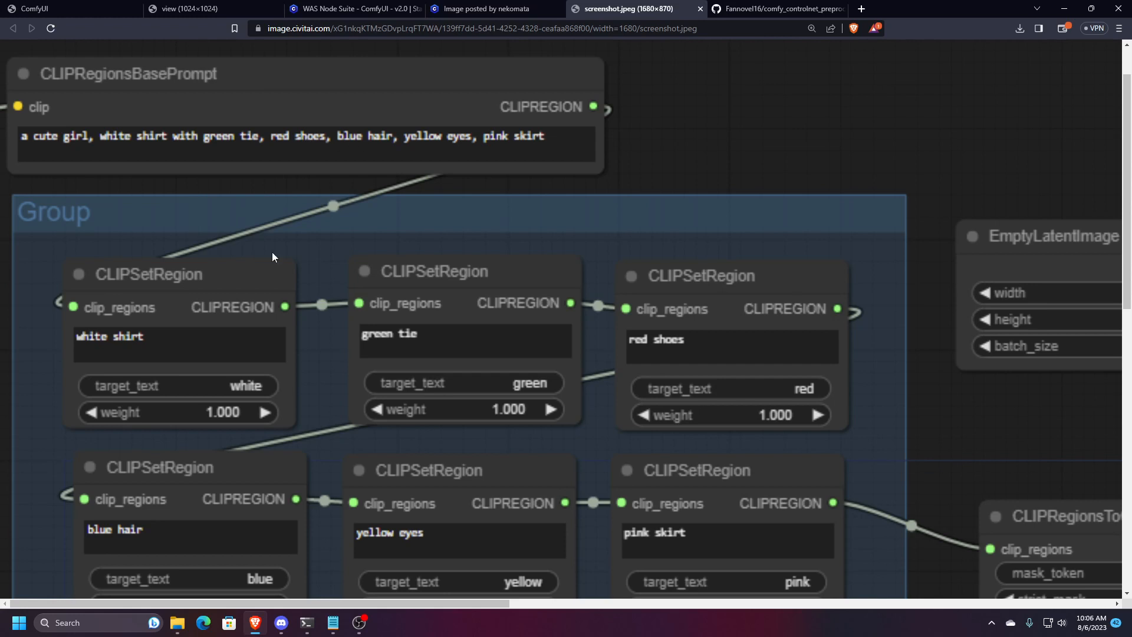
pyautogui.scroll(-2, 158, 314)
pyautogui.scroll(2, 160, 299)
pyautogui.scroll(-2, 112, 389)
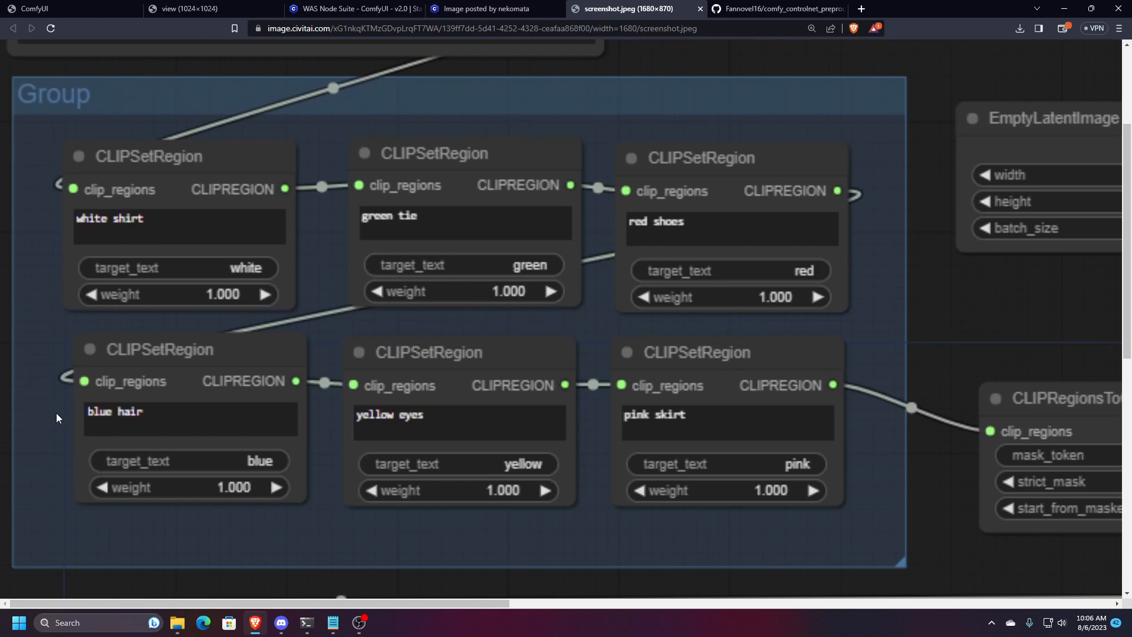
# - Browse through the Cutoff for ComfyUI v1.3 showcase images on Civitai and close the image viewer
pyautogui.click(472, 8)
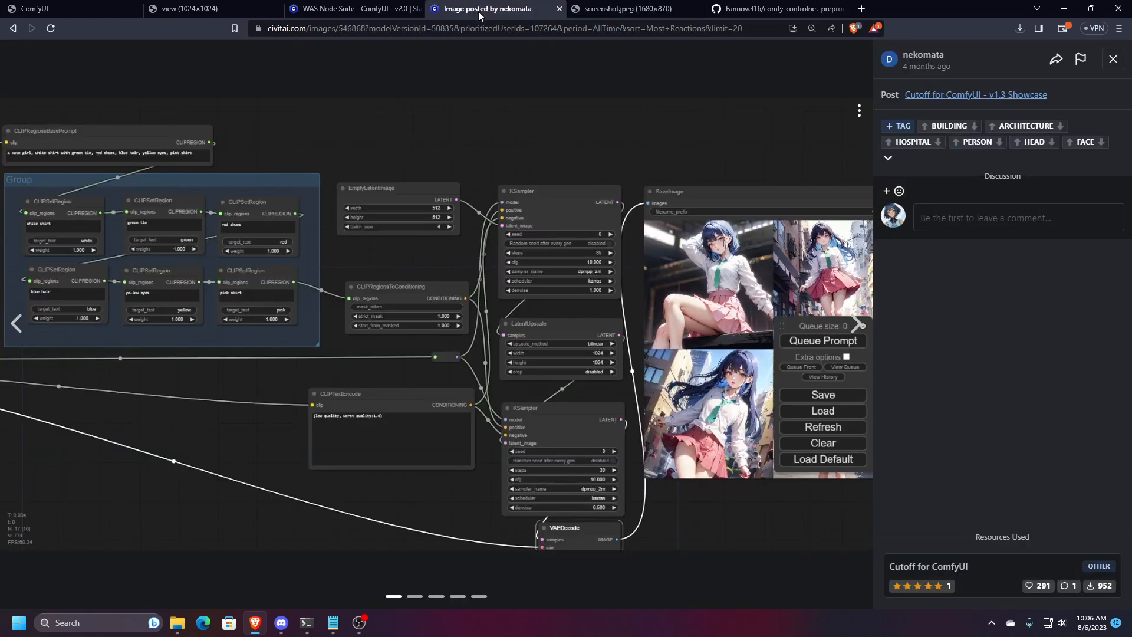
pyautogui.click(854, 322)
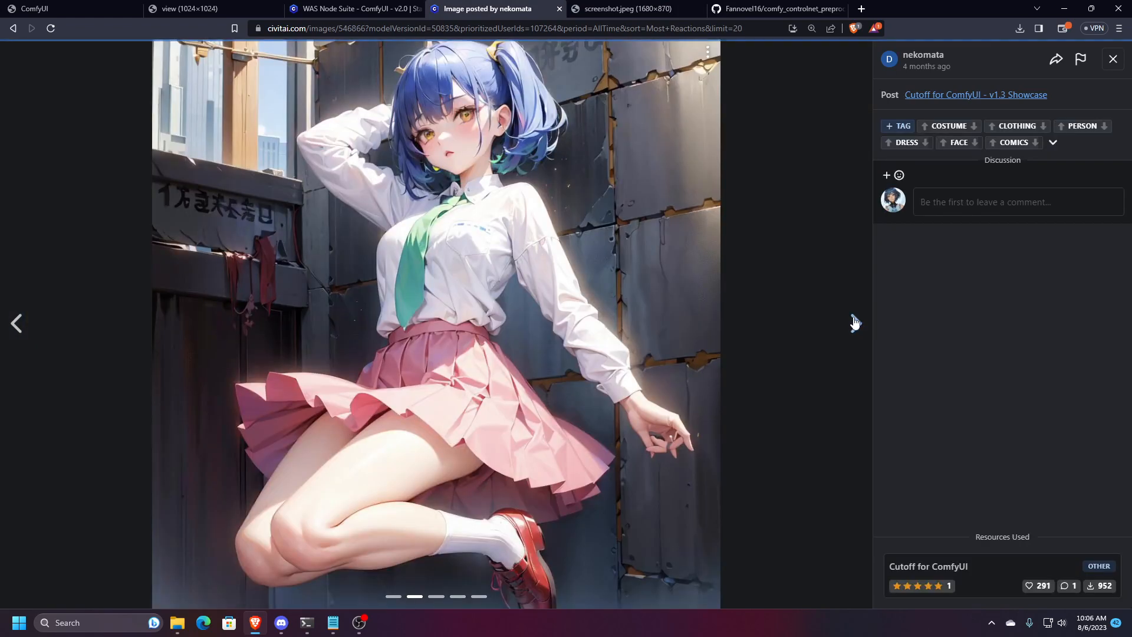
pyautogui.click(854, 322)
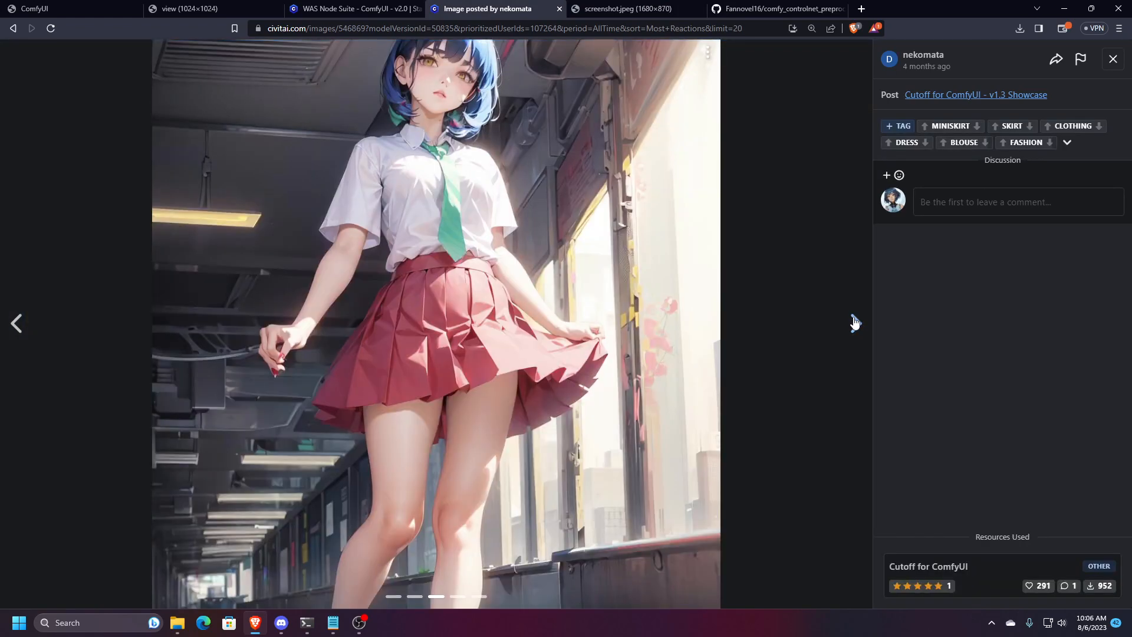
pyautogui.click(854, 322)
pyautogui.click(854, 323)
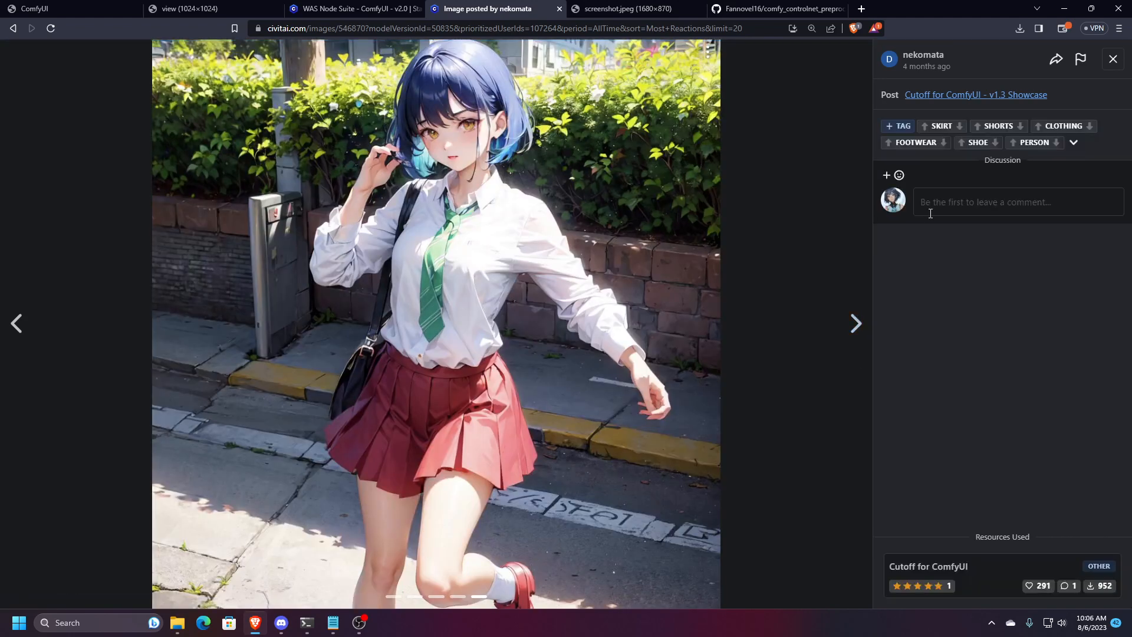
pyautogui.click(855, 326)
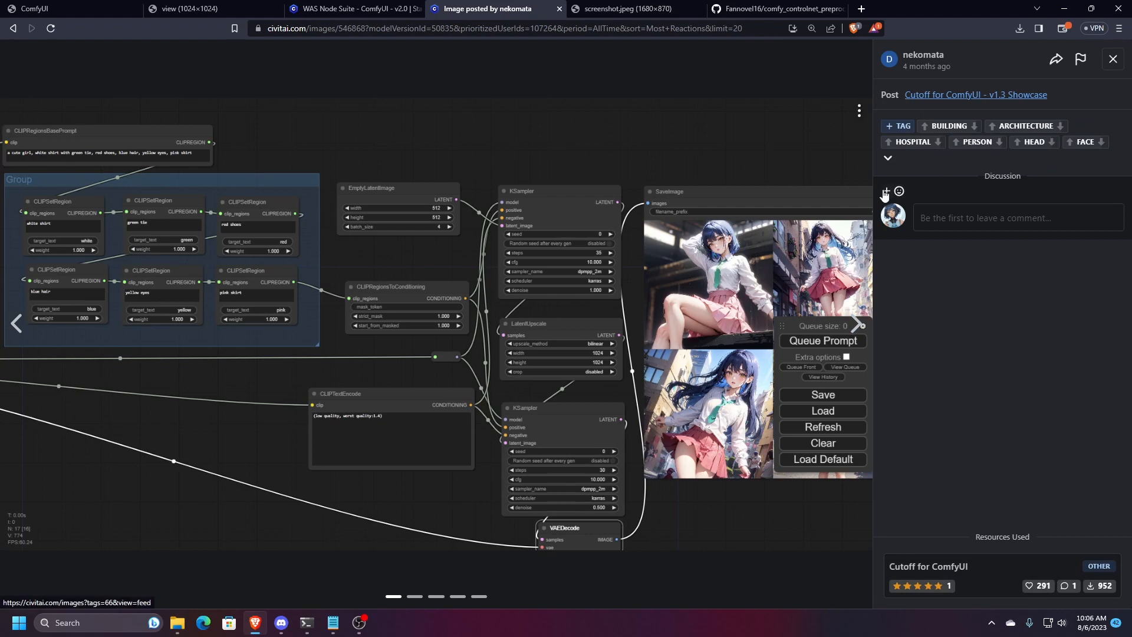
pyautogui.click(1113, 59)
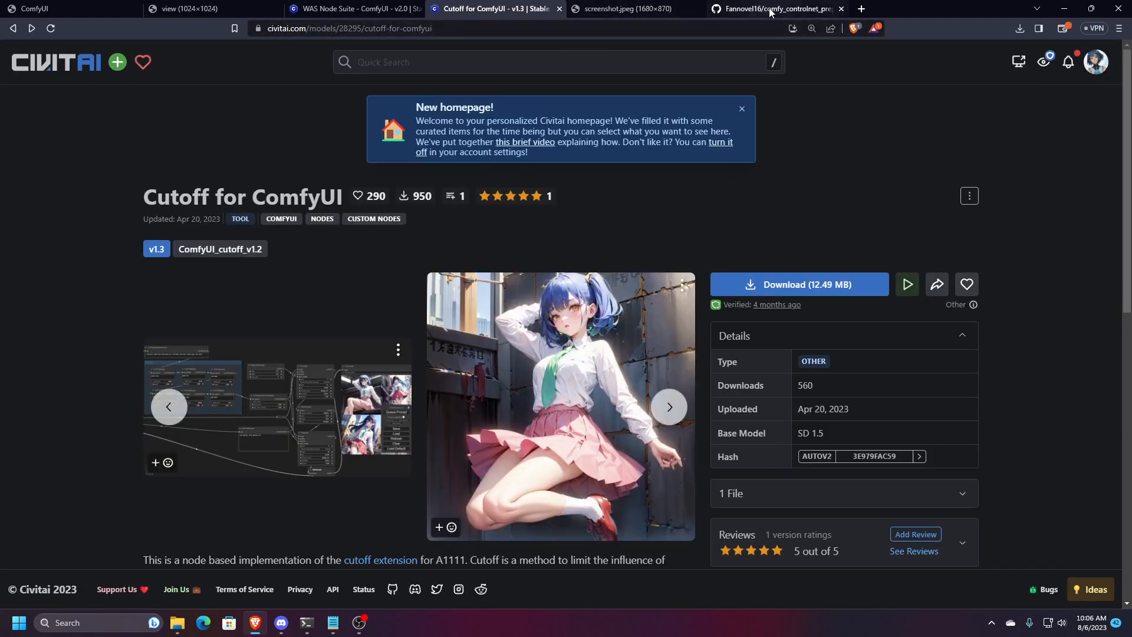
# - Select the web addresses of the Cutoff for ComfyUI page and the comfy_controlnet_preprocessors GitHub repository, switching to Discord after each
pyautogui.click(539, 31)
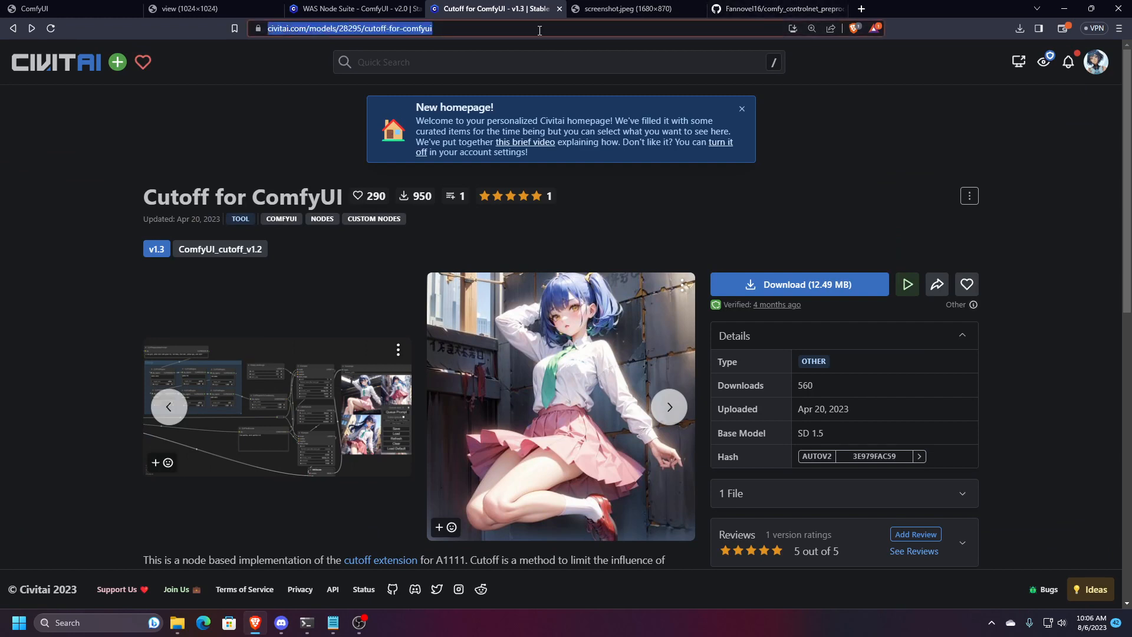
pyautogui.hotkey('alt', 'Tab')
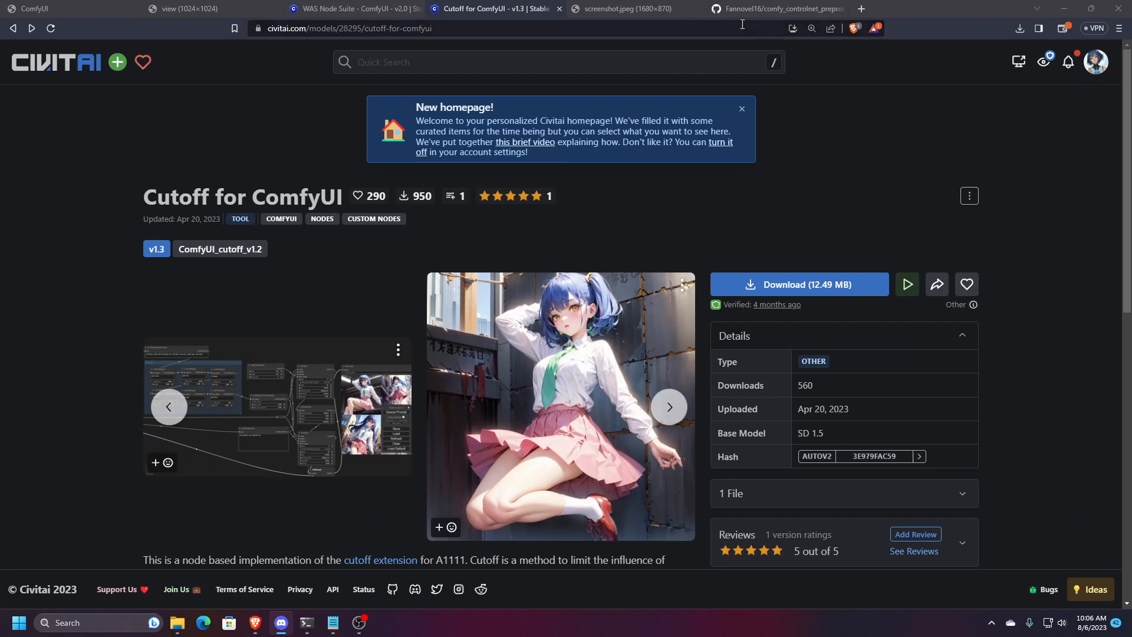
pyautogui.click(778, 8)
pyautogui.click(450, 30)
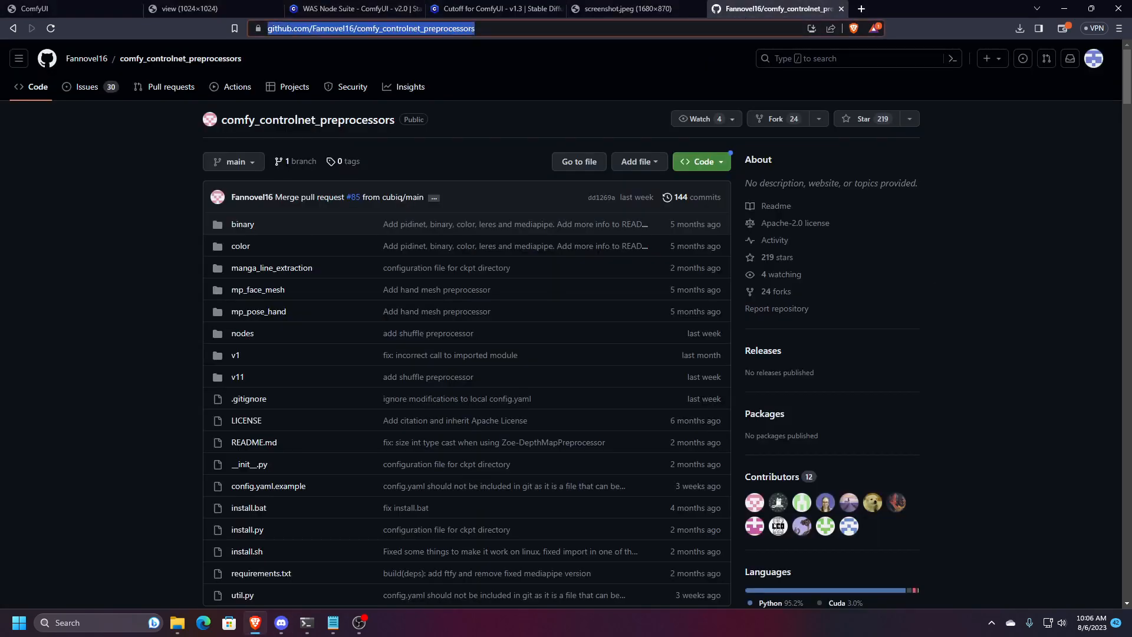
pyautogui.hotkey('alt', 'Tab')
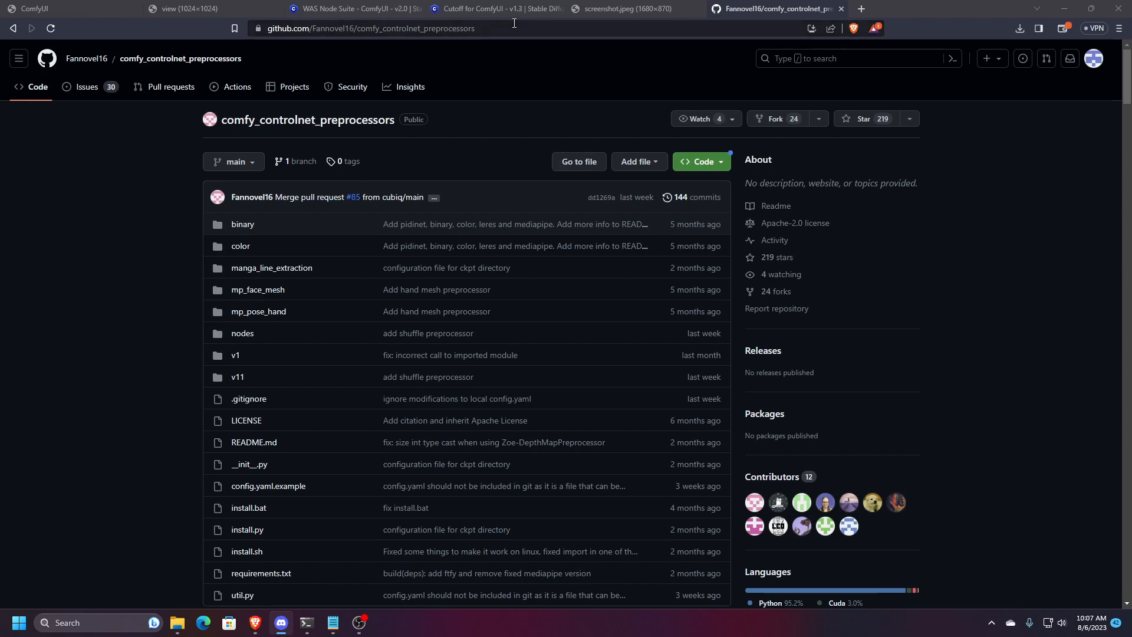
# - Revisit the Cutoff page and its workflow screenshot, and close the screenshot's browser tab
pyautogui.click(501, 9)
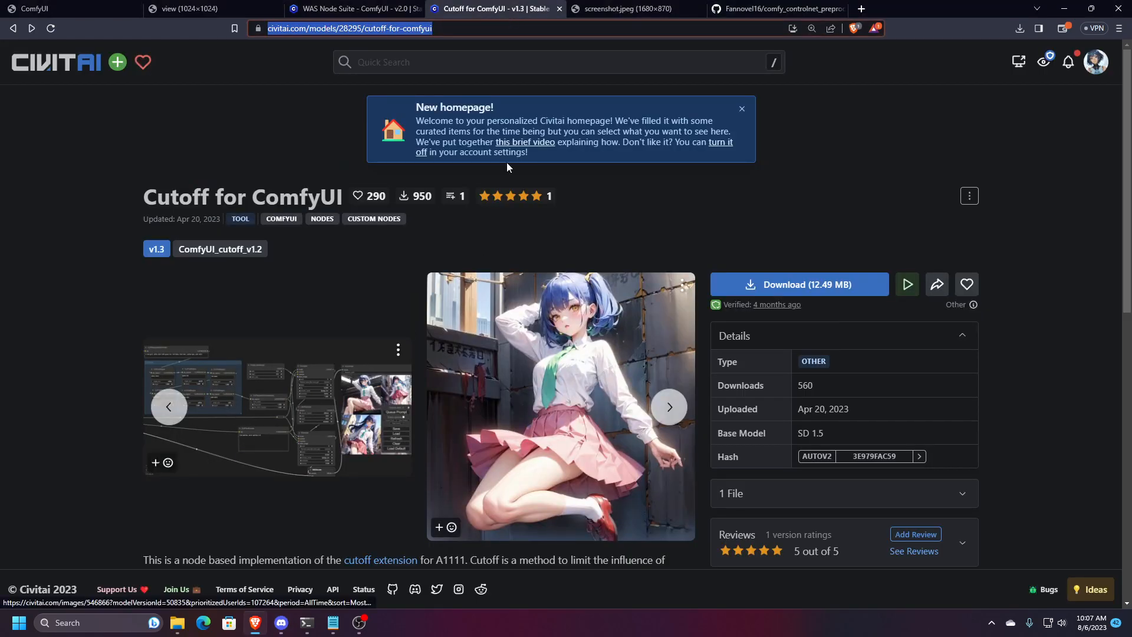
pyautogui.click(621, 11)
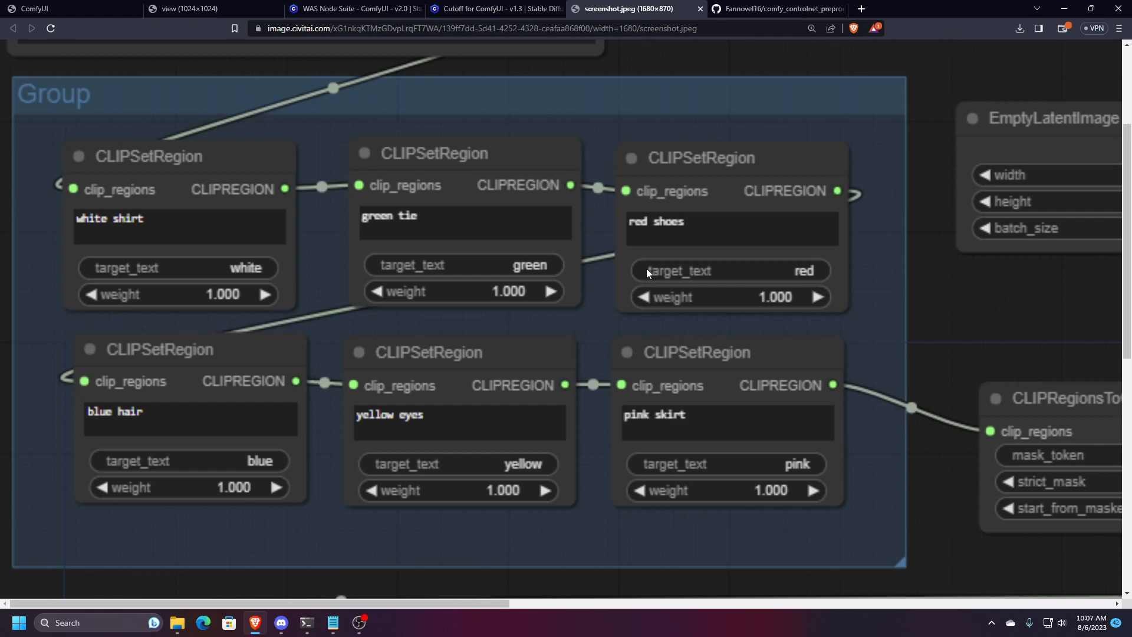
pyautogui.click(700, 8)
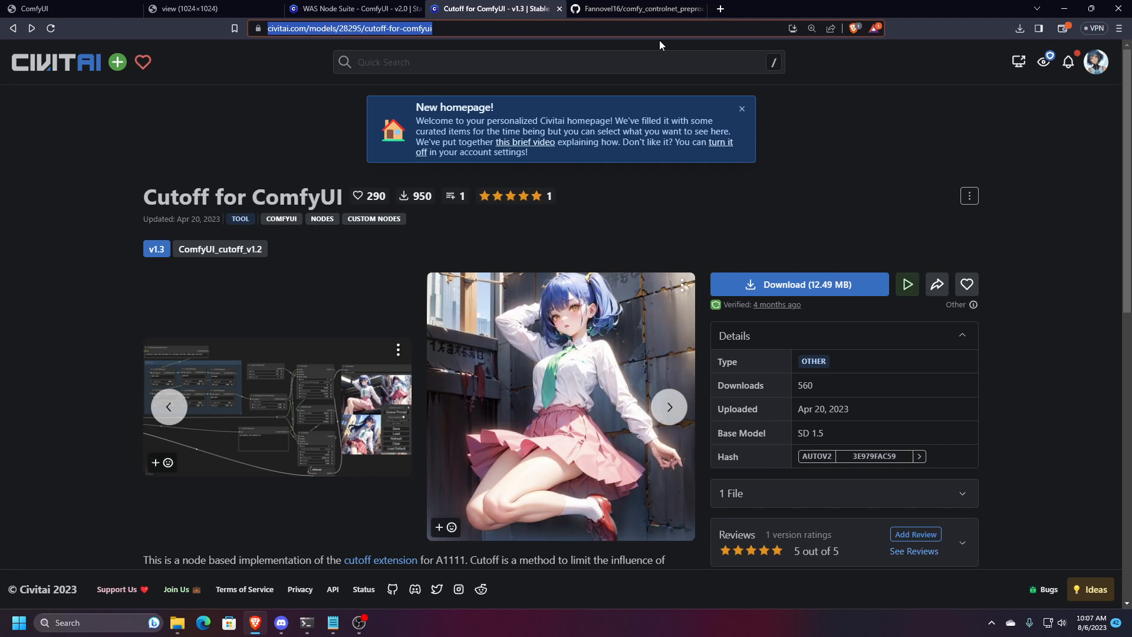
pyautogui.scroll(-1, 843, 283)
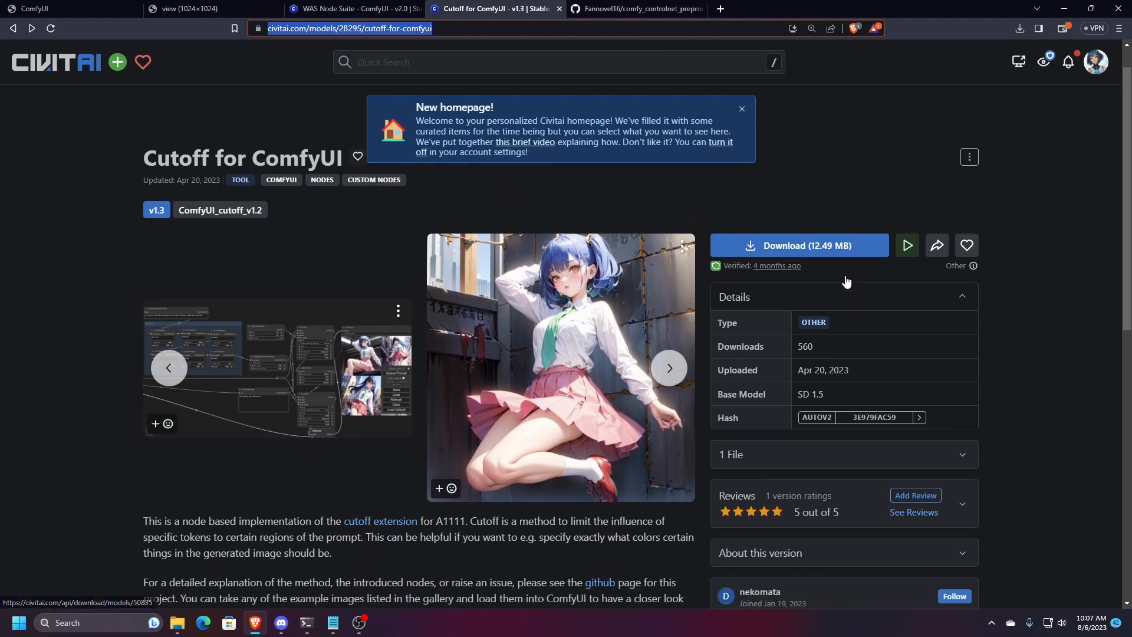
pyautogui.scroll(1, 848, 277)
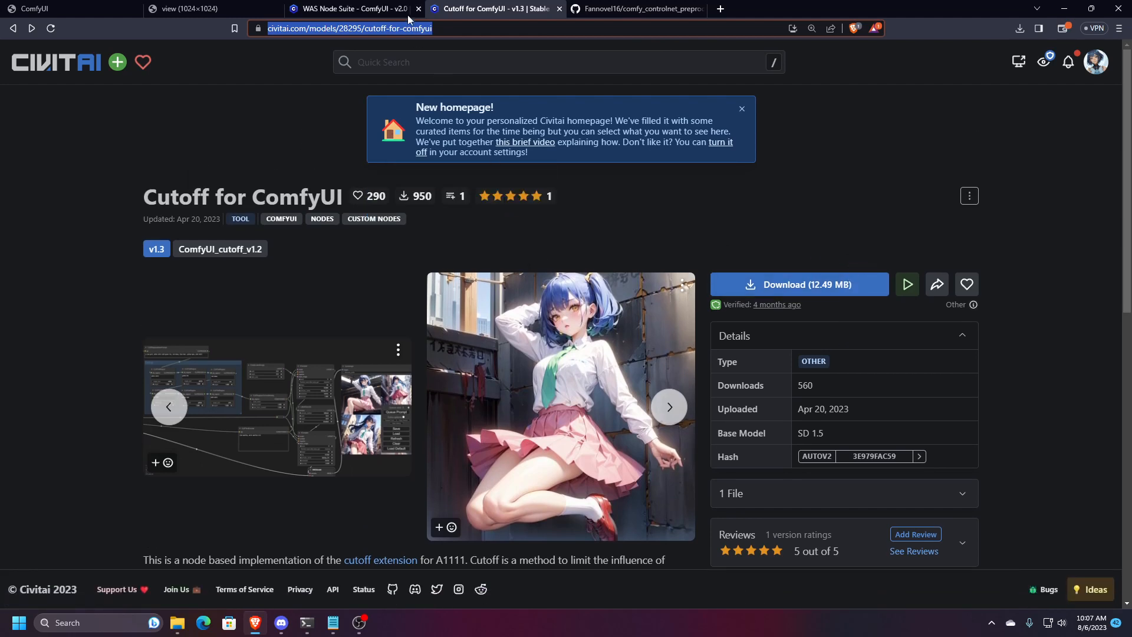
# - Return to the ComfyUI tab and bring the three-pass portrait workflow into closer view
pyautogui.click(123, 11)
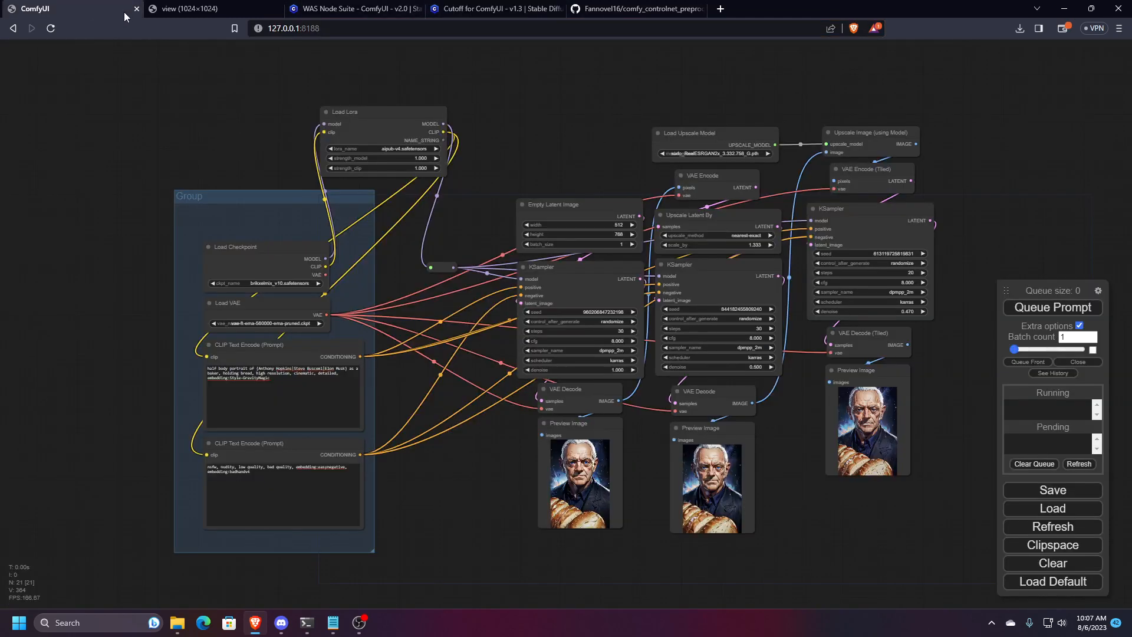
pyautogui.scroll(1, 481, 392)
pyautogui.moveTo(448, 501); pyautogui.dragTo(385, 513)
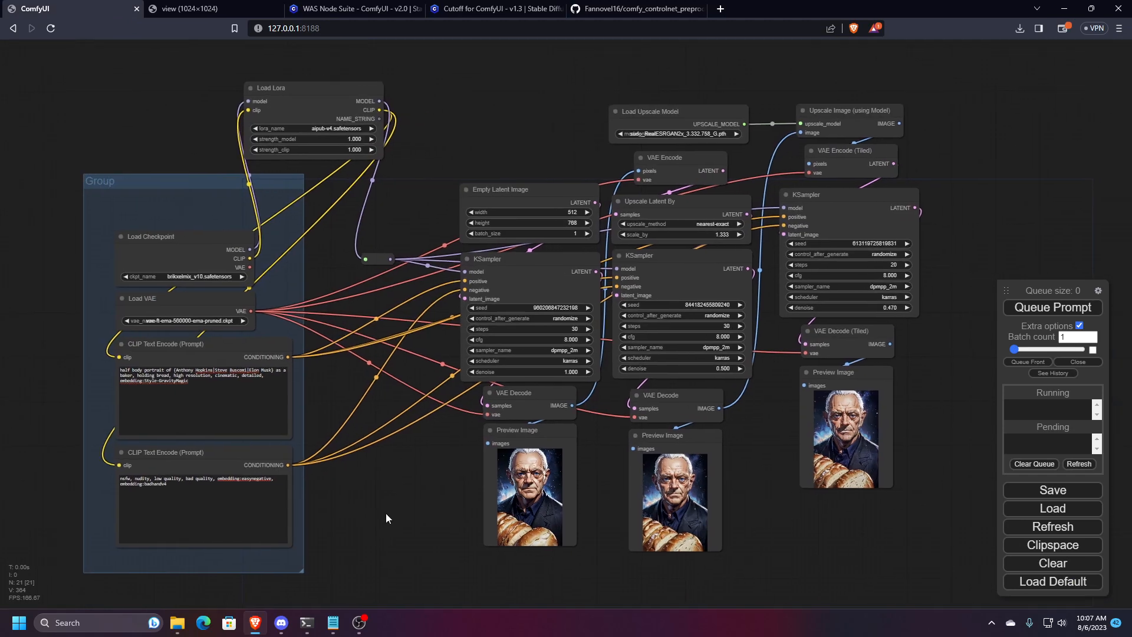